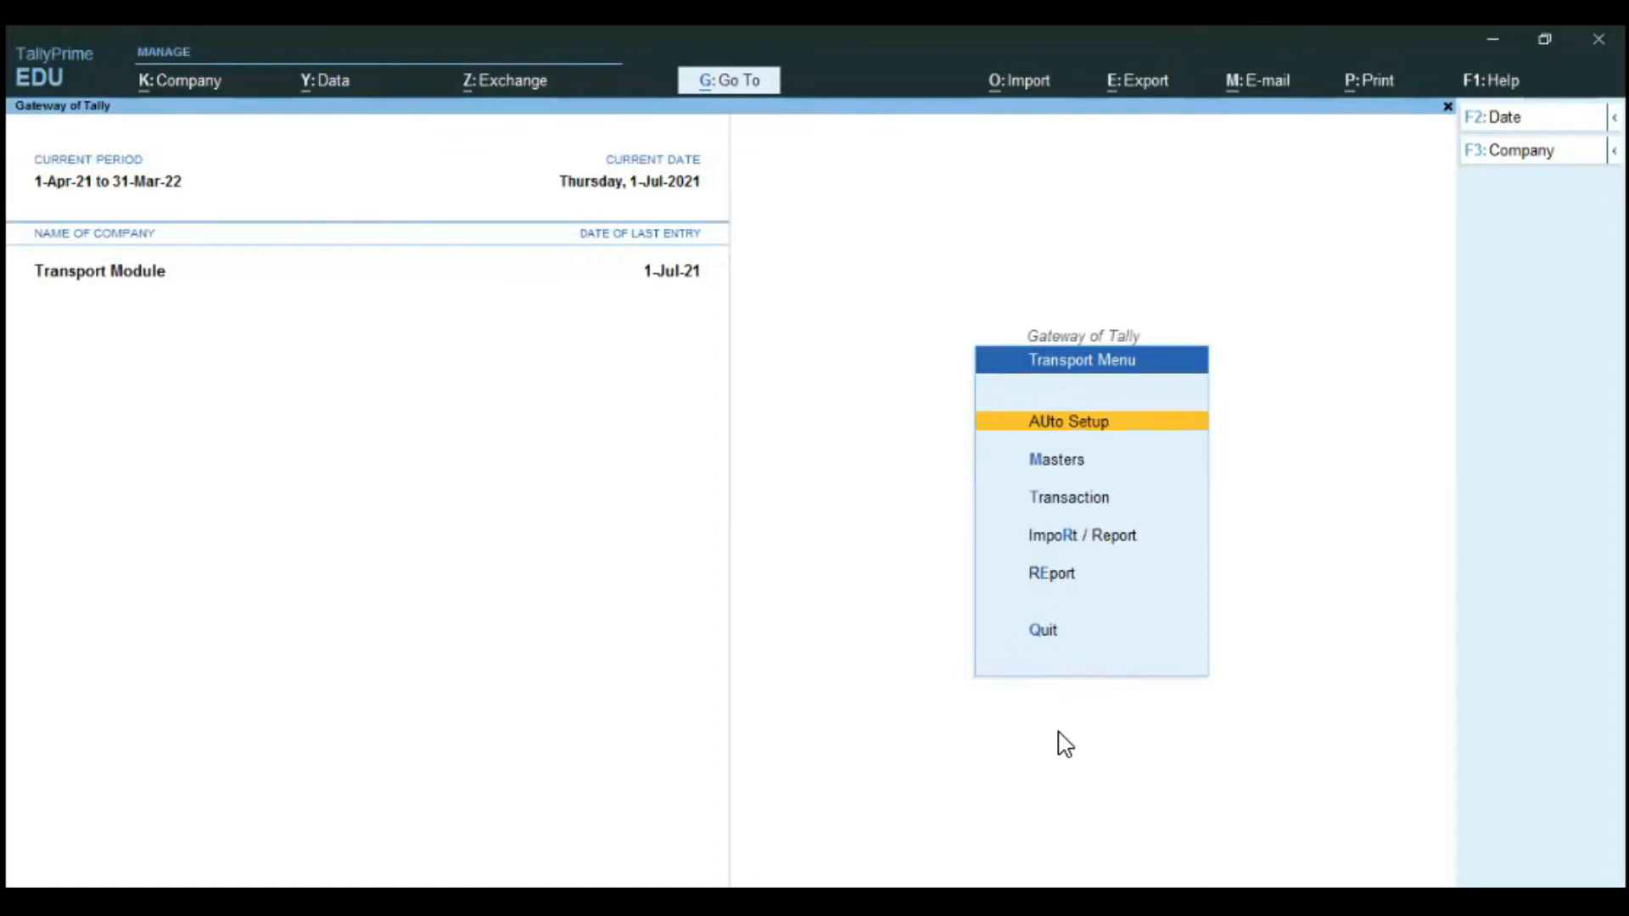
Open the Branch master to view its list of branches, and leave it without saving.
key("Down")
key("Return")
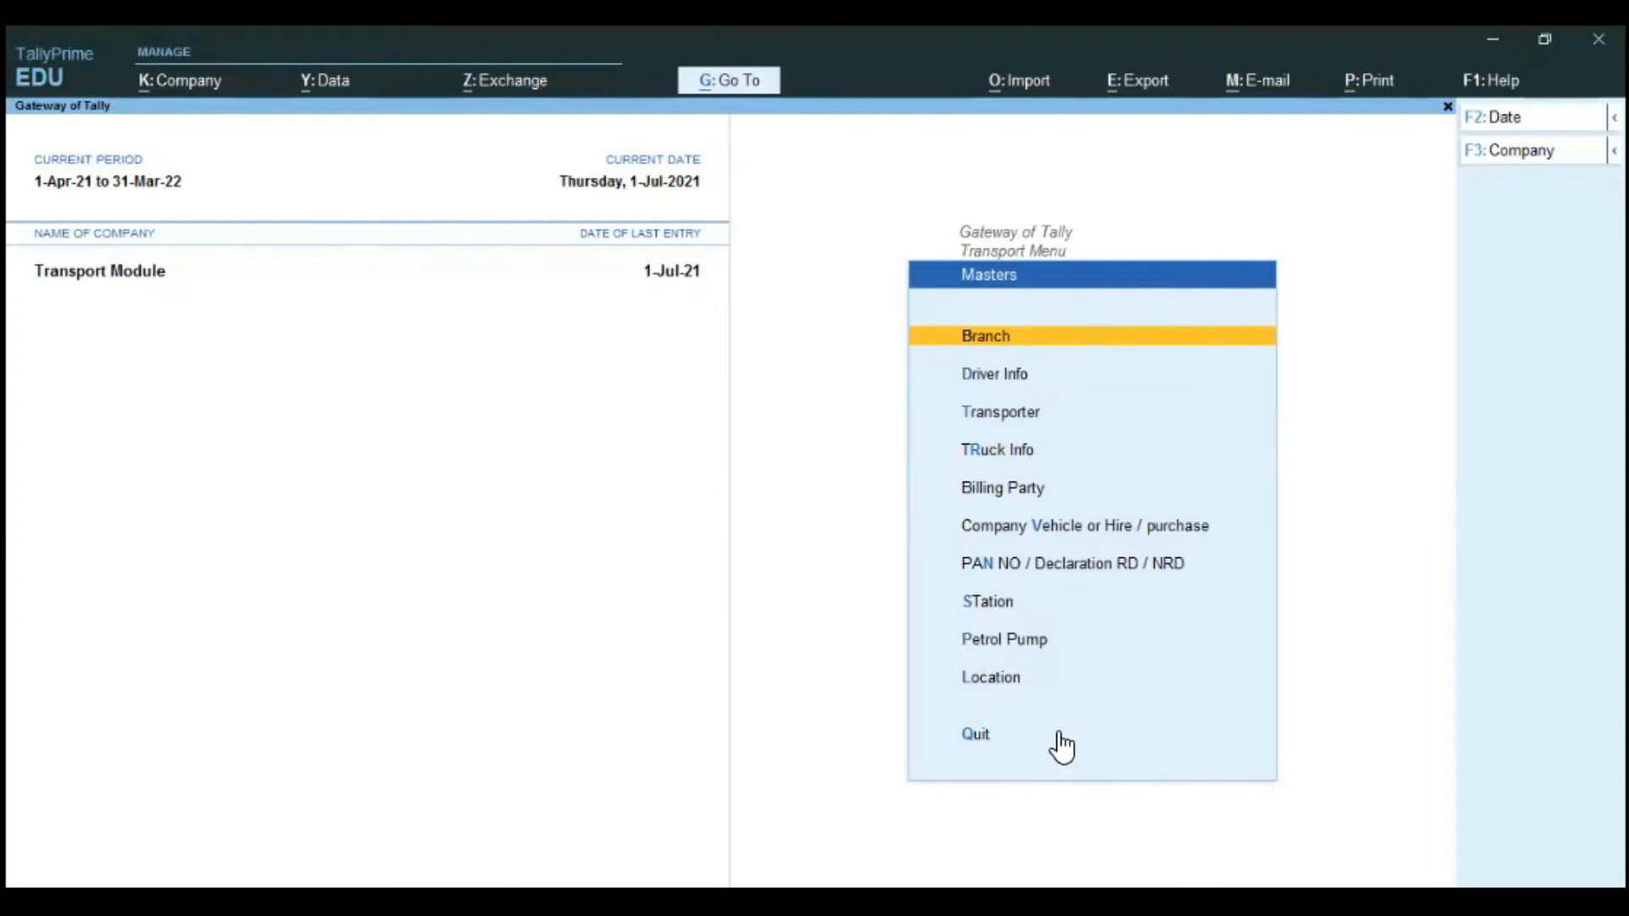
key("Return")
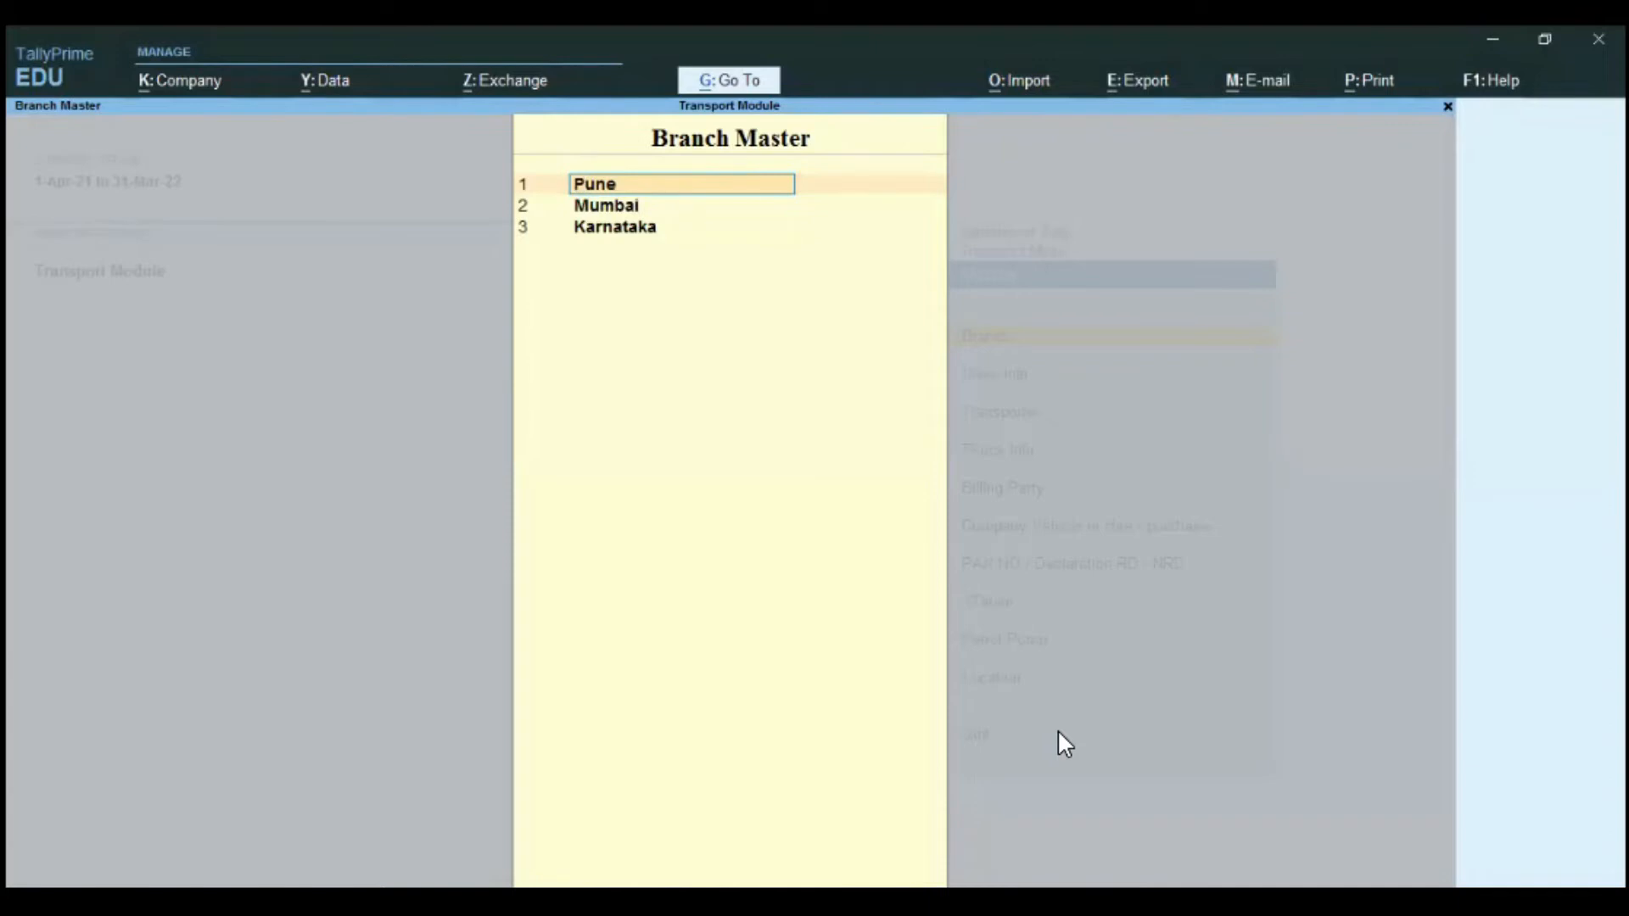
key("BackSpace")
key("Escape")
Open an existing driver's master record for alteration, review its fields, and leave it without saving.
key("Down")
key("Return")
key("a")
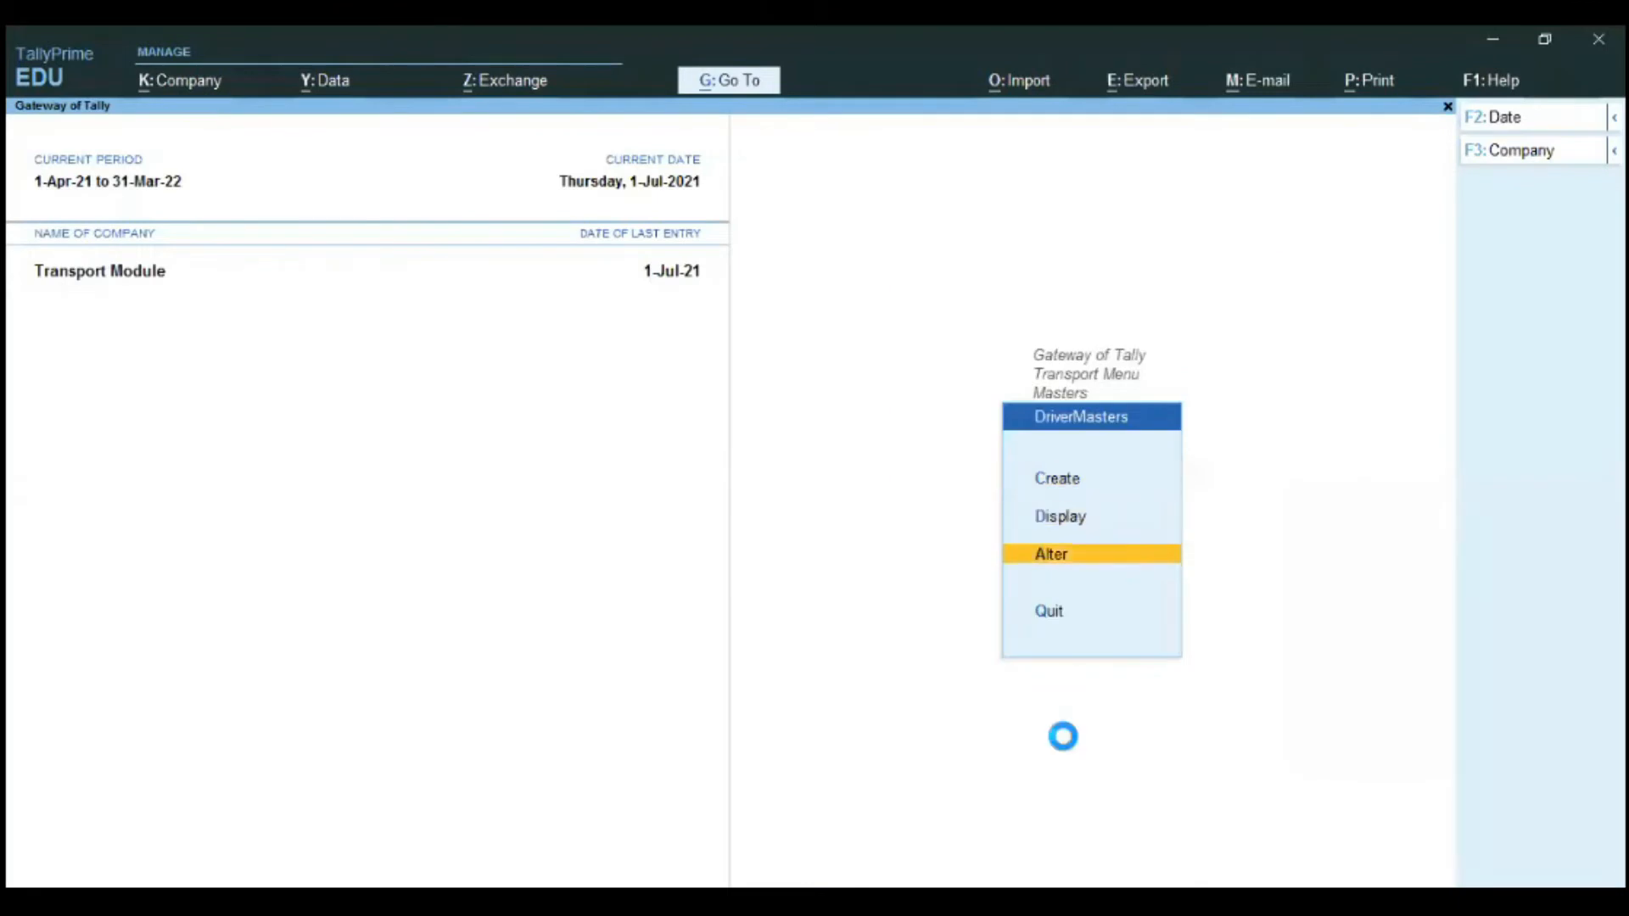
key("Return")
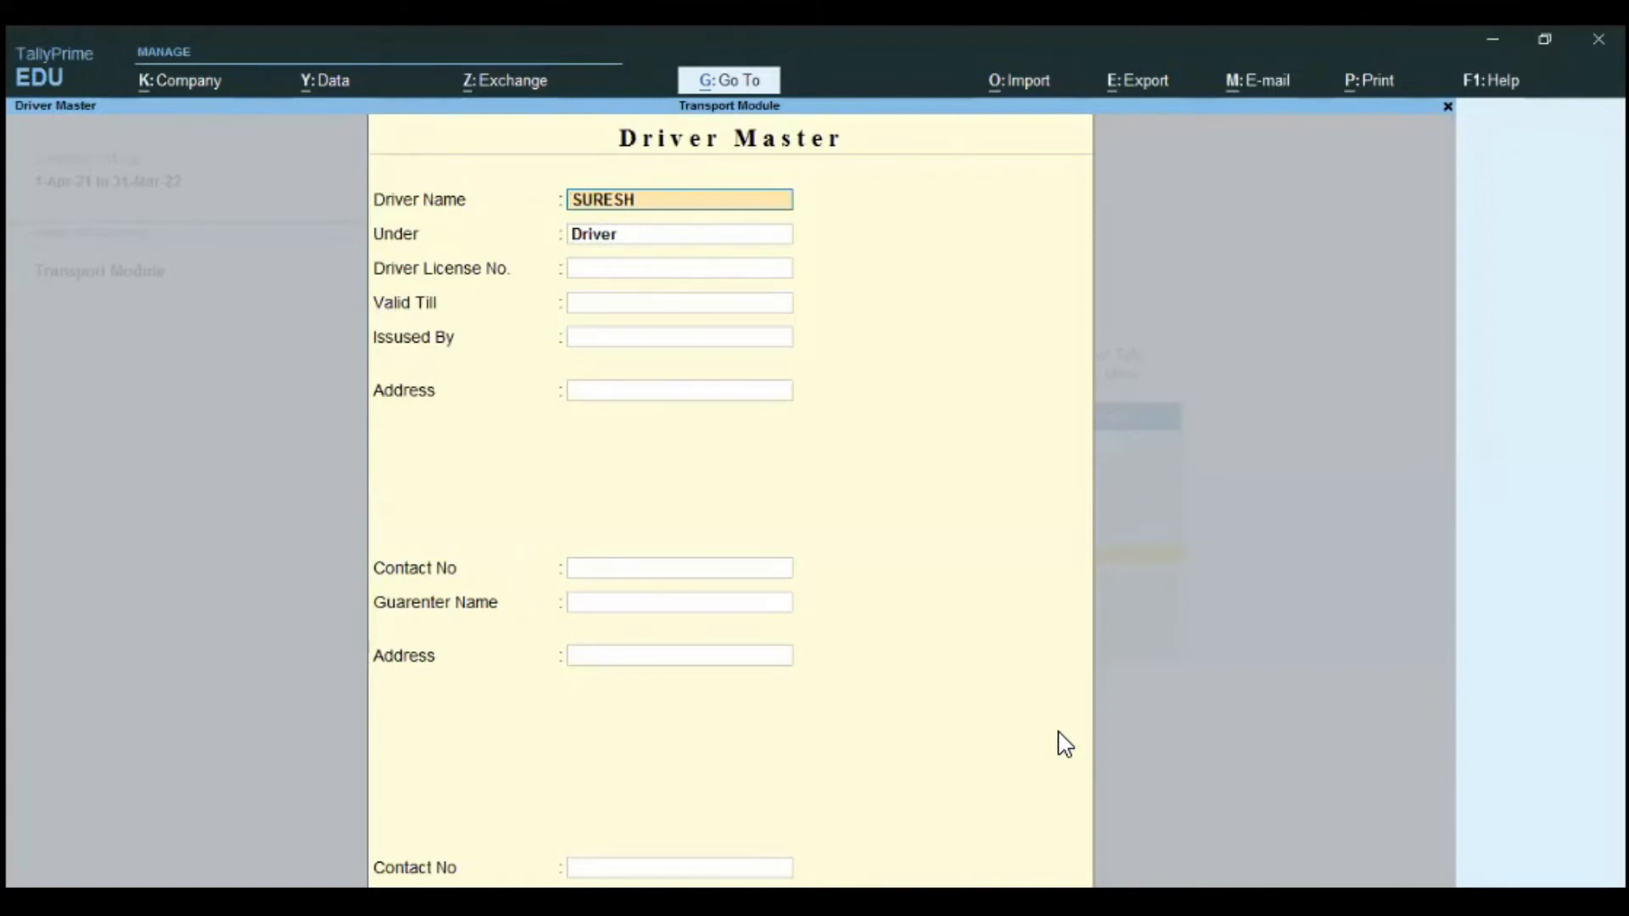
key("BackSpace")
key("Escape")
key("y")
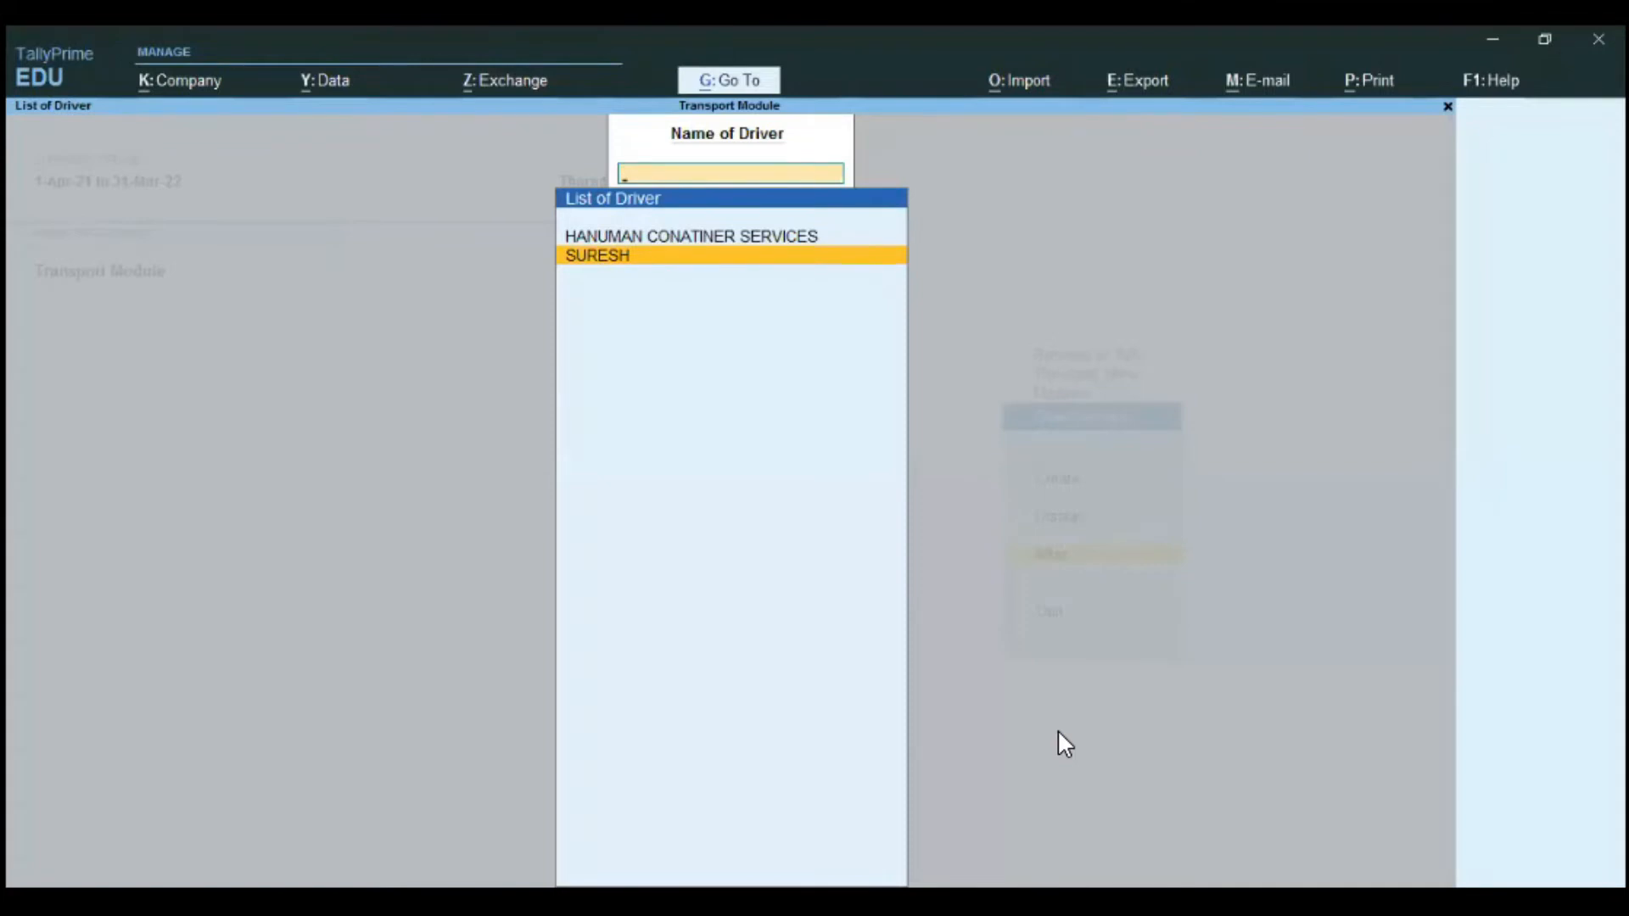
key("Escape")
Open the Ab Trailor Service transporter master for alteration, review its details, and return to the list of masters.
key("Down")
key("Return")
key("Return")
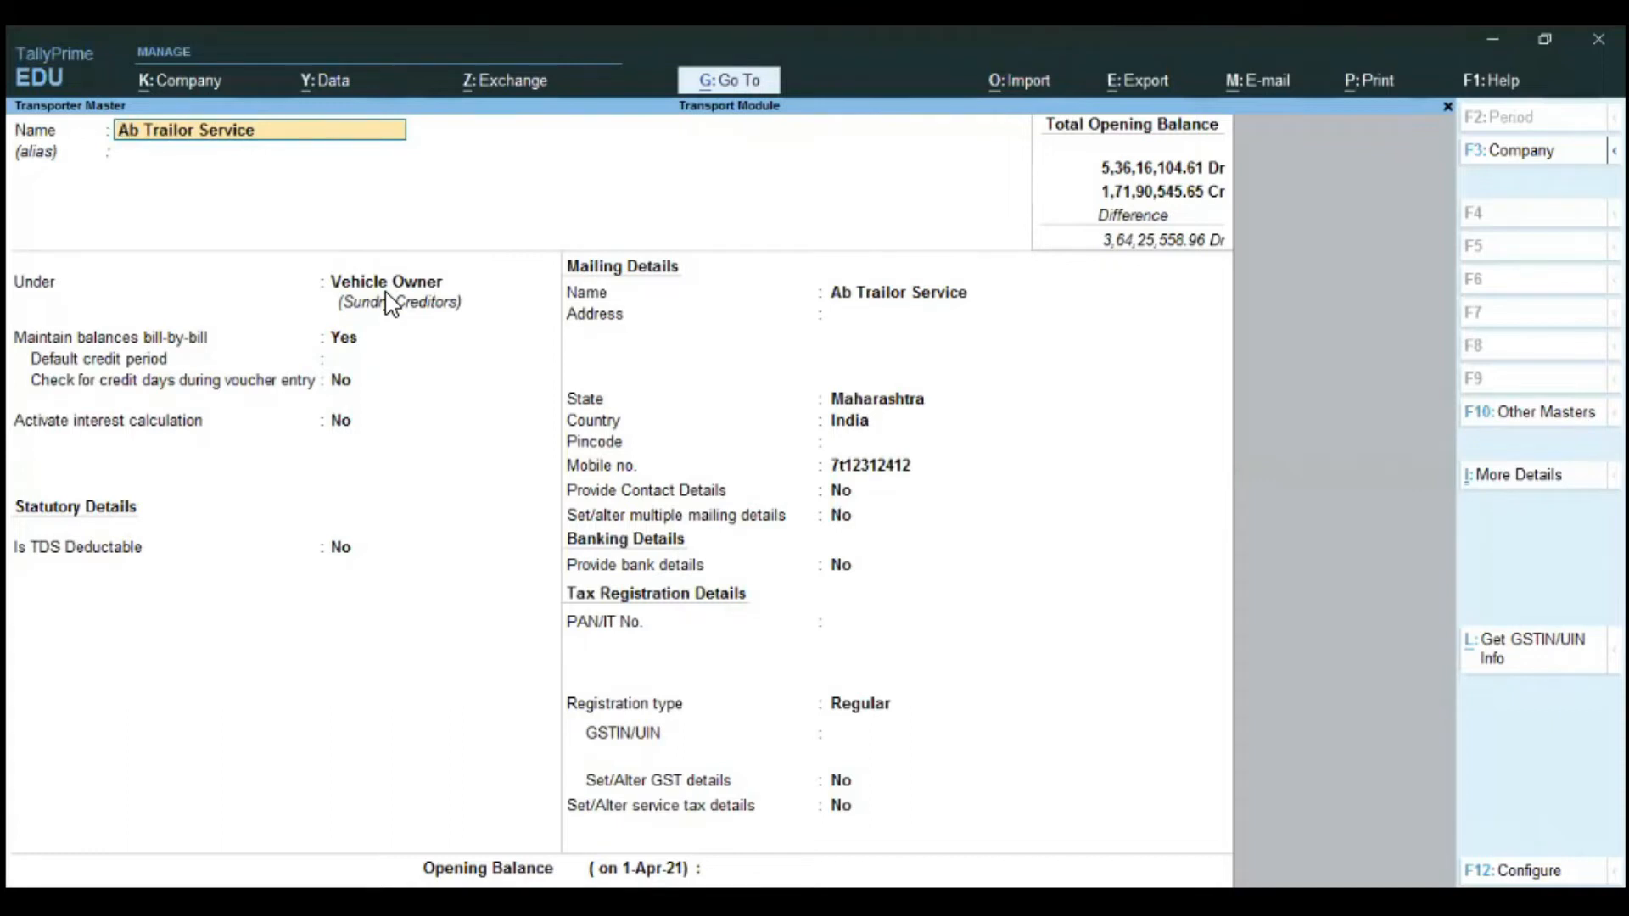
key("Escape")
key("Escape")
key("y")
key("Escape")
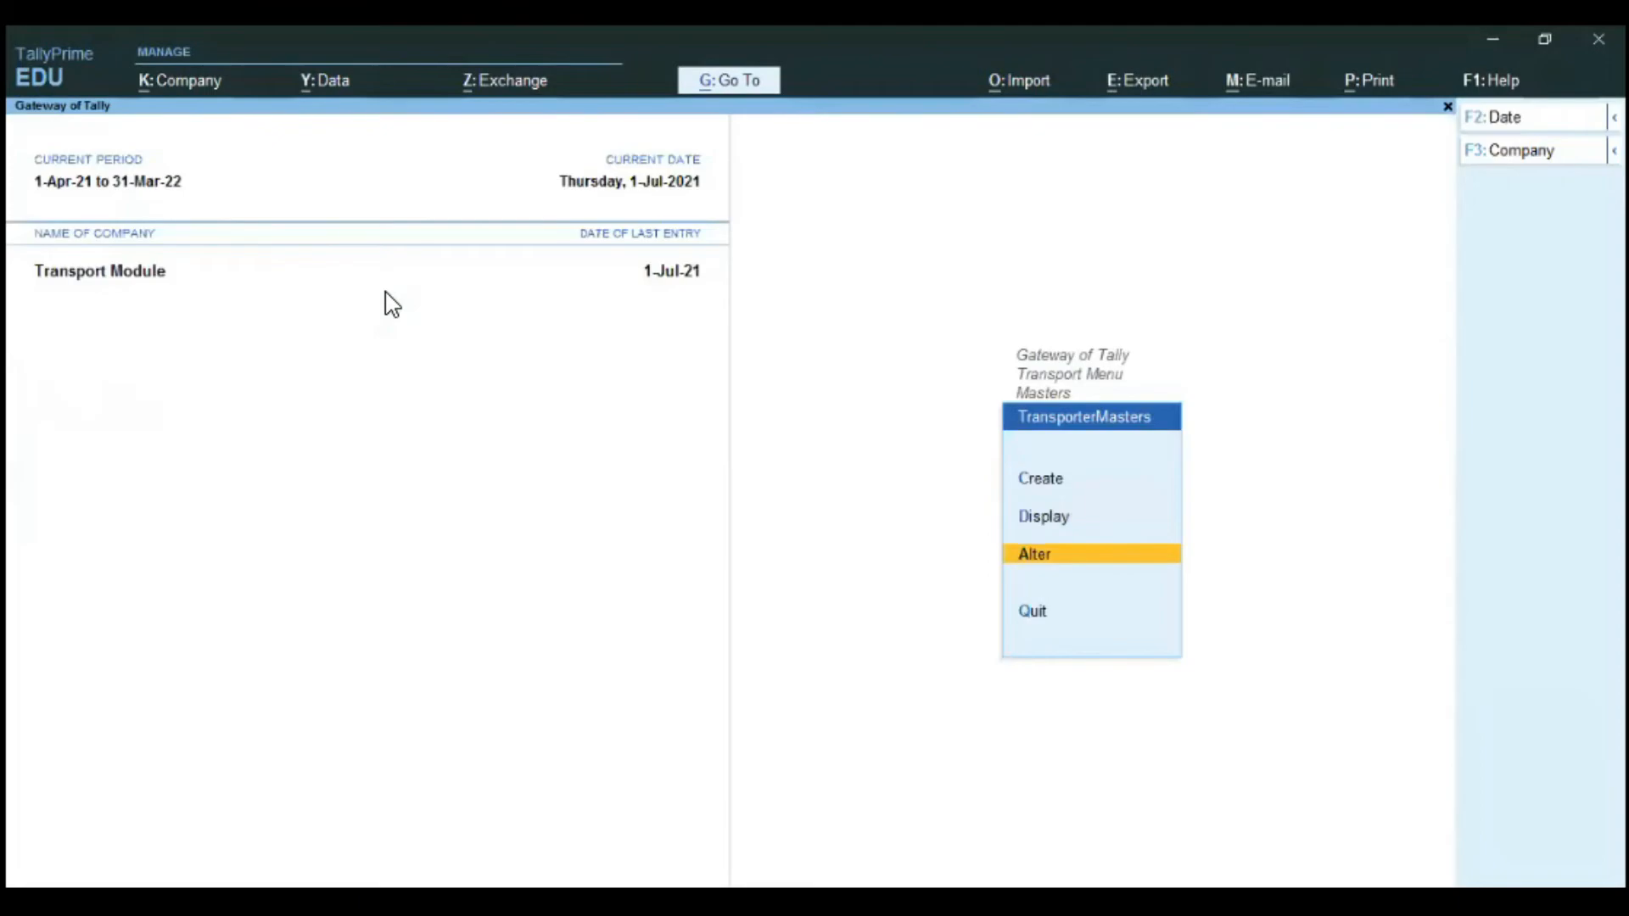
key("Escape")
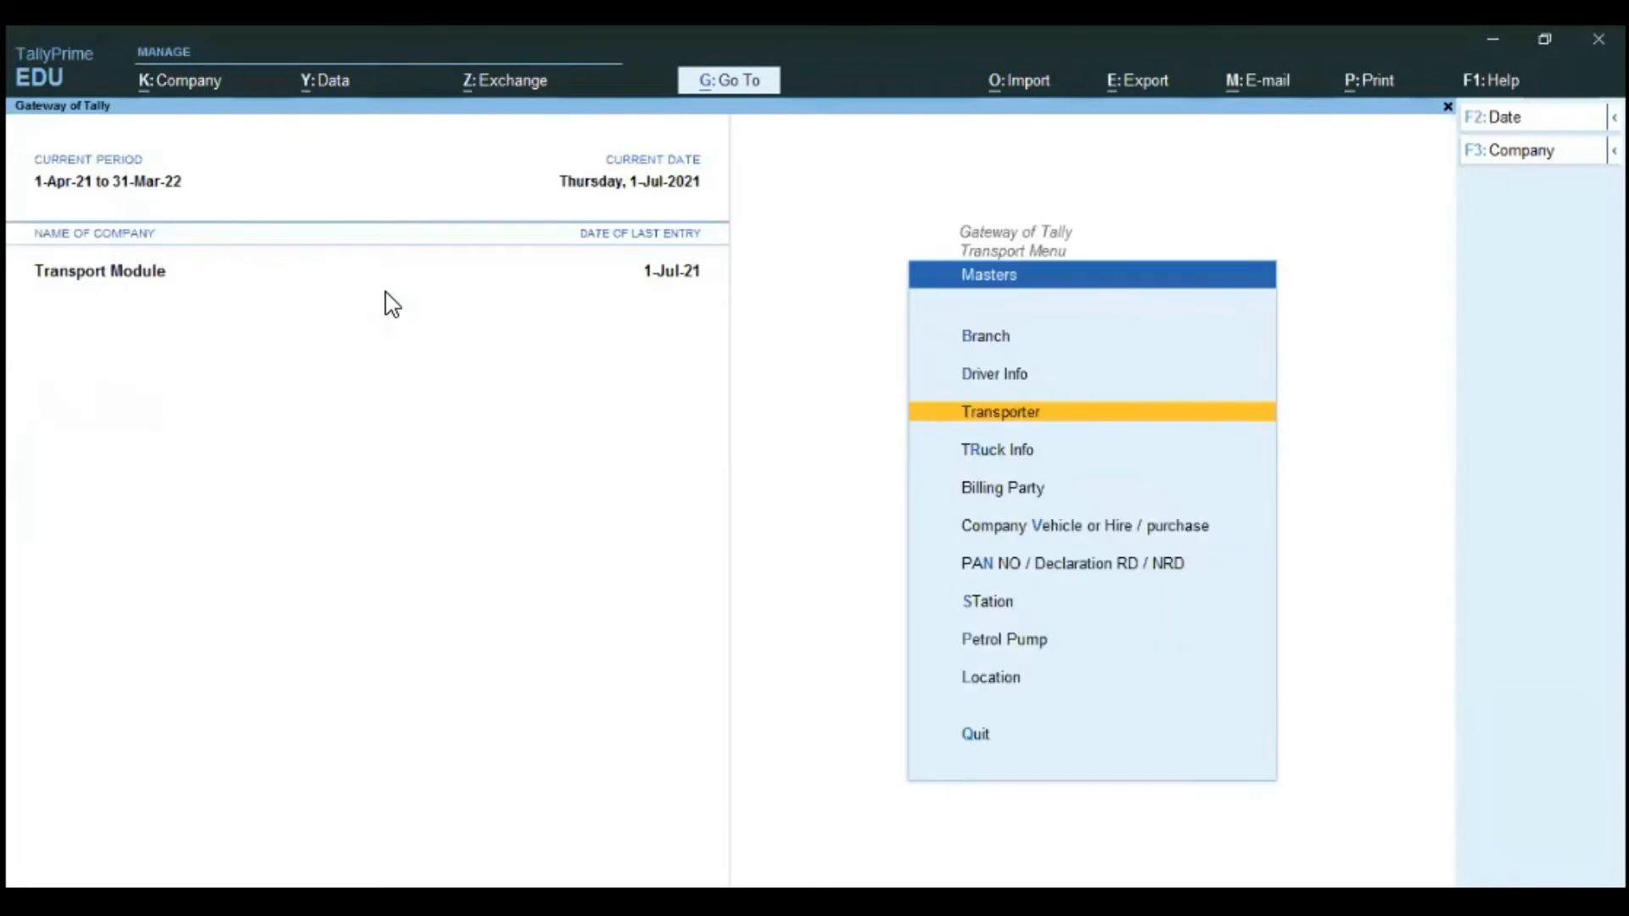
Open an existing truck's master record for alteration, review its owner, insurance and PAN fields, and leave it without saving.
key("Down")
key("Down")
key("Up")
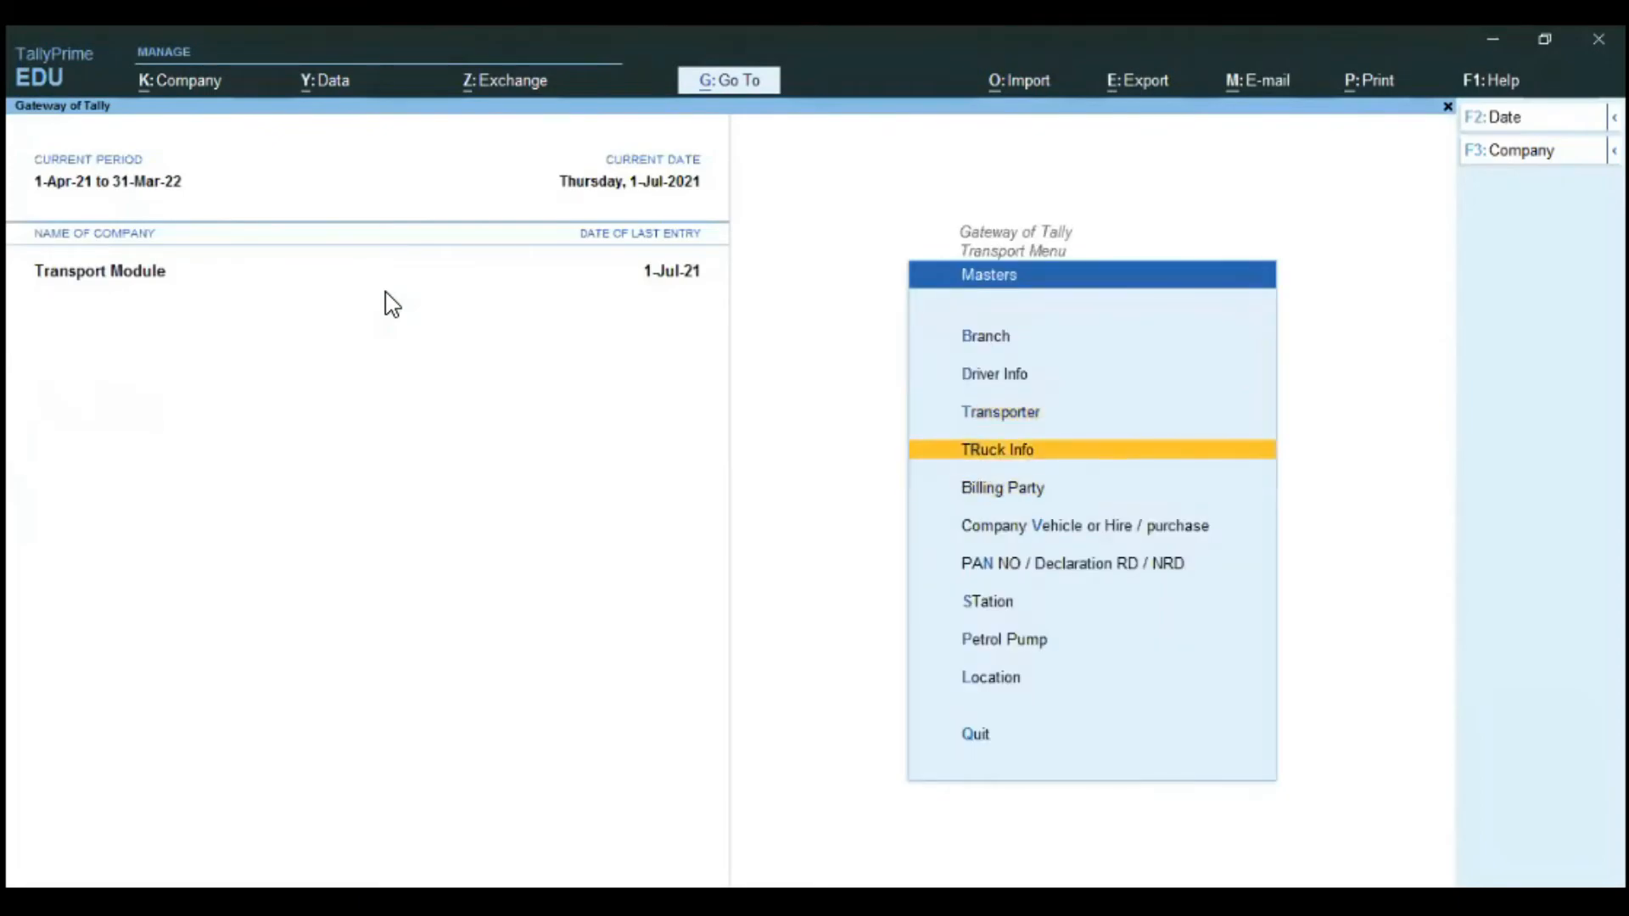
key("Return")
key("Down")
key("Down")
key("Return")
key("Return")
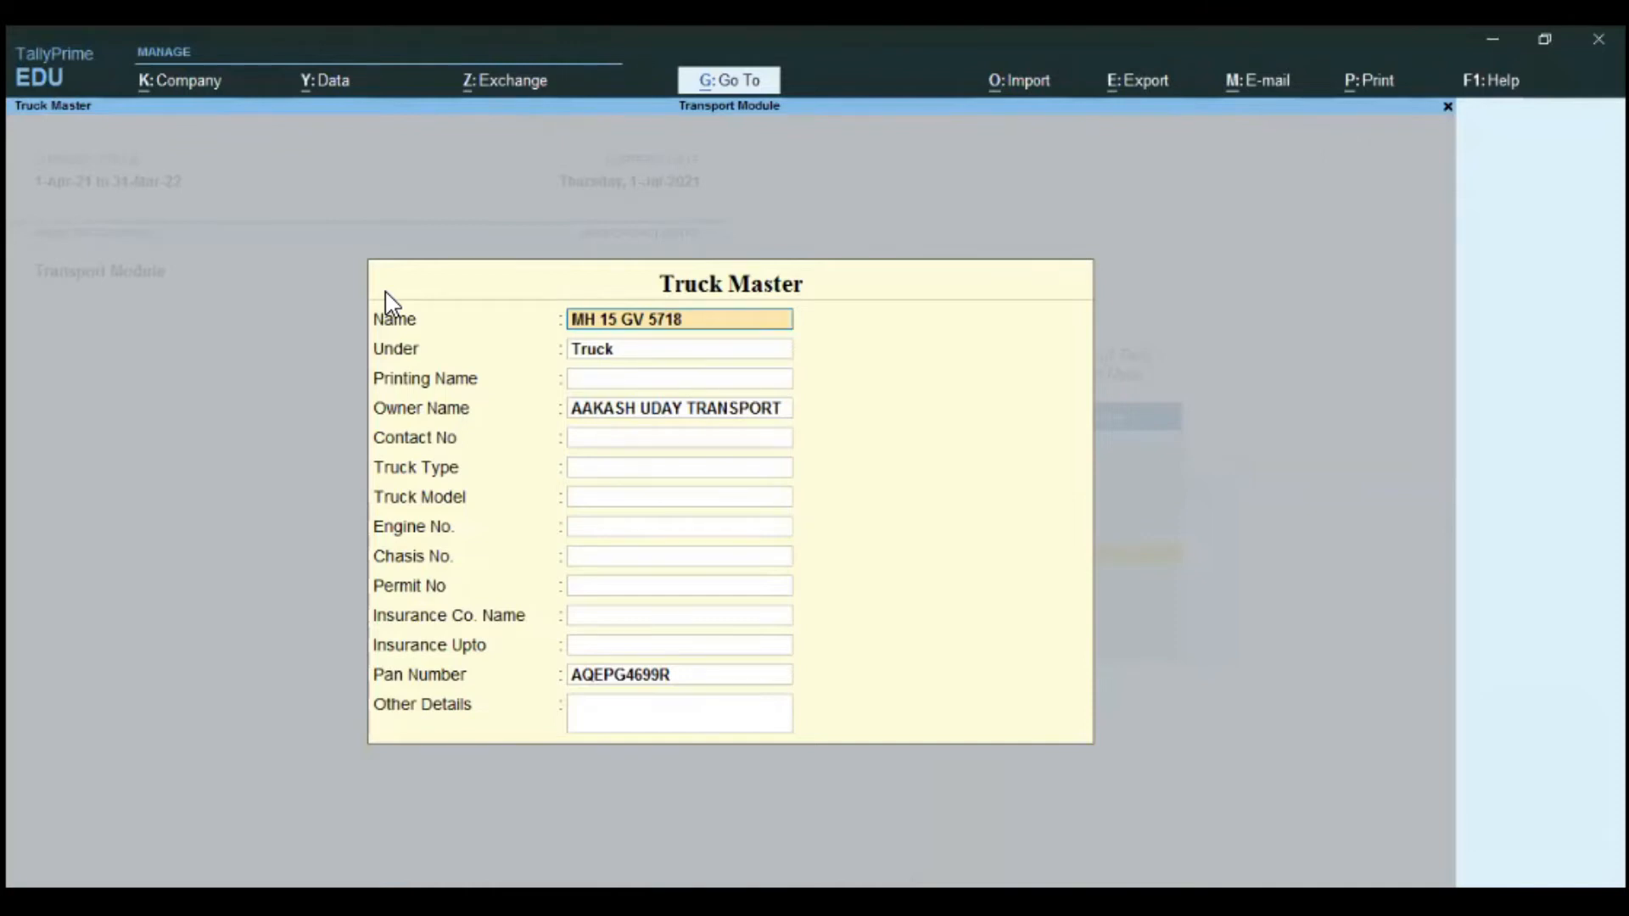
key("BackSpace")
key("Escape")
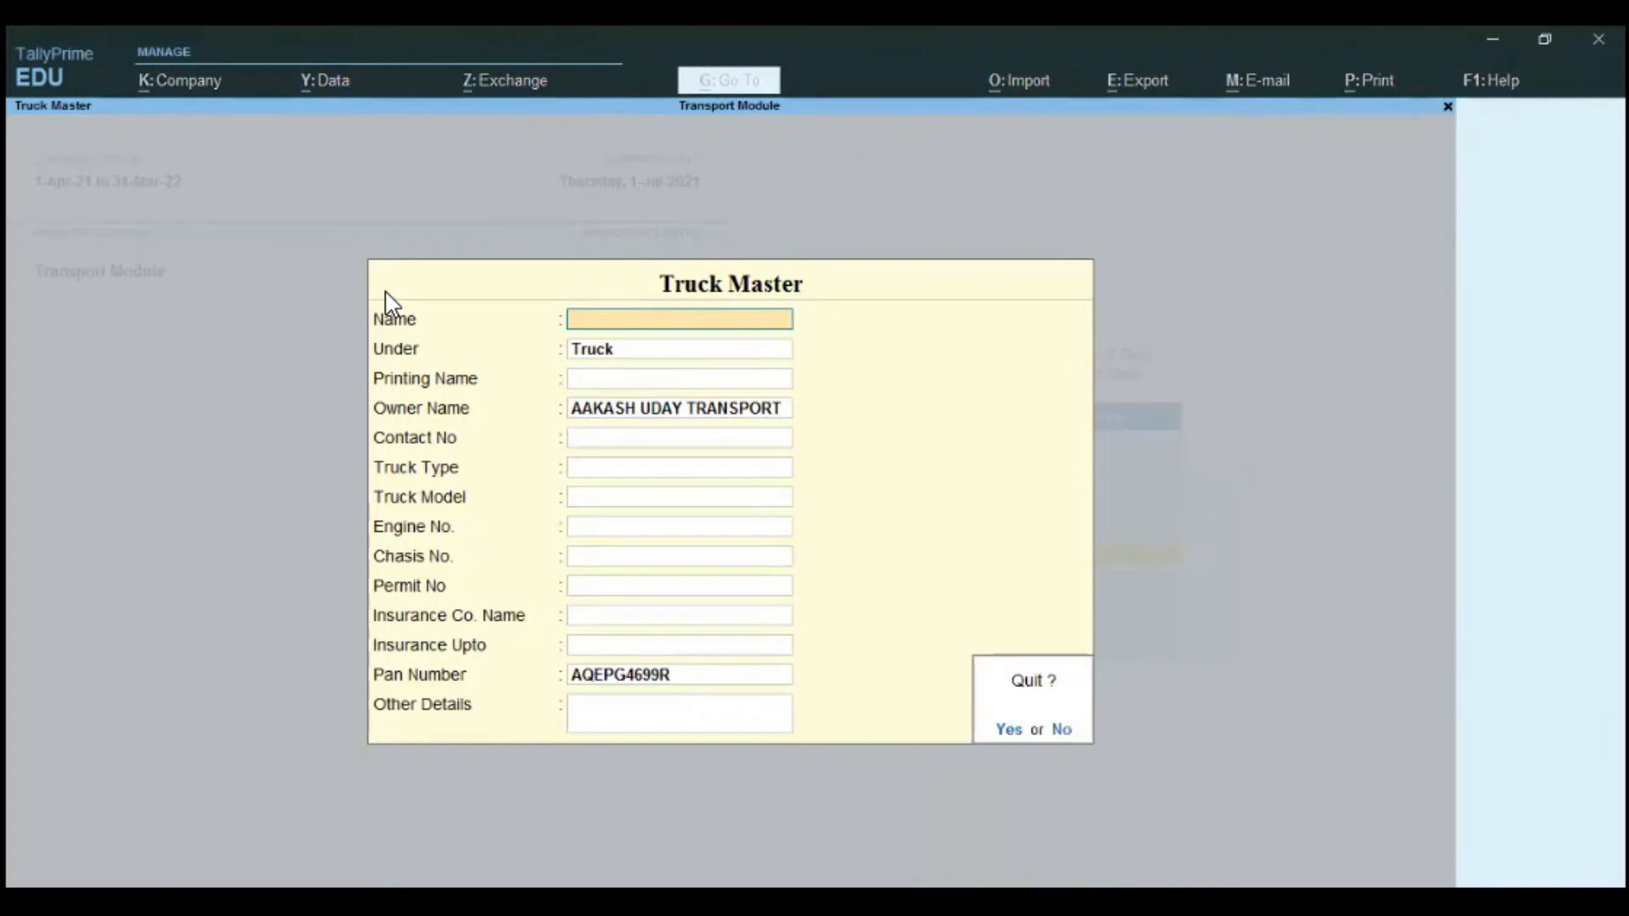
key("y")
key("Escape")
Open a blank Billing Party master for creation, review its fields, and return to the list of masters.
key("Down")
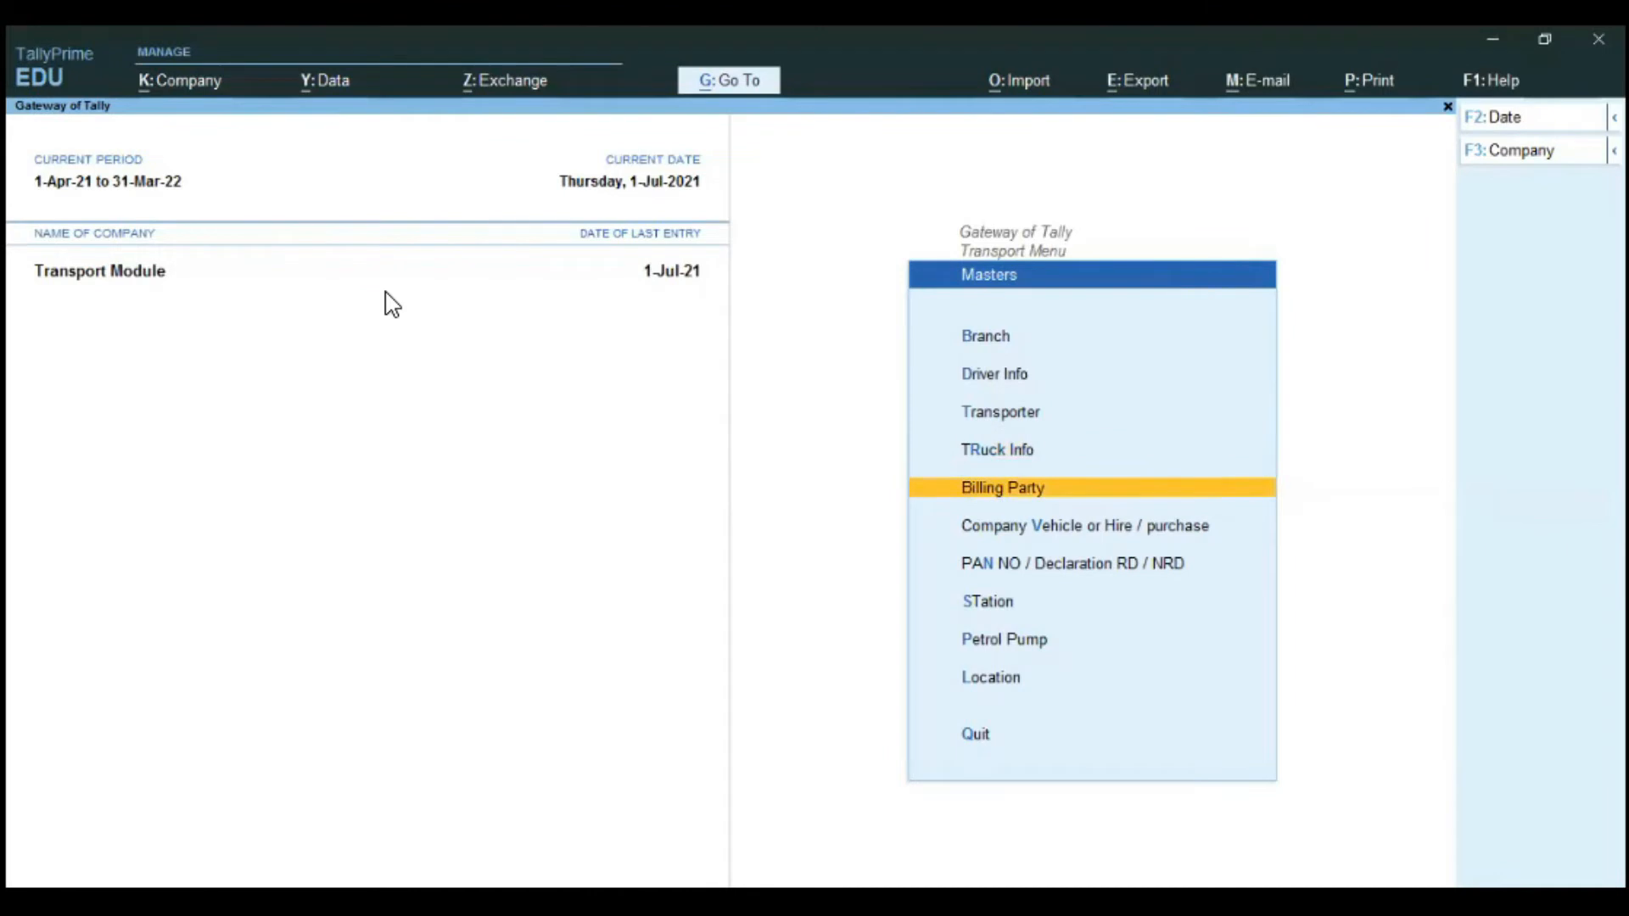
key("Return")
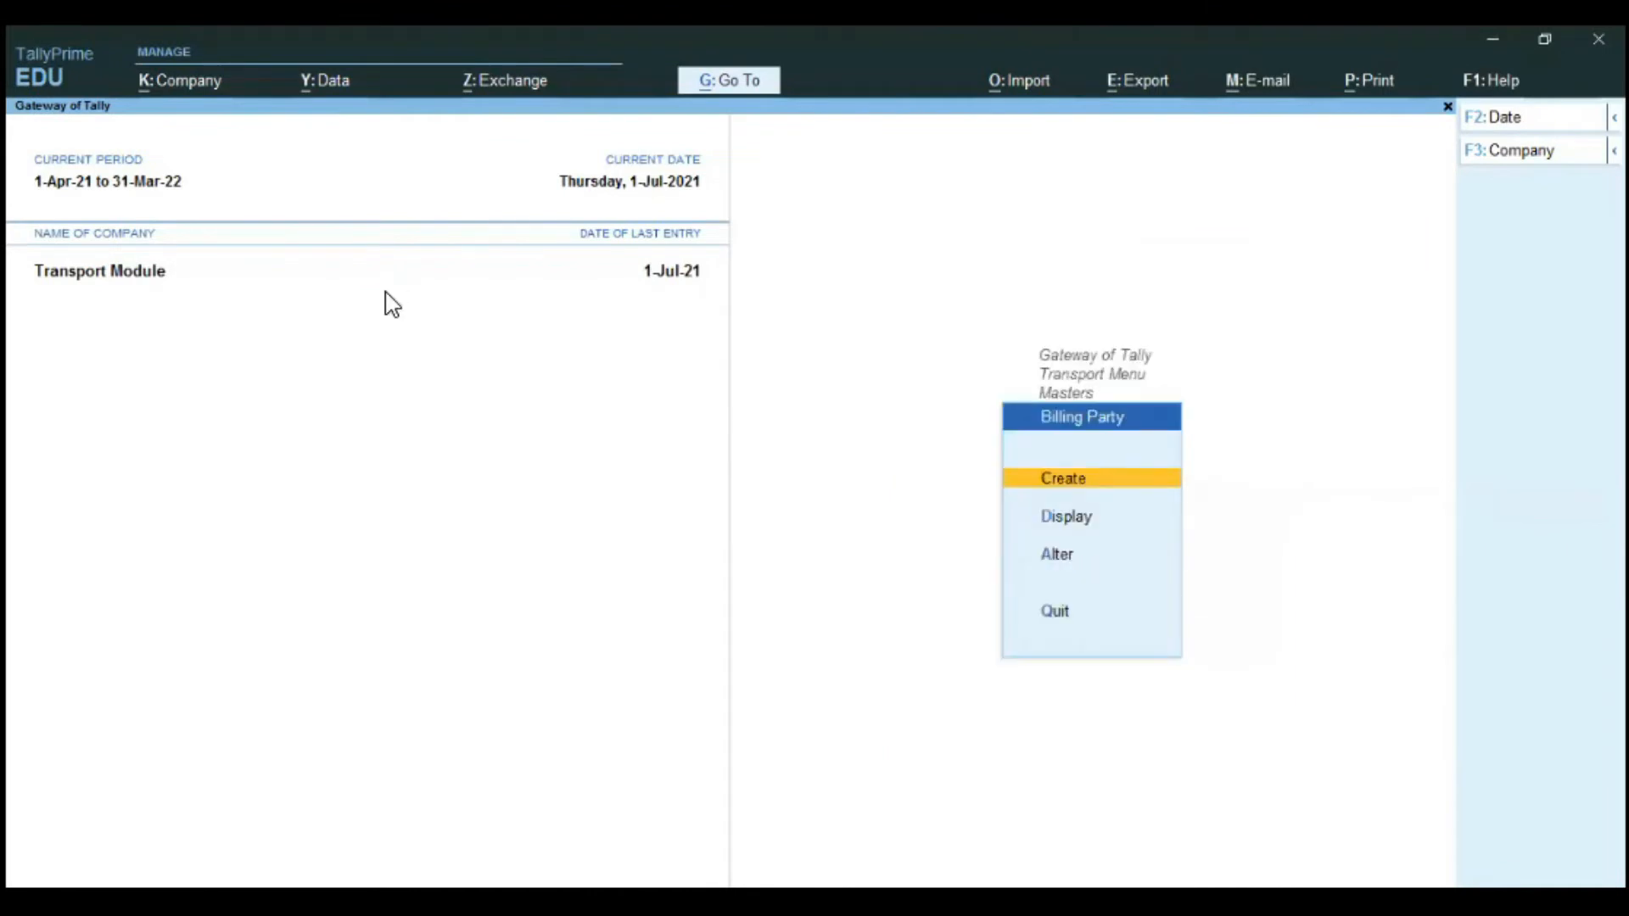
key("Return")
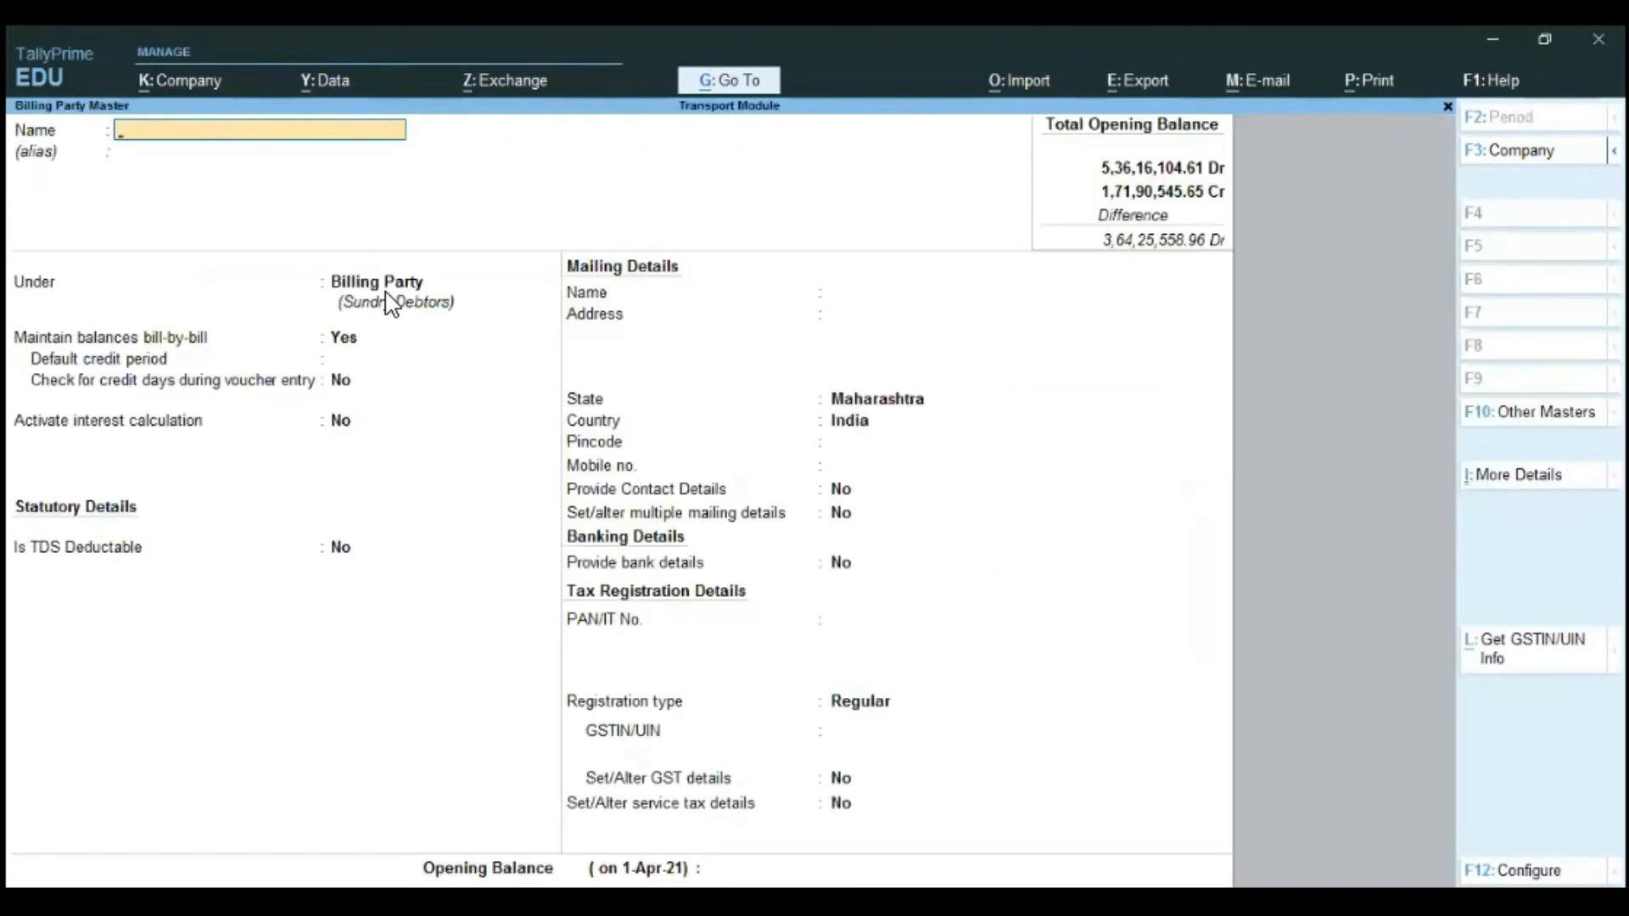
key("Escape")
key("Escape")
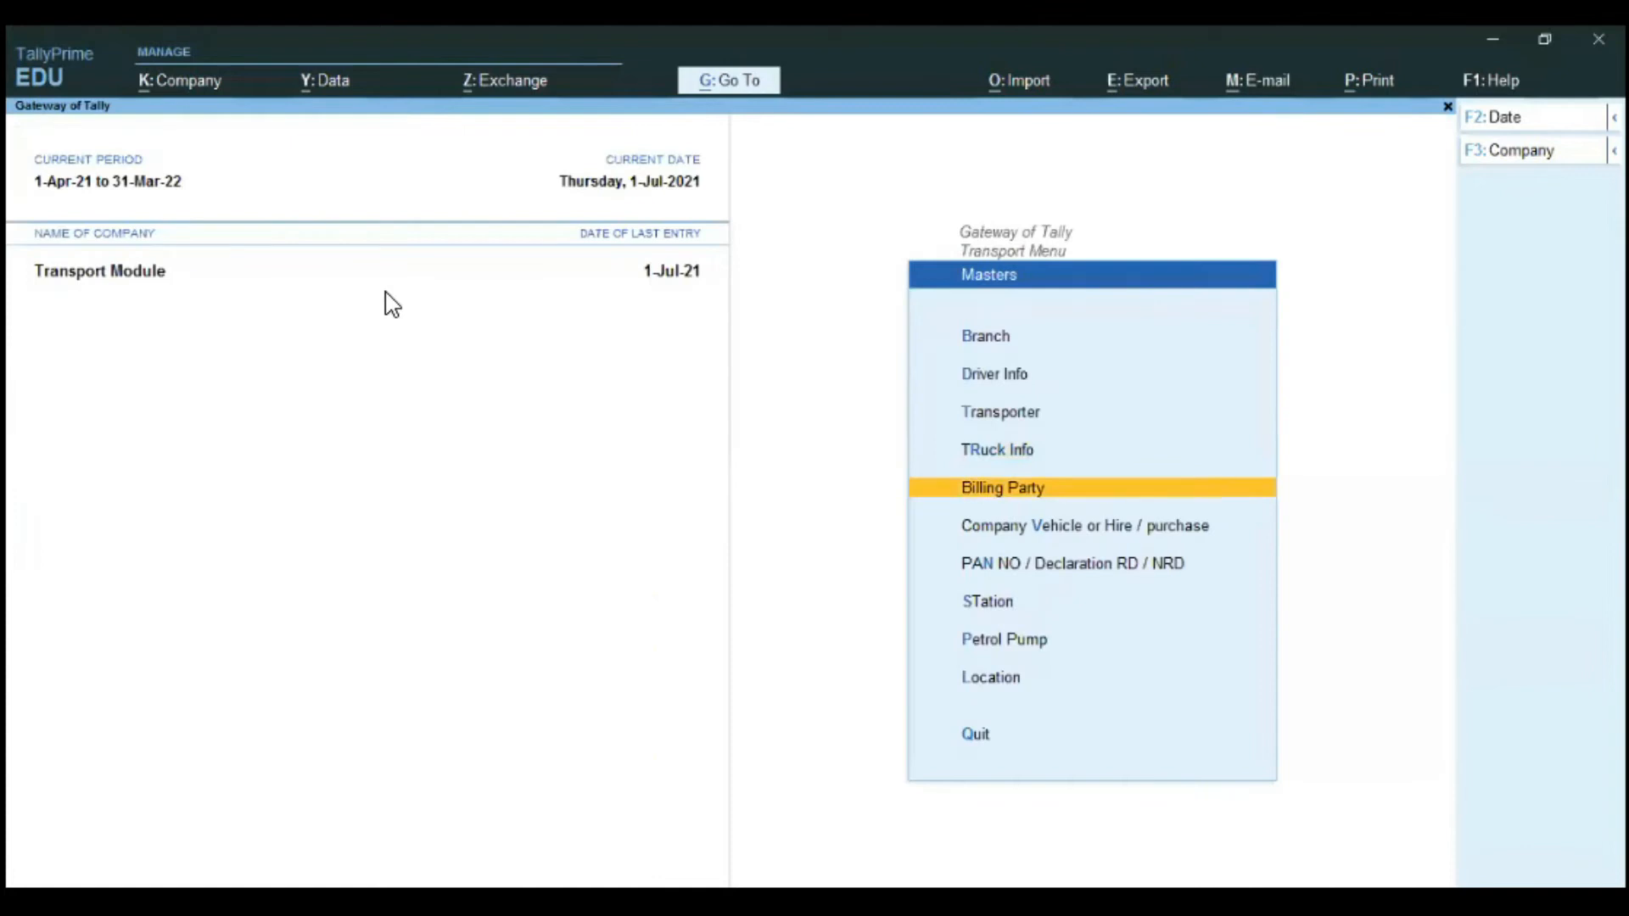
View the entries of the Company Vehicle or Hire / purchase master and quit it without saving.
key("Down")
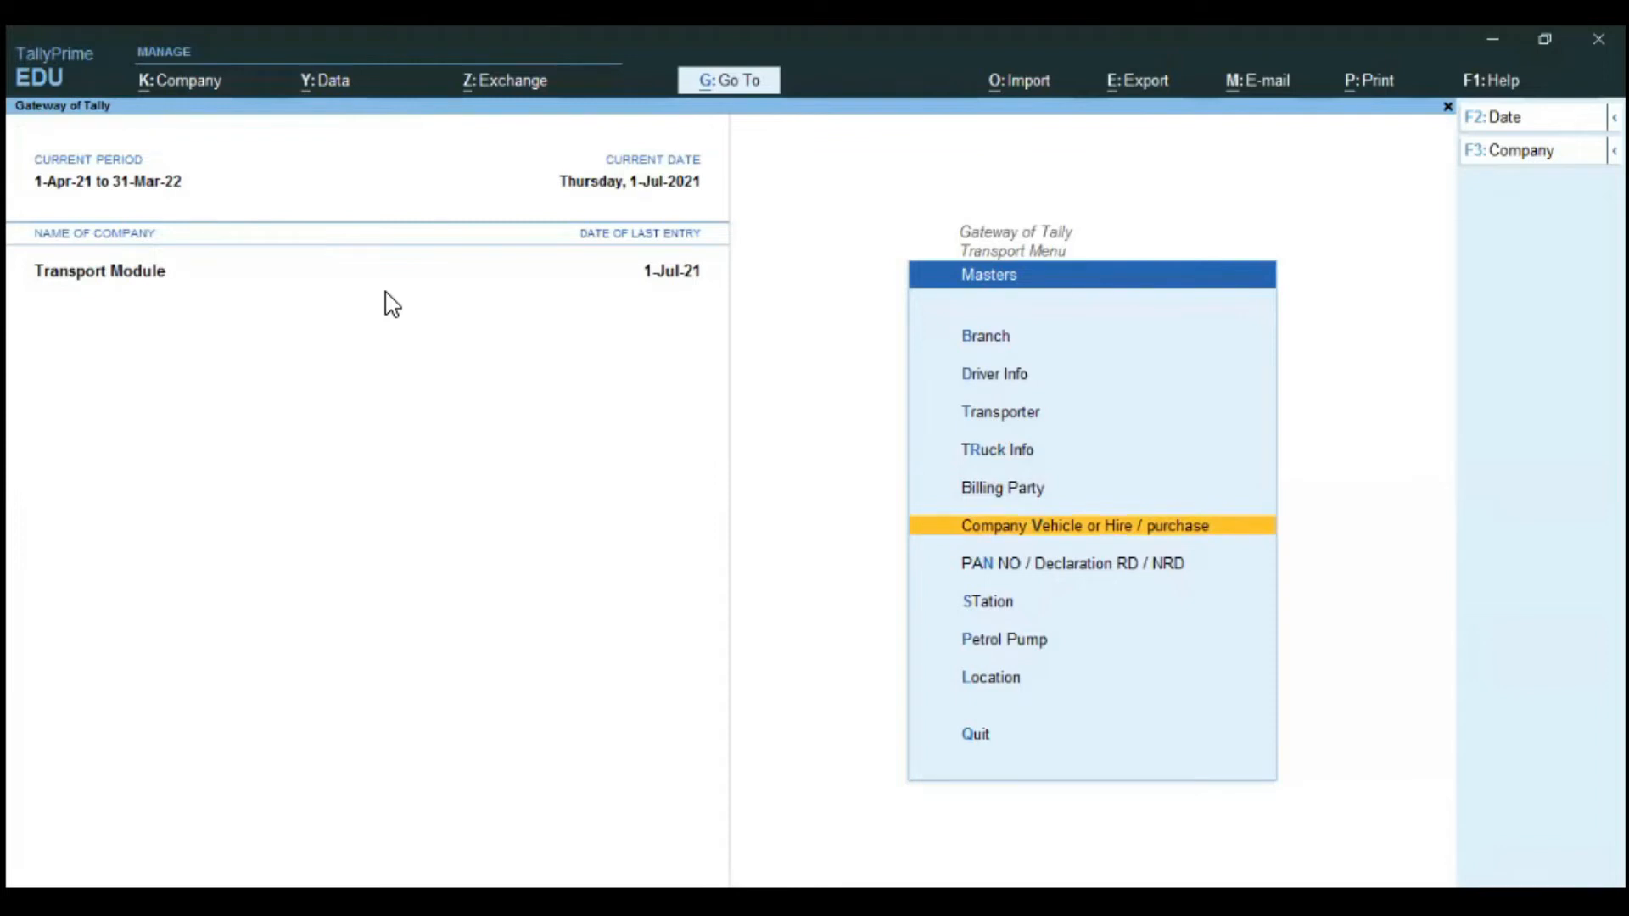
key("Return")
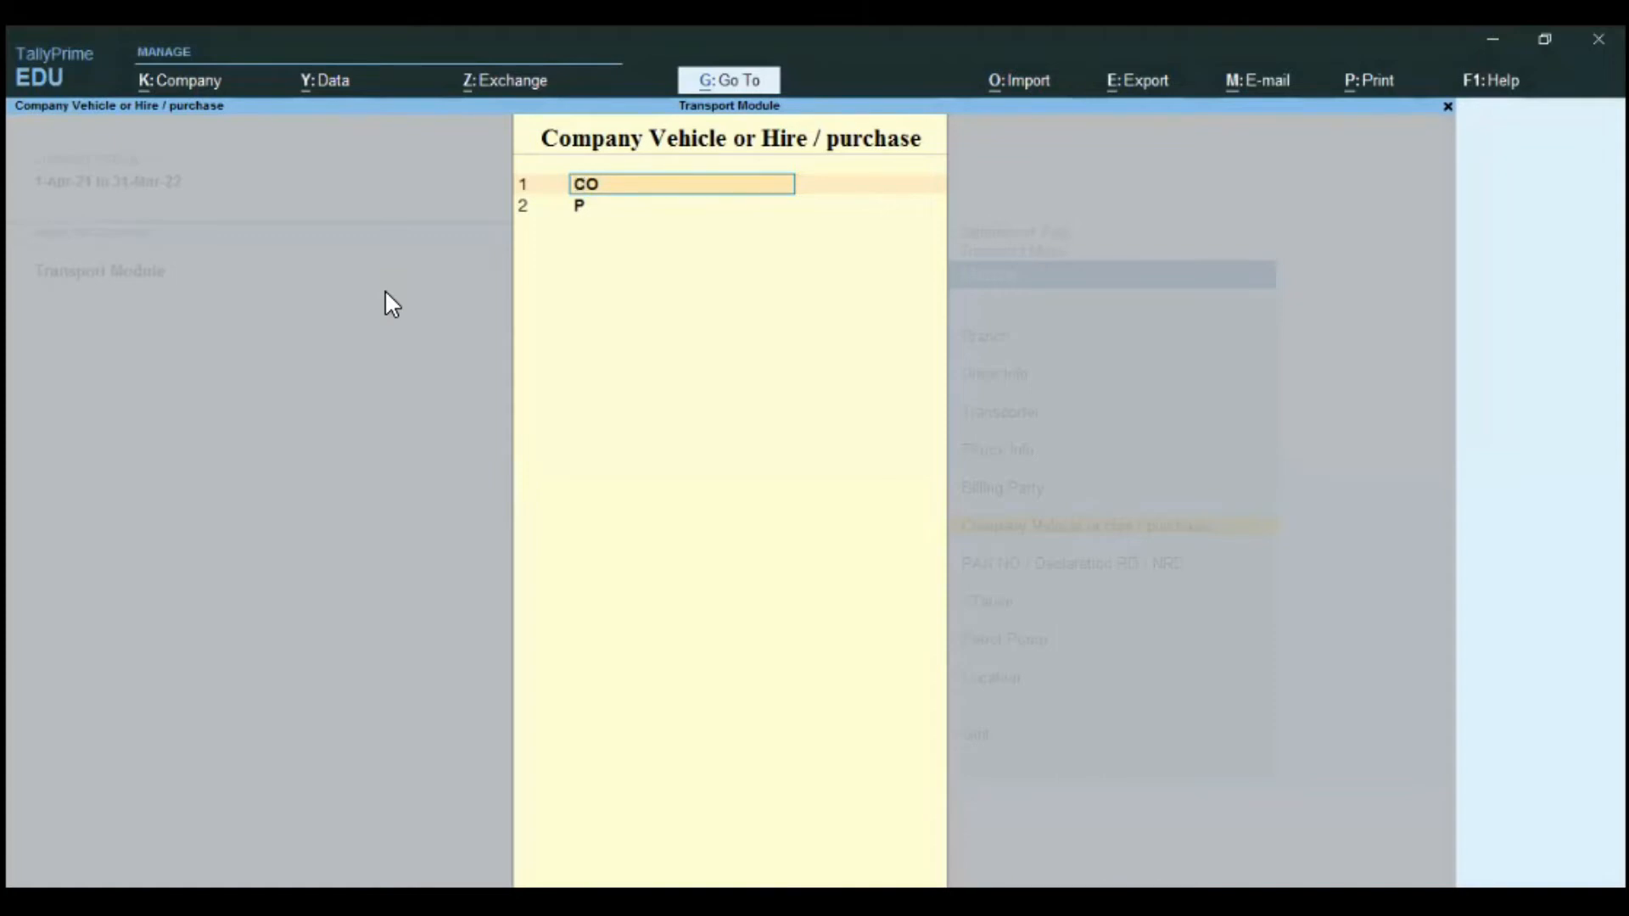
key("Delete")
key("Delete")
key("Escape")
key("y")
View the entries of the PAN NO / Declaration RD / NRD master and quit it without saving.
key("Down")
key("Return")
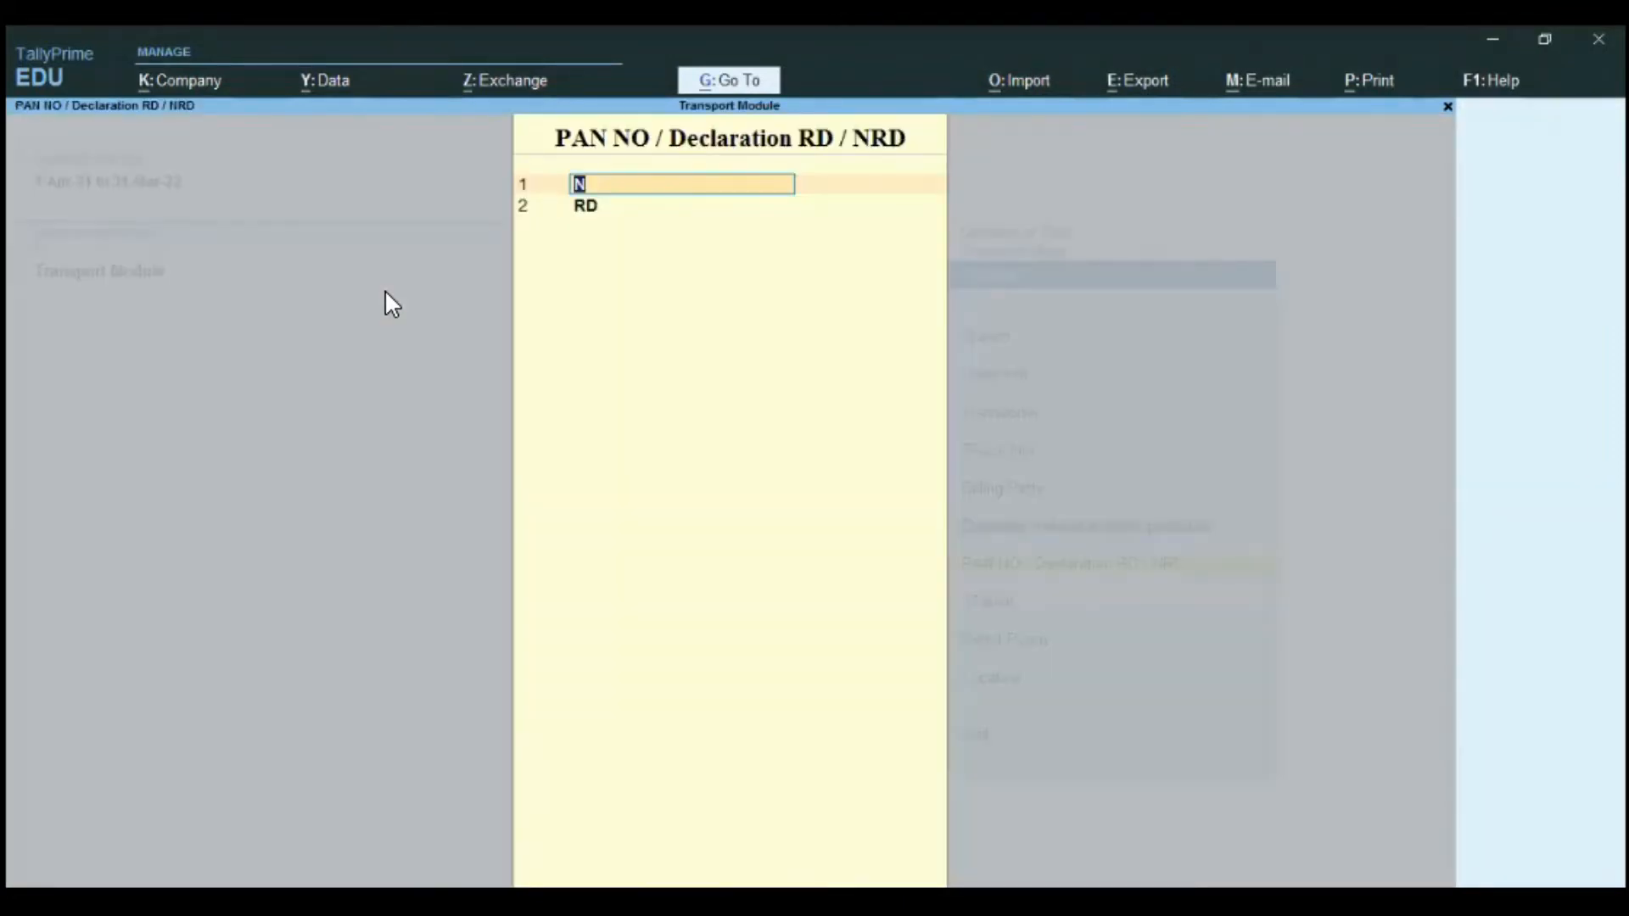
key("Delete")
key("Escape")
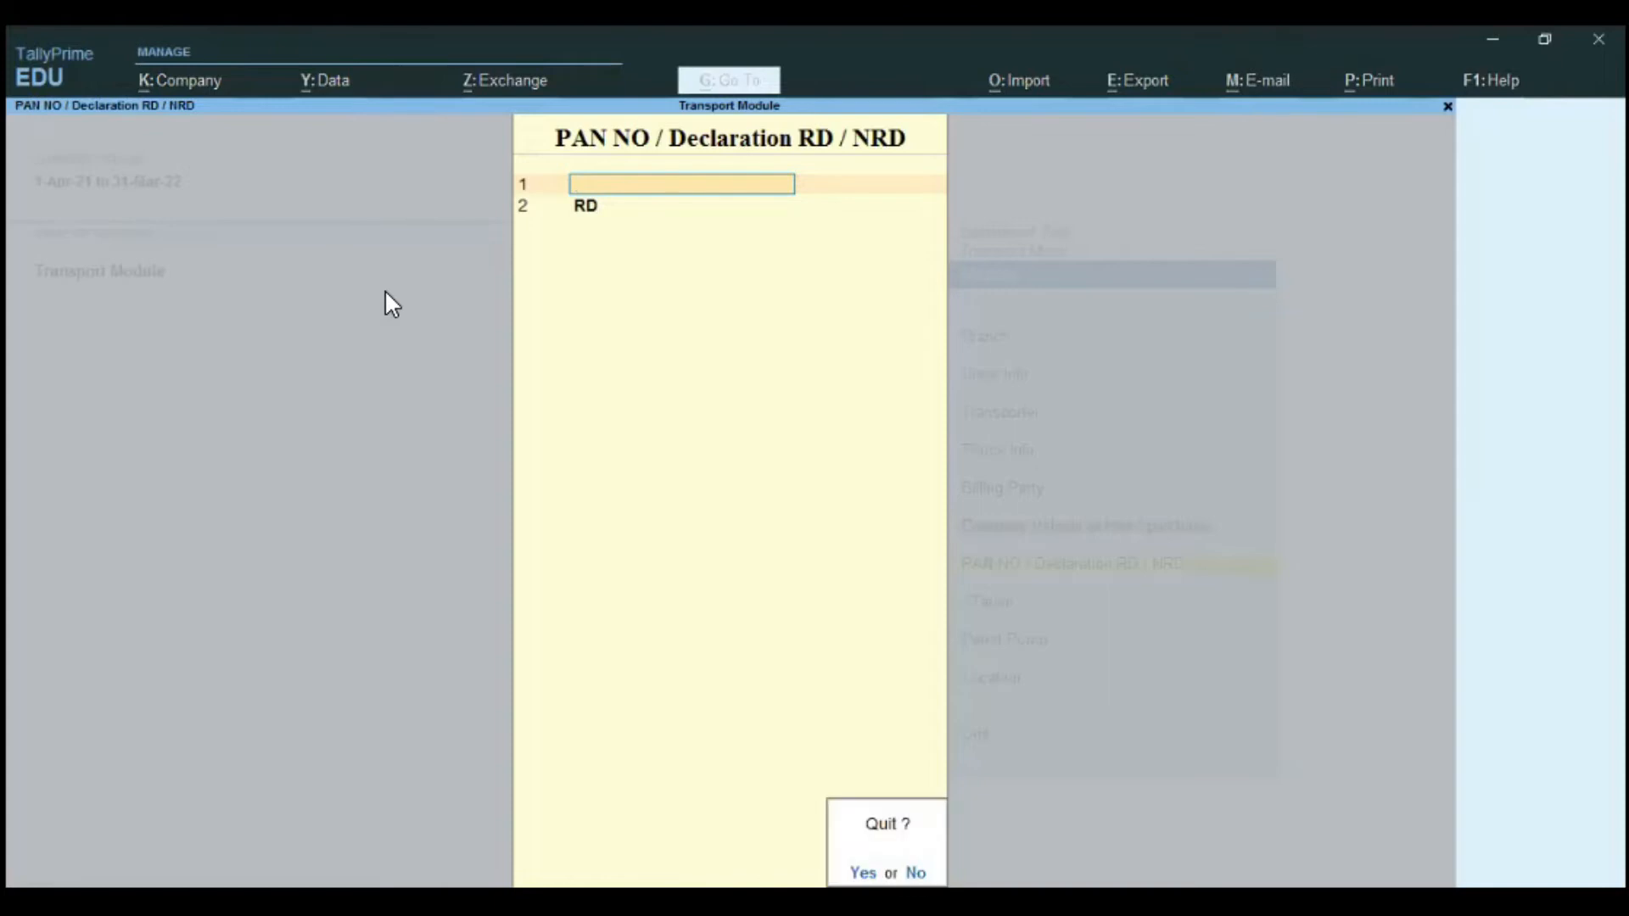
key("y")
View the station names in the Station master and quit it without saving.
key("Down")
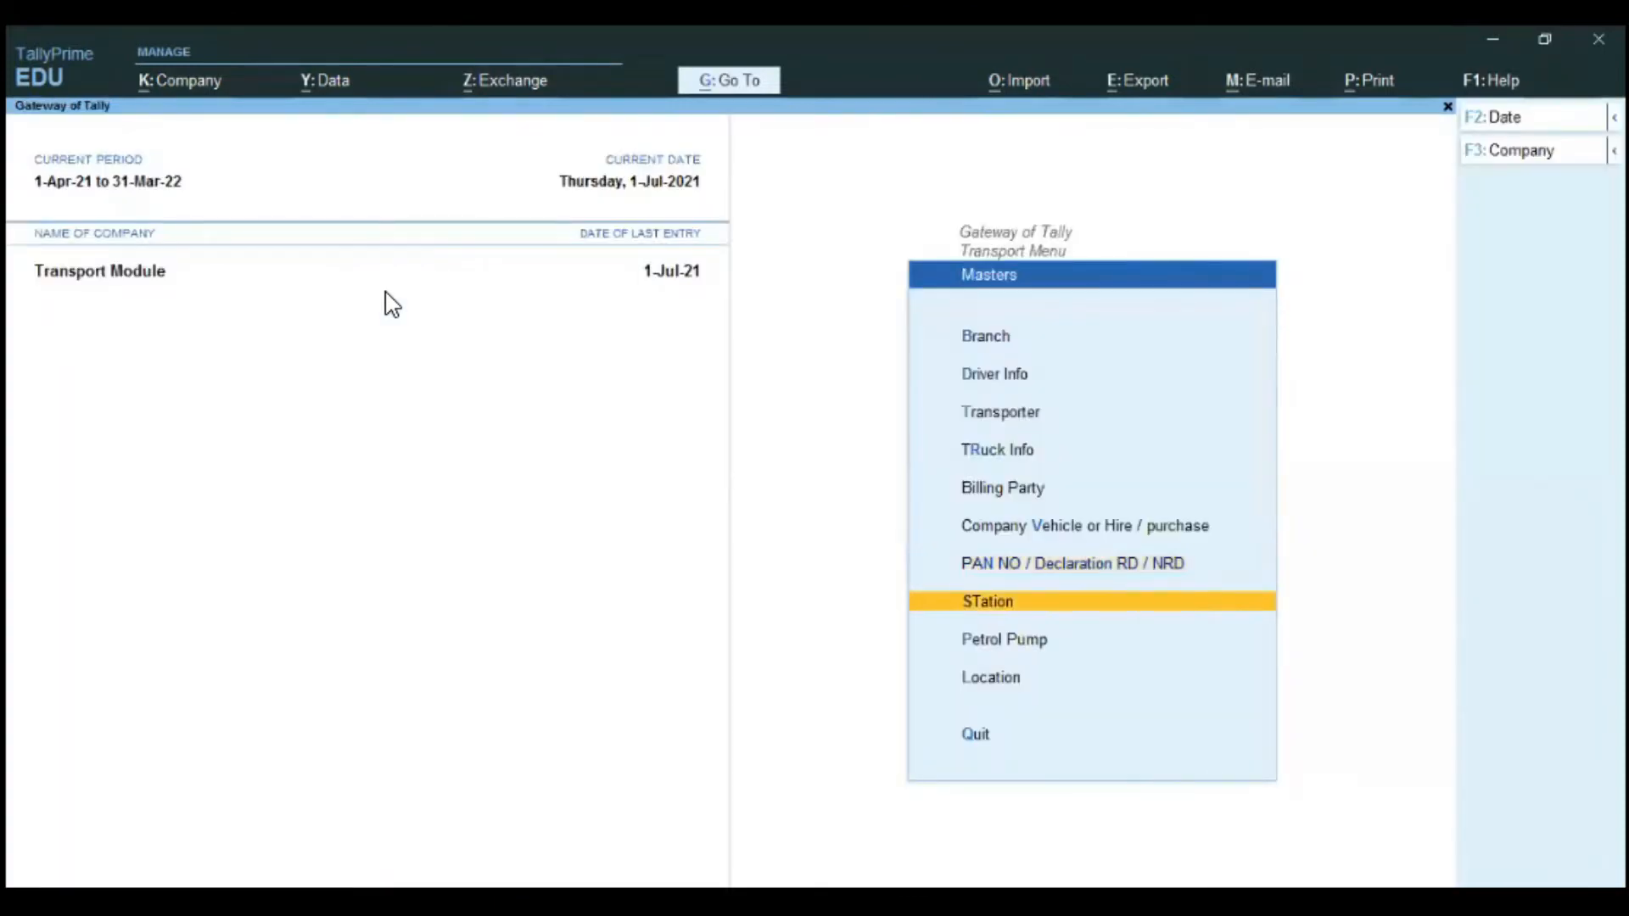
key("Return")
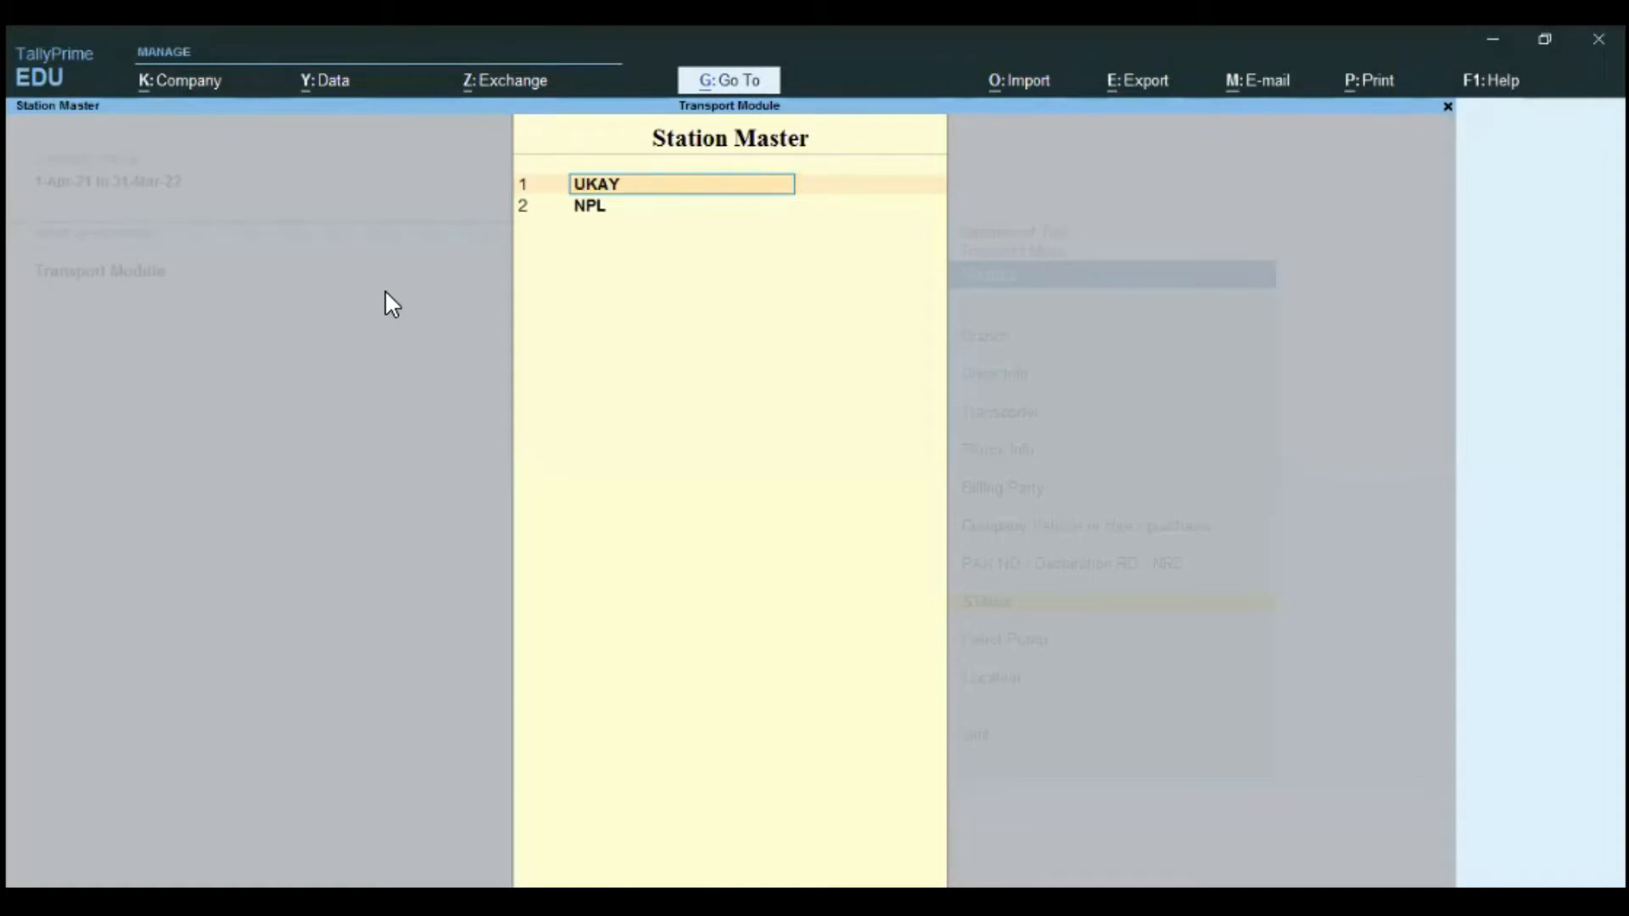
key("BackSpace")
key("Escape")
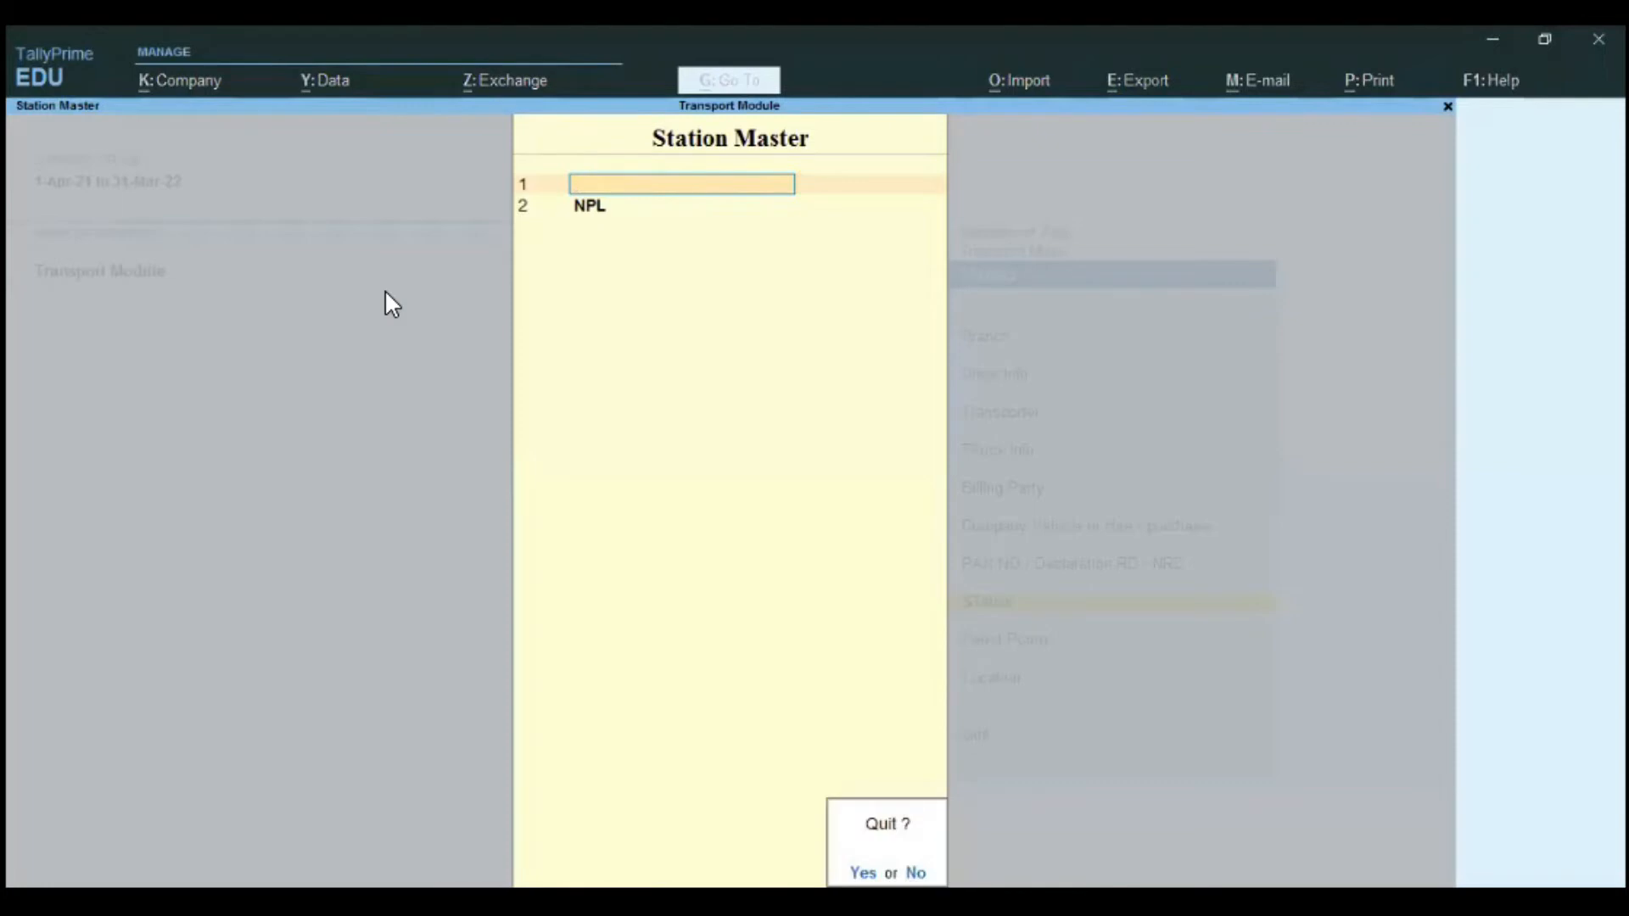
key("Return")
Open the Hp petrol pump master for alteration, review its details, and return to the list of masters without saving.
key("Down")
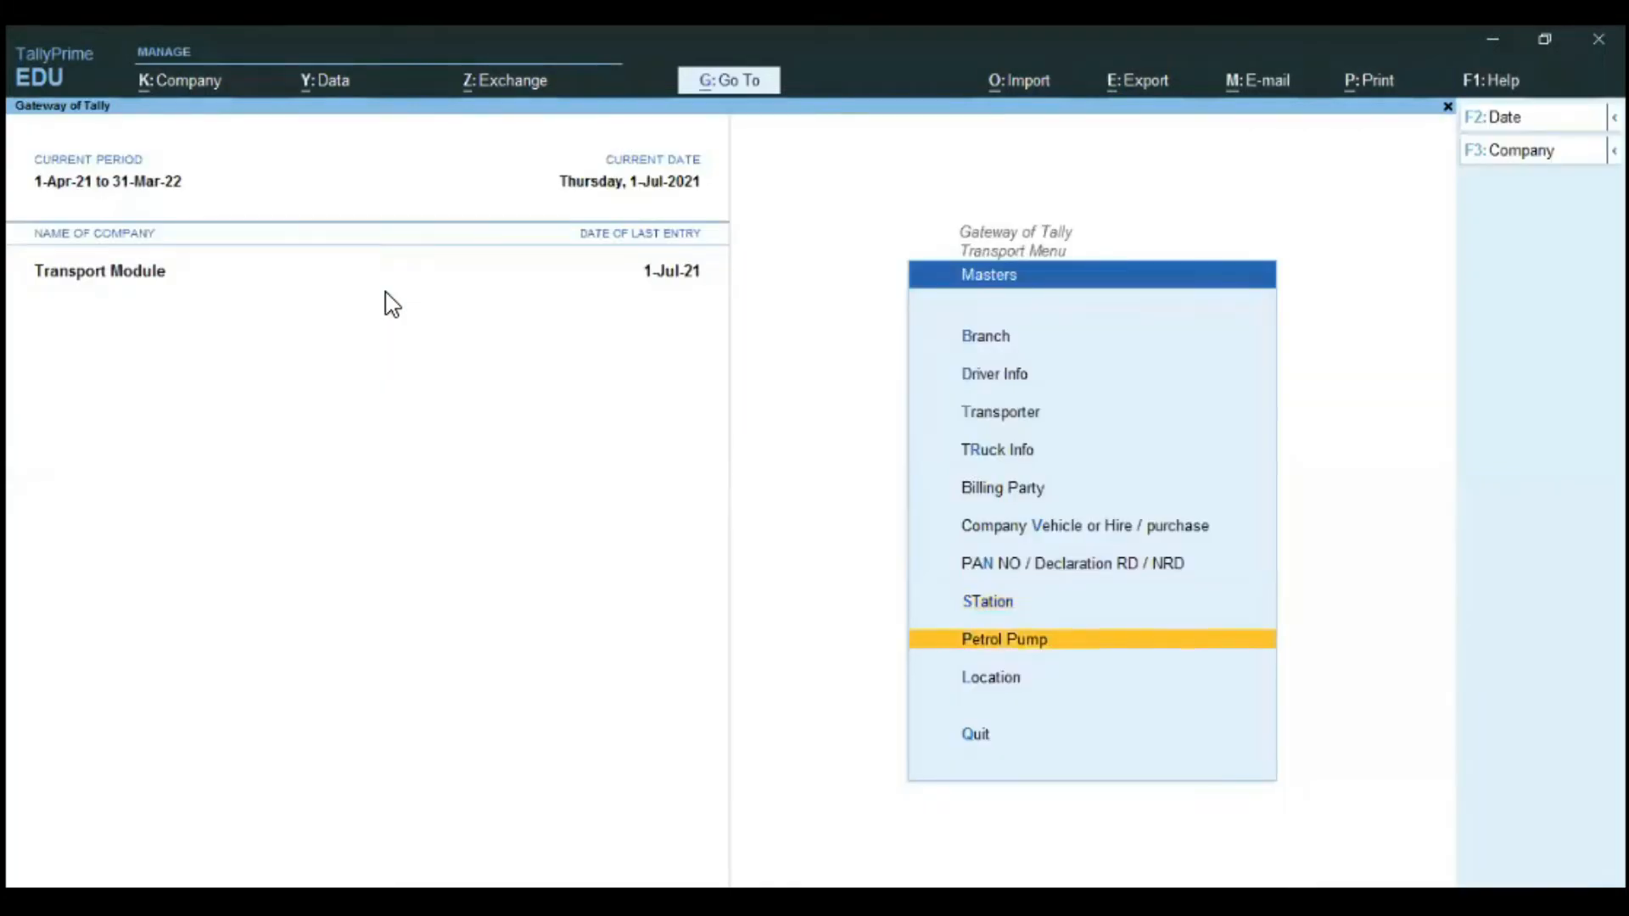
key("Return")
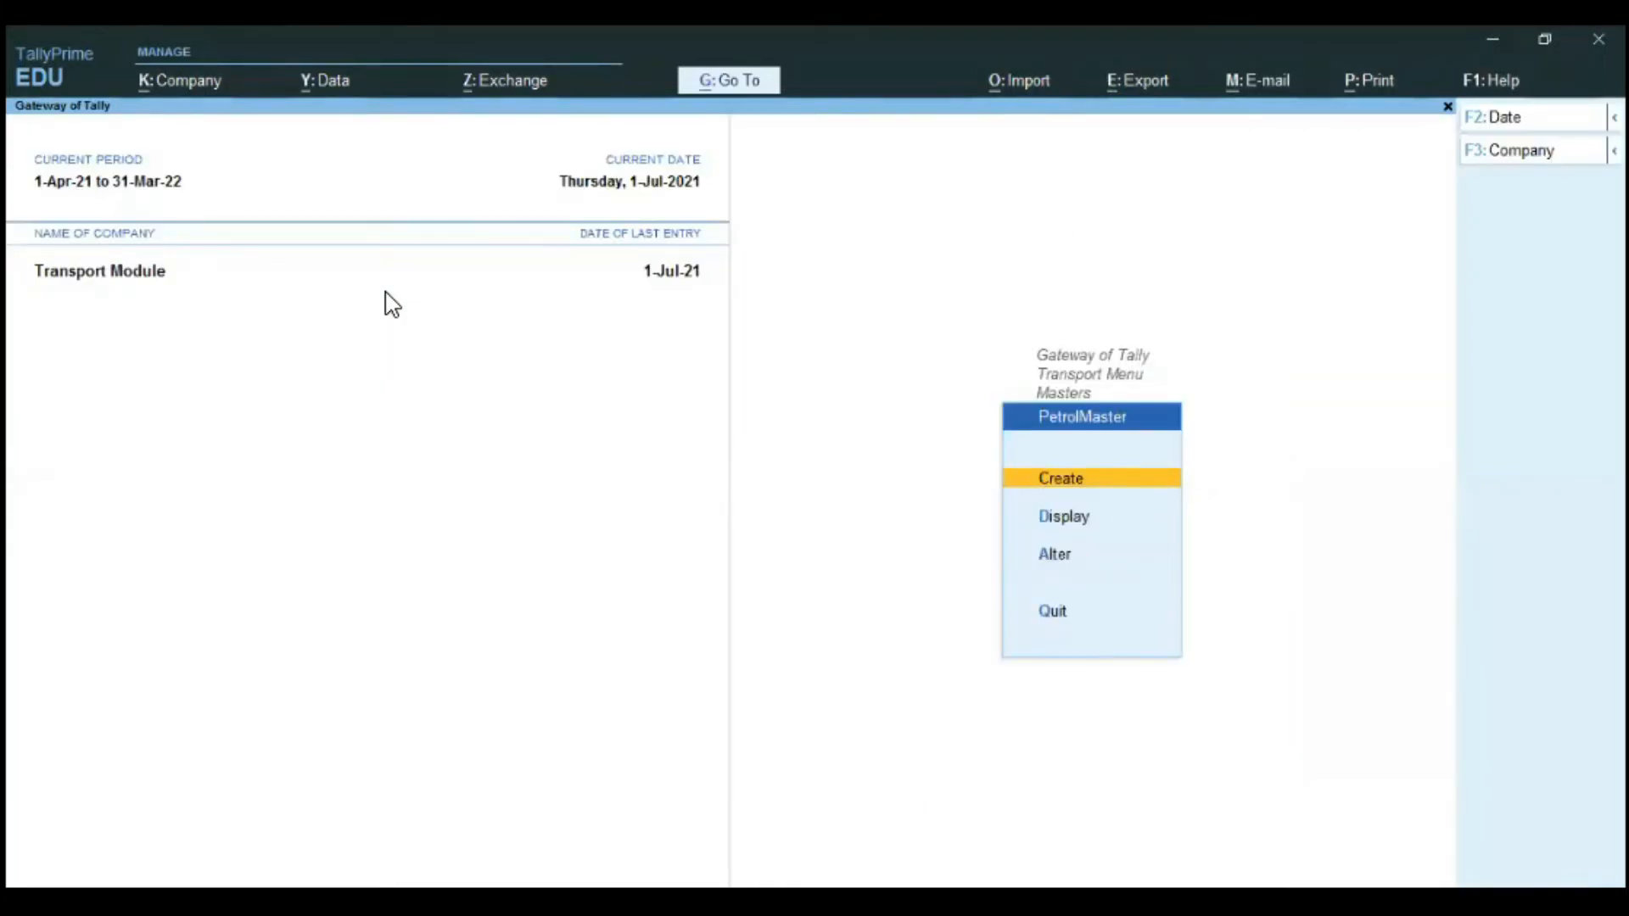
key("Down")
key("Down")
key("Return")
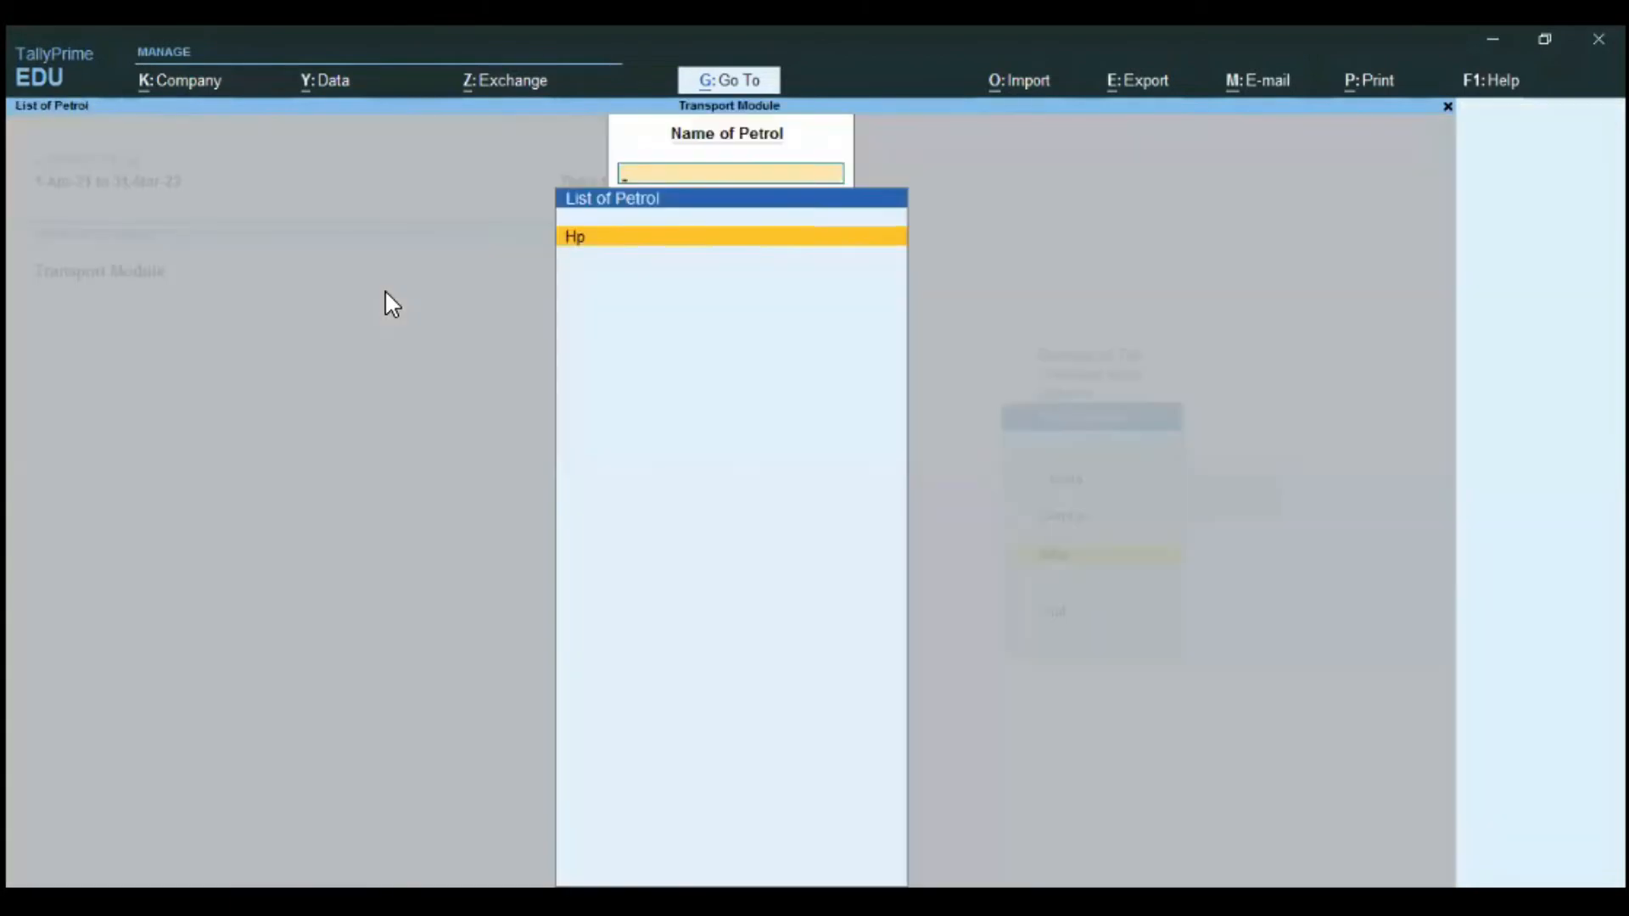
key("Return")
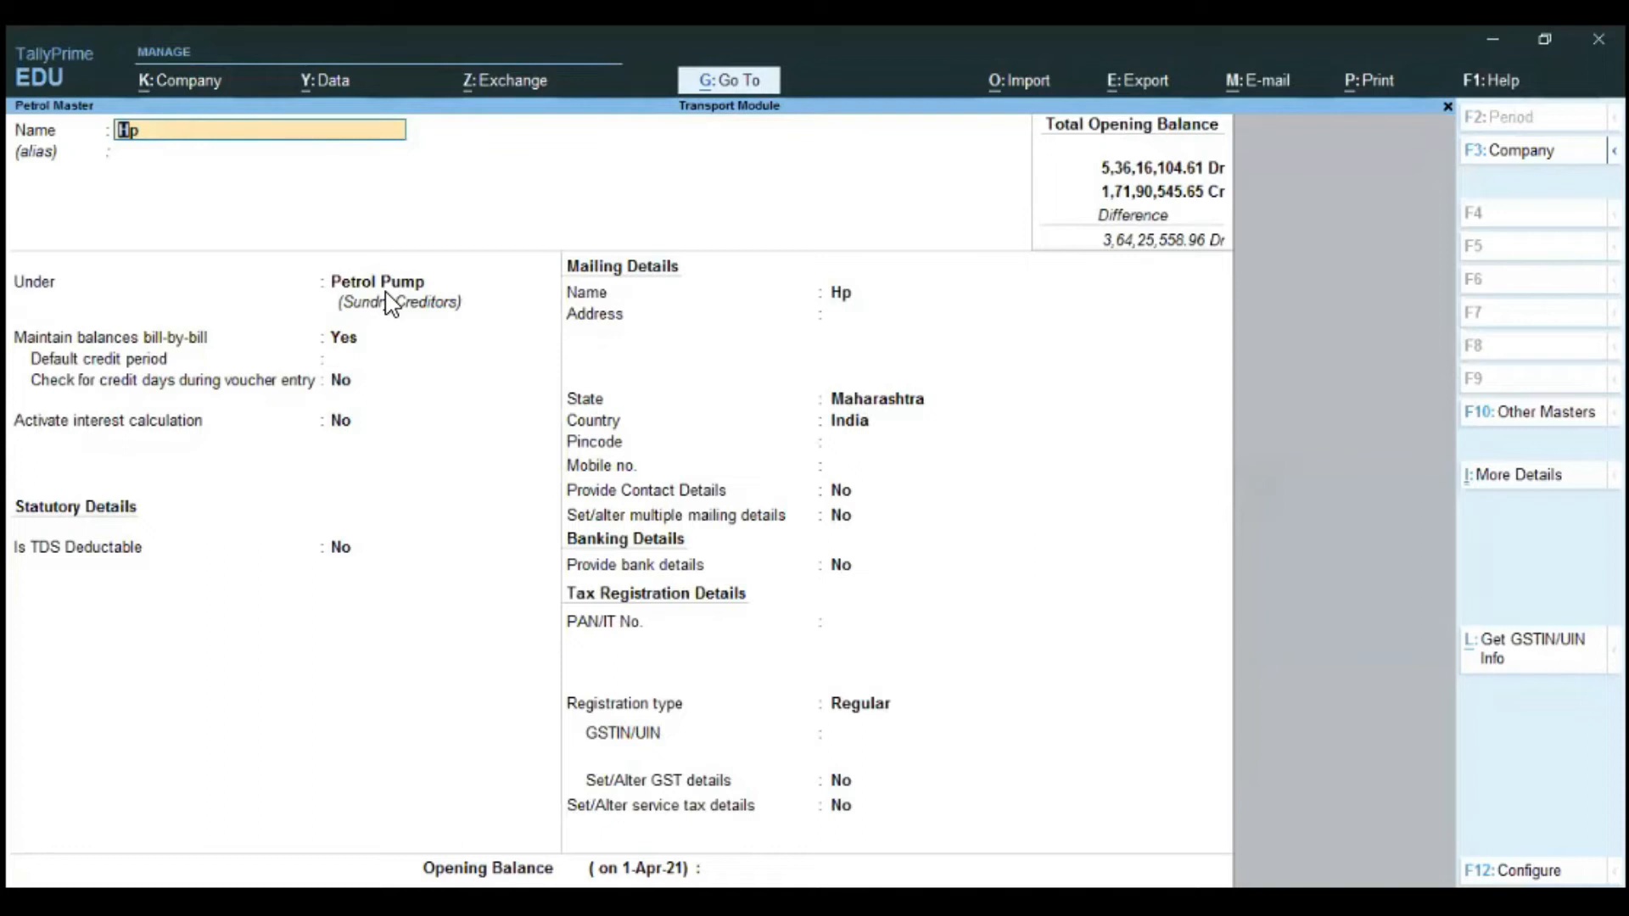
key("BackSpace")
key("Escape")
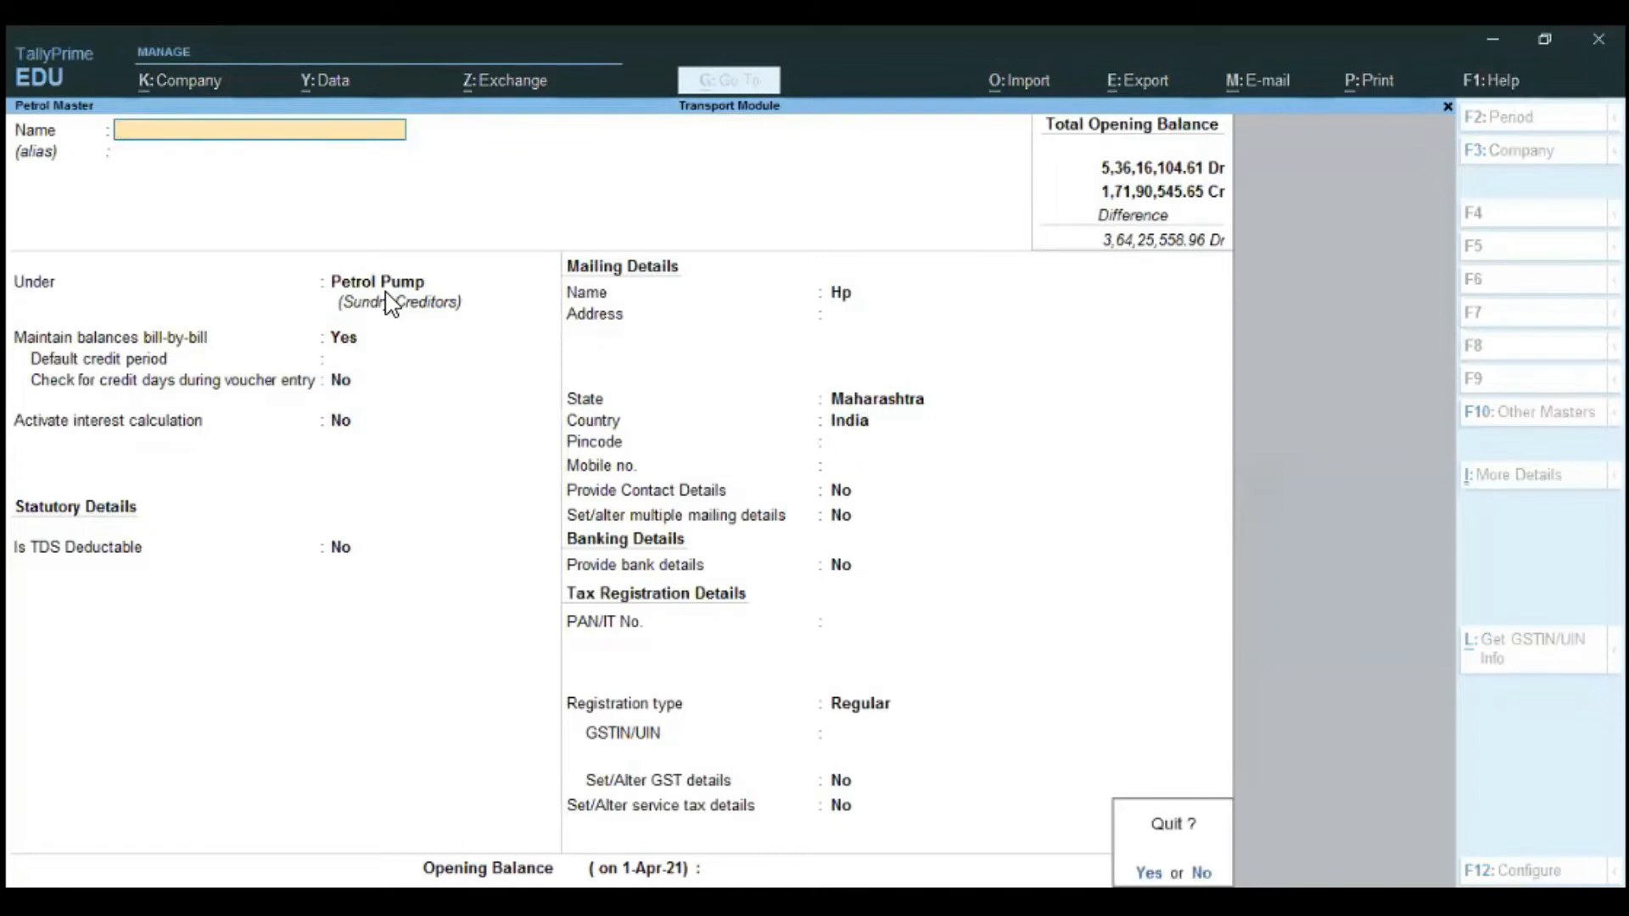
key("y")
key("Escape")
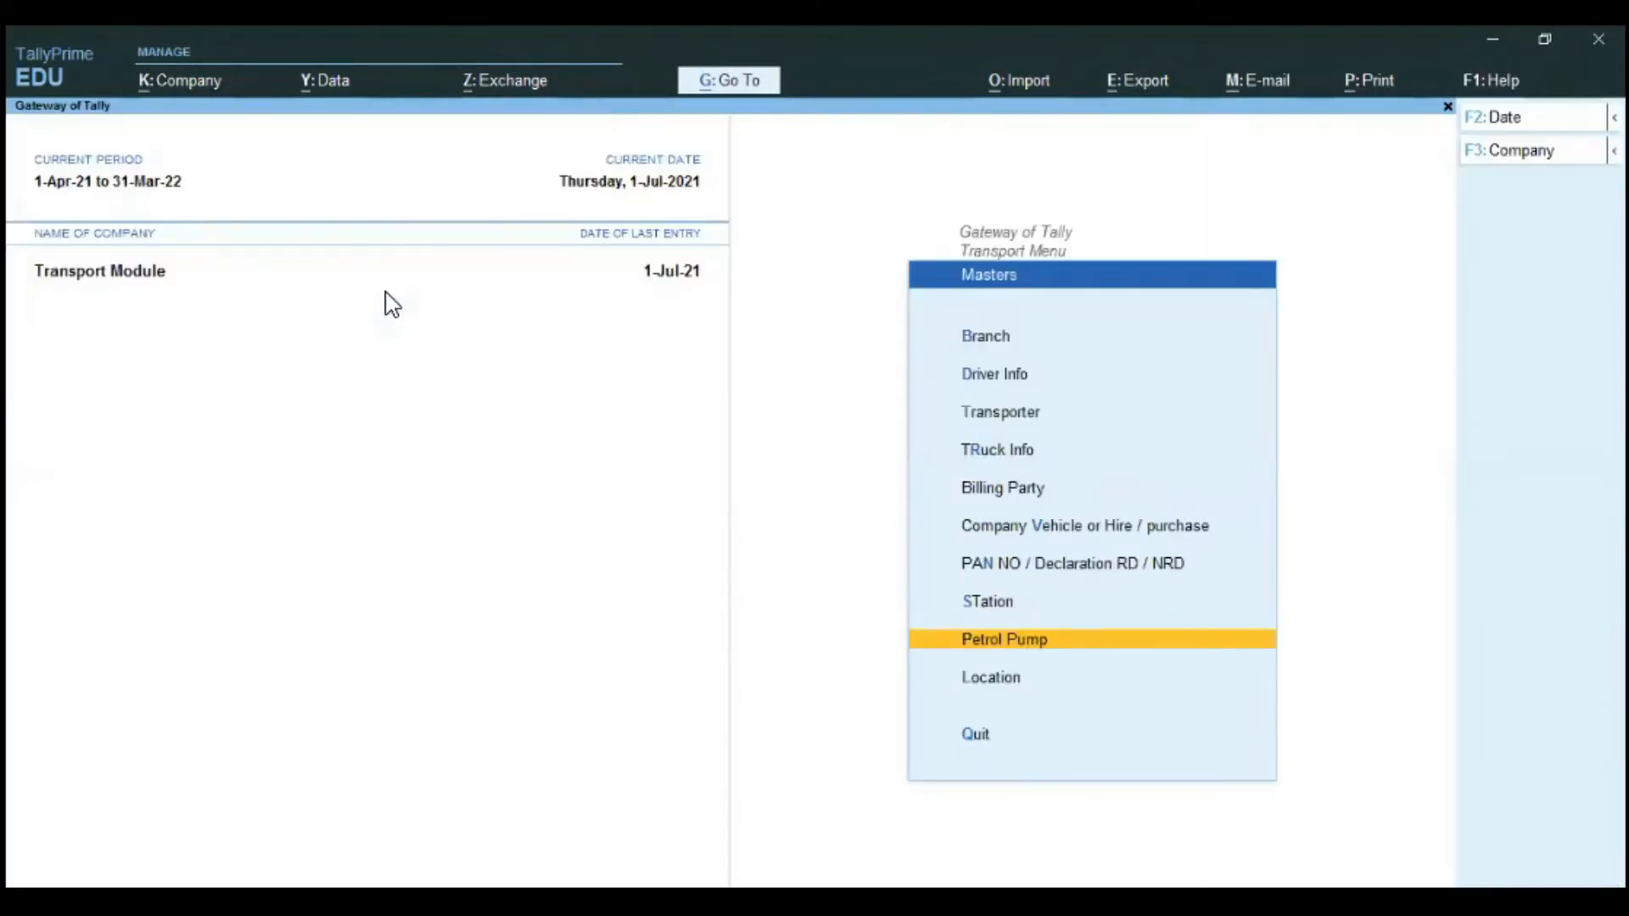
View the locations in the Location master, quit without saving, and return to the Transport Menu.
key("Down")
key("Return")
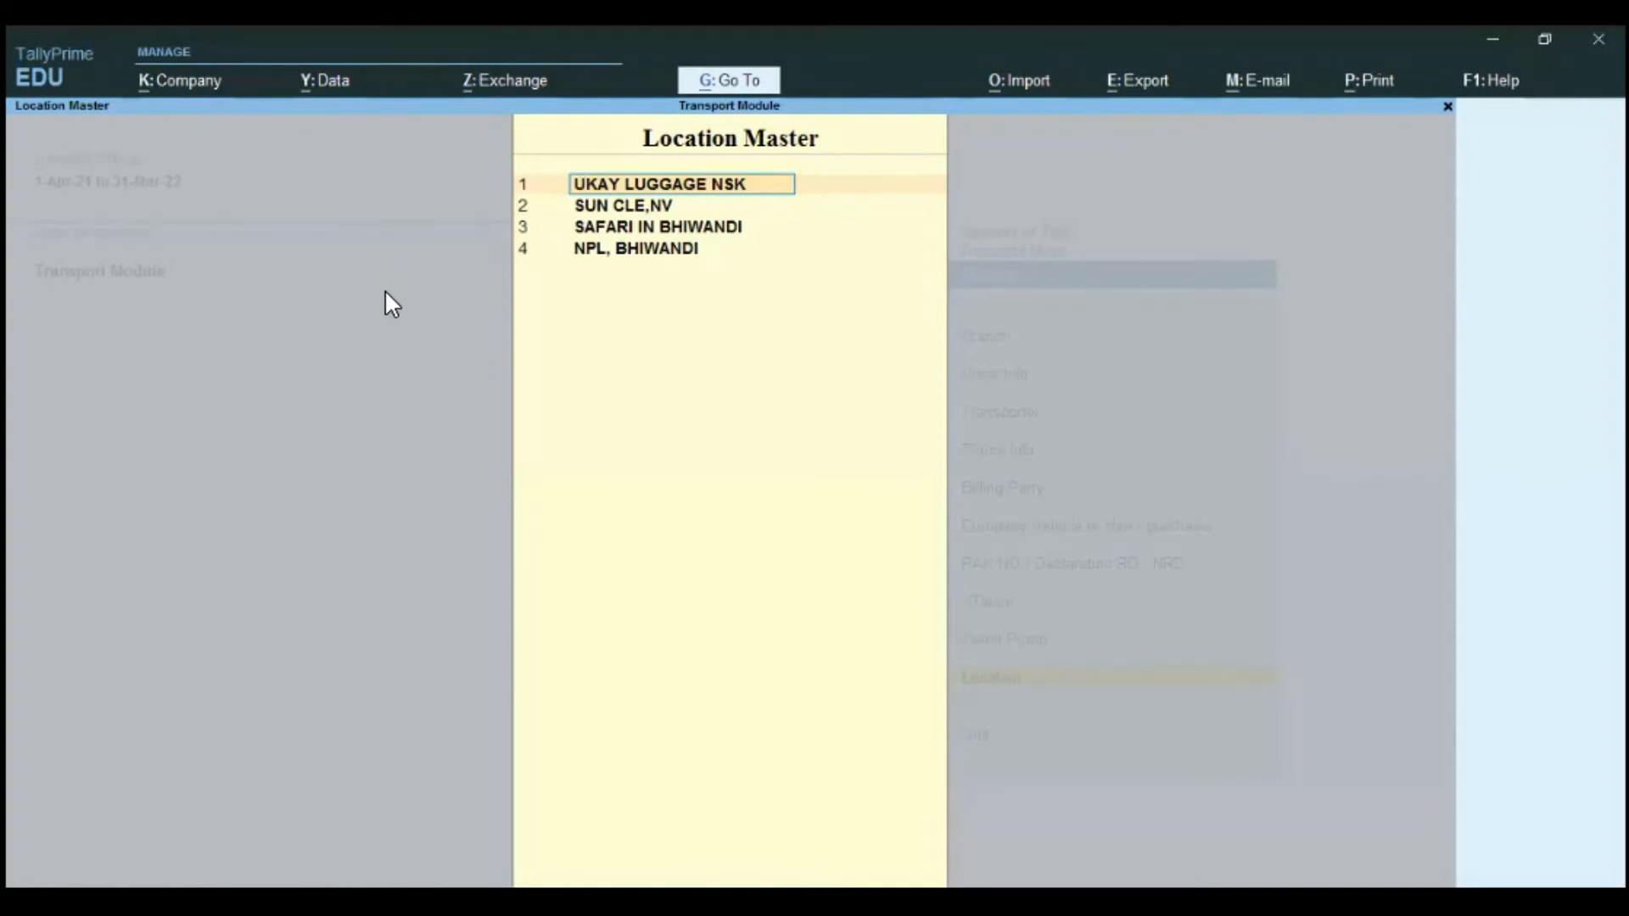
key("BackSpace")
key("Escape")
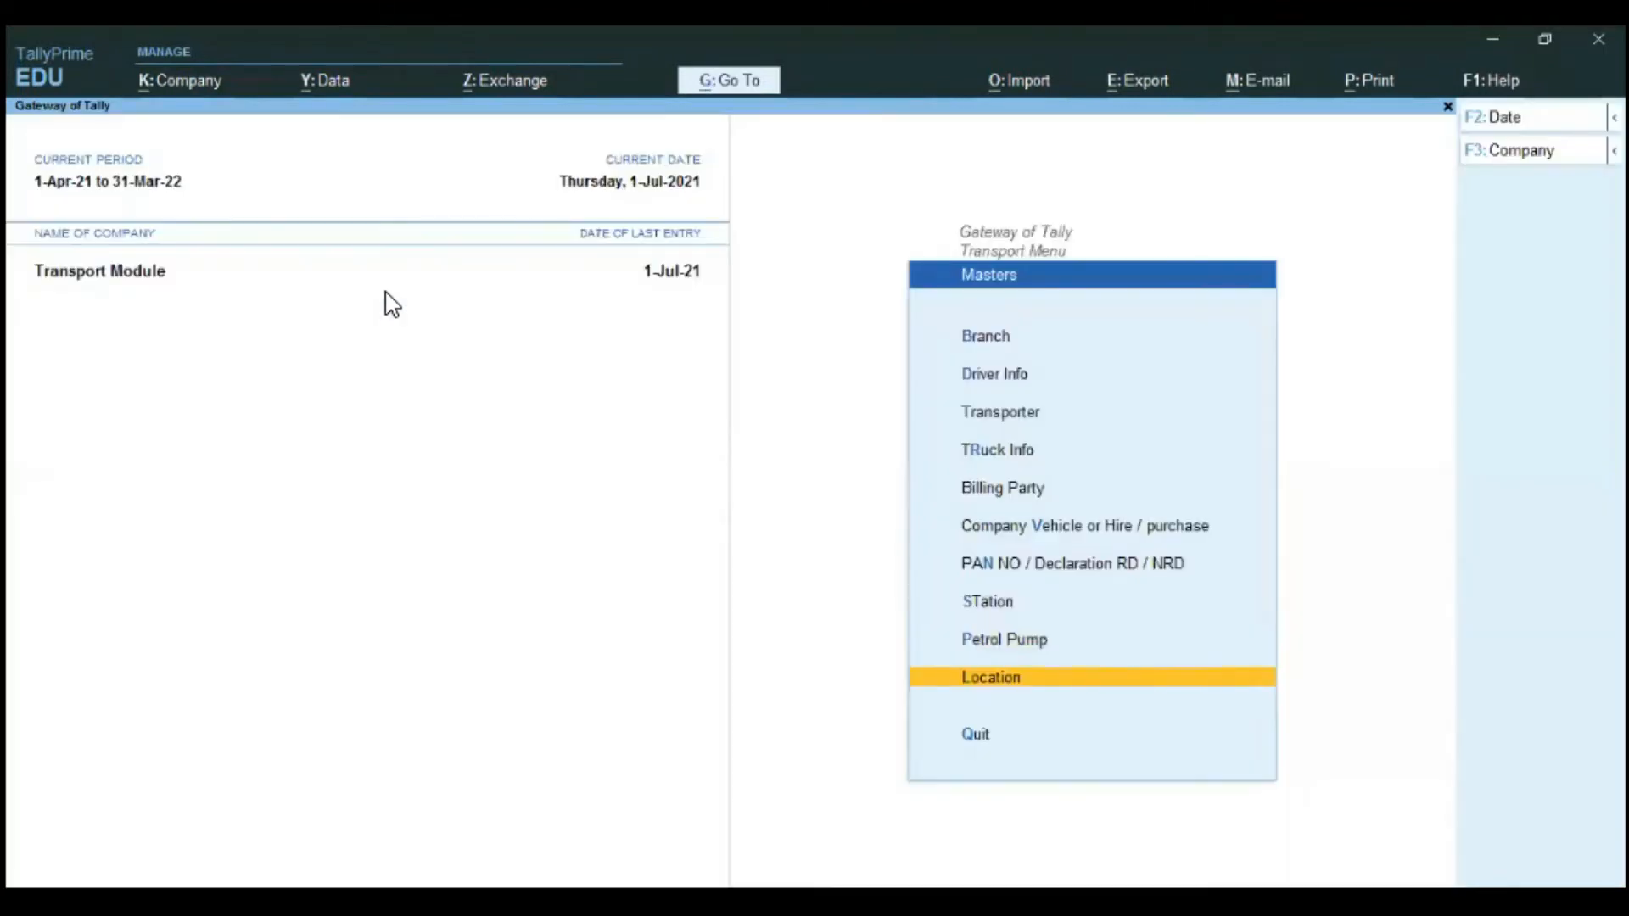
key("Escape")
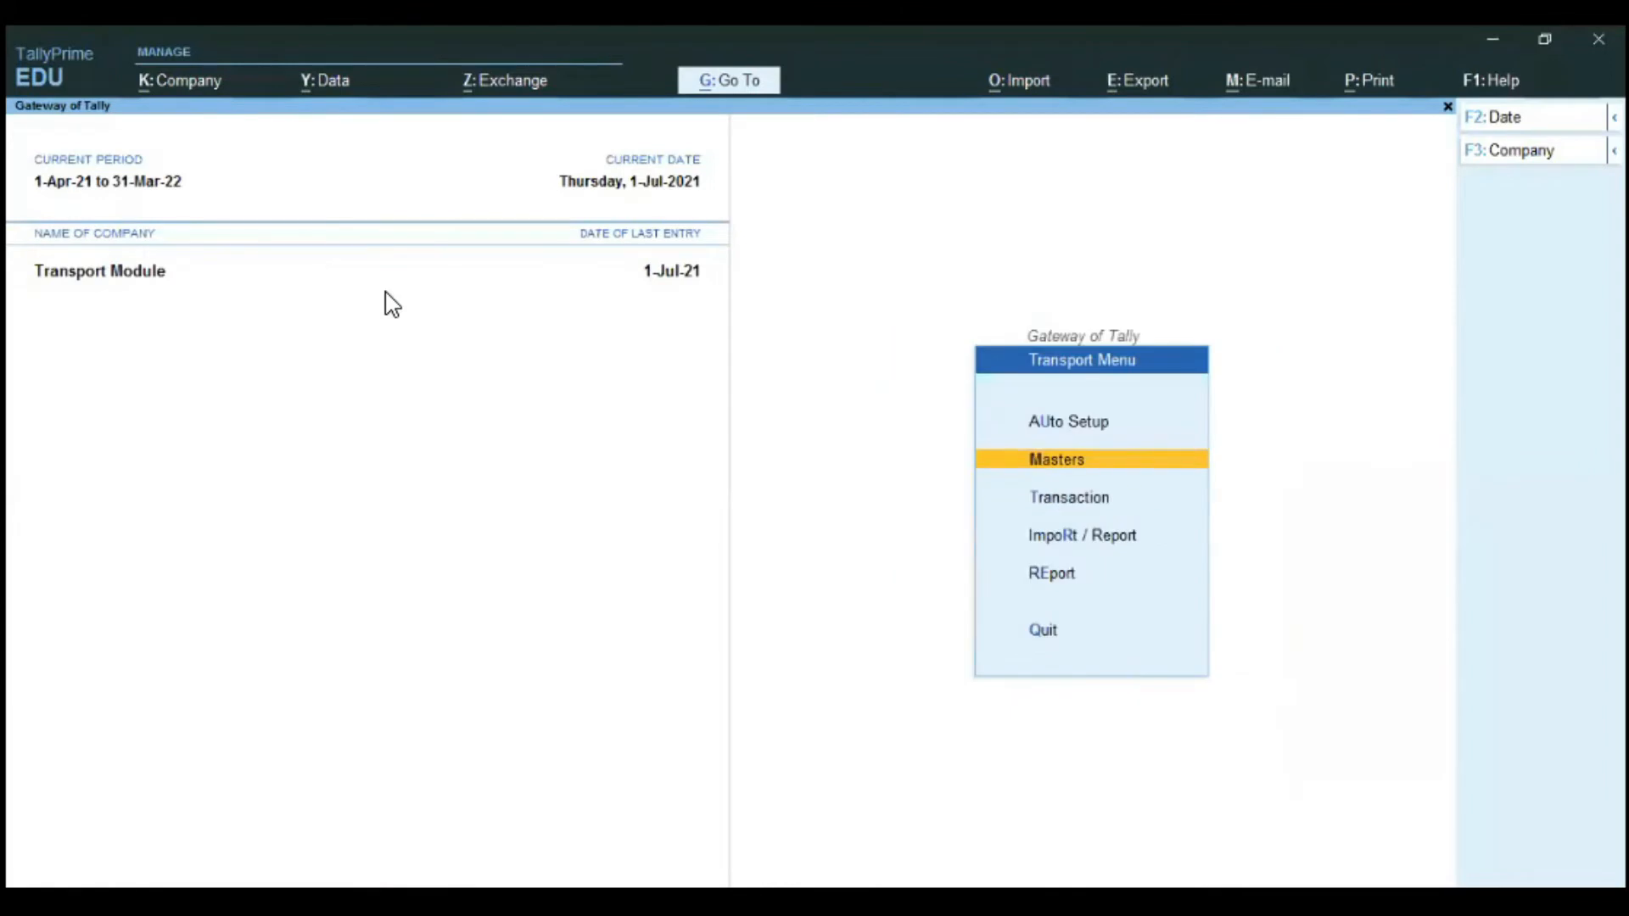
Start a new Memo/LR transaction and set the Lorry Receipt number to 879.
key("Down")
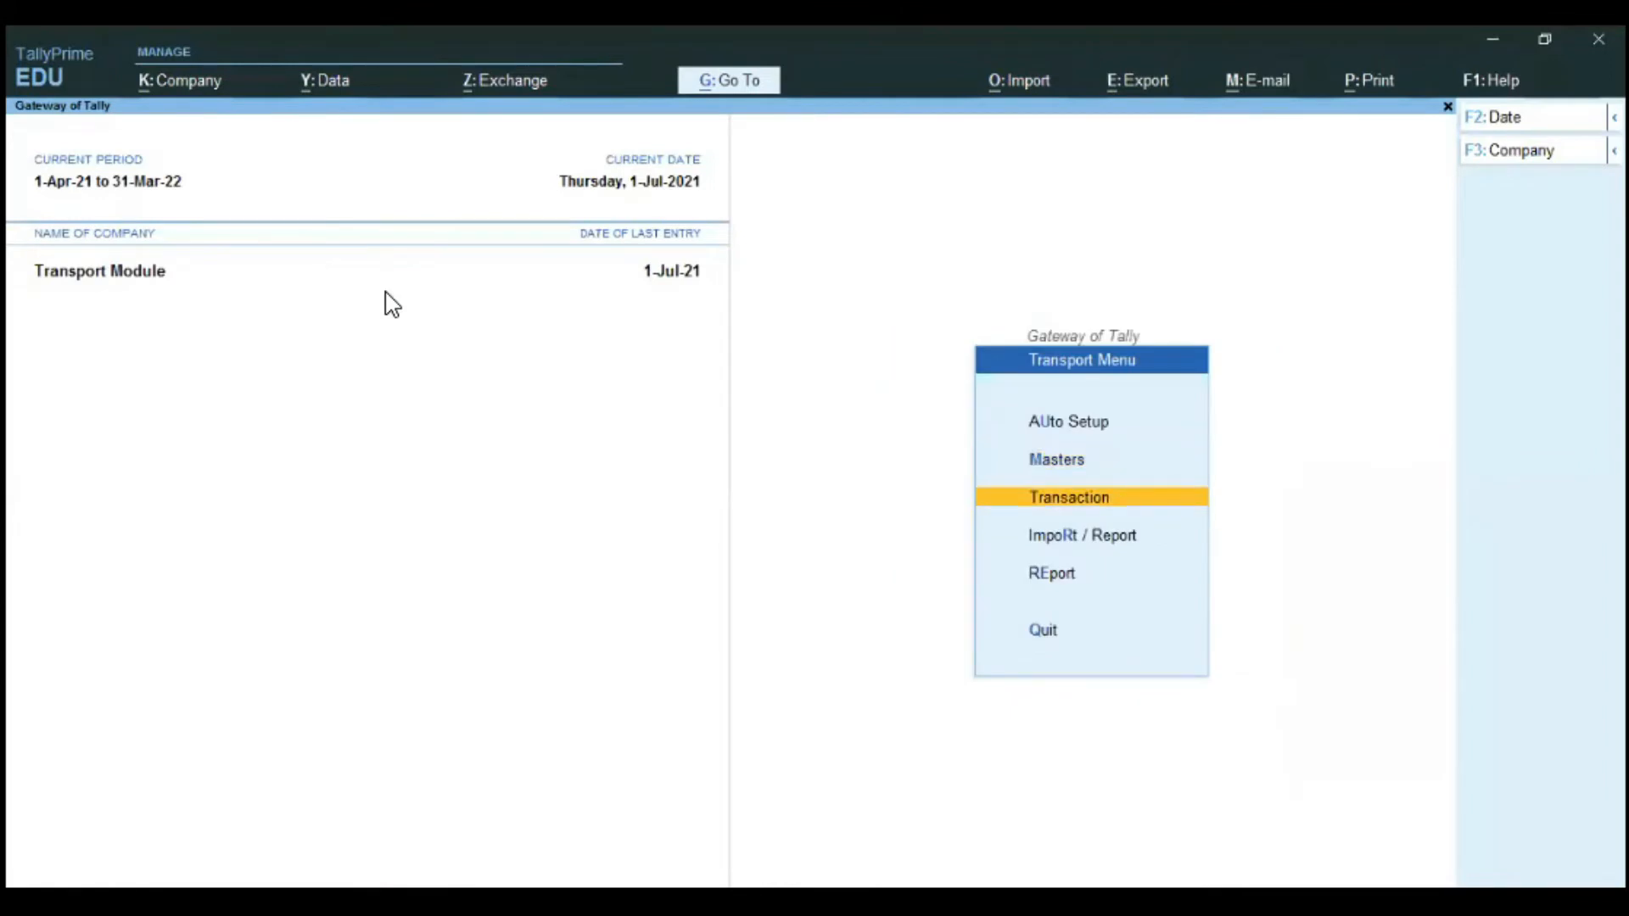
key("Return")
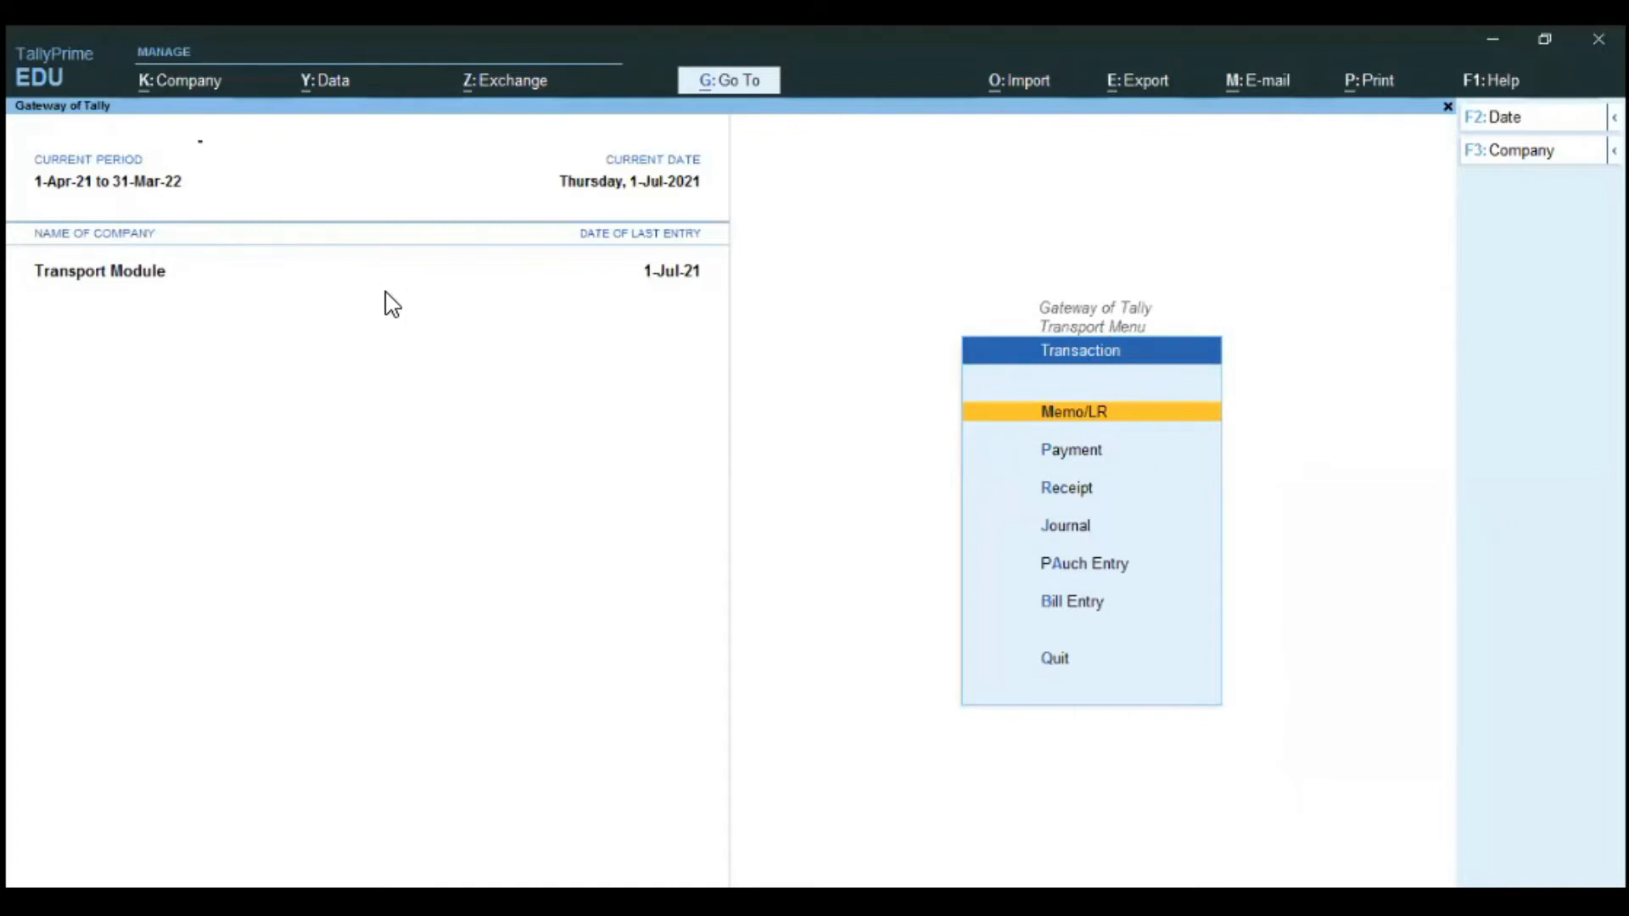
key("Return")
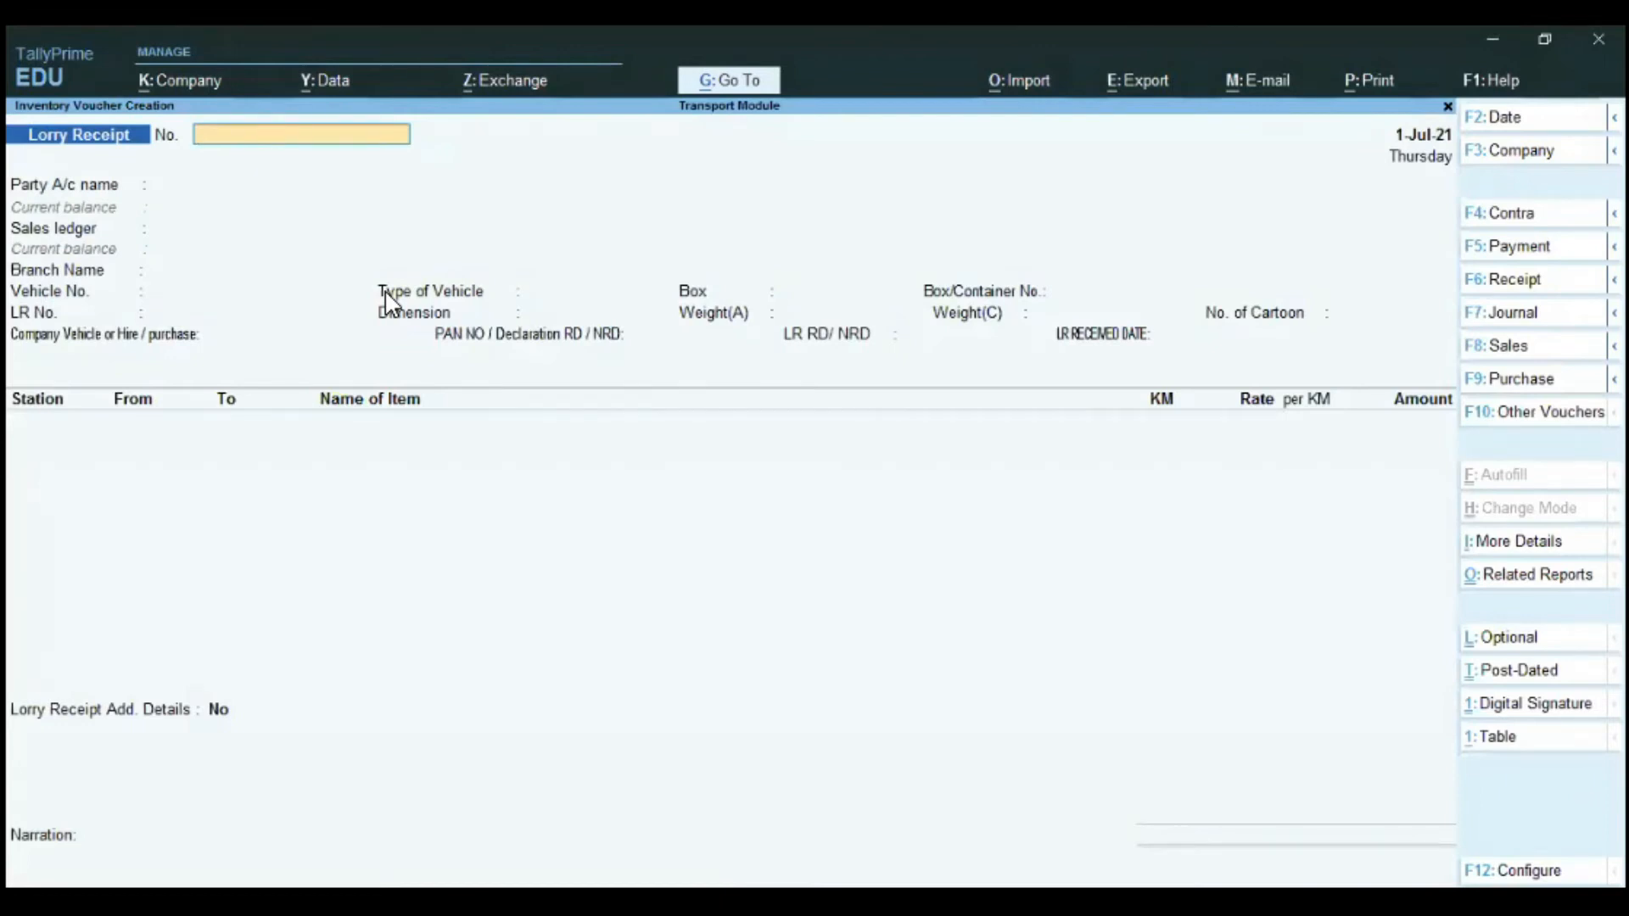
type("879")
key("Return")
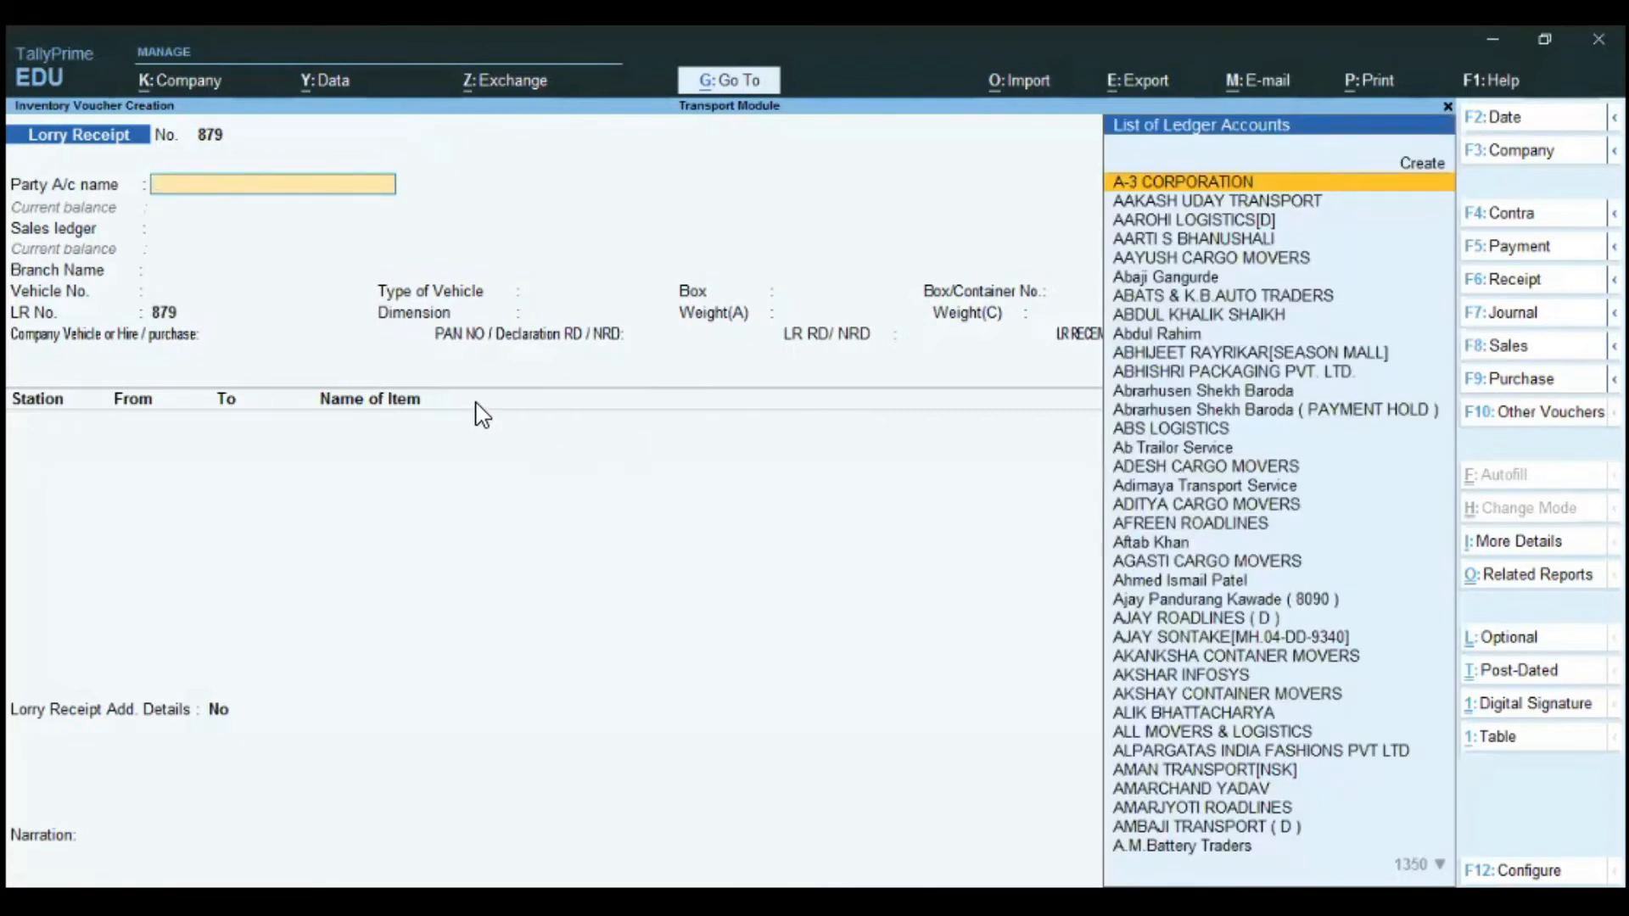
Accept 2-7-2021 as the voucher date and choose NIKHIL TRANSPORT SERVICE as the party account.
key("F2")
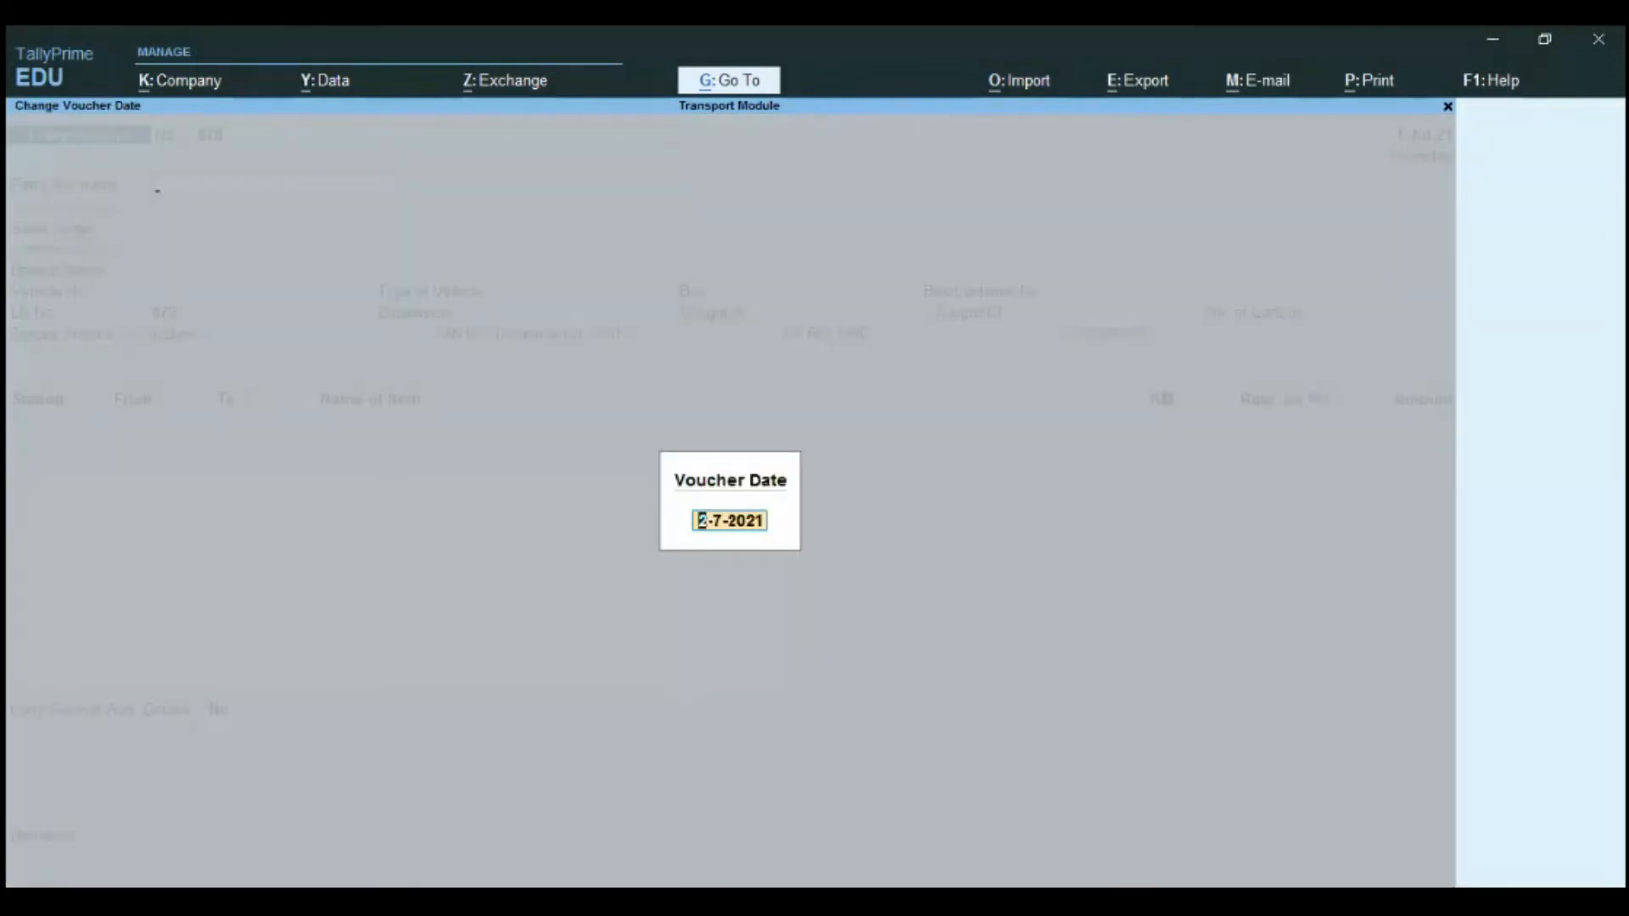
key("Return")
type("nikh")
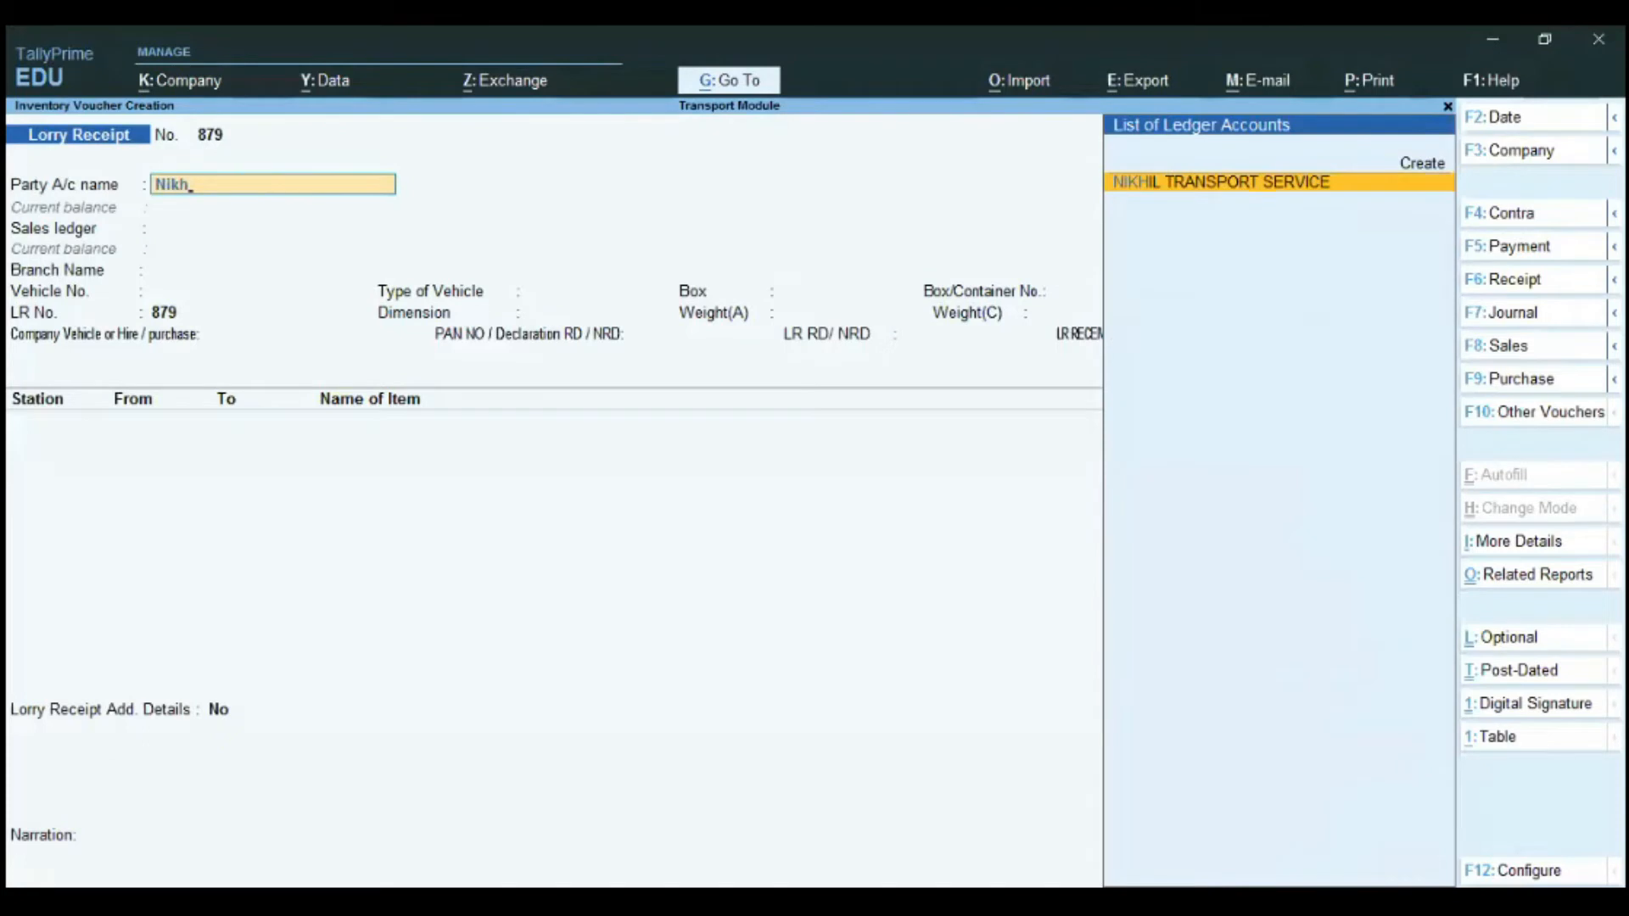
key("Return")
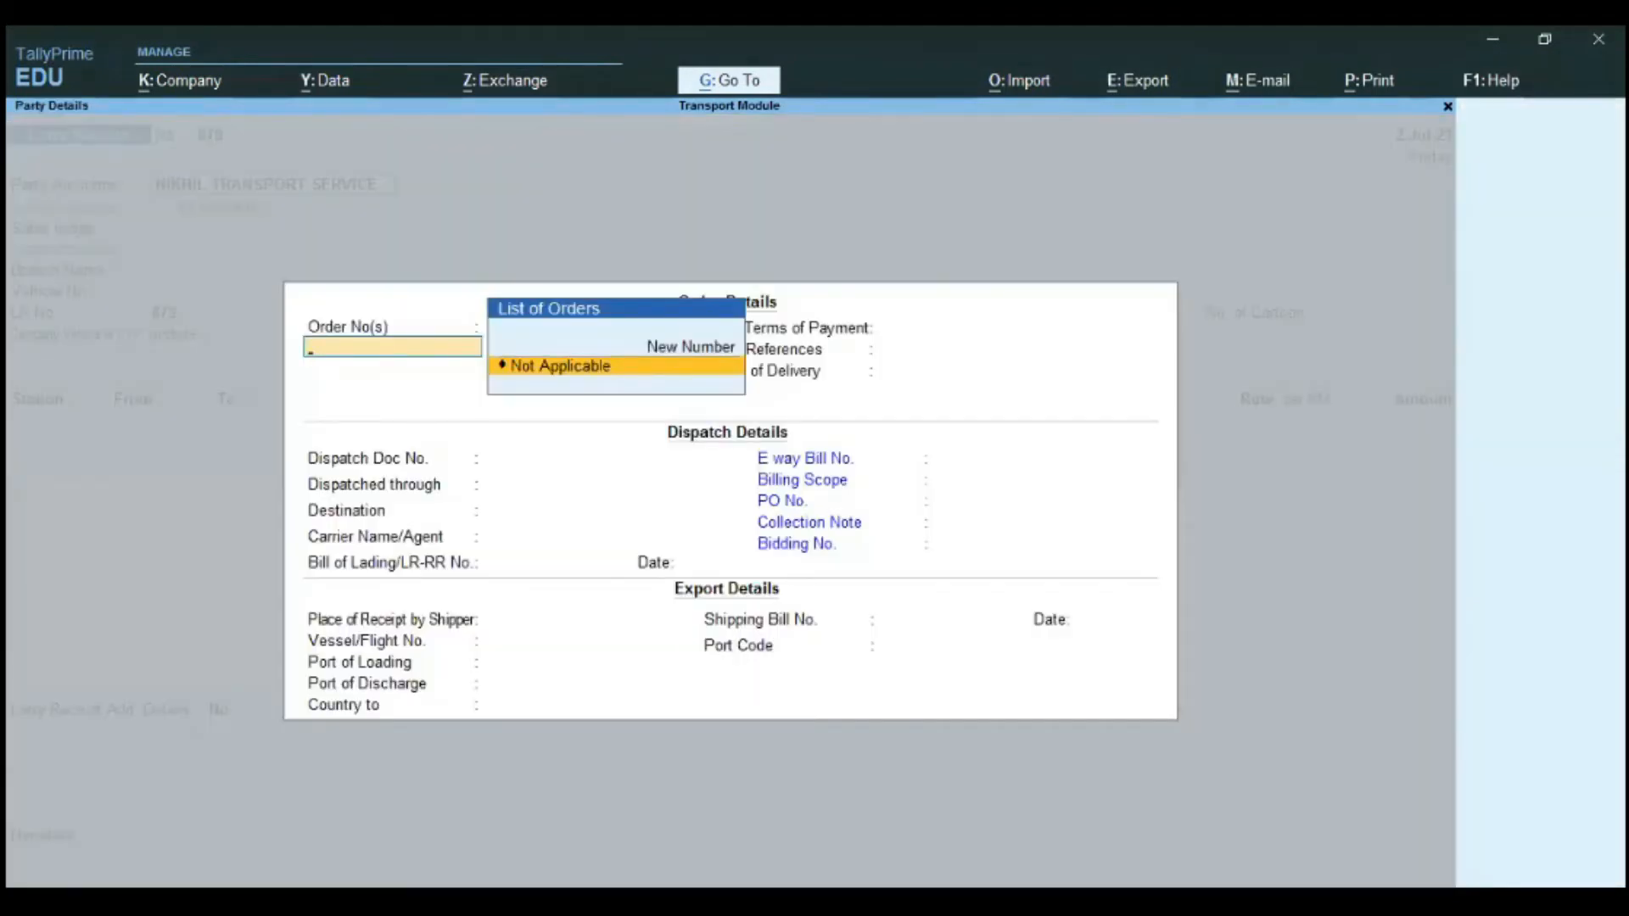
Mark the order number as Not Applicable, leave the dispatch and export details blank, and accept the party details.
key("Return")
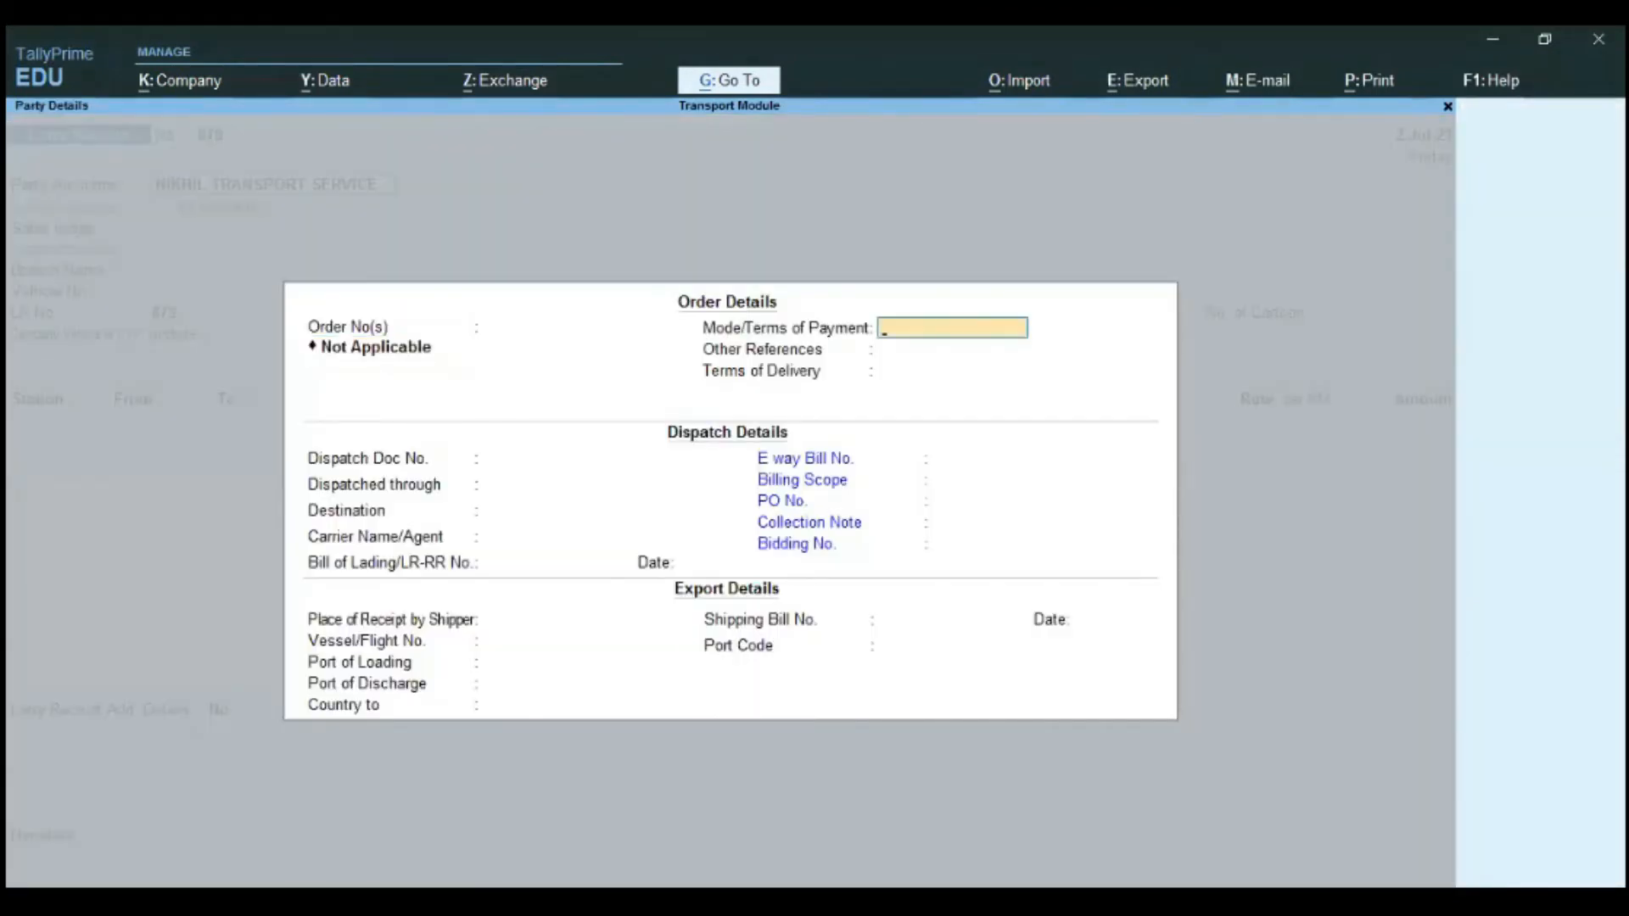
key("Return")
key("Return")
key("Return")
key("Return")
key("Return")
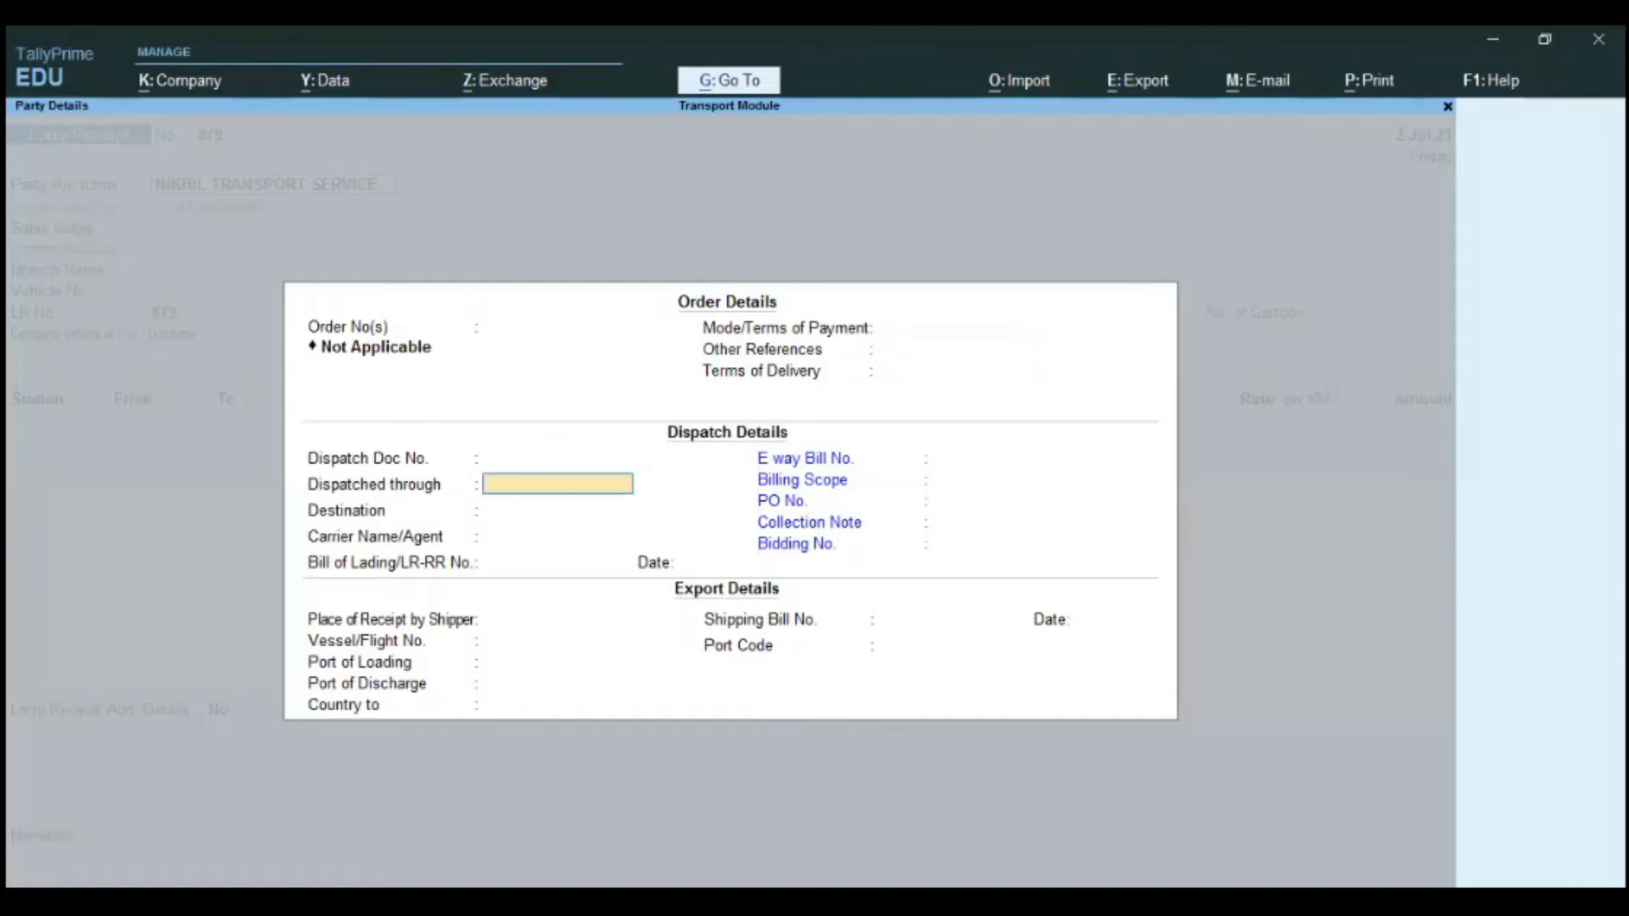
key("Return")
key("Return")
key("Return")
key("Return")
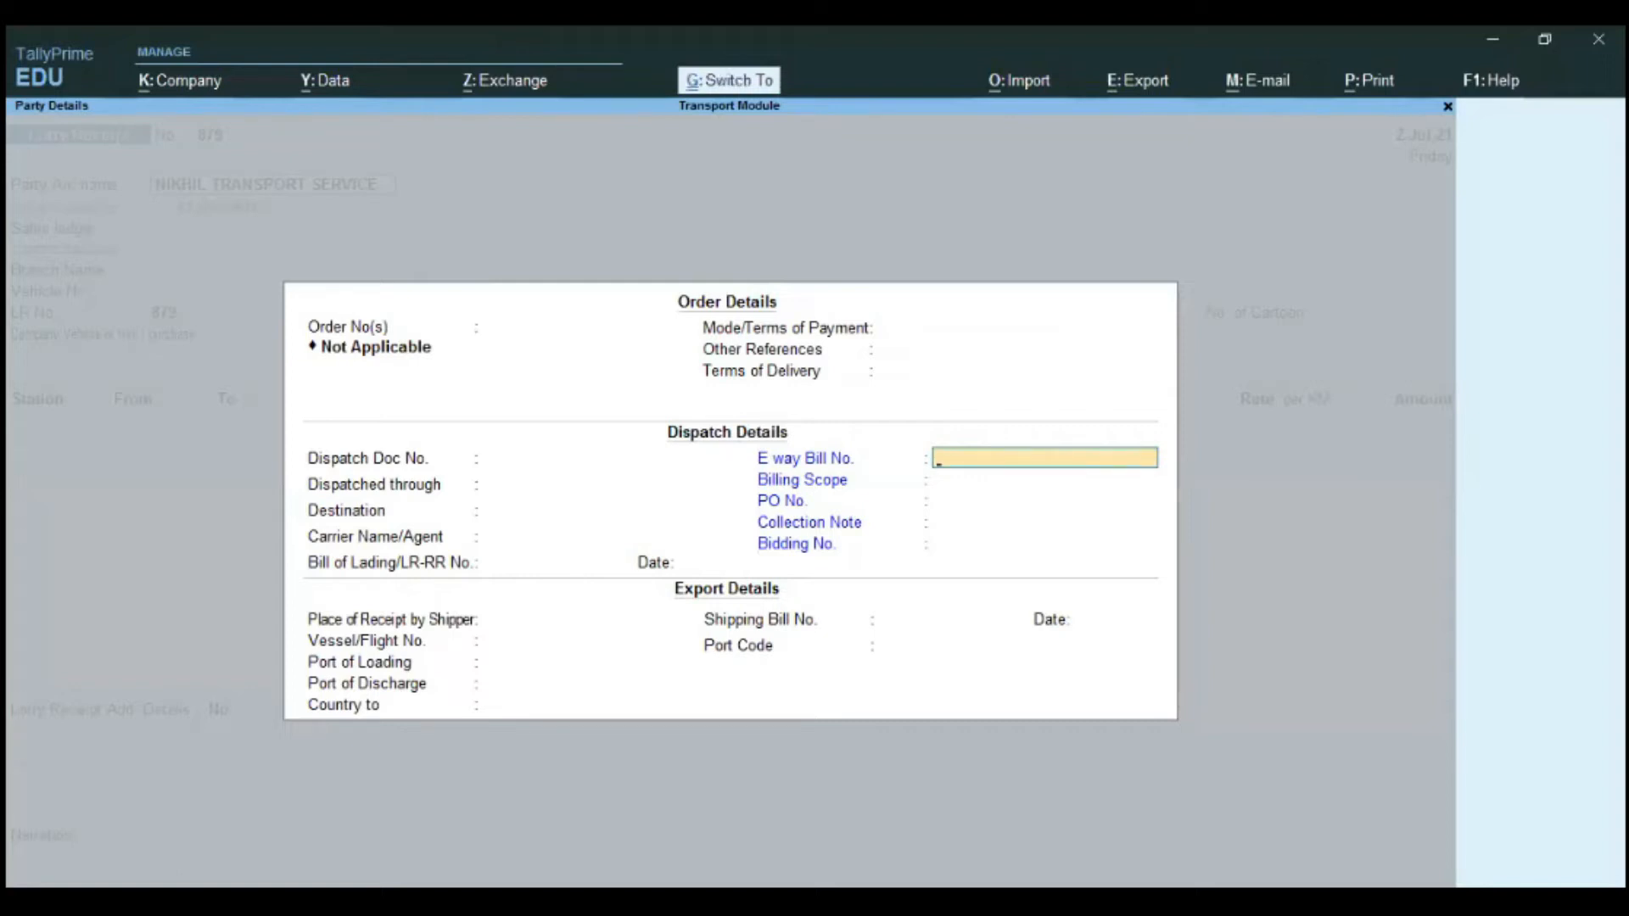
key("Escape")
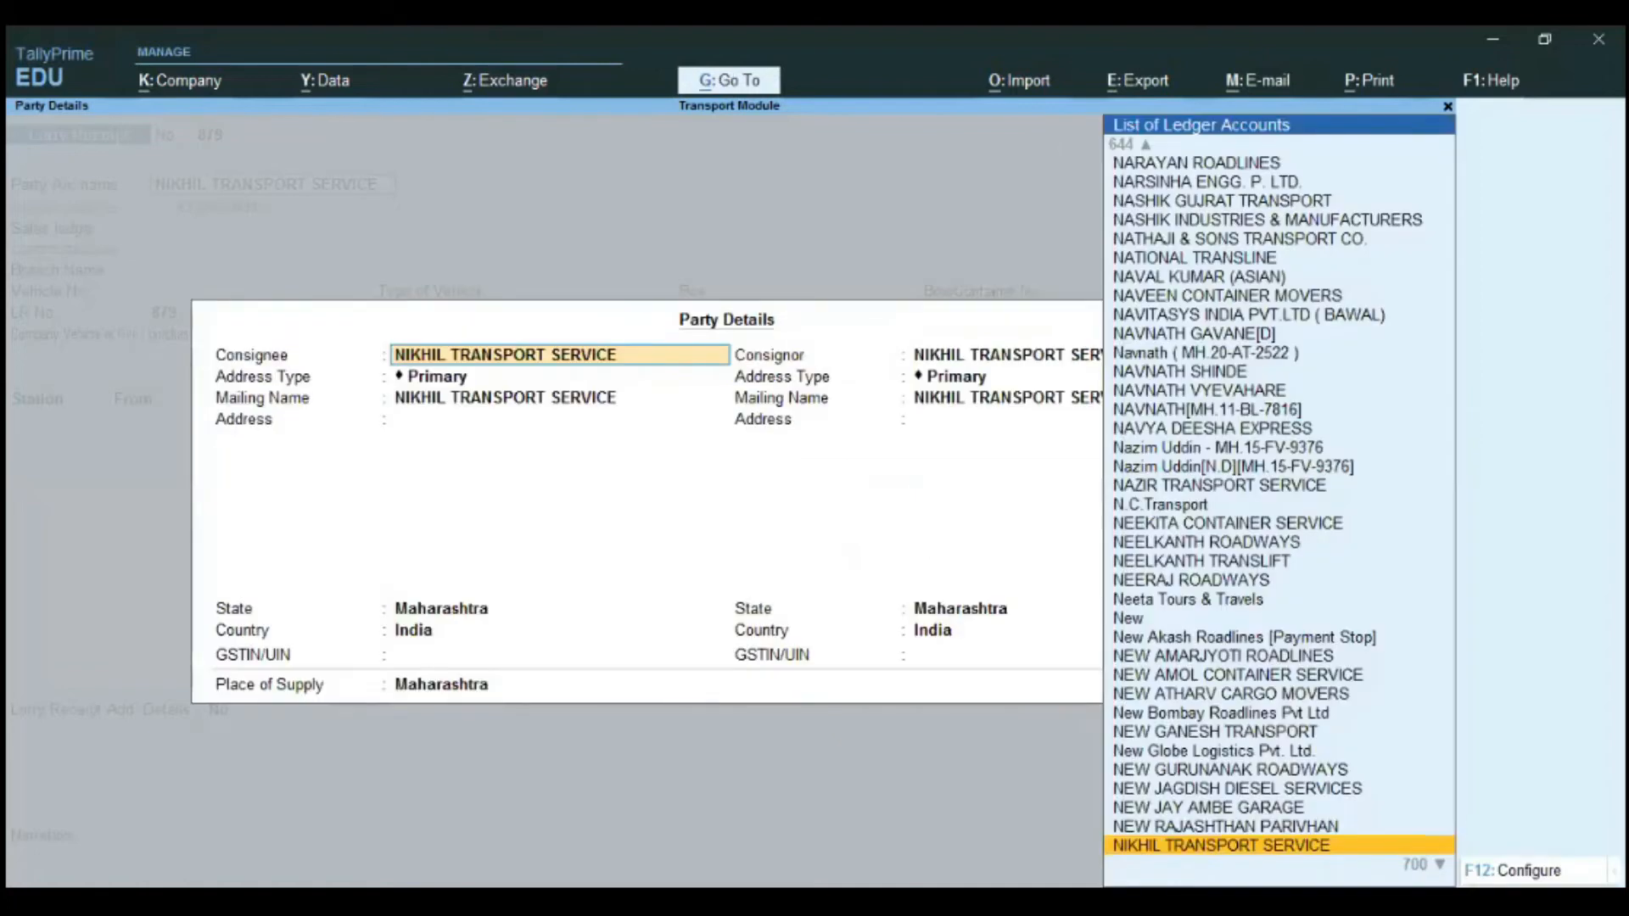
key("ctrl+a")
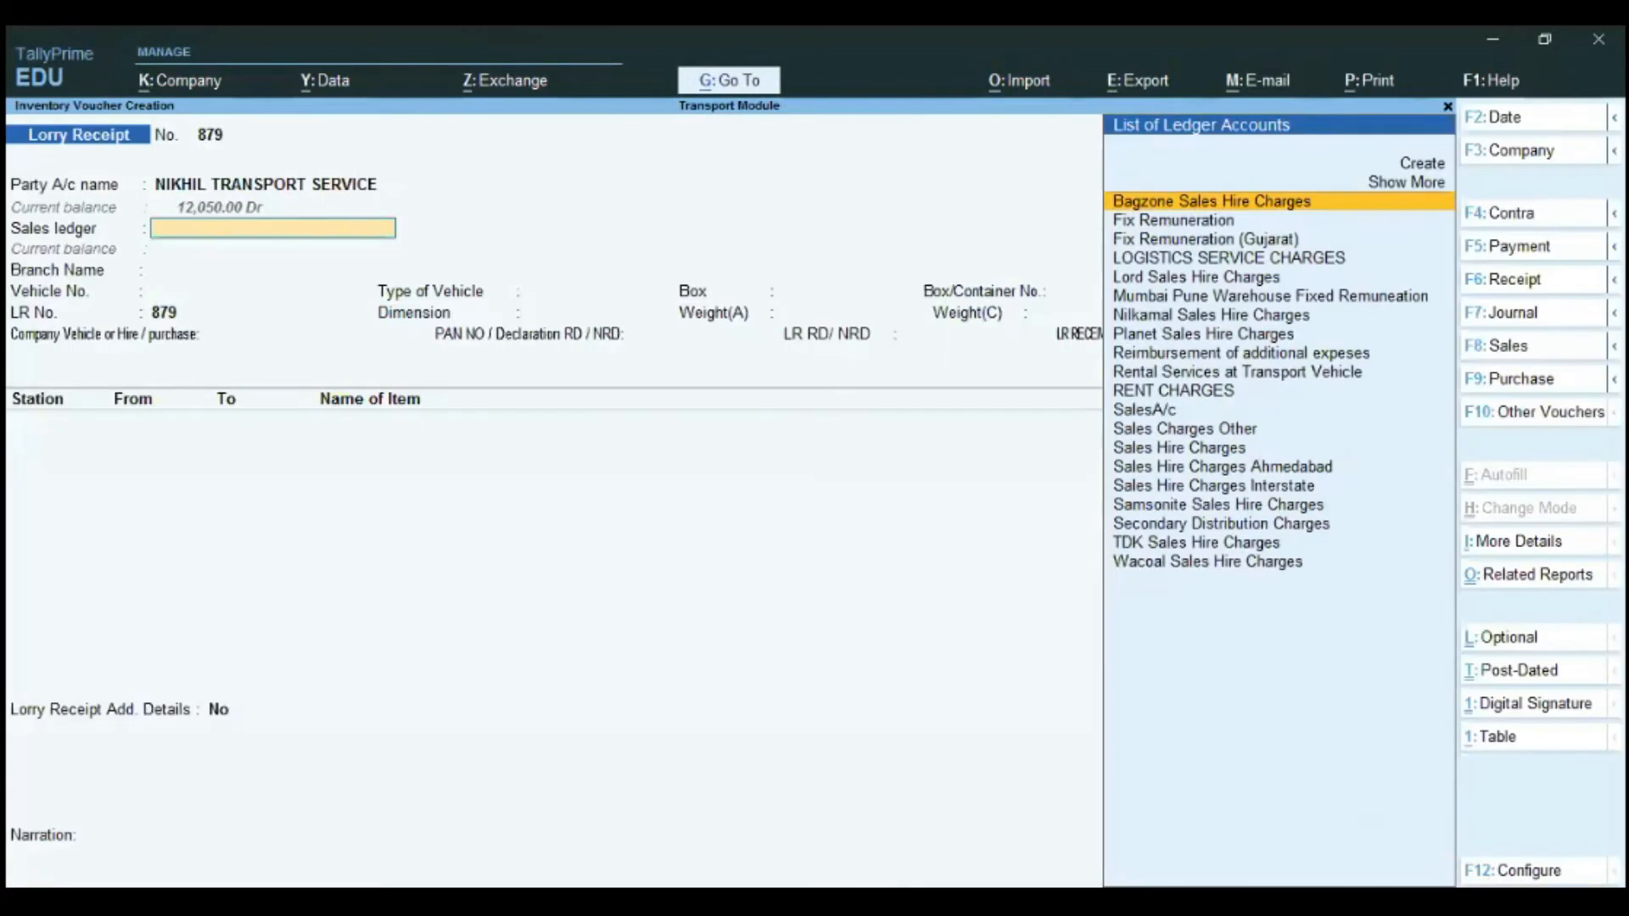
Select Bagzone Sales Hire Charges as the sales ledger, leave the tax classification blank, and set the branch to Not Applicable.
key("Return")
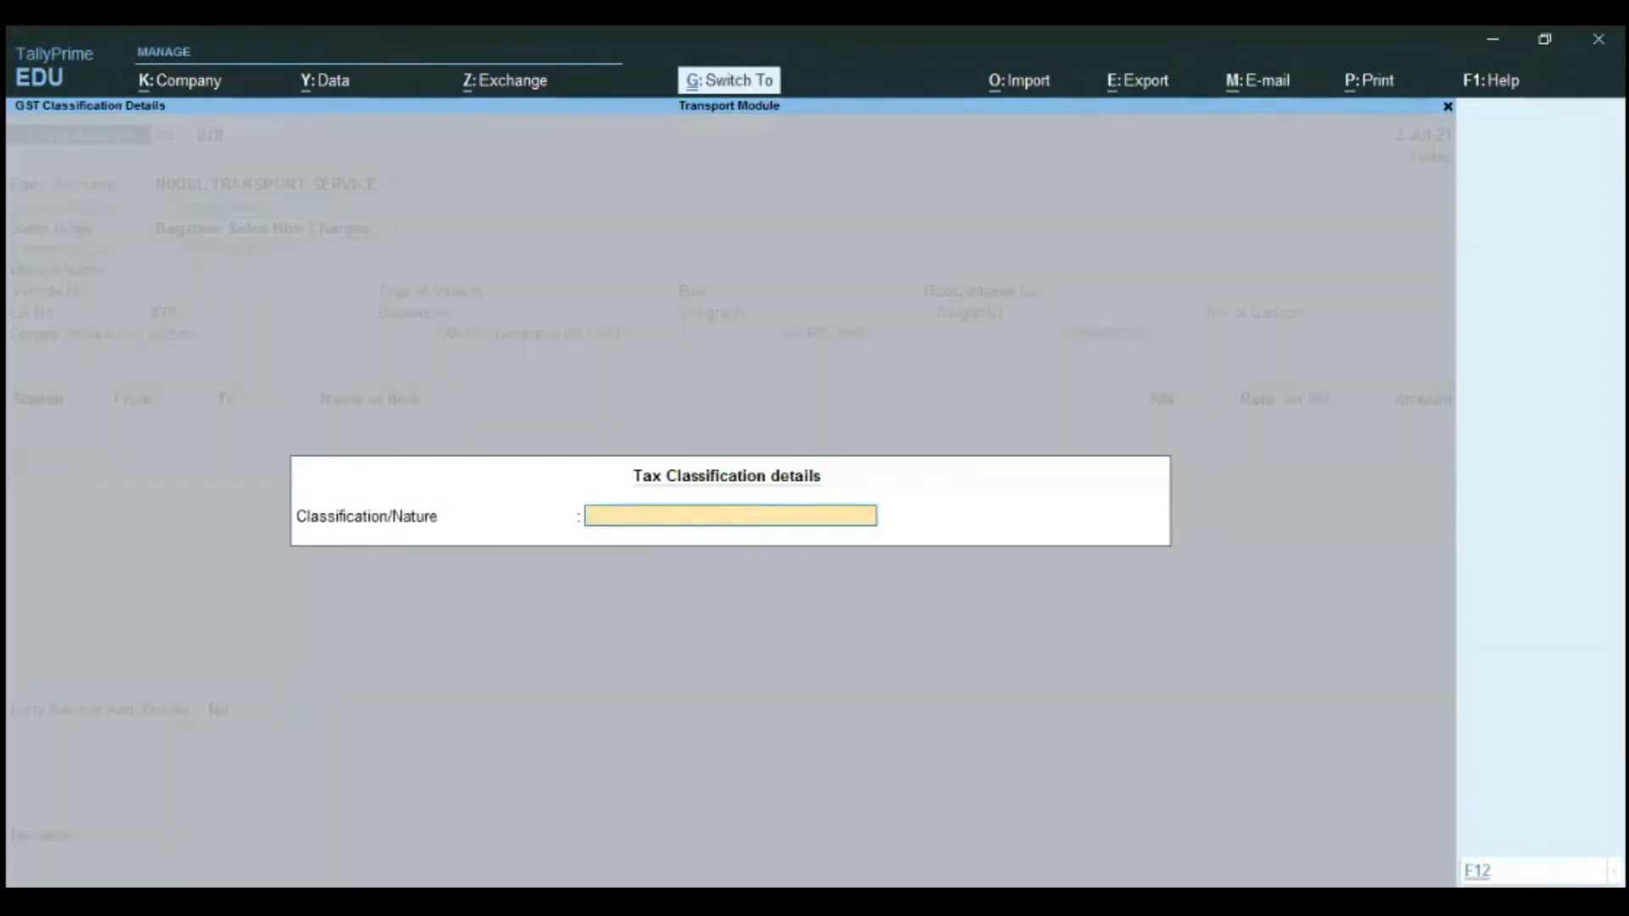
key("Return")
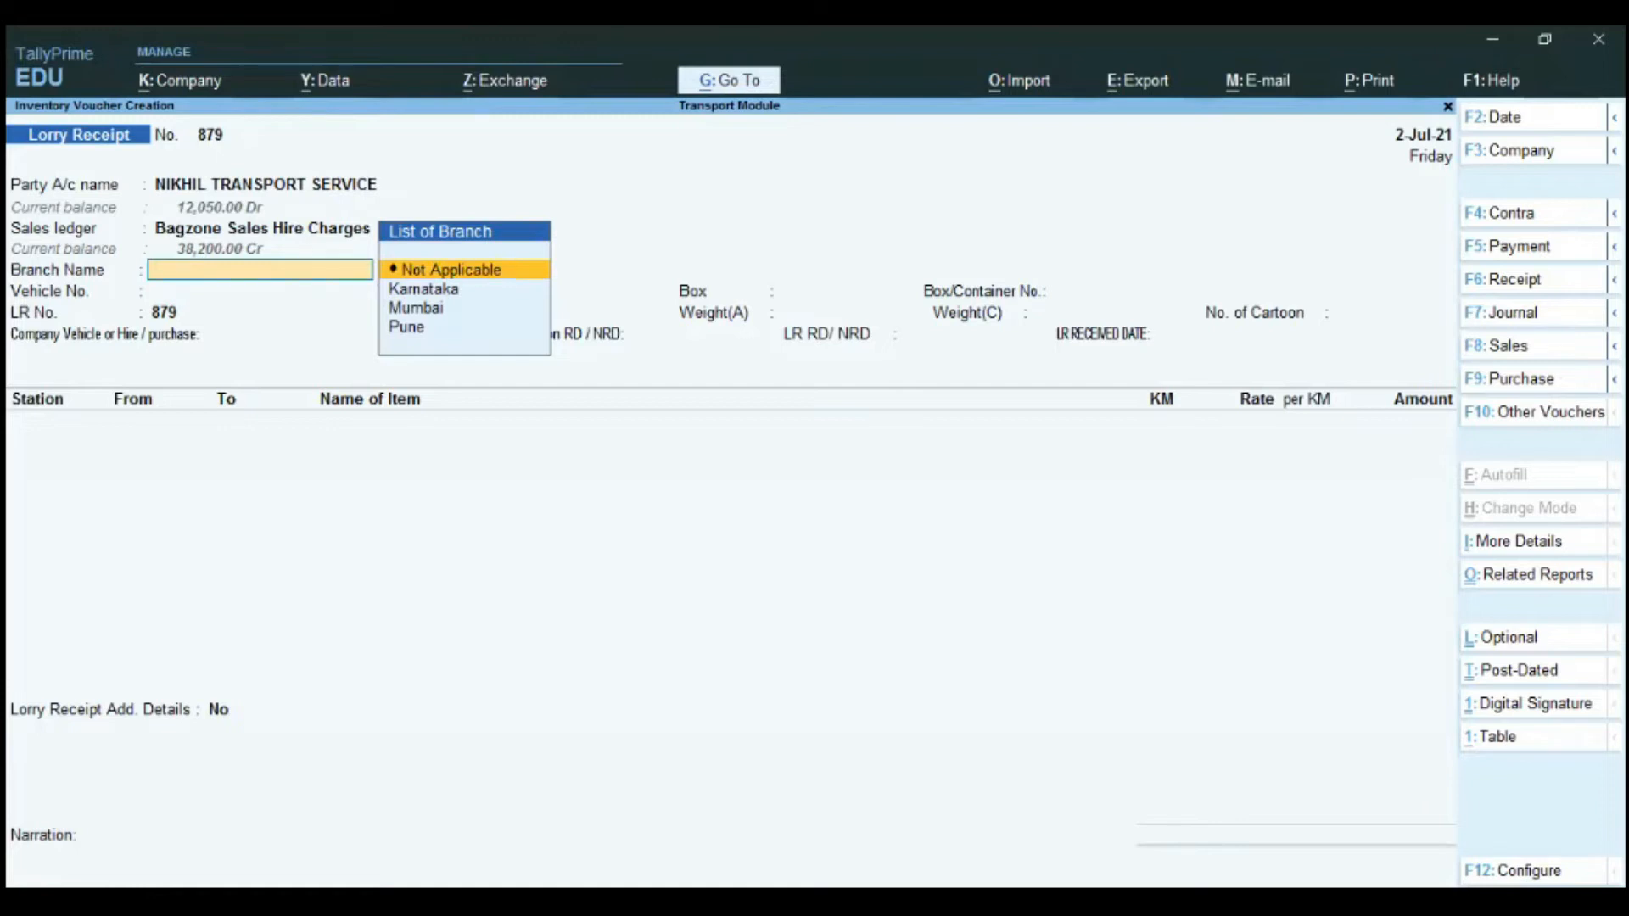
key("Return")
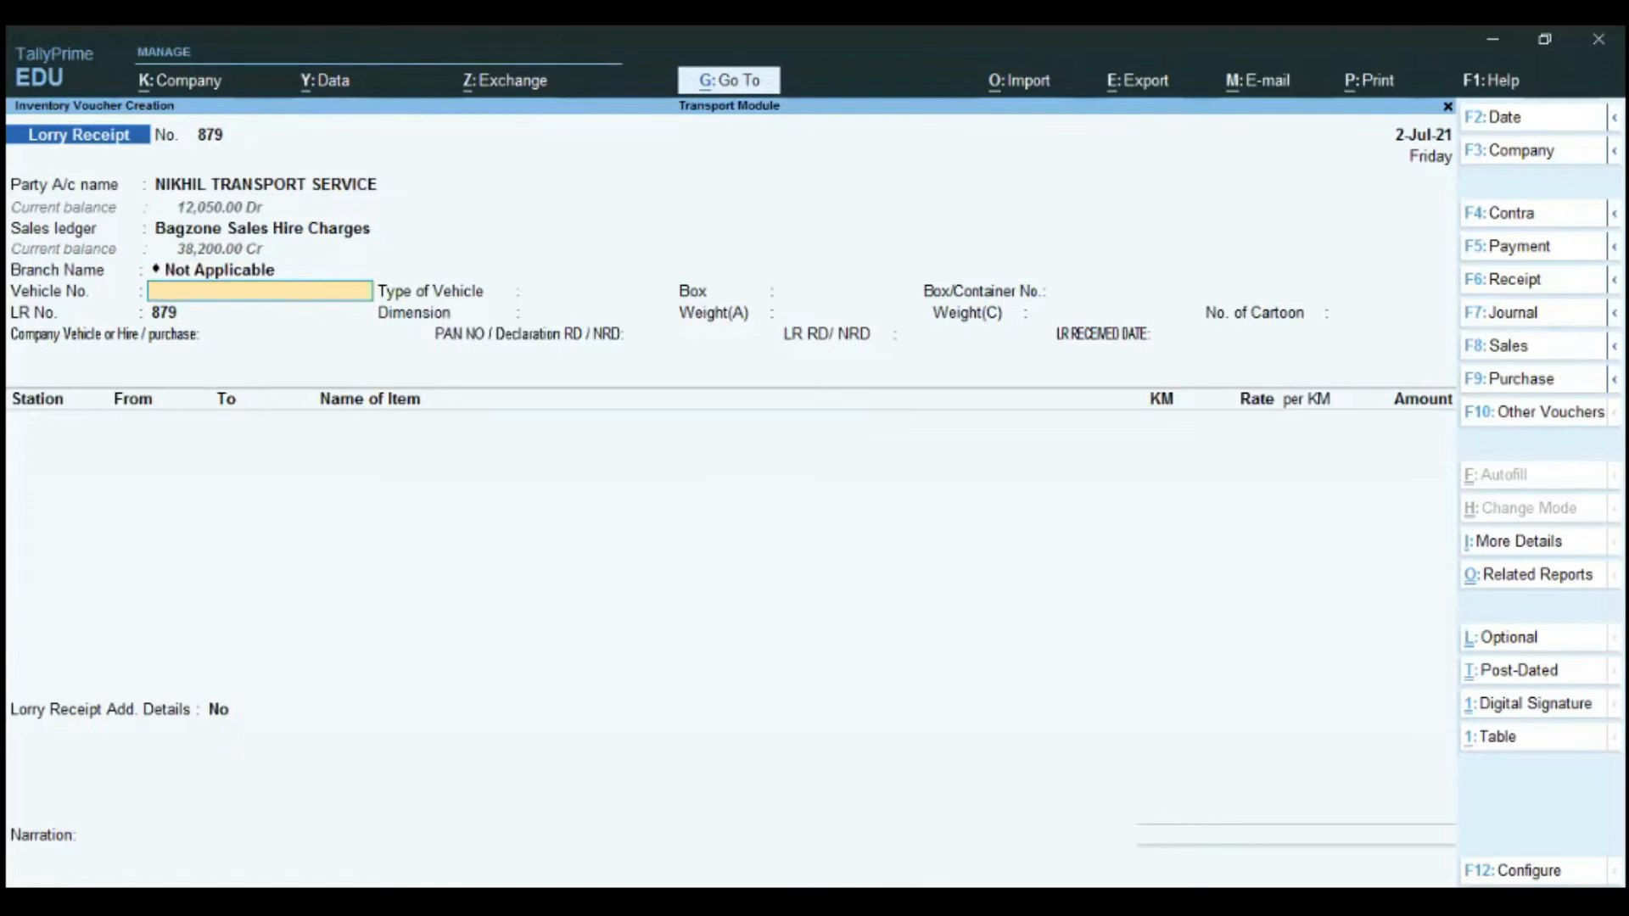
type("MH-o1-H-3666")
key("Return")
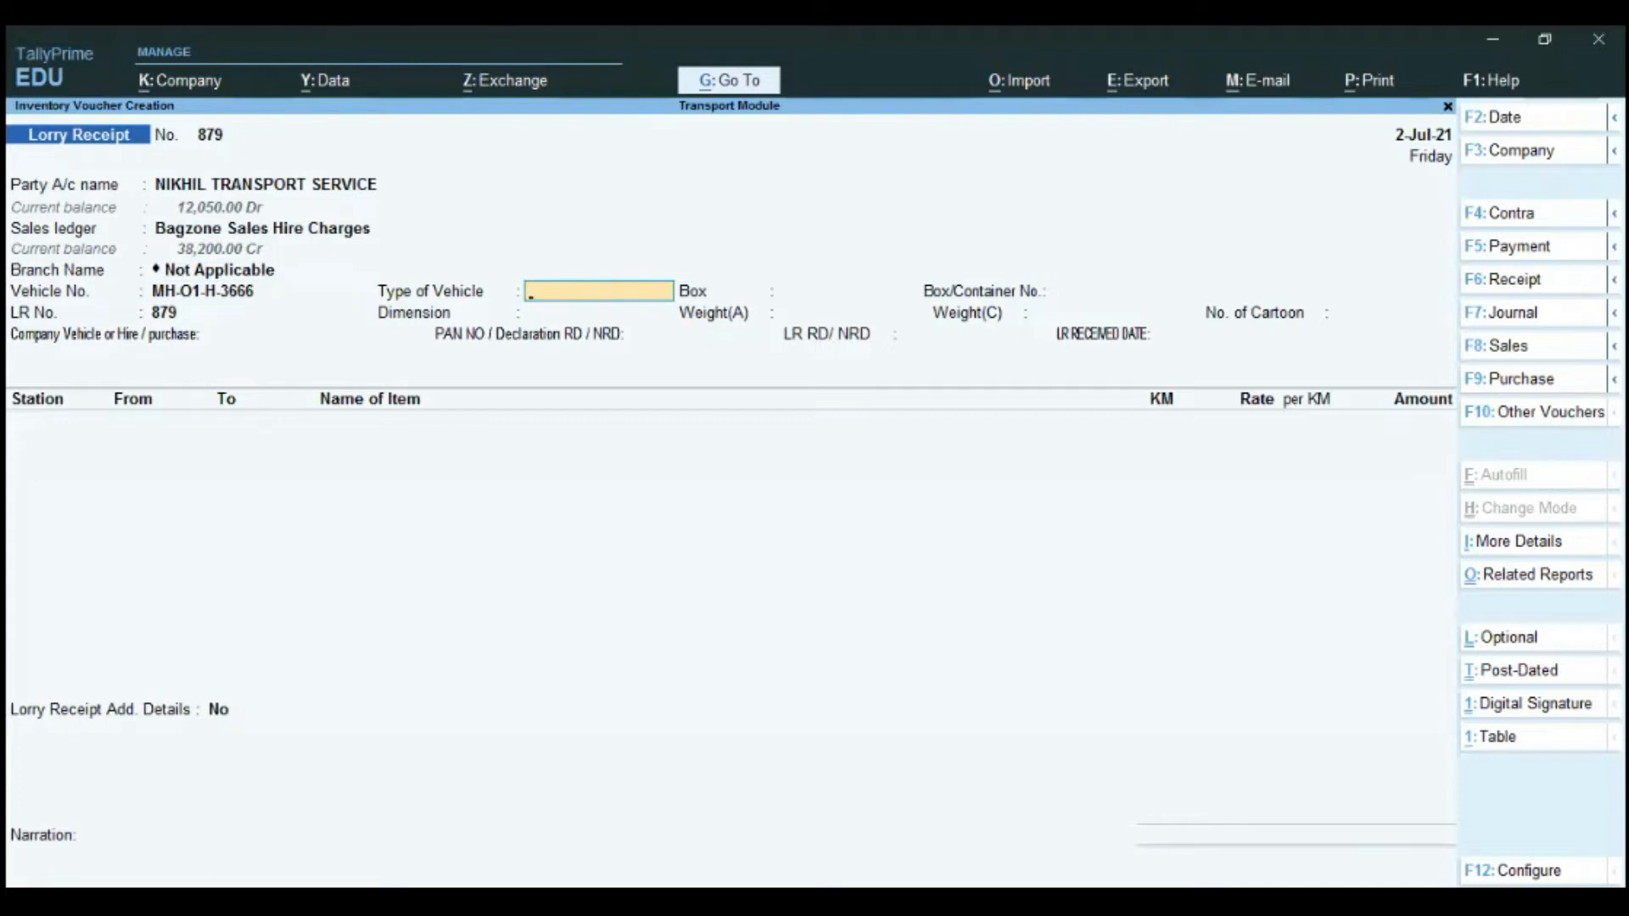
key("Return")
key("Return")
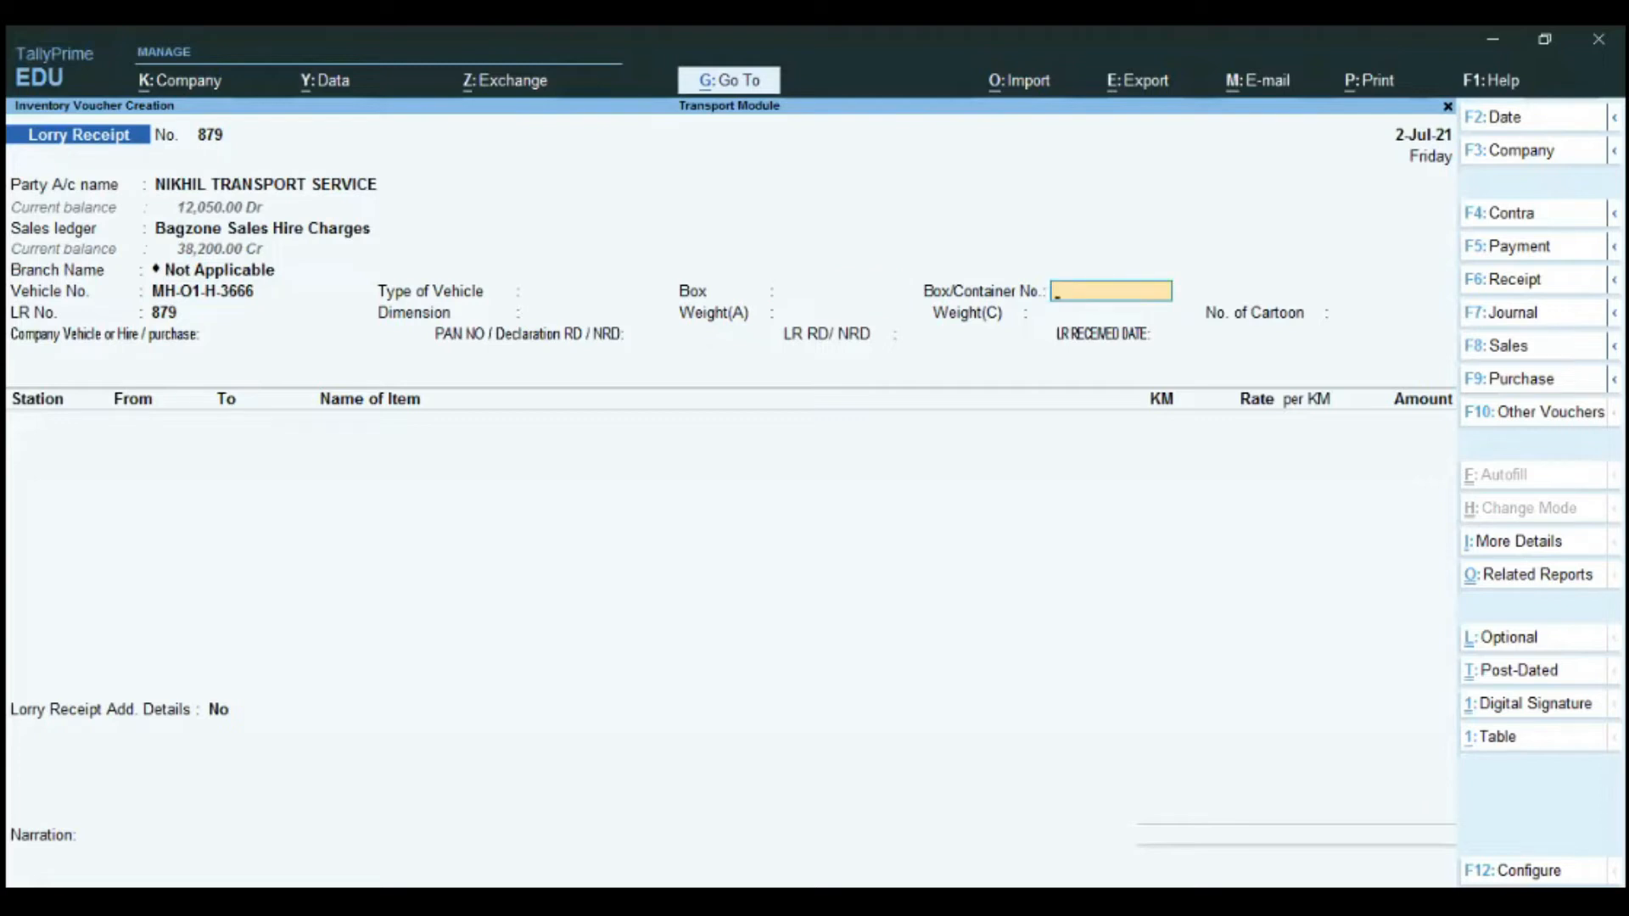
key("Return")
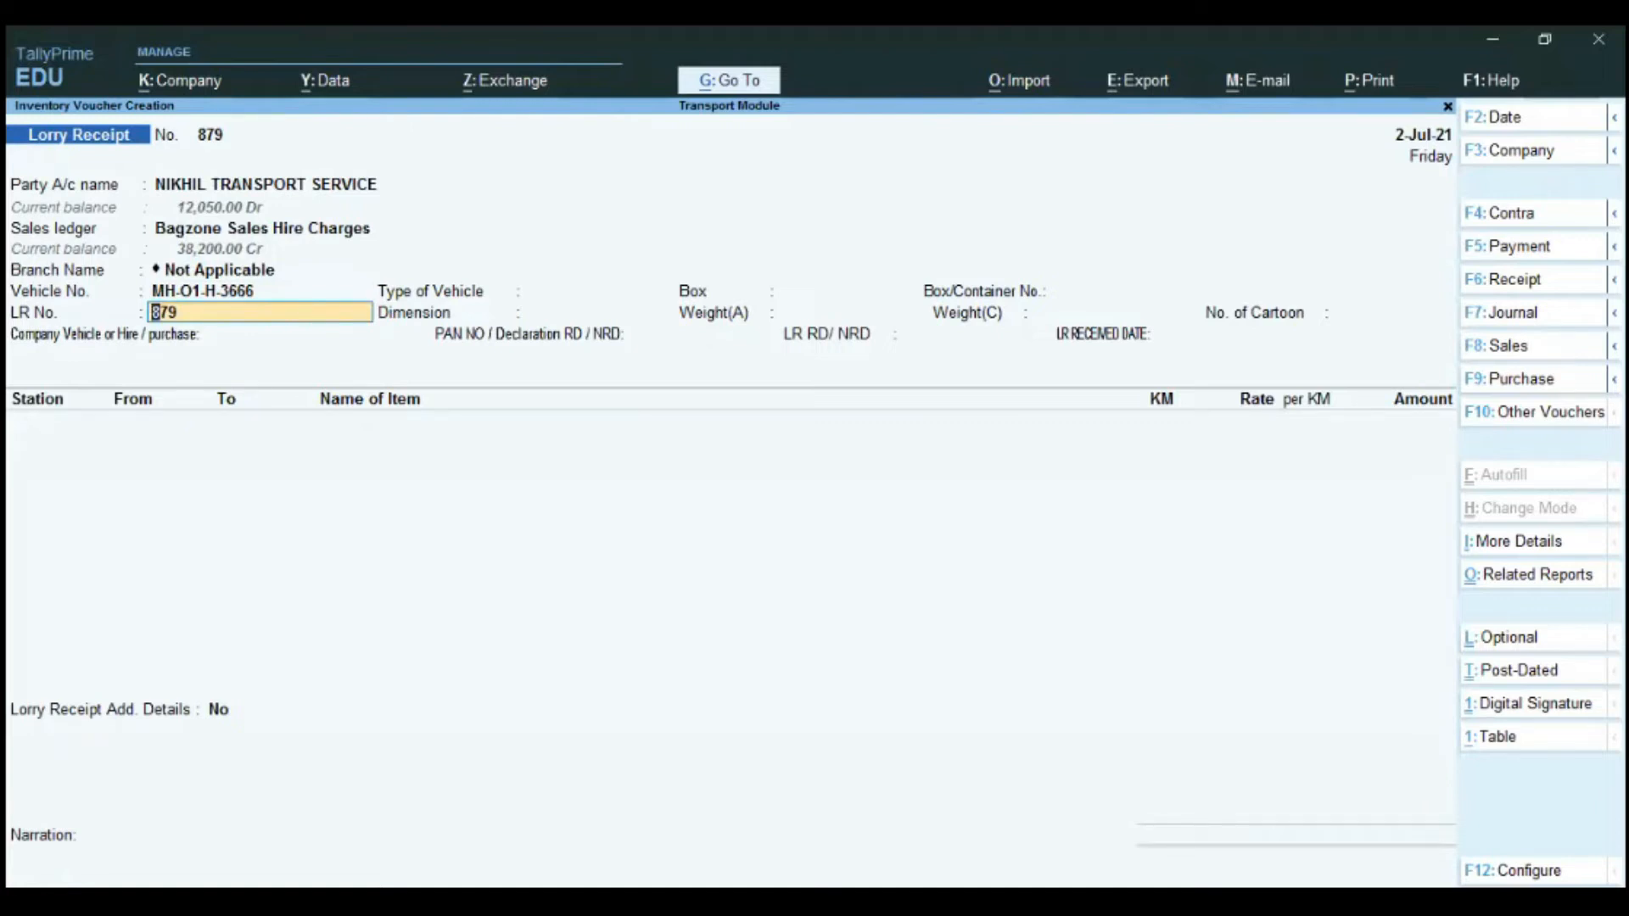
key("Return")
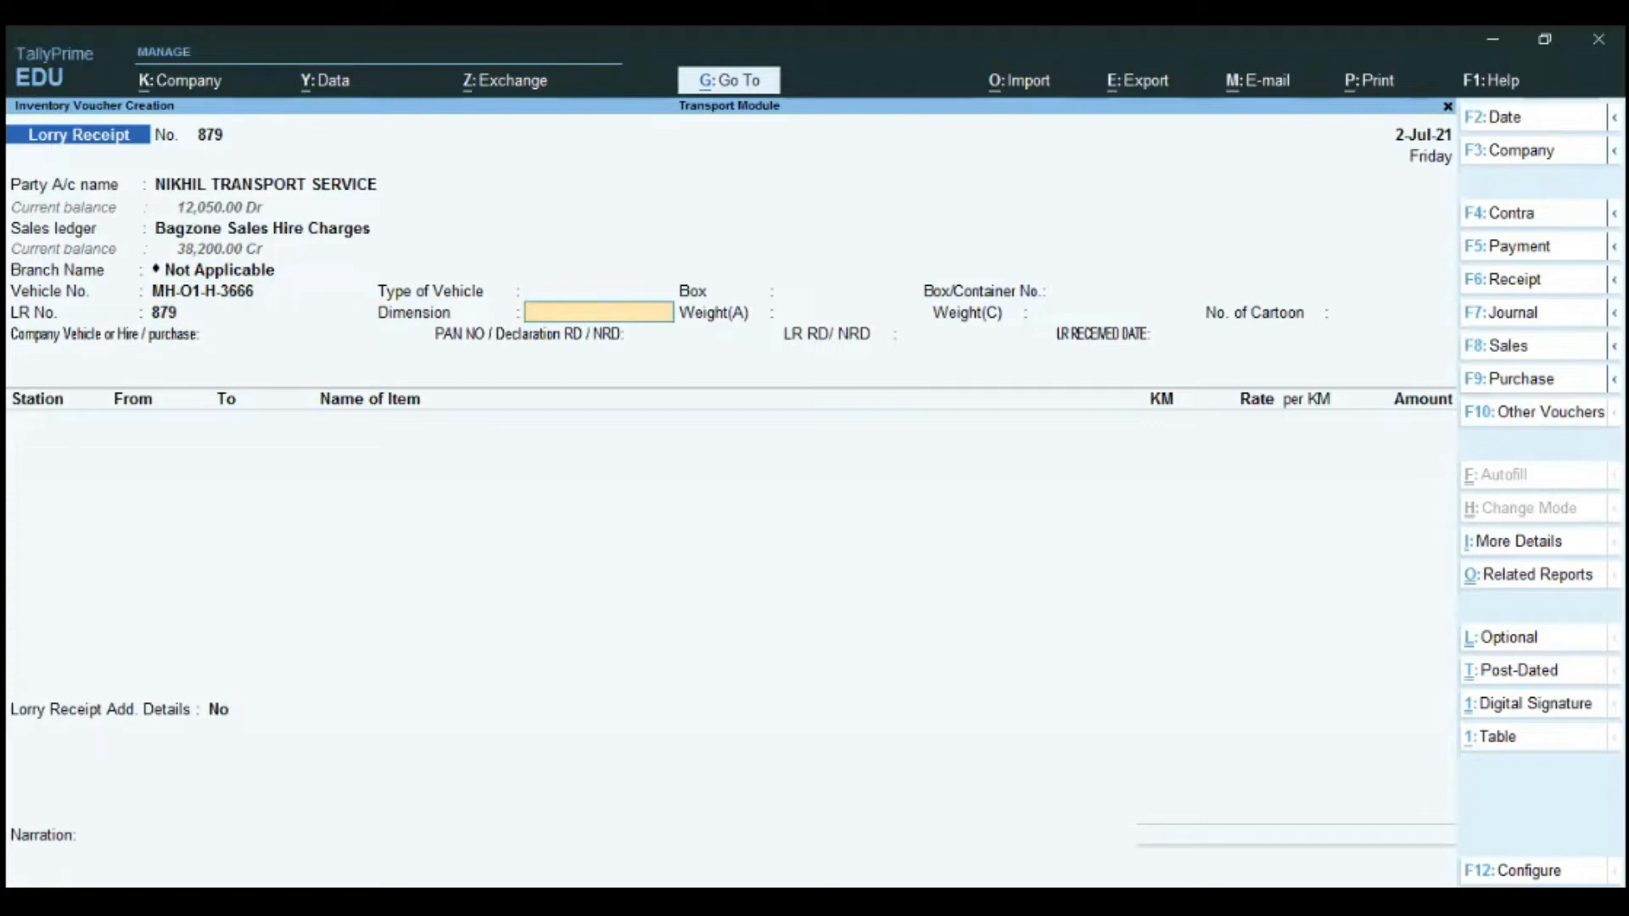
key("Return")
key("Return")
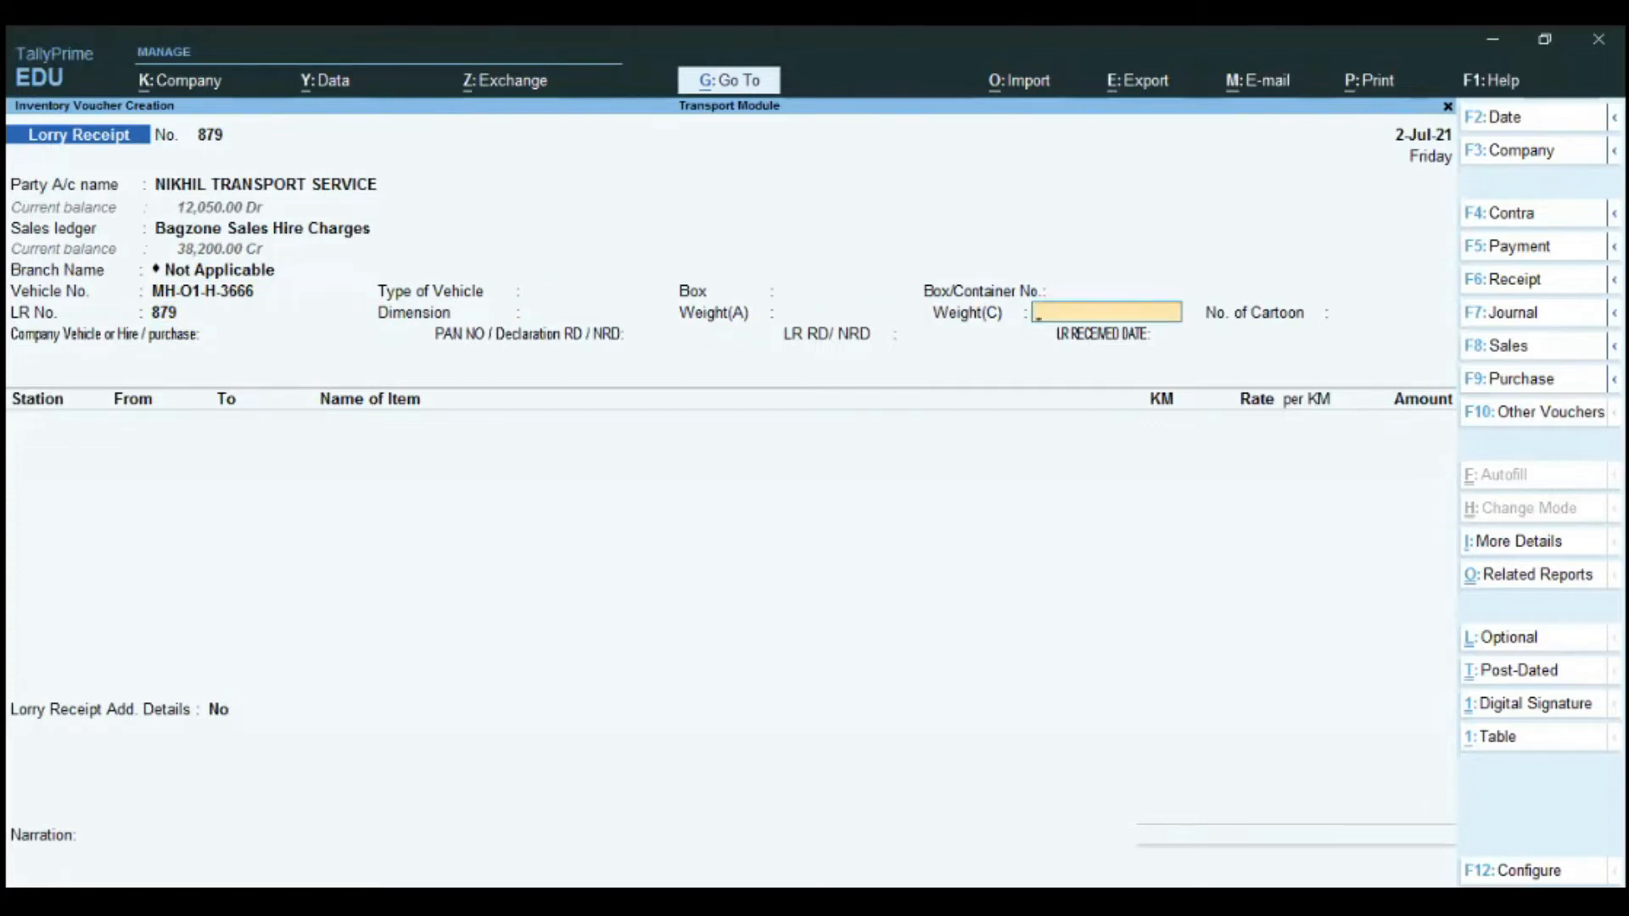
key("Return")
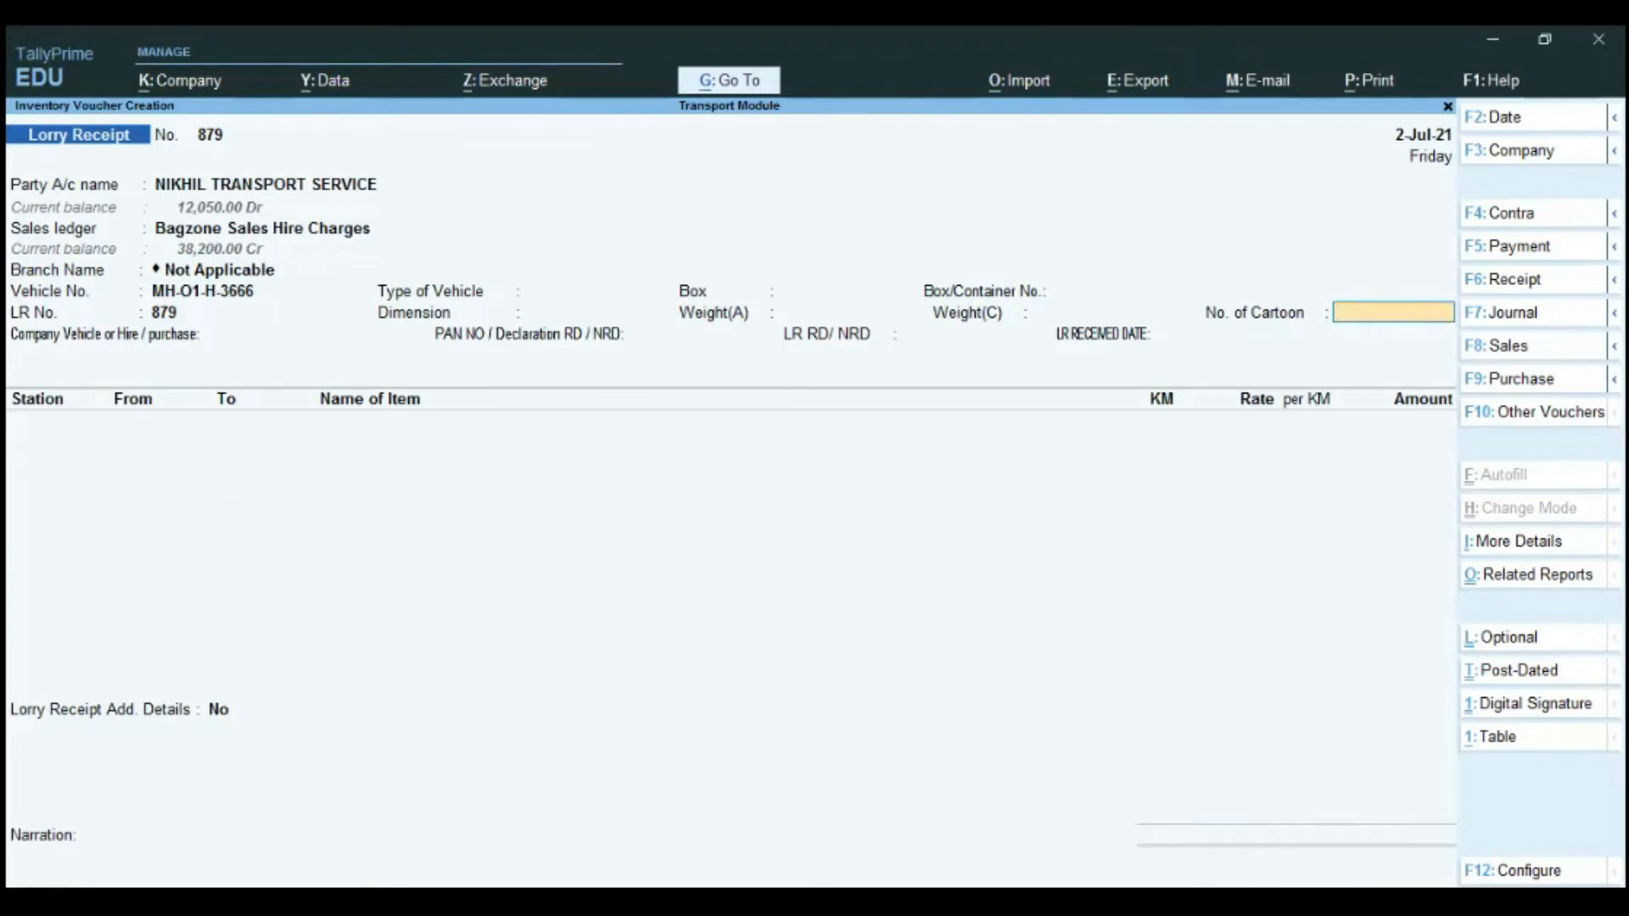
key("Return")
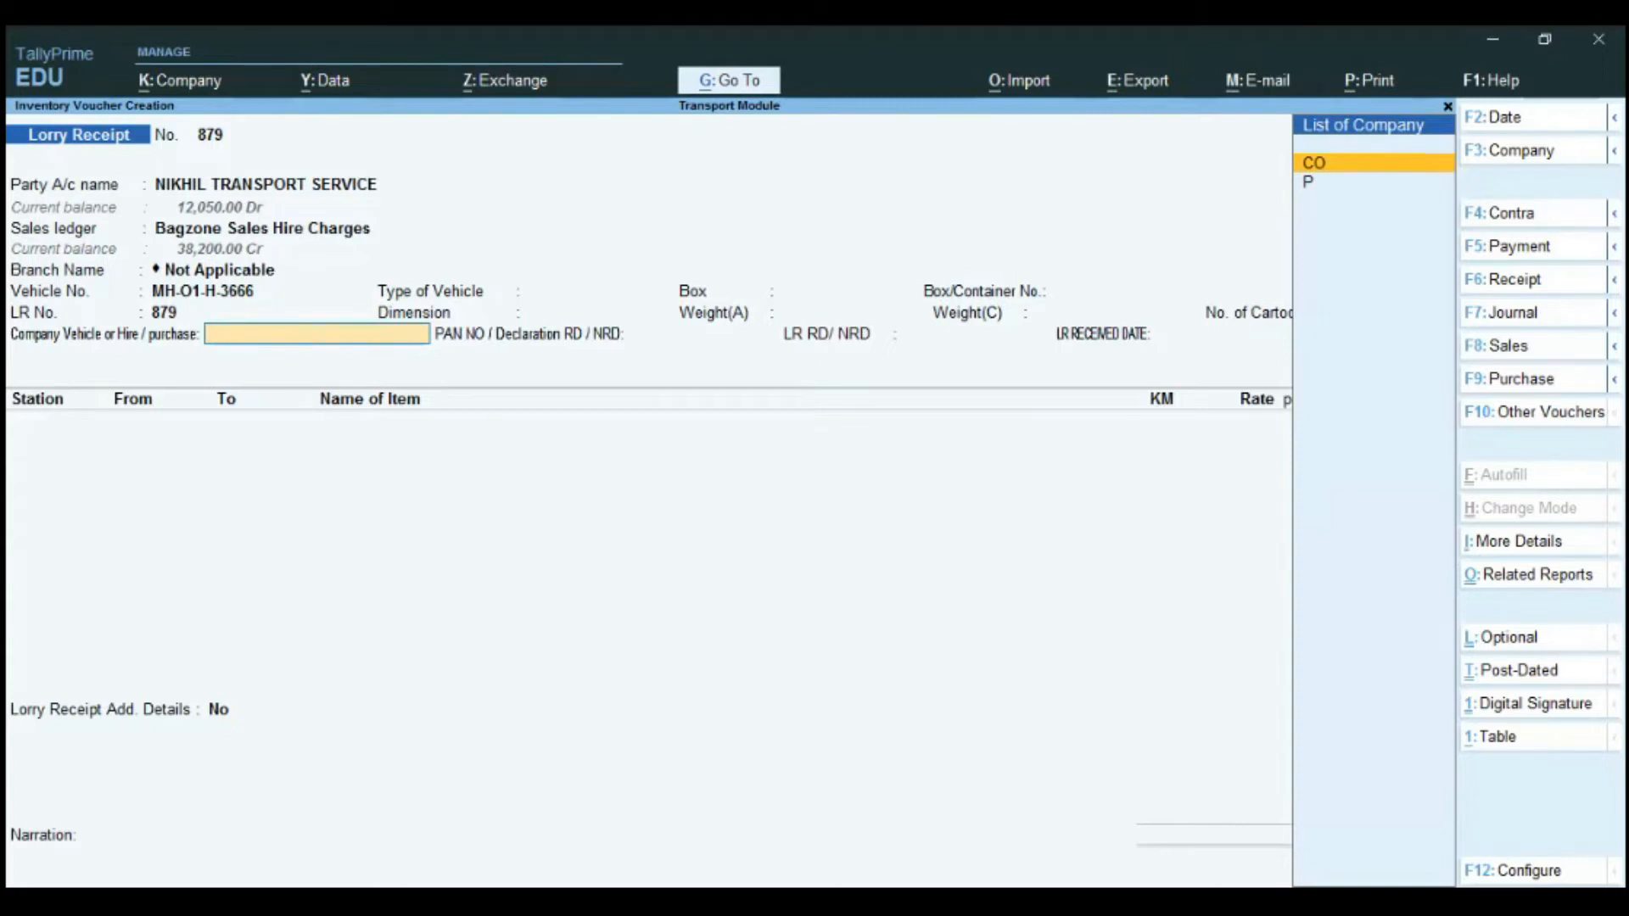
Set Company Vehicle or Hire/purchase to P, PAN/Declaration to N and LR status to Not Received, leaving the received date blank.
key("Down")
key("Return")
key("Return")
key("Return")
key("Return")
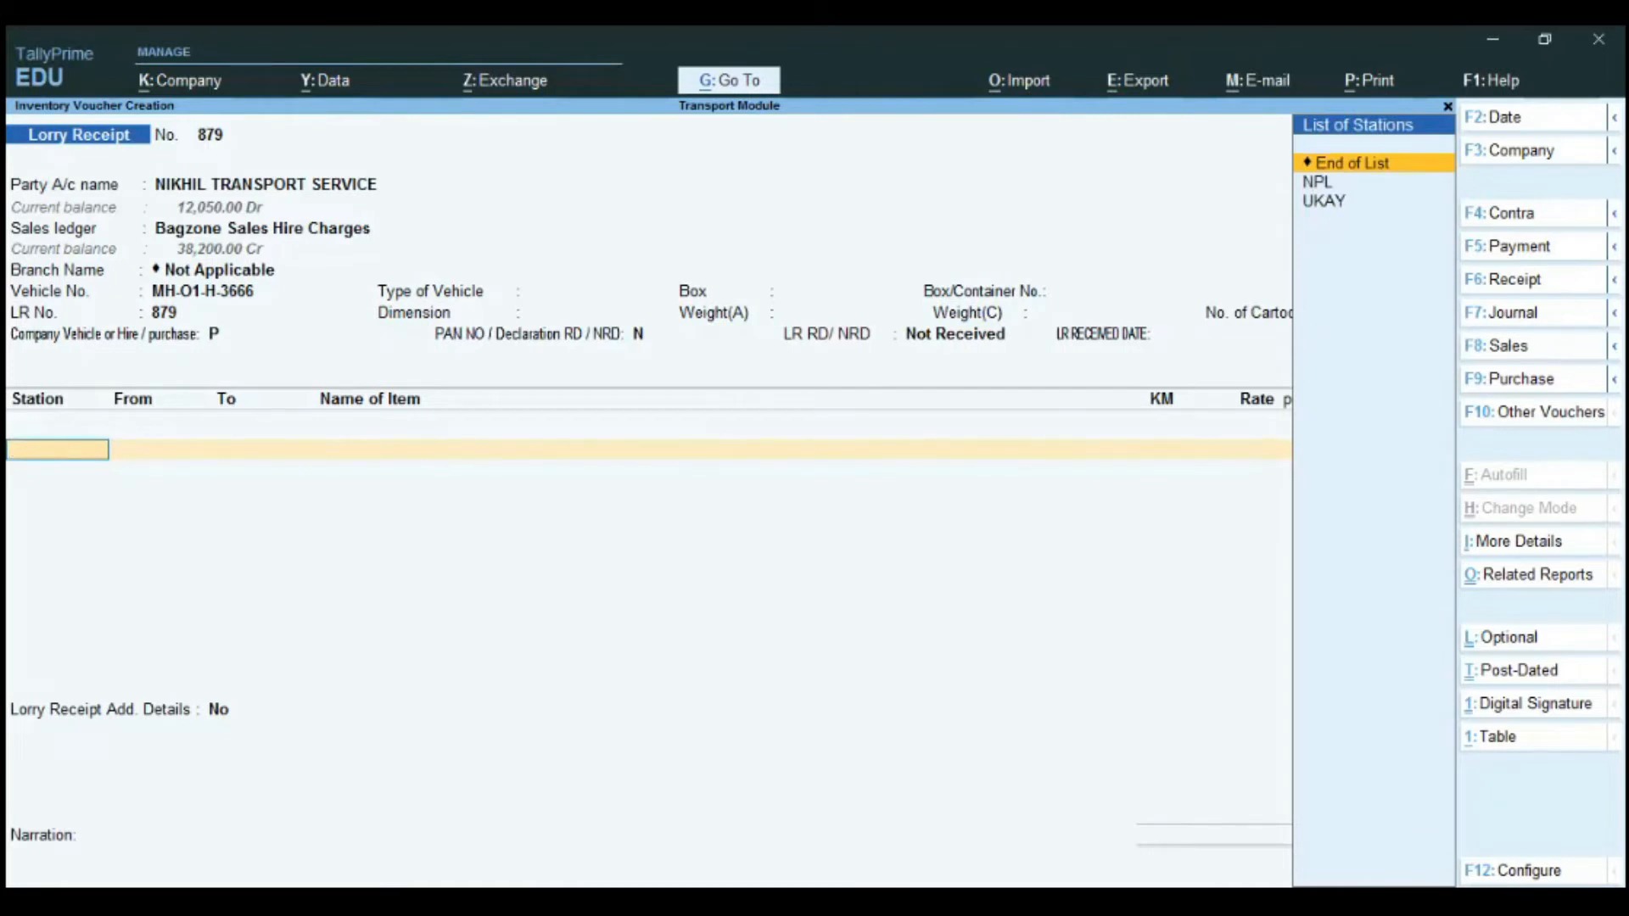
Set the first line's station to NPL, with the route from NPL, BHIWANDI to SAFARI IN BHIWANDI.
key("Down")
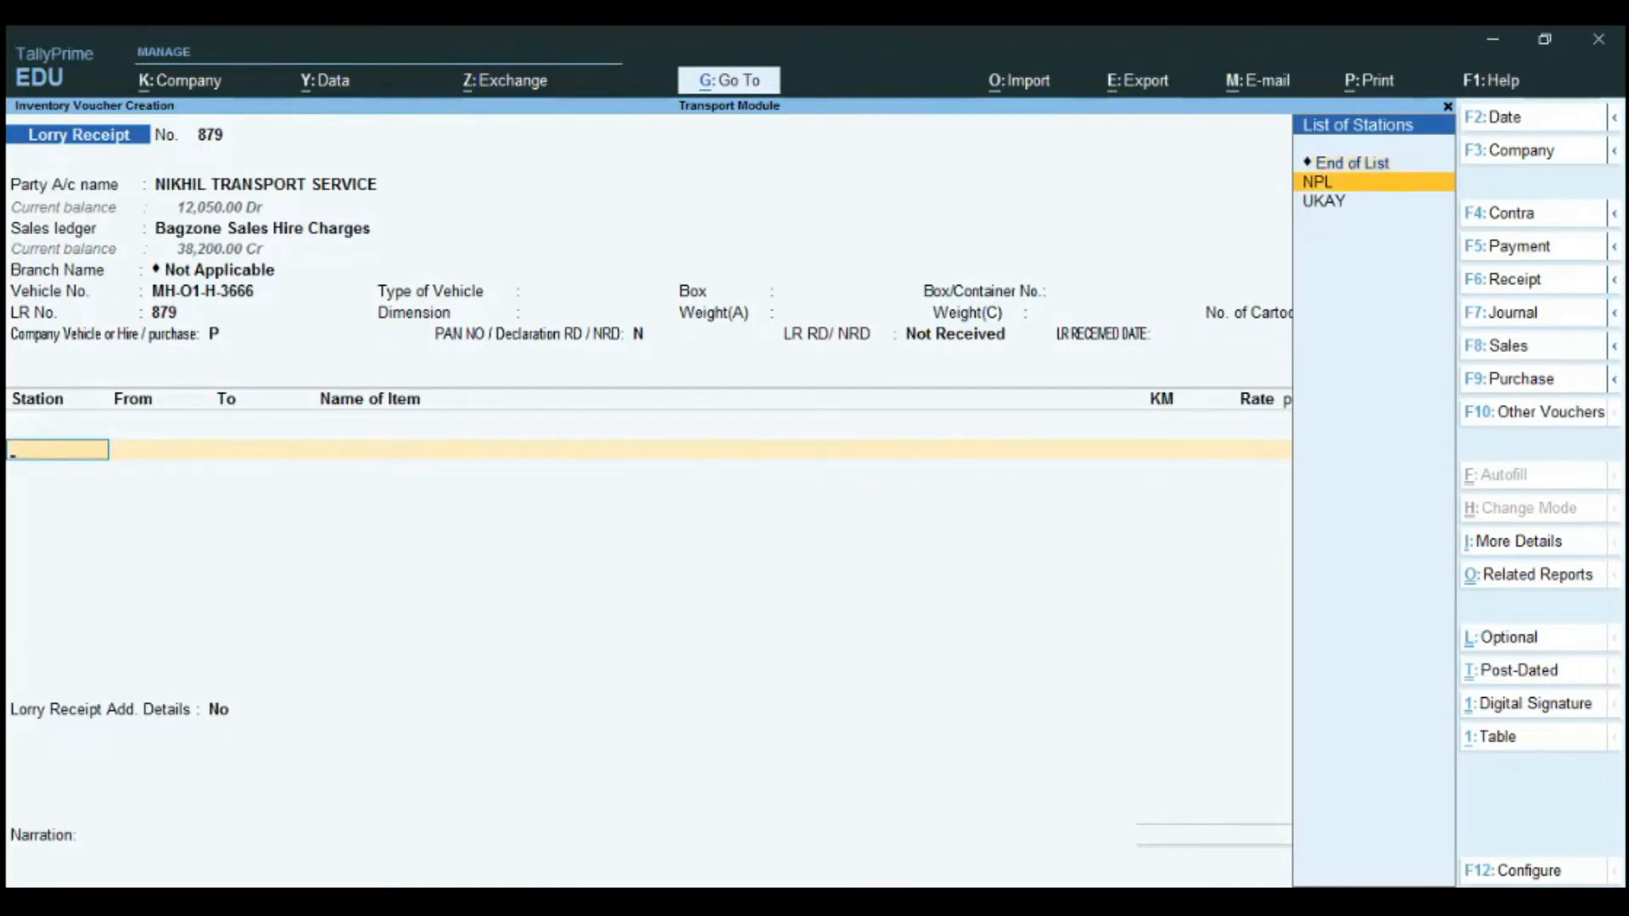
key("Return")
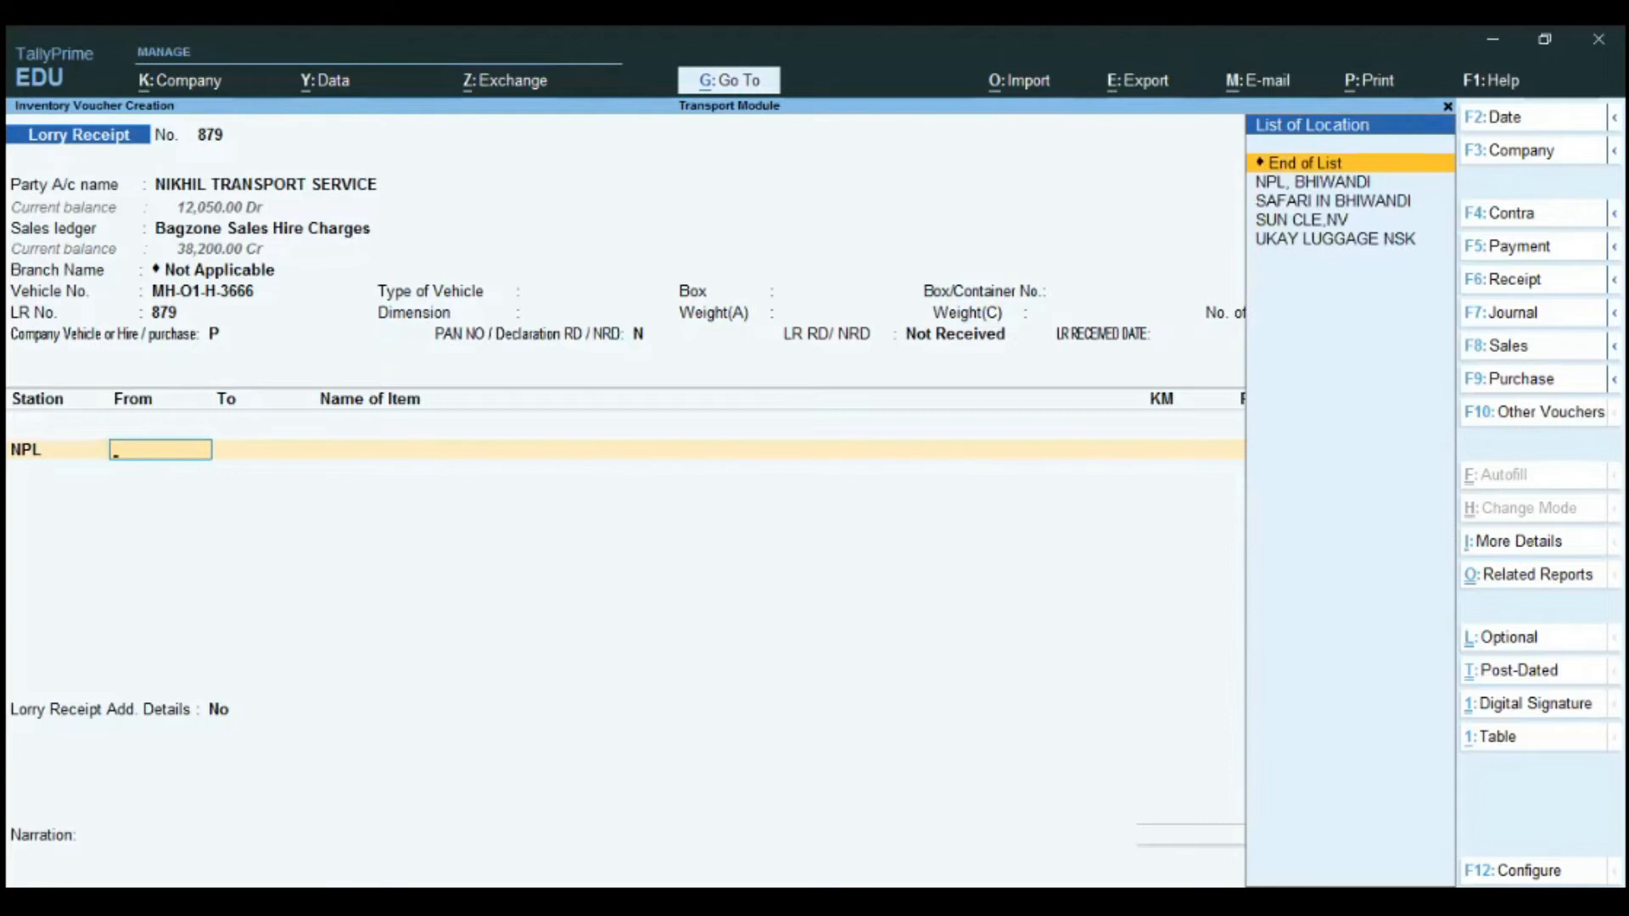
key("Down")
key("Return")
key("Down")
key("Down")
key("Return")
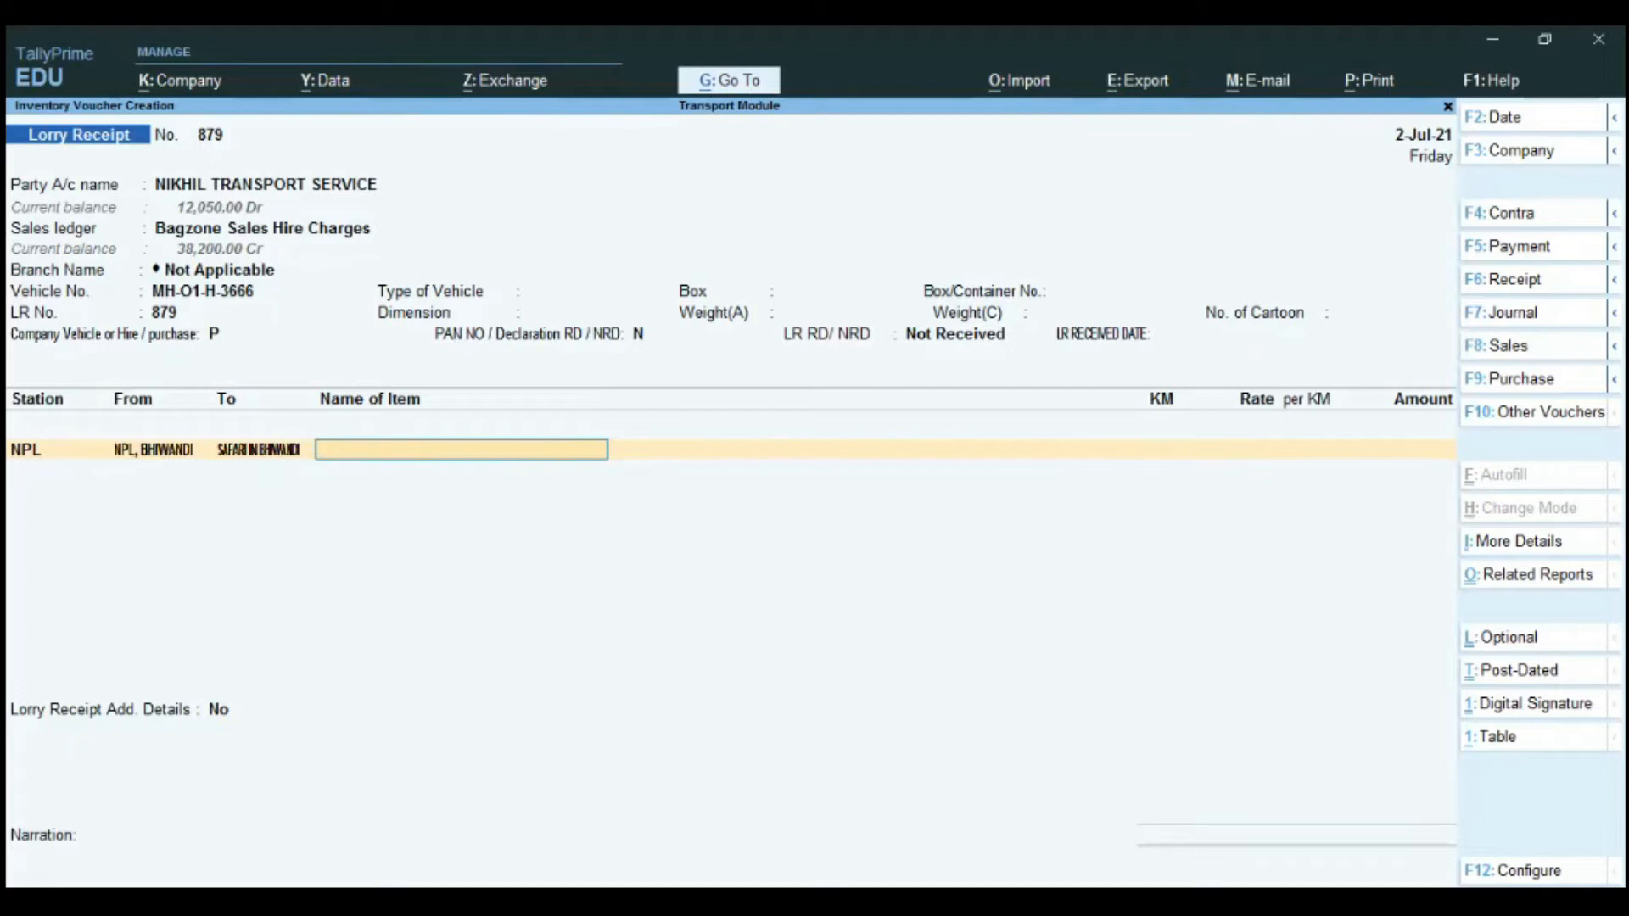
Add the stock item Product Name with a quantity of 1 day at a rate of 2,000.00 per day.
type("Pro")
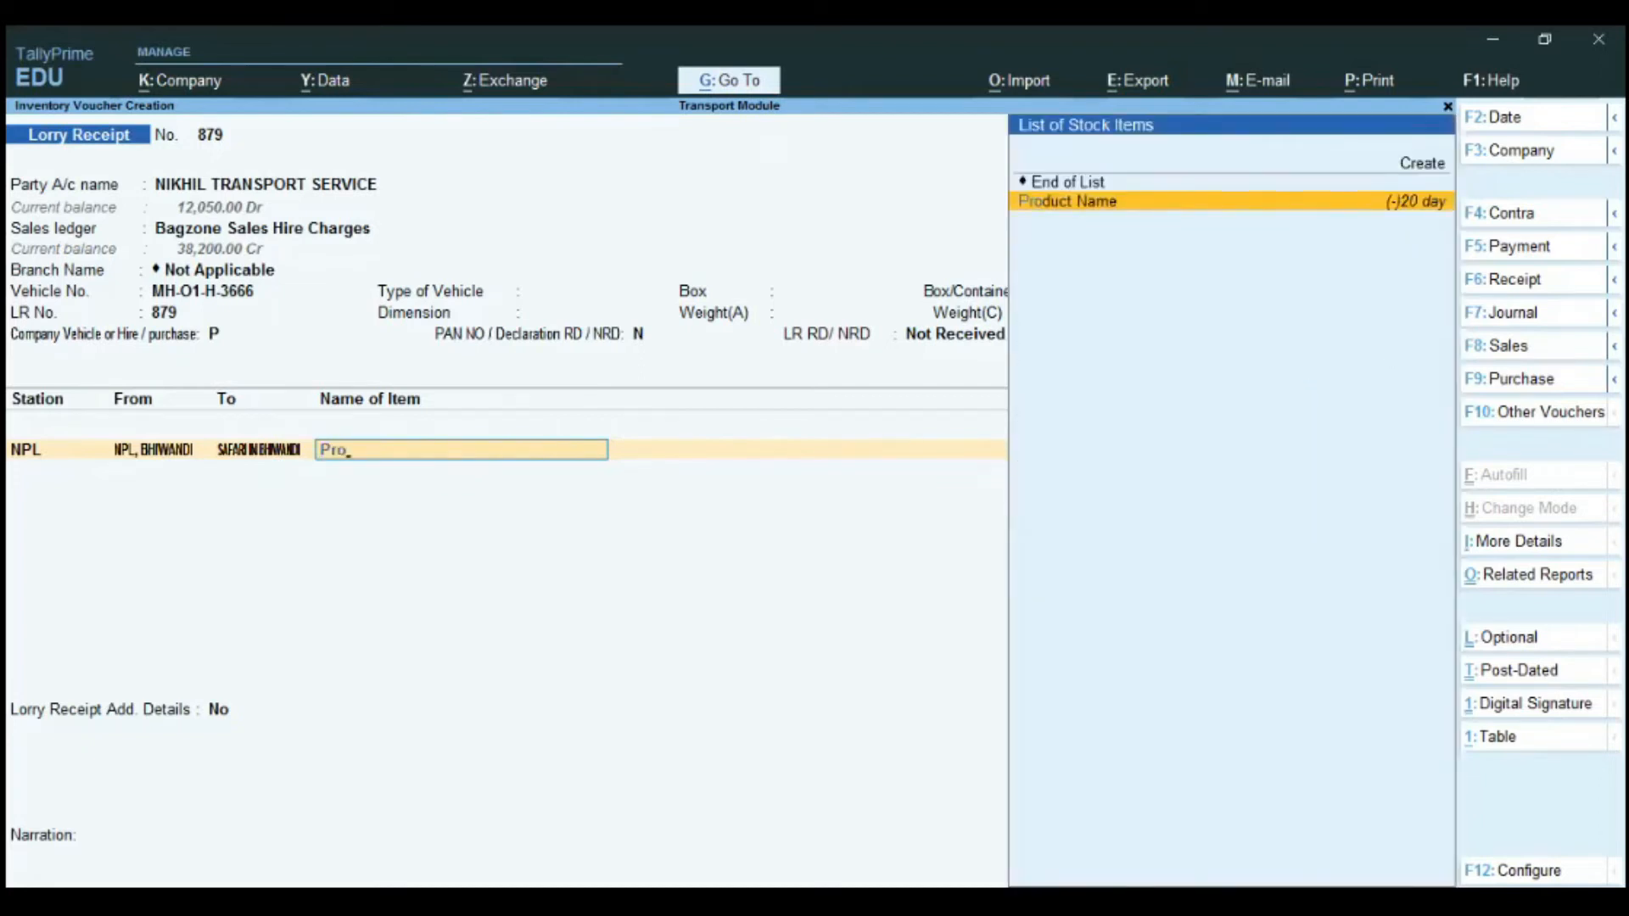
key("Return")
key("Return")
key("Return")
type("1")
key("Return")
key("Return")
key("Return")
key("Return")
key("Return")
key("Return")
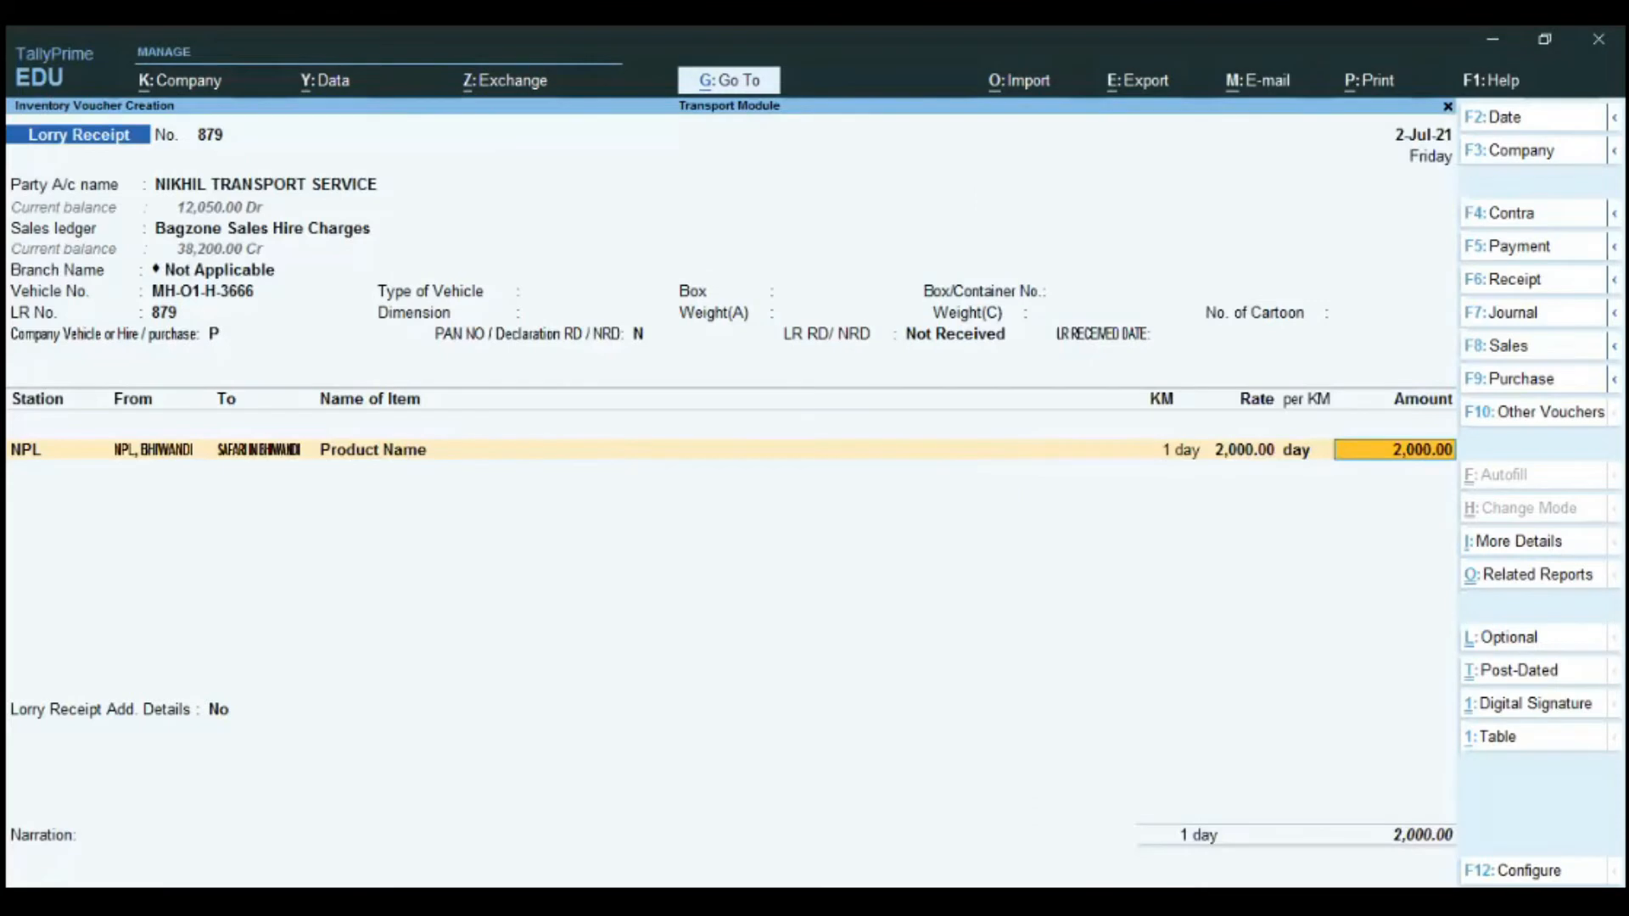
key("Return")
Finish the item lines and the additional ledger lines with End of List.
key("Return")
key("Return")
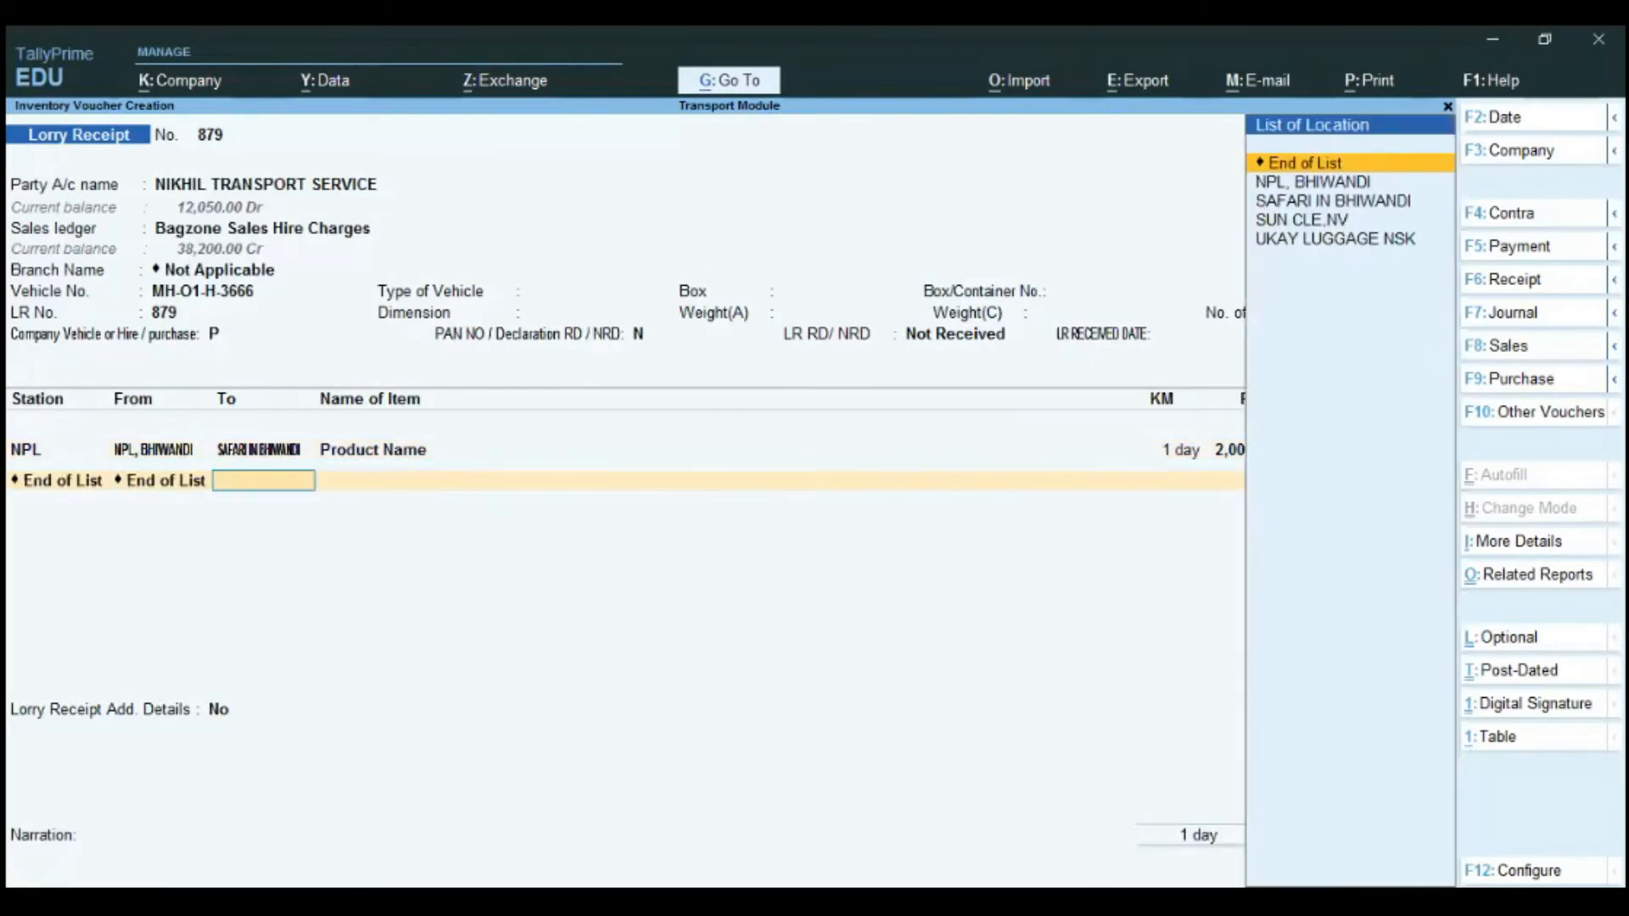
key("Return")
key("Return")
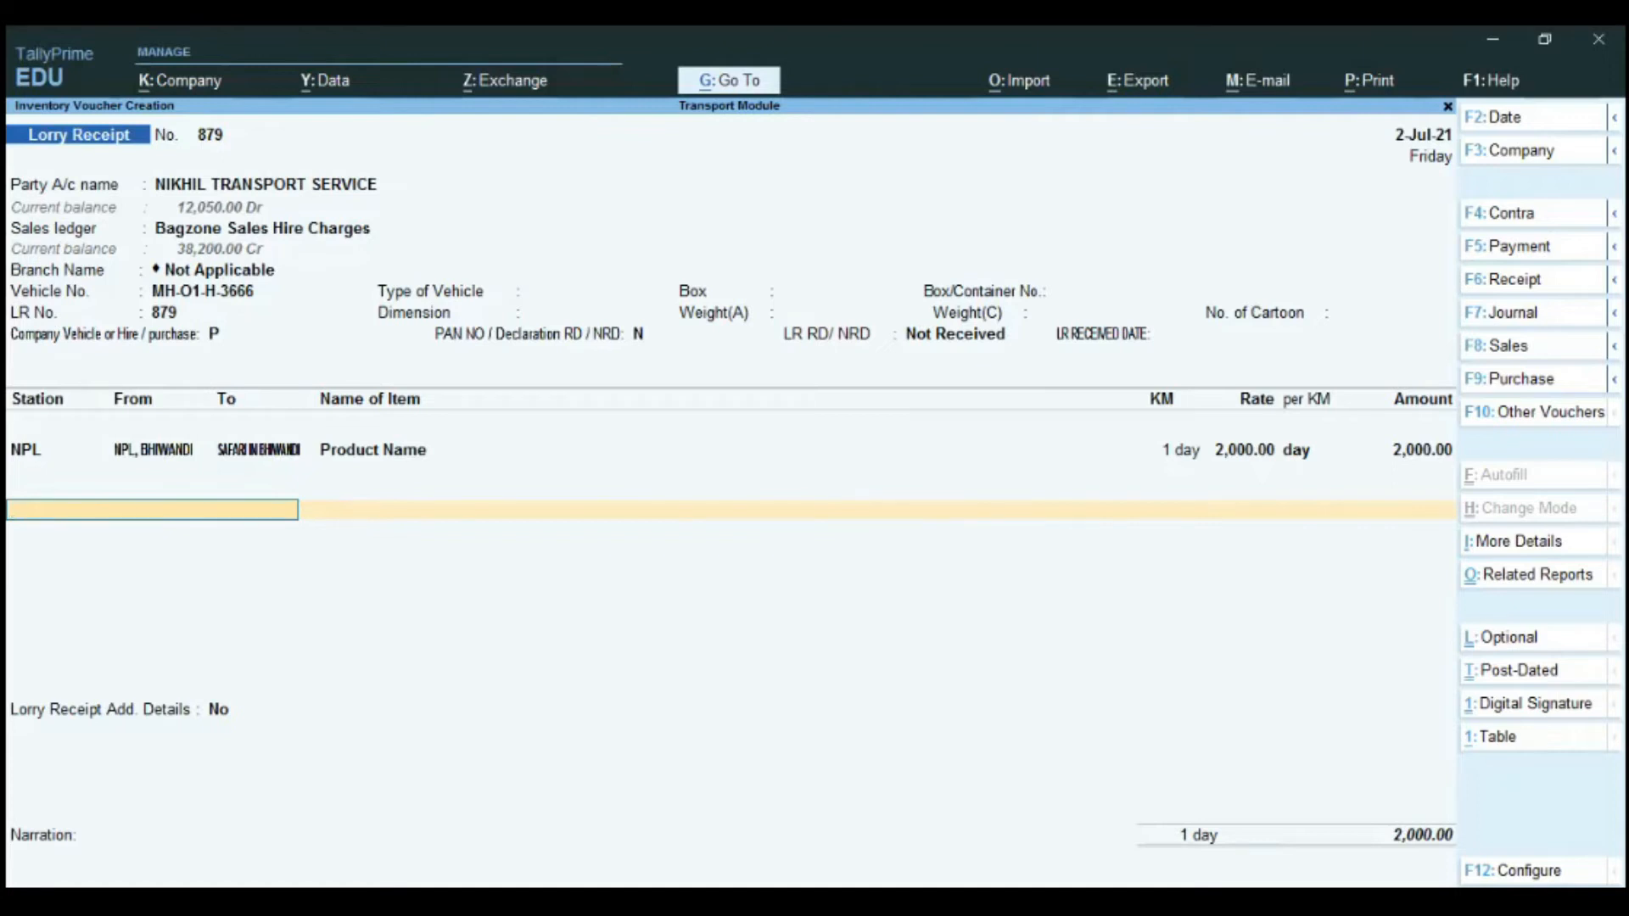
key("Return")
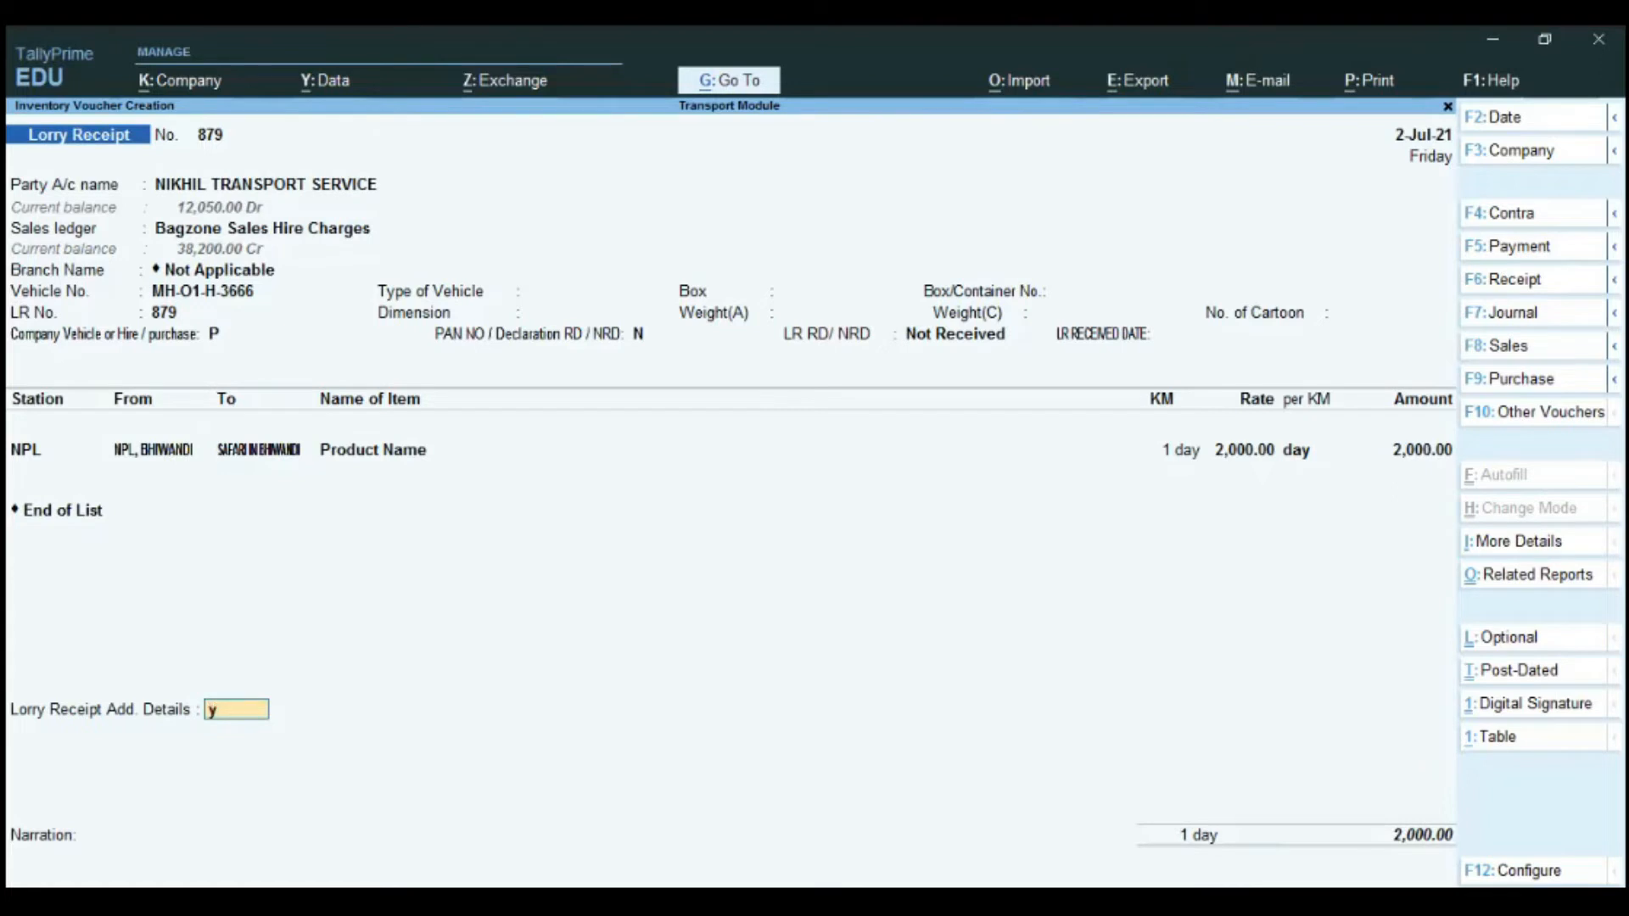
Enable the Lorry Receipt additional details and set Purchase Details to Yes.
key("y")
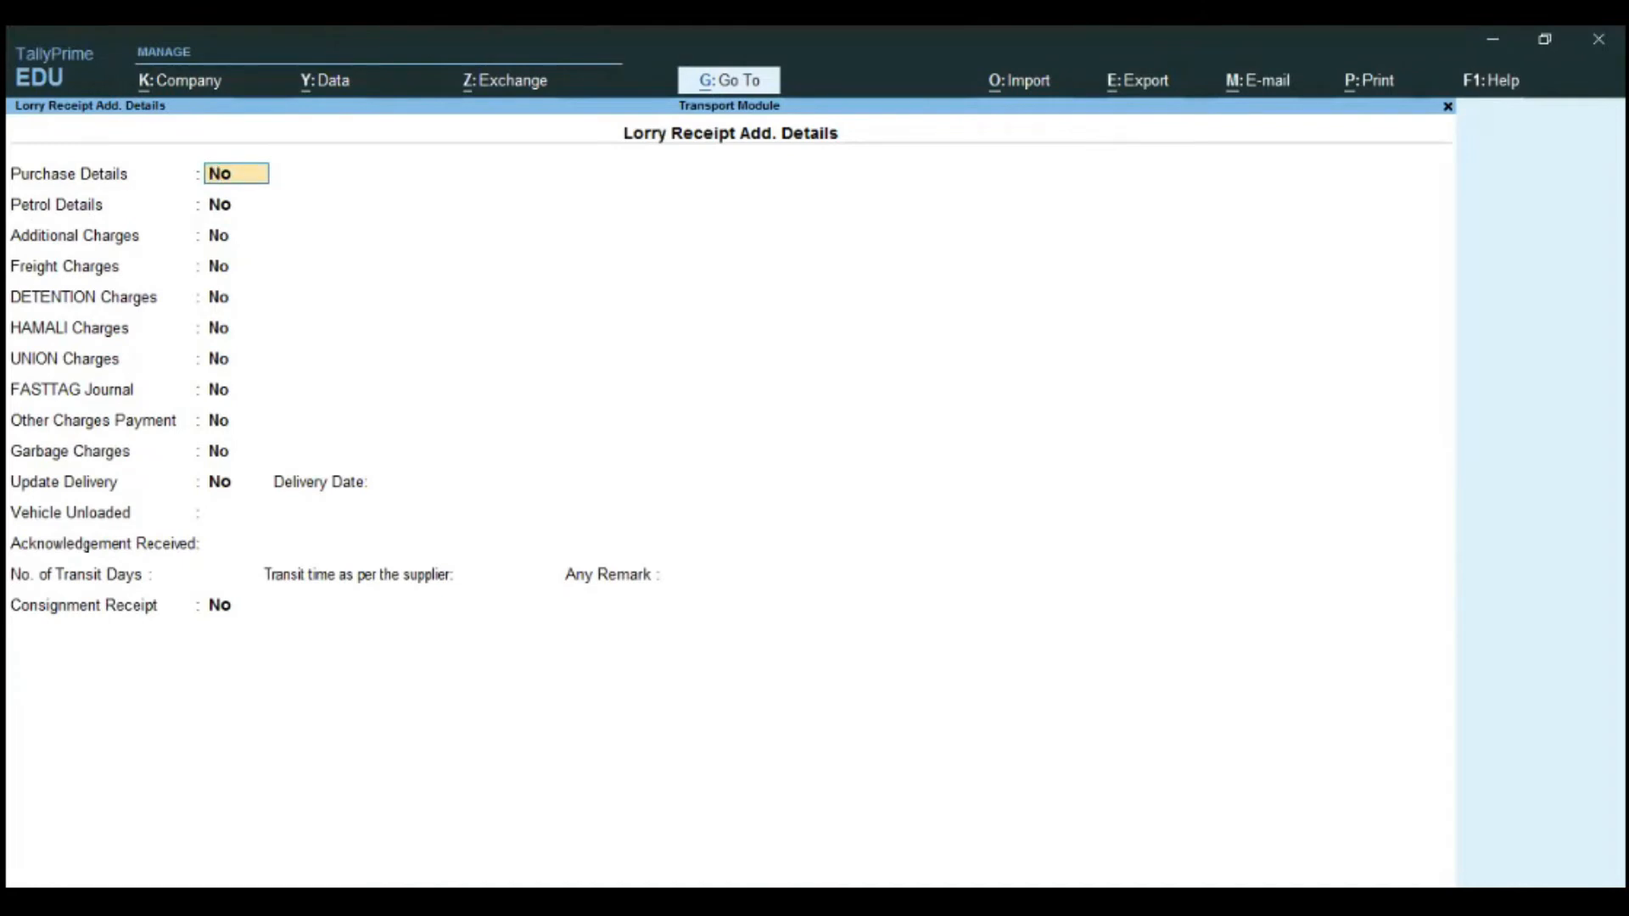
type("y")
key("Return")
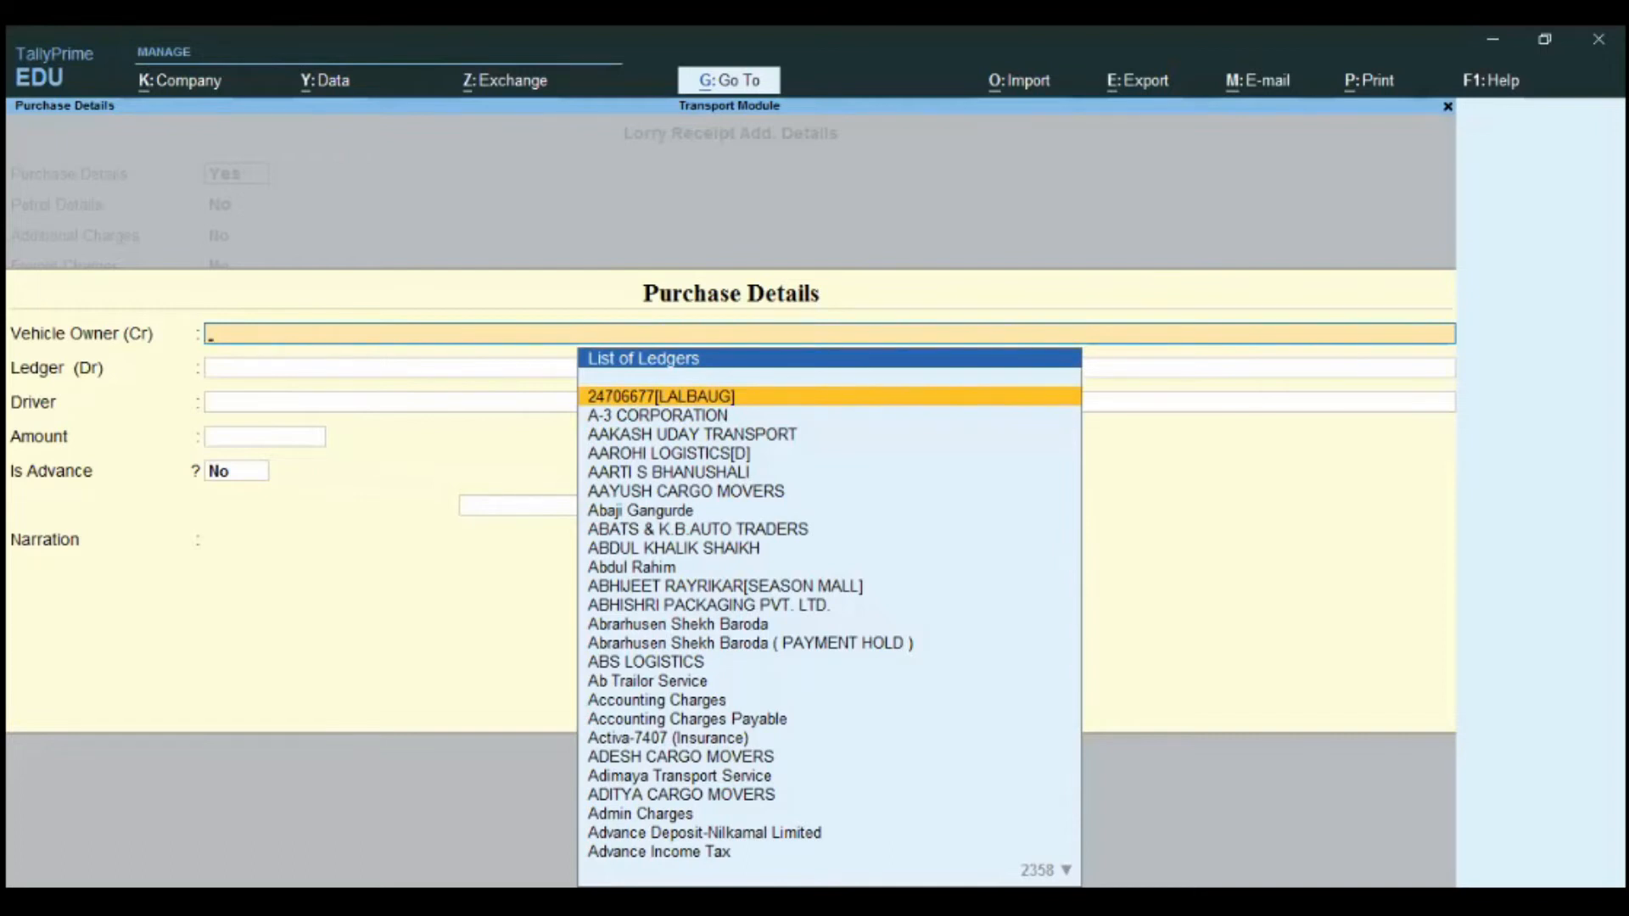
Select Ab Trailor Service as the vehicle owner credited in the purchase details.
type("Ab")
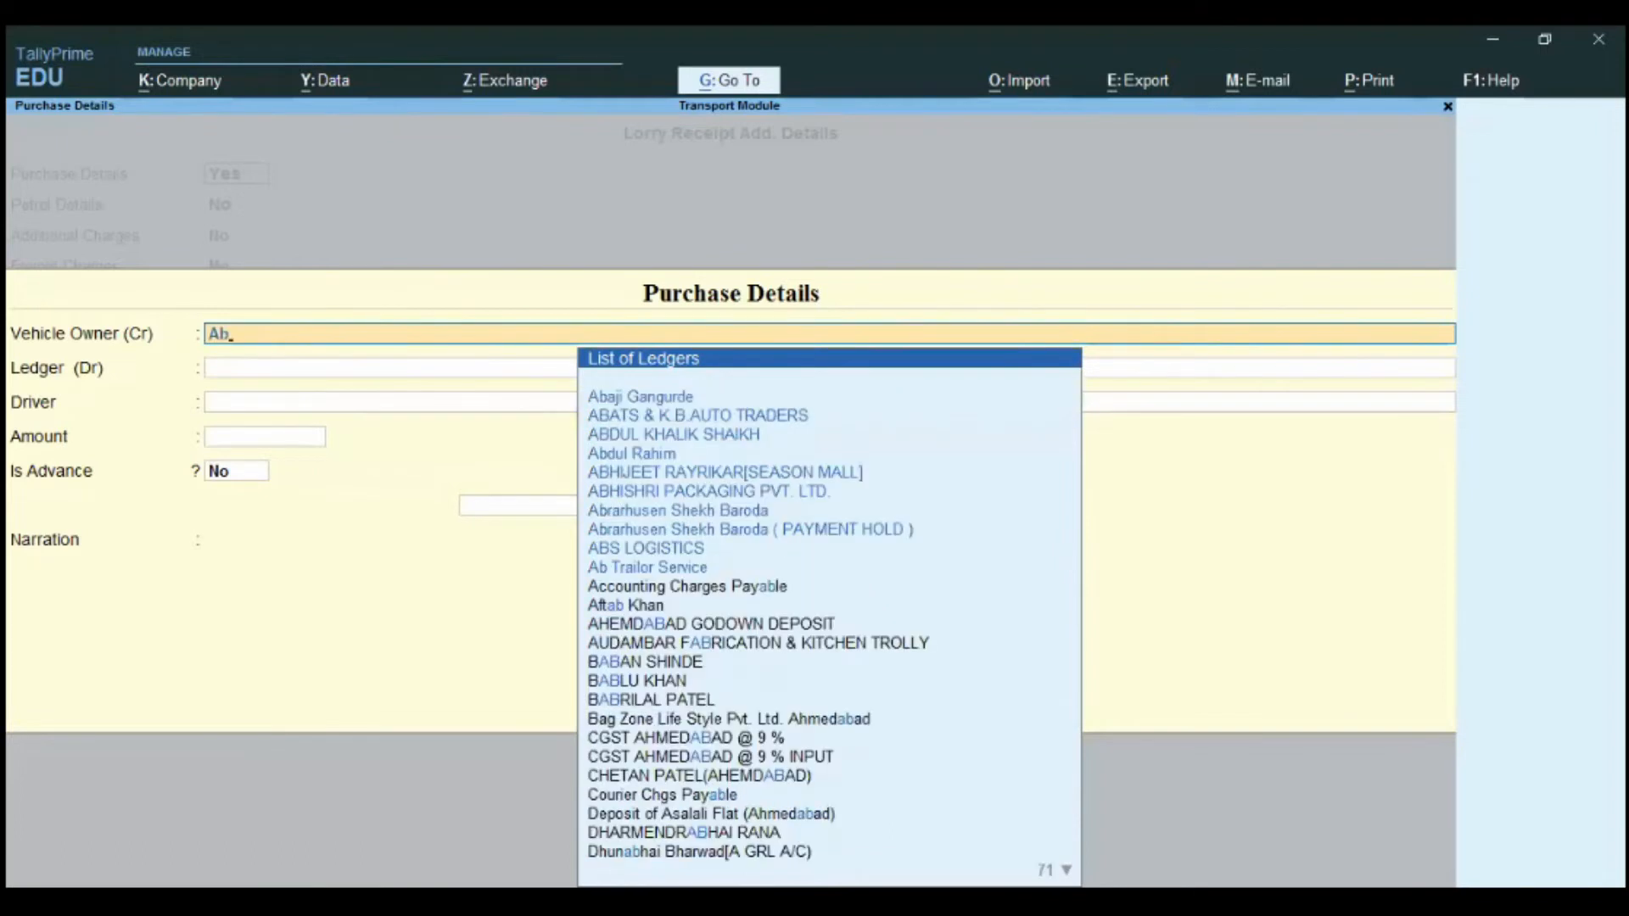
key("Down")
key("Down")
key("Down")
key("Down")
key("Down")
key("Down")
key("Down")
key("Down")
key("Down")
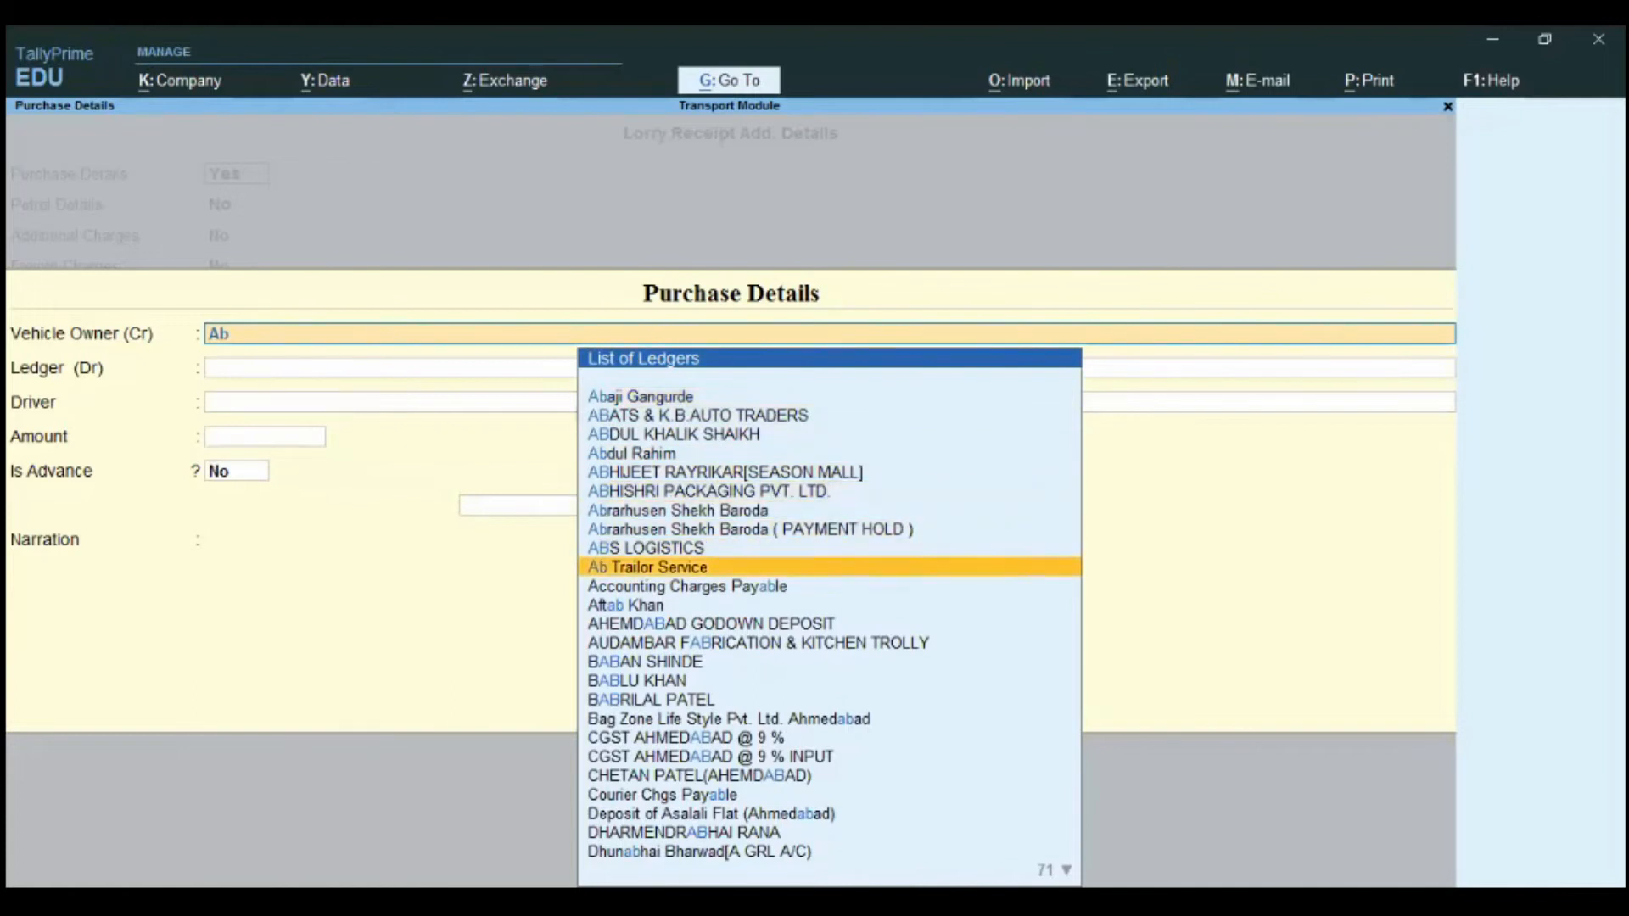
key("Return")
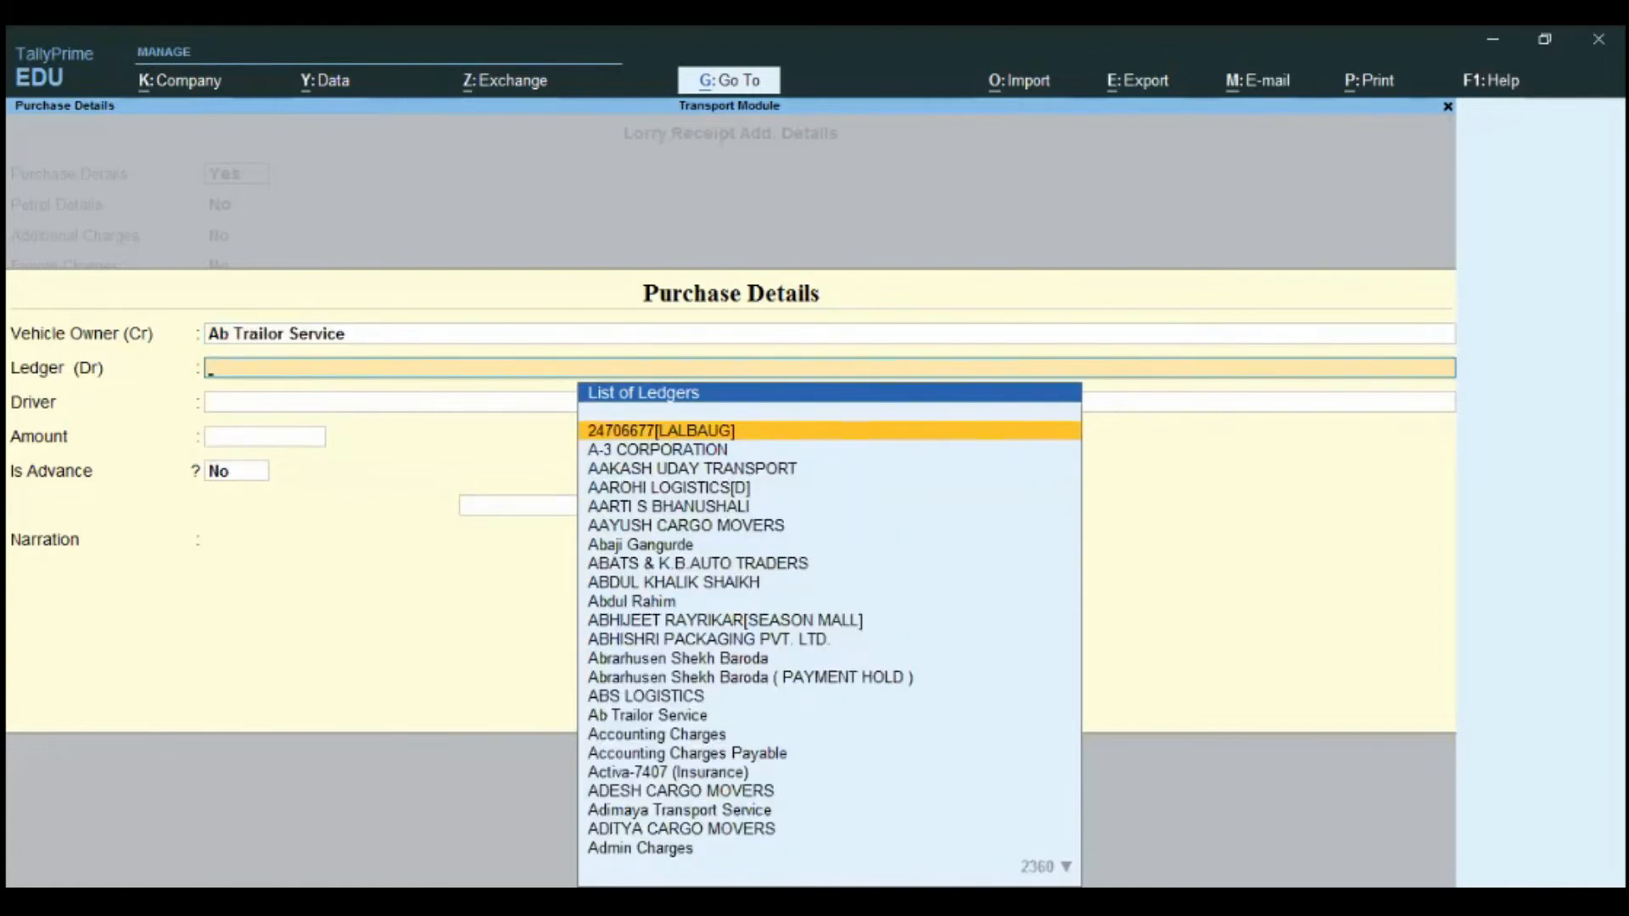
Choose HANUMAN CONATINER SERVICES as the debit ledger and set the driver to Not Applicable.
type("Hanu")
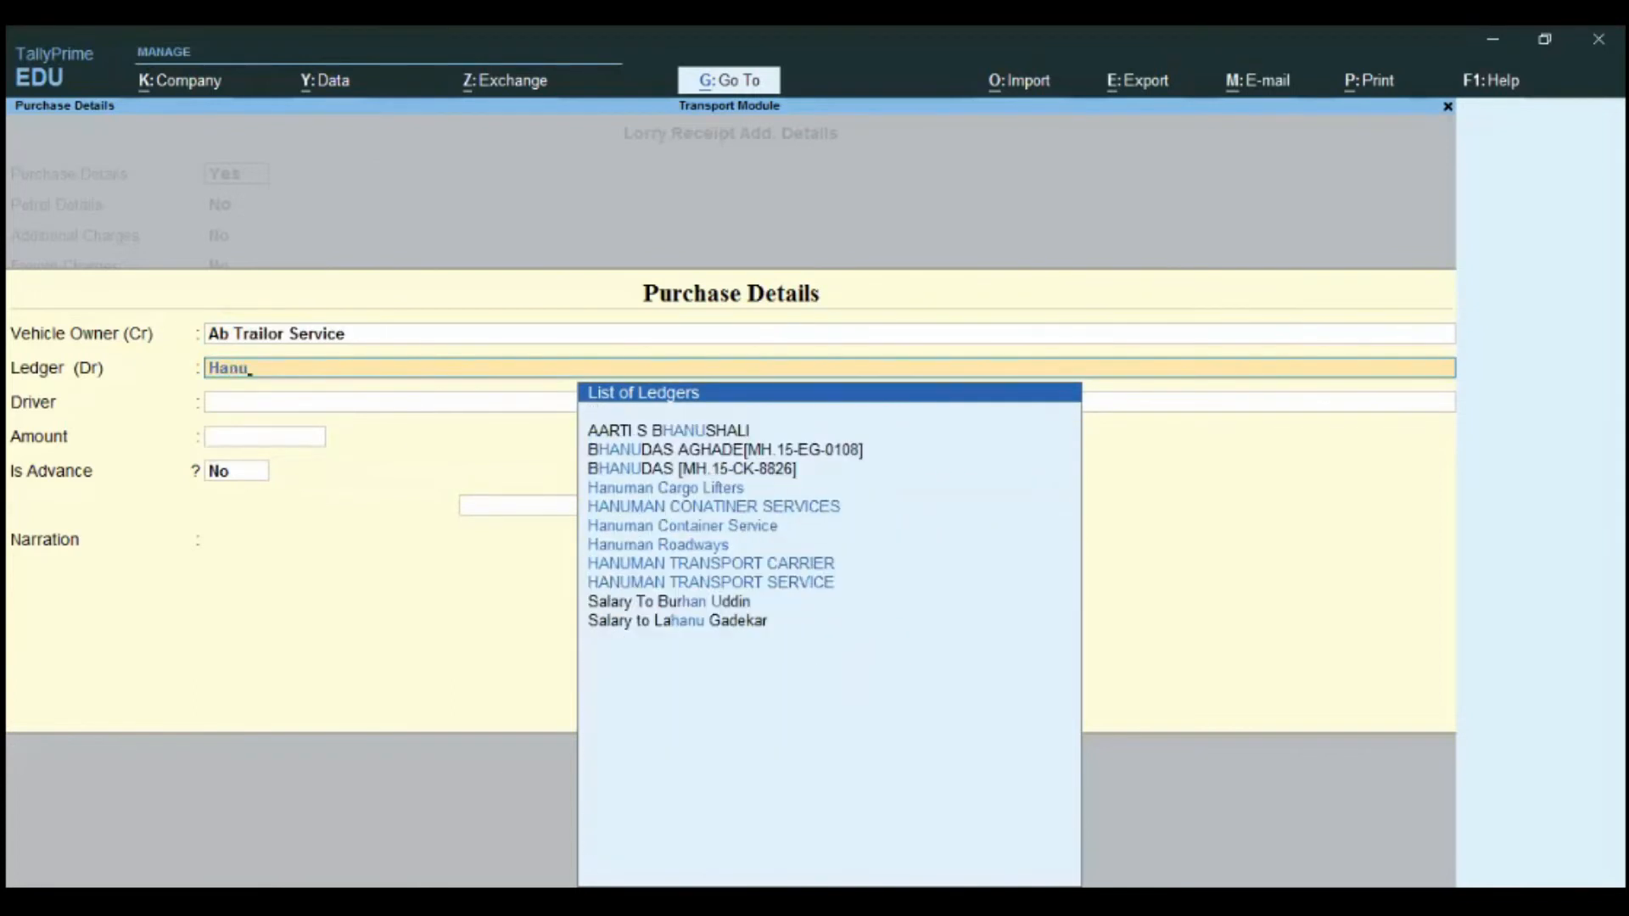
key("Down")
key("Return")
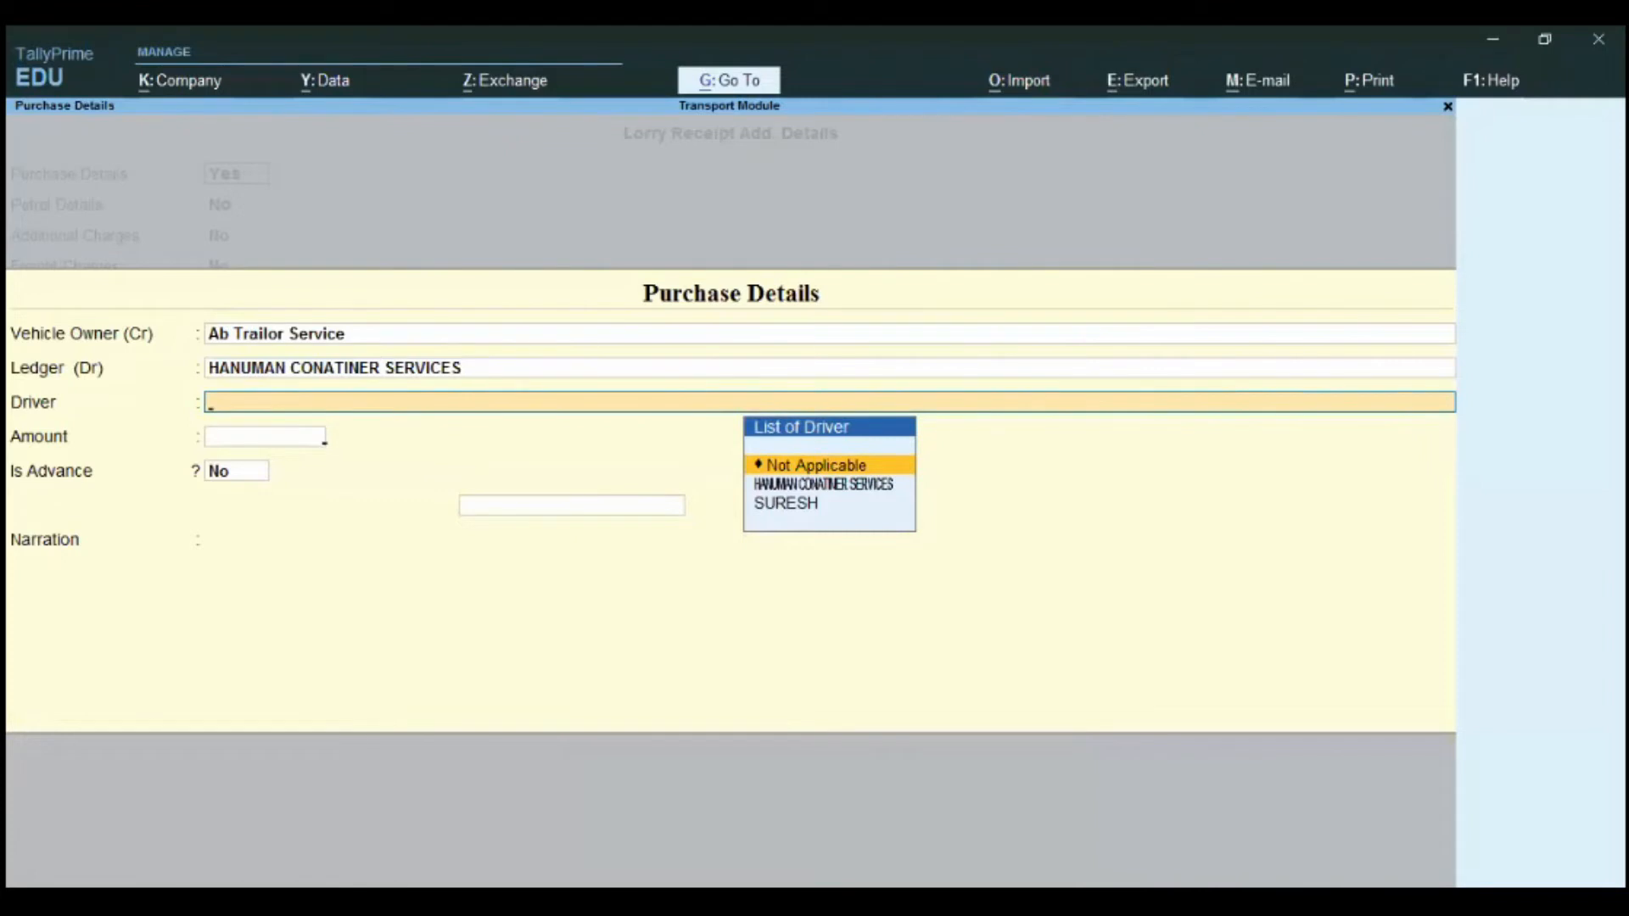
key("Return")
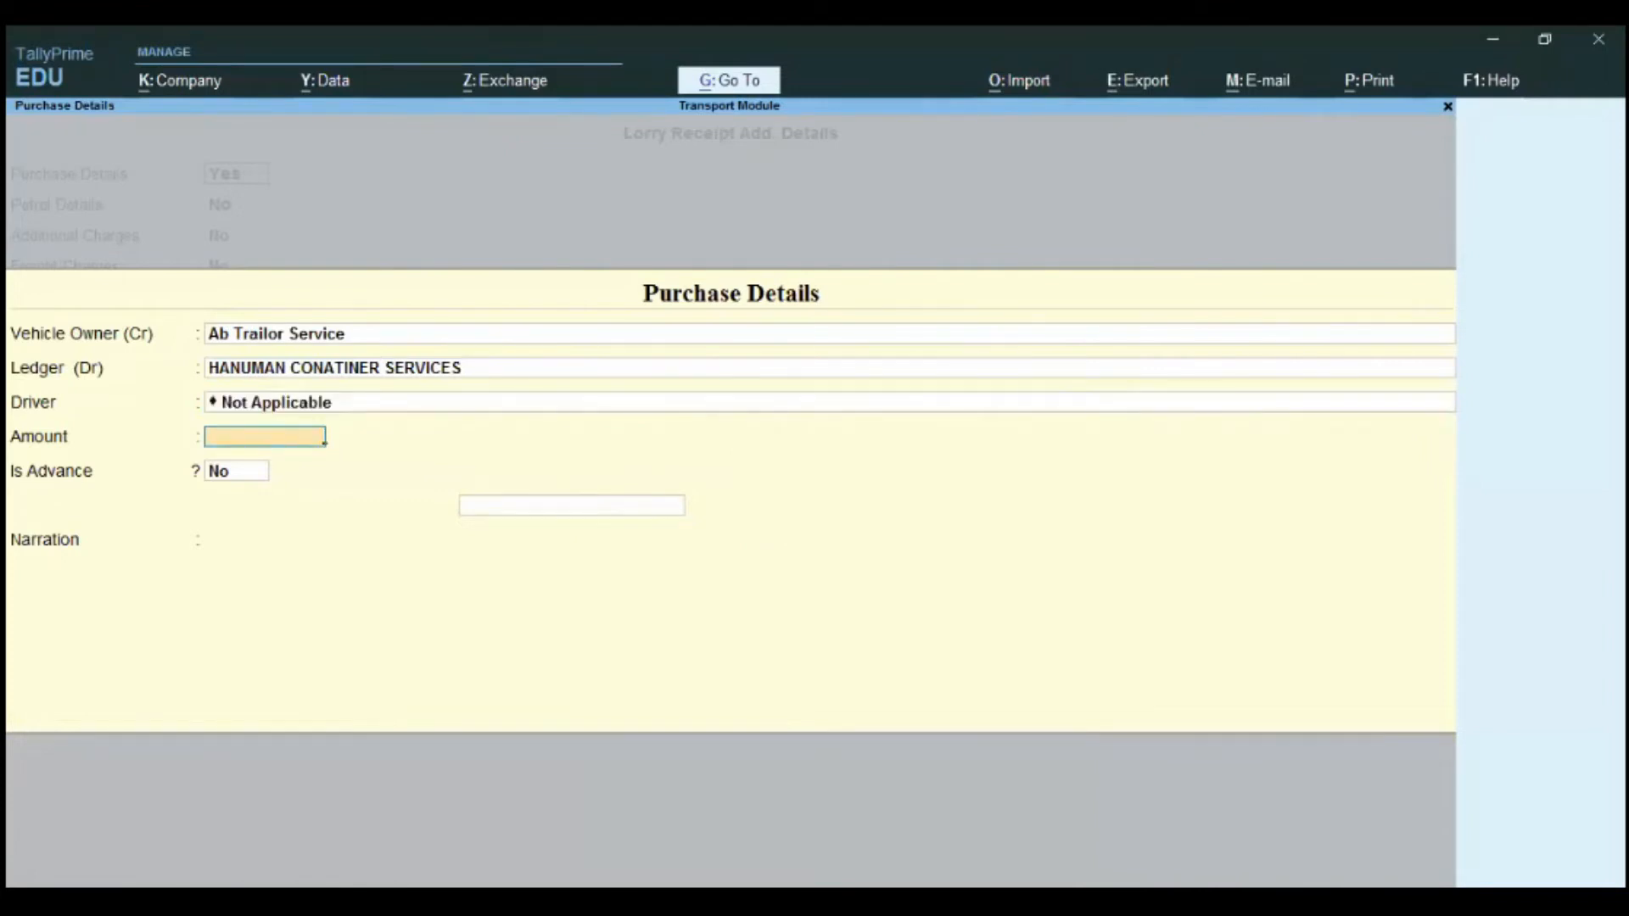
Set the purchase amount for the vehicle owner to 2,500.
type("2500")
key("Return")
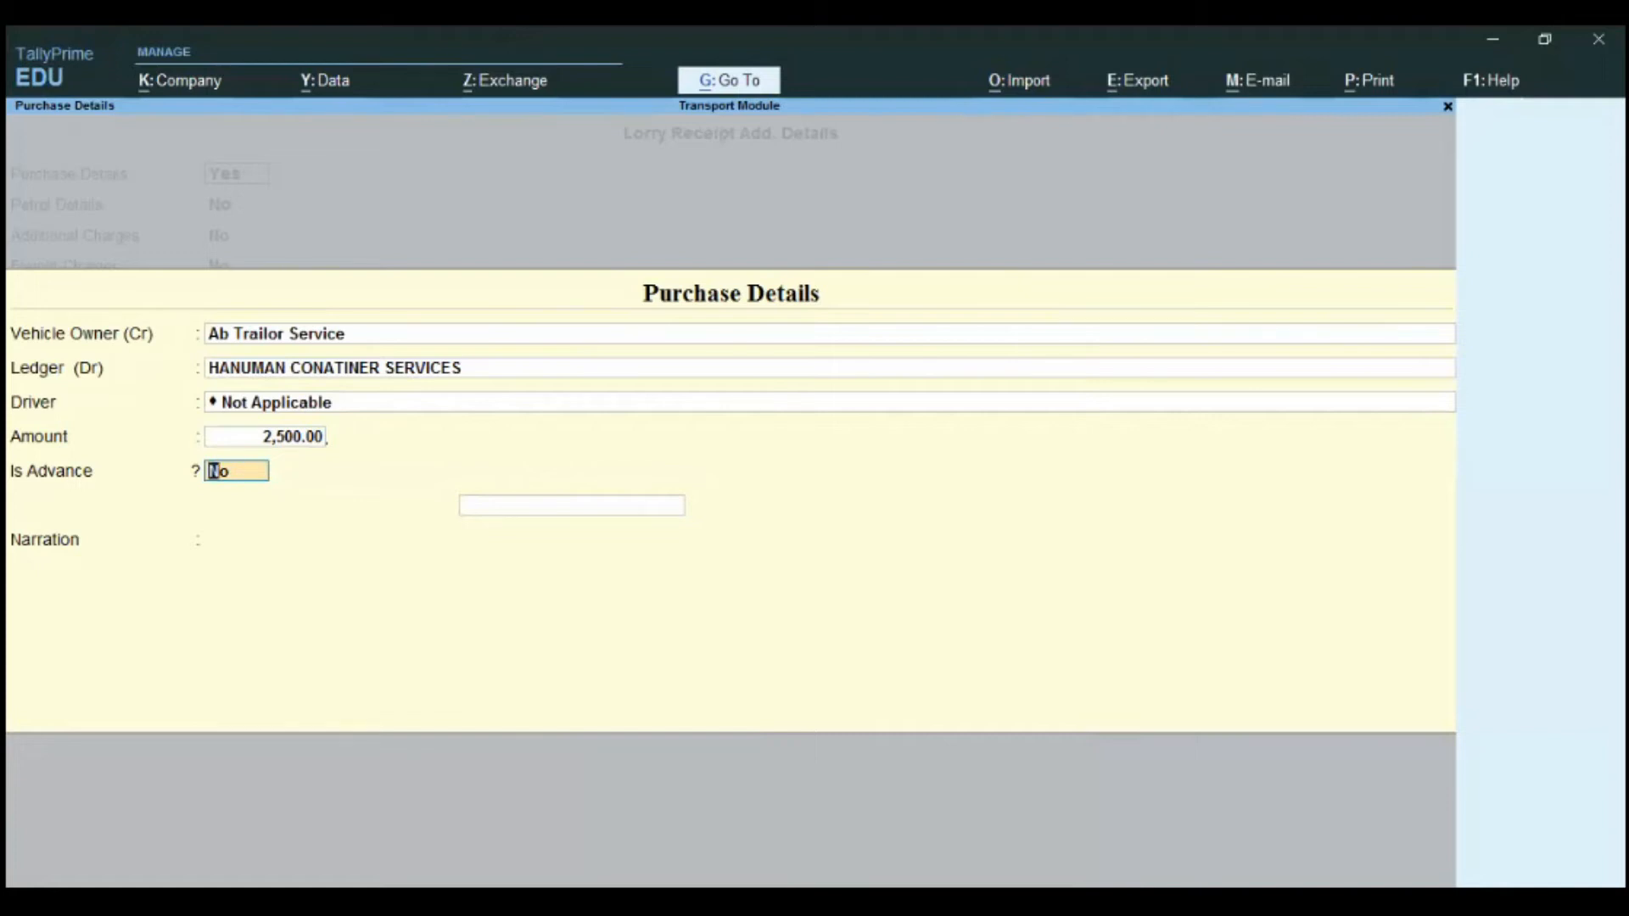
type("y")
key("Return")
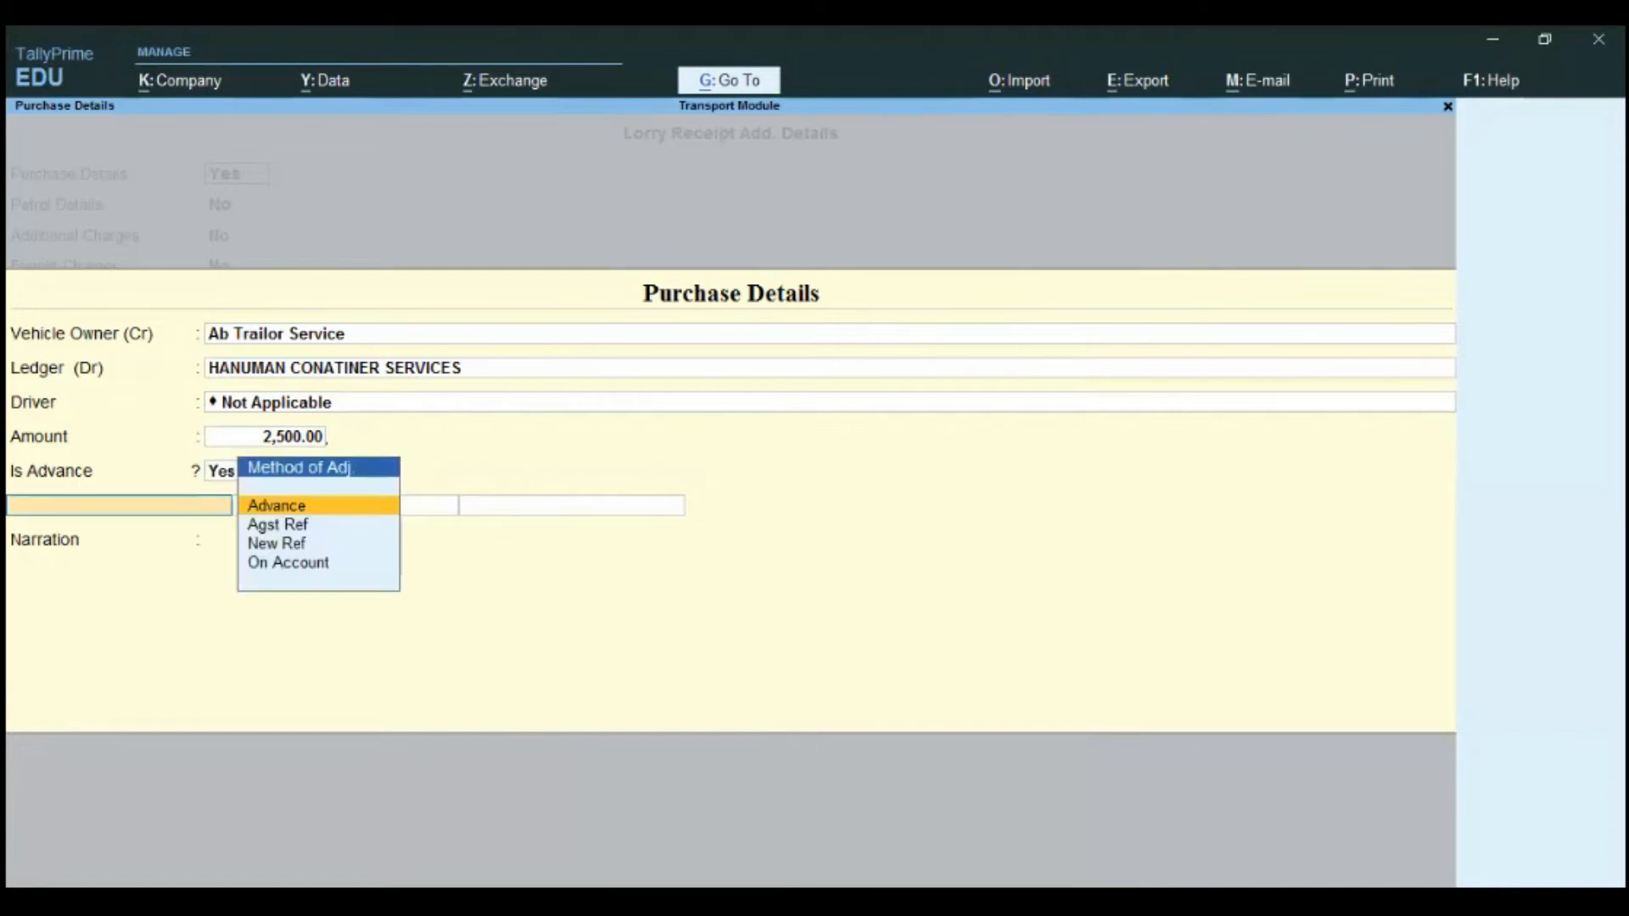
key("Down")
key("Return")
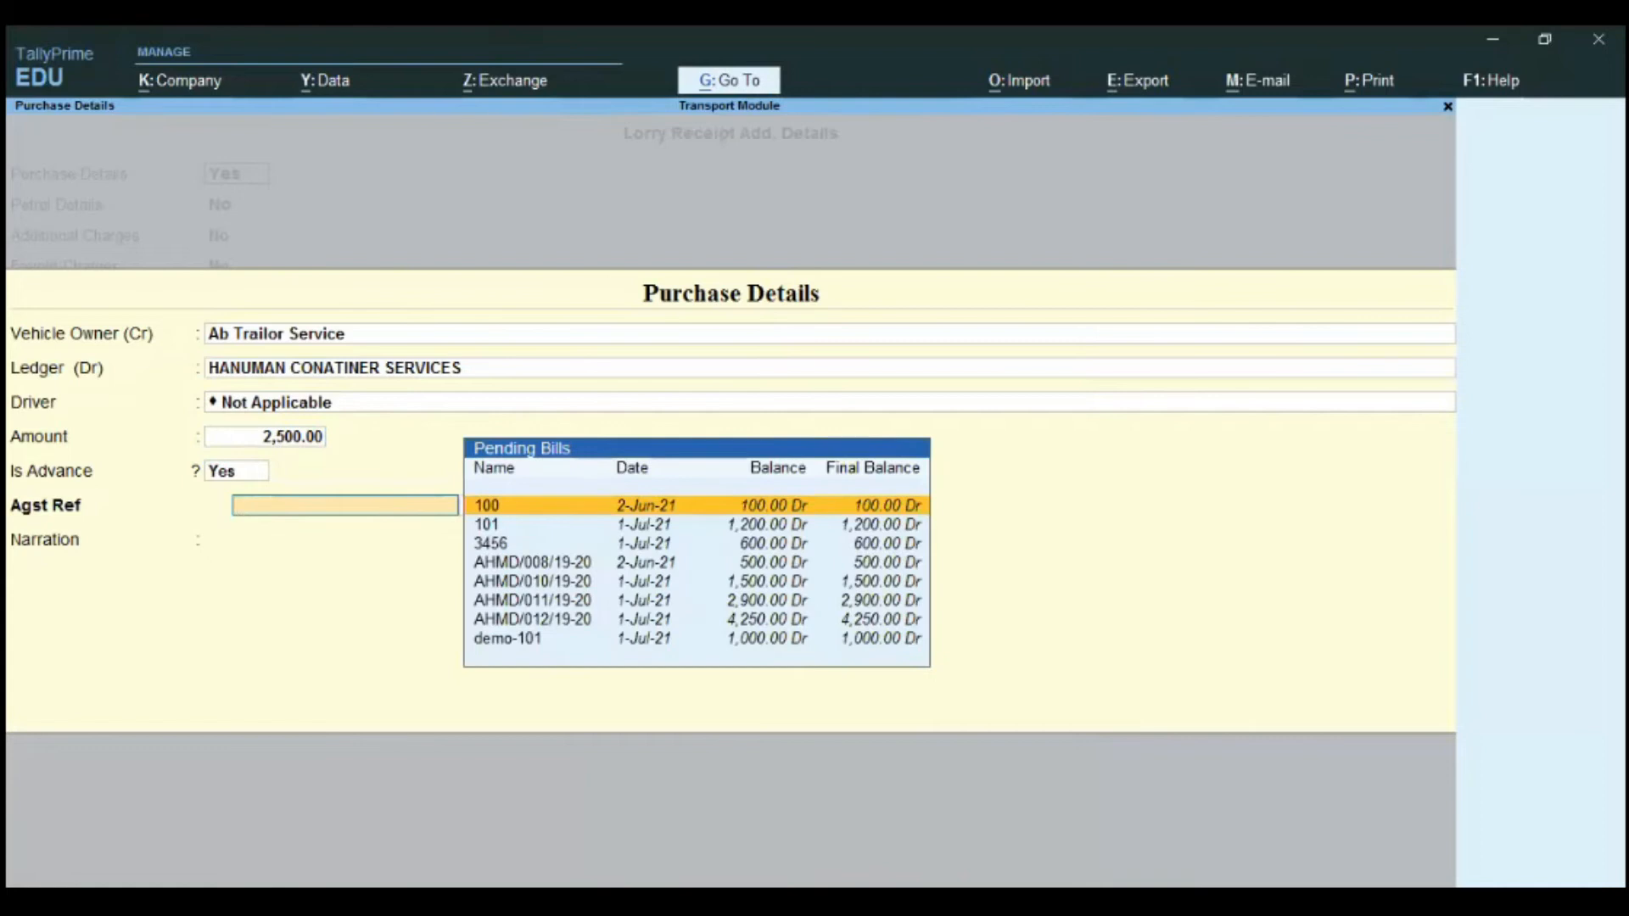
key("Escape")
key("Escape")
Set Is Advance to No and finish the purchase details with the narration "vehicle hire".
type("n")
key("Return")
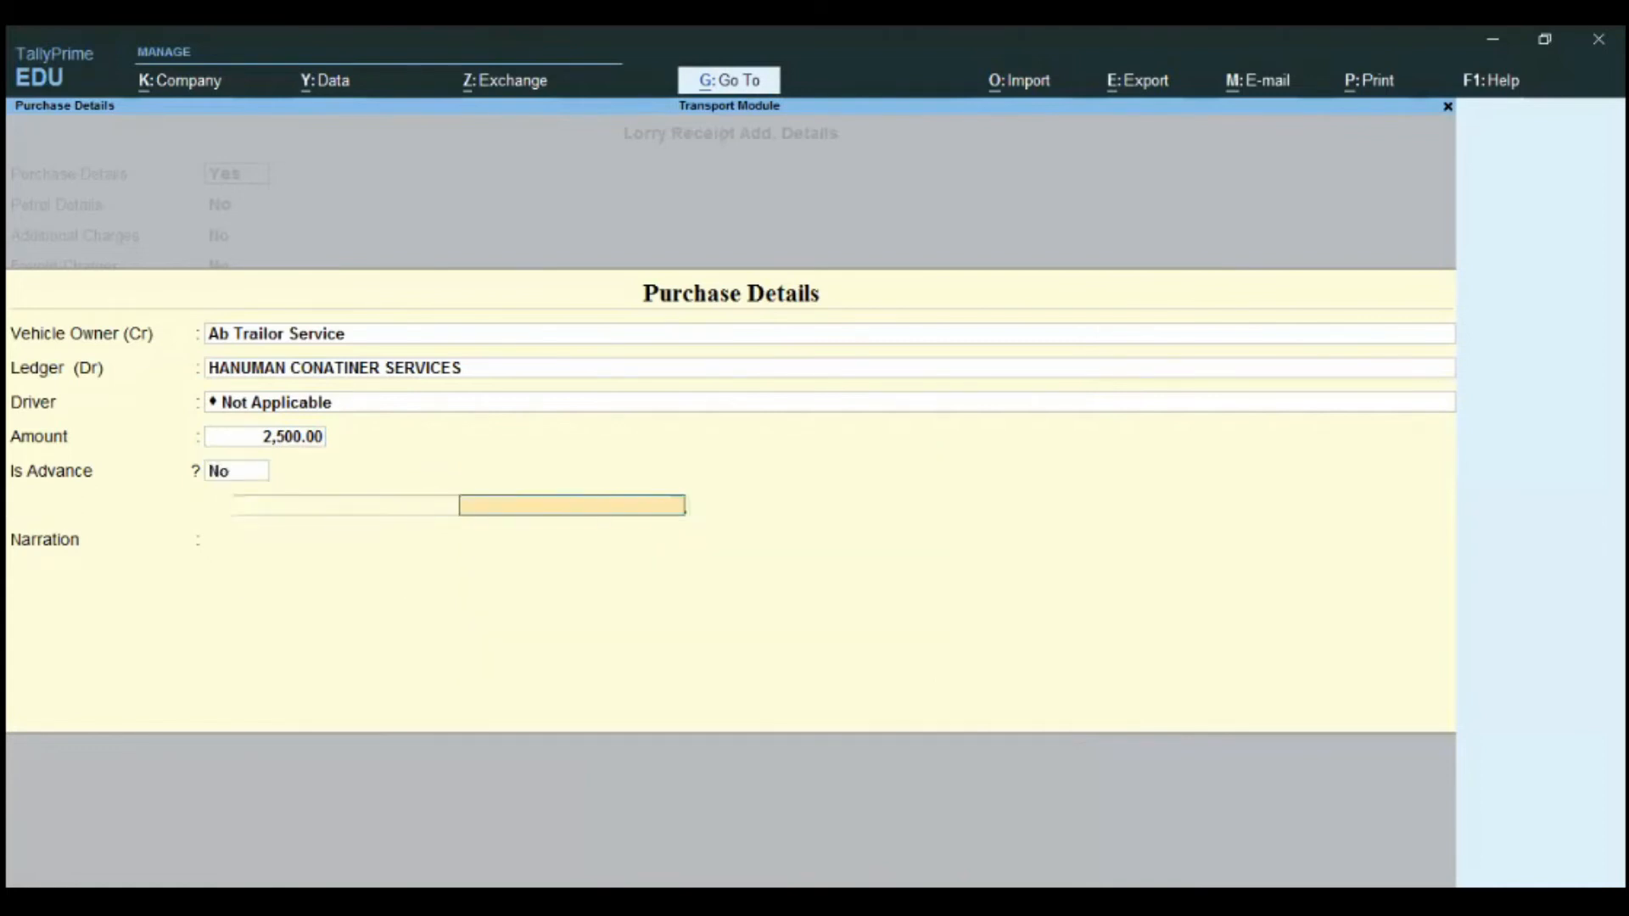
key("Return")
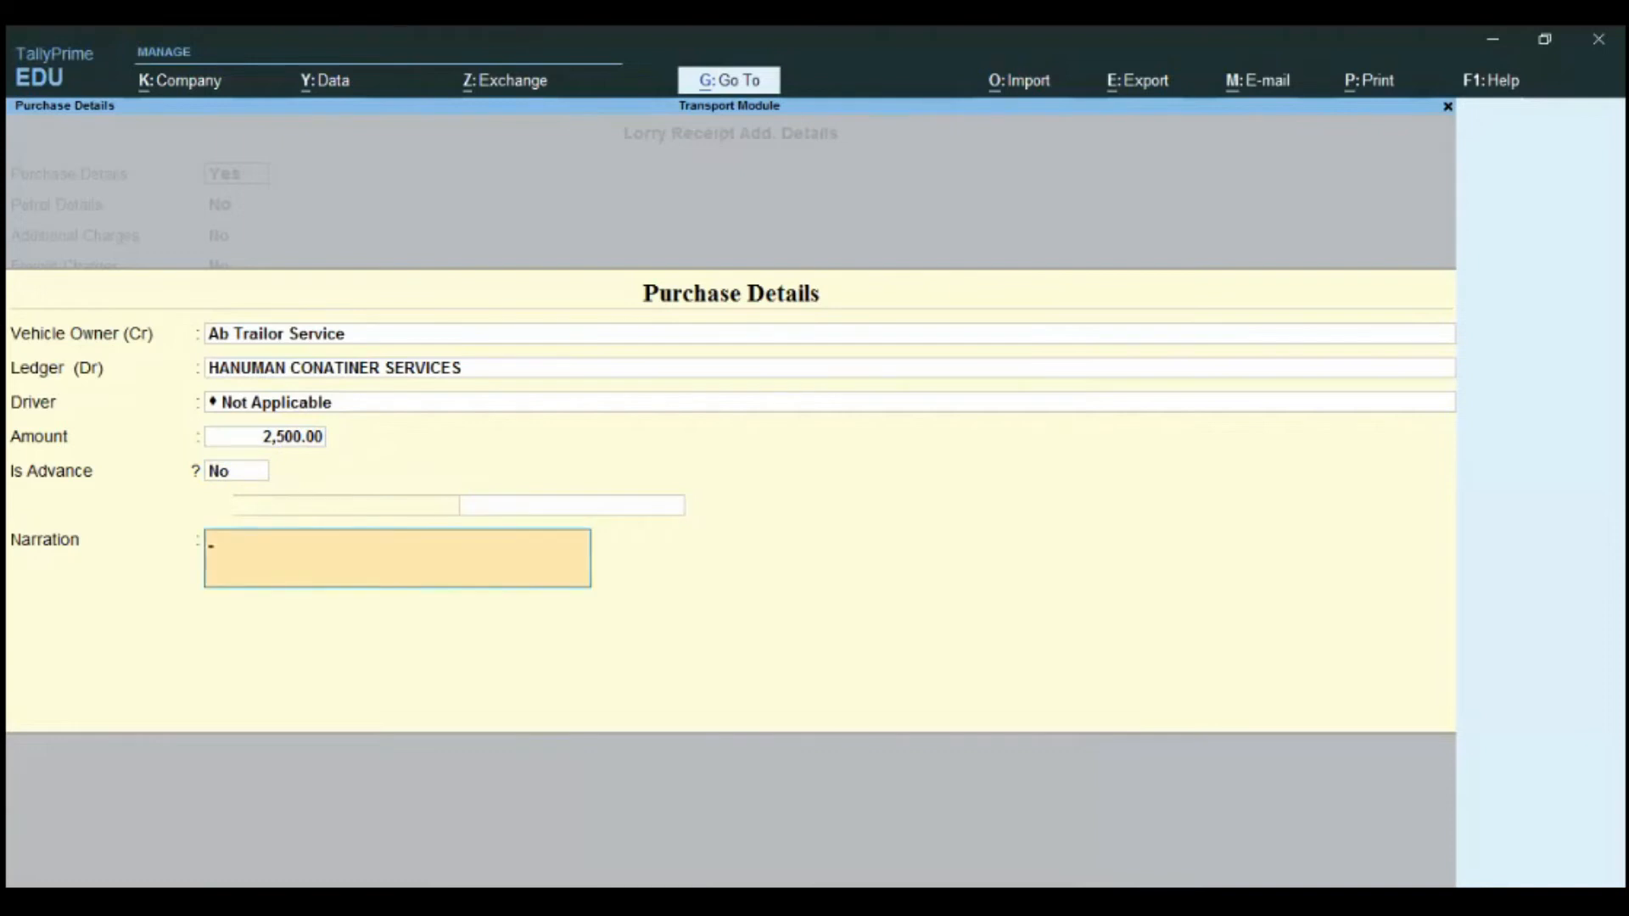
type("vehicle hire")
key("Return")
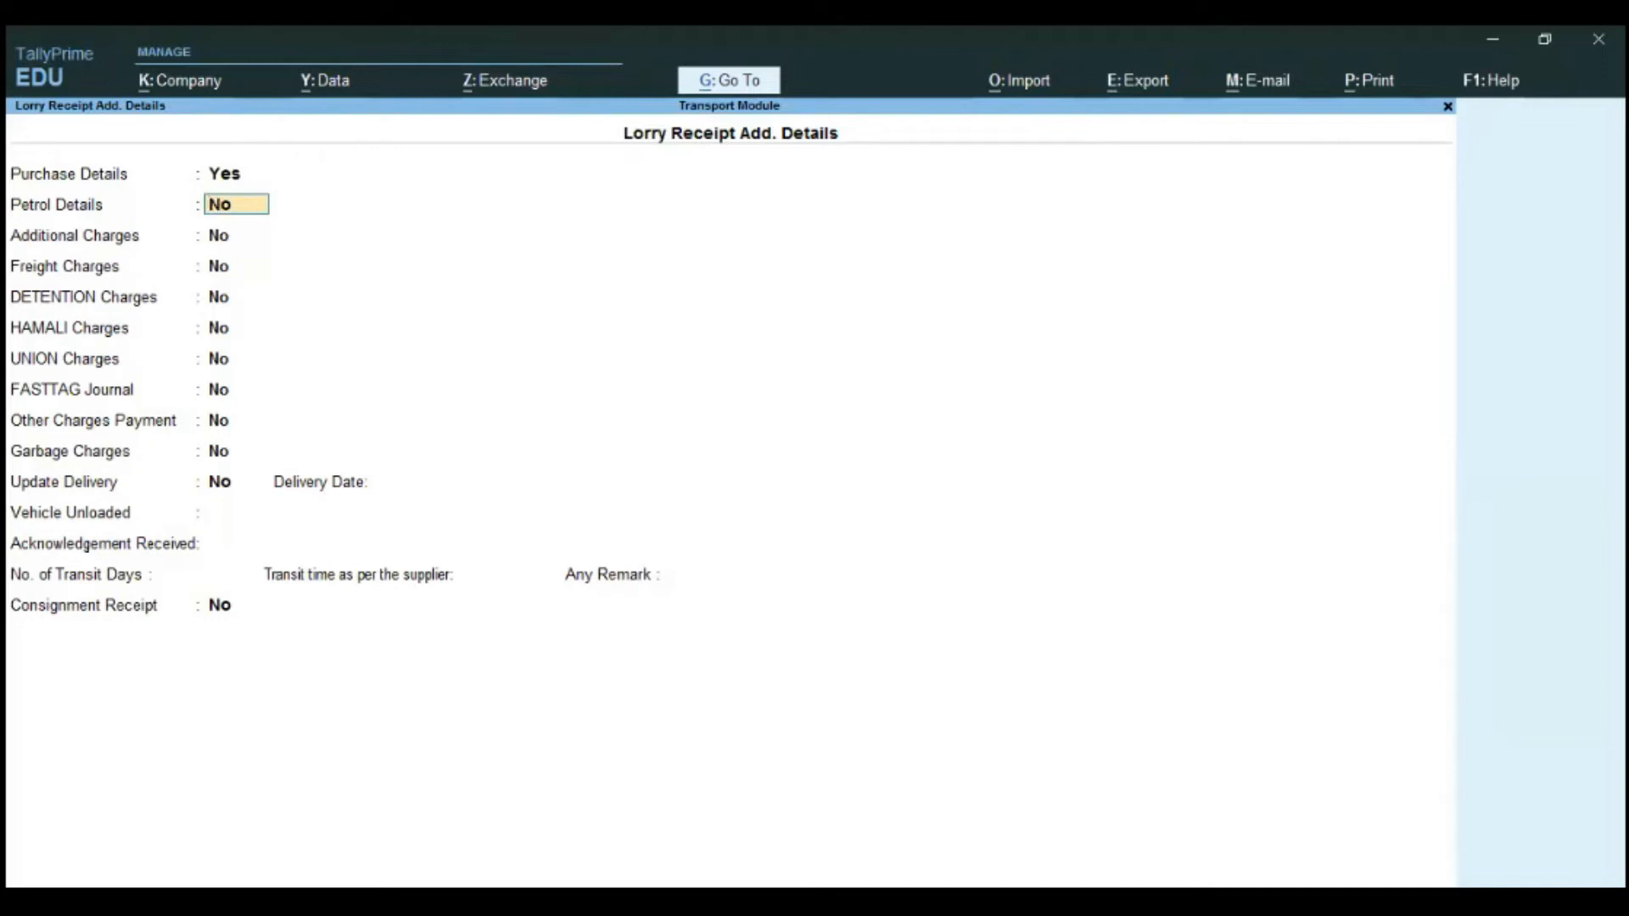
Set Petrol Details to Yes, with Hp as the credit ledger and A-3 CORPORATION as the debit ledger.
type("y")
key("Return")
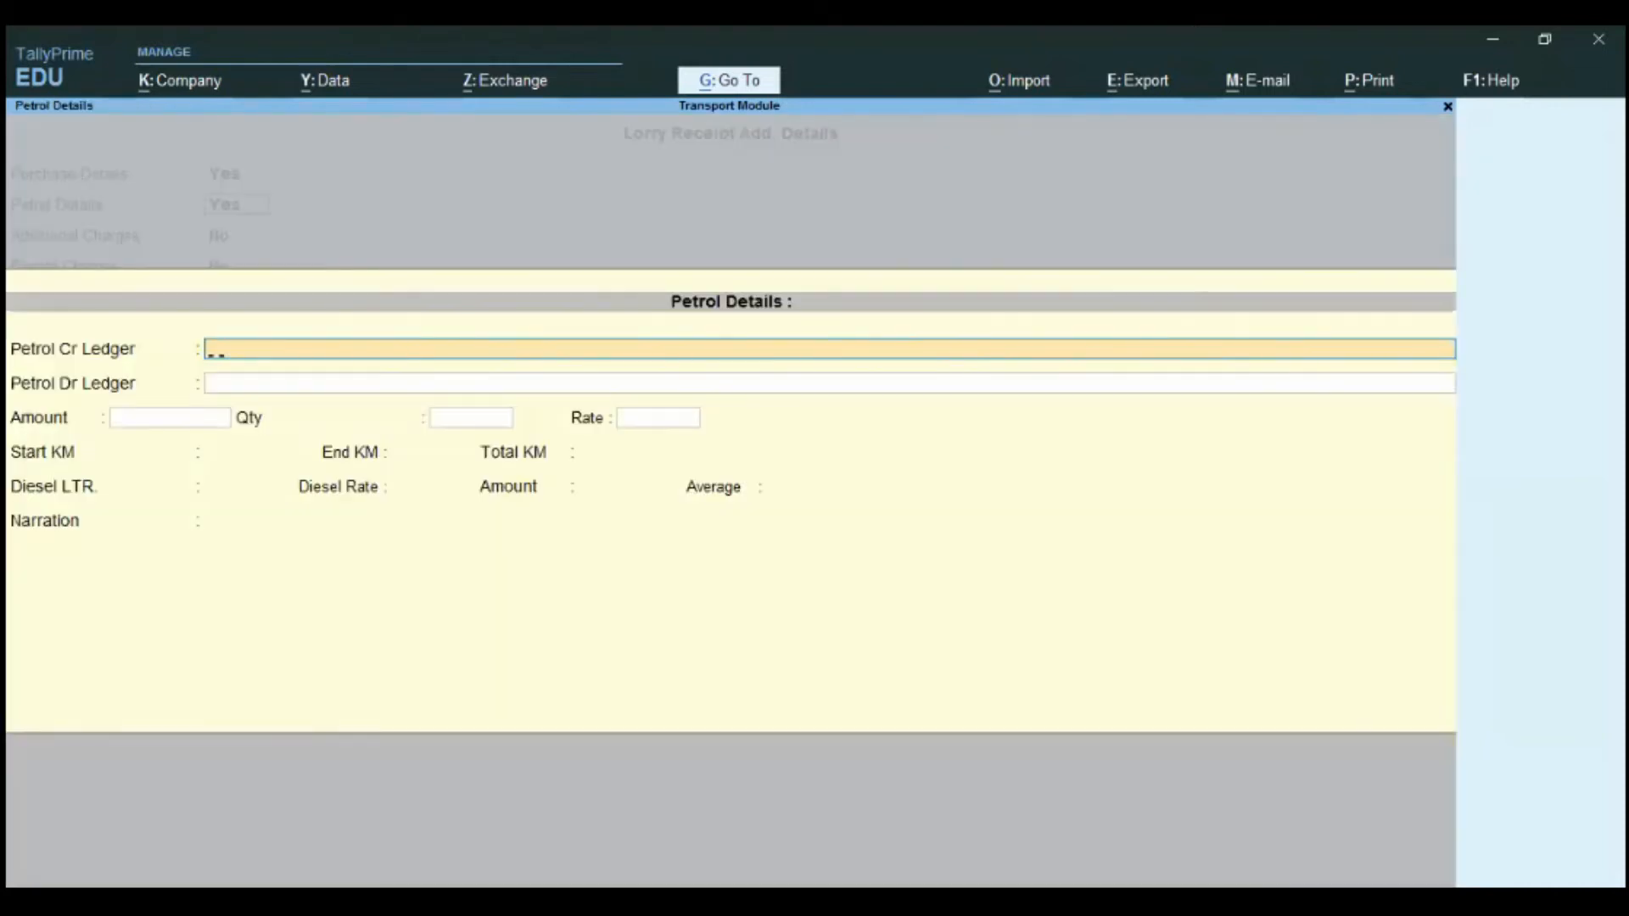
type("hp")
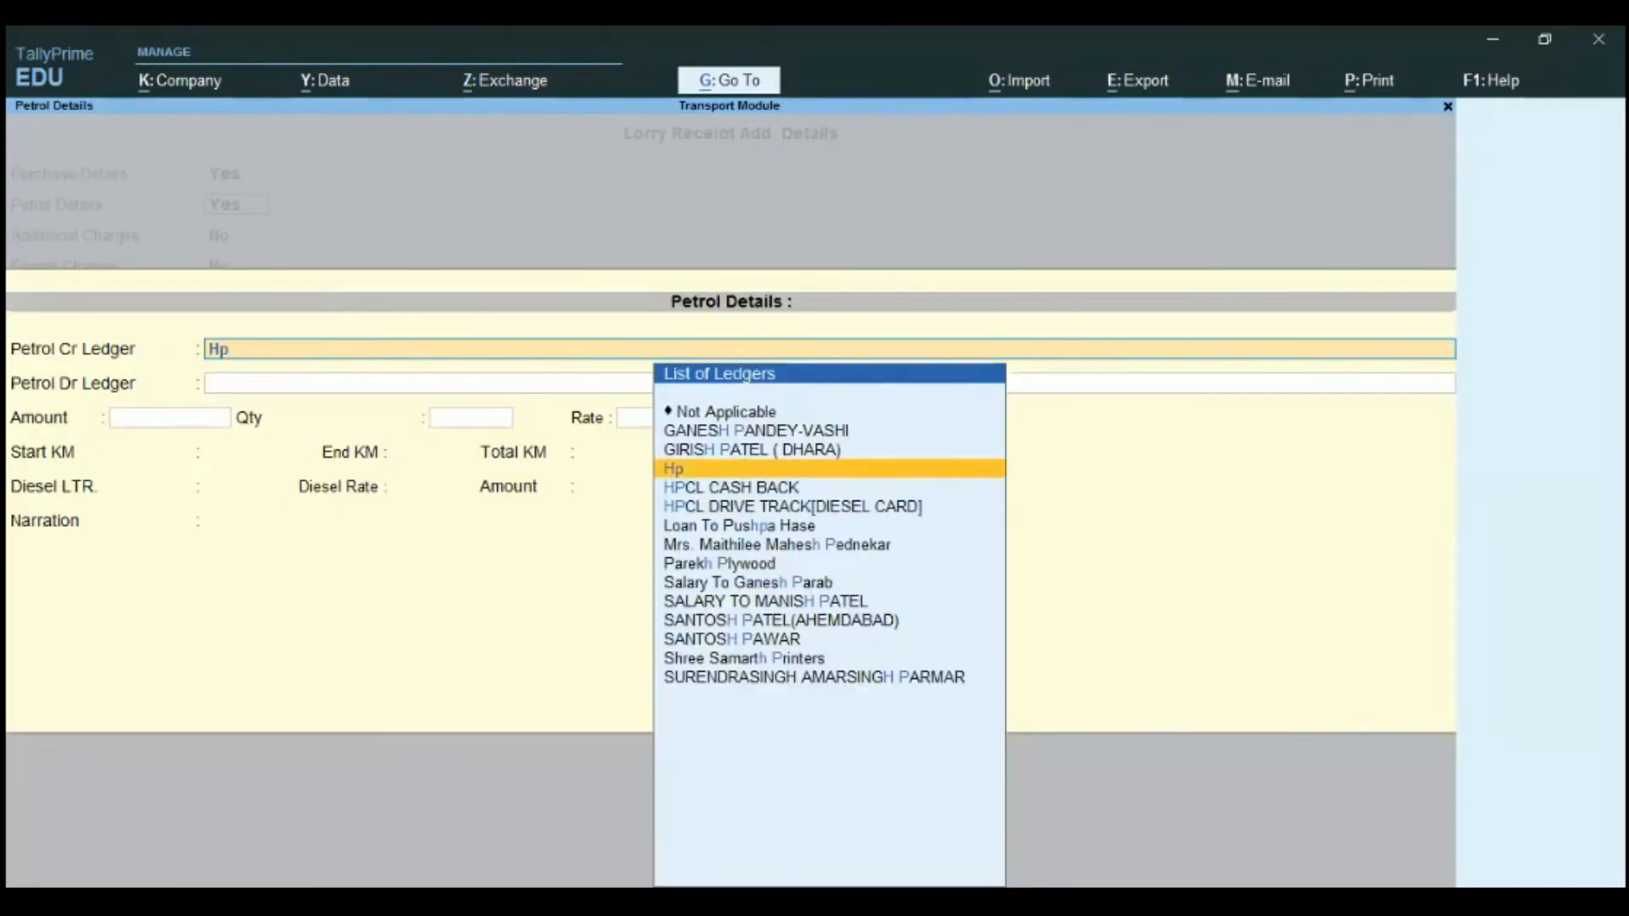
key("Return")
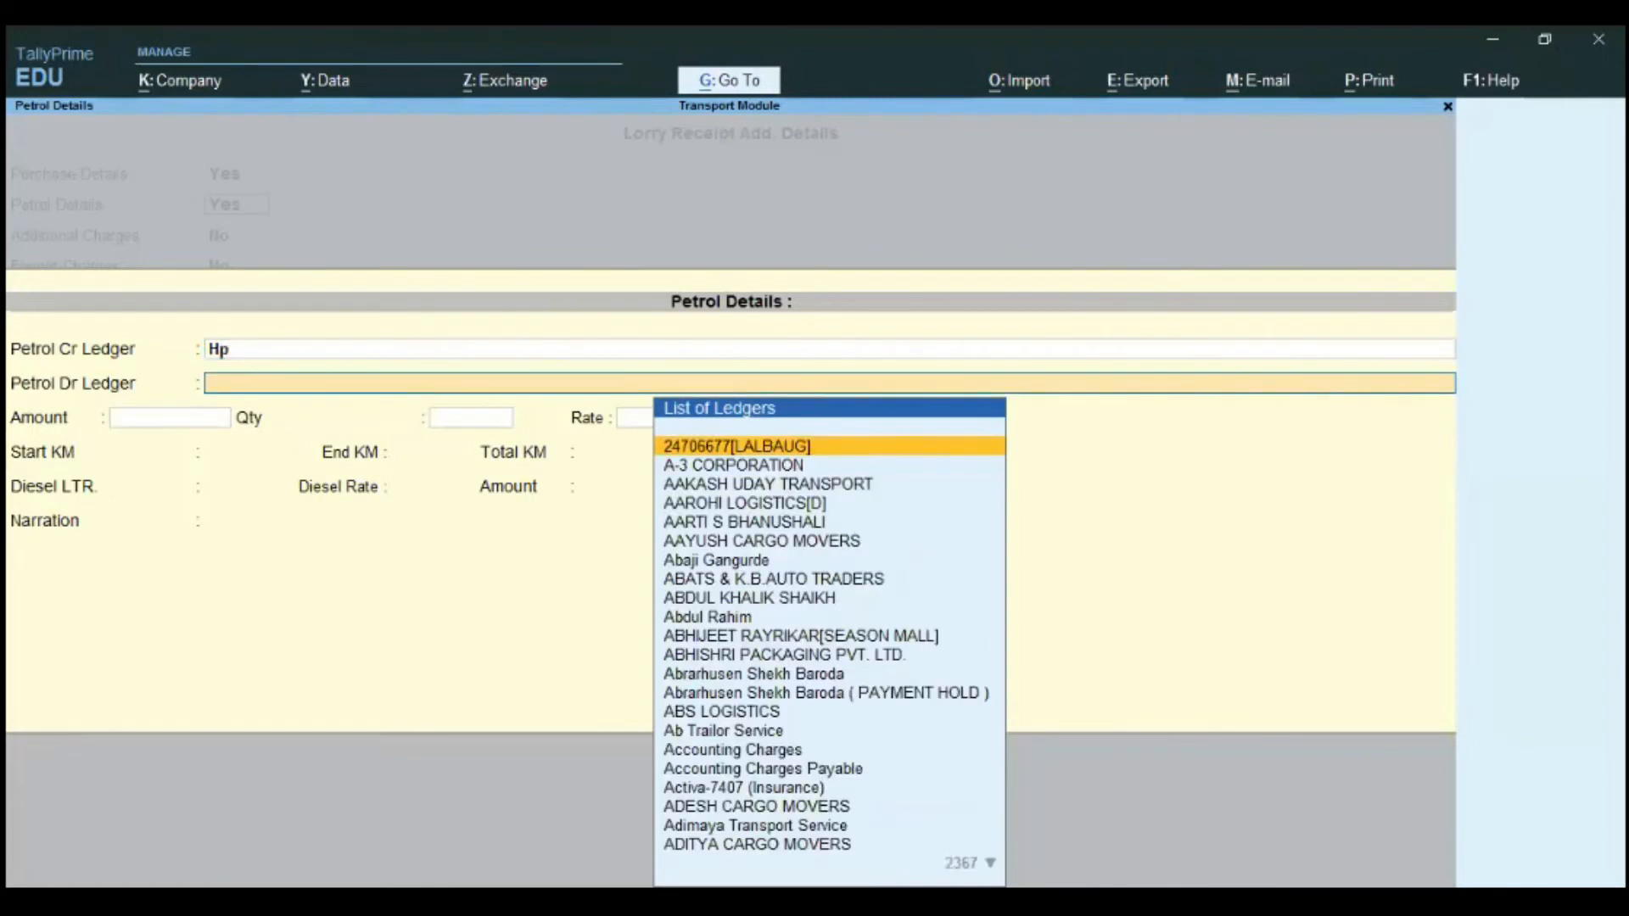
type("A")
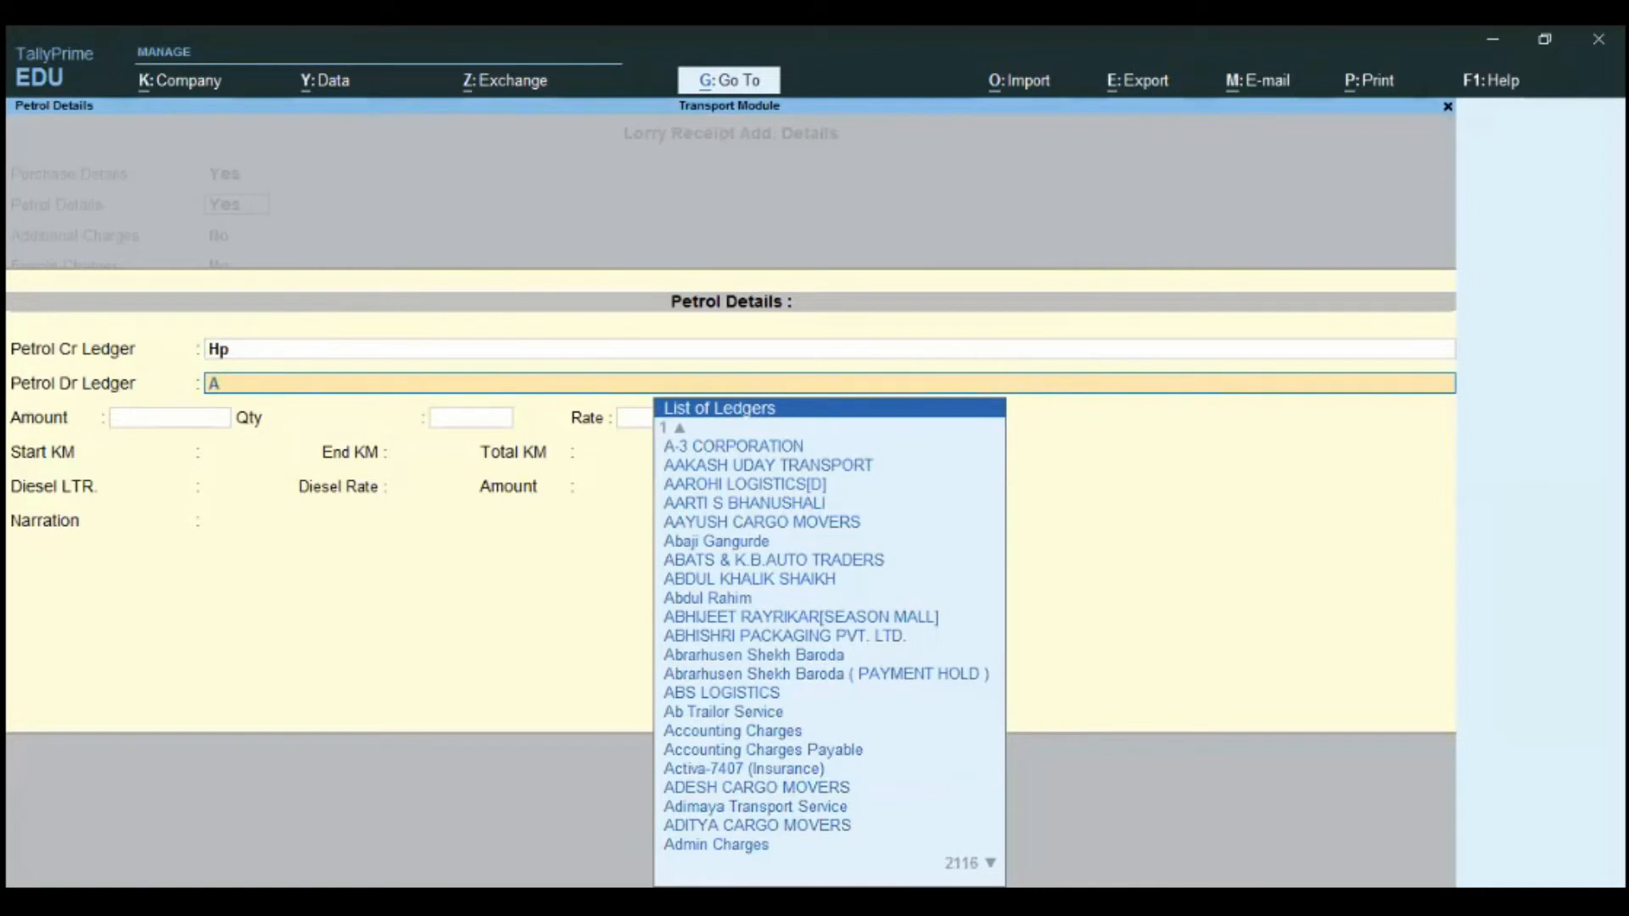
type("3")
key("Return")
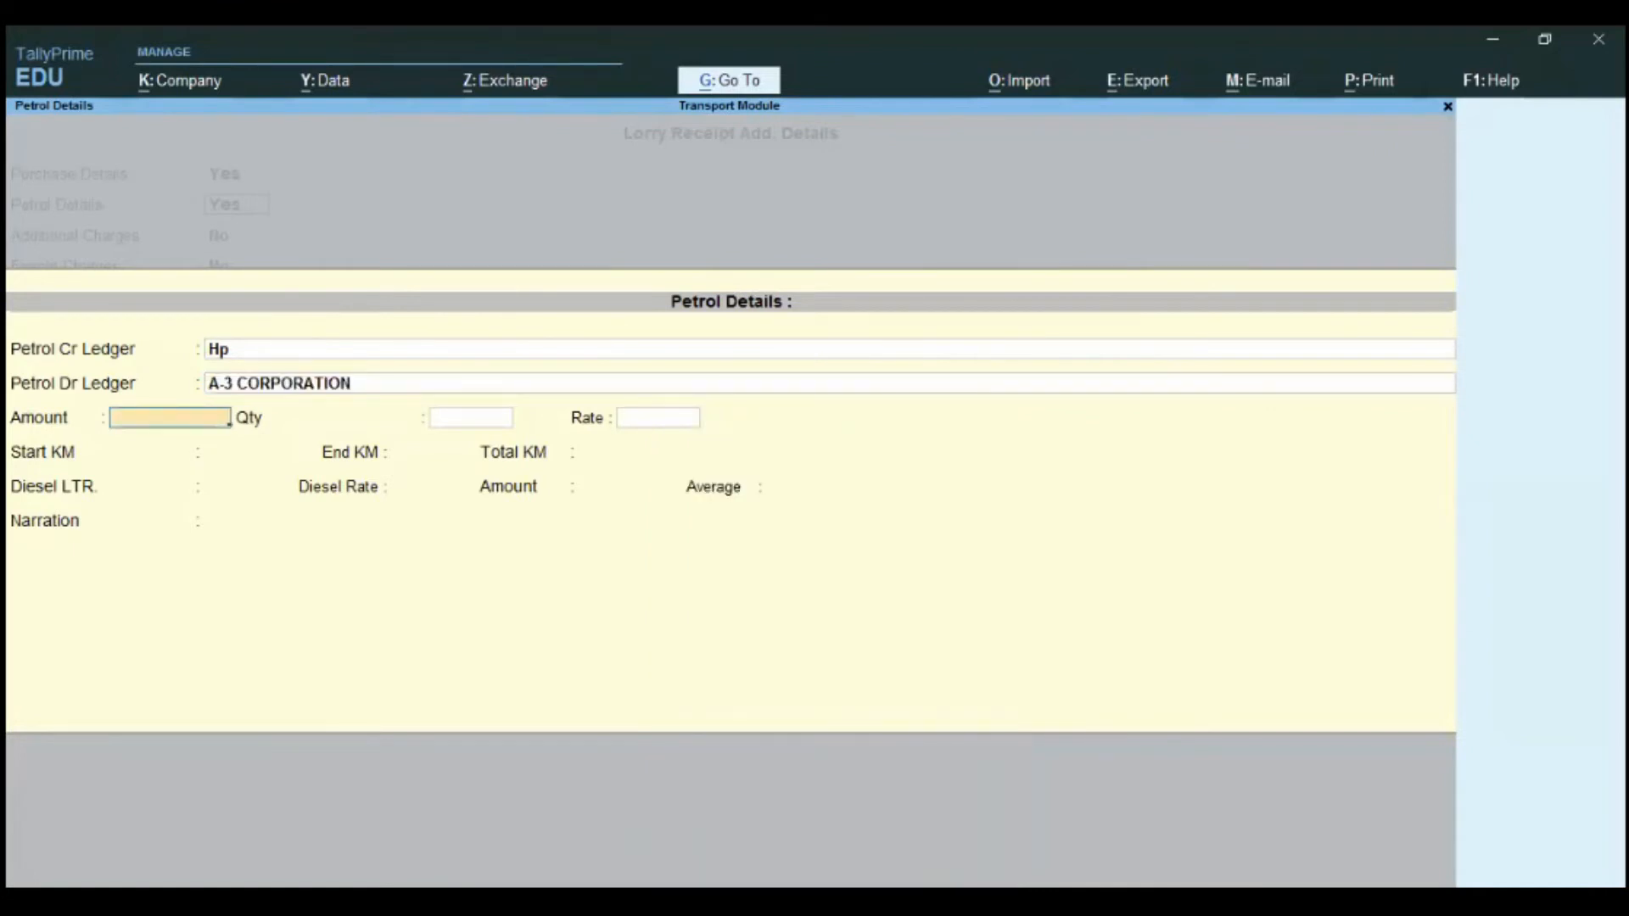
Enter a petrol amount of 1,000 with quantity 10 and rate 100.
type("1000")
key("Return")
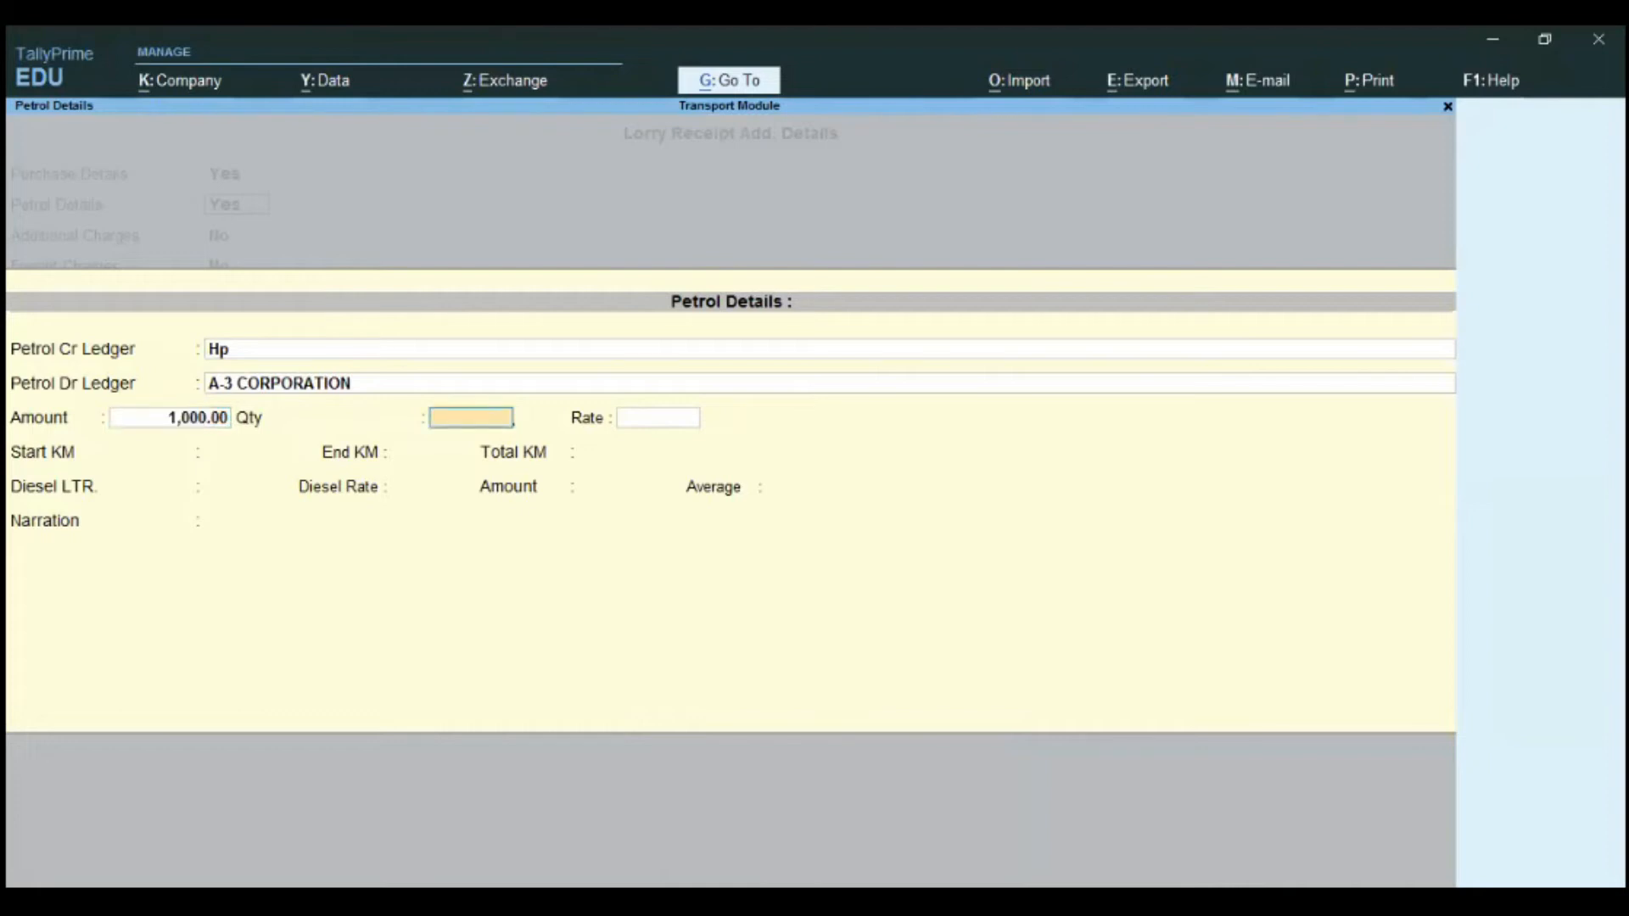
type("10")
key("Return")
type("100")
key("Return")
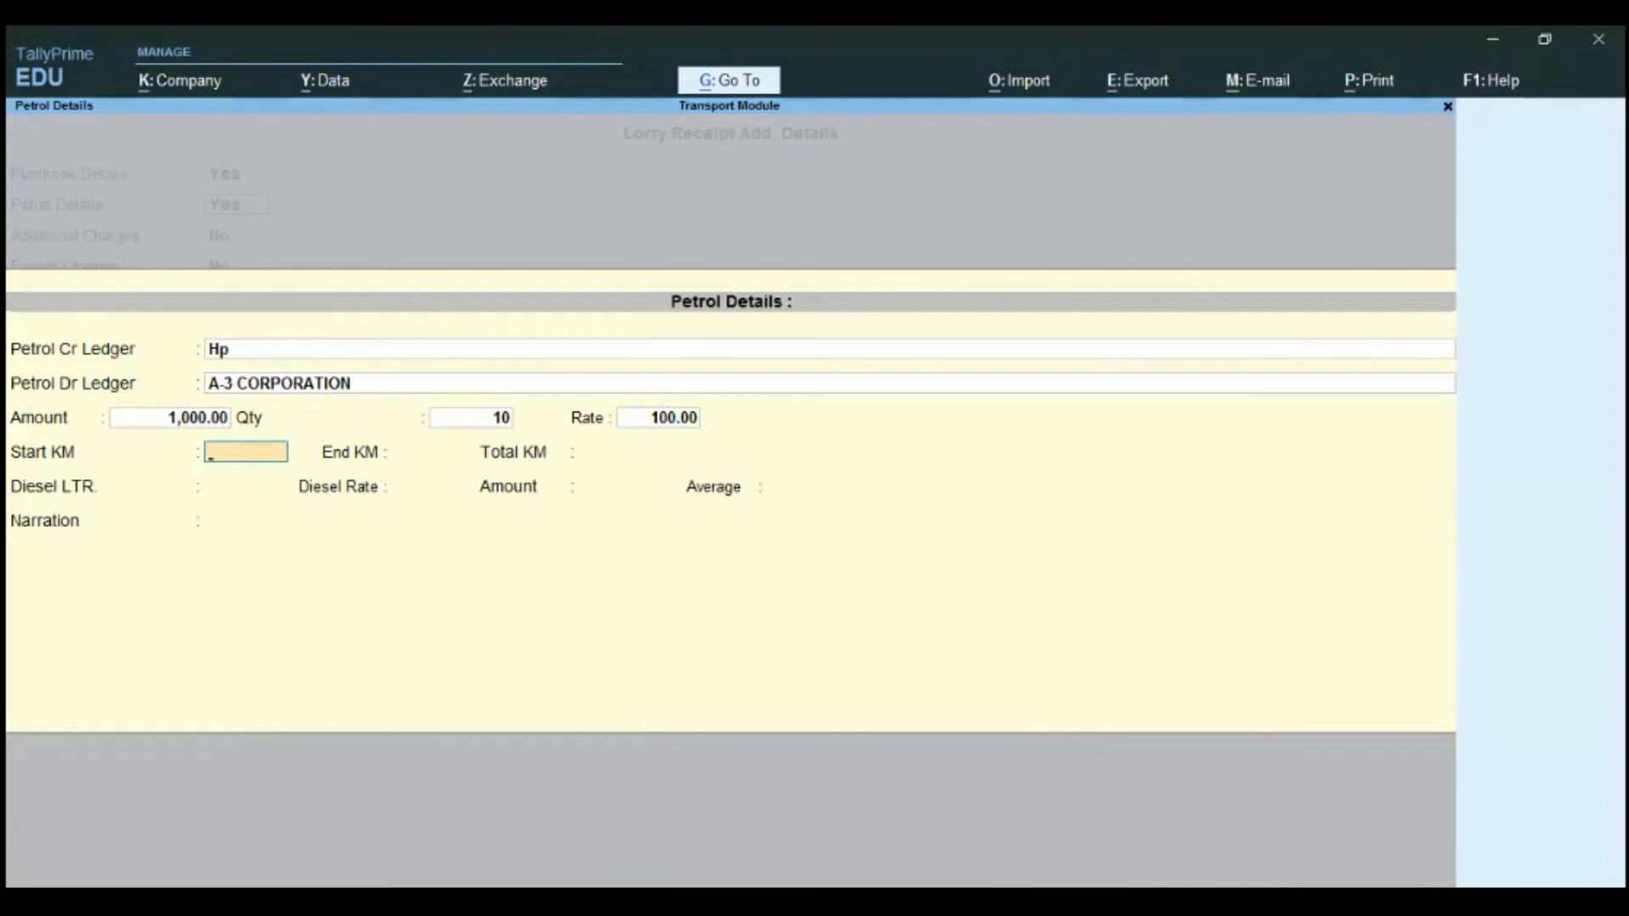
Enter 100 as the Start KM and 150 as the End KM, accepting the calculated total.
type("100")
key("Return")
type("150")
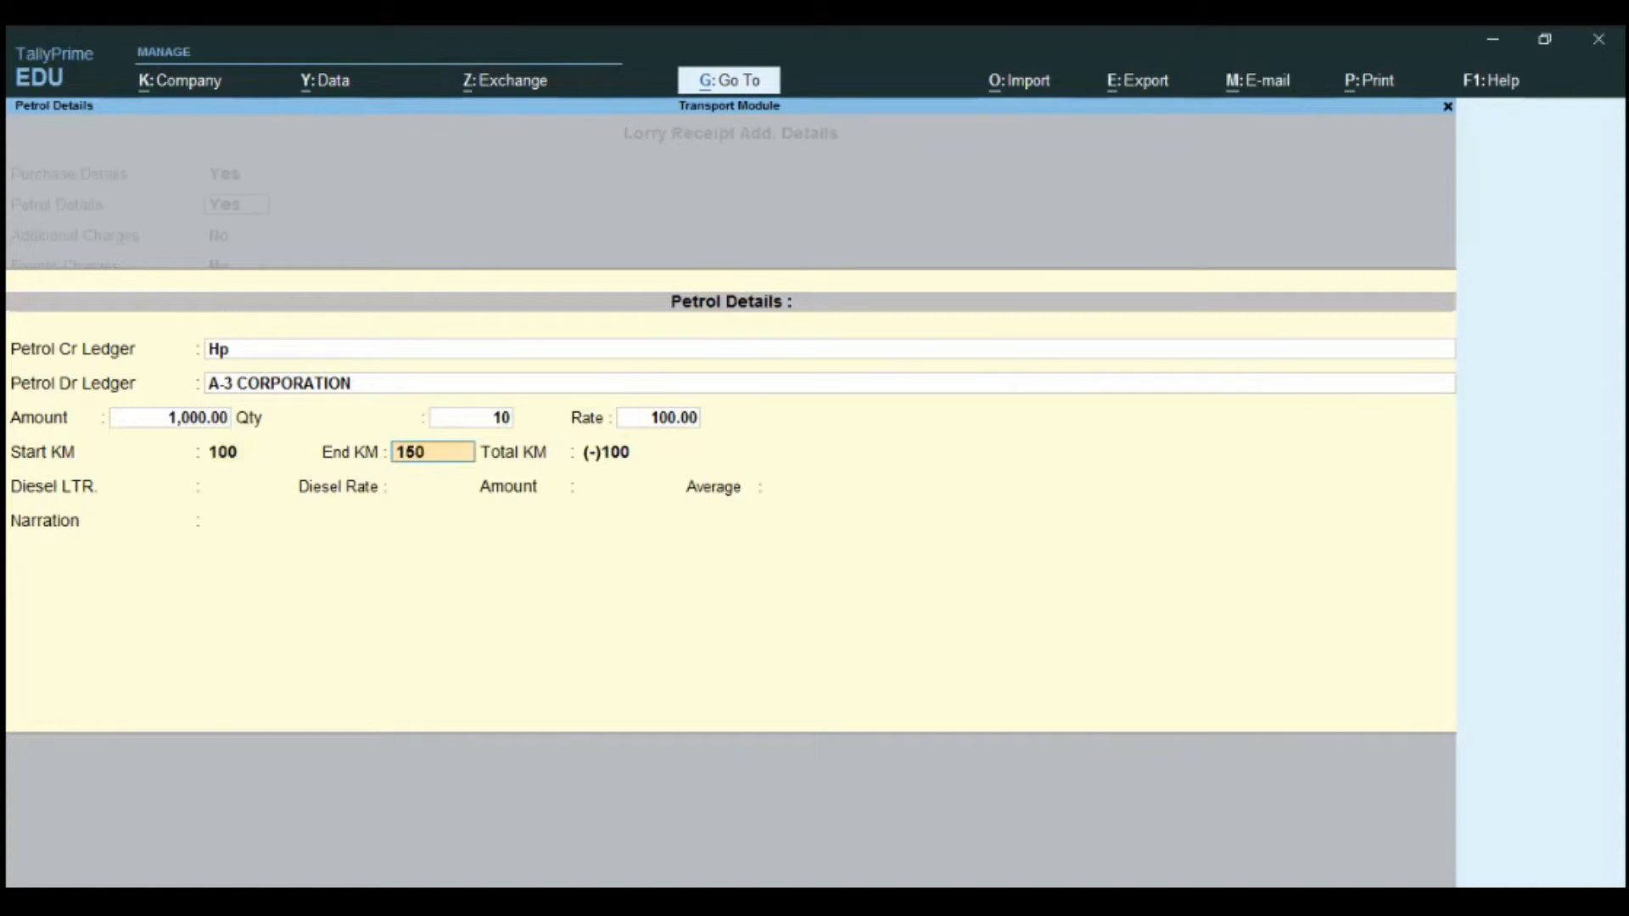
key("Return")
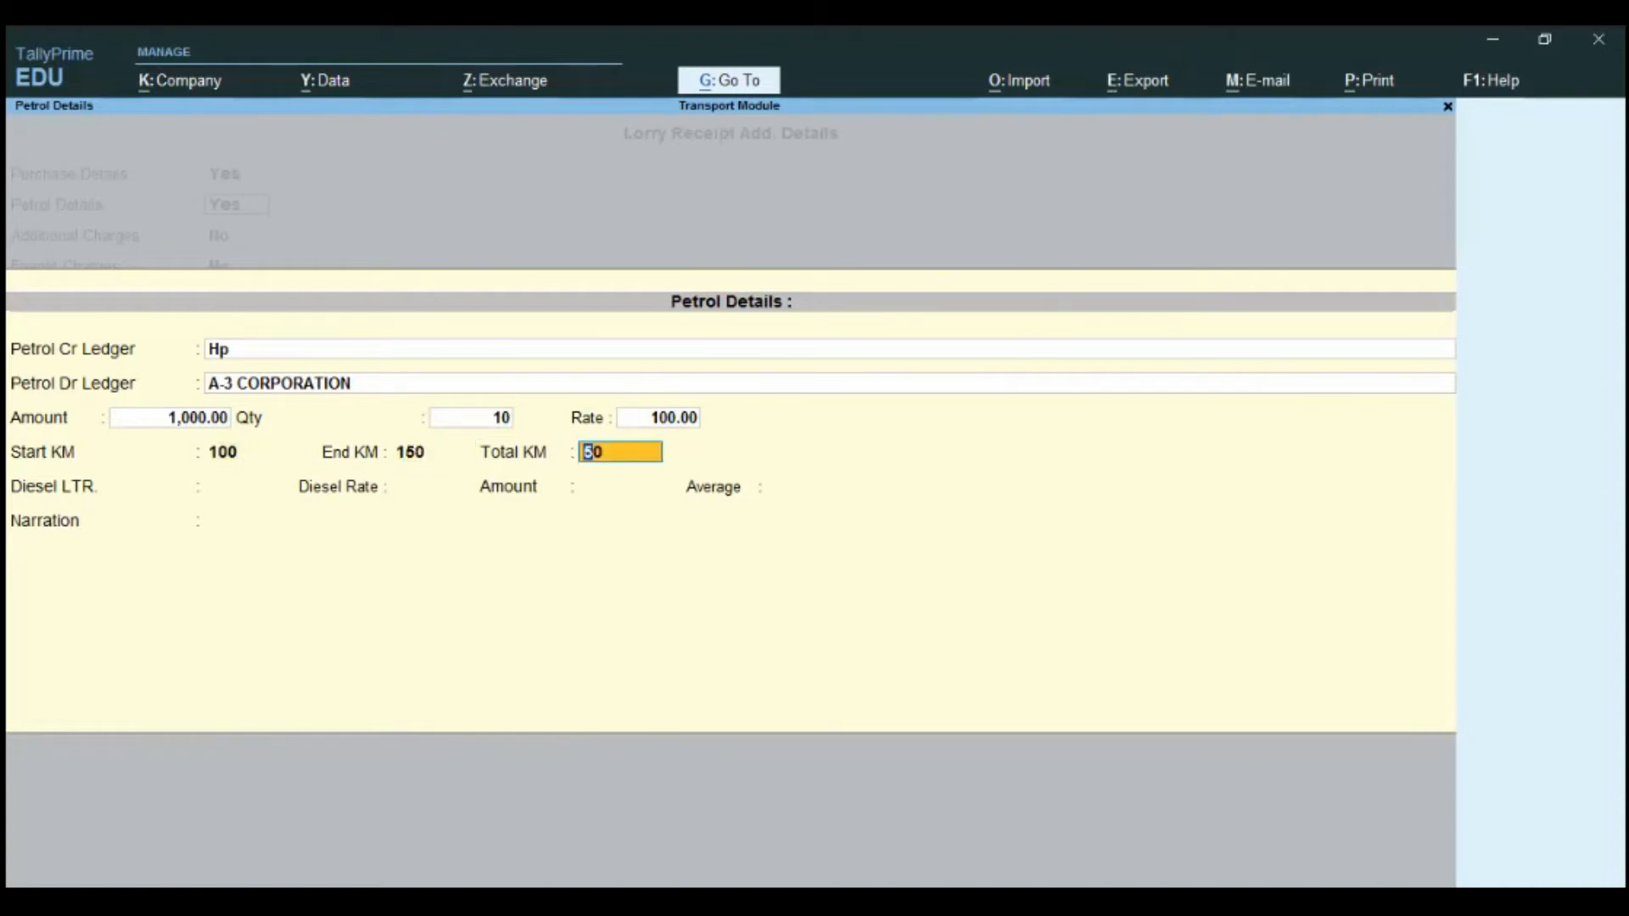
key("Return")
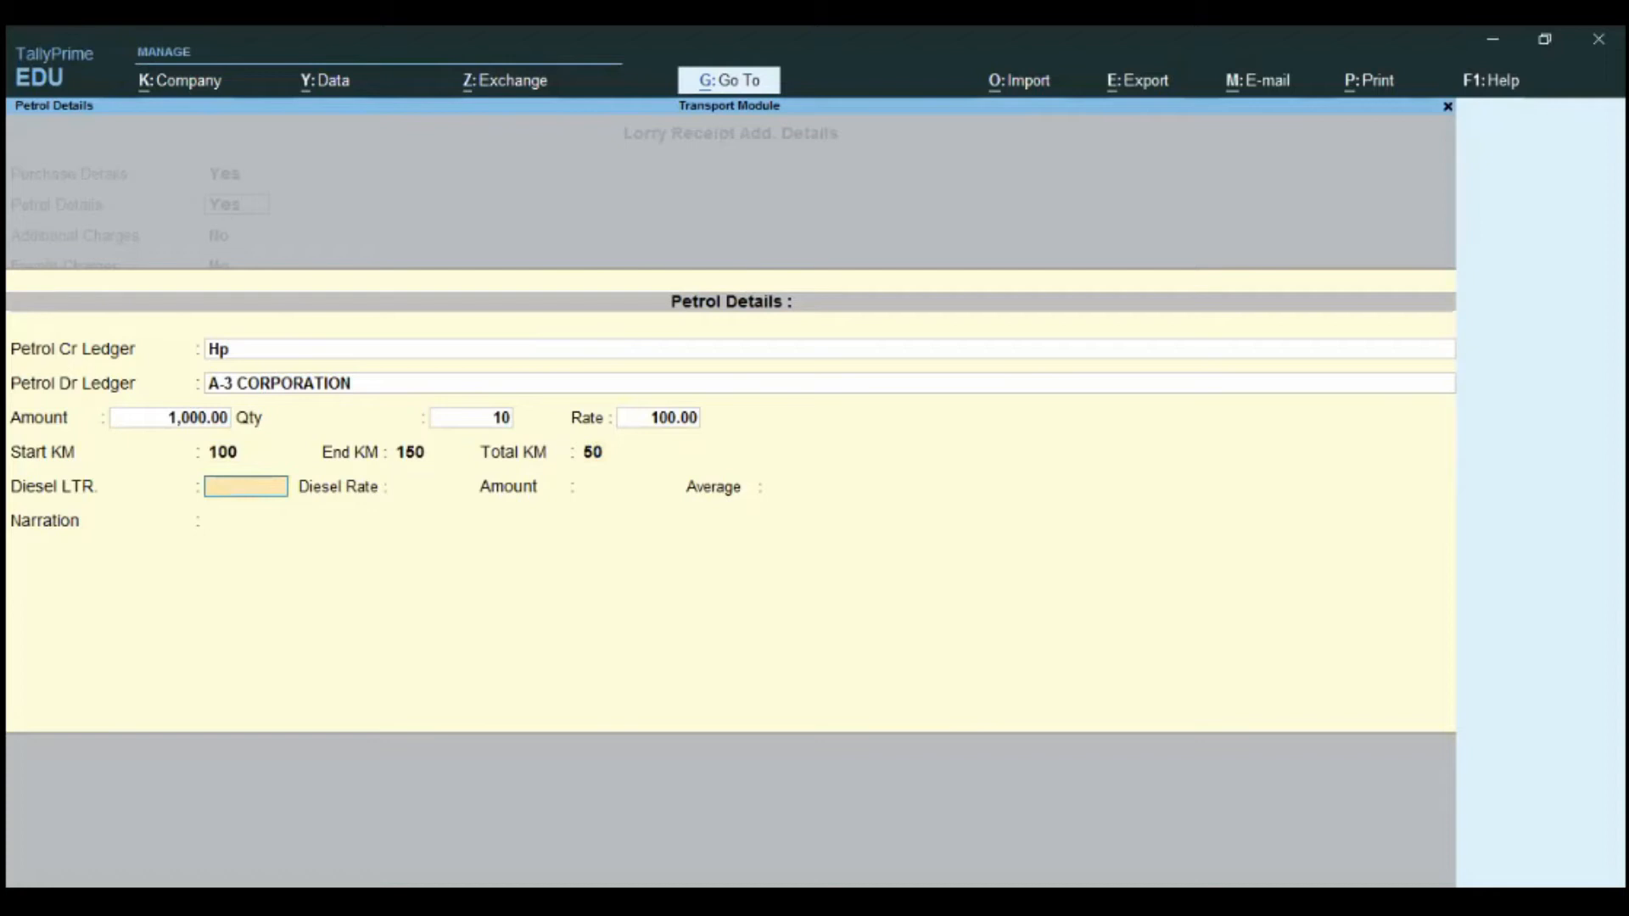
Enter 10 diesel litres at a diesel rate of 100 and complete the petrol details.
type("10")
key("Return")
type("100")
key("Return")
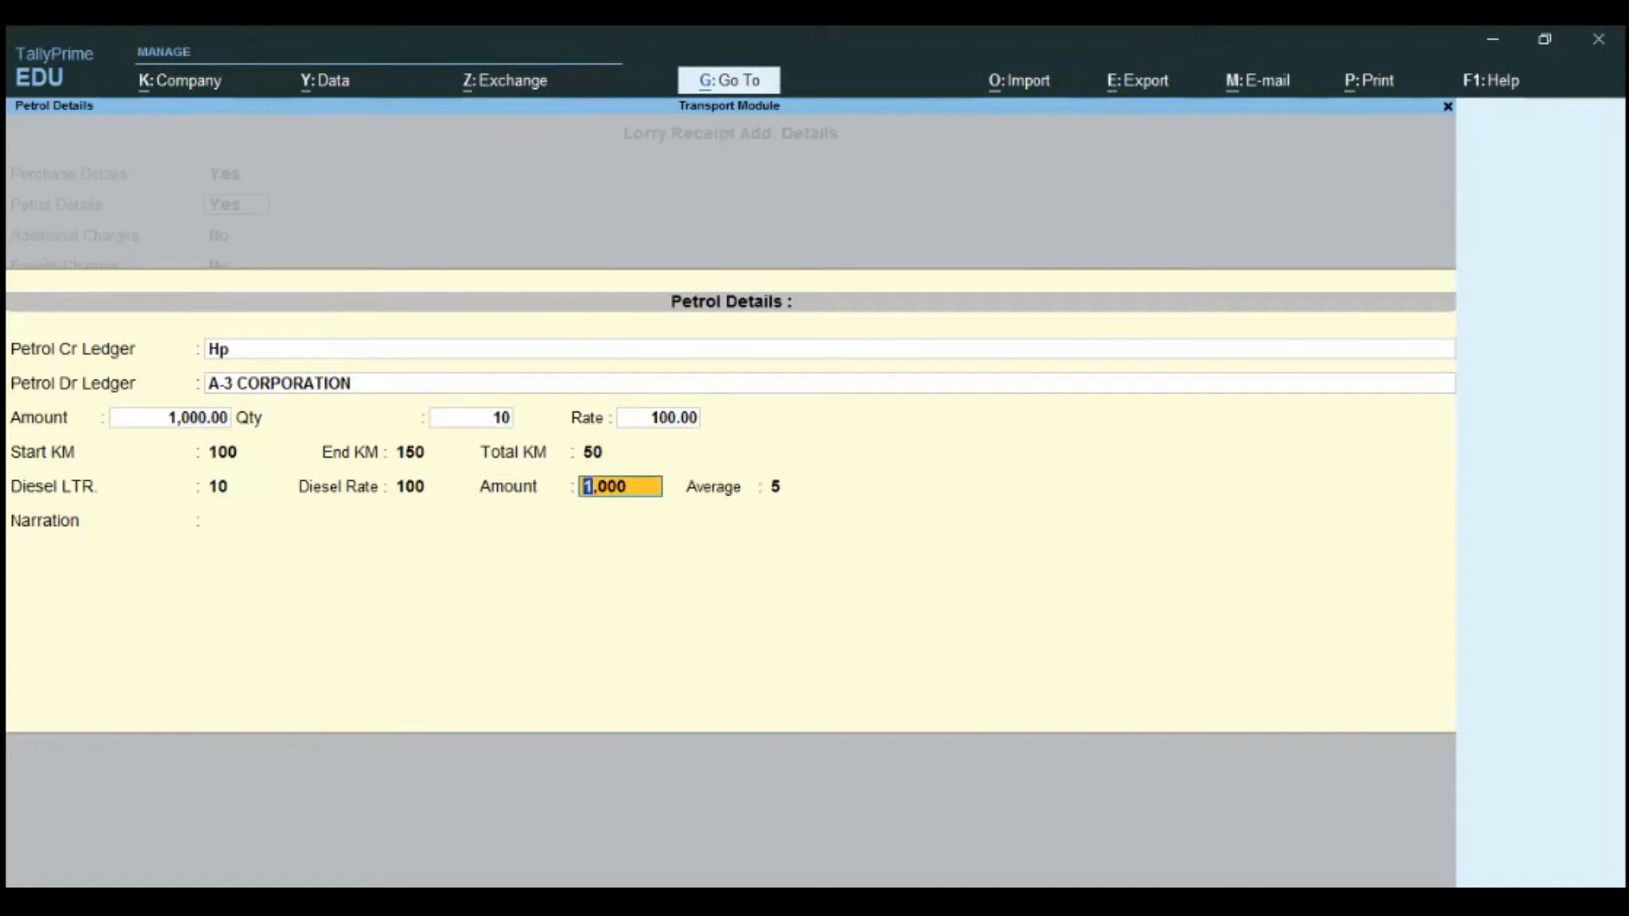
key("Return")
key("Return")
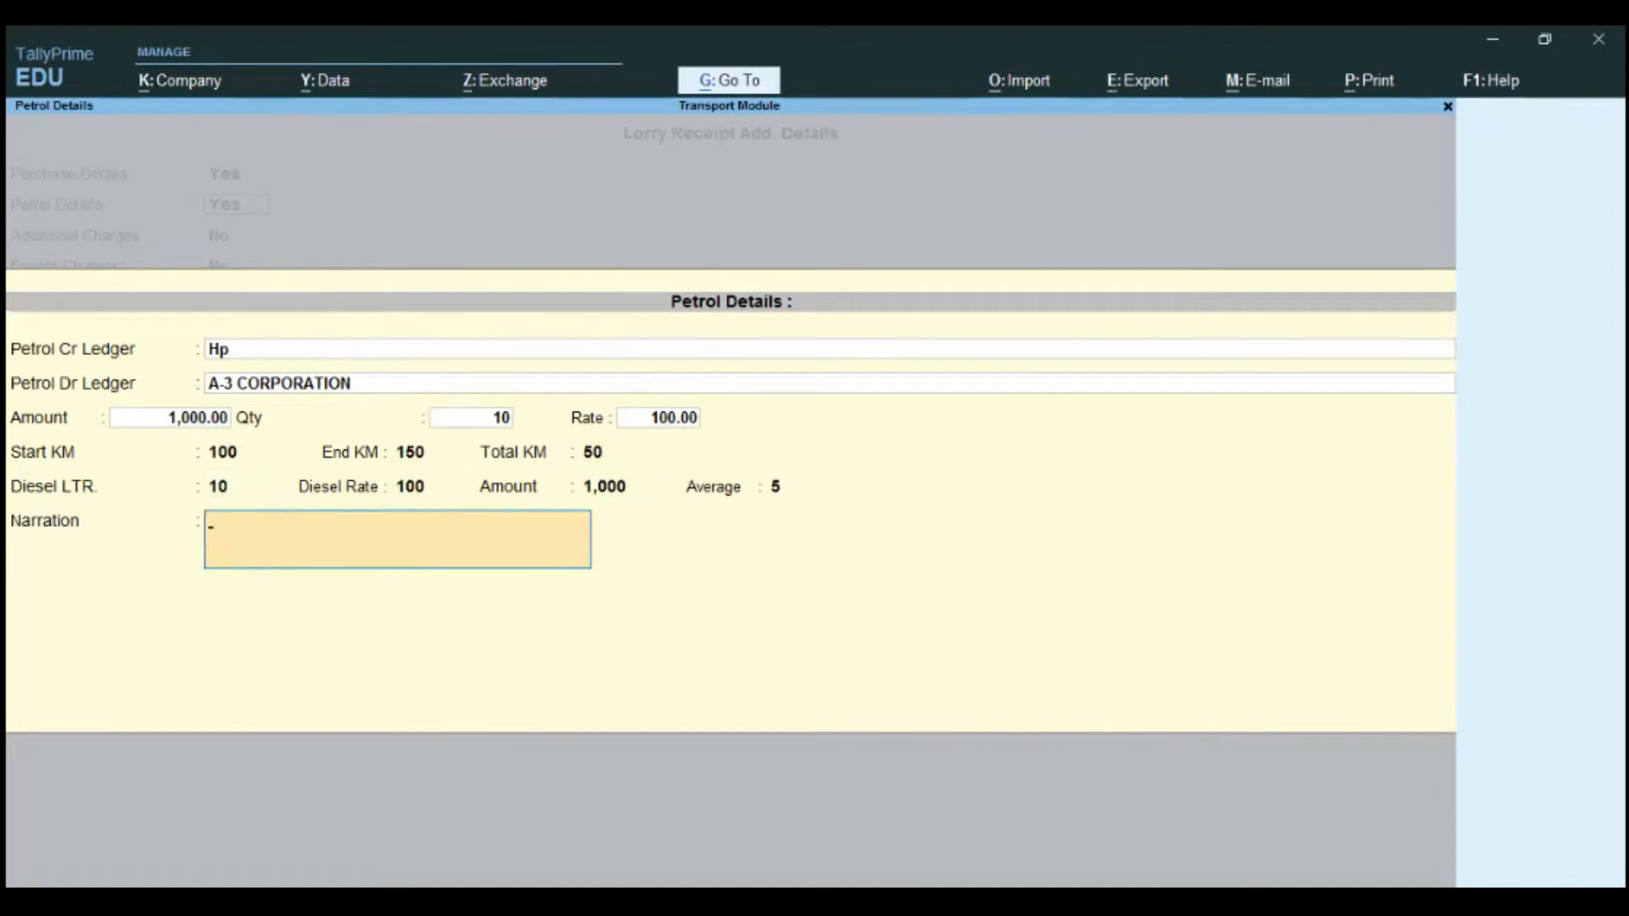
key("Return")
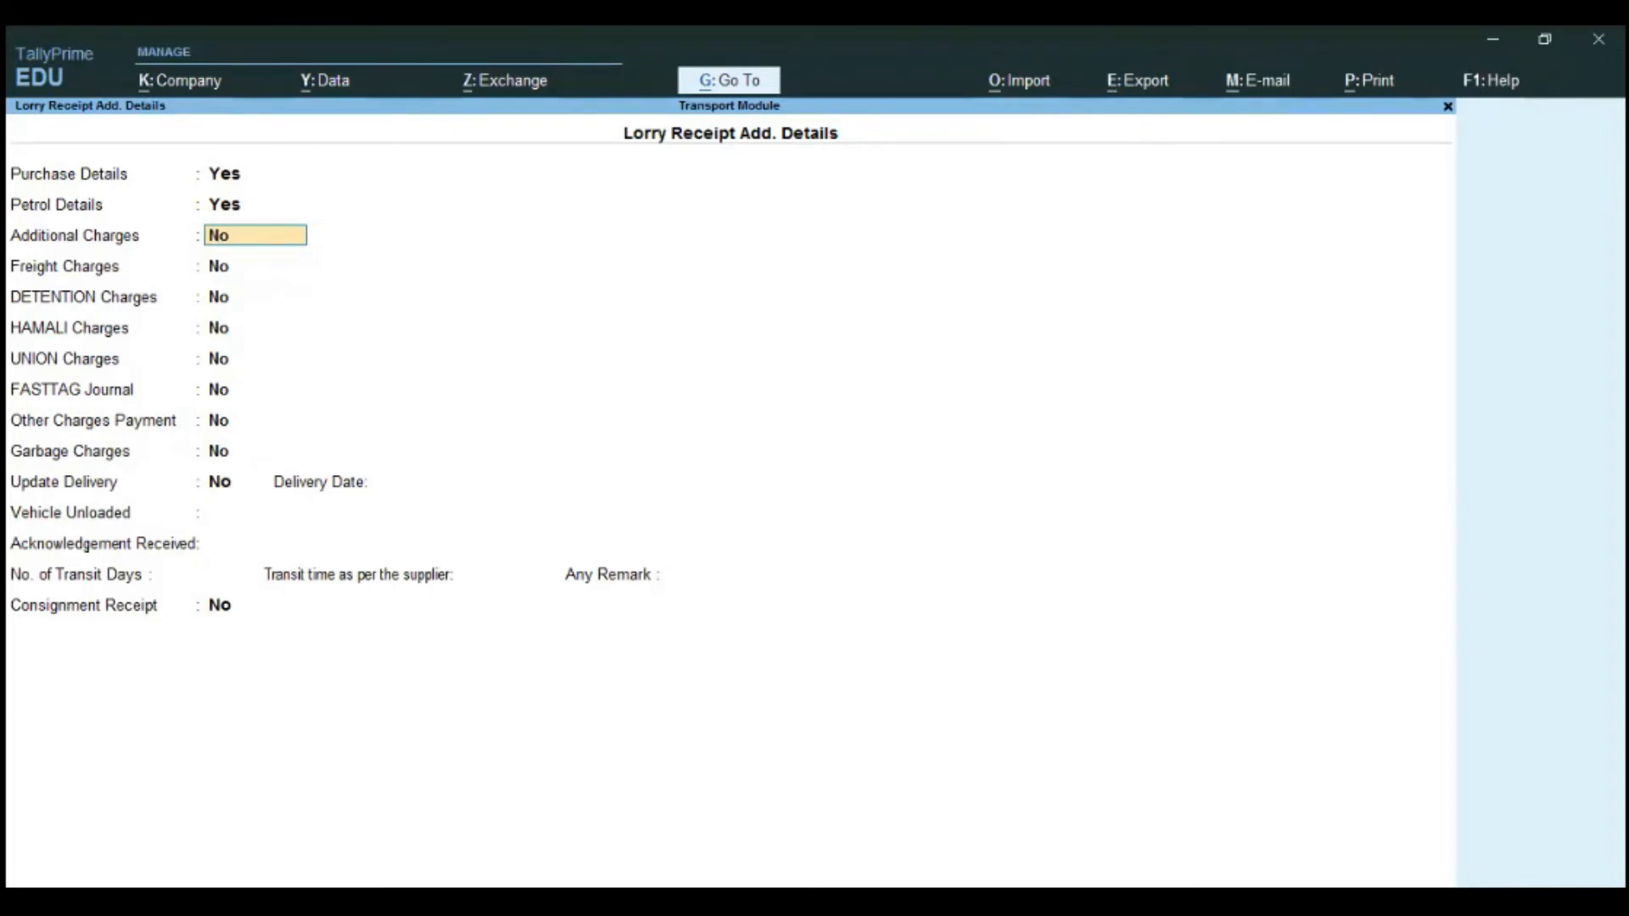
type("y")
key("Return")
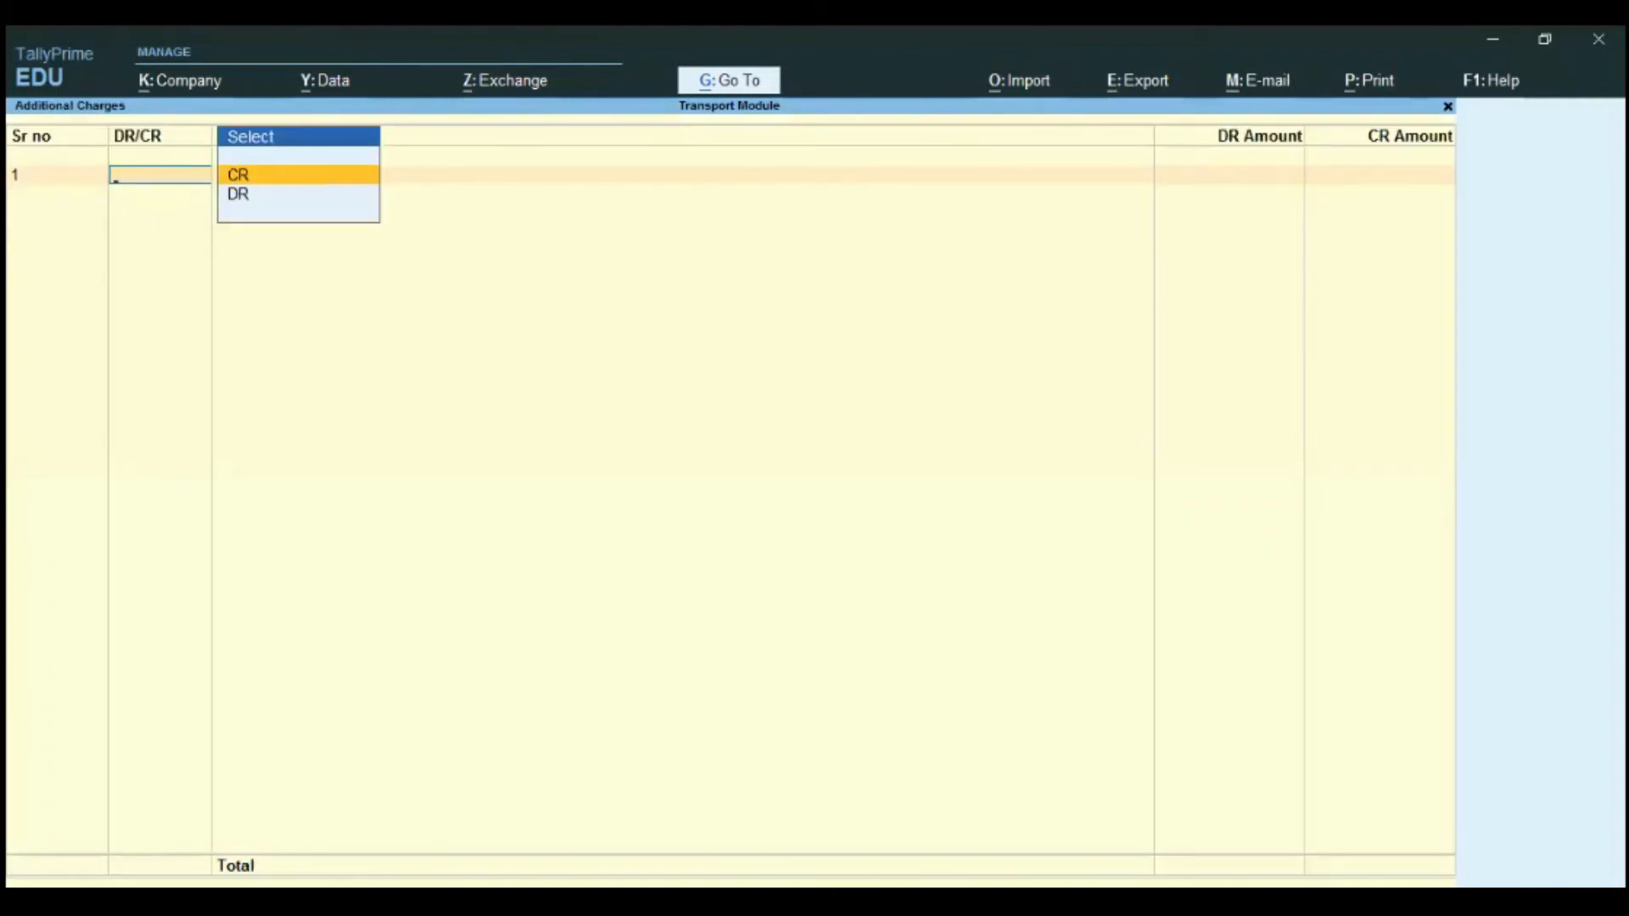
key("Escape")
Set Additional Charges to No and Freight Charges to Yes, with a CR line of 500 for the Cash ledger.
type("n")
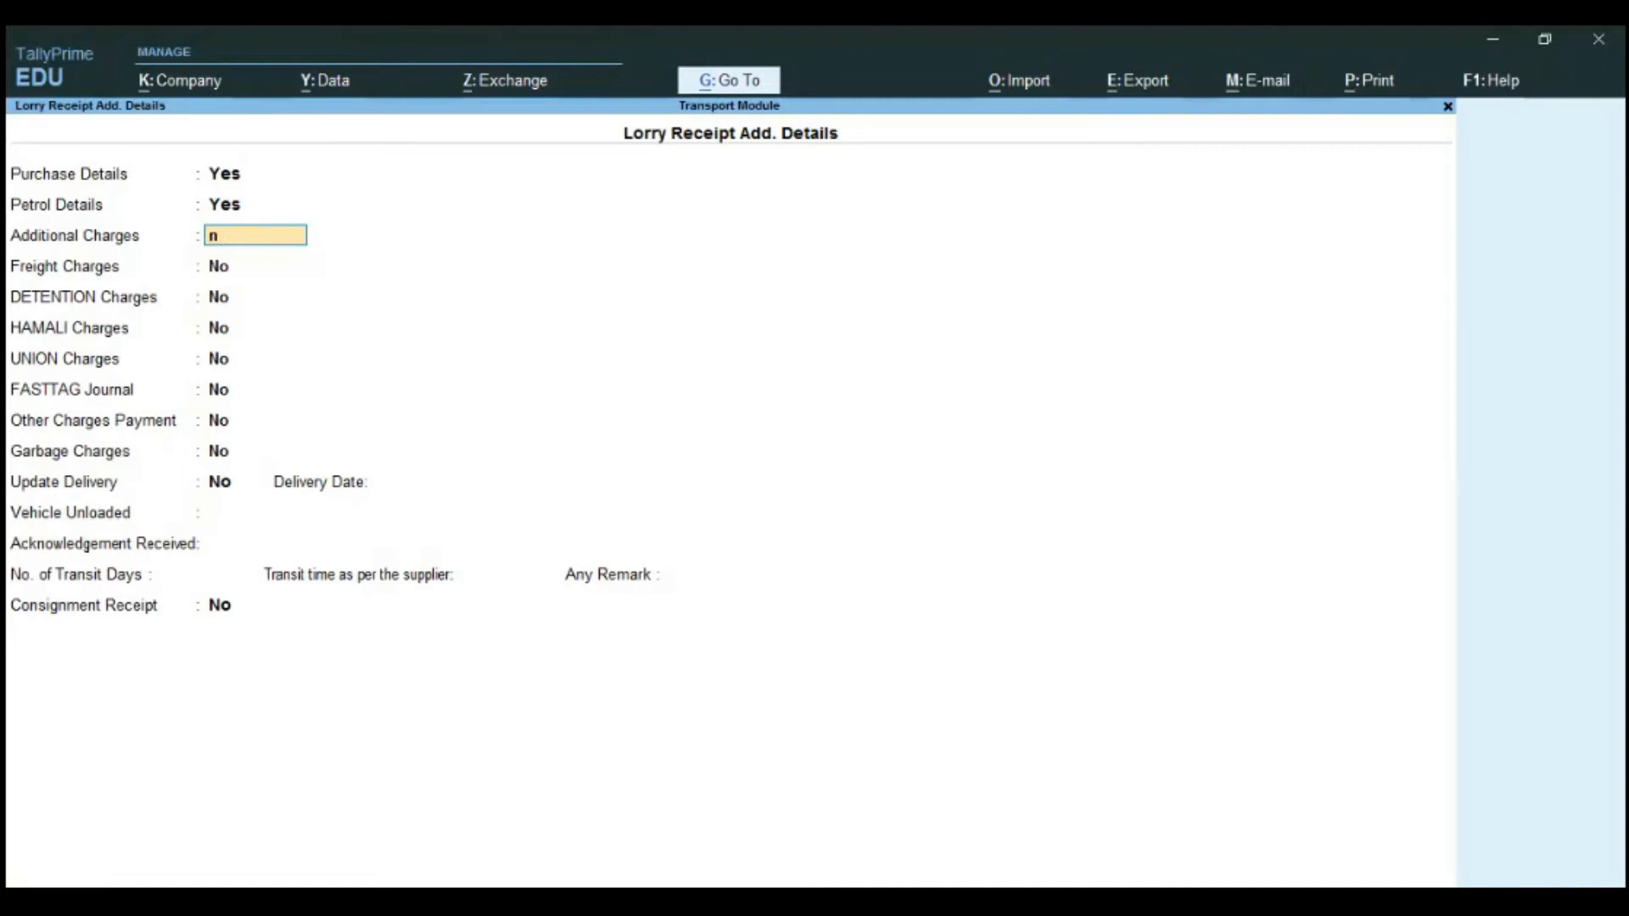
key("Return")
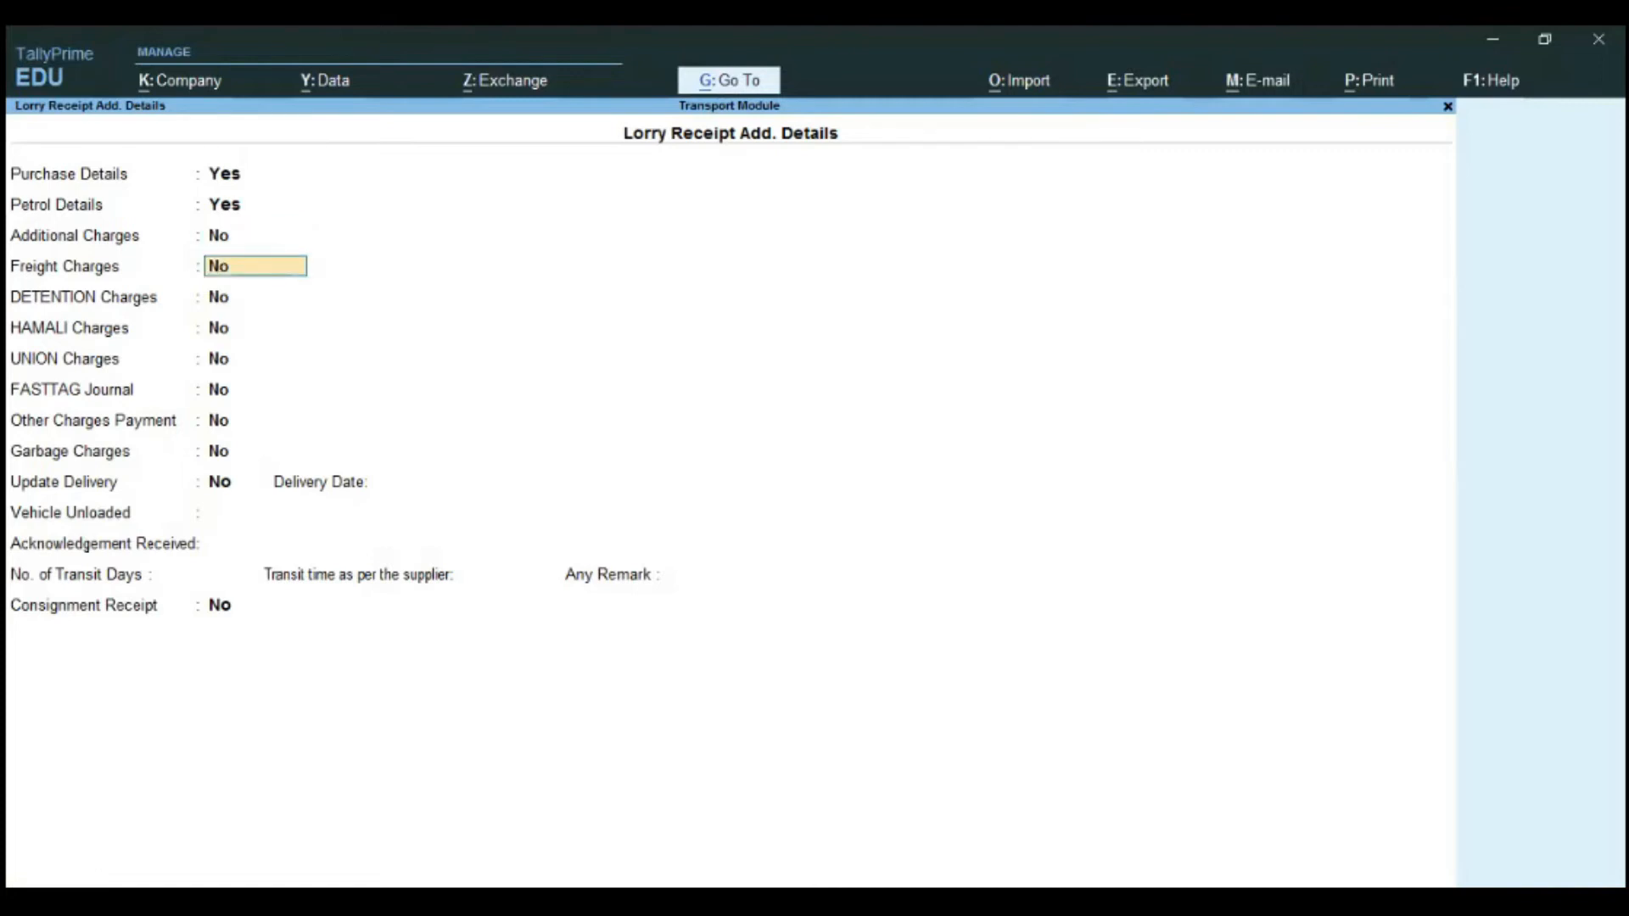
type("y")
key("Return")
key("Return")
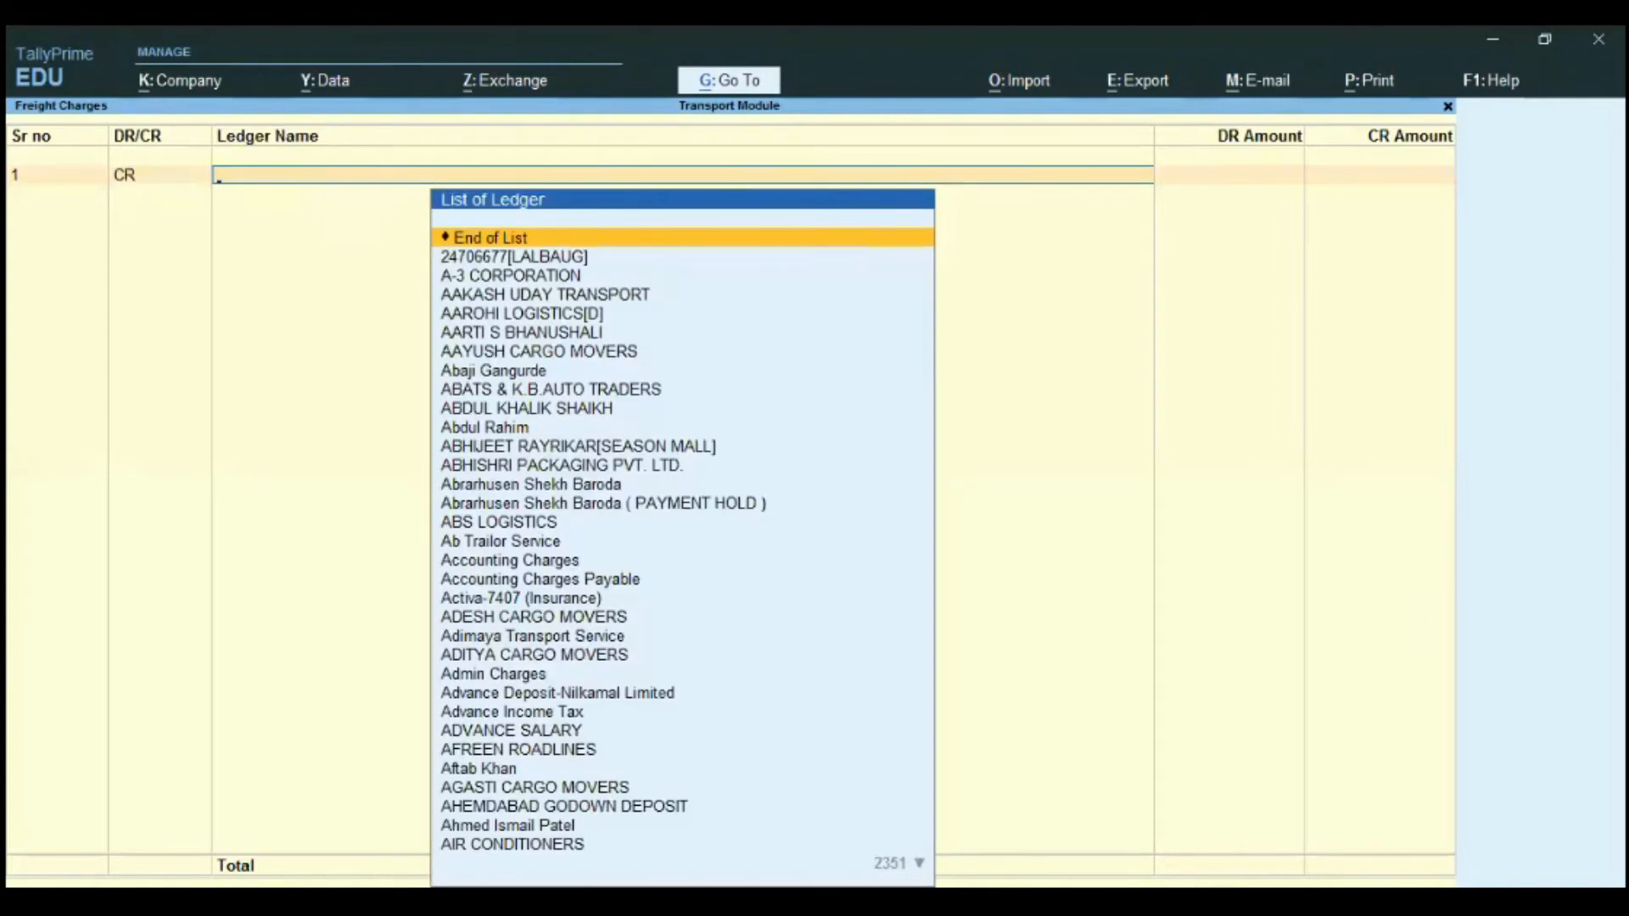
type("cash")
key("Return")
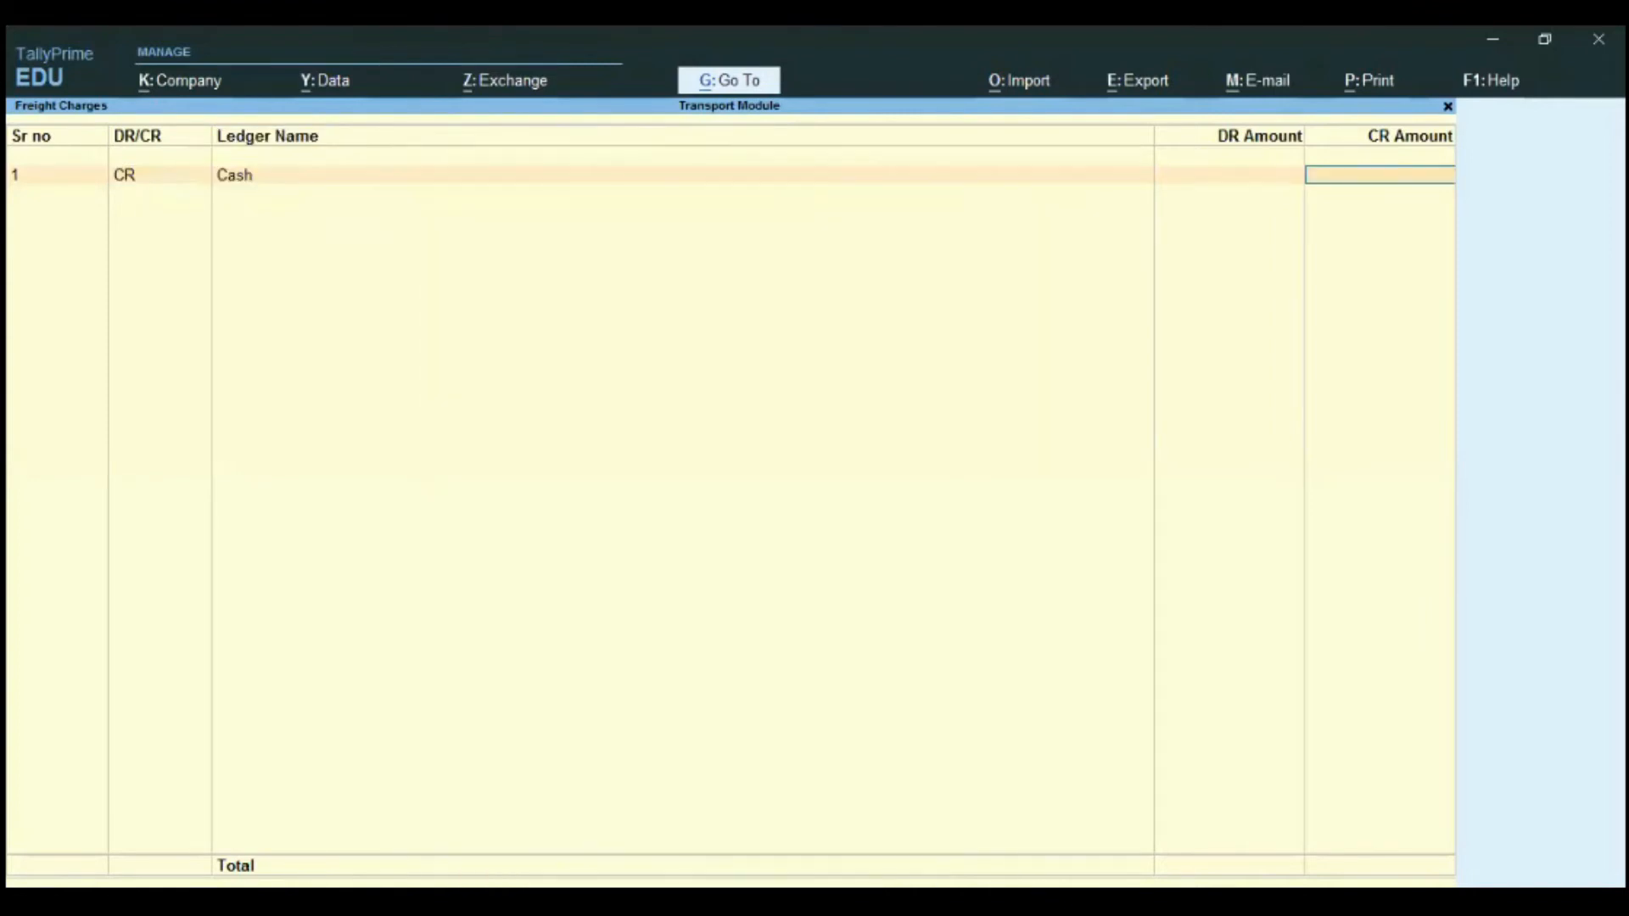
type("500")
key("Return")
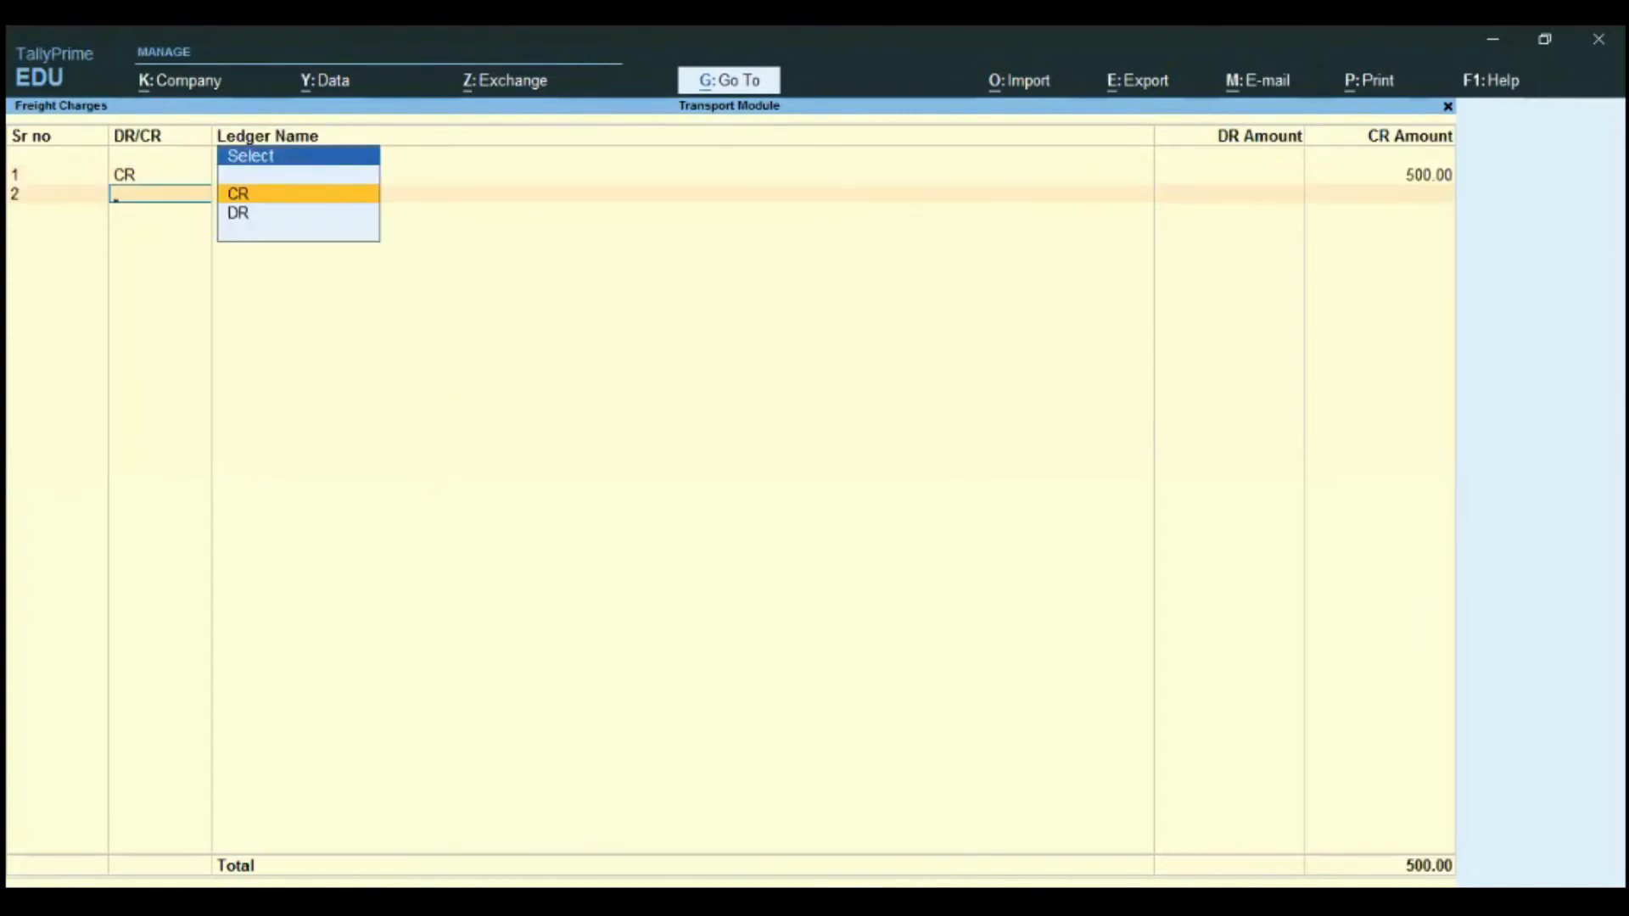
Add a DR line of 500 for the FREIGHT CHARGES ledger and finish the freight charges with End of List.
key("Down")
key("Return")
type("Freigh")
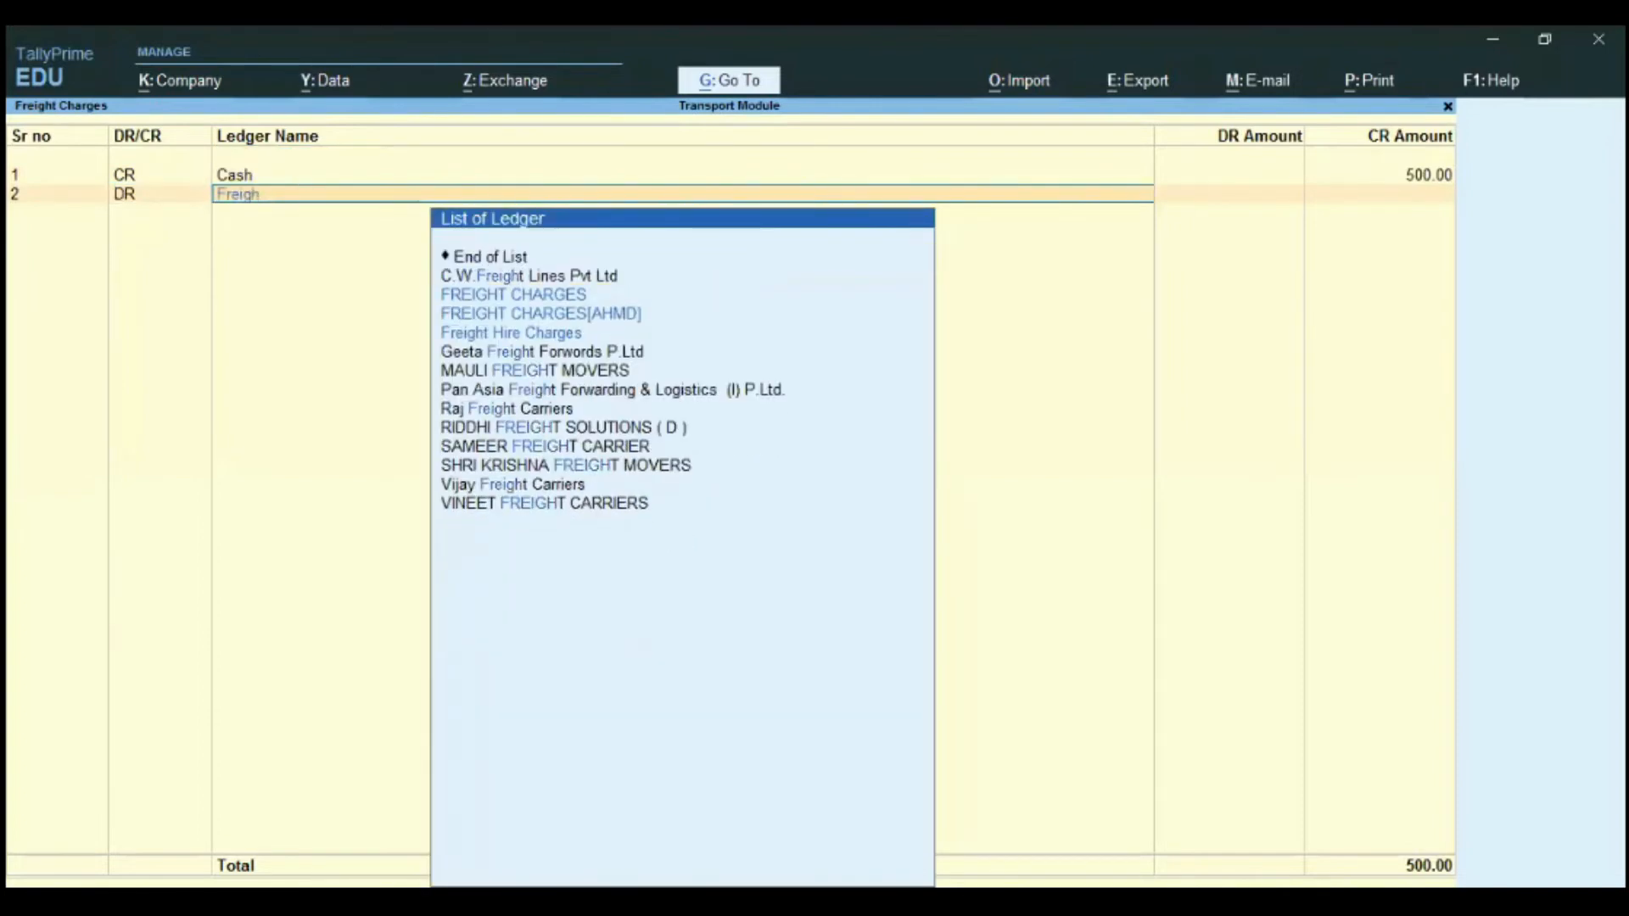
key("Return")
type("500")
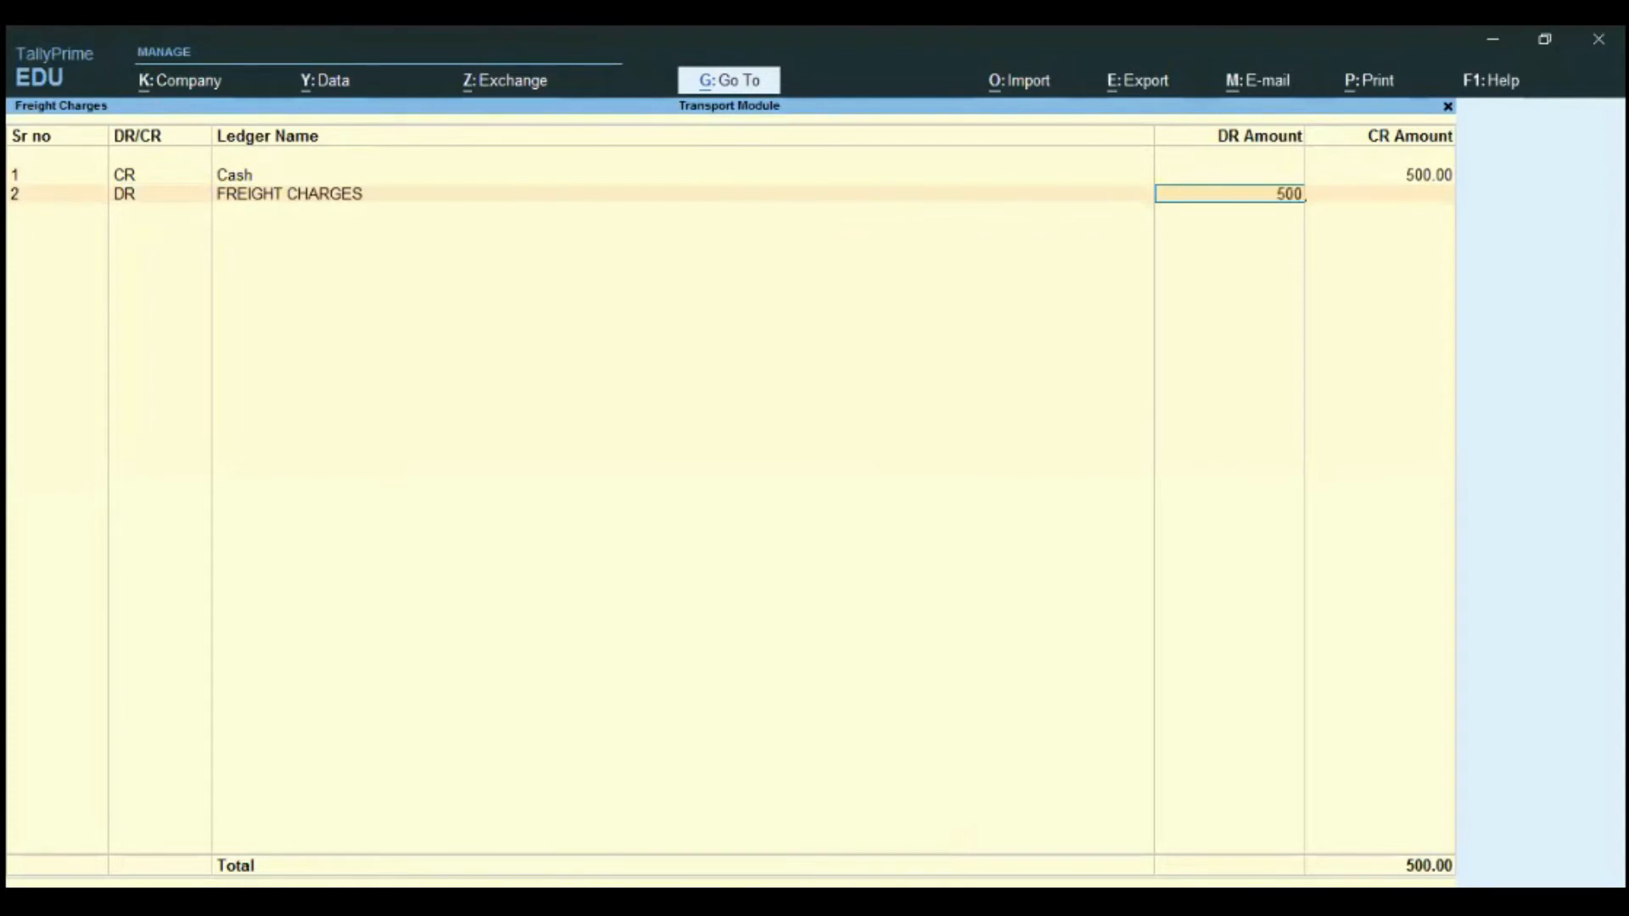
key("Return")
key("Return")
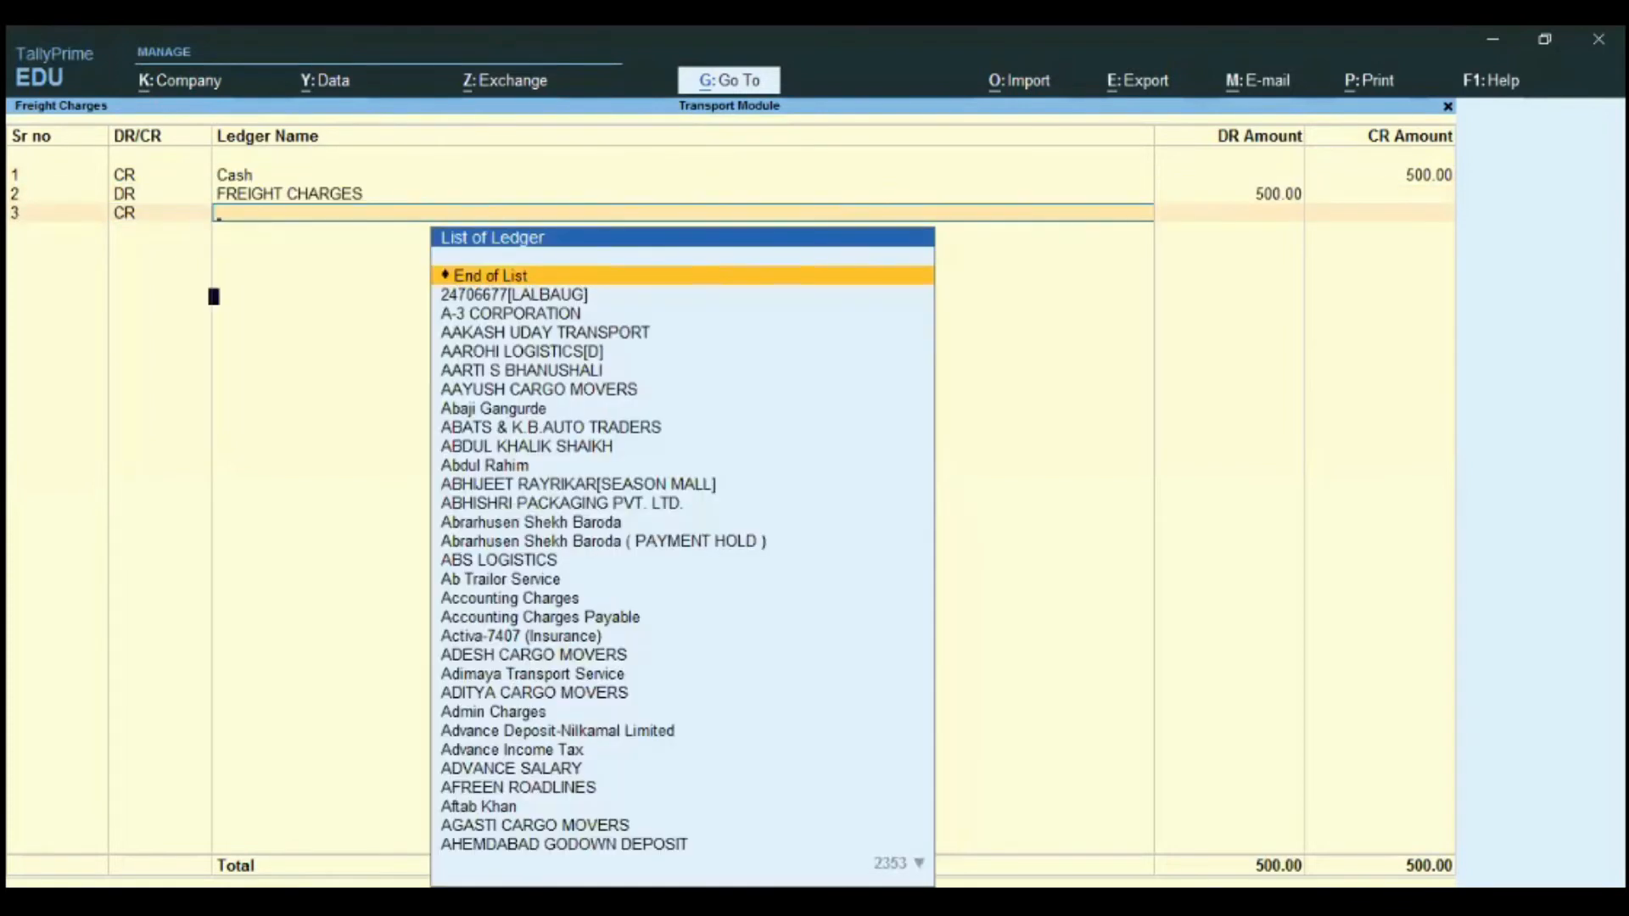
key("Return")
Set DETENTION Charges to Yes and add a CR line of 600 for the Cash ledger.
type("y")
key("Return")
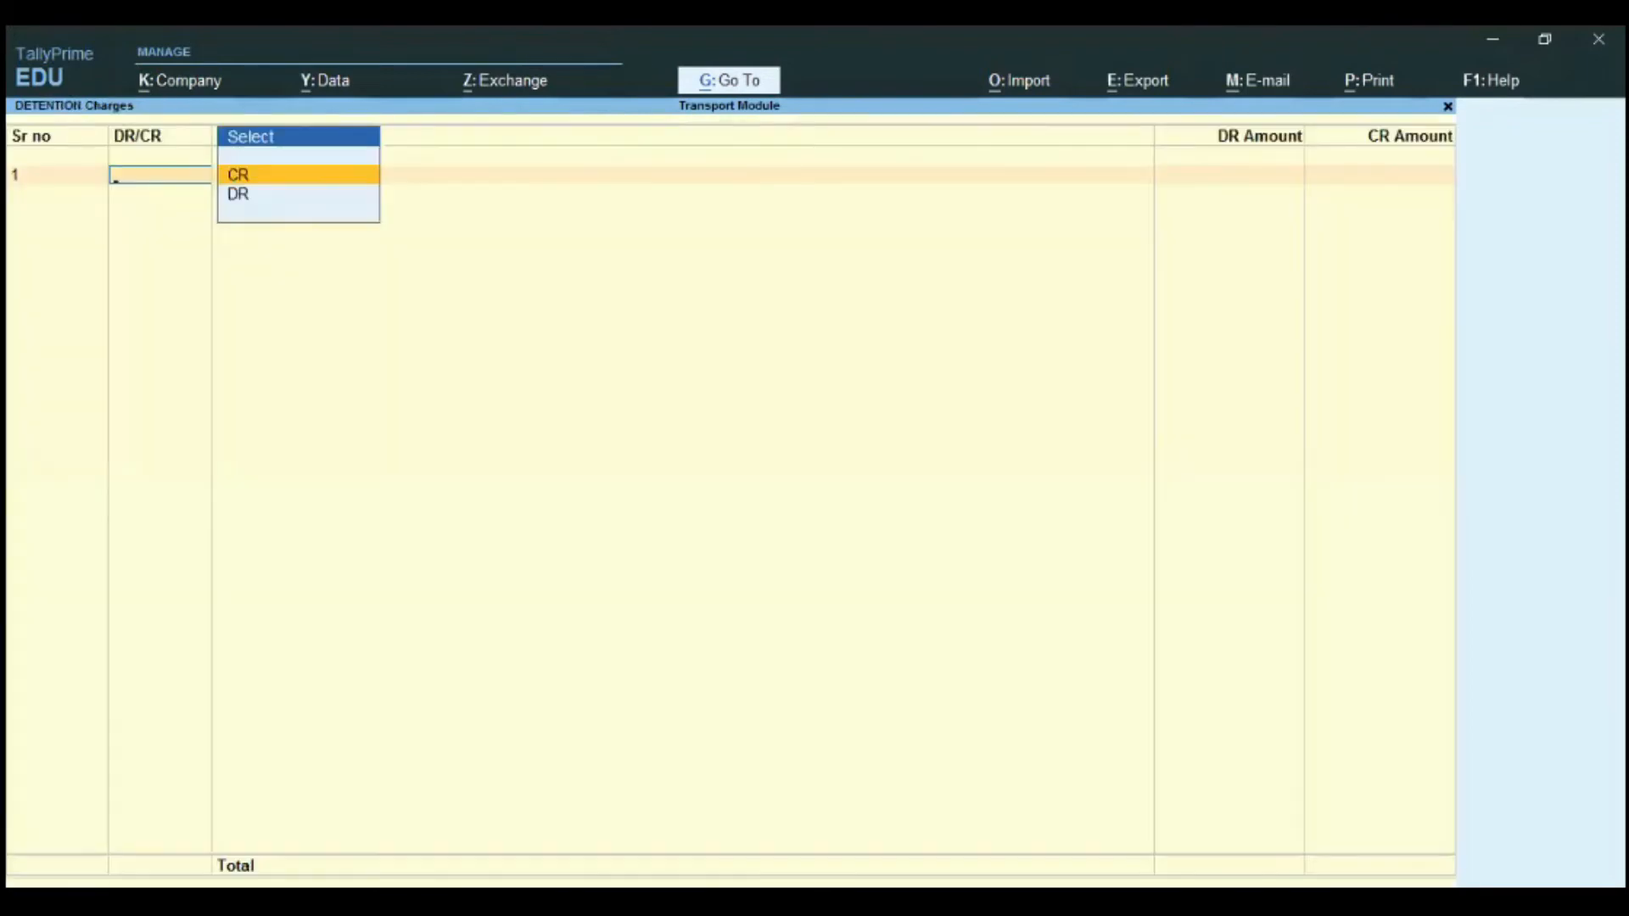
key("Return")
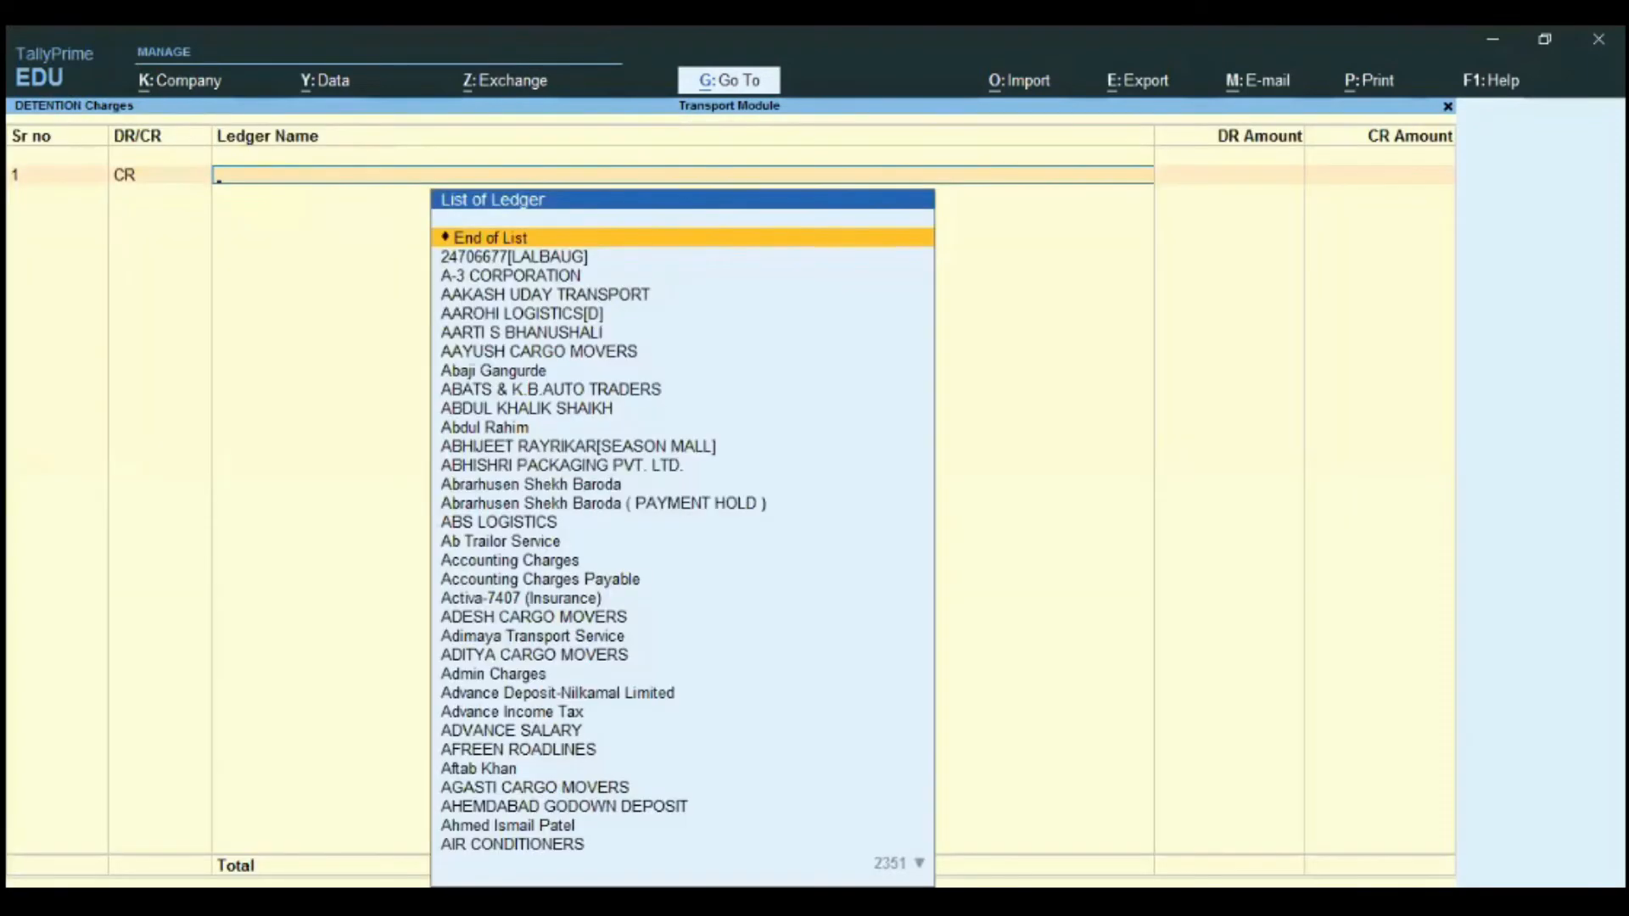
type("Cash")
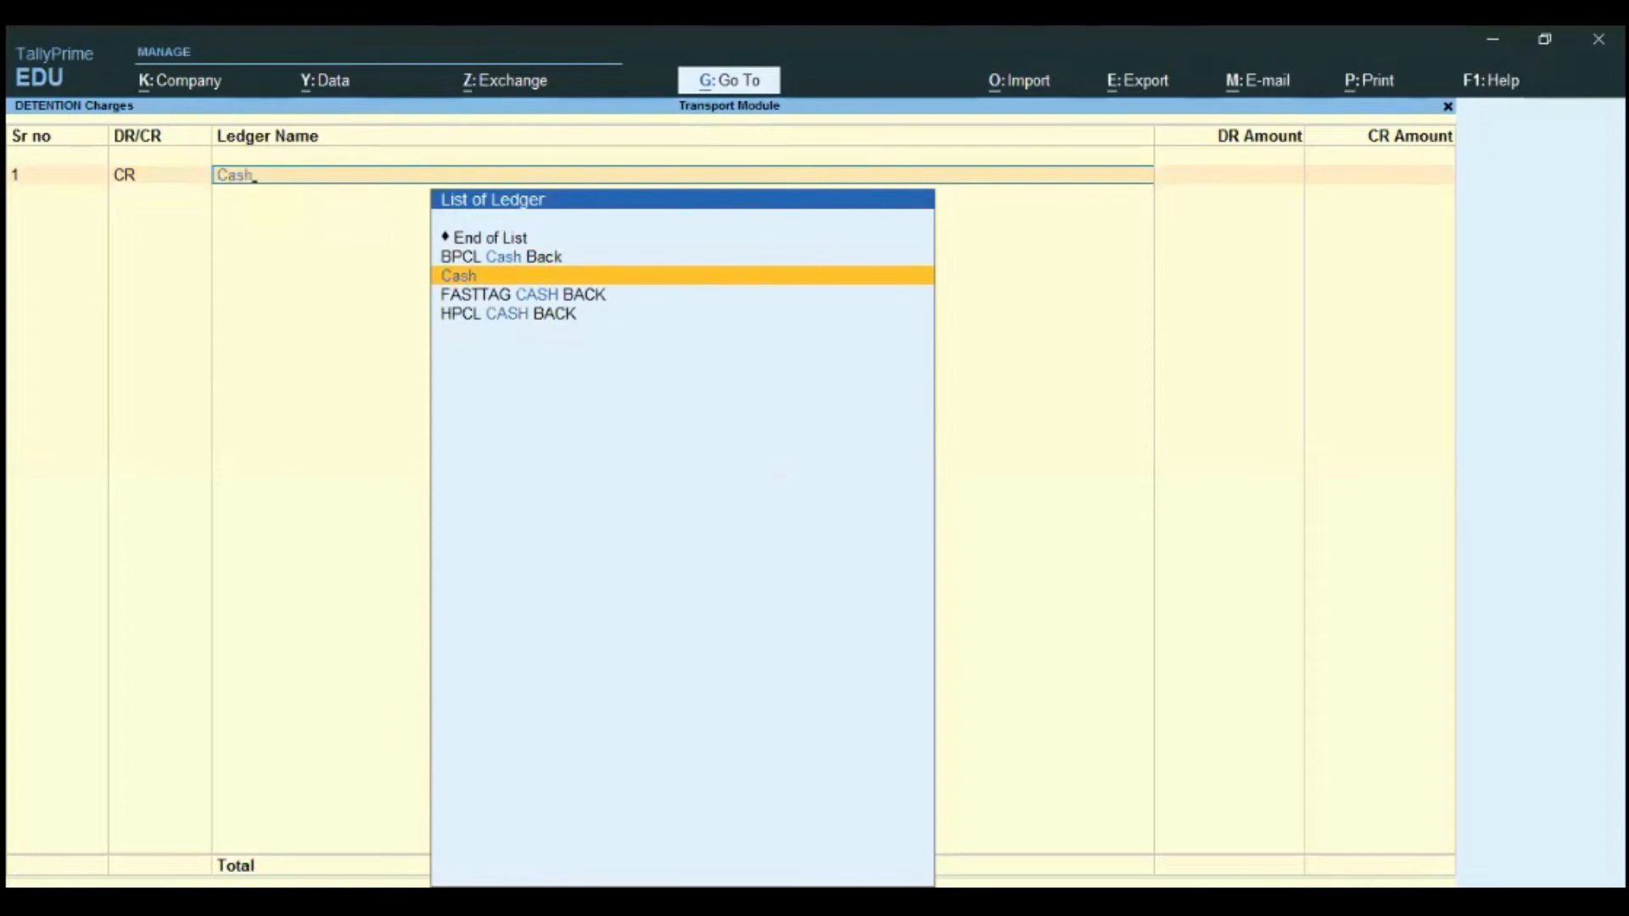
key("Return")
type("600")
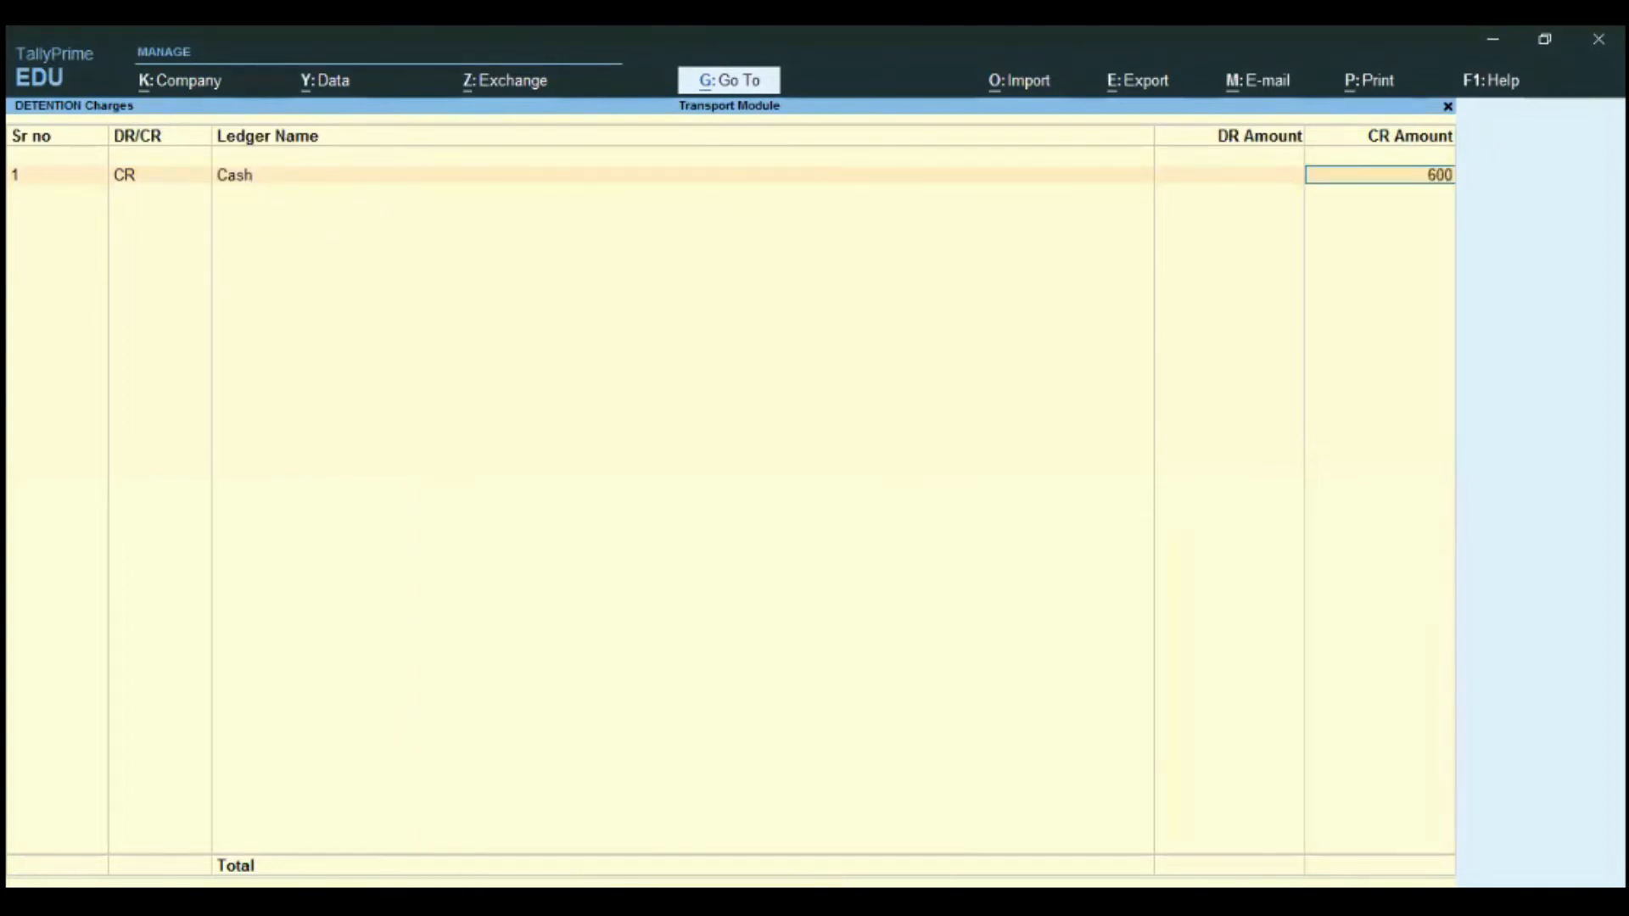
key("Return")
Add a DR line of 600 for the Detention Charged ledger to the detention charges.
key("Down")
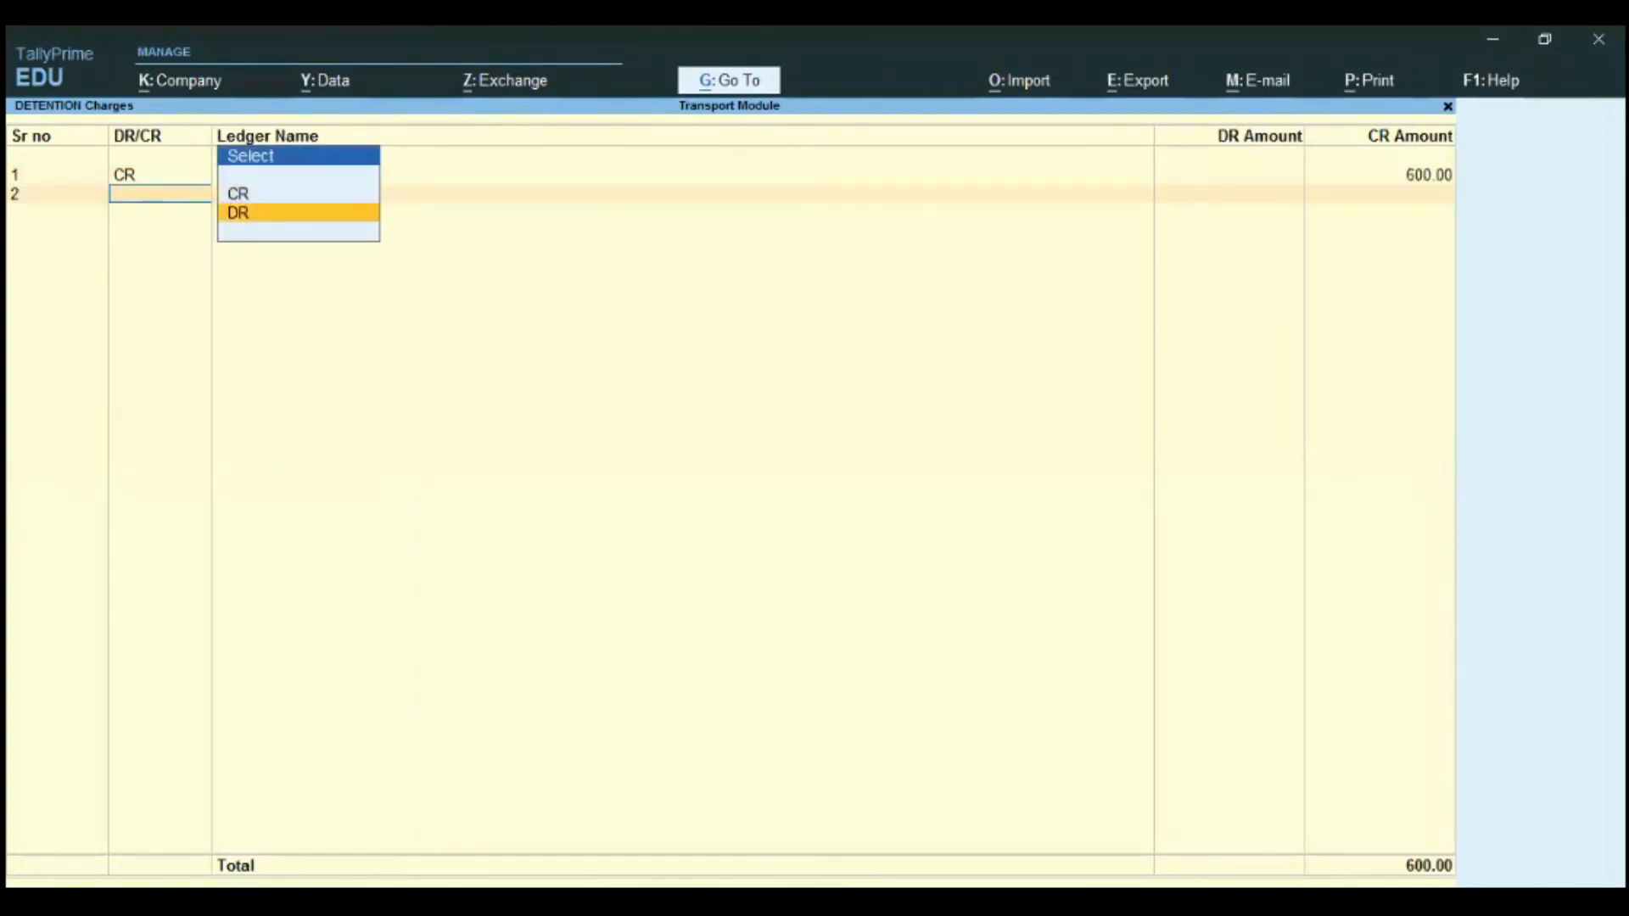
key("Return")
type("e")
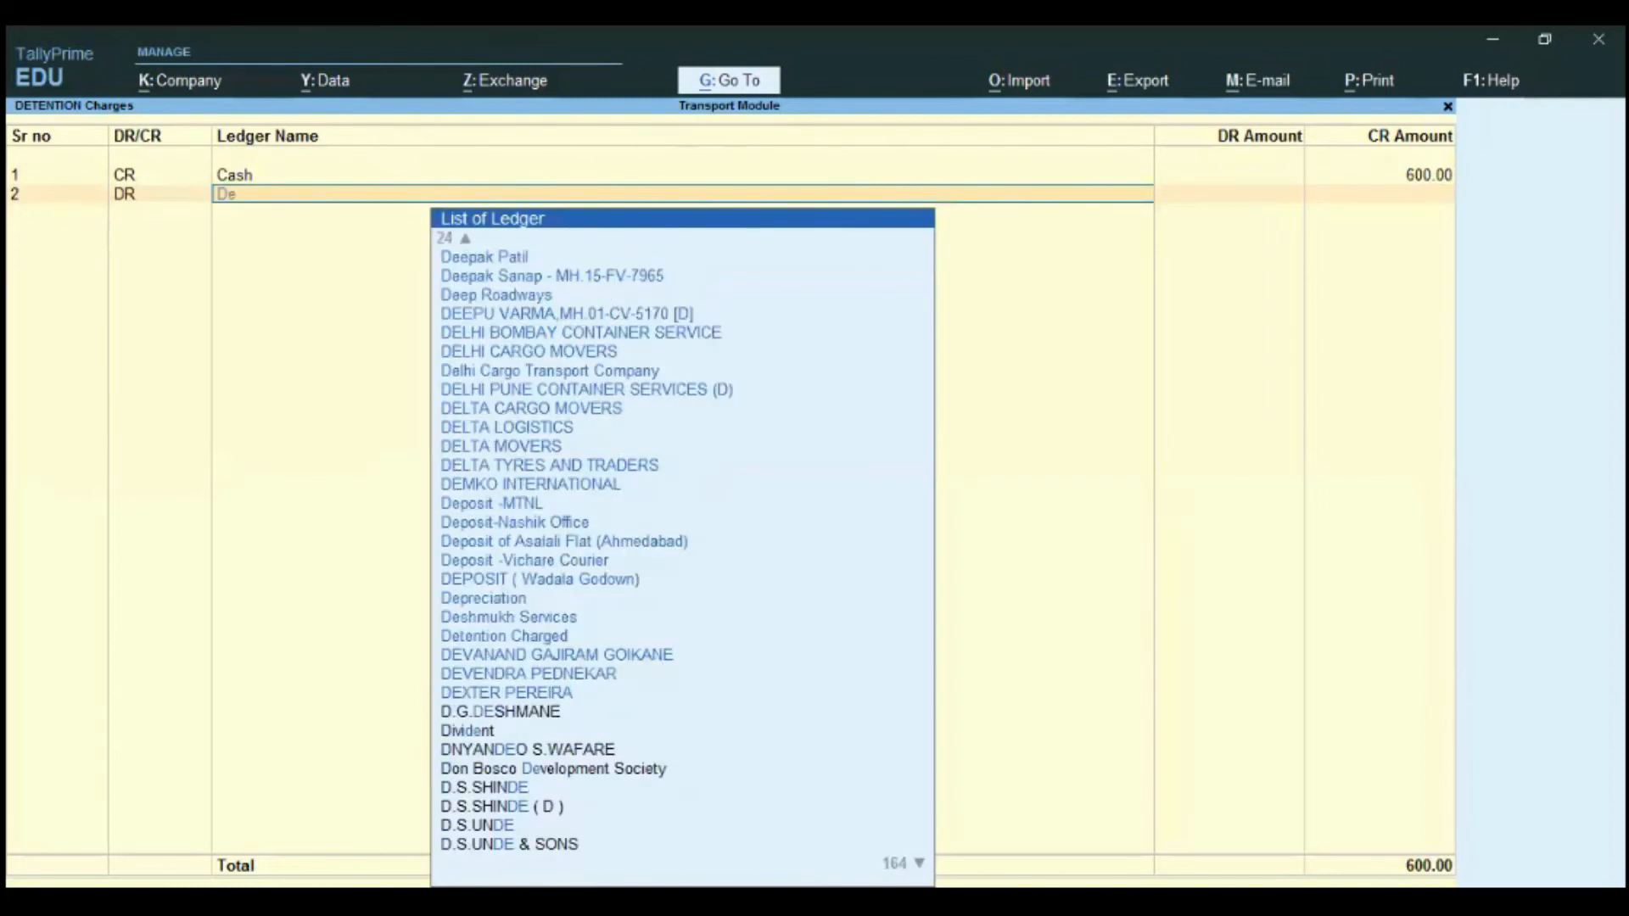
type("ten")
key("Return")
type("600")
key("Return")
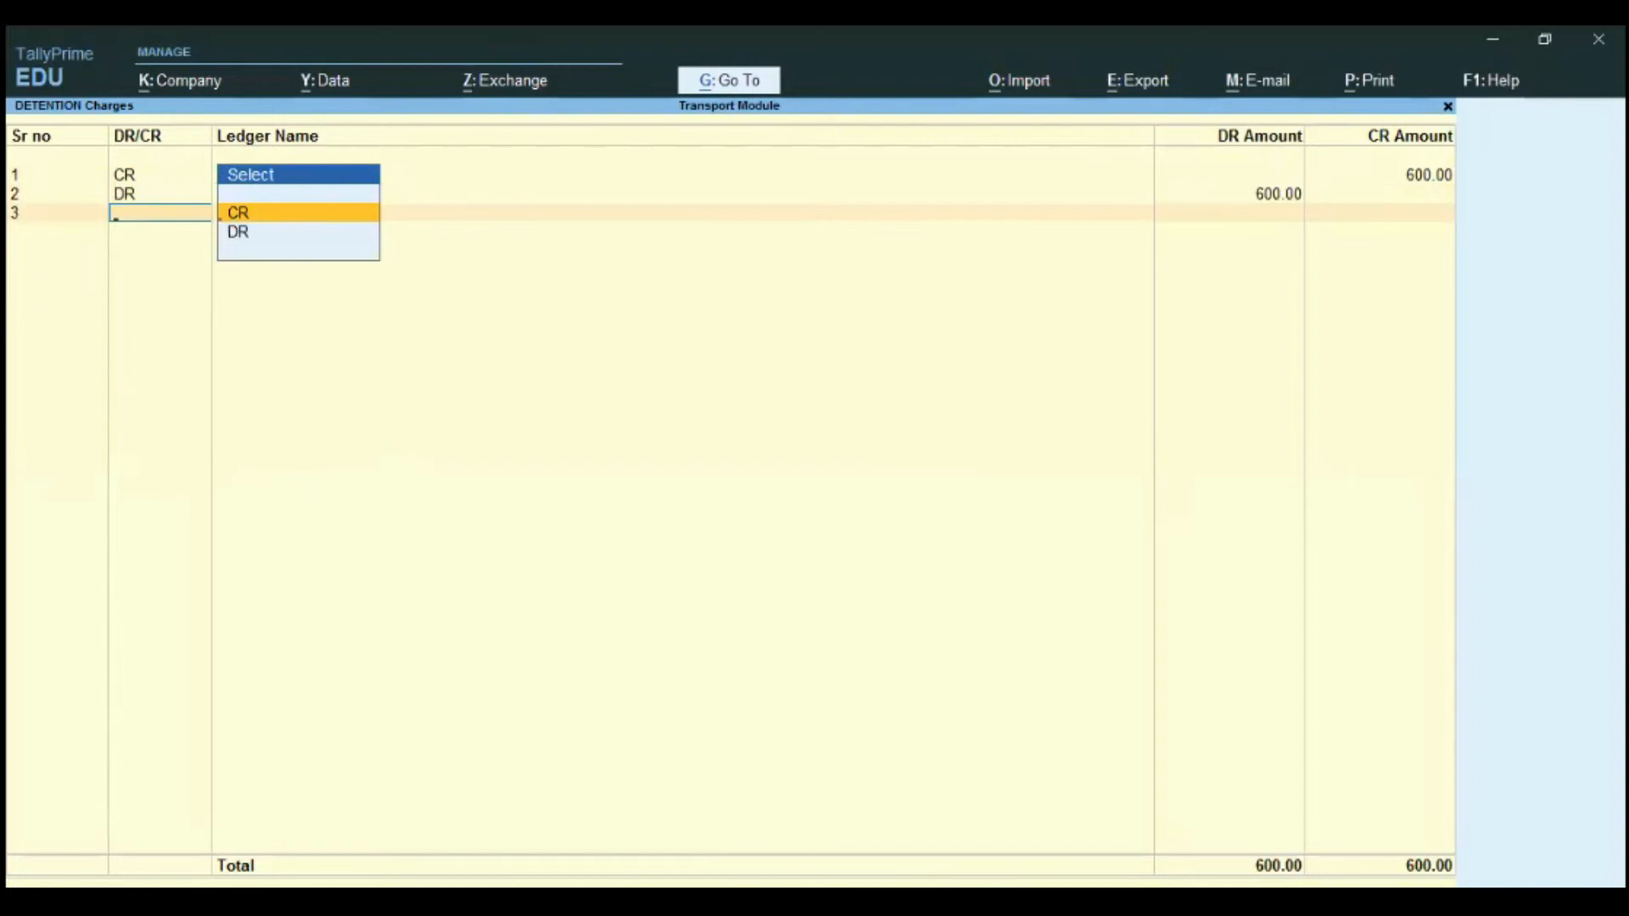
Finish the detention charges with End of List and set HAMALI Charges to Yes.
key("Return")
key("Return")
type("y")
key("Return")
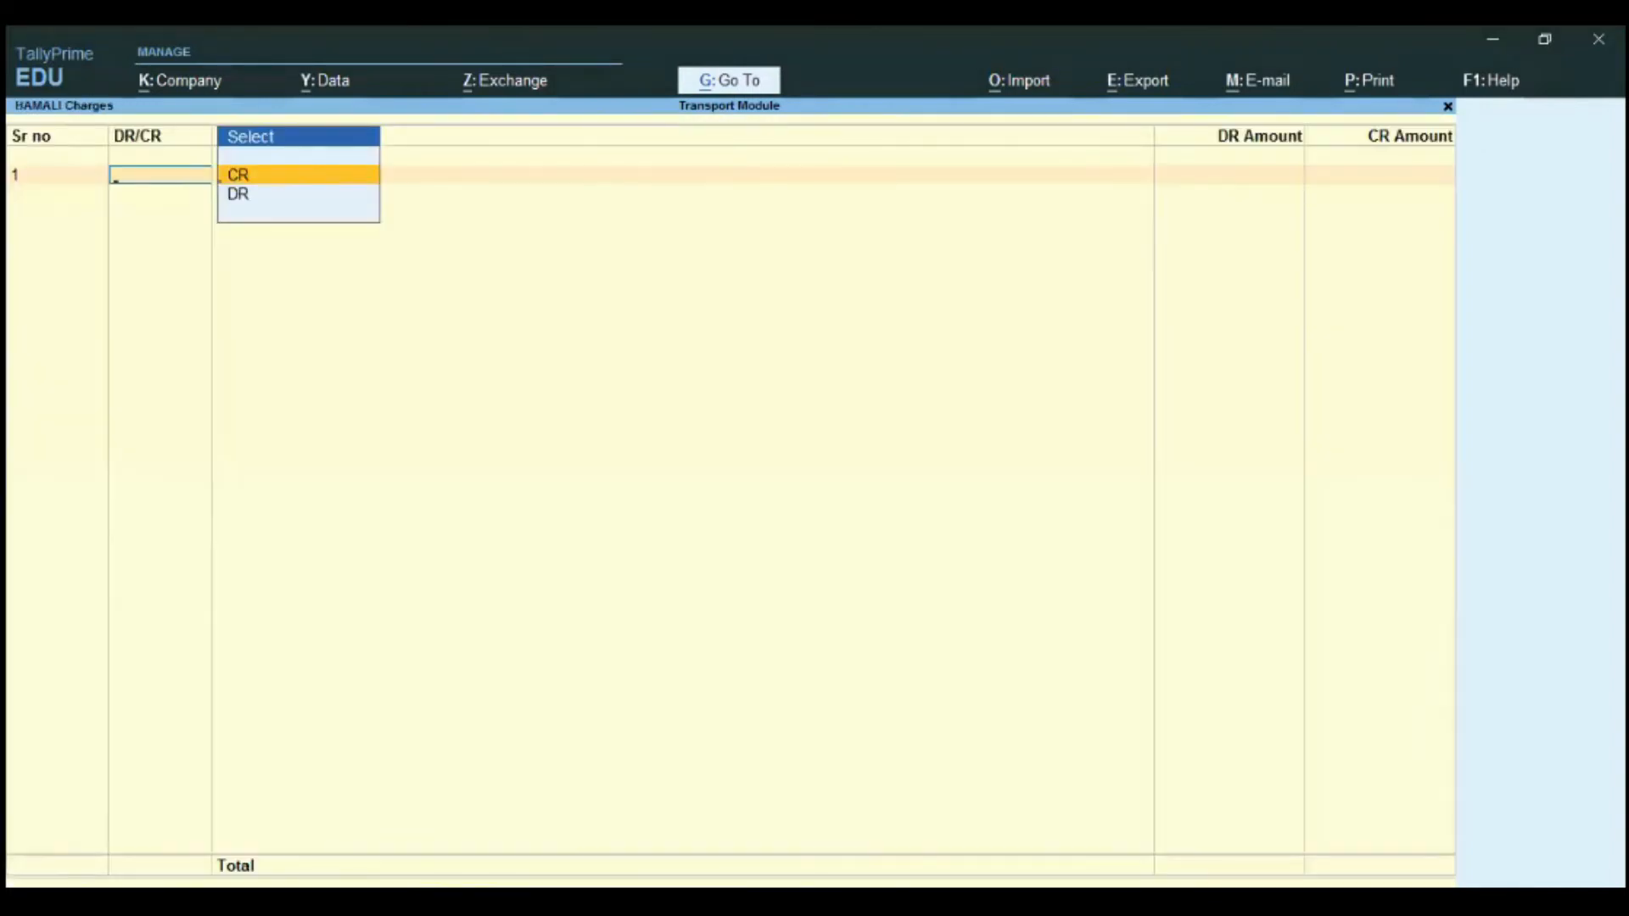
Add a CR line of 500 for the Cash ledger to the hamali charges.
key("Return")
type("Cash")
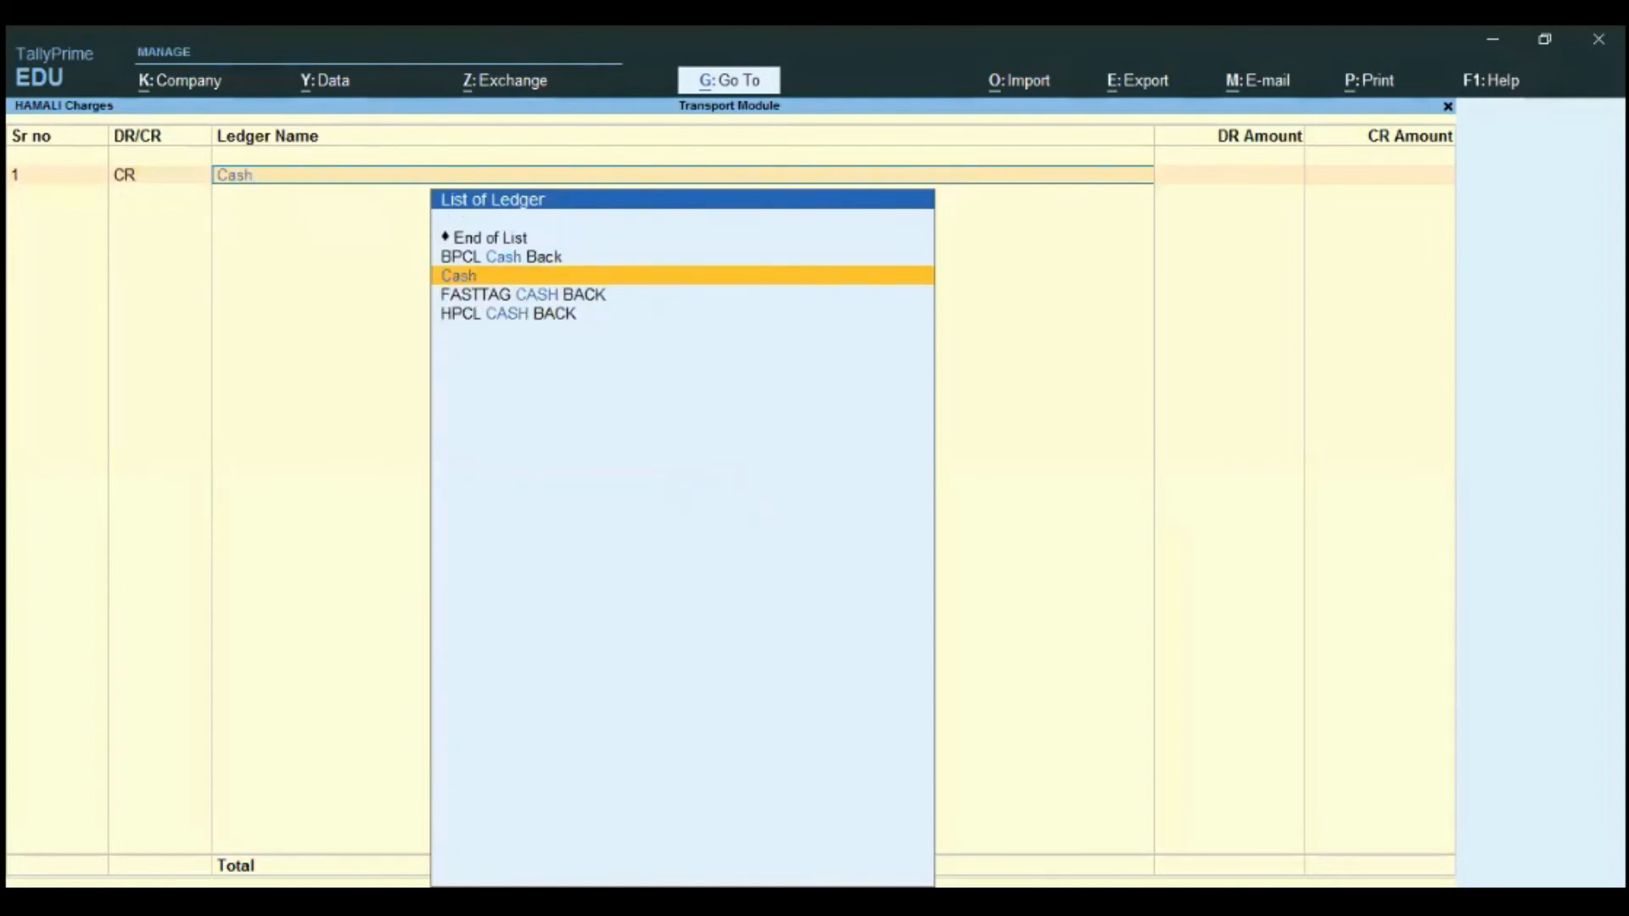
key("Return")
type("500")
key("Return")
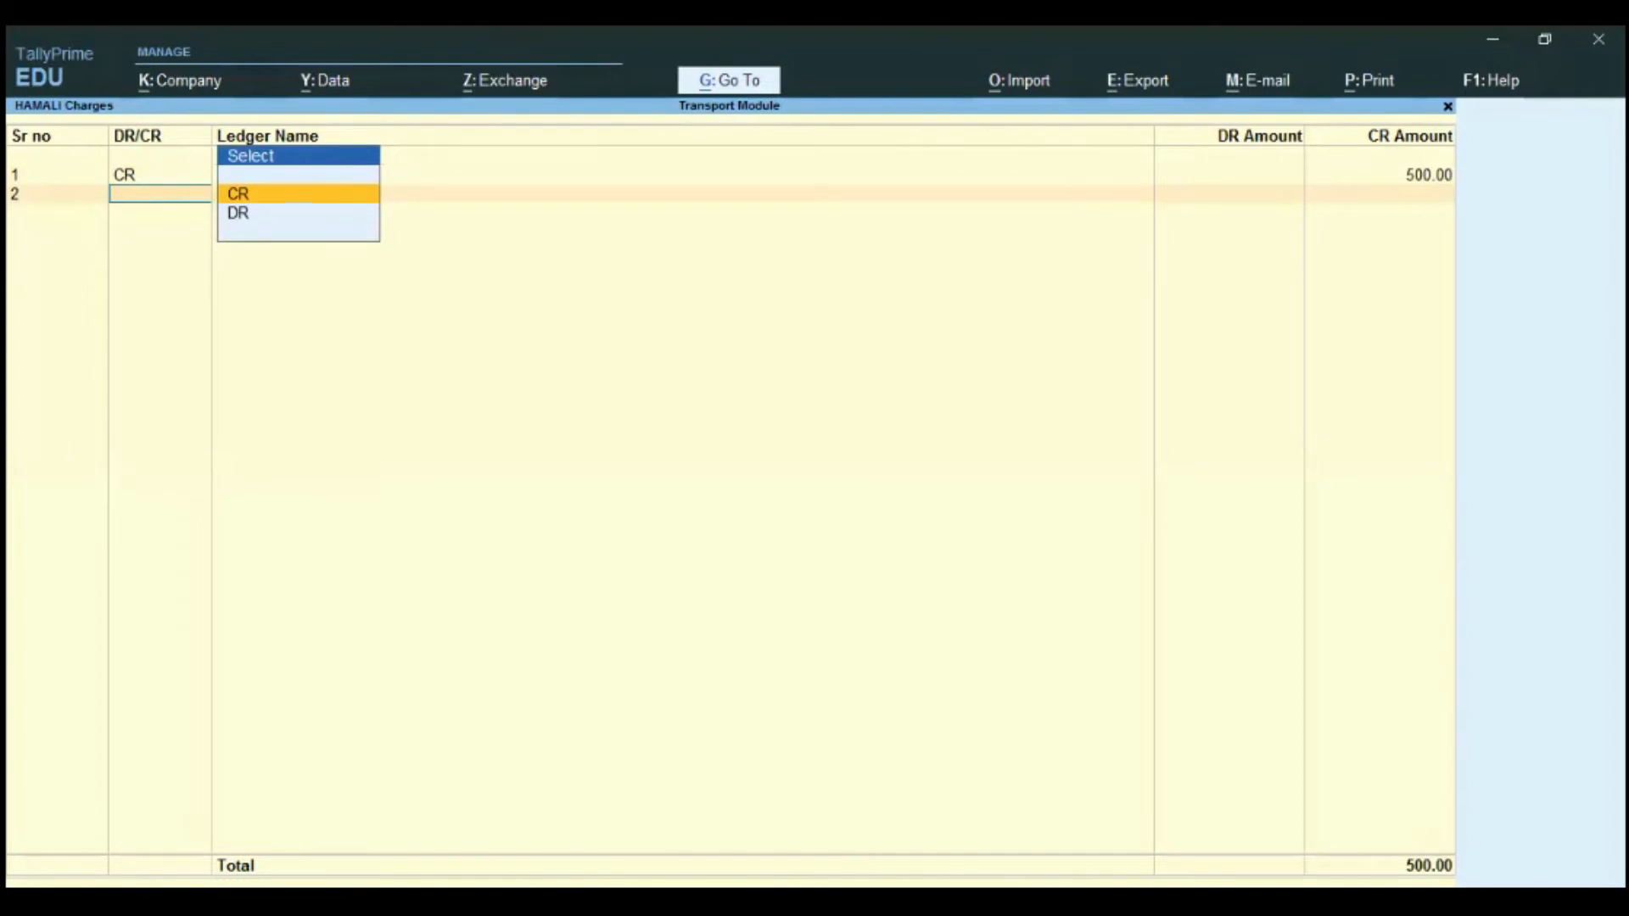
Add a DR line of 500 for the HAMALI CHARGES ledger and finish the hamali charges with End of List.
key("Down")
key("Return")
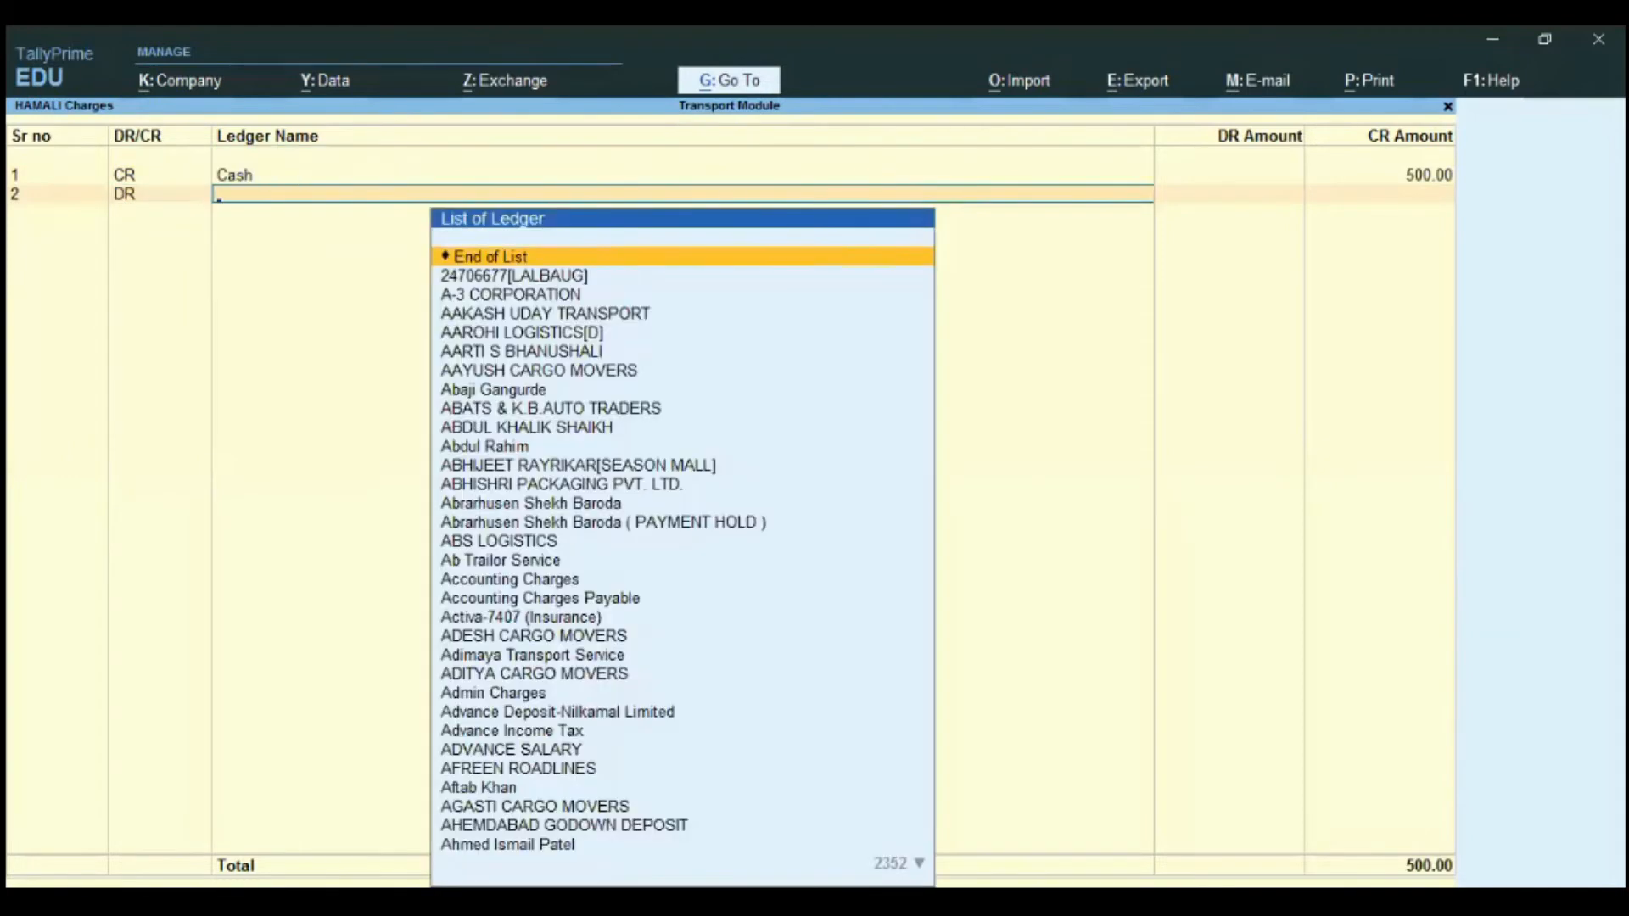
type("Hamali")
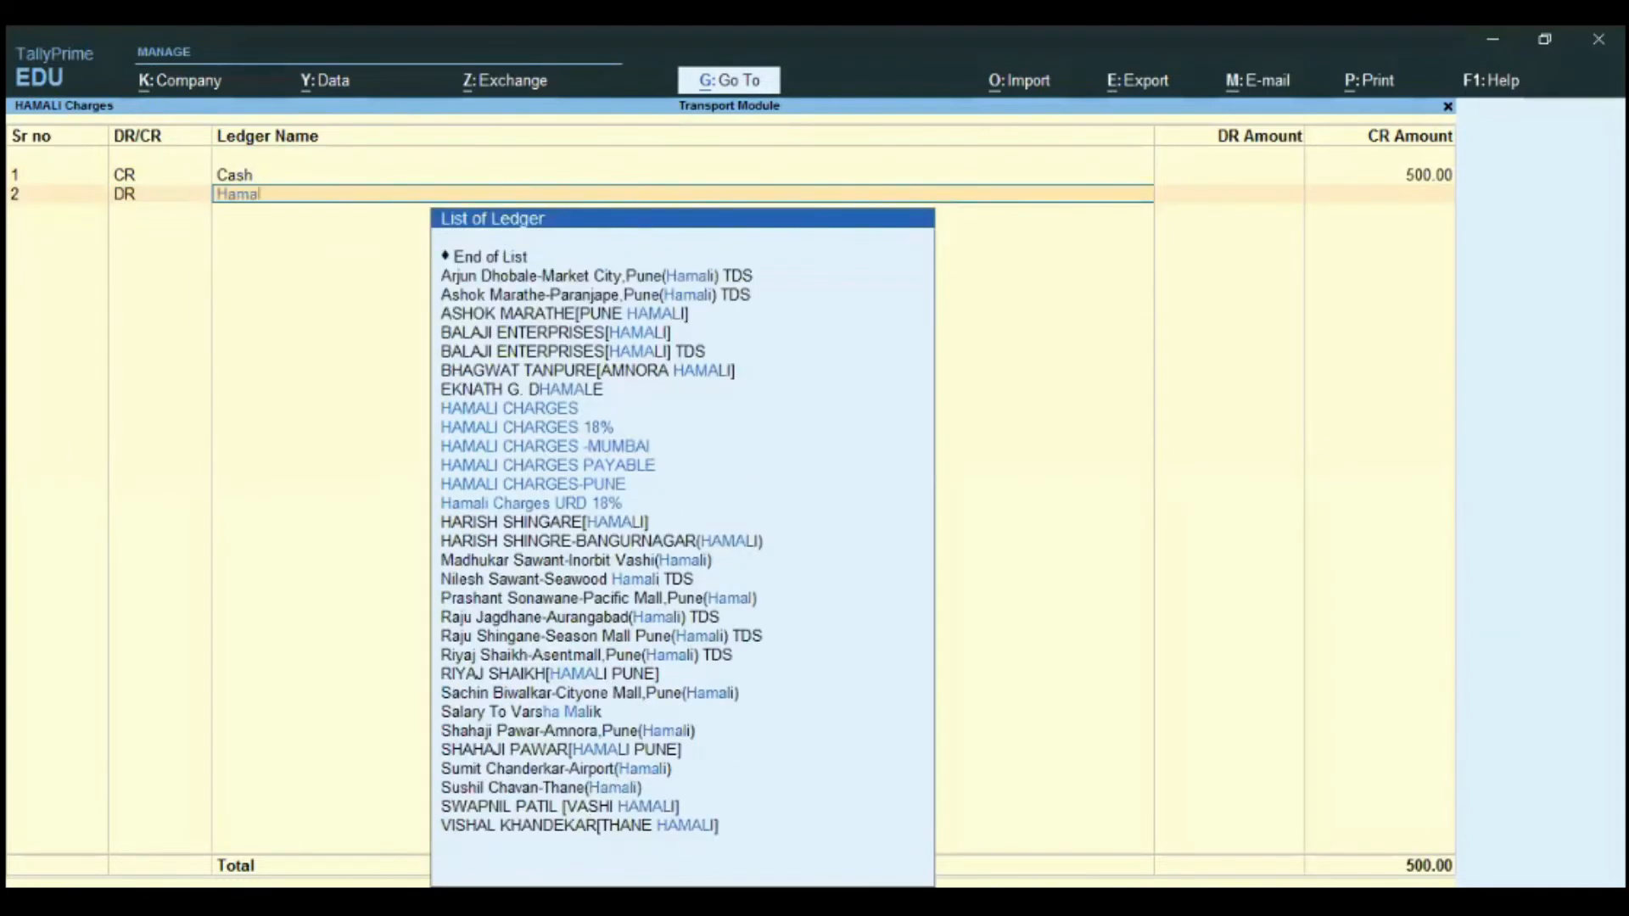
key("Return")
type("500")
key("Return")
key("Return")
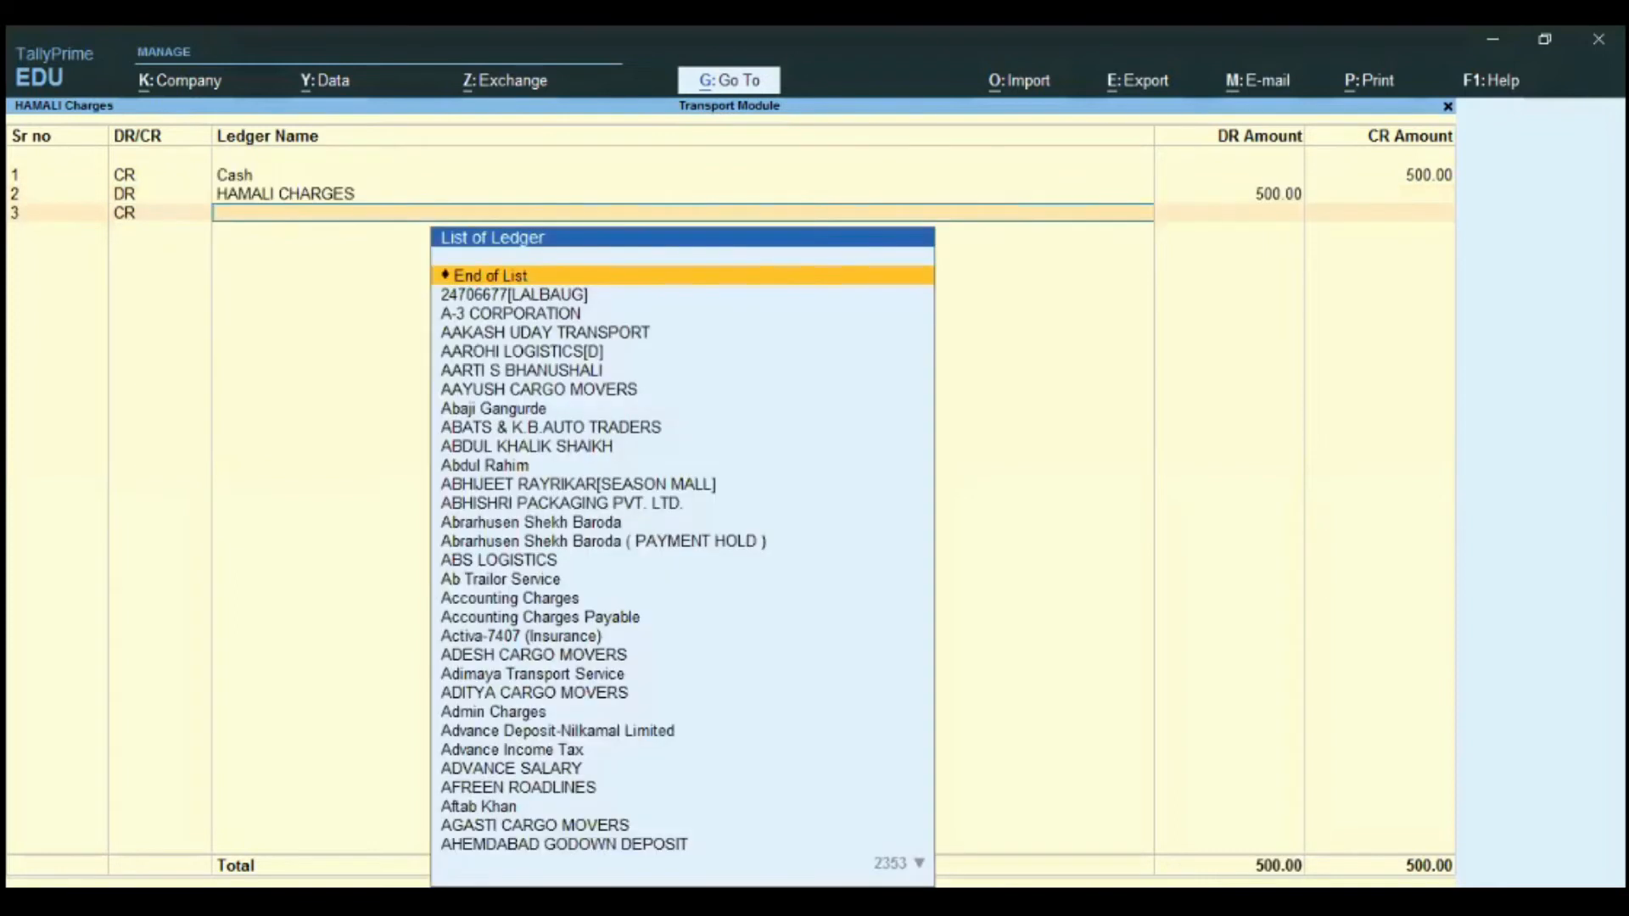
key("Return")
Set UNION Charges to Yes and add a CR line of 600 for the Cash ledger.
type("y")
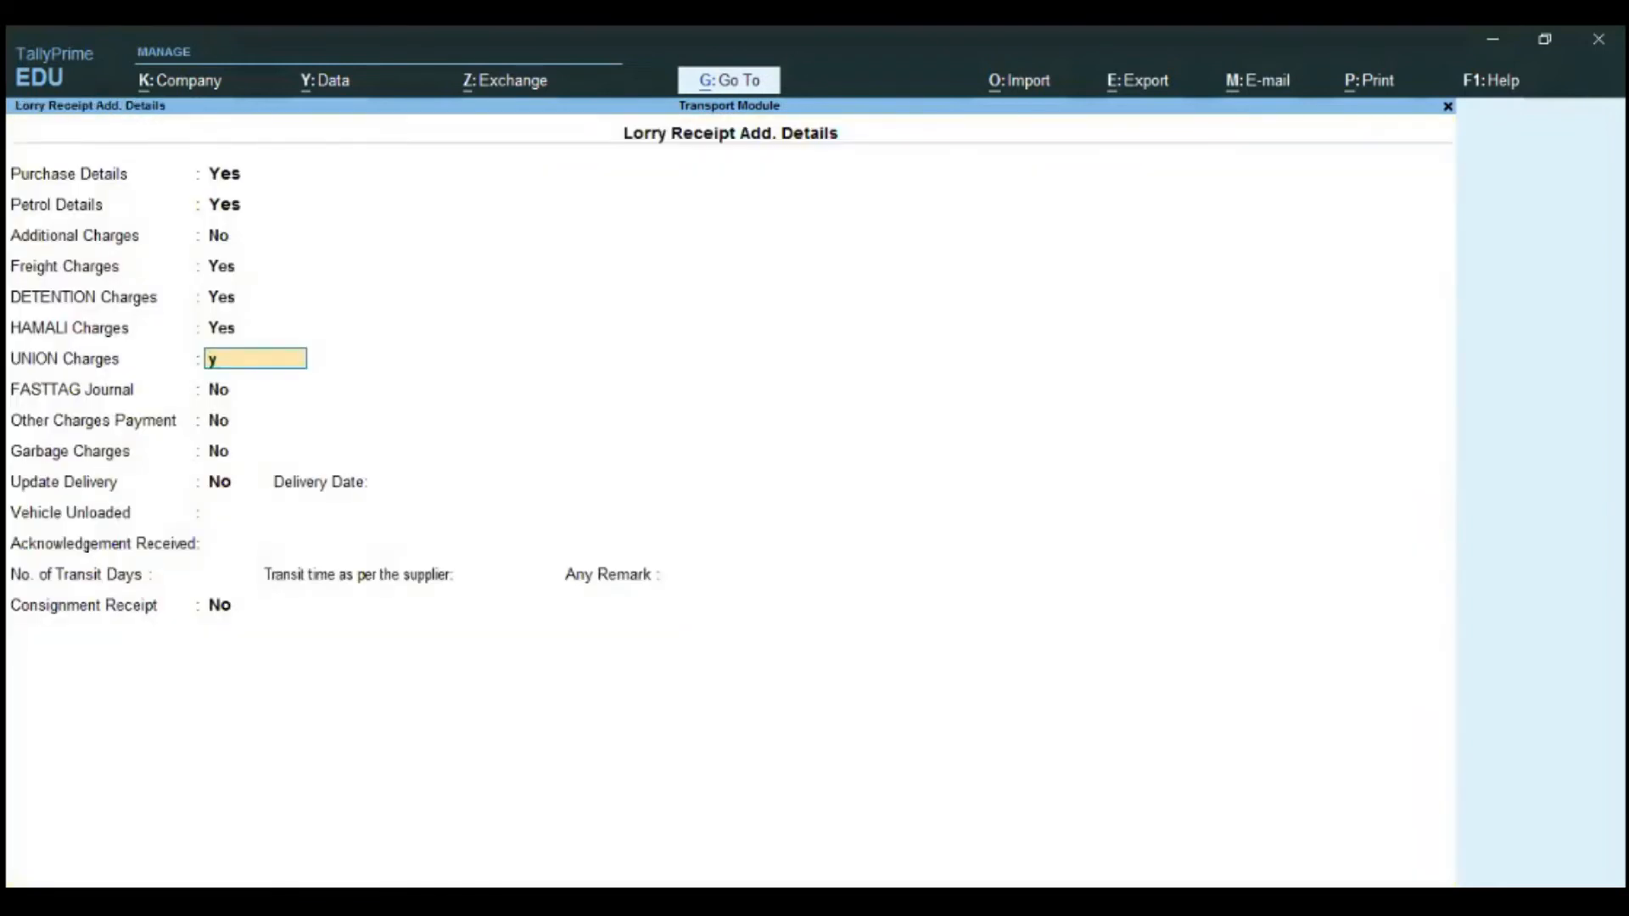
key("Return")
key("Return")
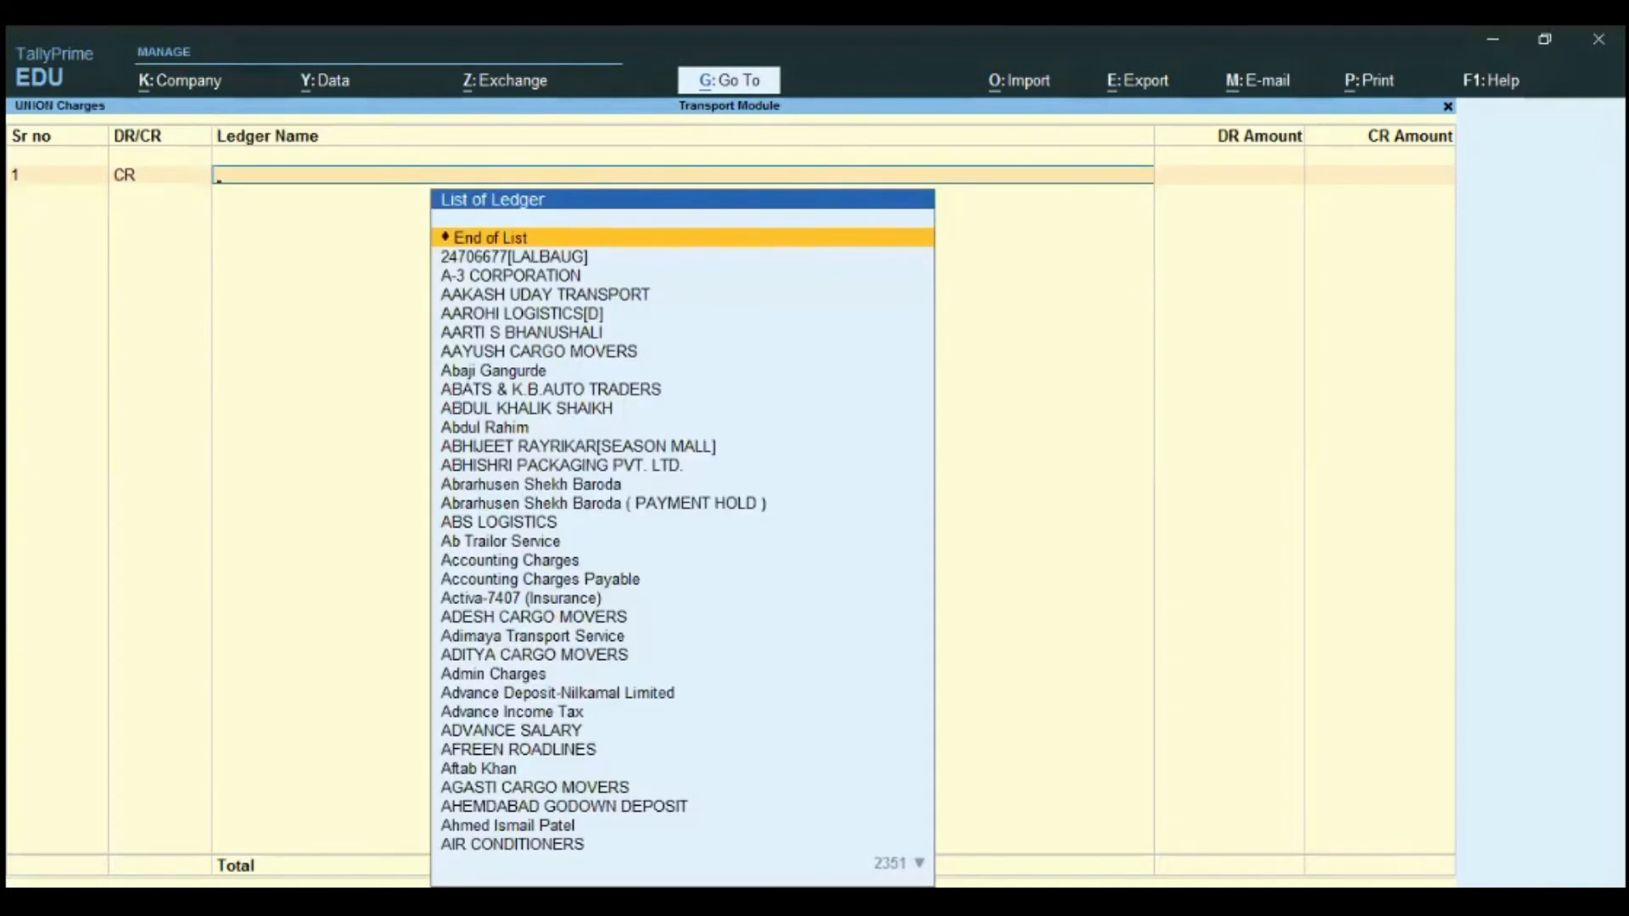
type("cash")
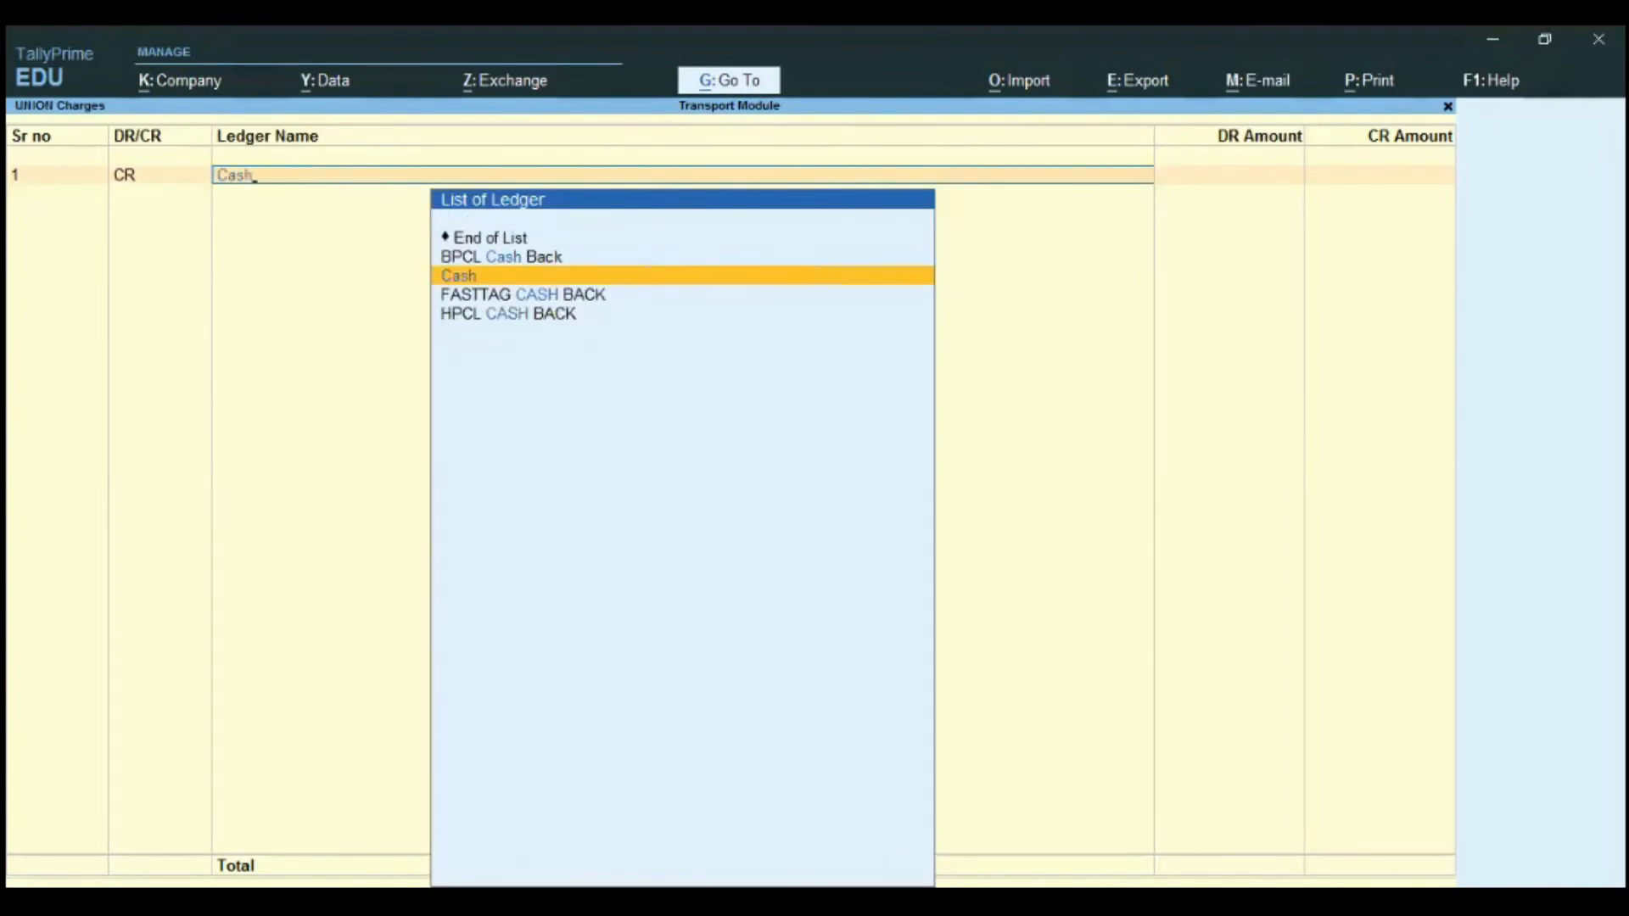
key("Return")
type("600")
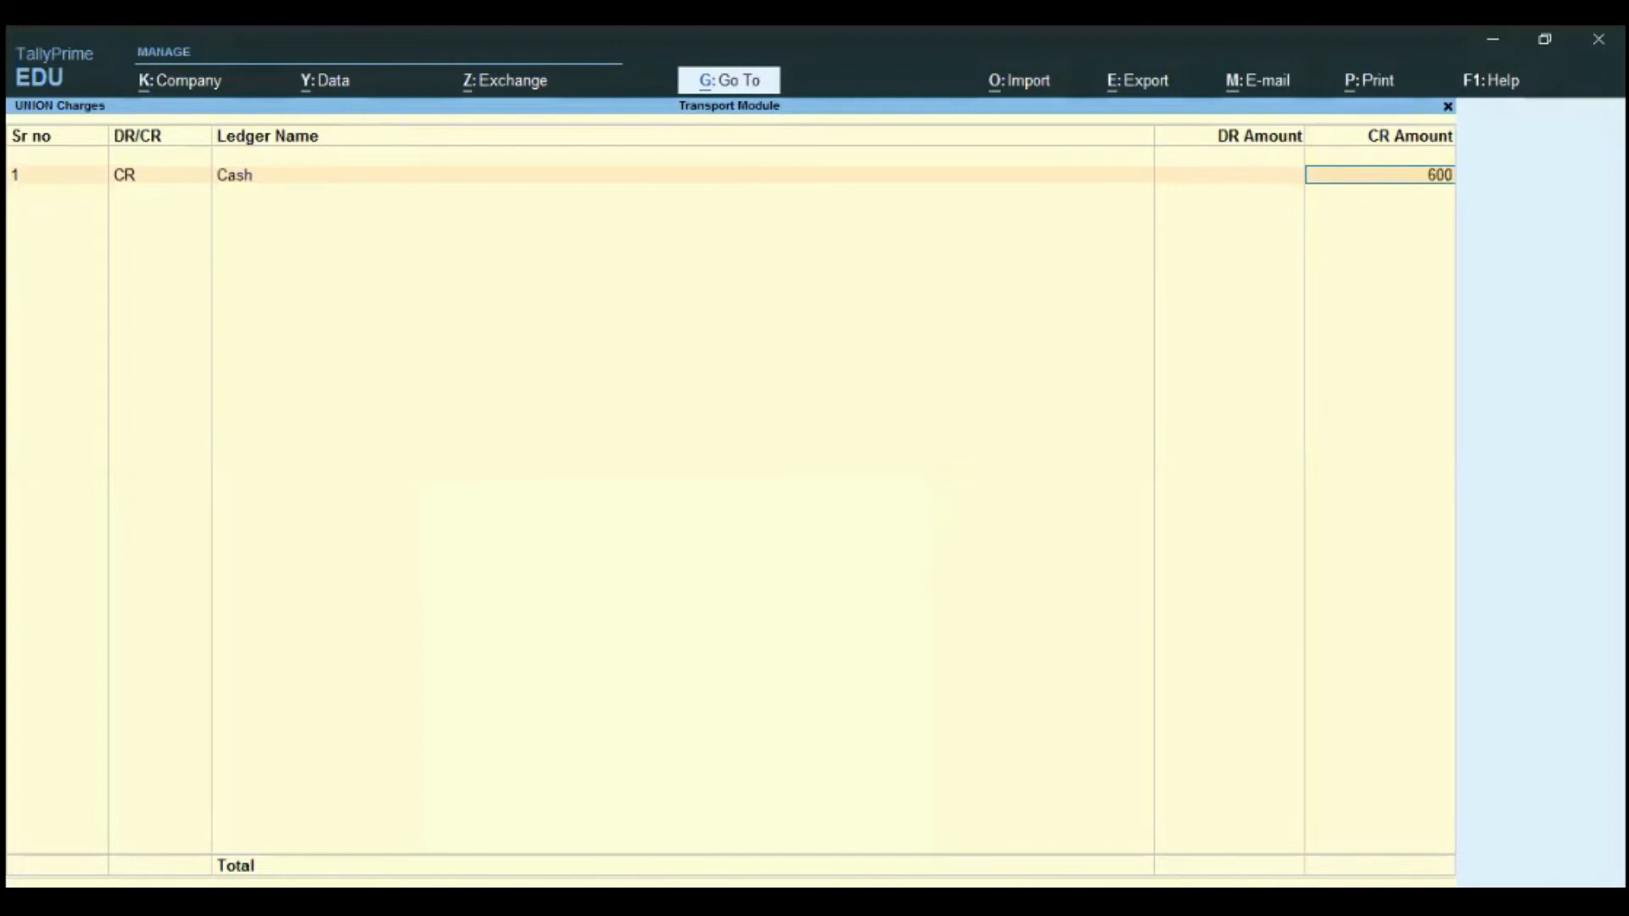
key("Return")
Add a DR line of 600 for the UNION CHARGES ledger and finish the union charges with End of List.
key("Return")
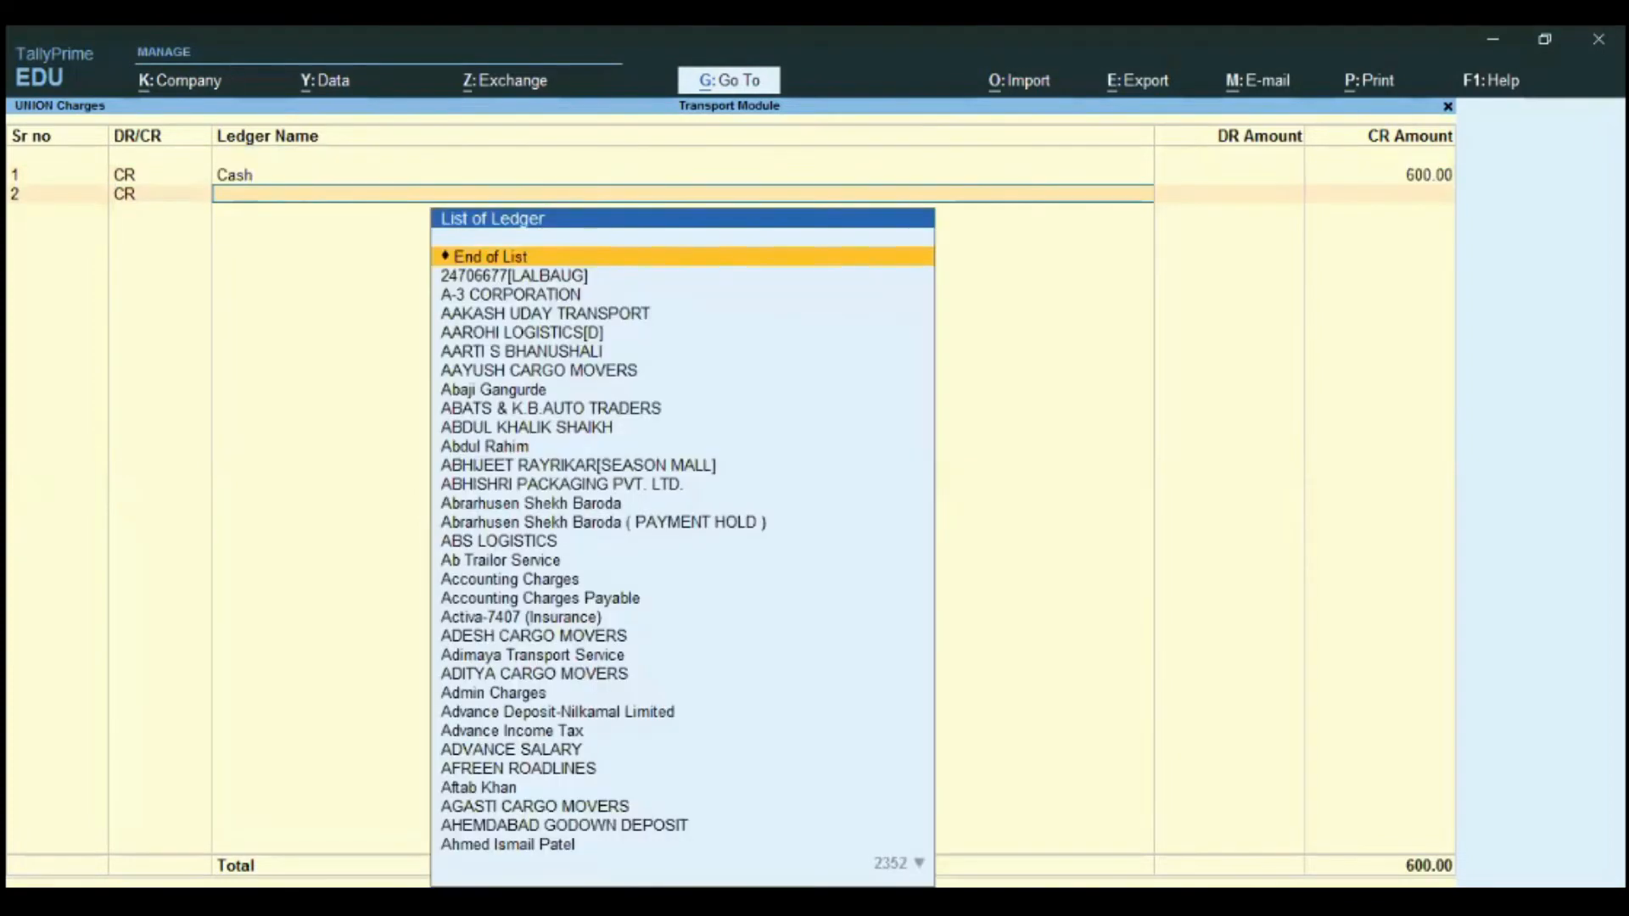
key("BackSpace")
type("Dr")
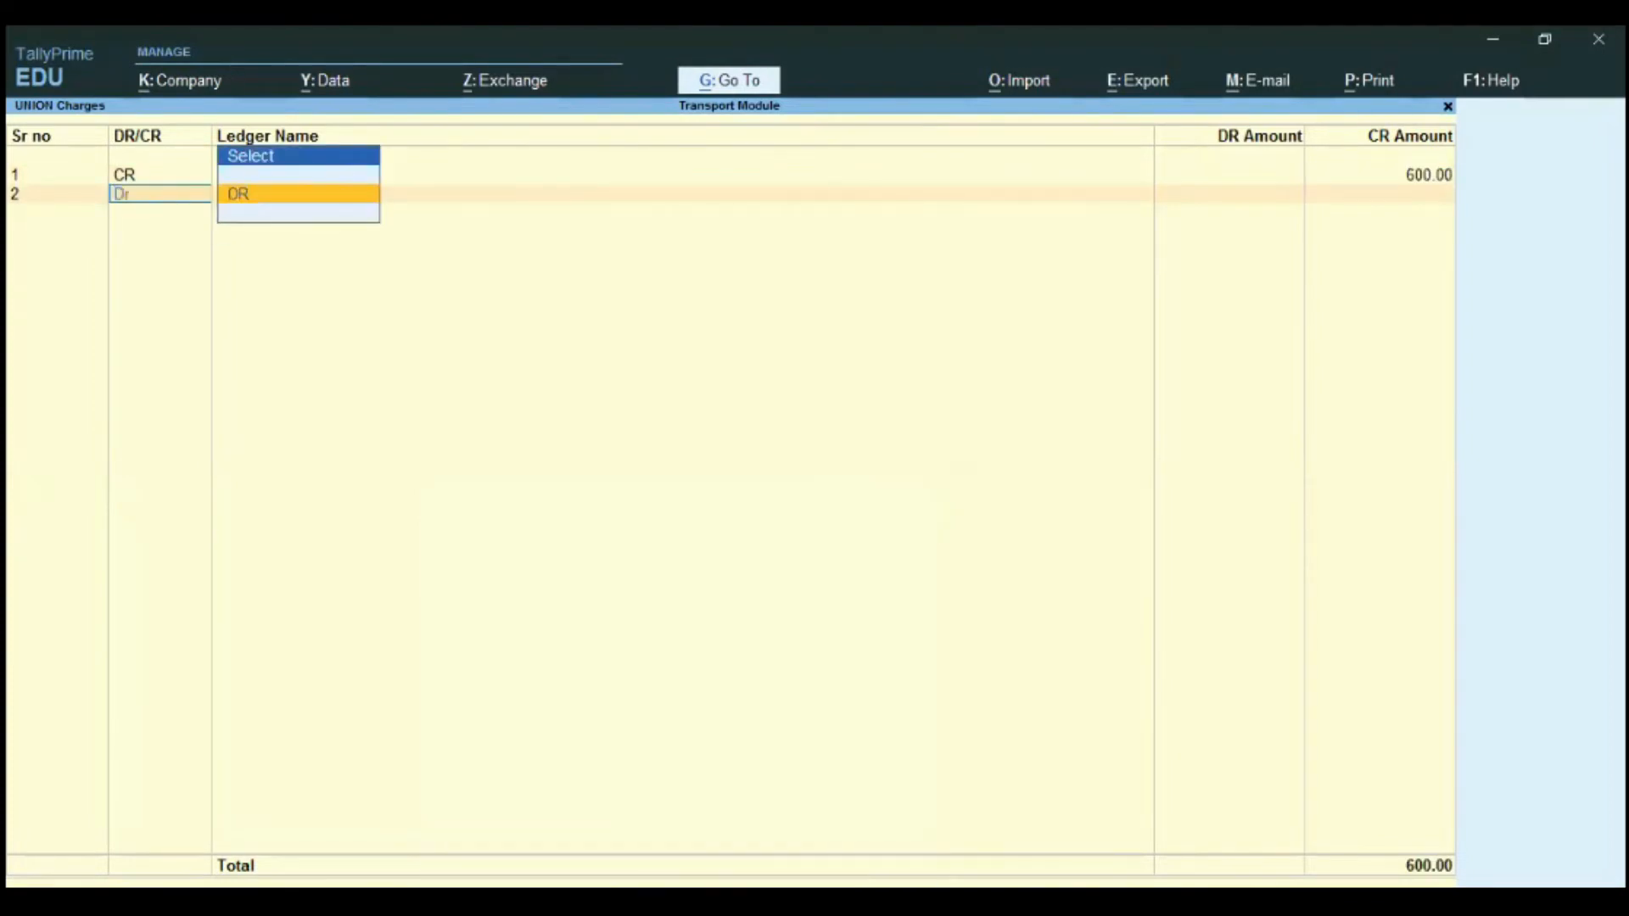
key("Return")
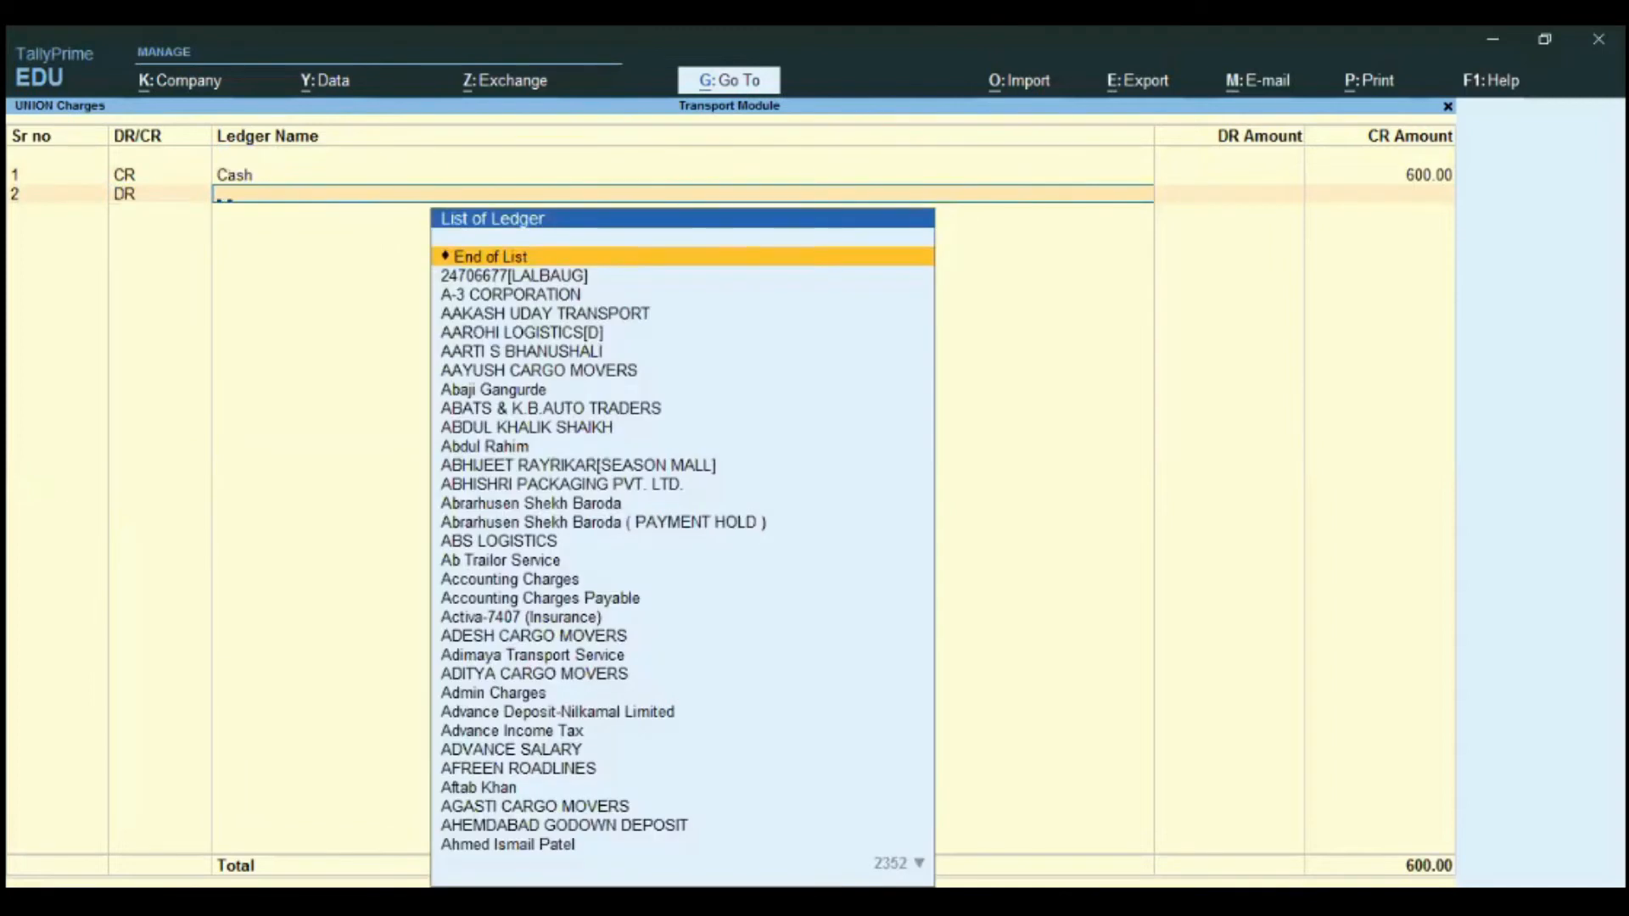
type("Uni")
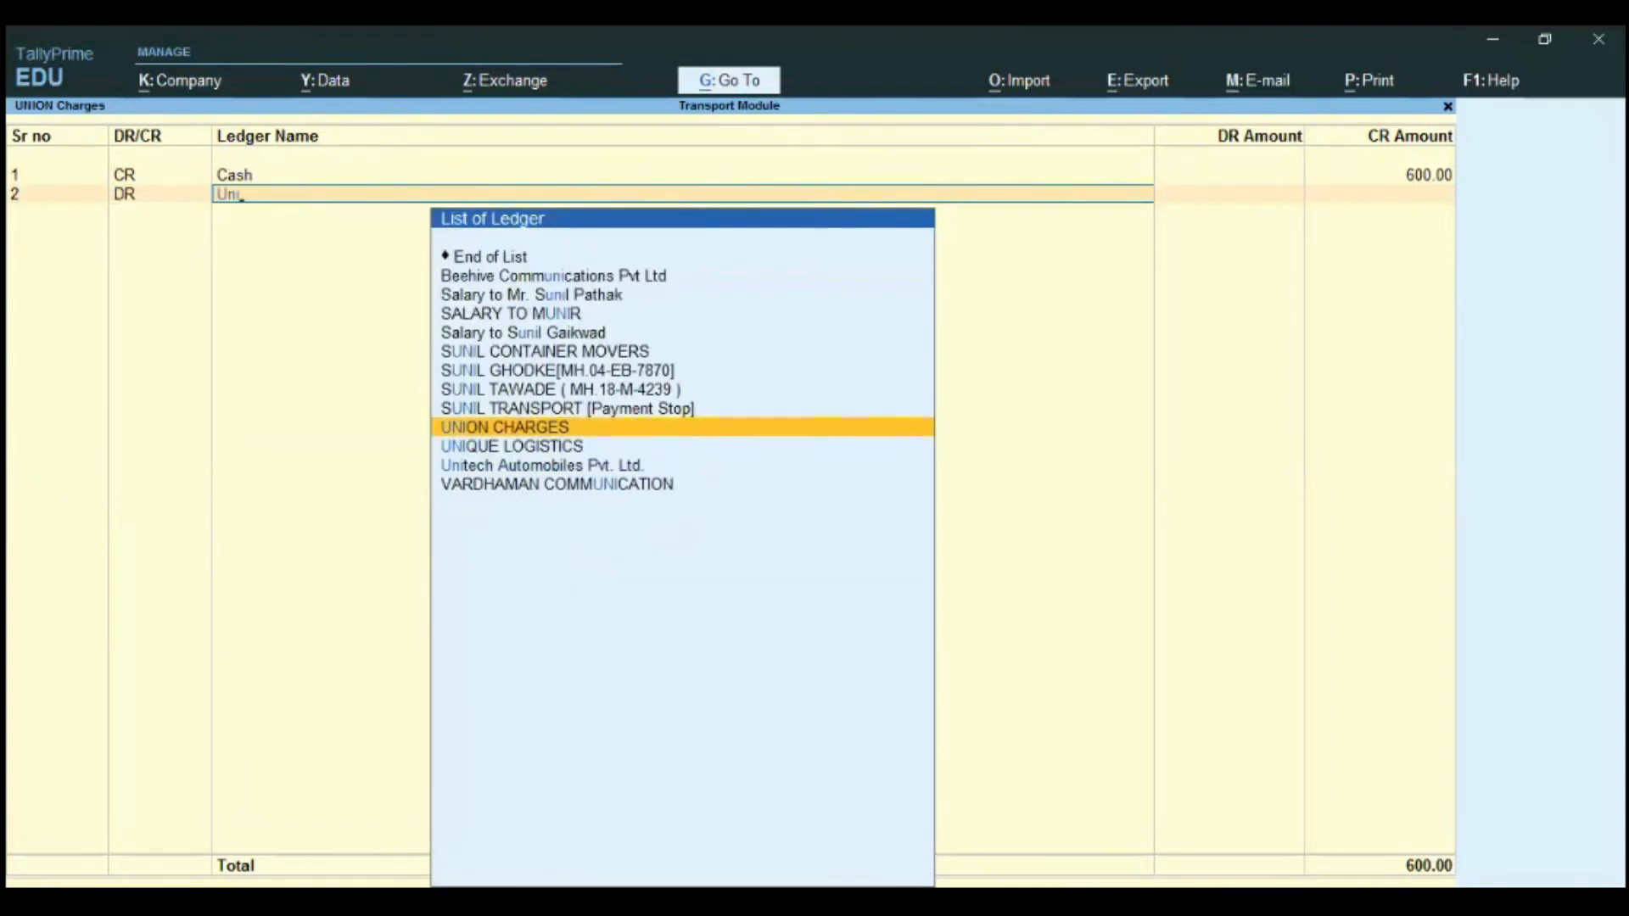
key("Return")
type("600")
key("Return")
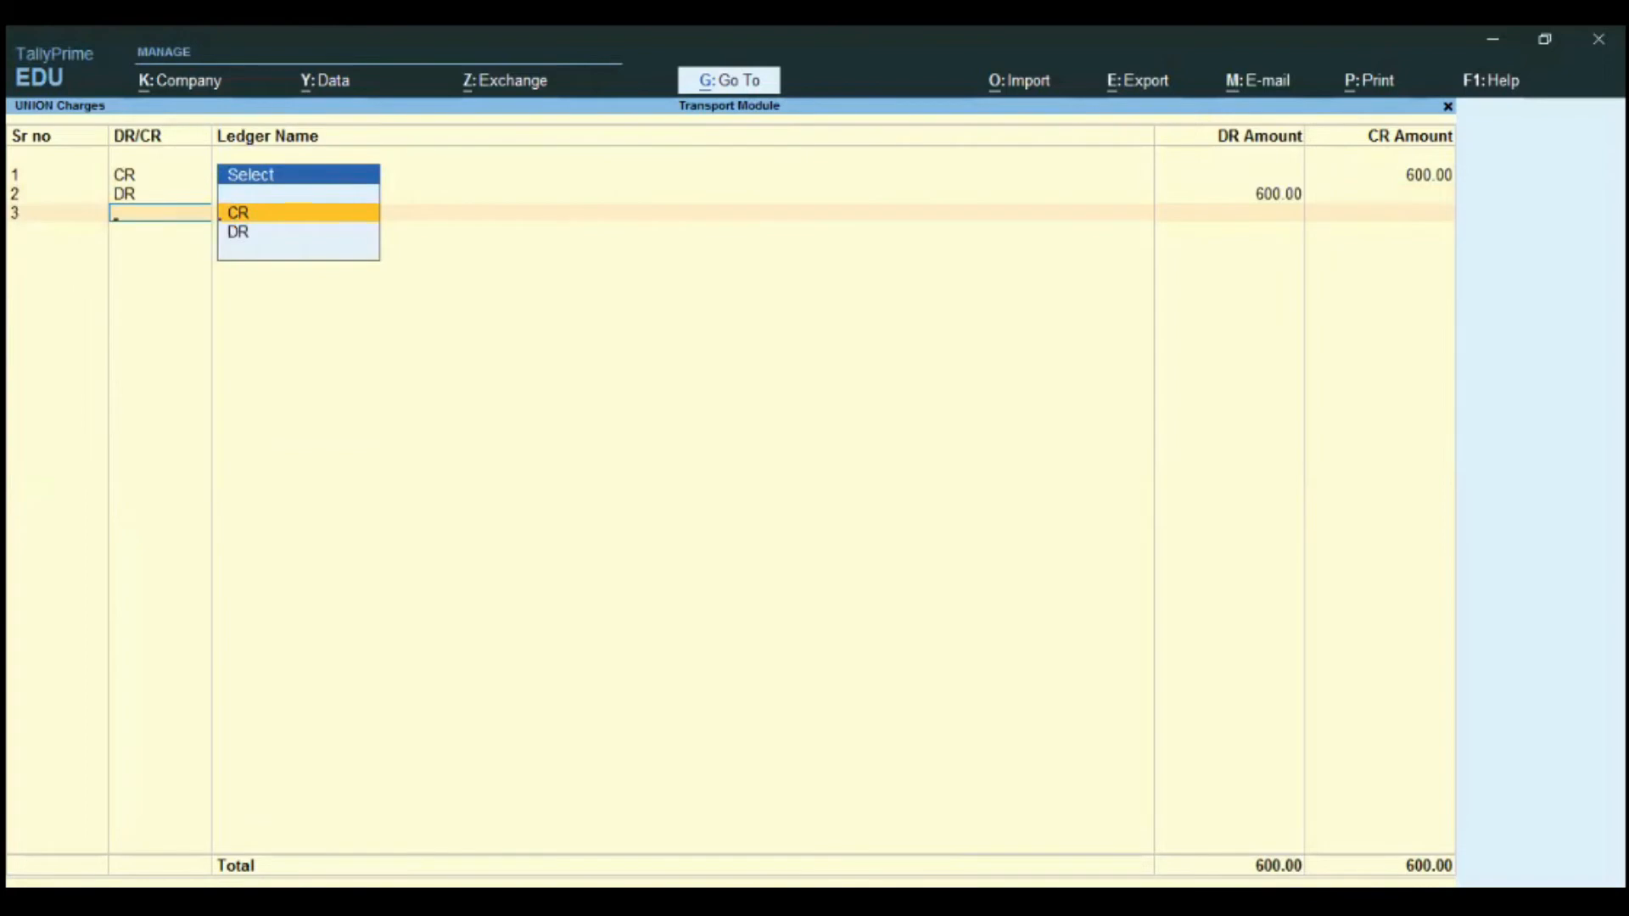
key("Return")
key("Return")
type("y")
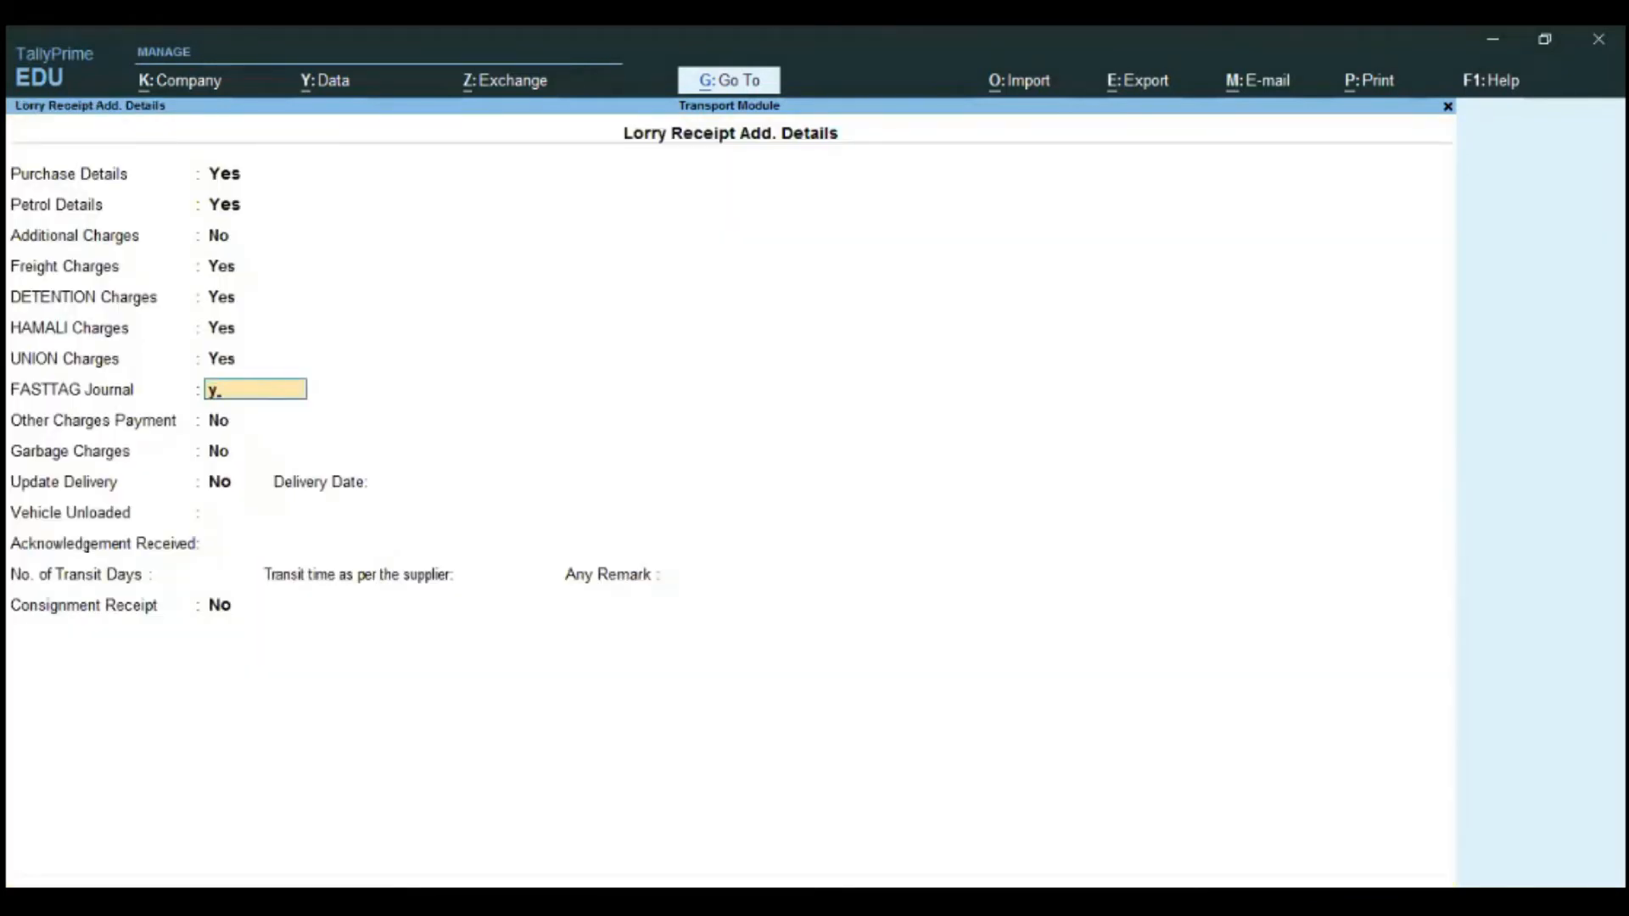
key("Return")
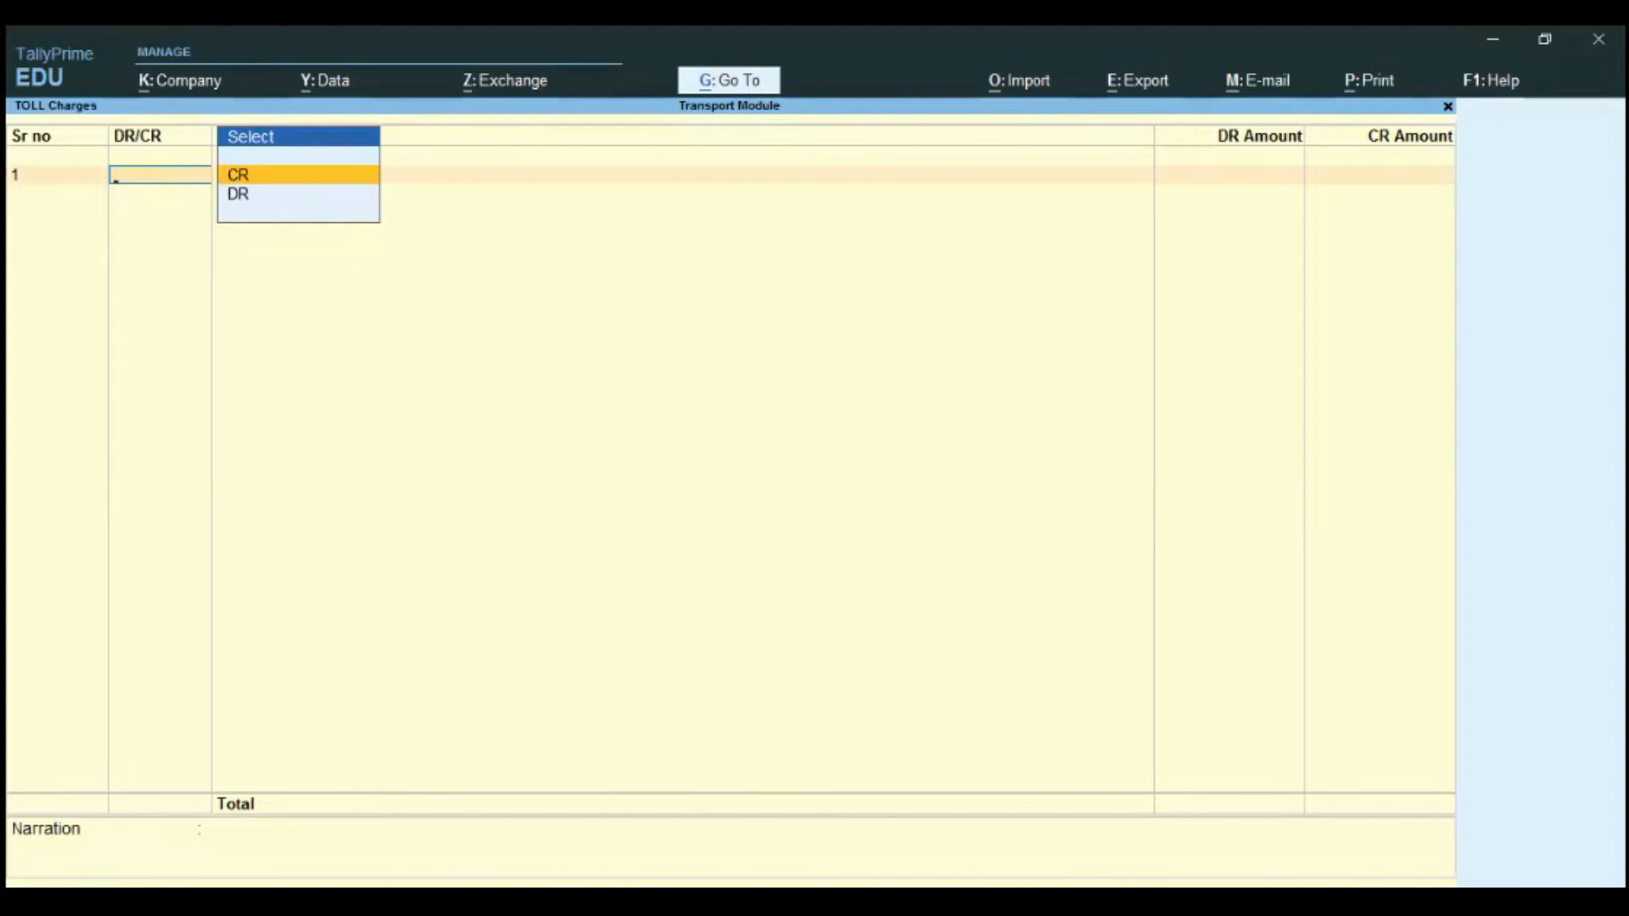
key("Return")
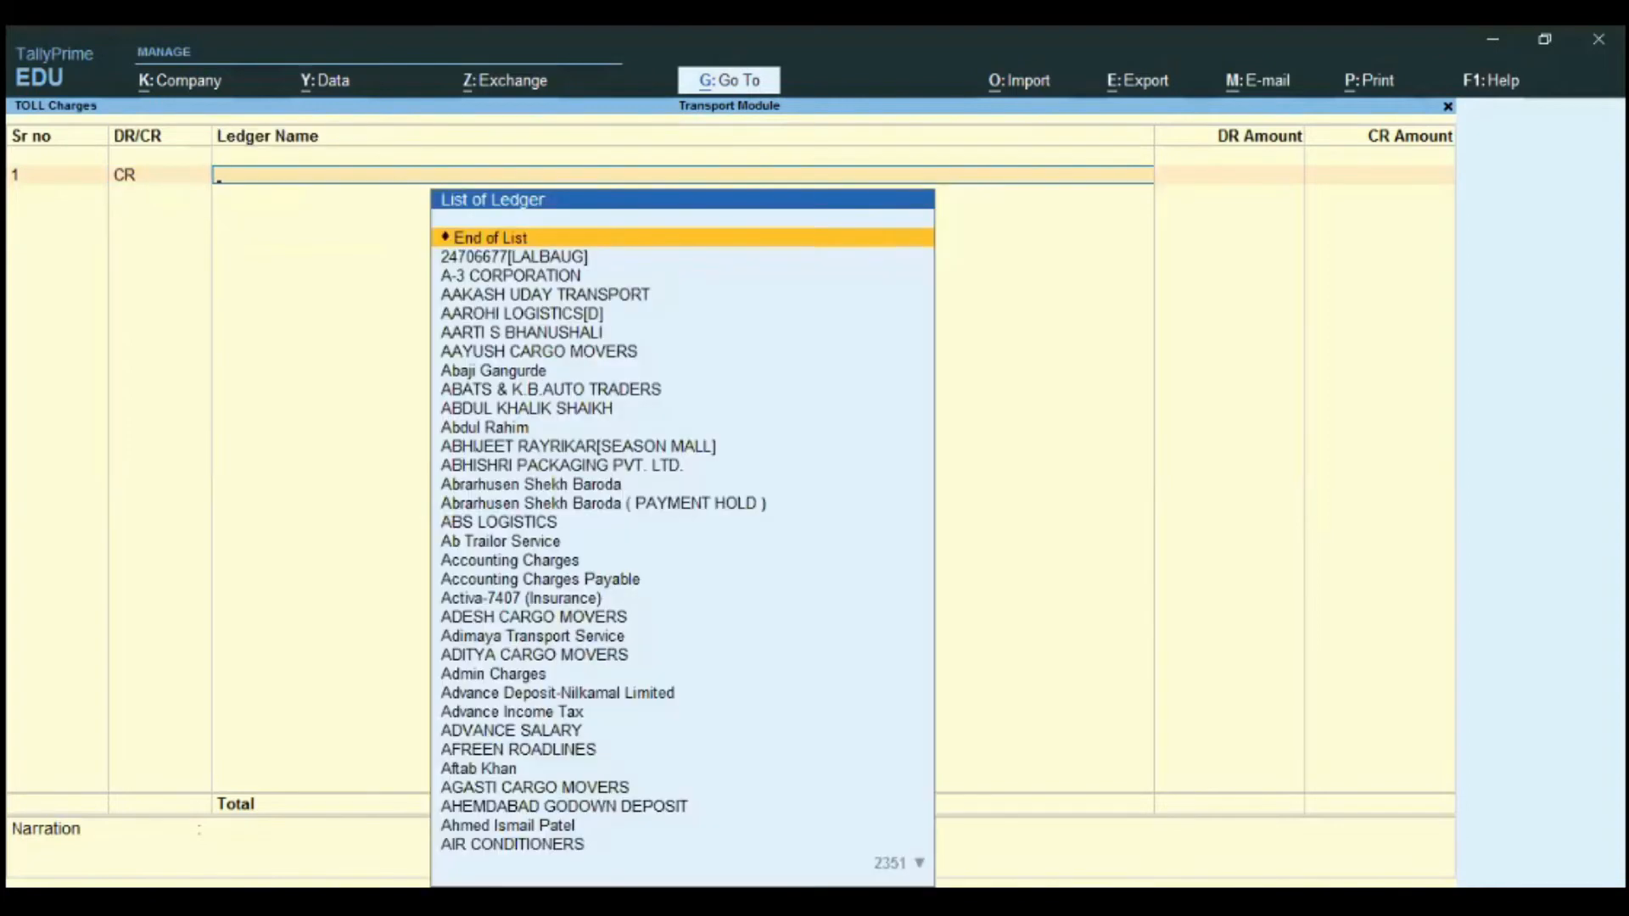
type("Ve")
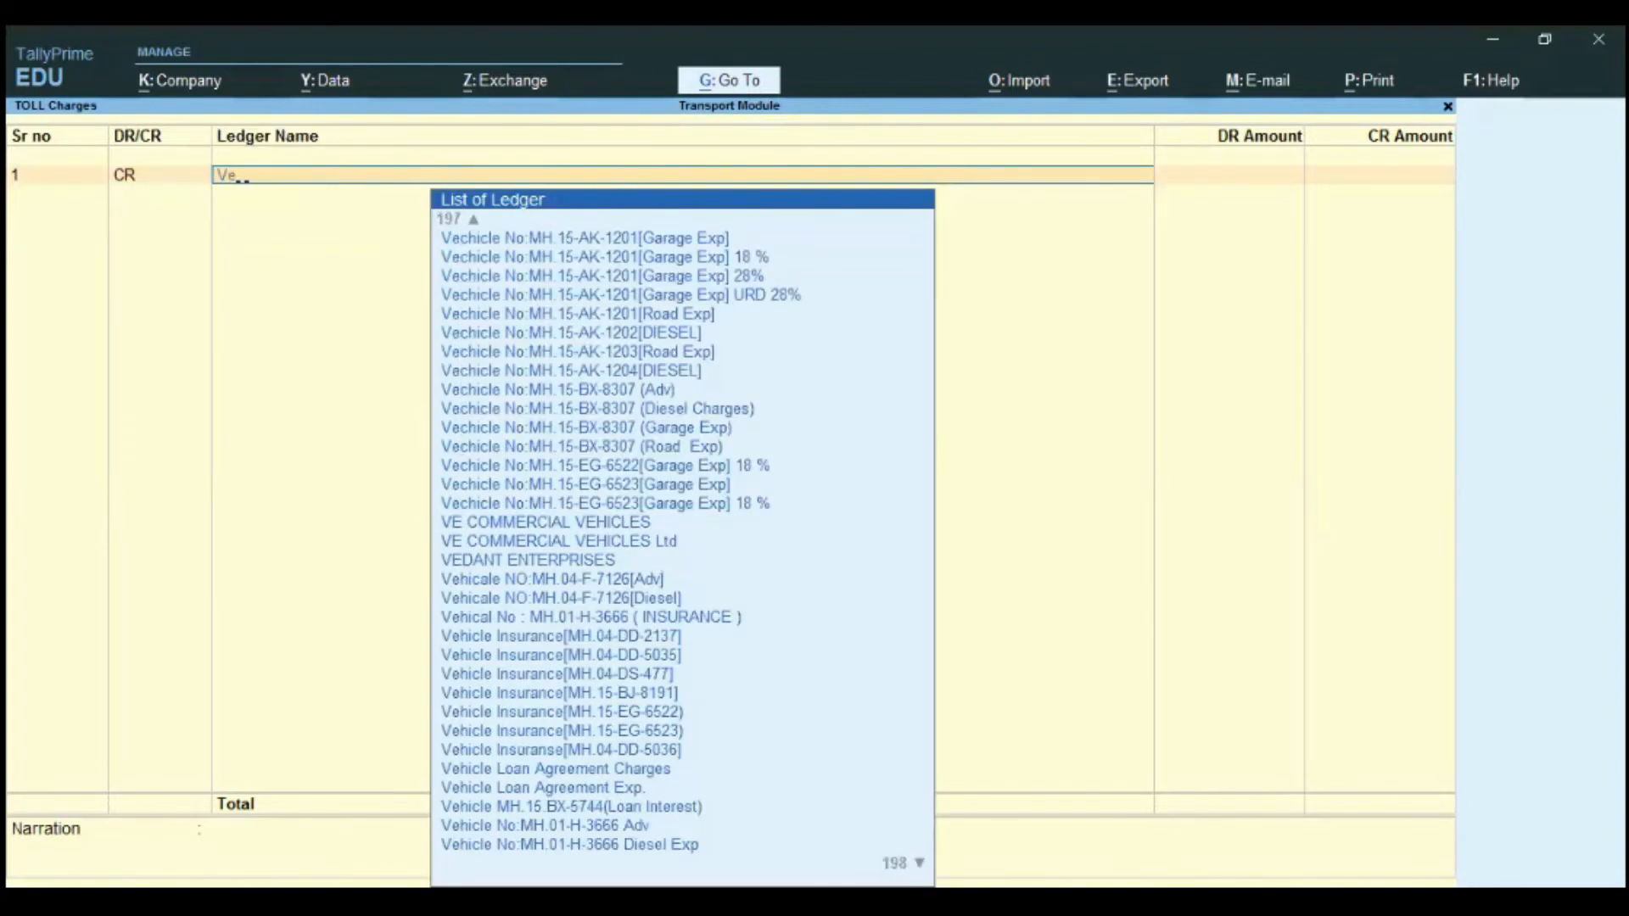
type("hi")
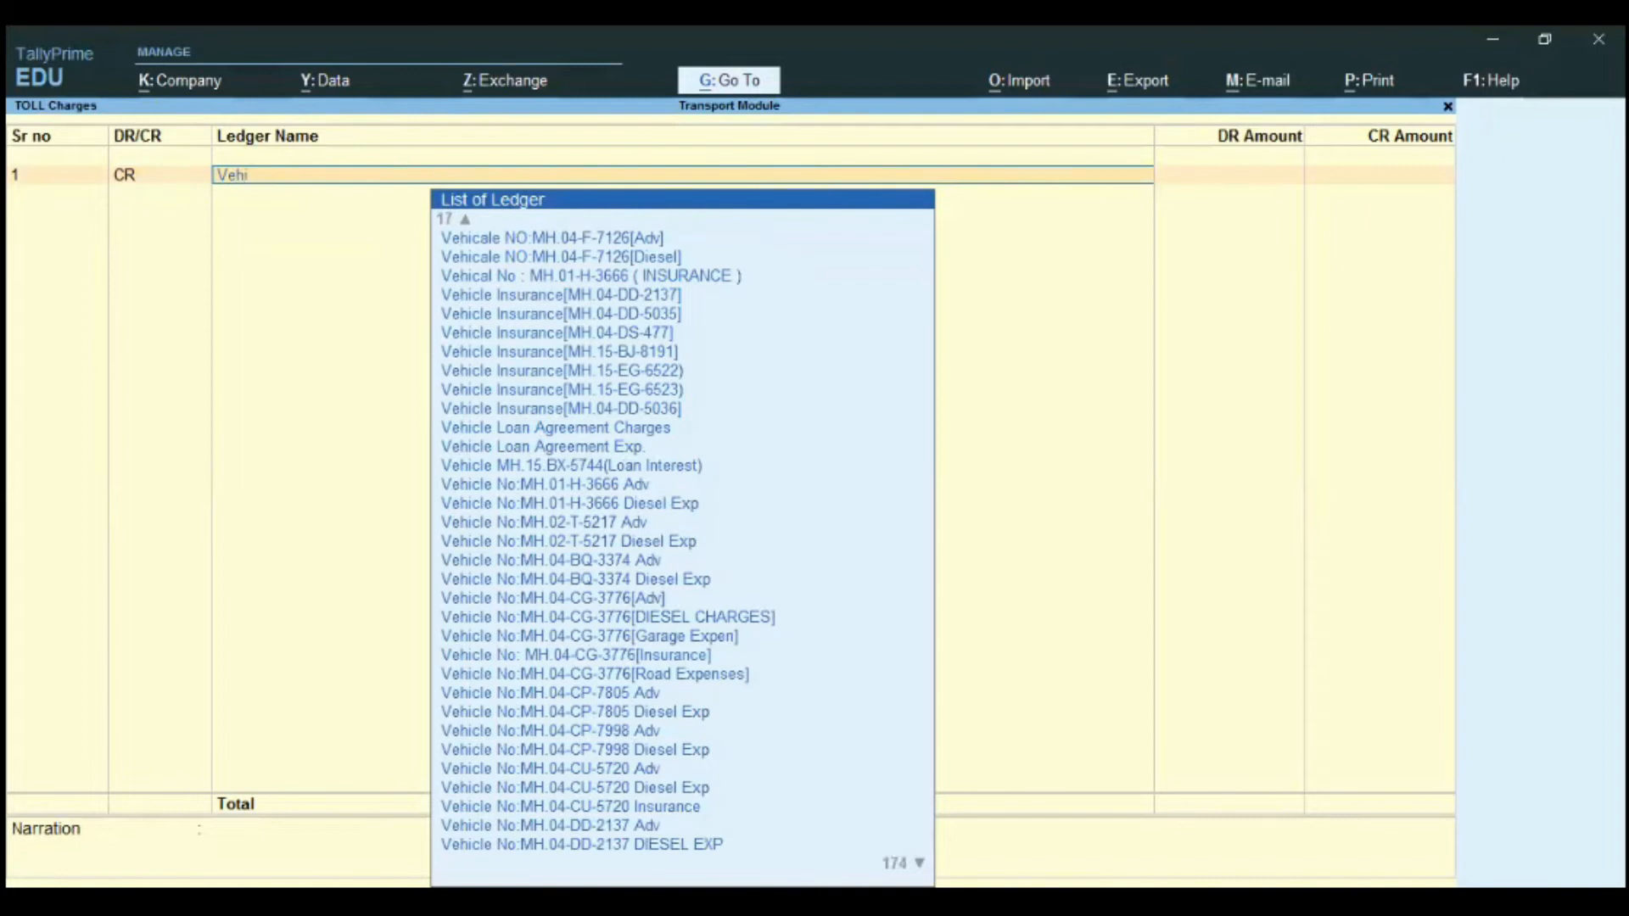
key("Down")
key("Down")
key("Down")
key("Down")
key("Down")
key("Down")
key("Down")
key("Down")
key("Down")
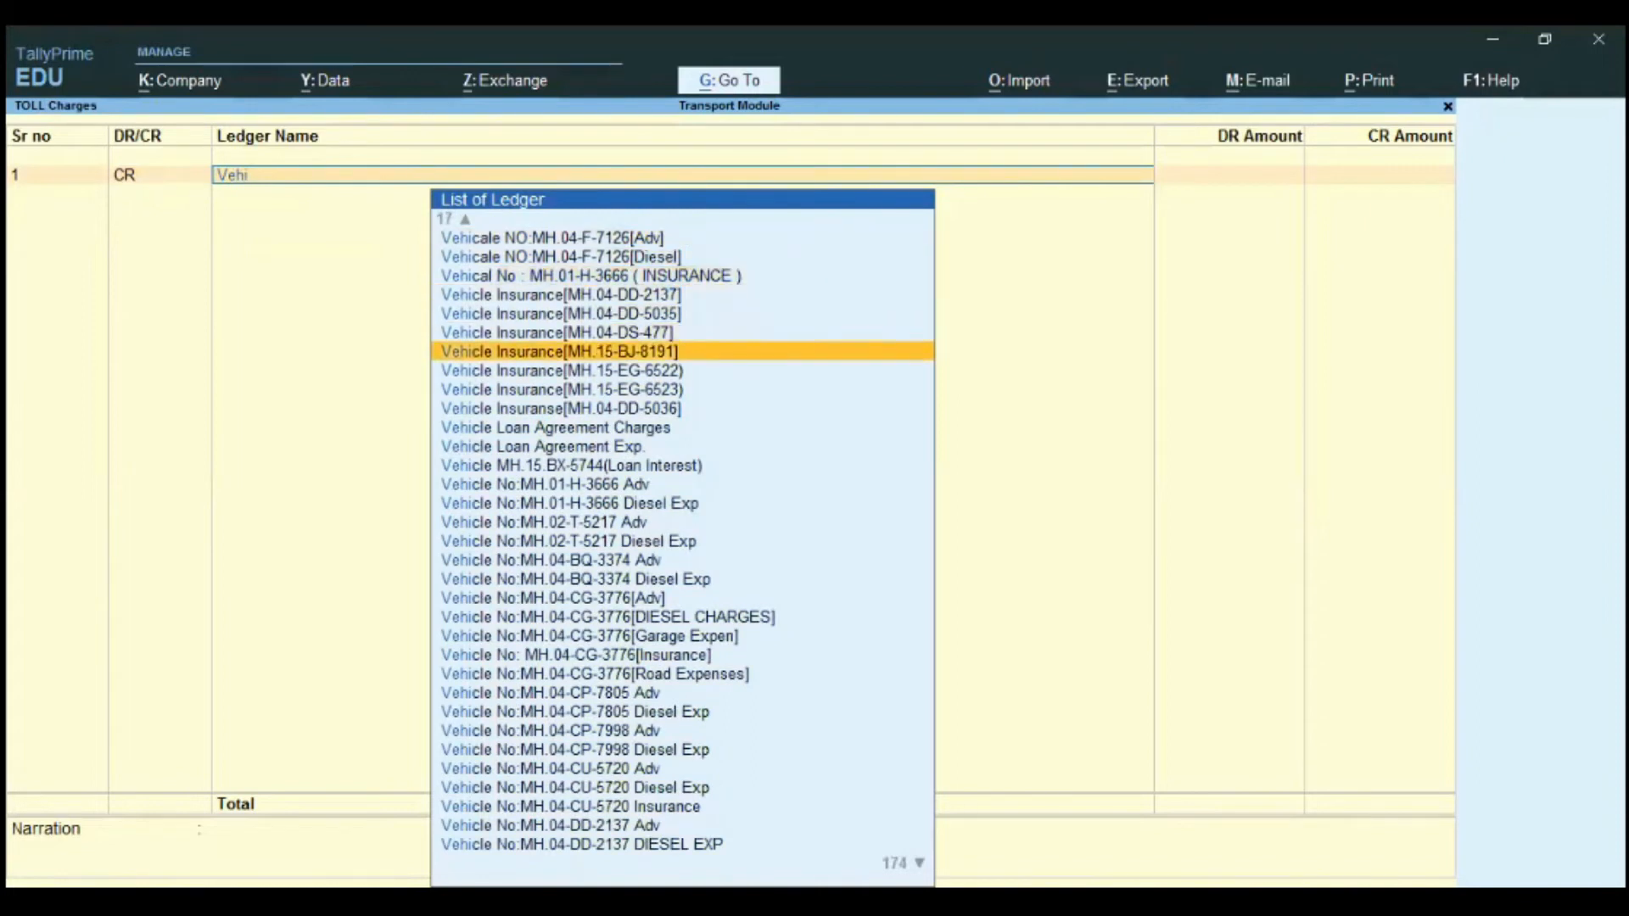
key("Down")
key("Down")
key("Down")
key("Down")
key("Down")
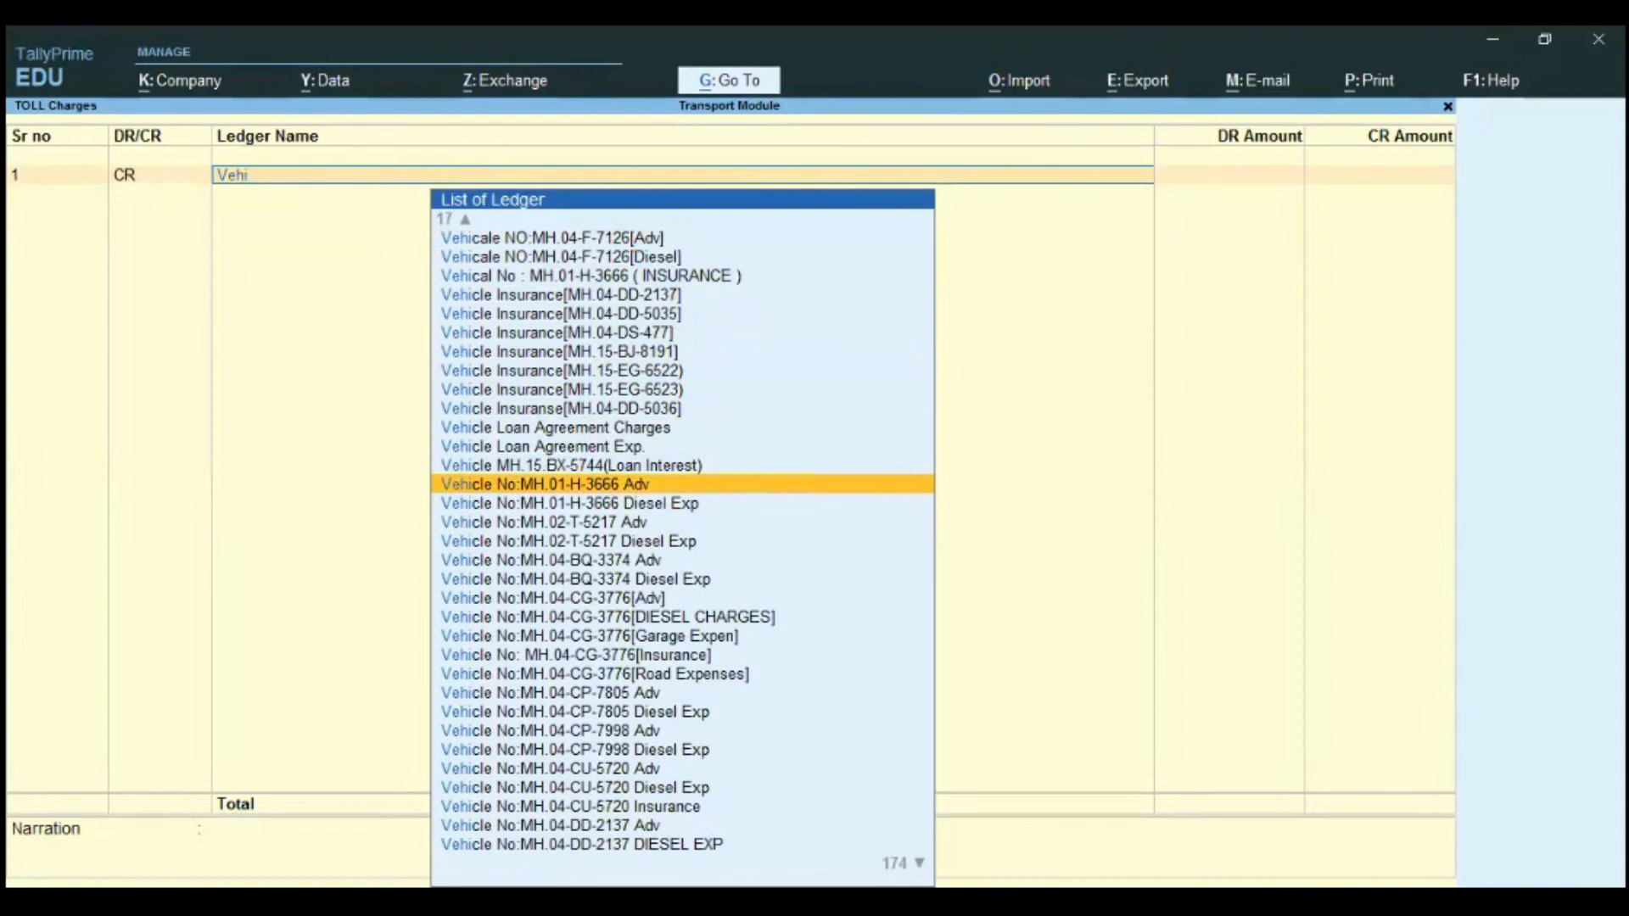
key("Return")
type("250")
key("Return")
Add a DR line of 250 for Fastag Toll Expenses ( KOTAK ) and finish the toll charges with the narration blank.
key("Down")
key("Return")
type("Fast")
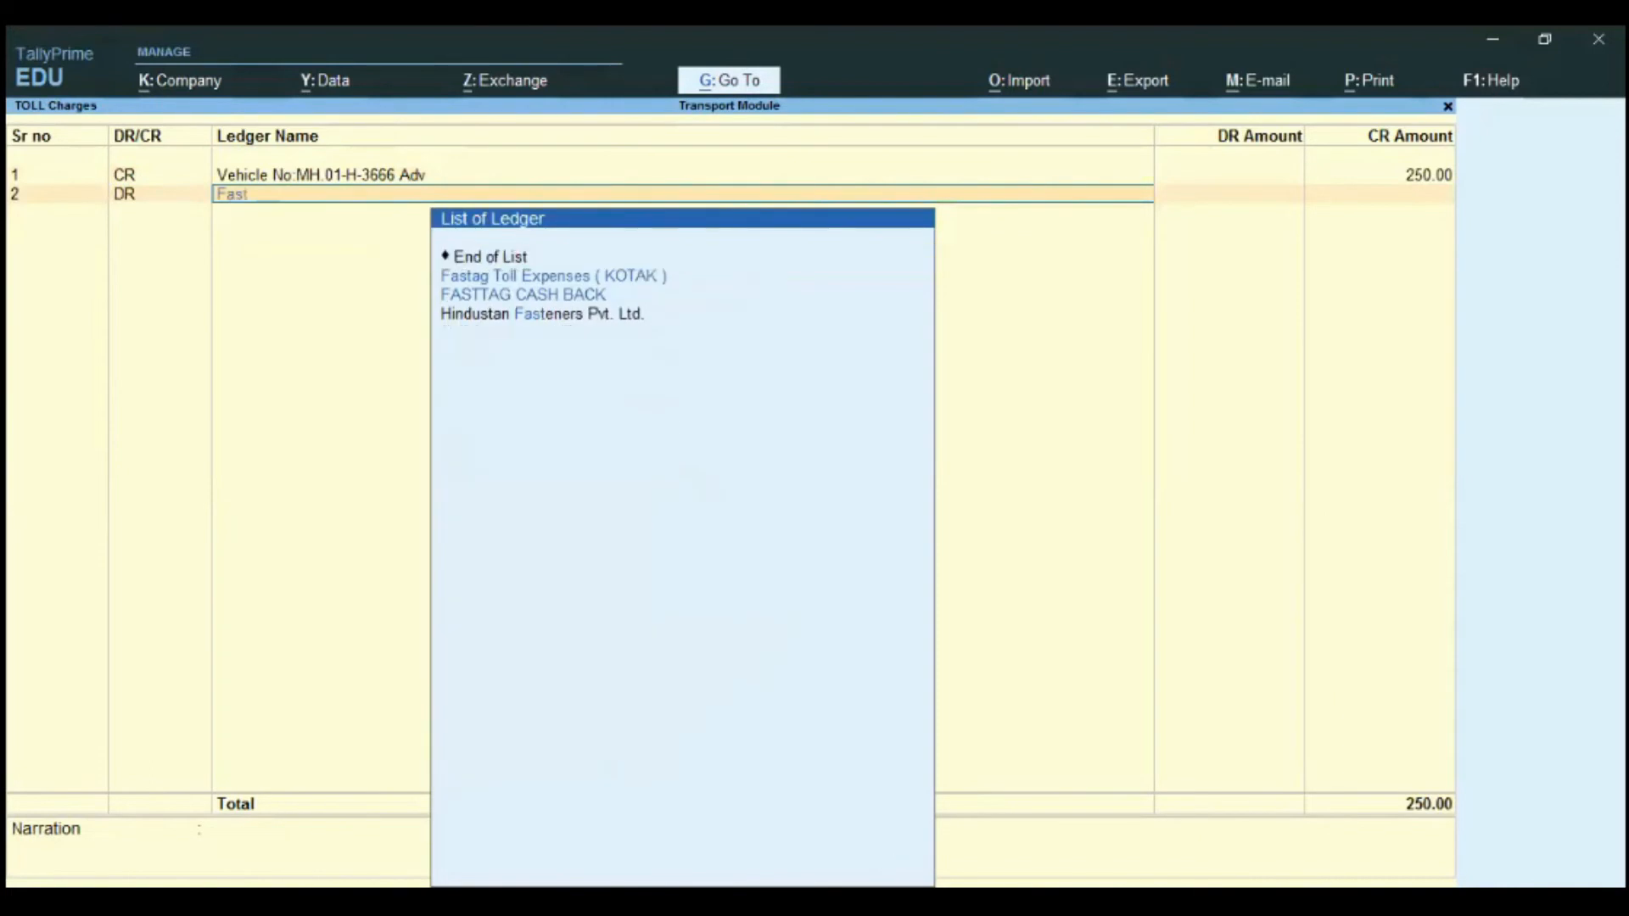
key("Return")
type("250")
key("Return")
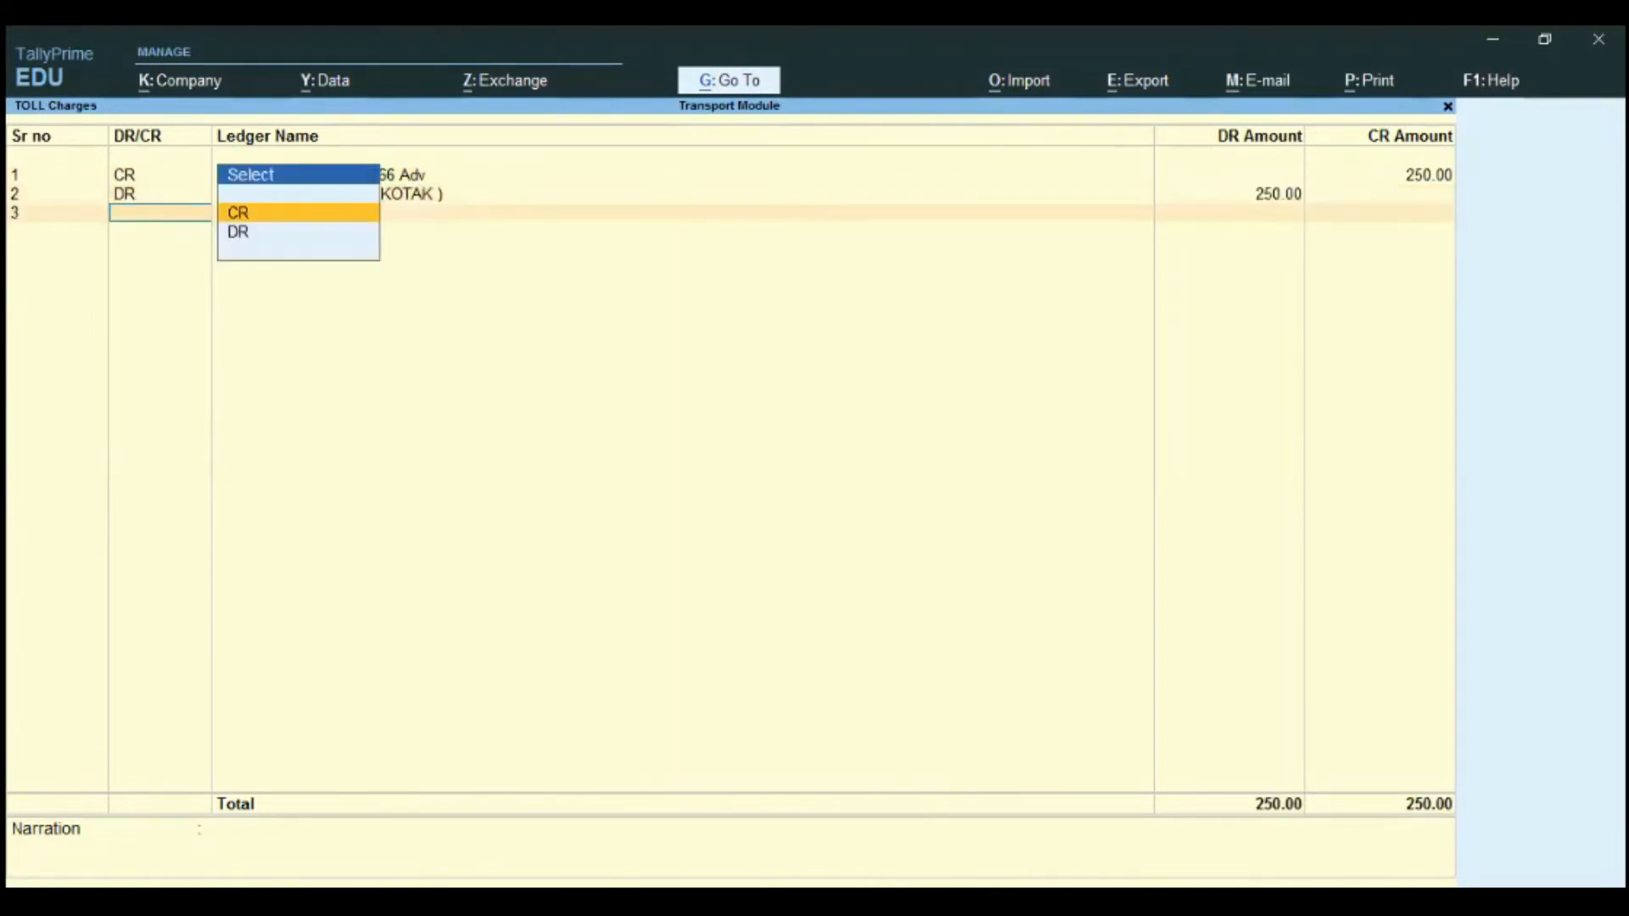
key("Return")
key("Return")
key("Return")
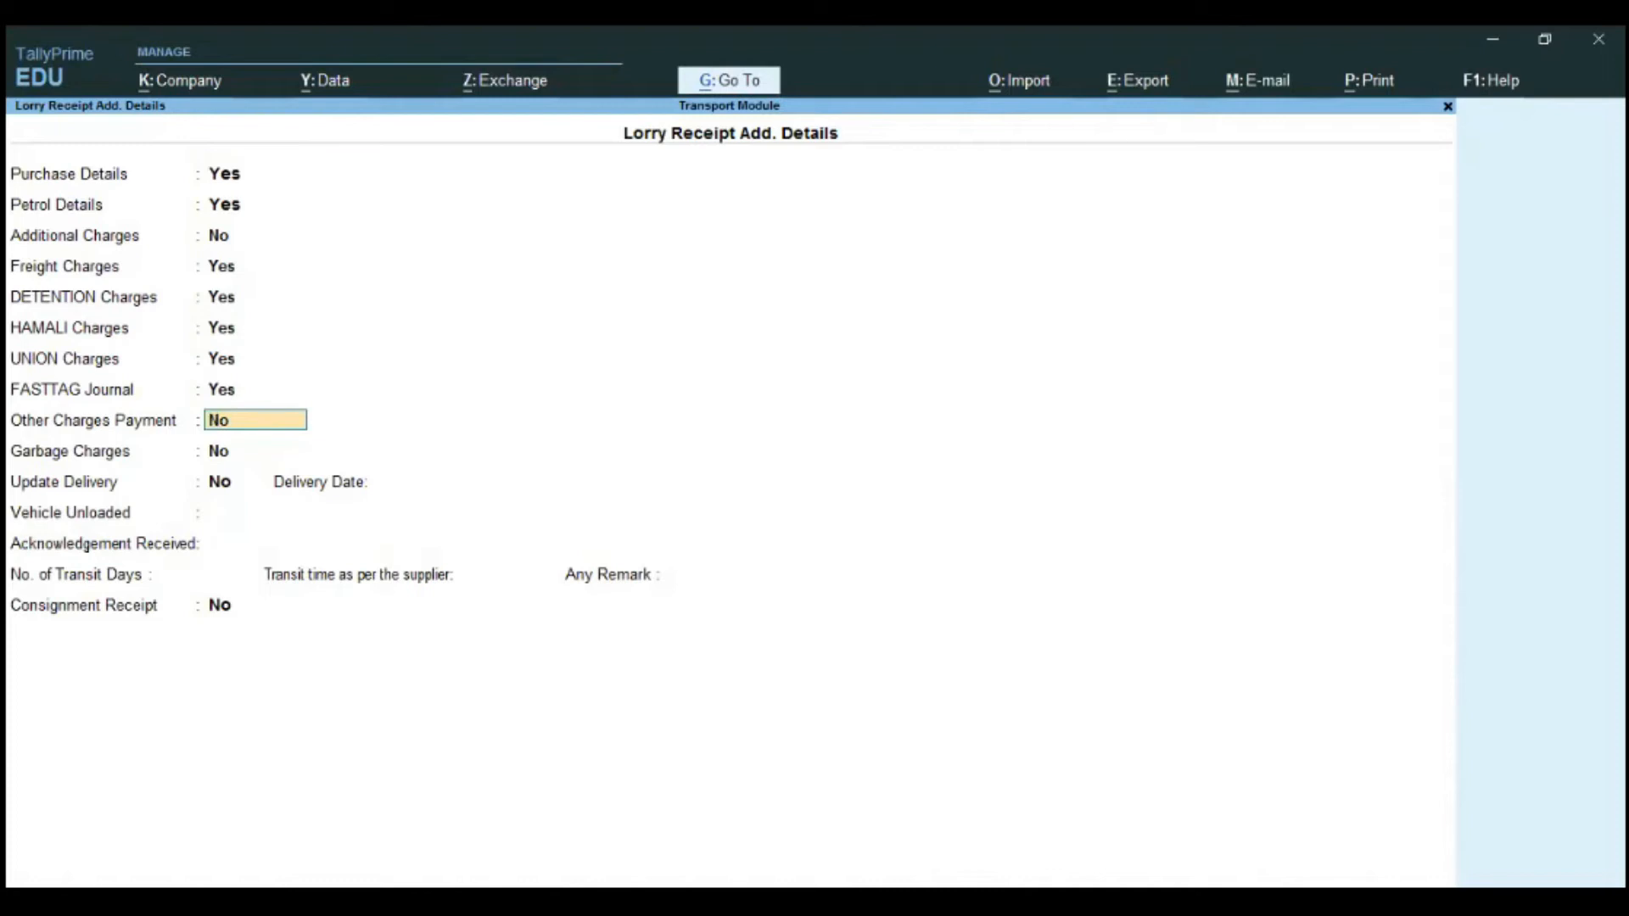
Keep Other Charges Payment at No and set Garbage Charges to Yes.
key("Return")
type("y")
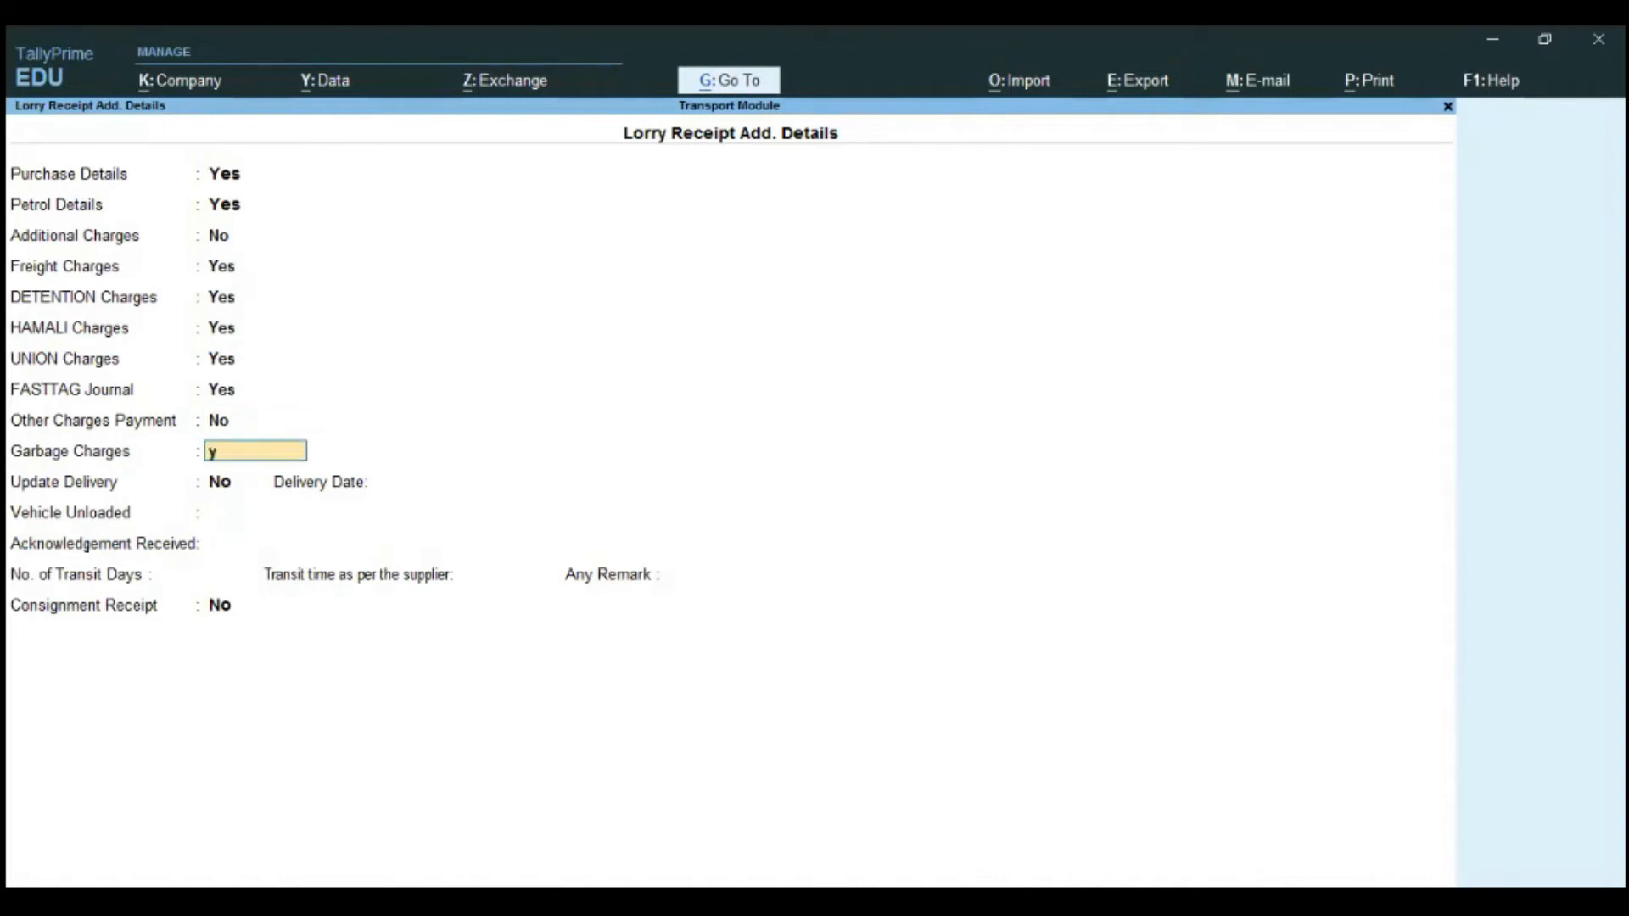
key("Return")
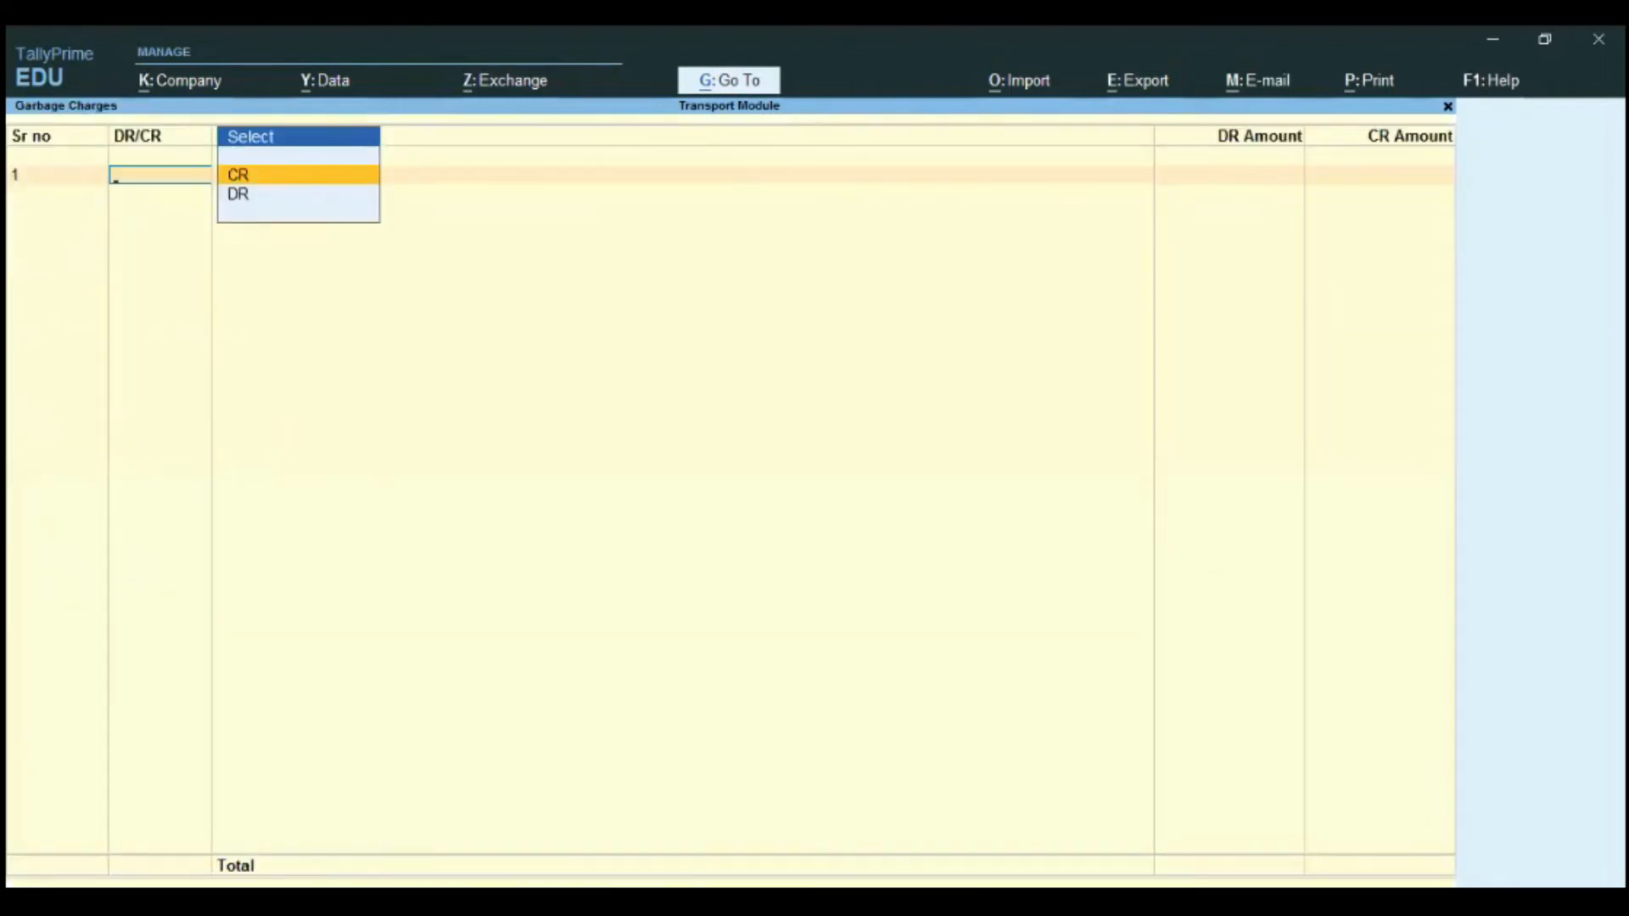
Add a CR line of 2500 for the Cash ledger to the garbage charges.
key("Return")
type("cash")
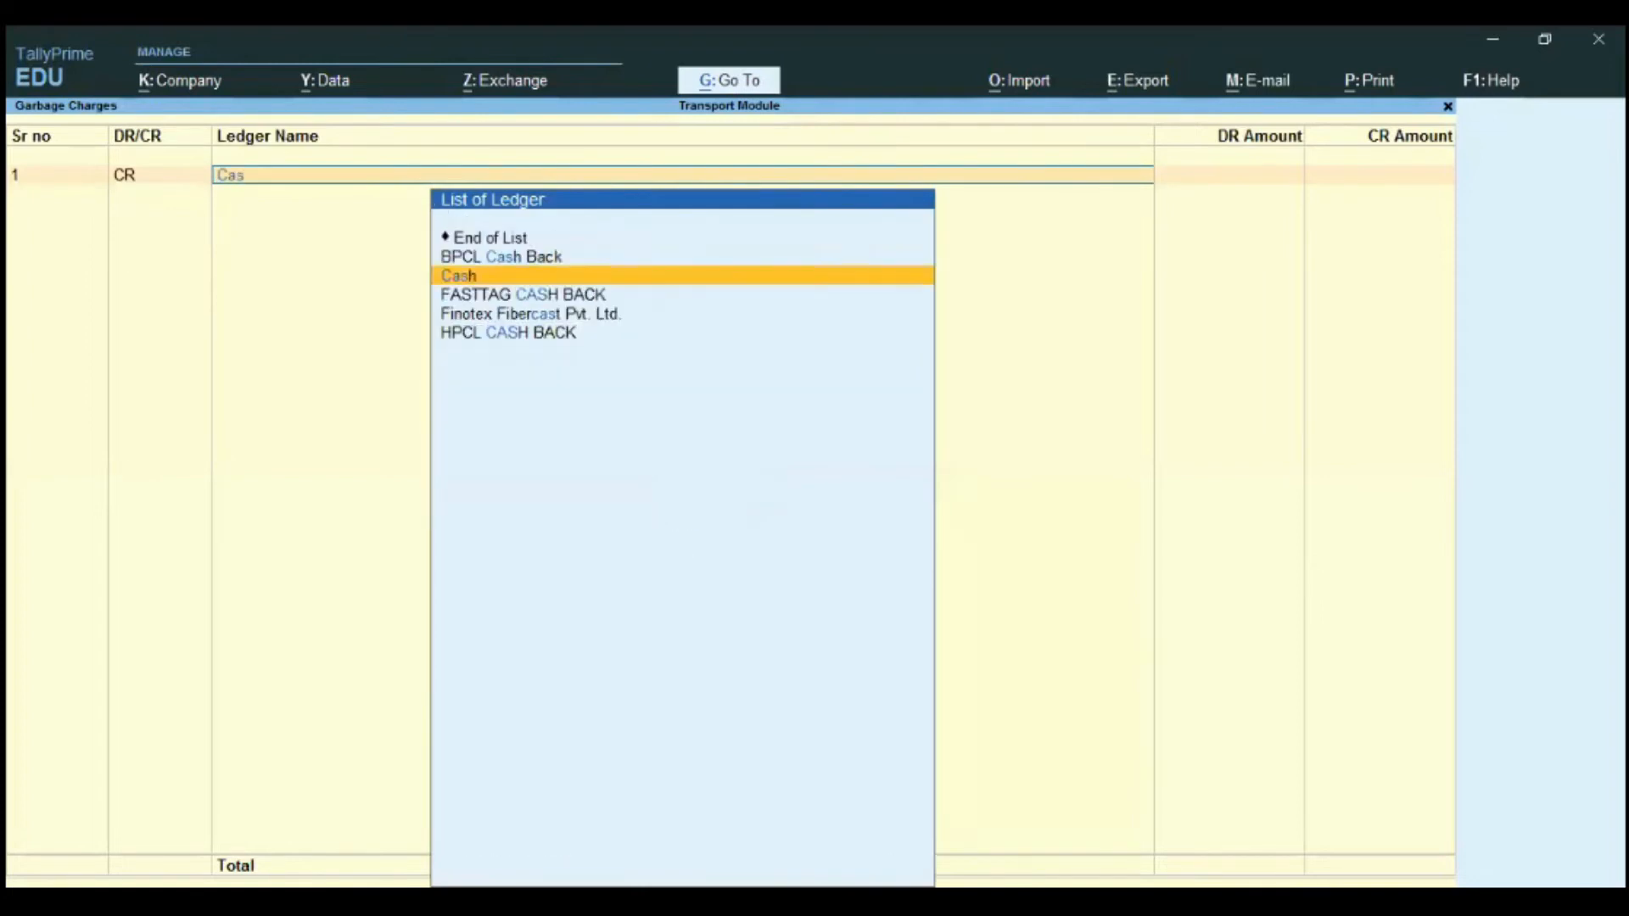
key("Return")
type("2500")
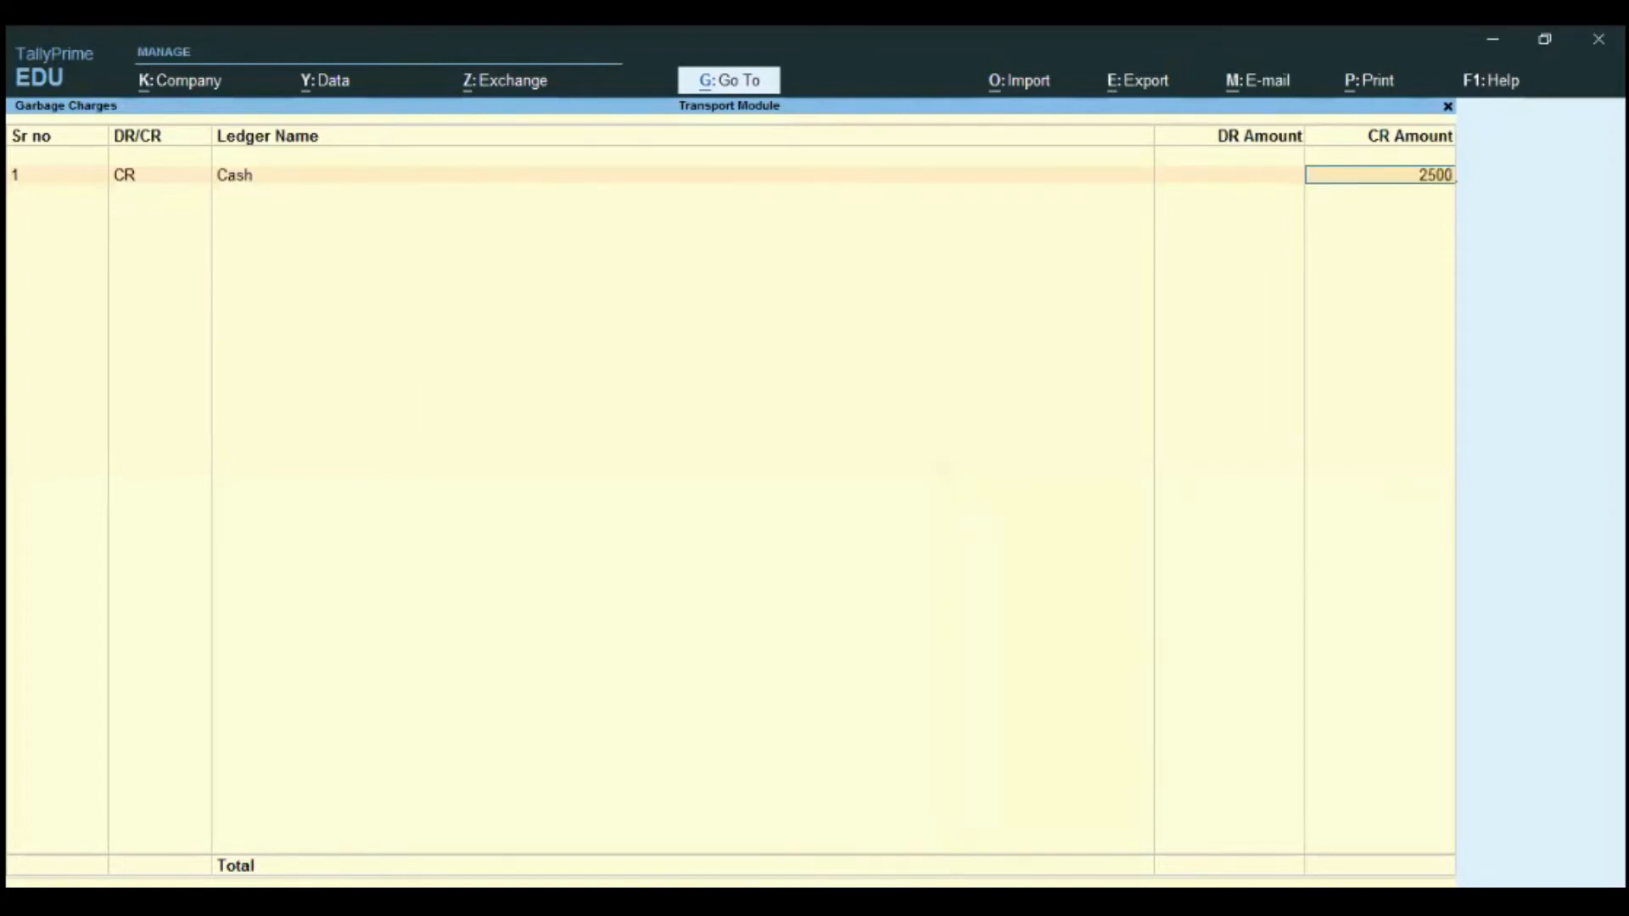
key("Return")
Add a DR line of 2500 for the Garage Expenses ledger and finish the garbage charges with End of List.
key("Down")
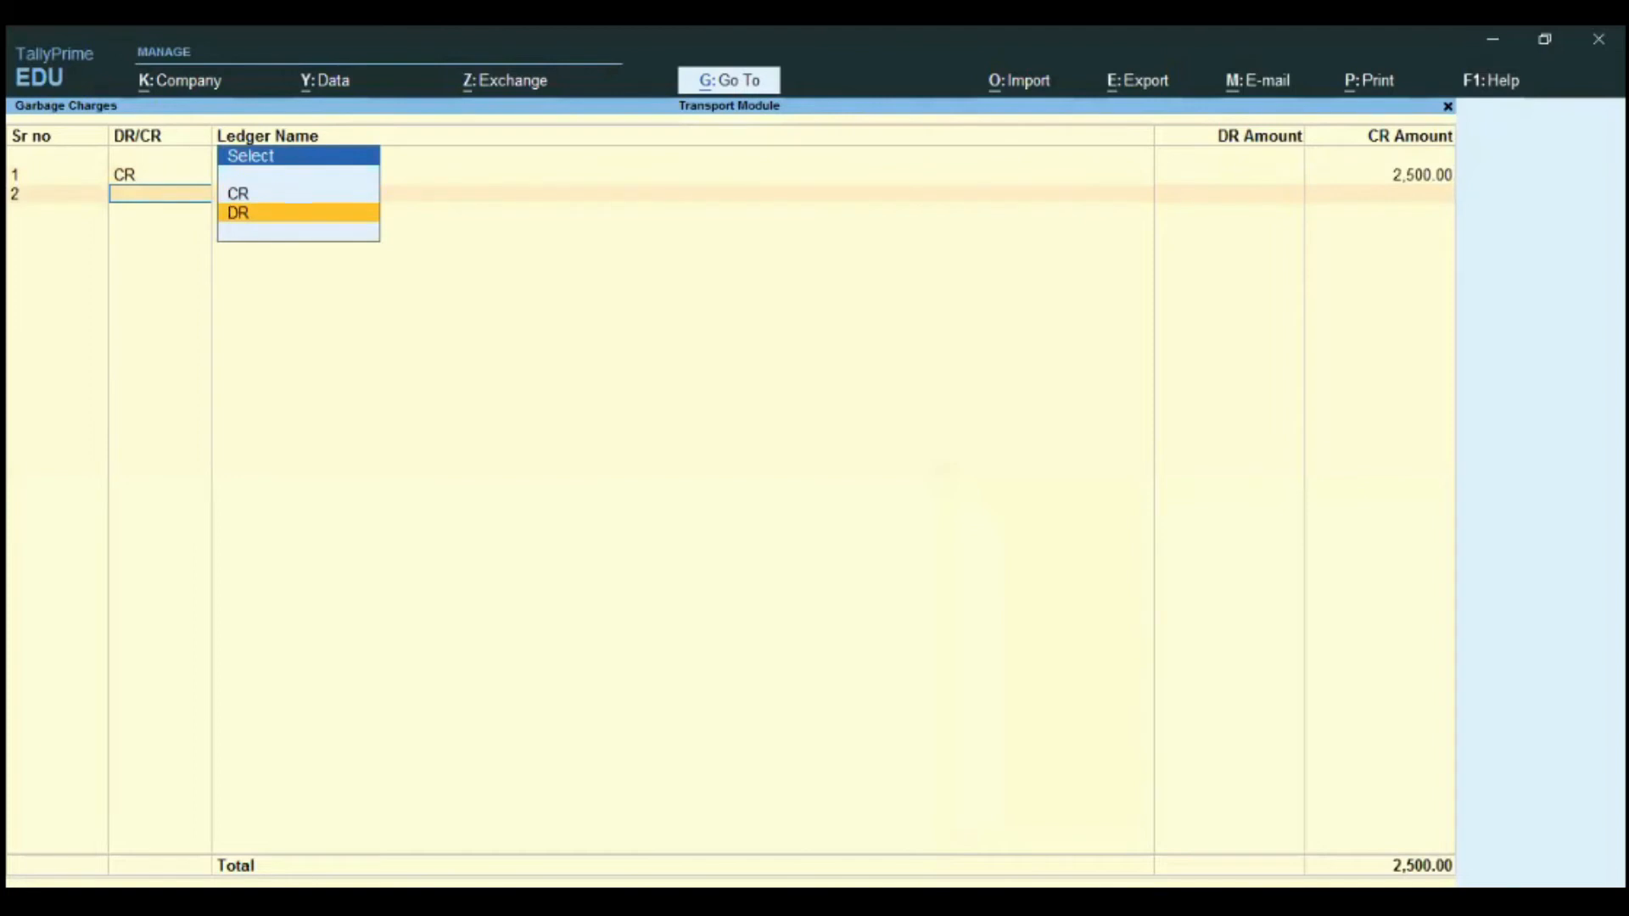
key("Return")
type("G")
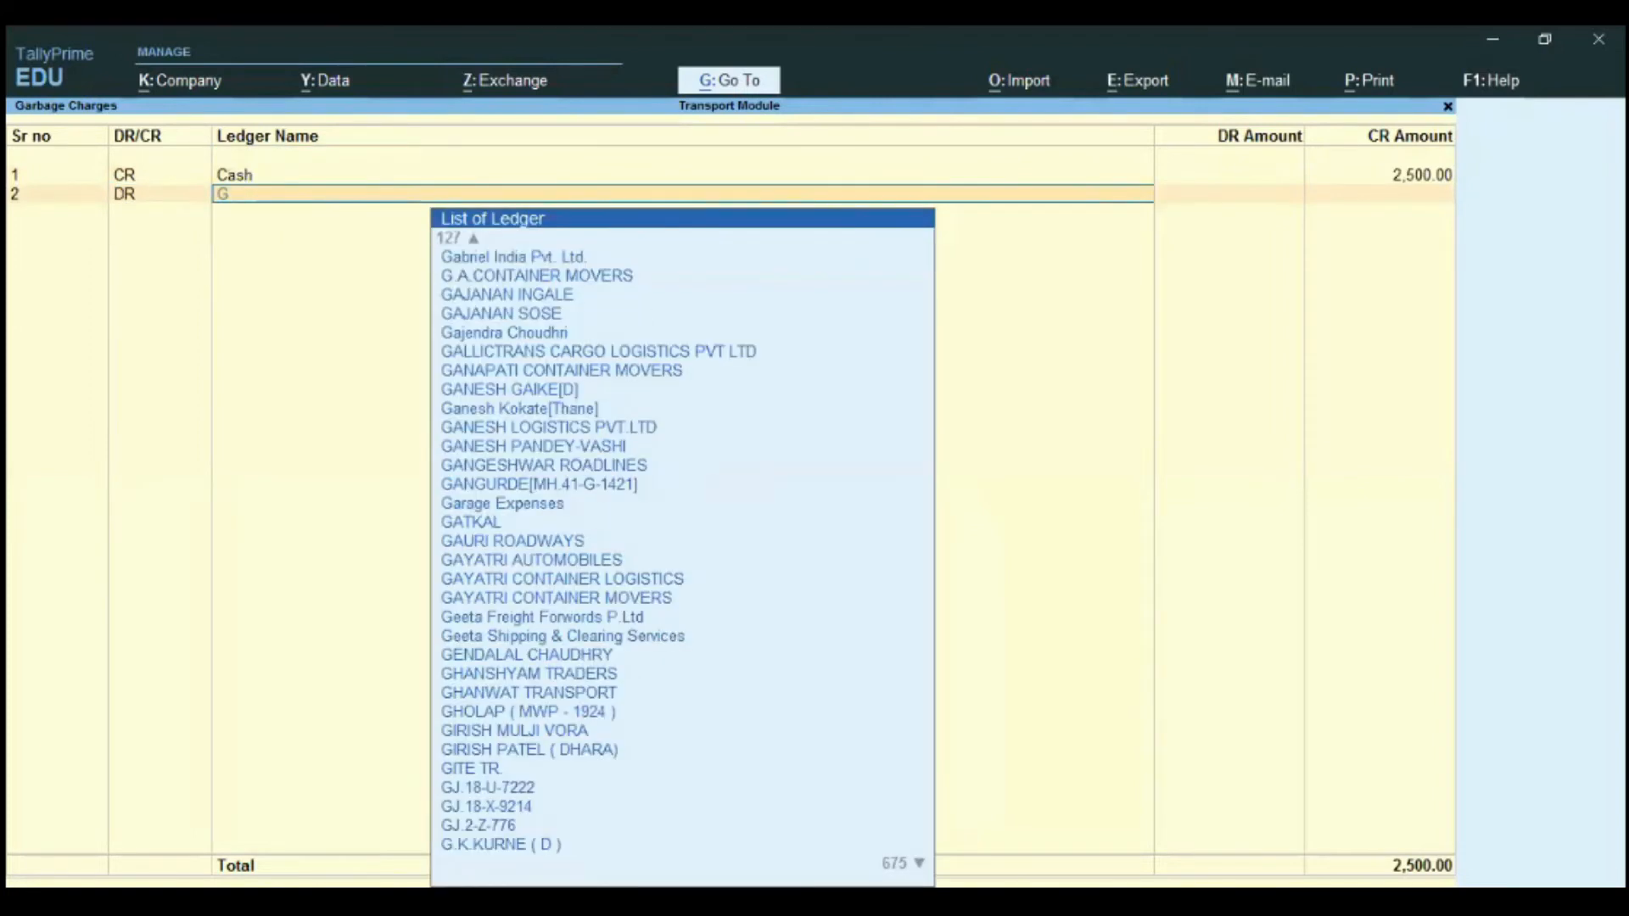
type("arage Expenses")
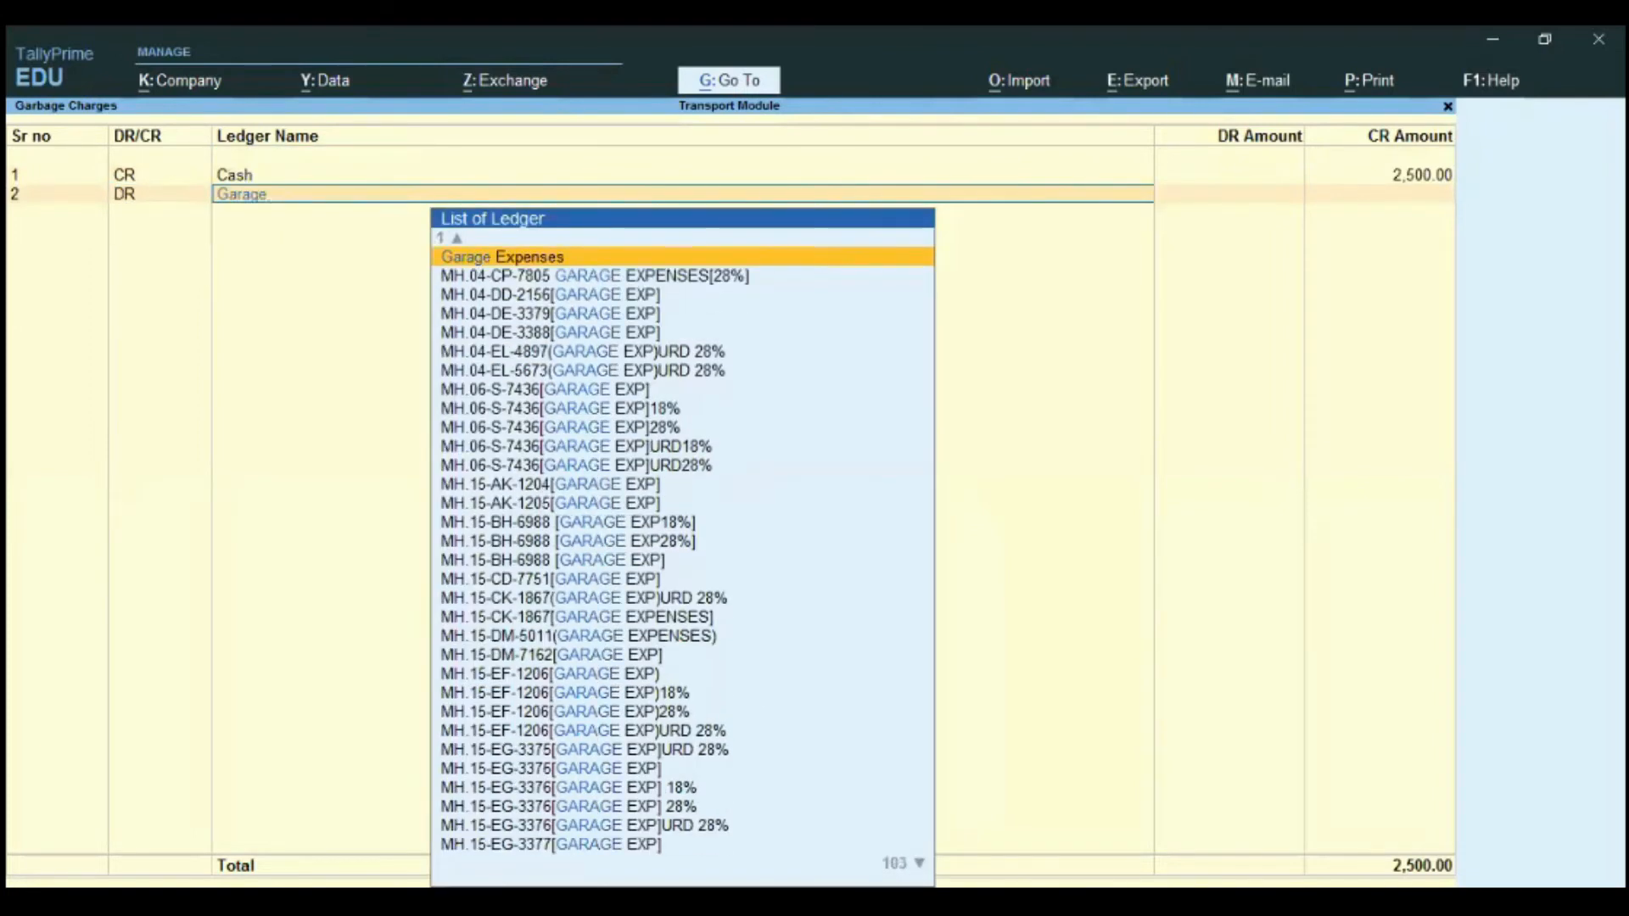
key("Return")
type("2500")
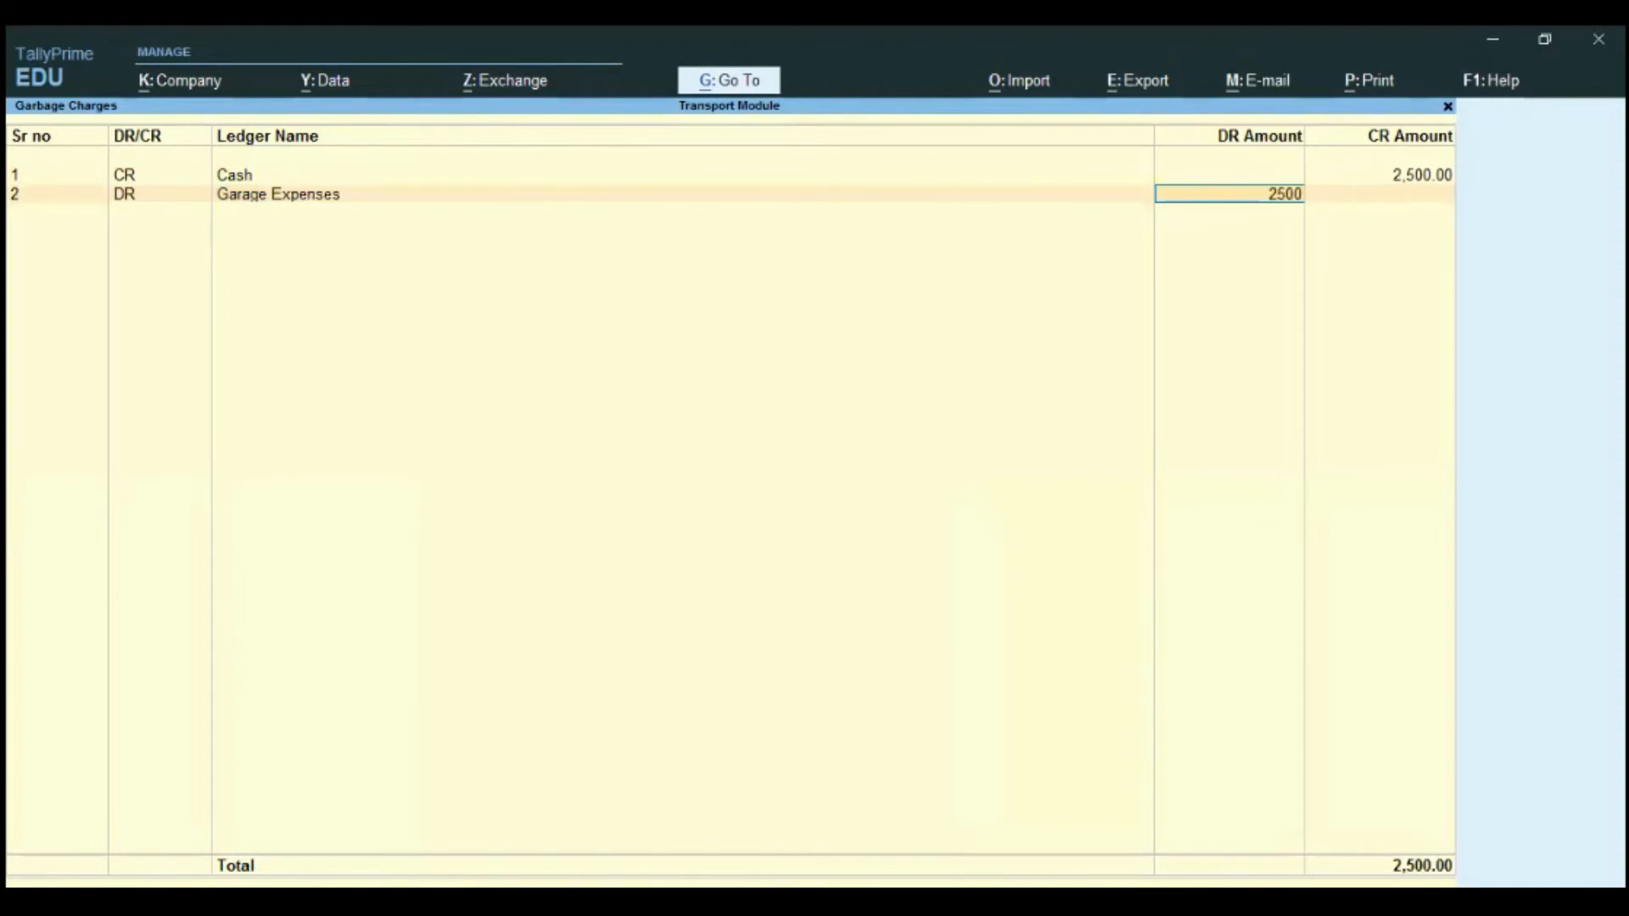
key("Return")
key("Return")
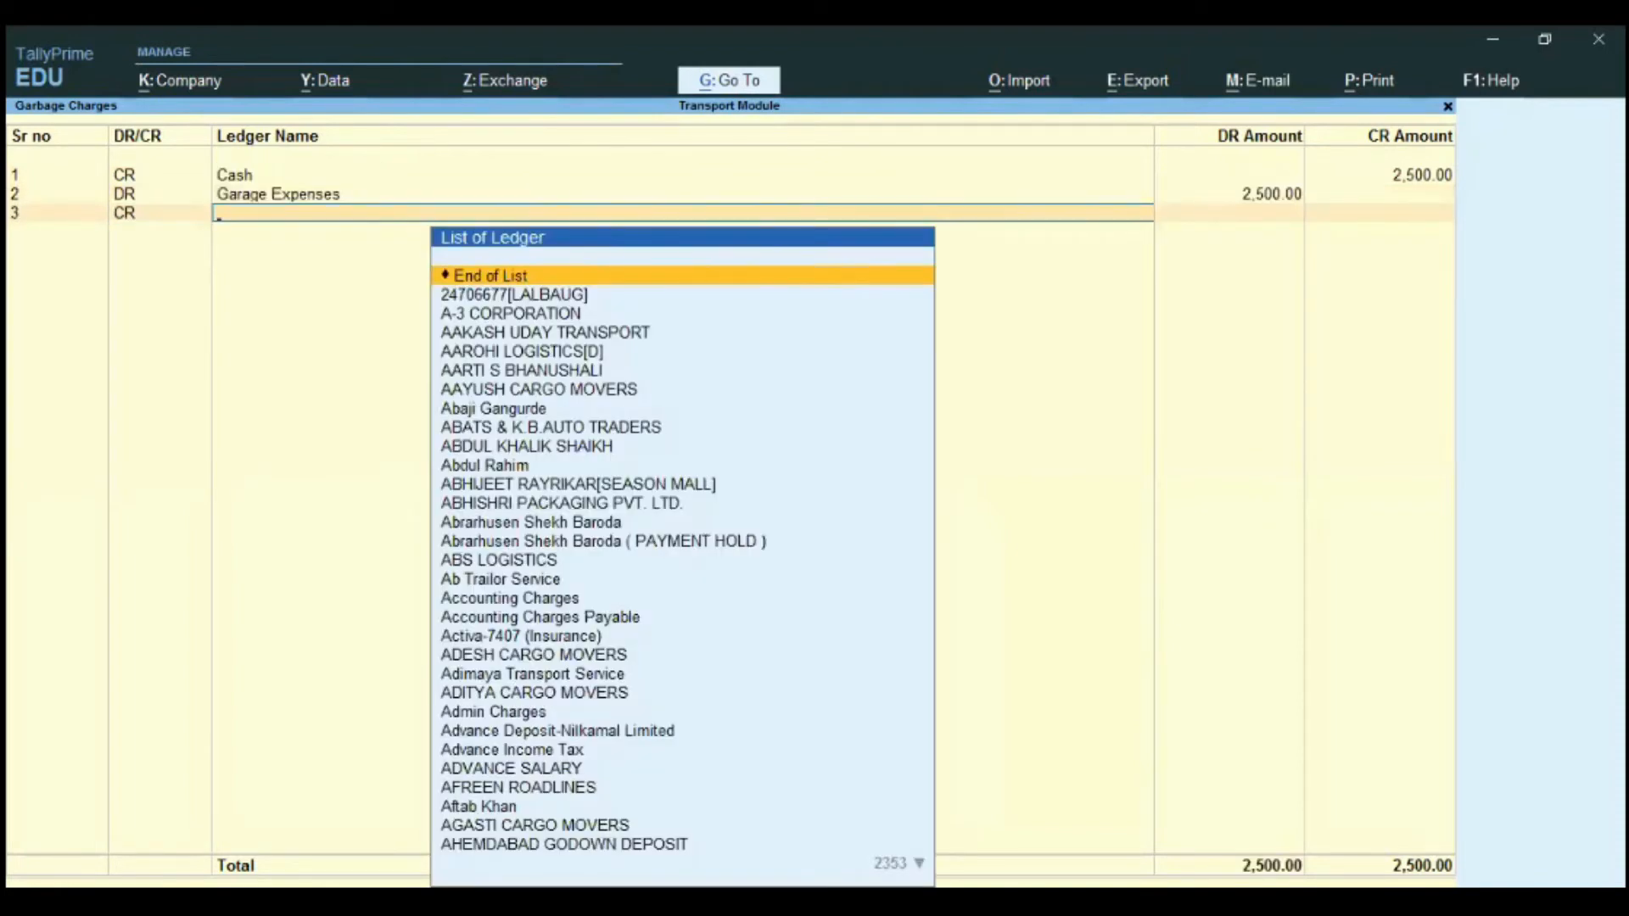
key("Return")
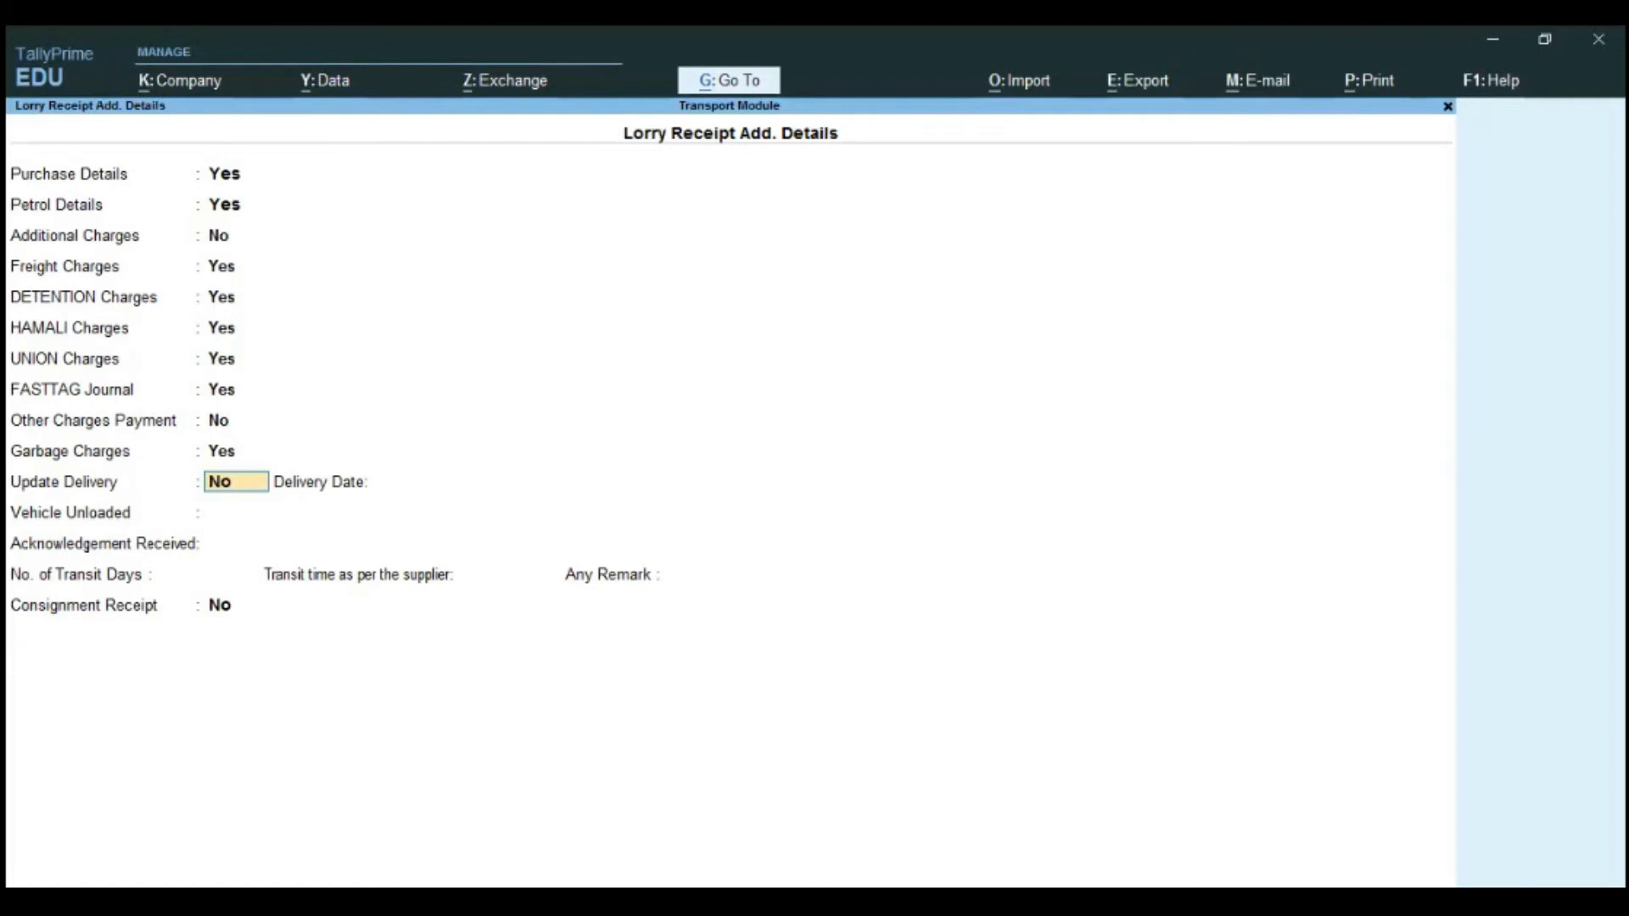
Keep Update Delivery and Consignment Receipt at No, leaving the unloading, acknowledgement, transit and remark fields blank.
key("Return")
key("Return")
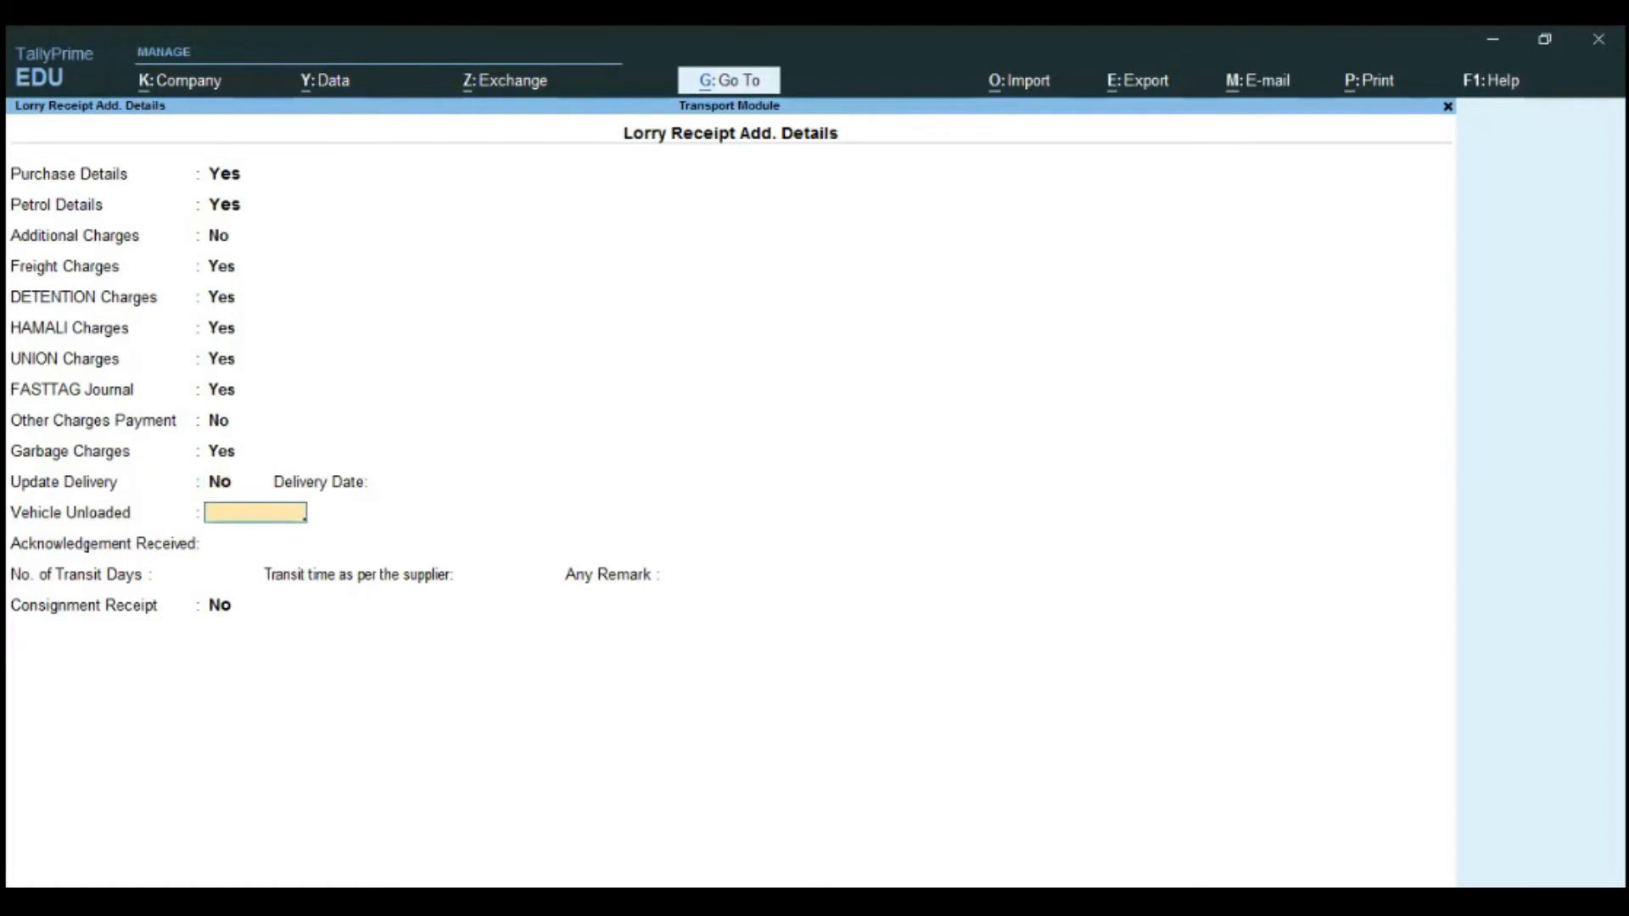
key("Return")
key("Return")
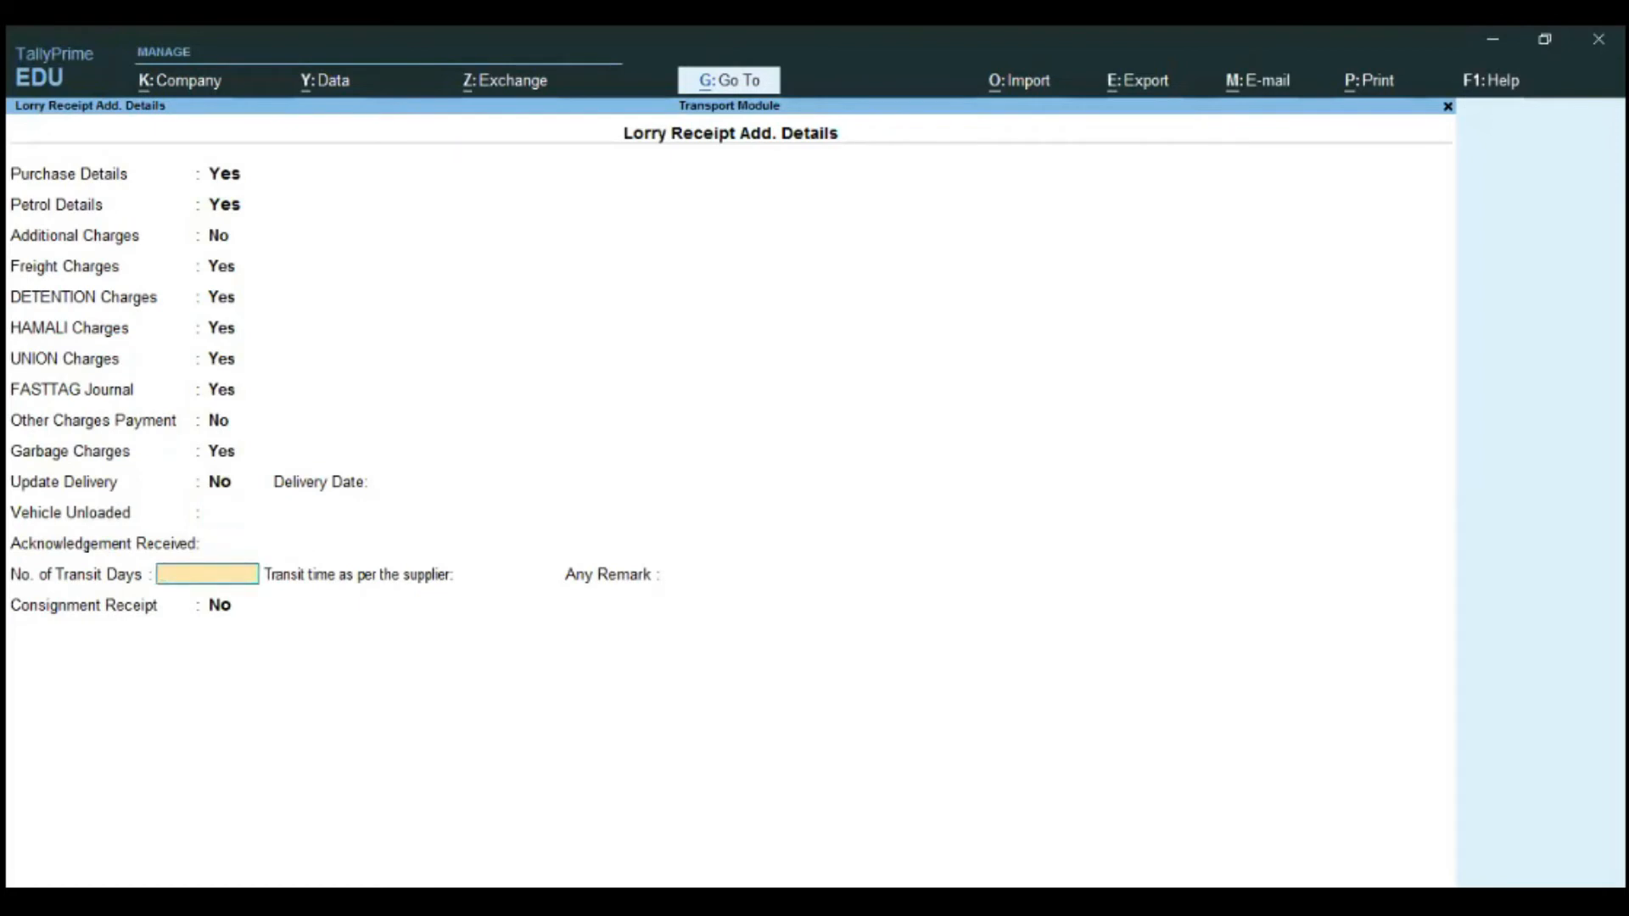
key("Return")
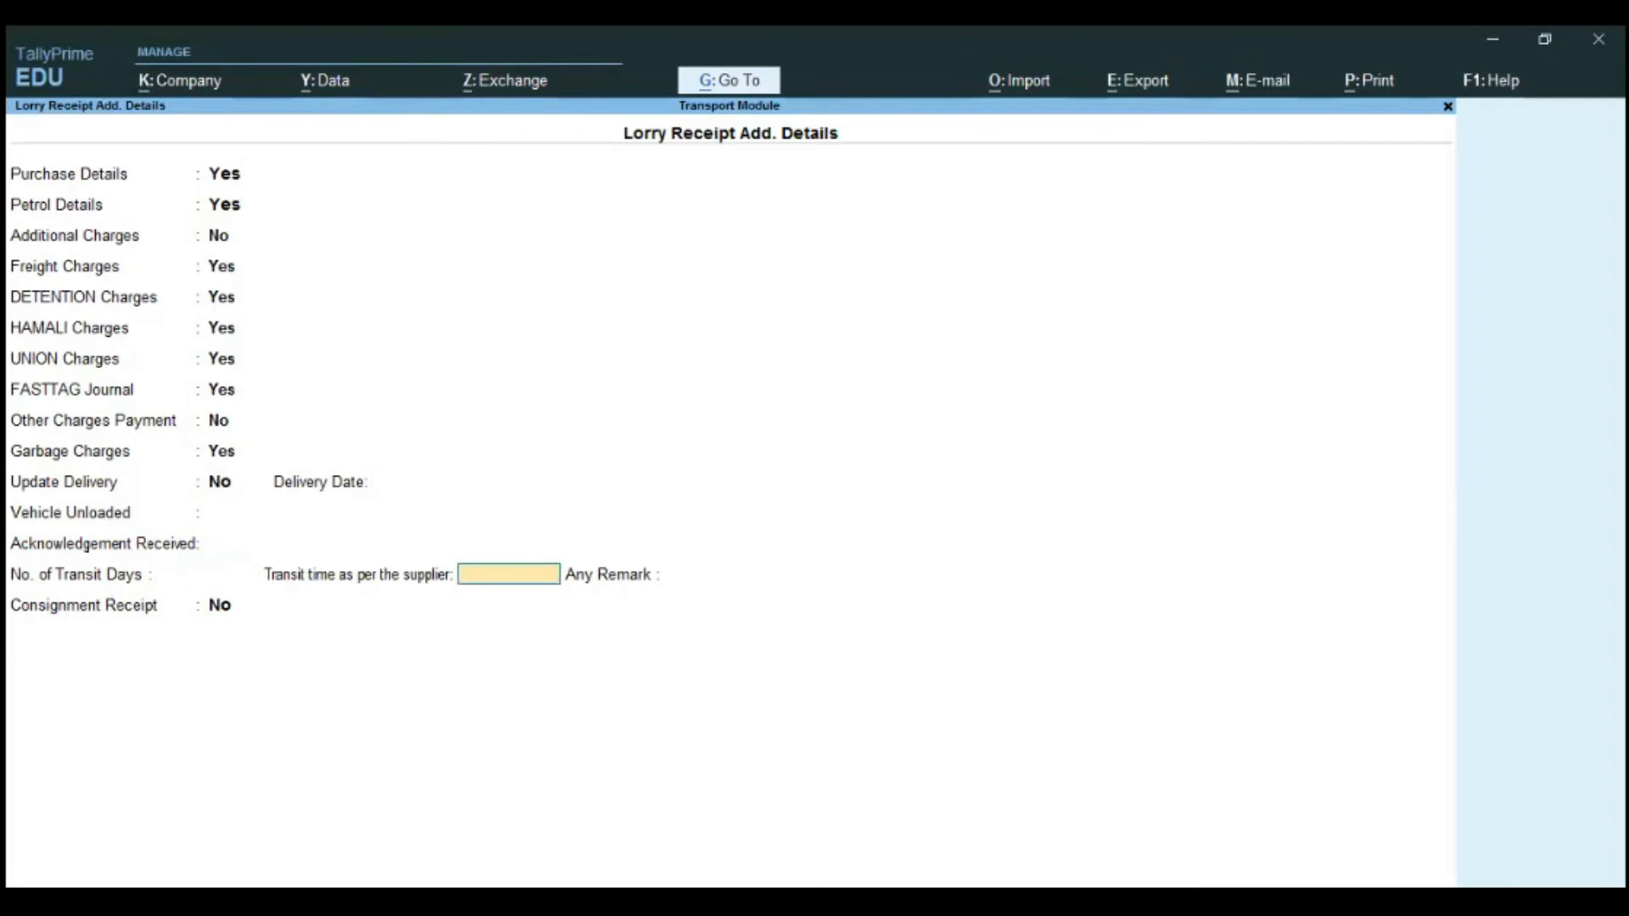
key("Return")
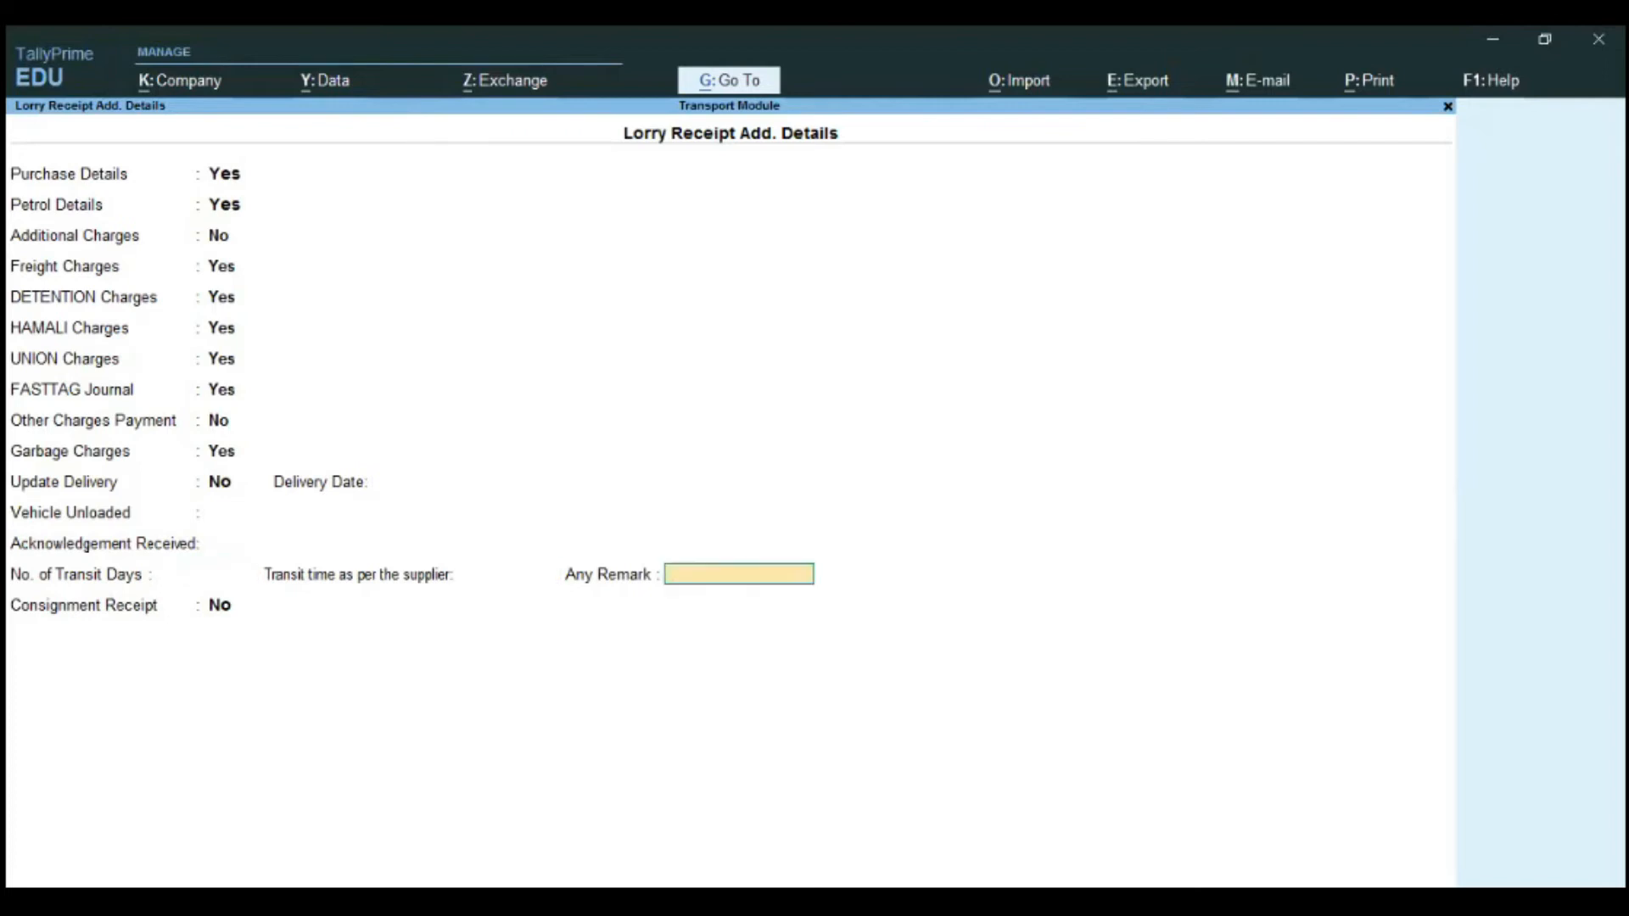
key("Return")
key("Return")
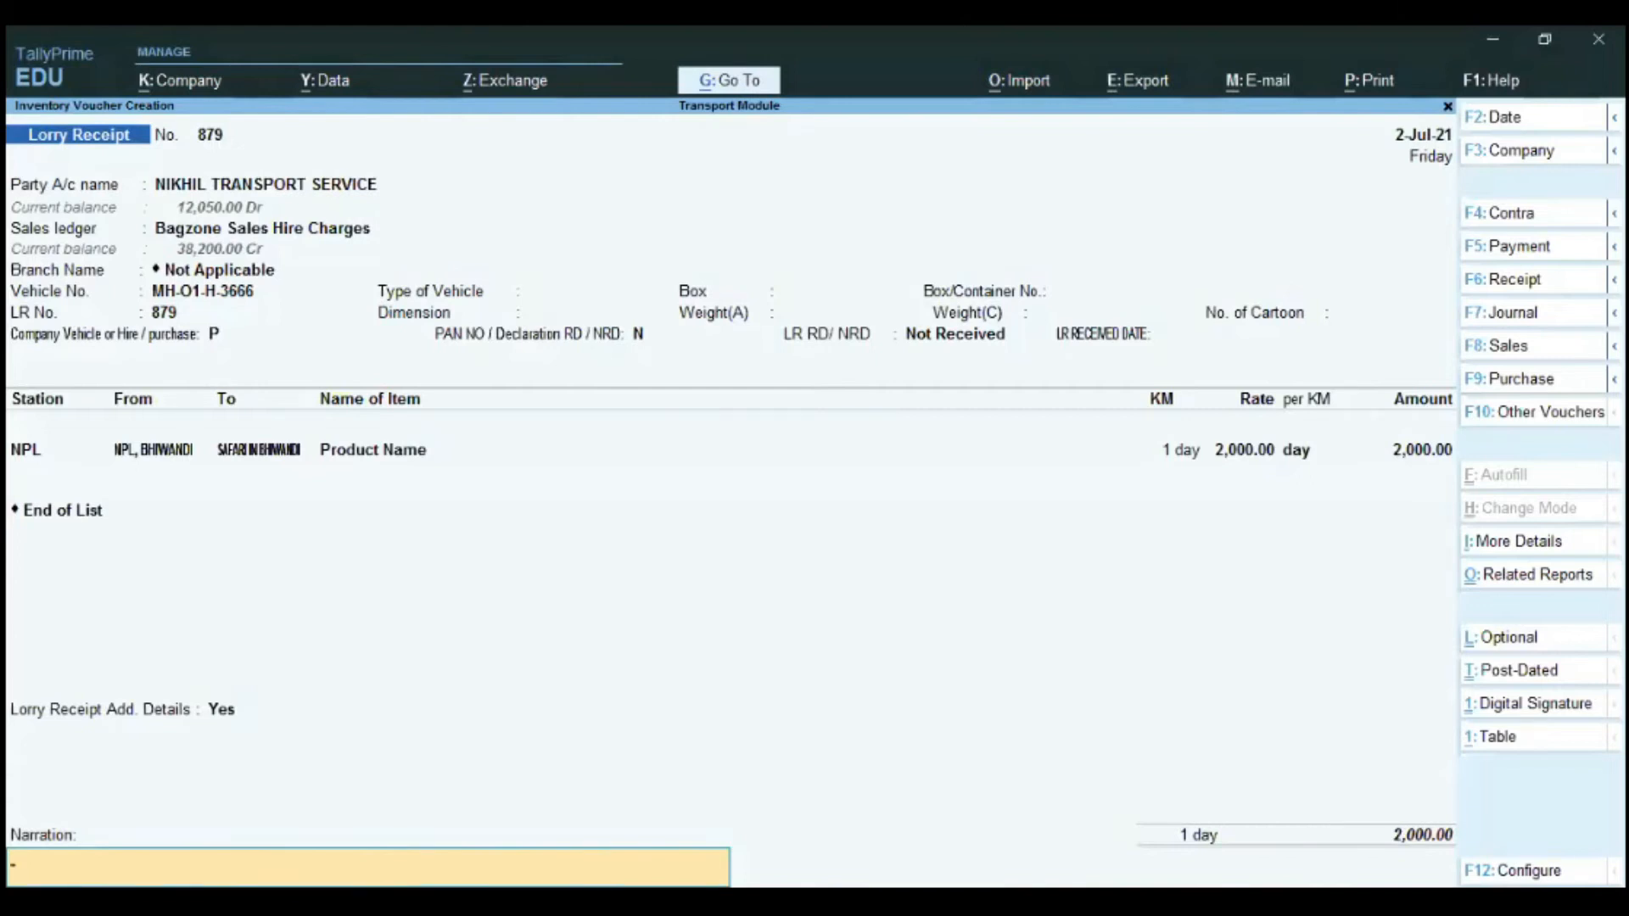
Accept the lorry receipt with the narration blank and generate its Purchase entry.
key("Return")
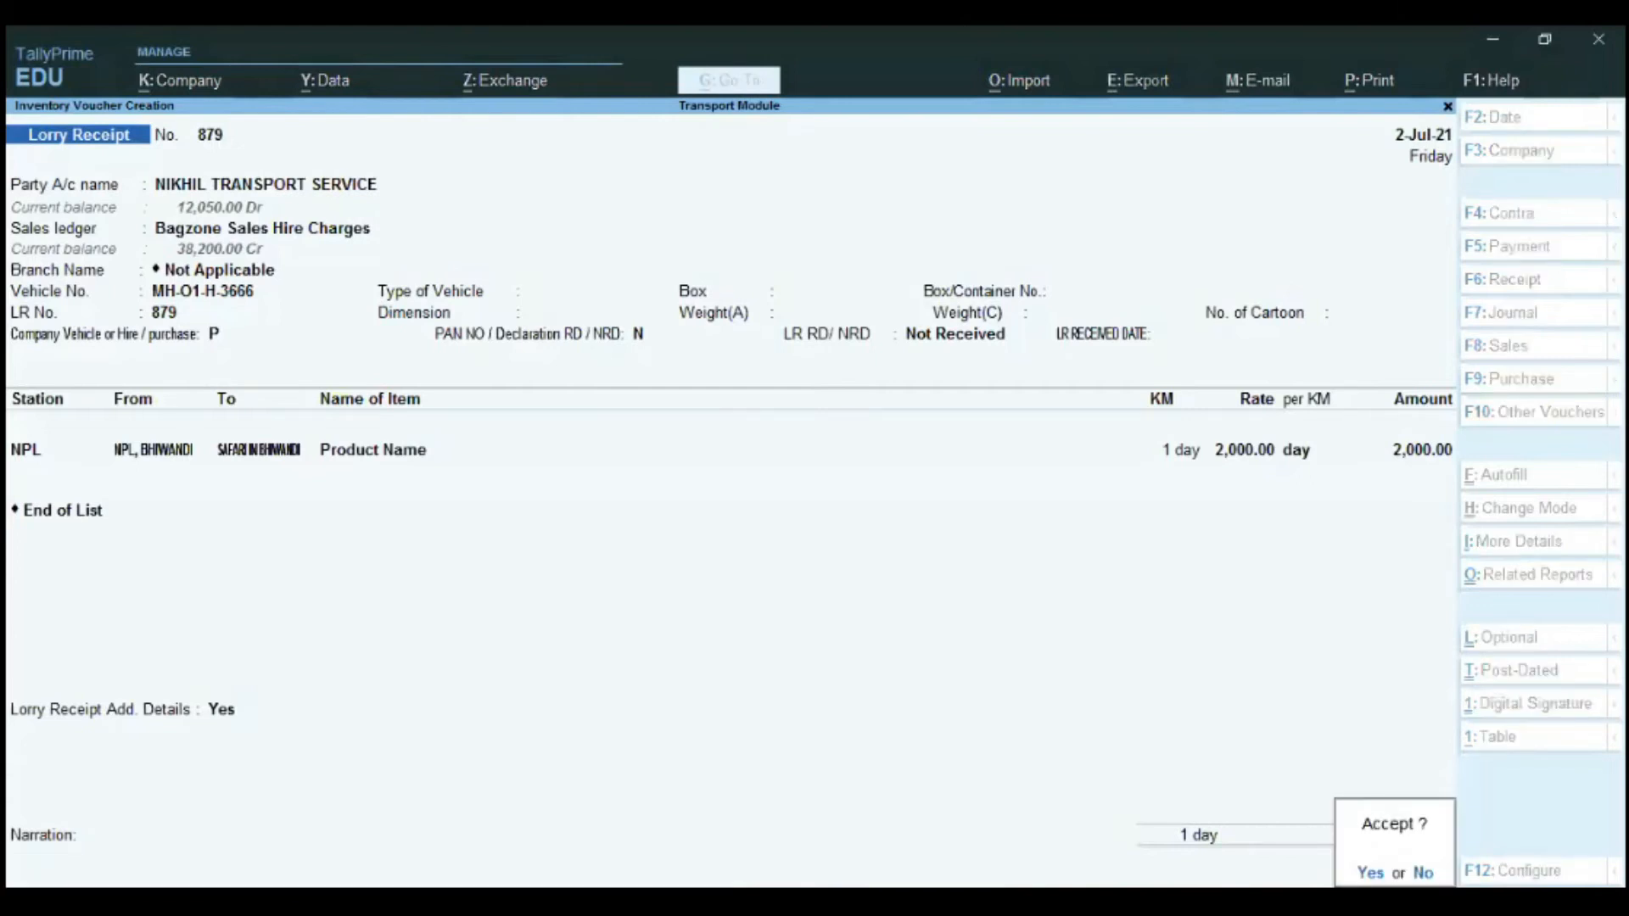
key("Return")
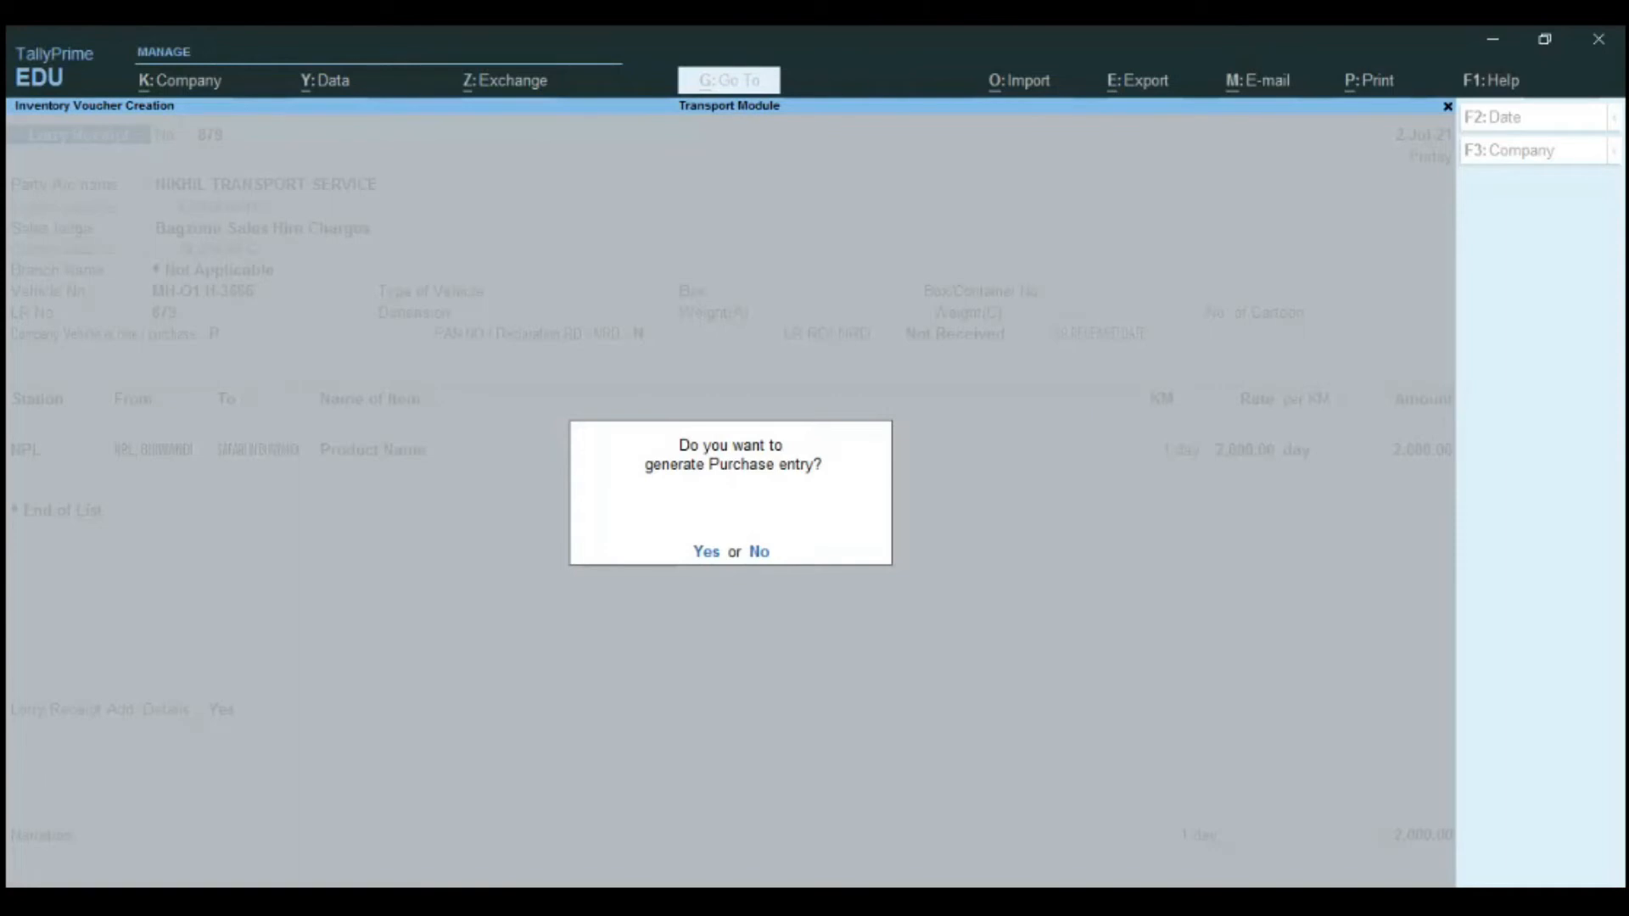
key("y")
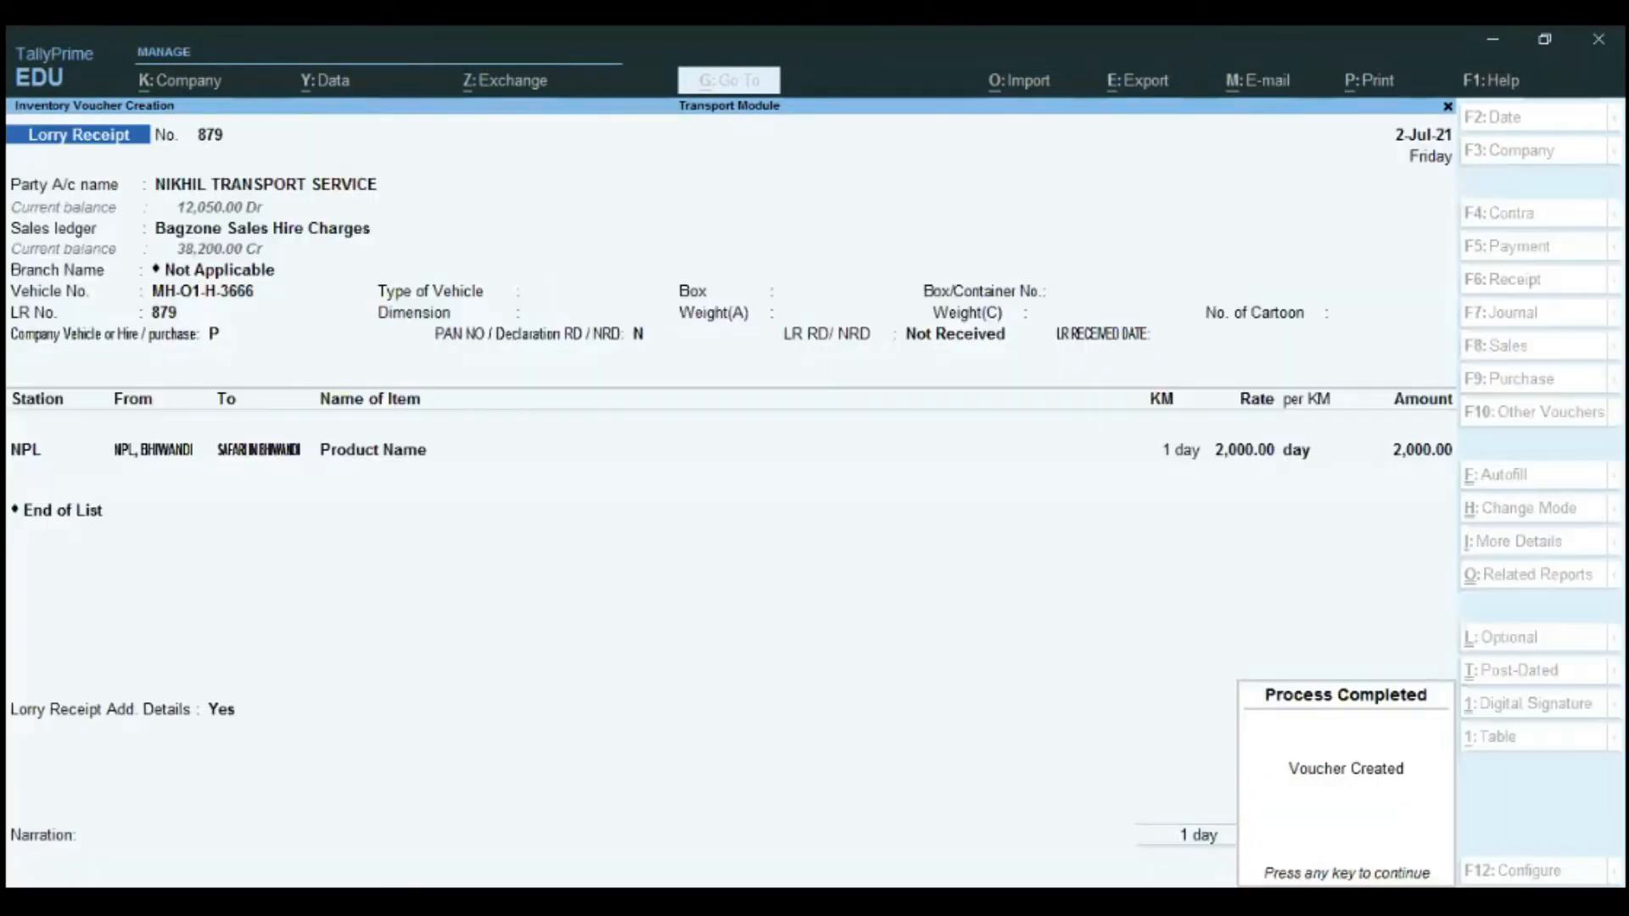
key("Return")
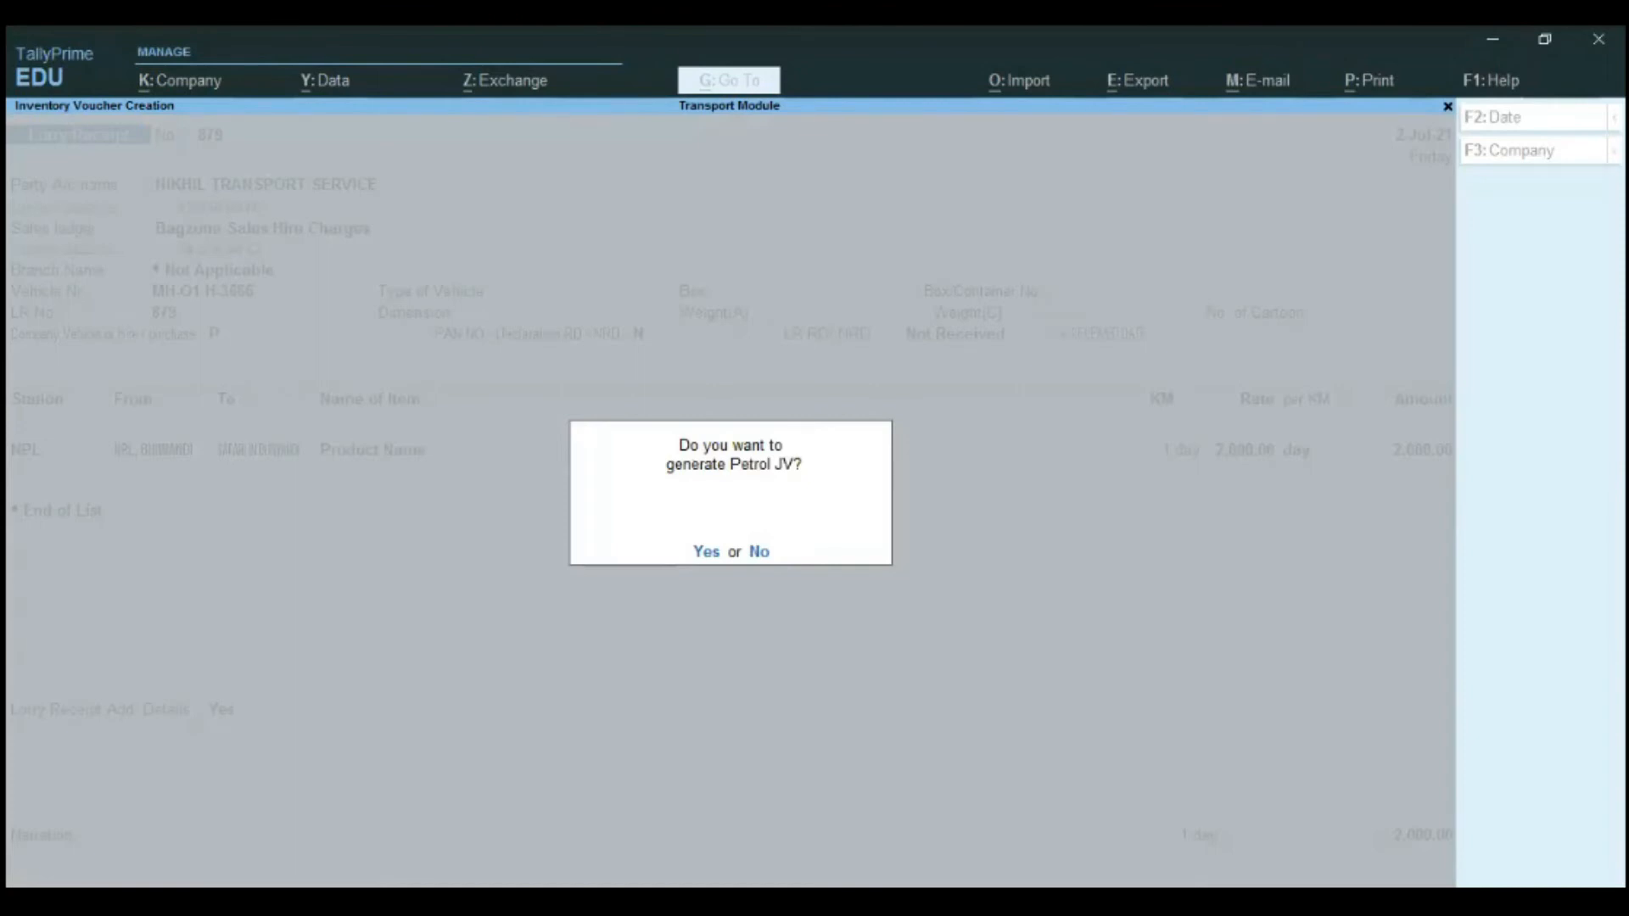
Generate the Petrol JV and the Freight Charges and DETENTION Charges entries for the lorry receipt.
key("y")
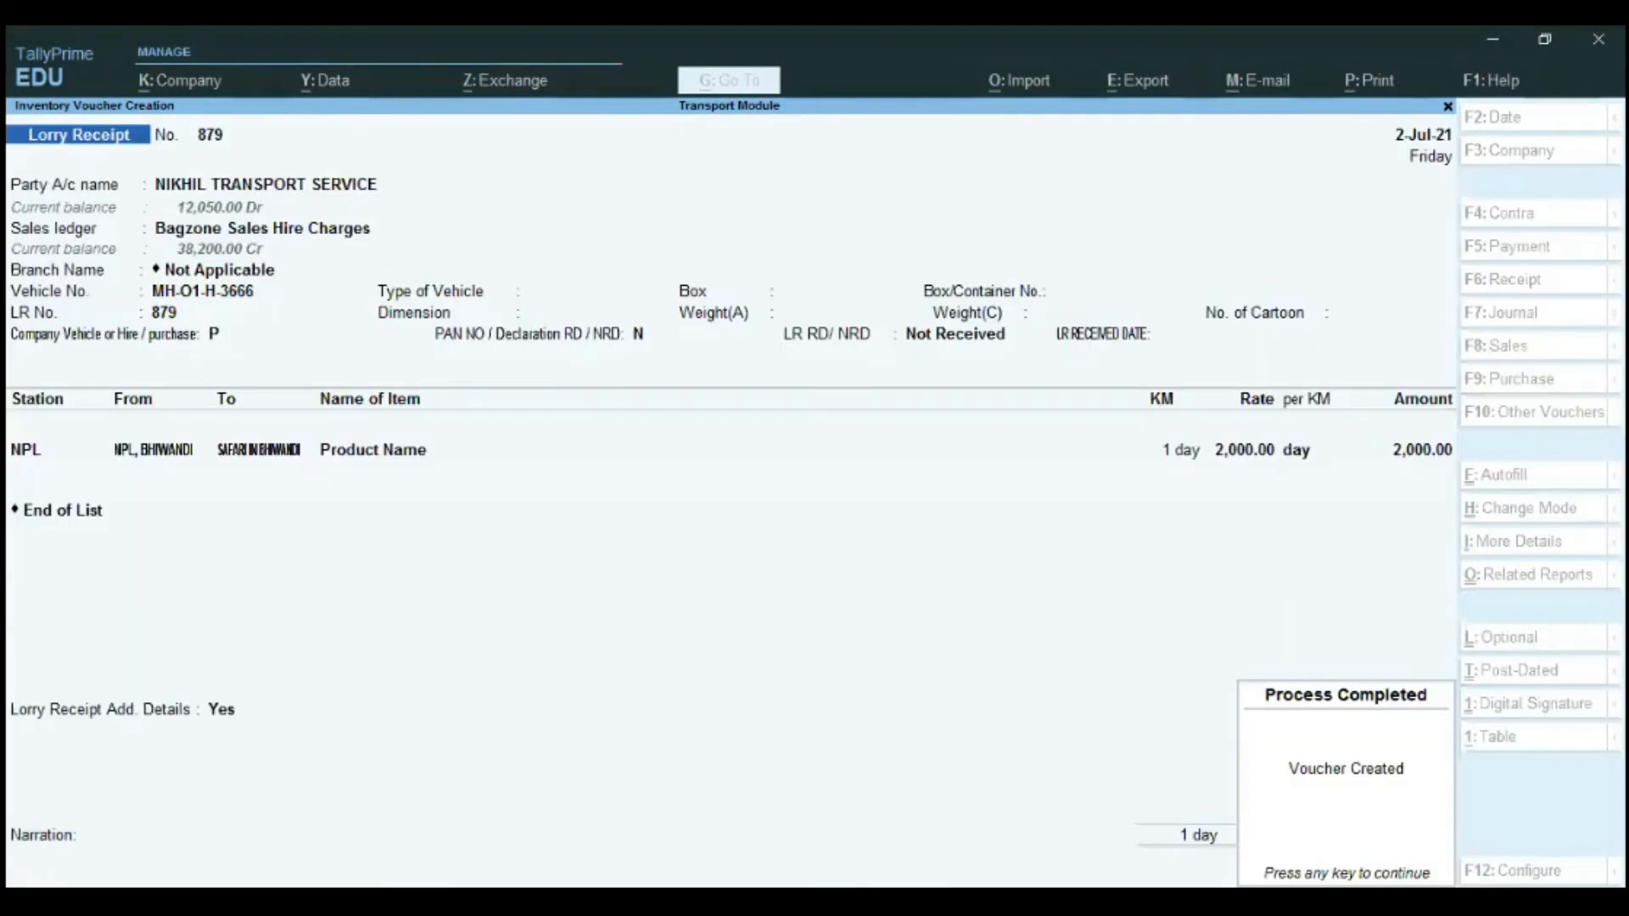
key("Return")
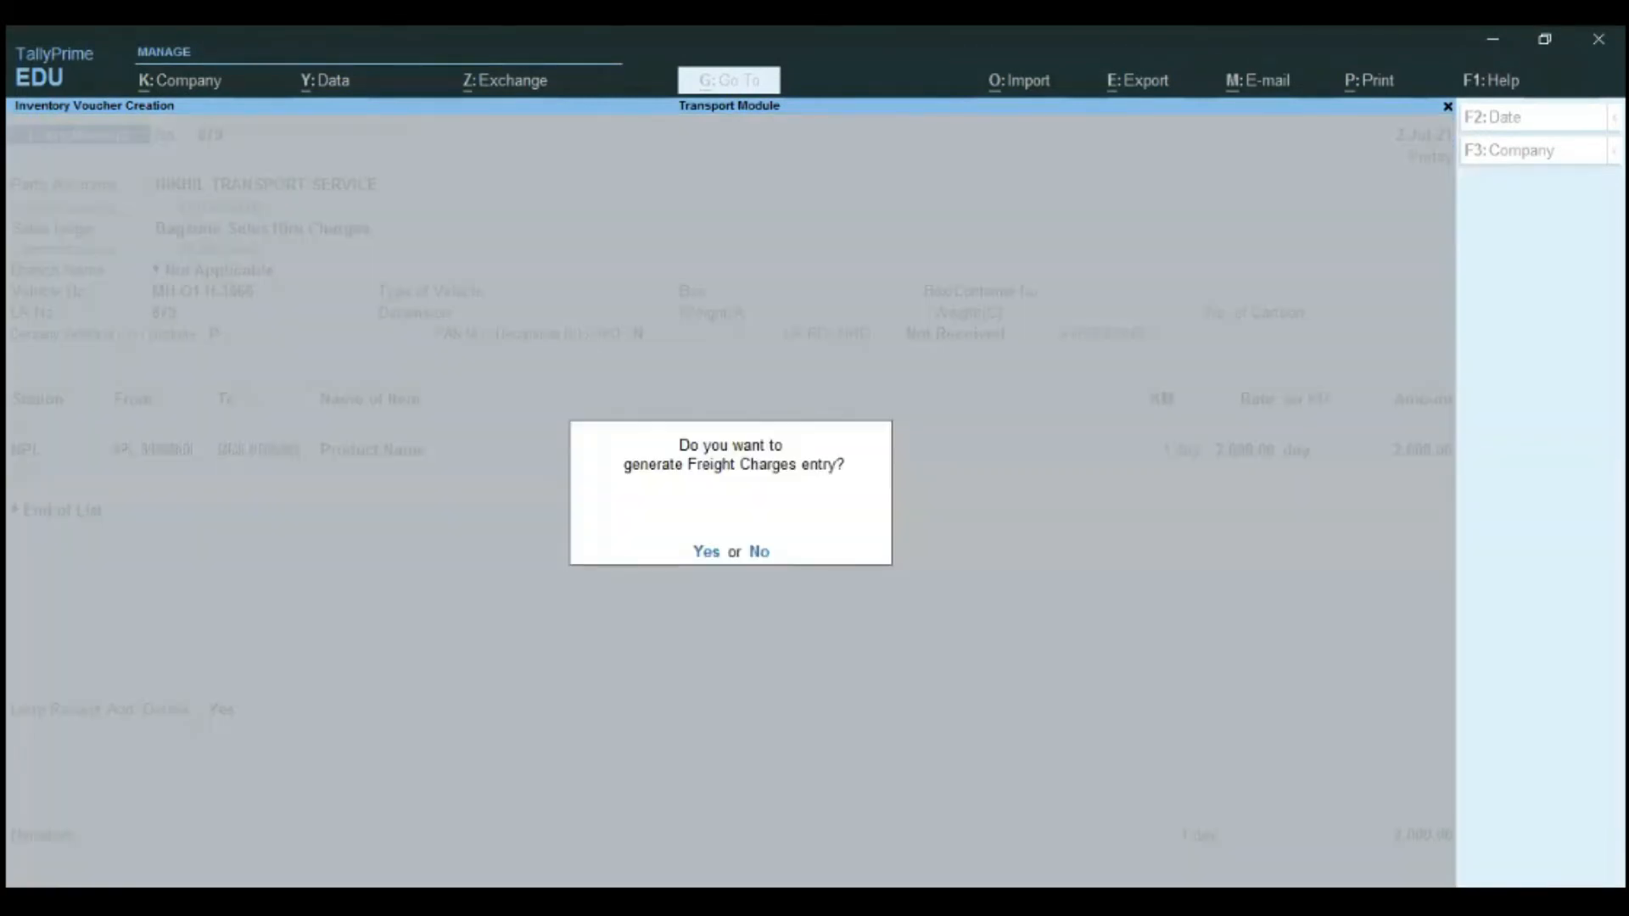
key("y")
key("Return")
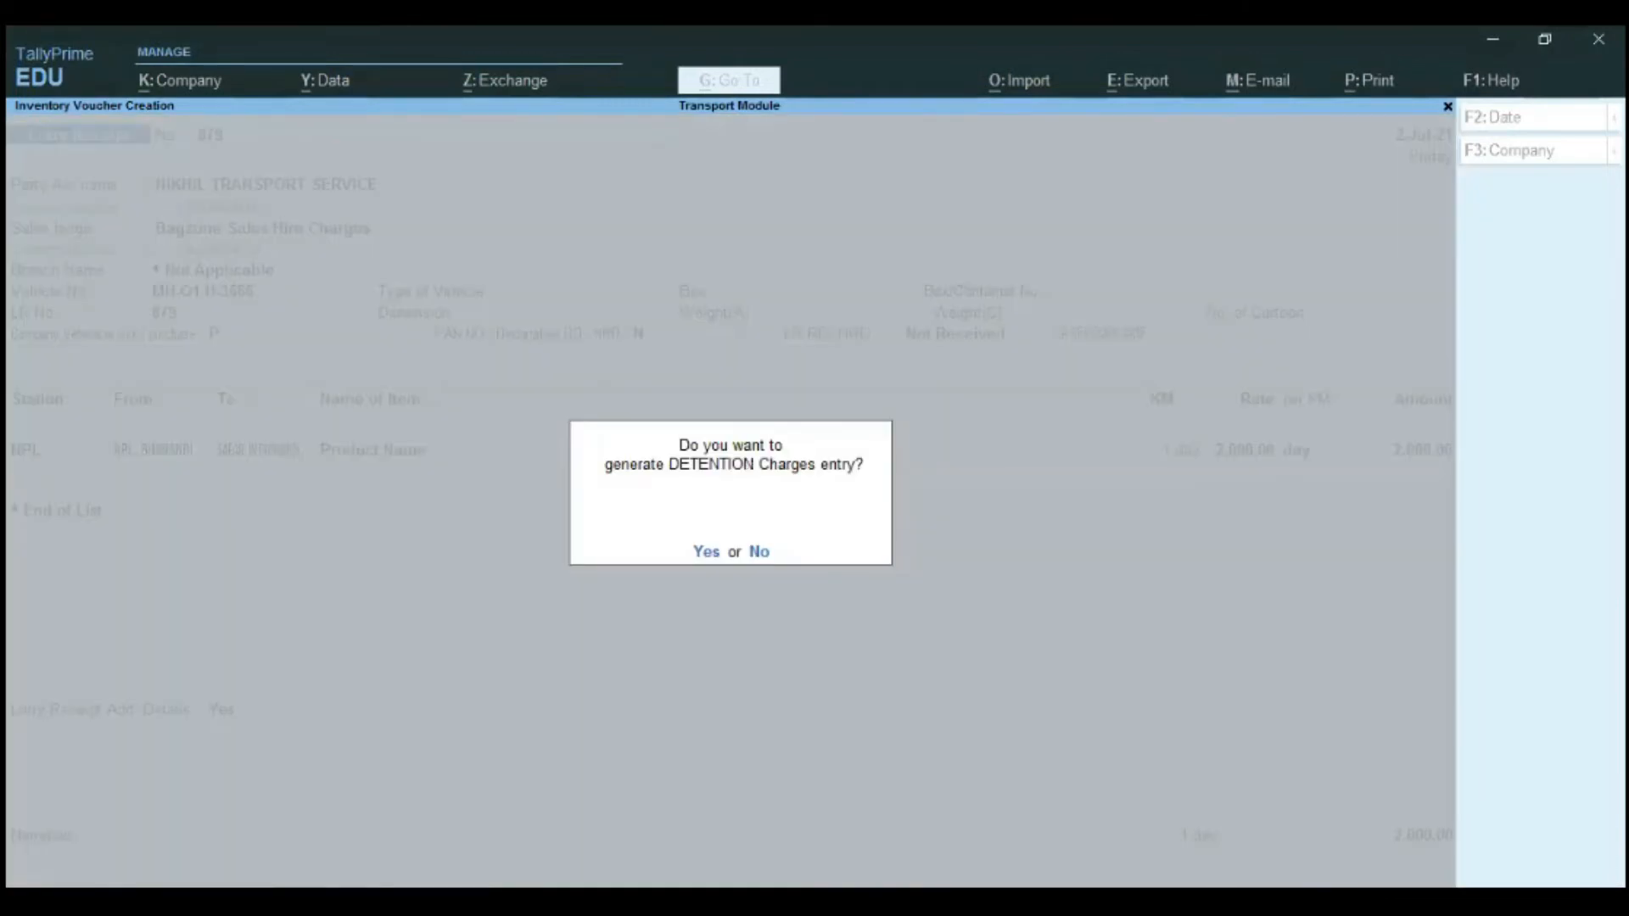
key("y")
key("Return")
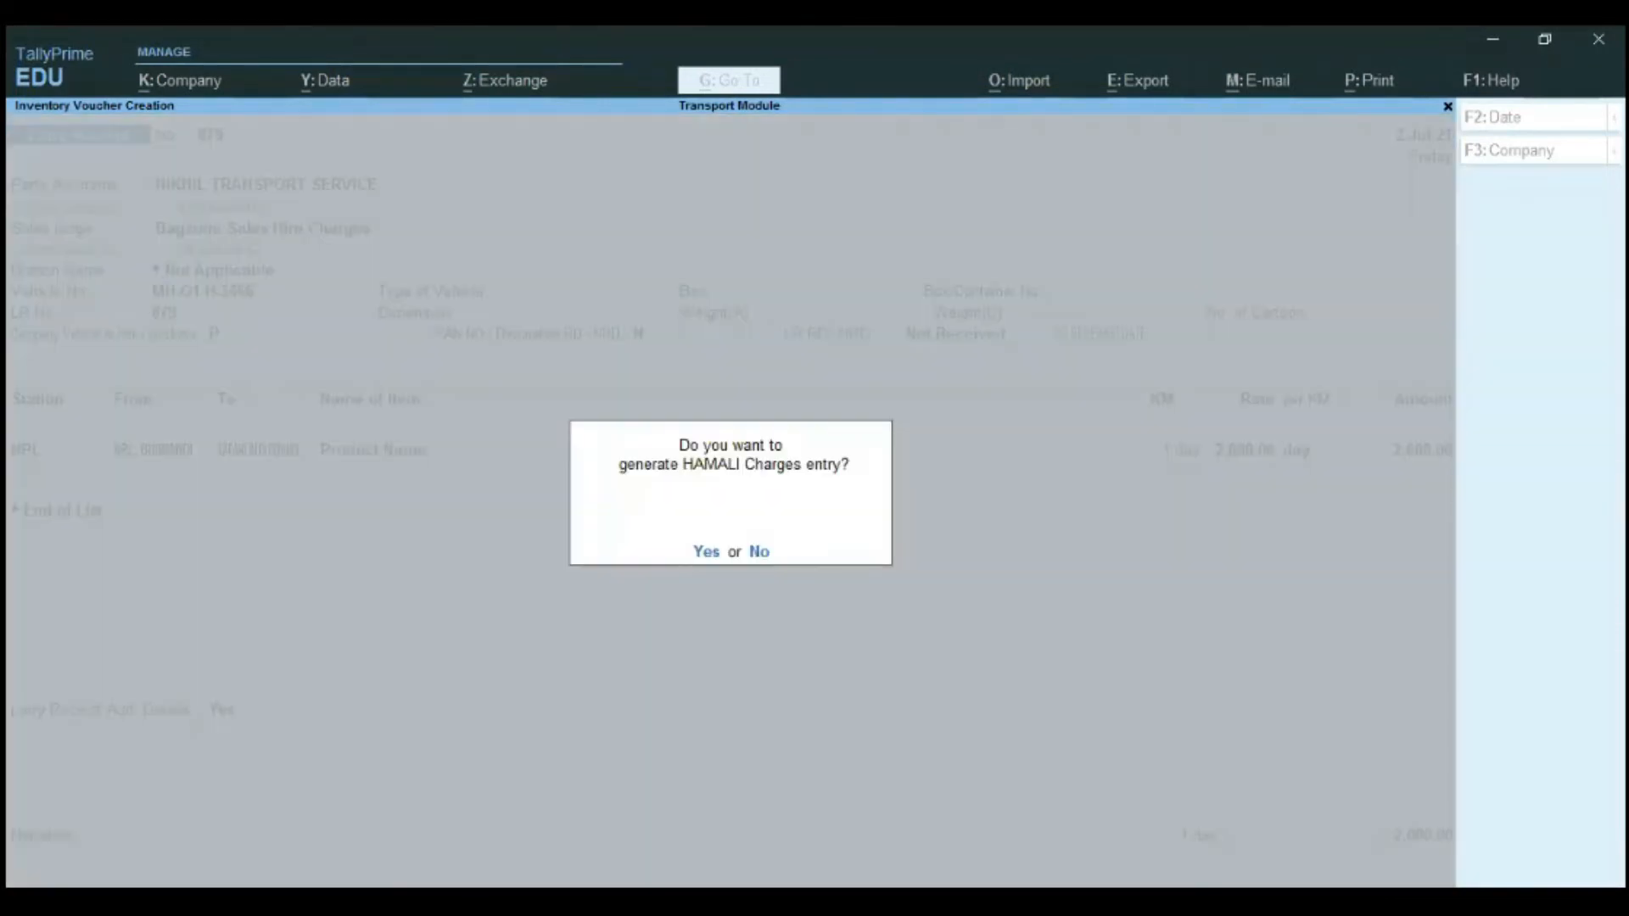
Generate the HAMALI, UNION, FASTTAG and Garbage Charges entries for the lorry receipt.
key("y")
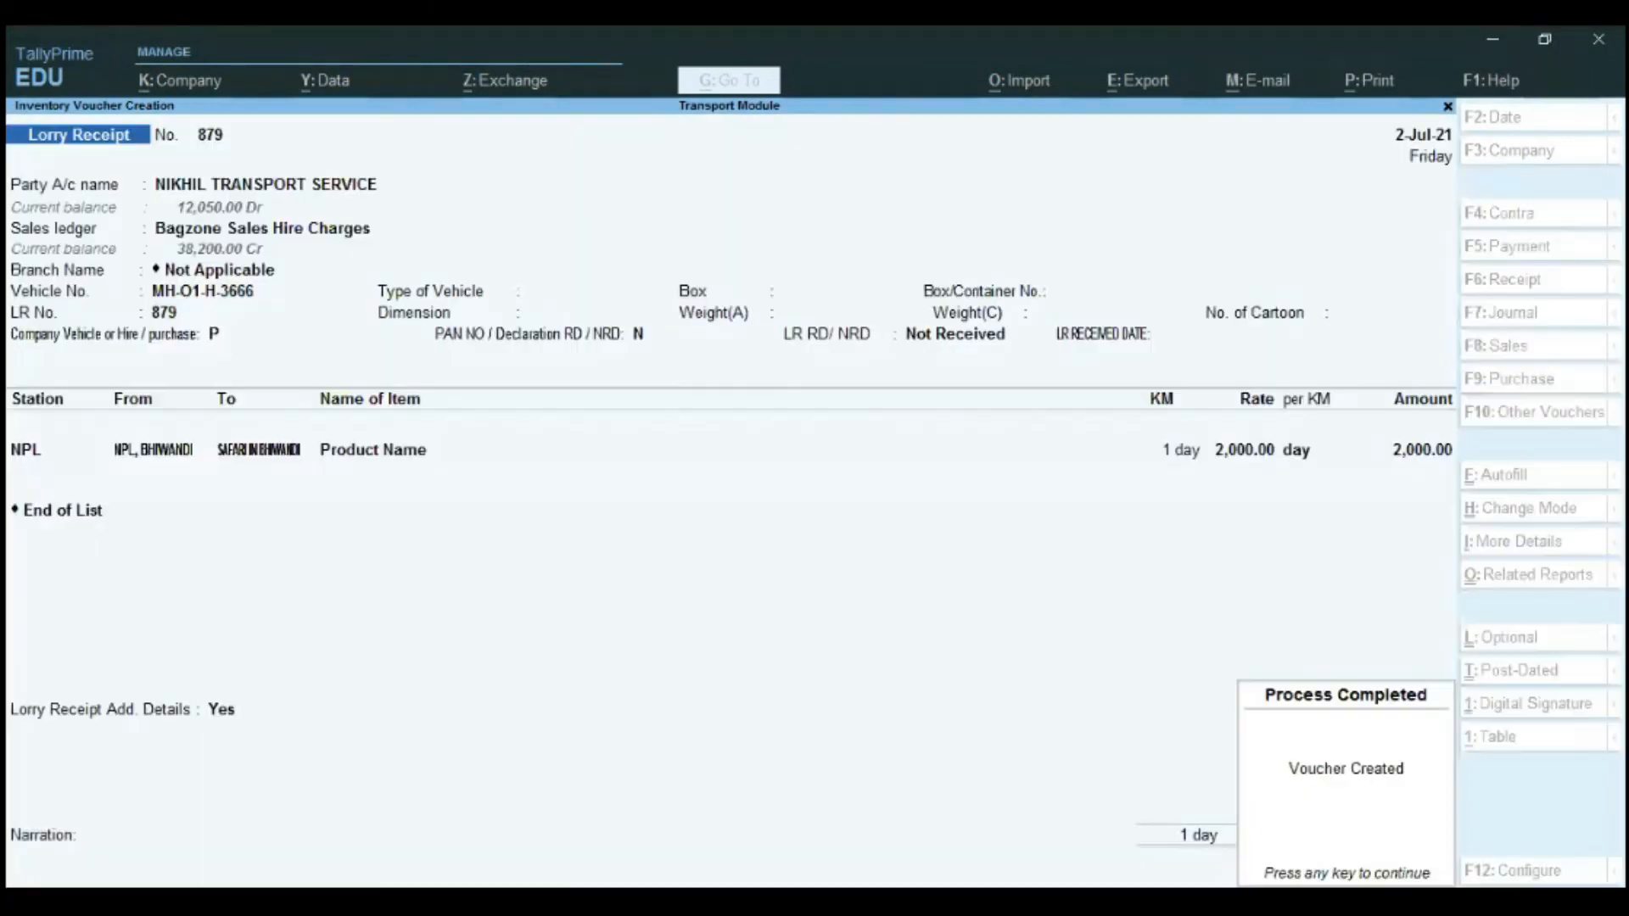
key("Return")
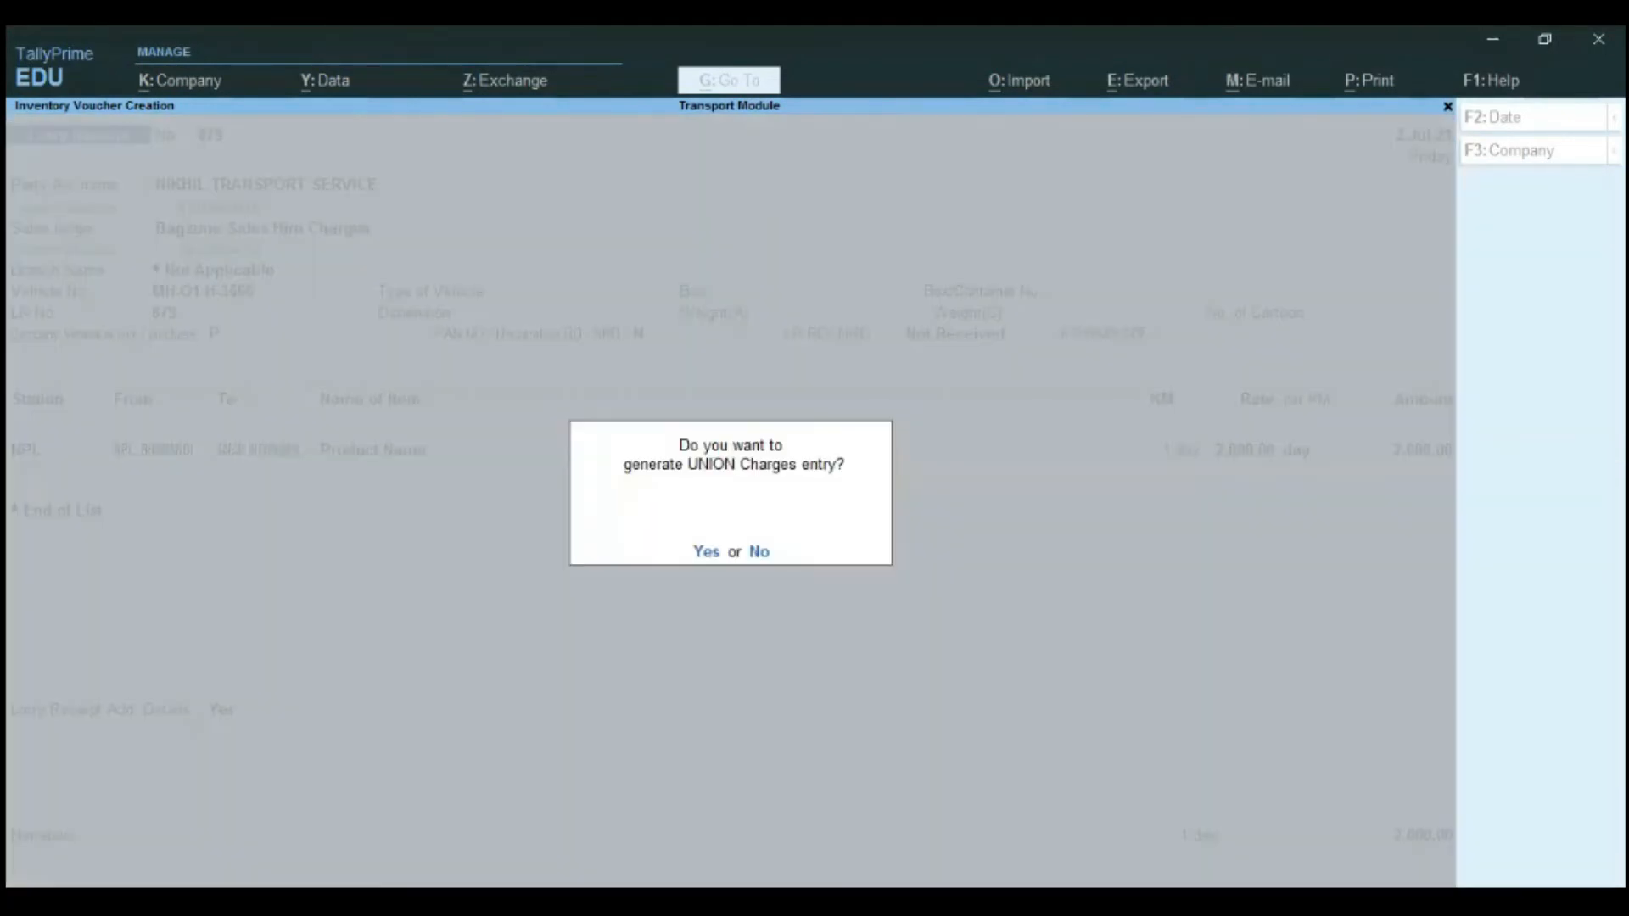
key("y")
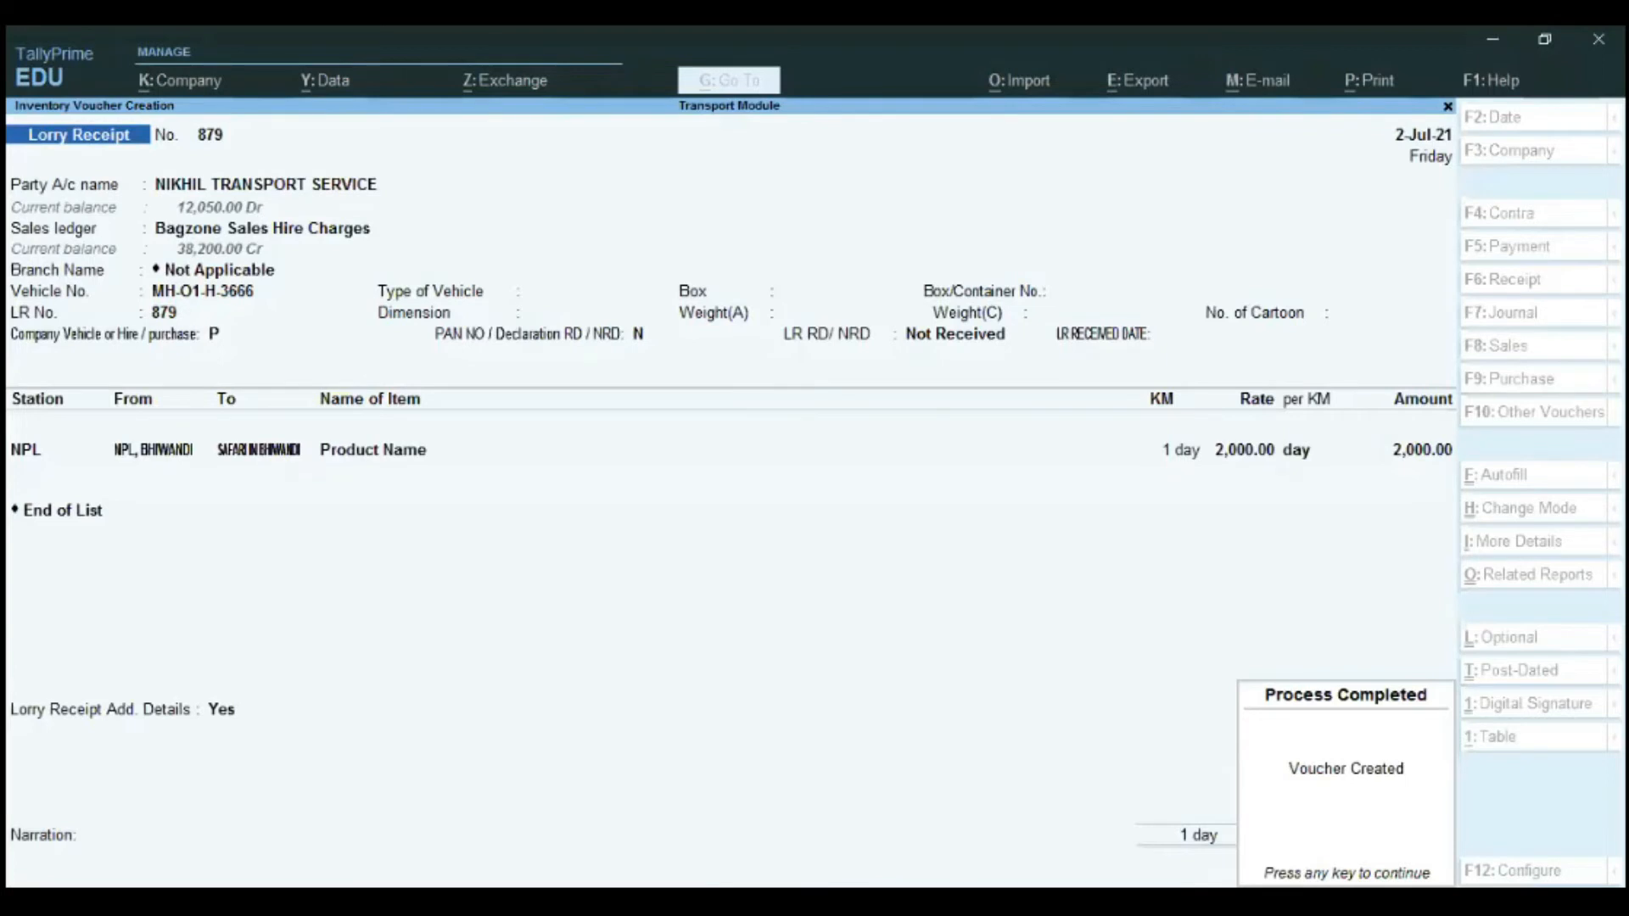
key("Return")
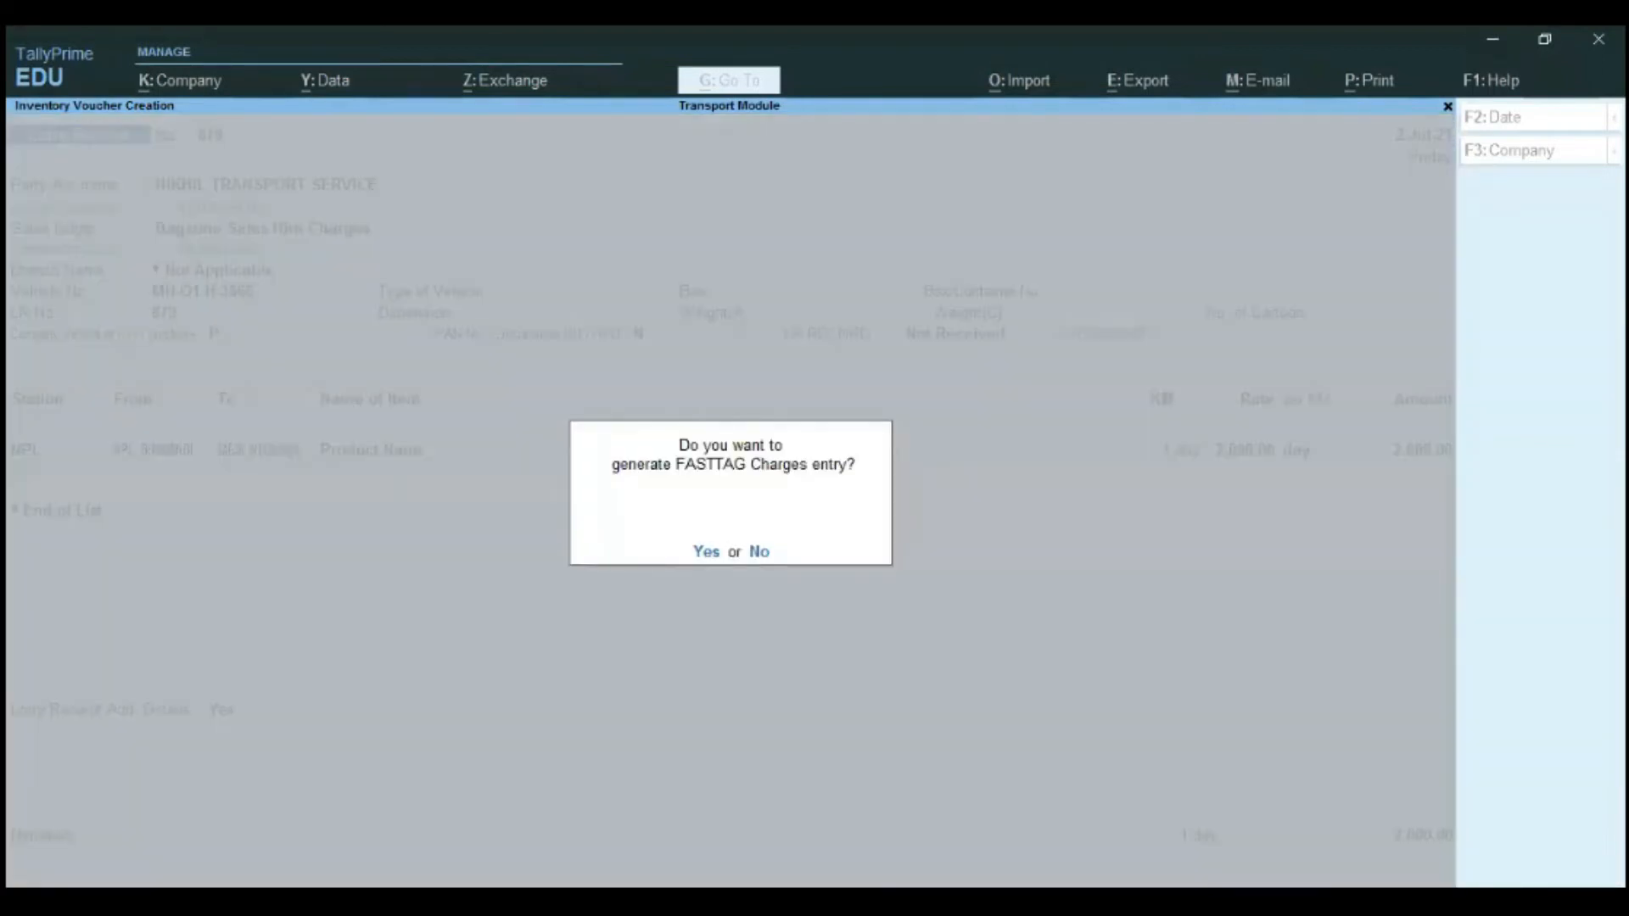
key("y")
key("Return")
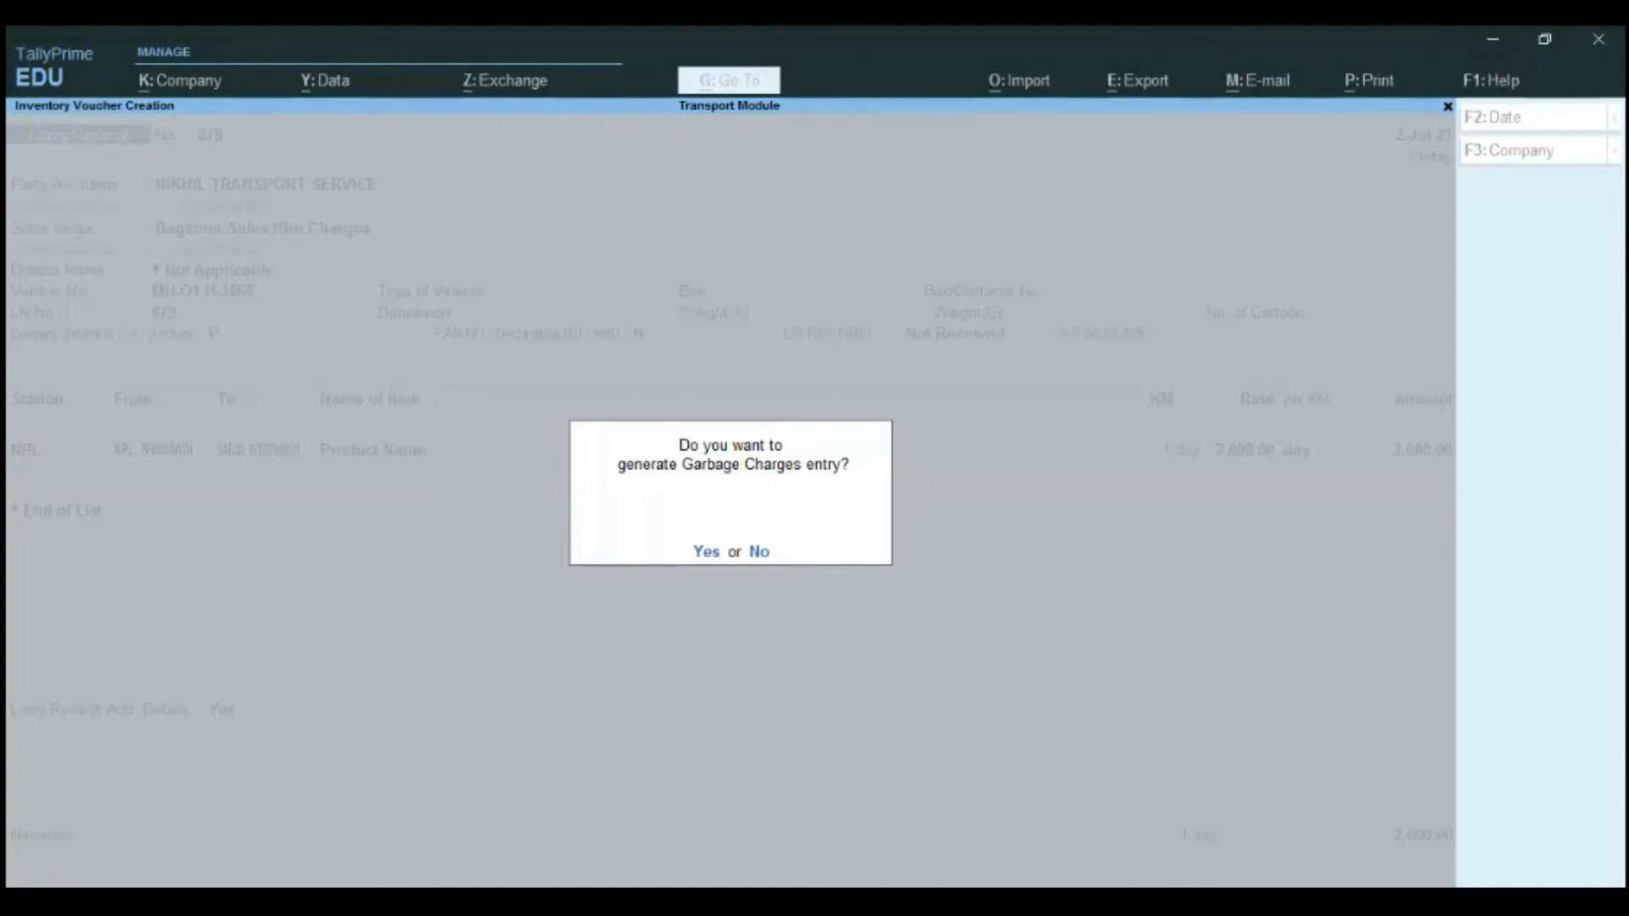
key("y")
key("Return")
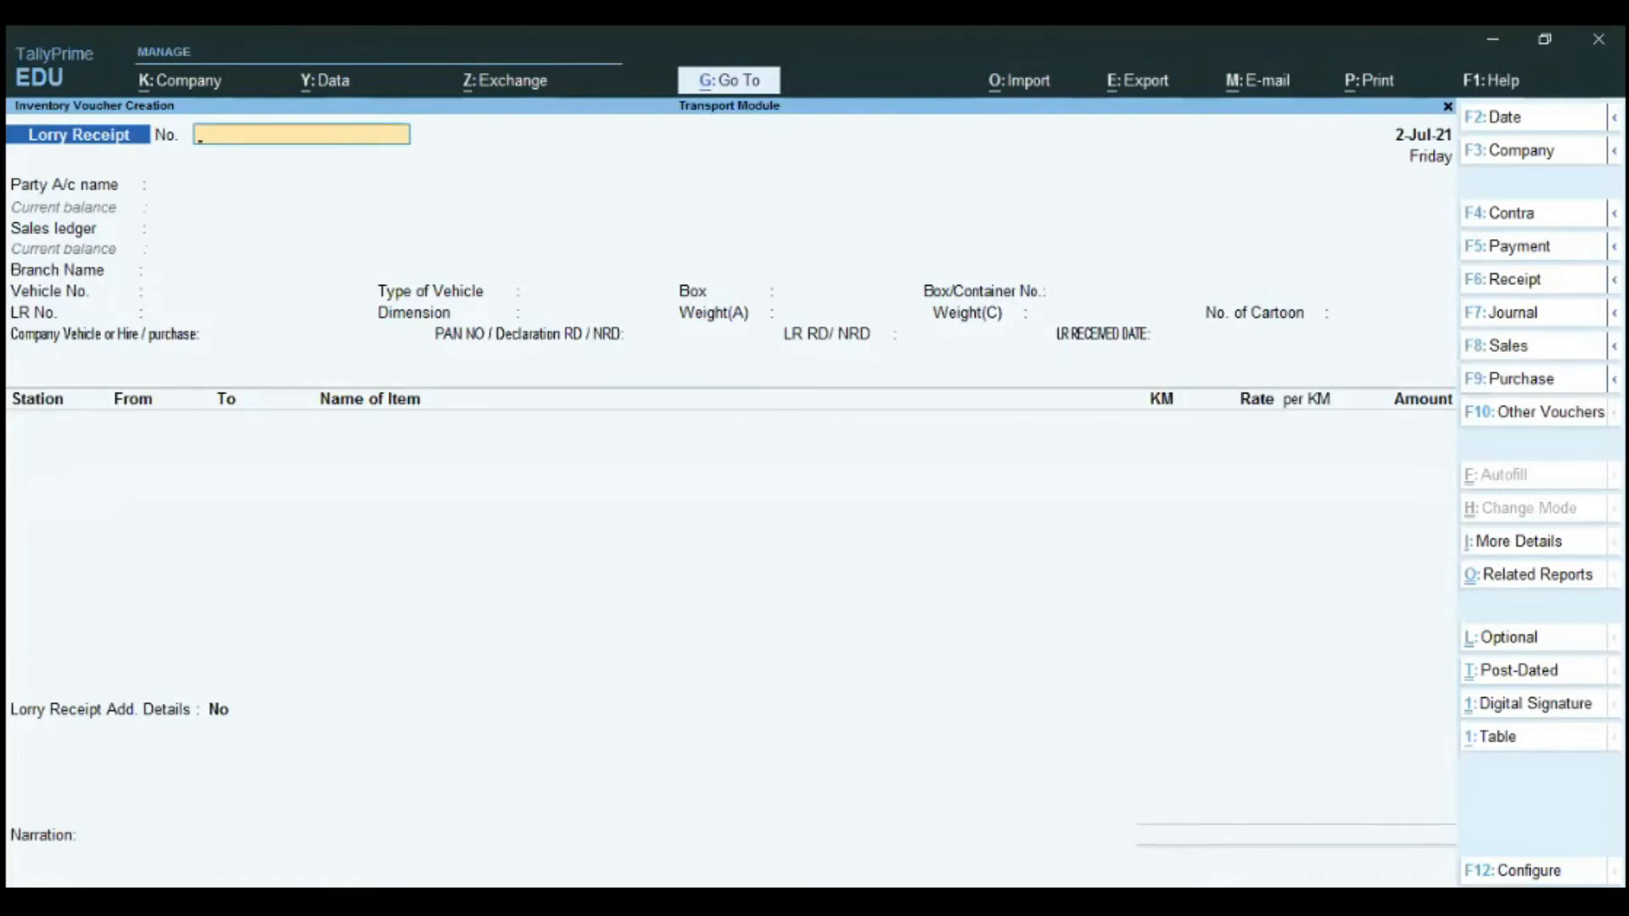
Leave lorry receipt creation and the Transport Menu, and open the Day Book.
key("Escape")
key("y")
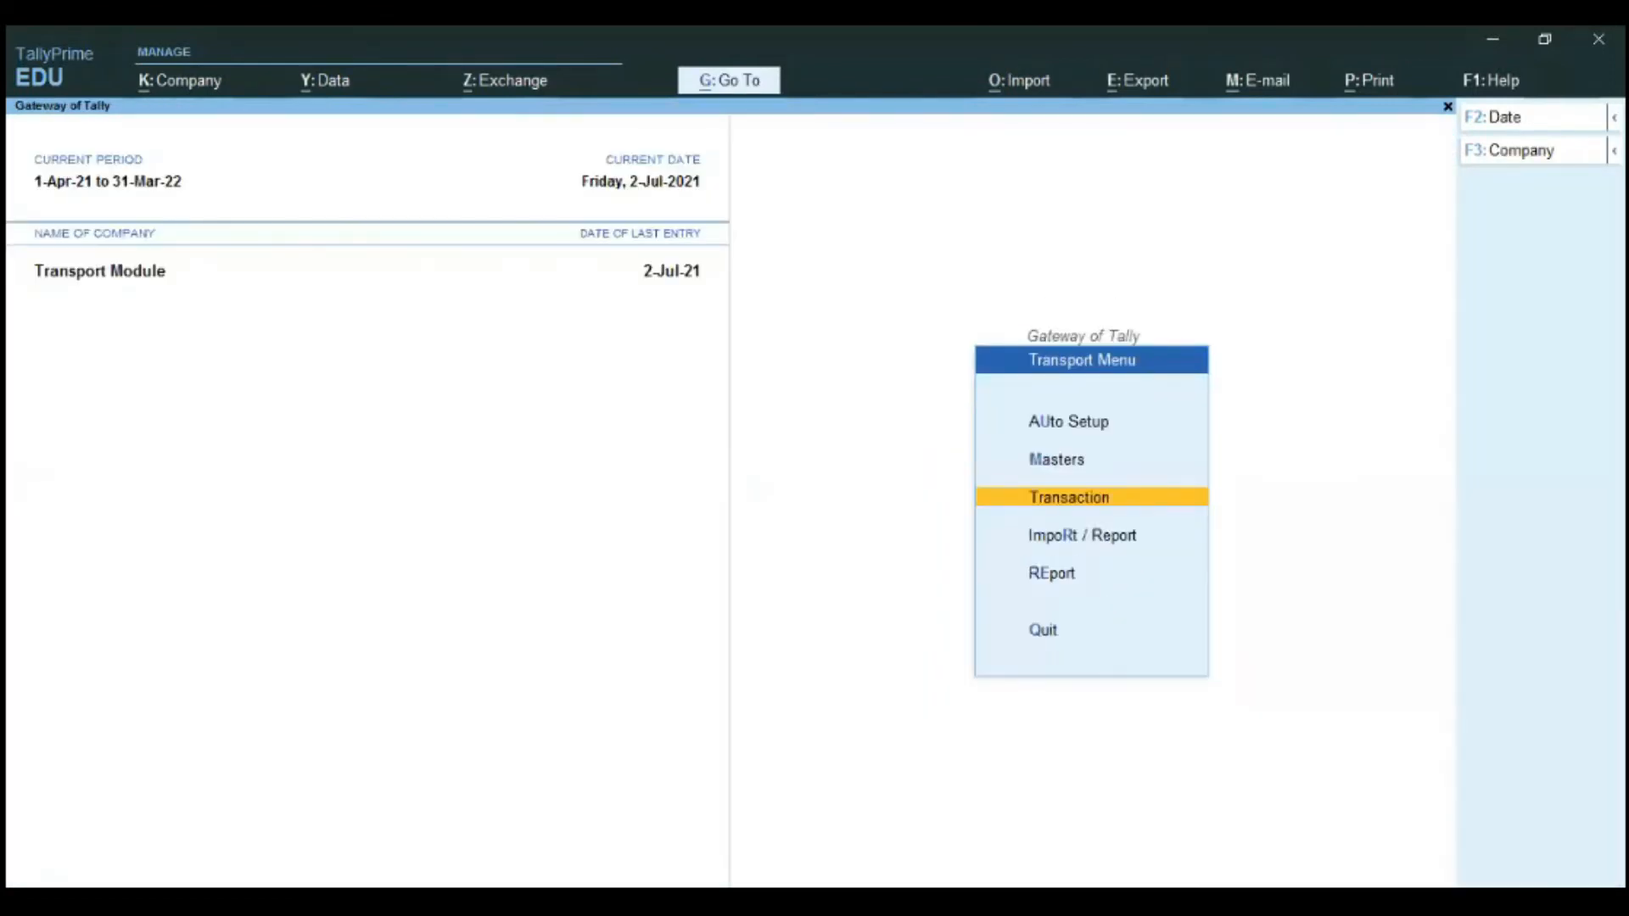
key("Escape")
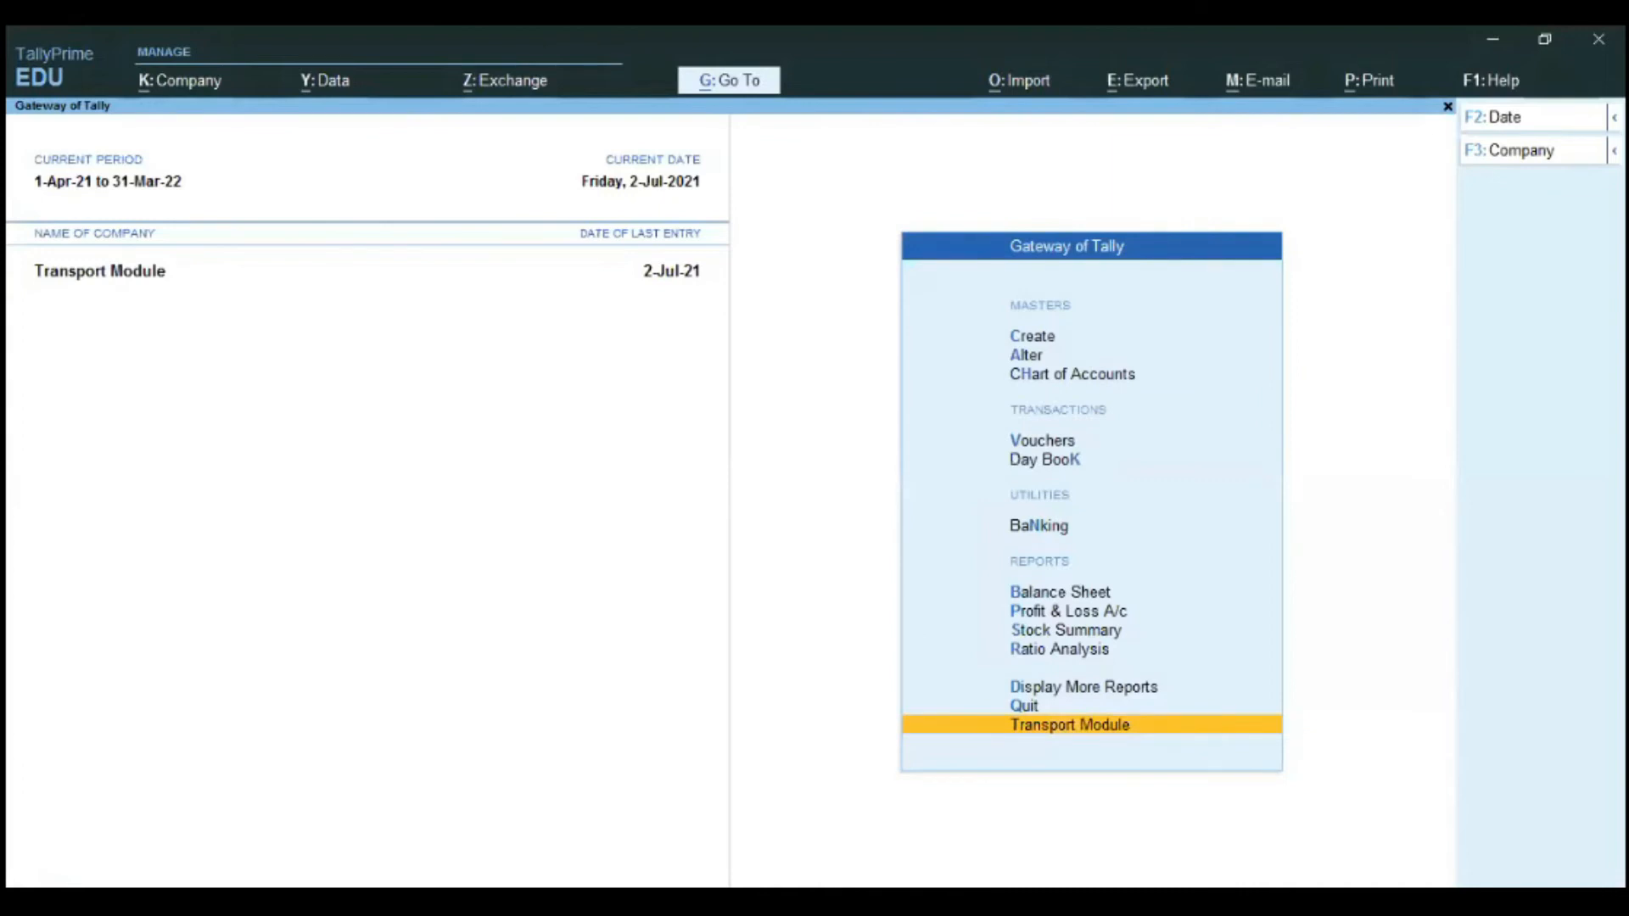
key("k")
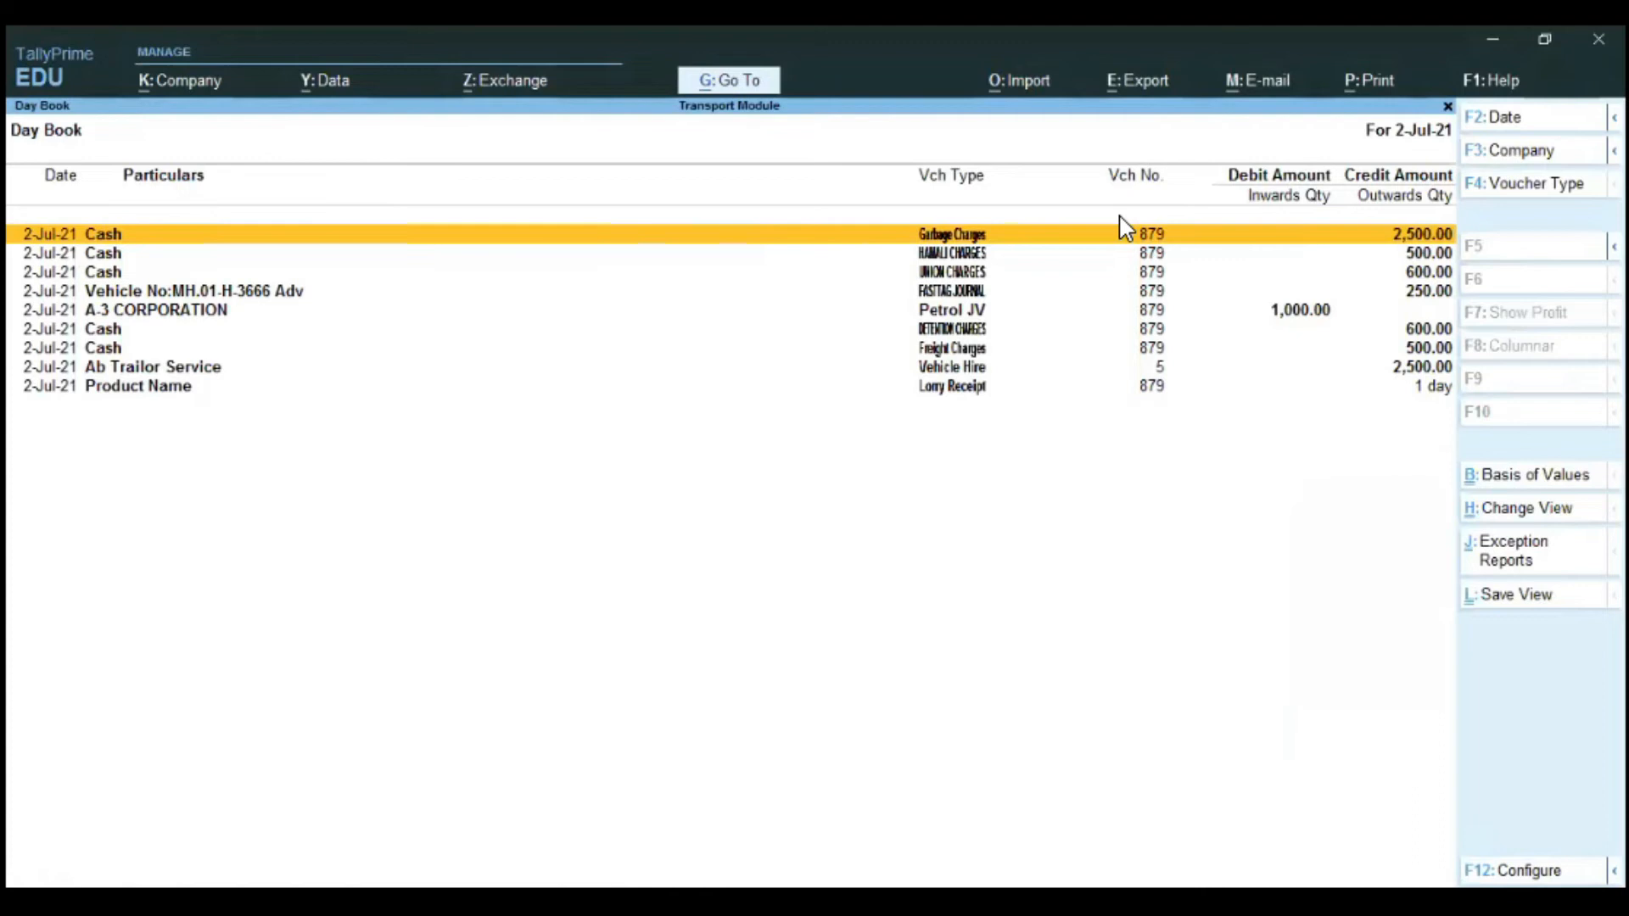
Examine the vouchers generated from the lorry receipt in the Day Book for 2-Jul-21.
key("Down")
key("Down")
key("Down")
key("Down")
key("Down")
key("Down")
key("Down")
key("Down")
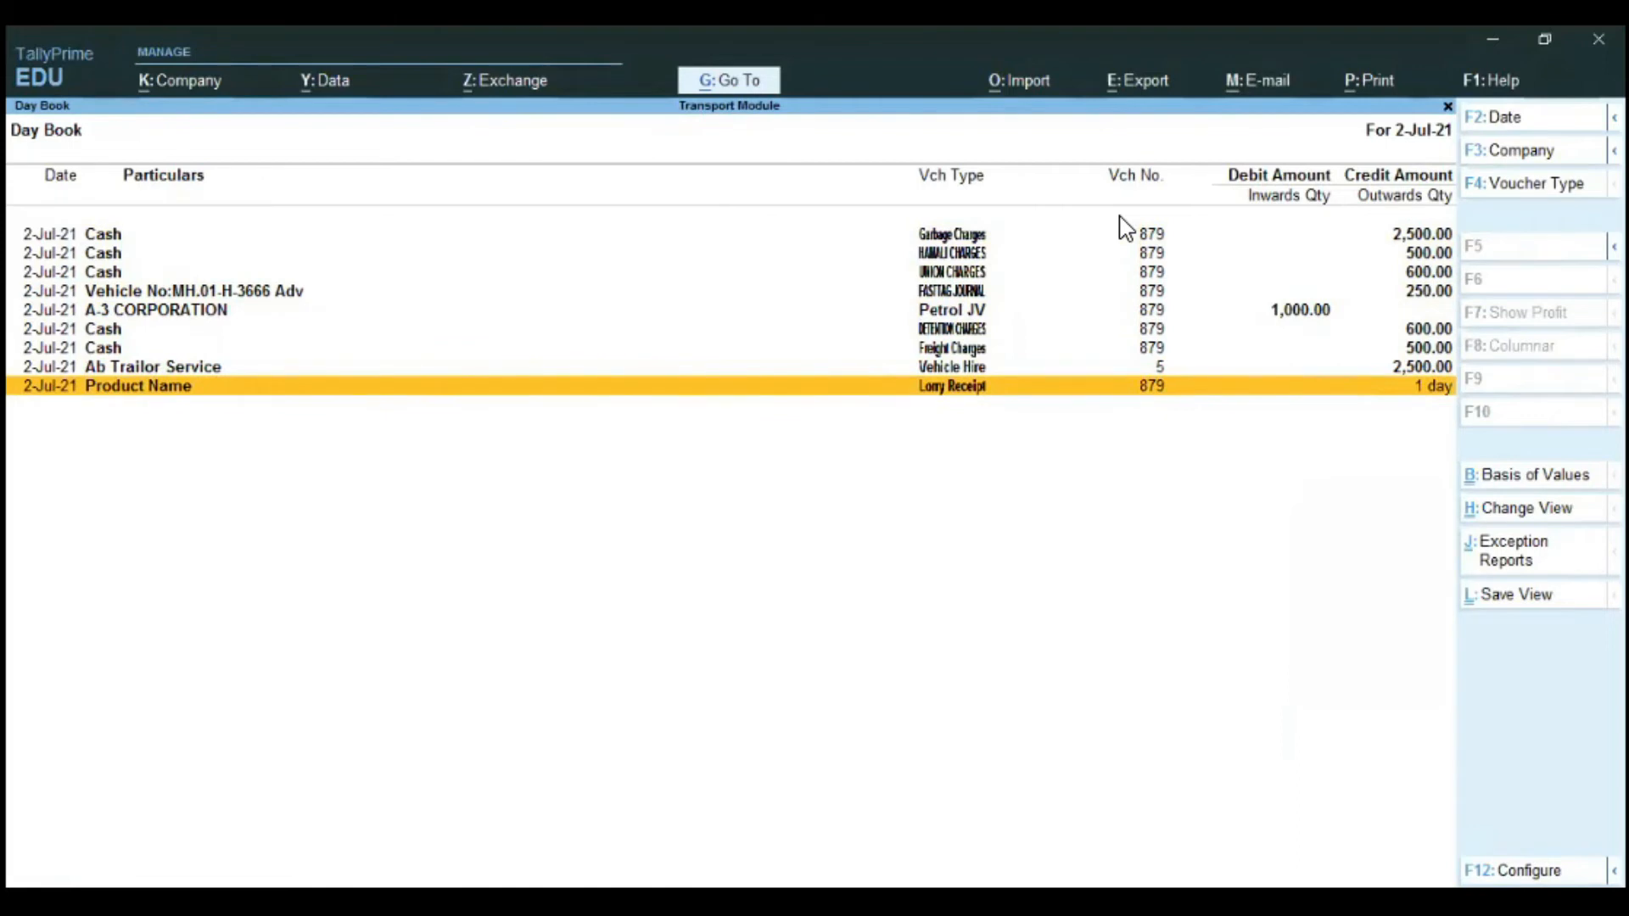
key("Up")
key("Up")
key("Up")
key("Up")
key("Up")
key("Up")
key("Up")
key("Up")
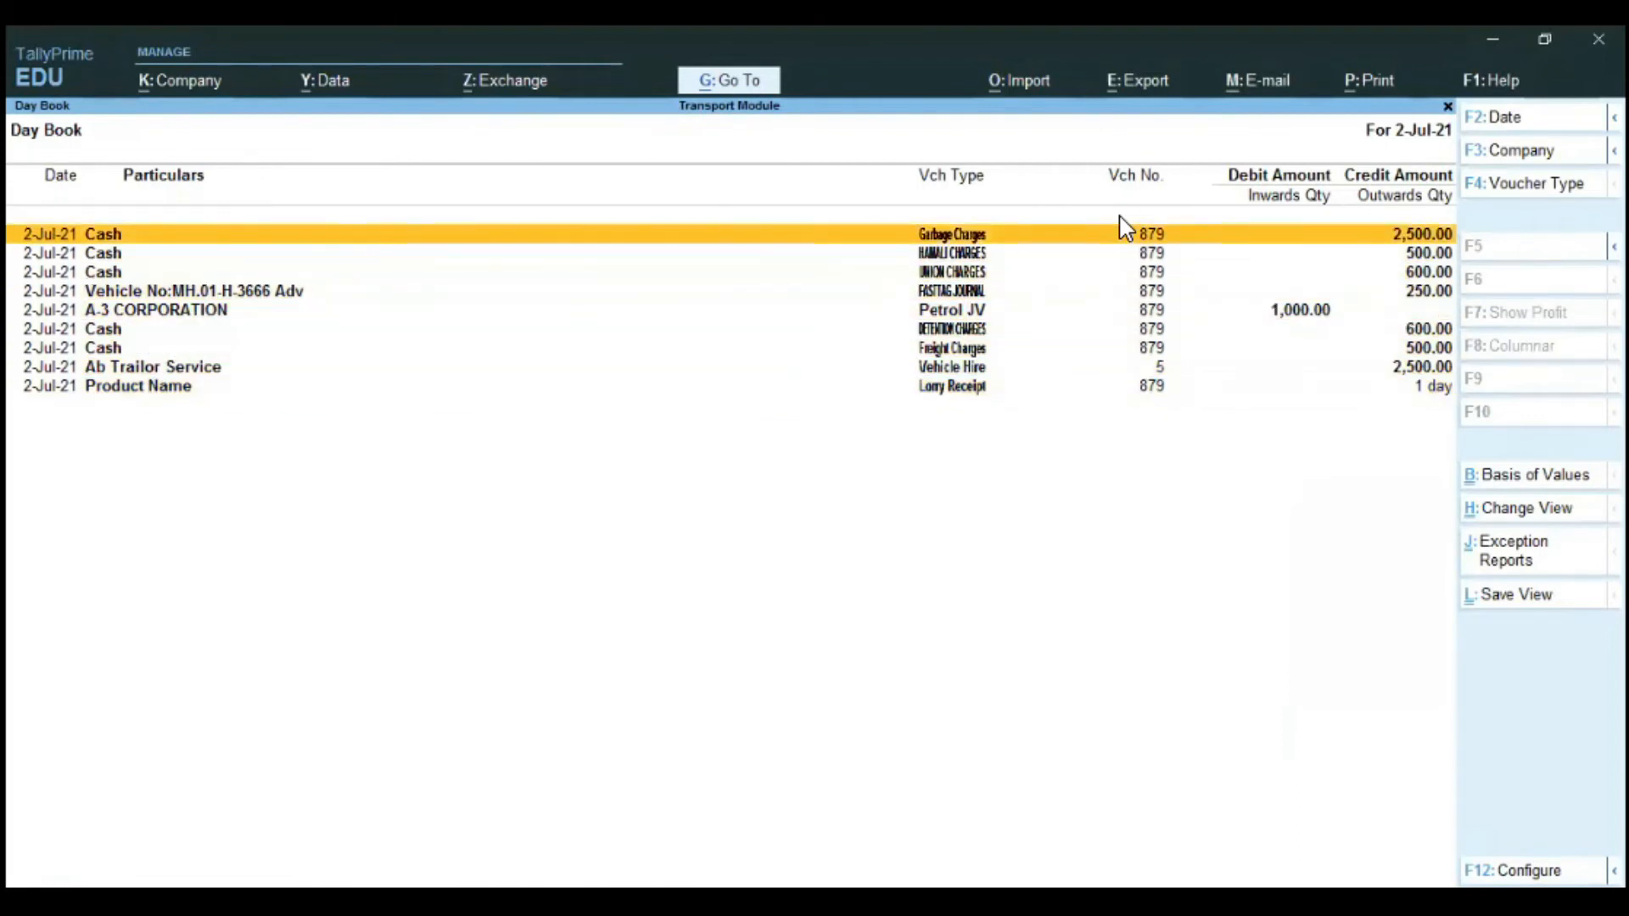
Review each generated voucher in detail from Garbage Charges through to the Lorry Receipt, and return to the Day Book without saving changes.
key("Return")
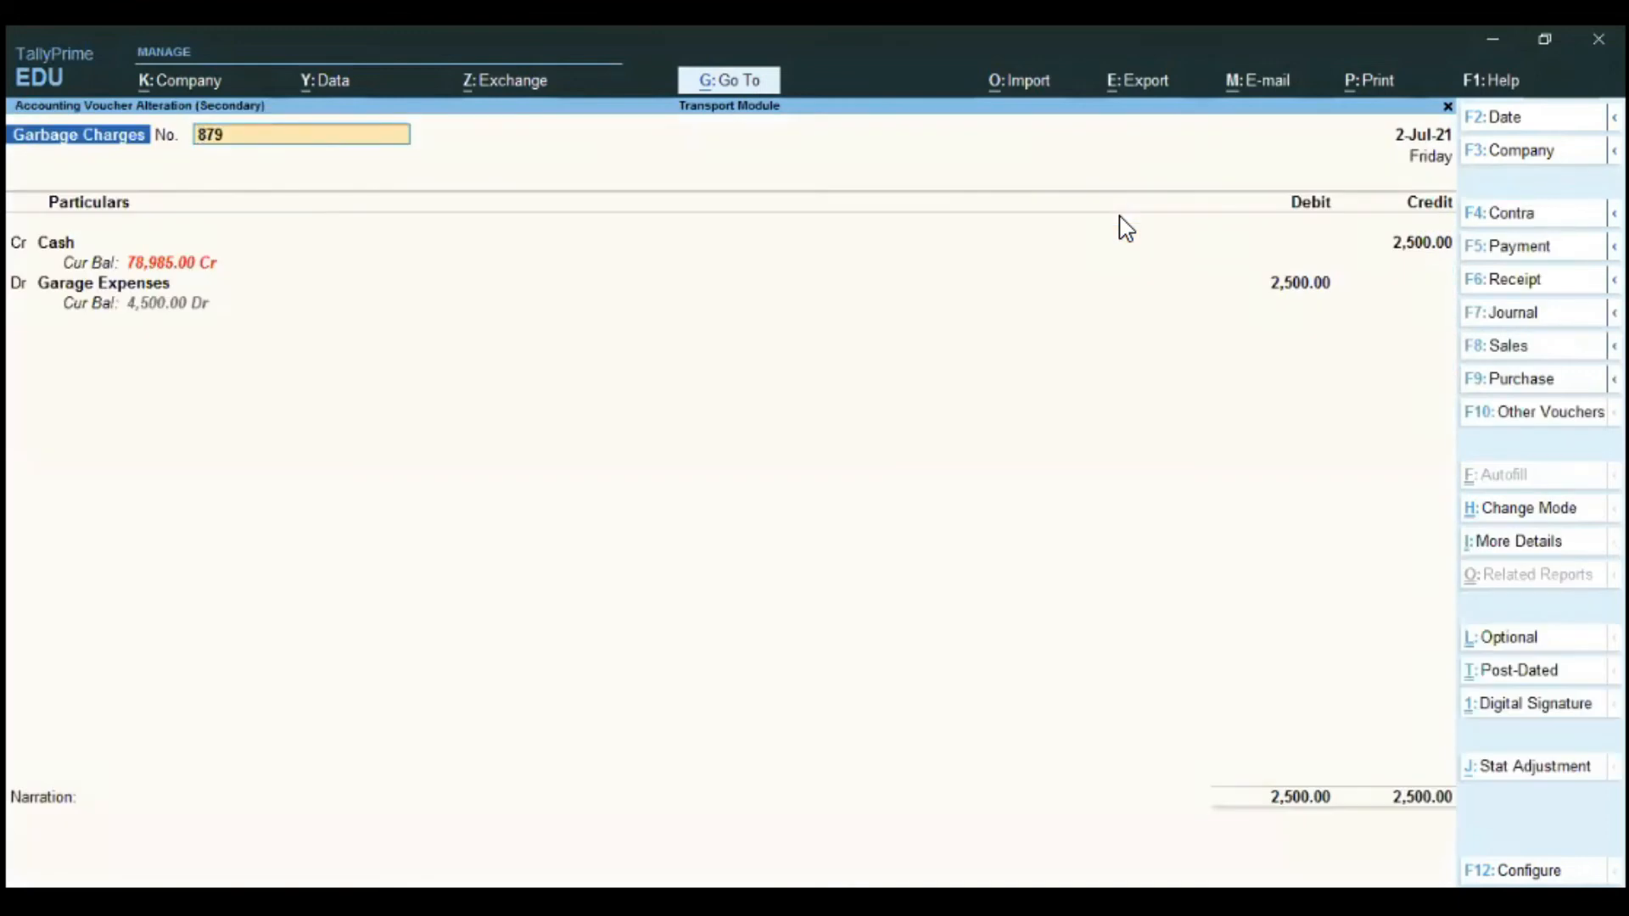
key("Page_Down")
key("Page_Down")
key("Page_Down")
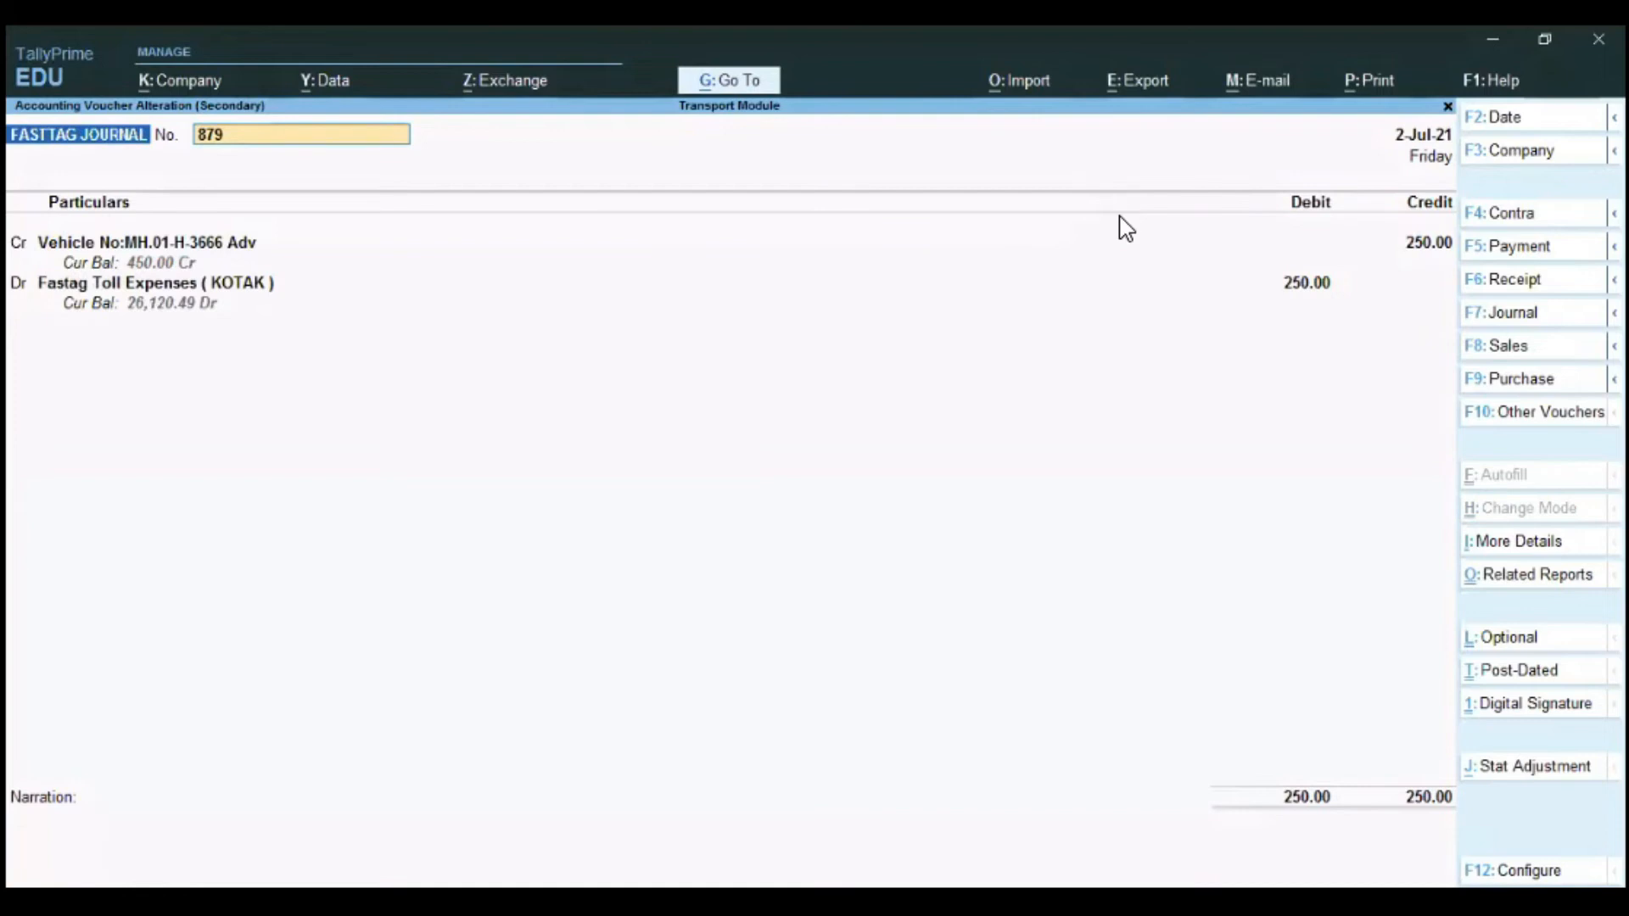
key("Page_Down")
key("Page_Down")
key("Page_Down")
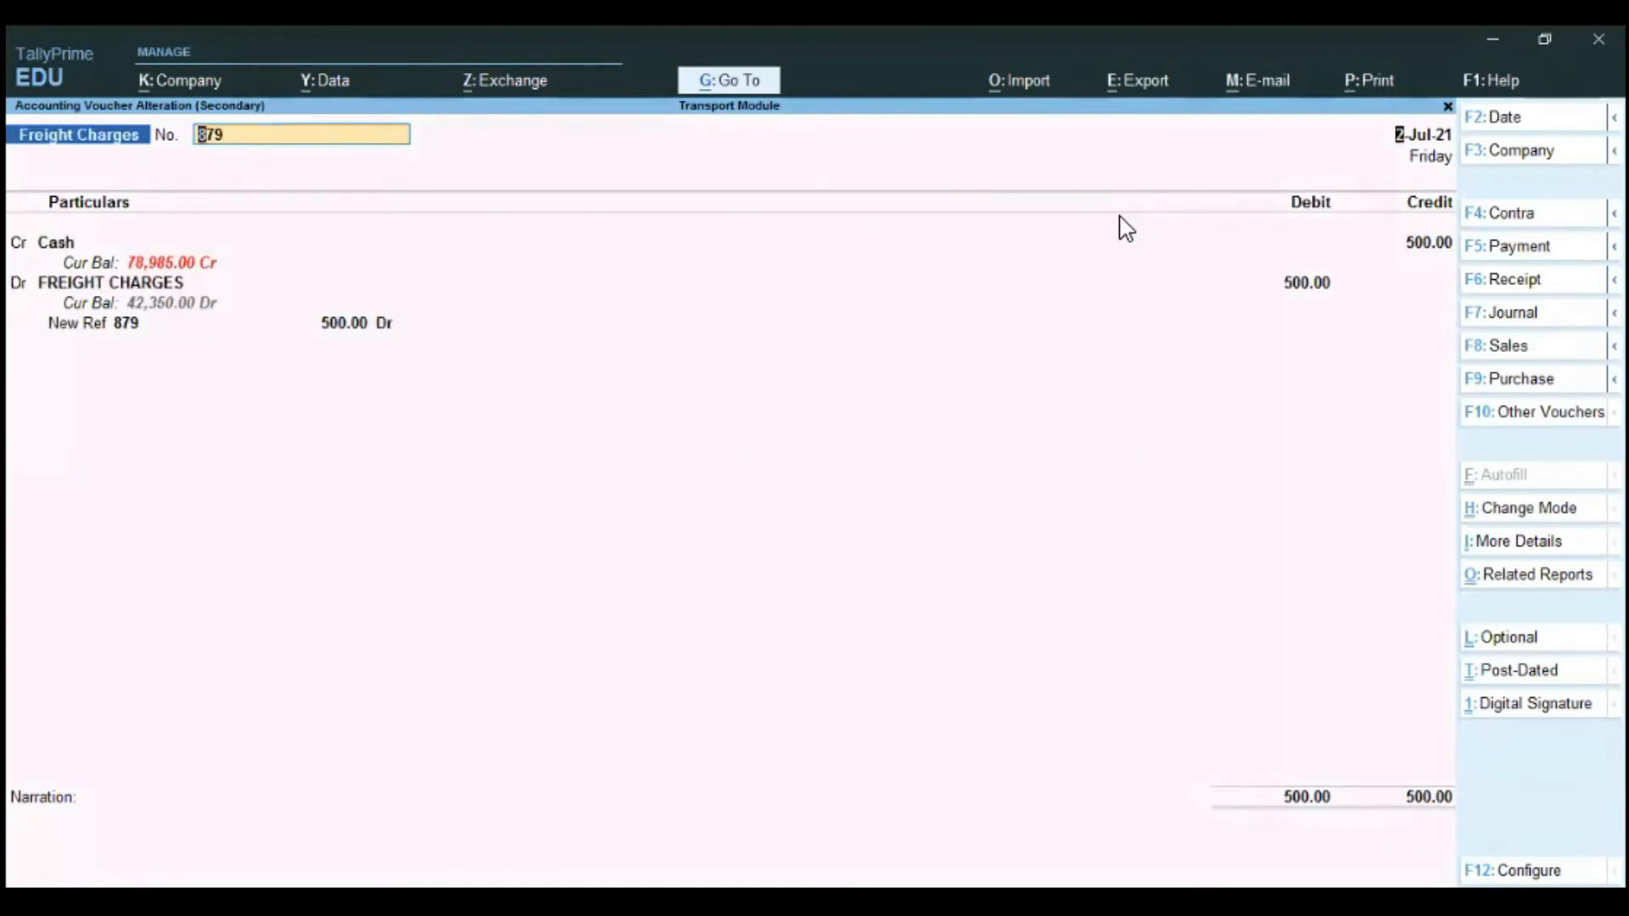
key("Page_Down")
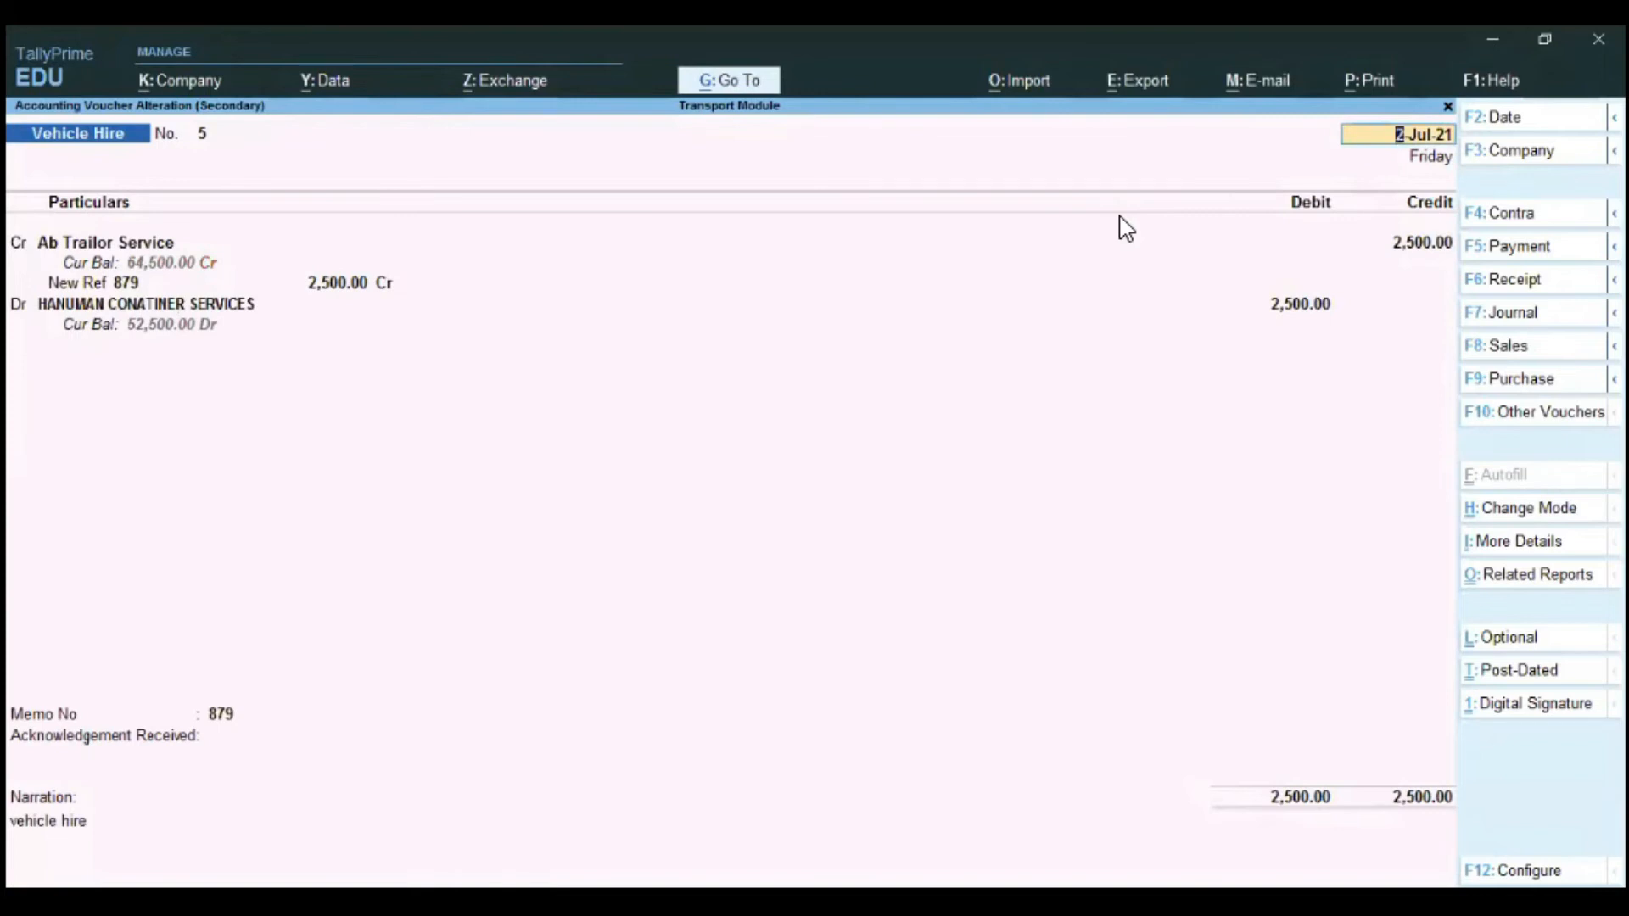
key("Page_Down")
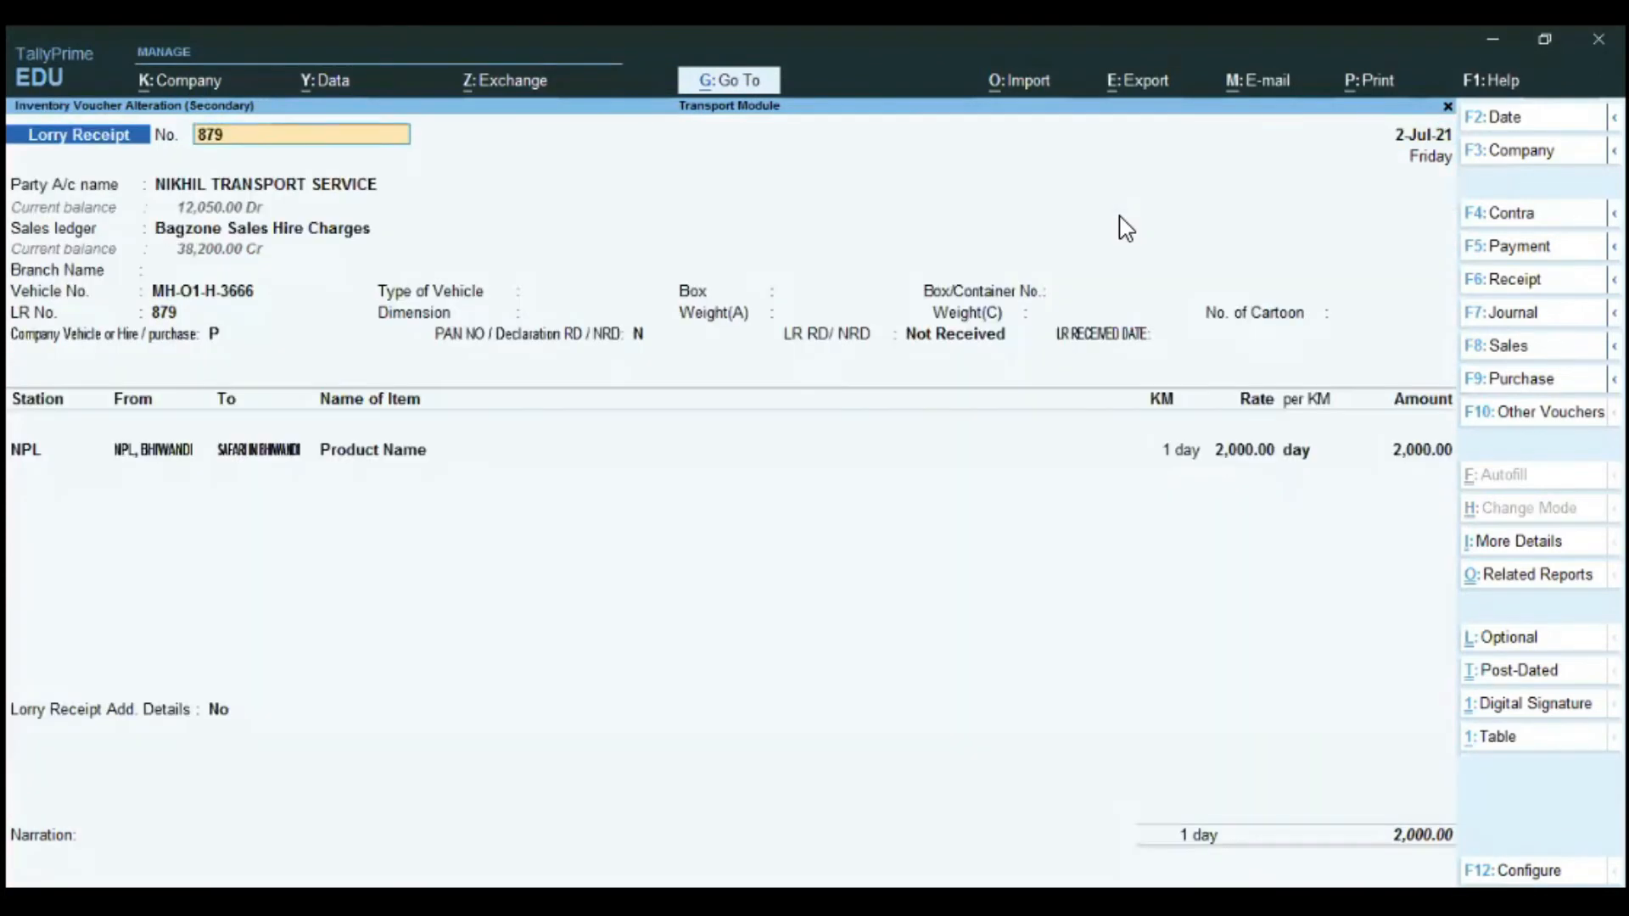
key("BackSpace")
key("BackSpace")
key("BackSpace")
key("Escape")
key("Return")
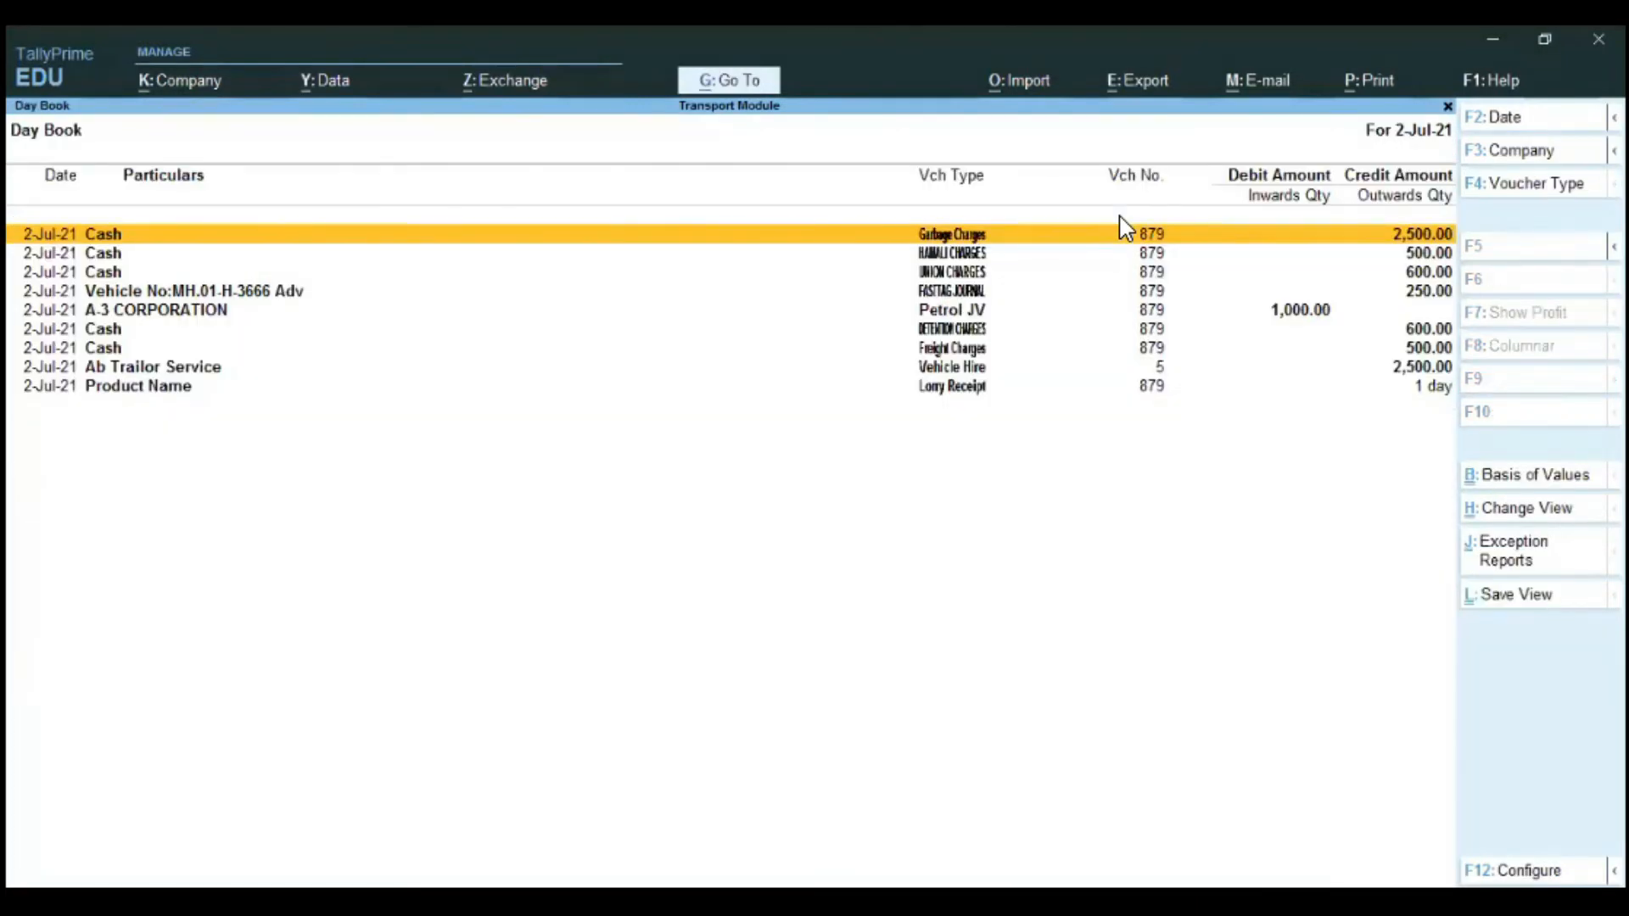
Leave the Day Book and start a new sales voucher of type AHMD SALE.
key("Escape")
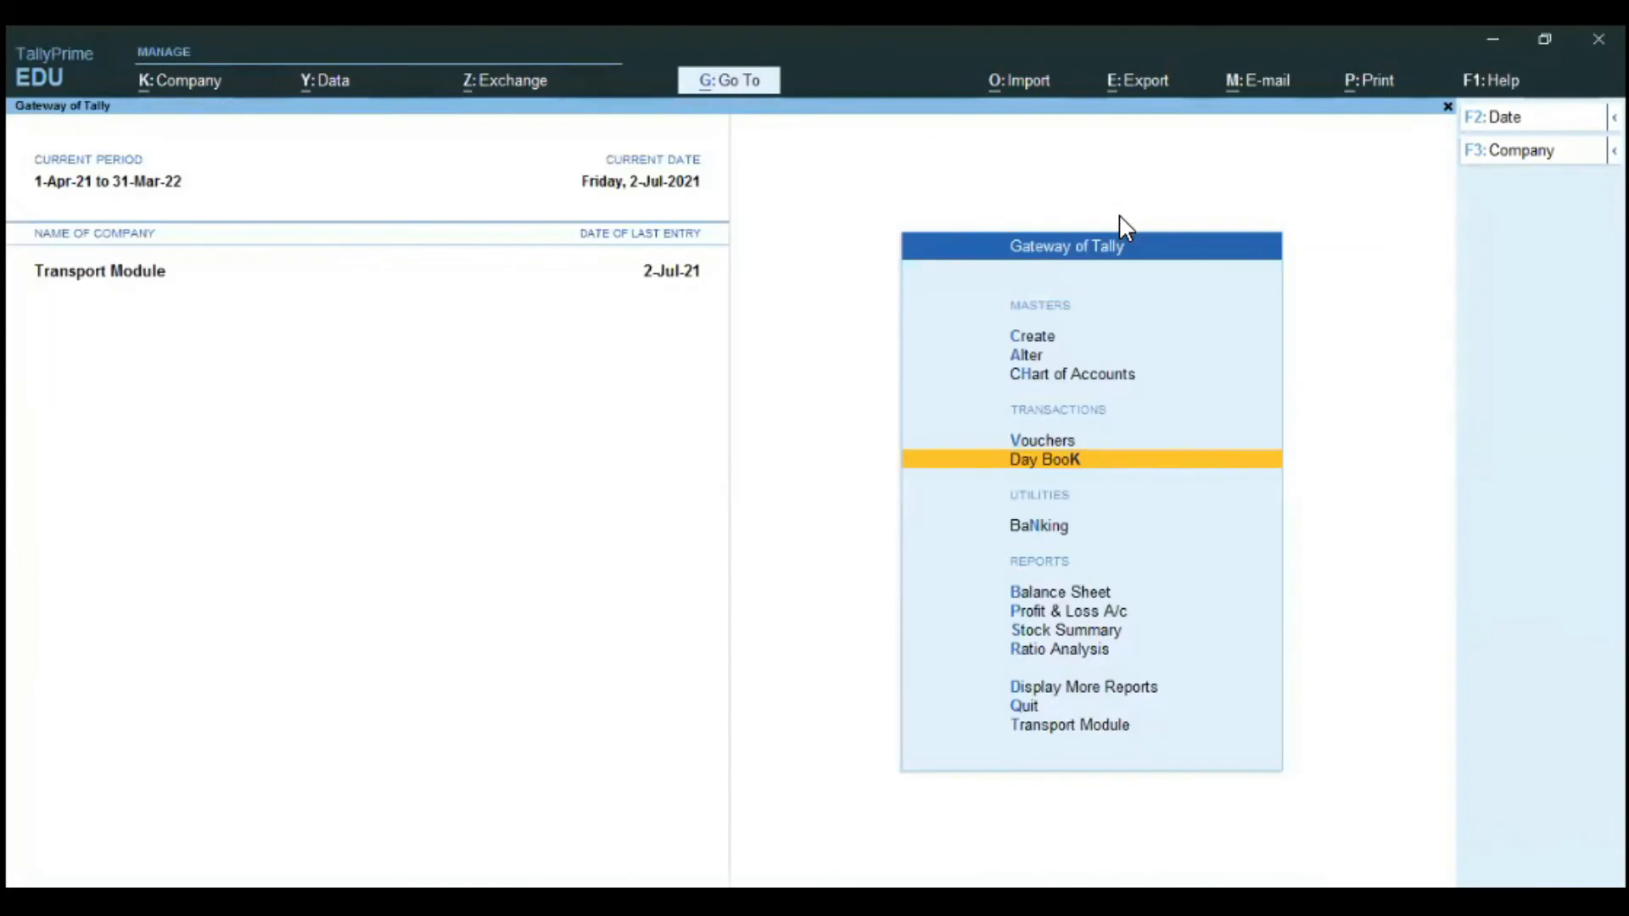
key("Up")
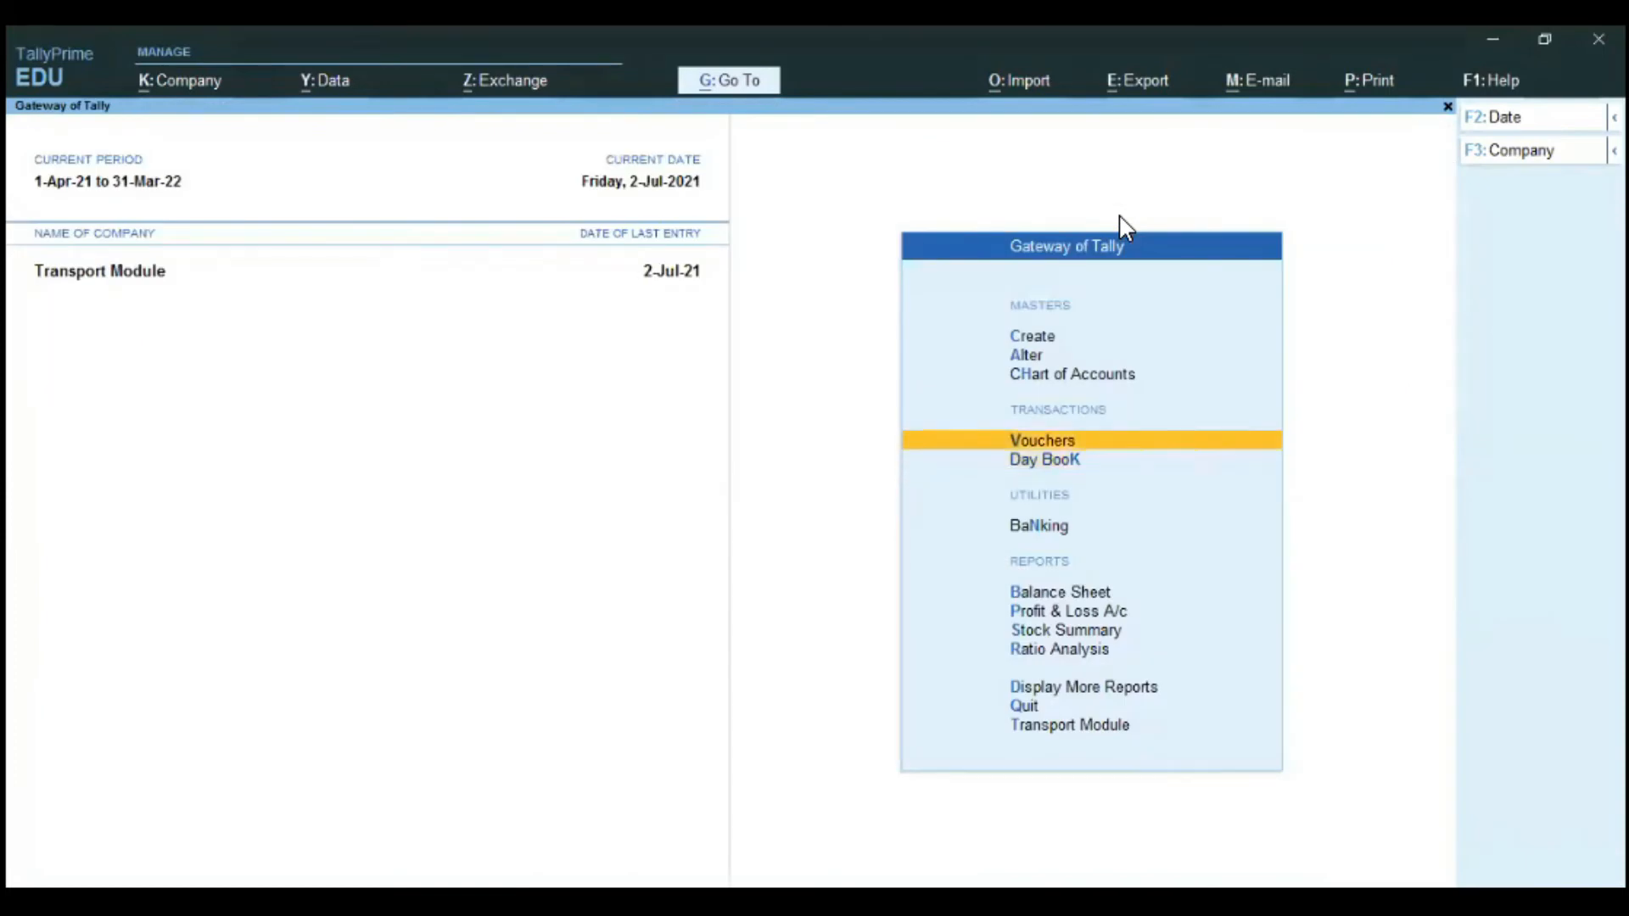
key("Return")
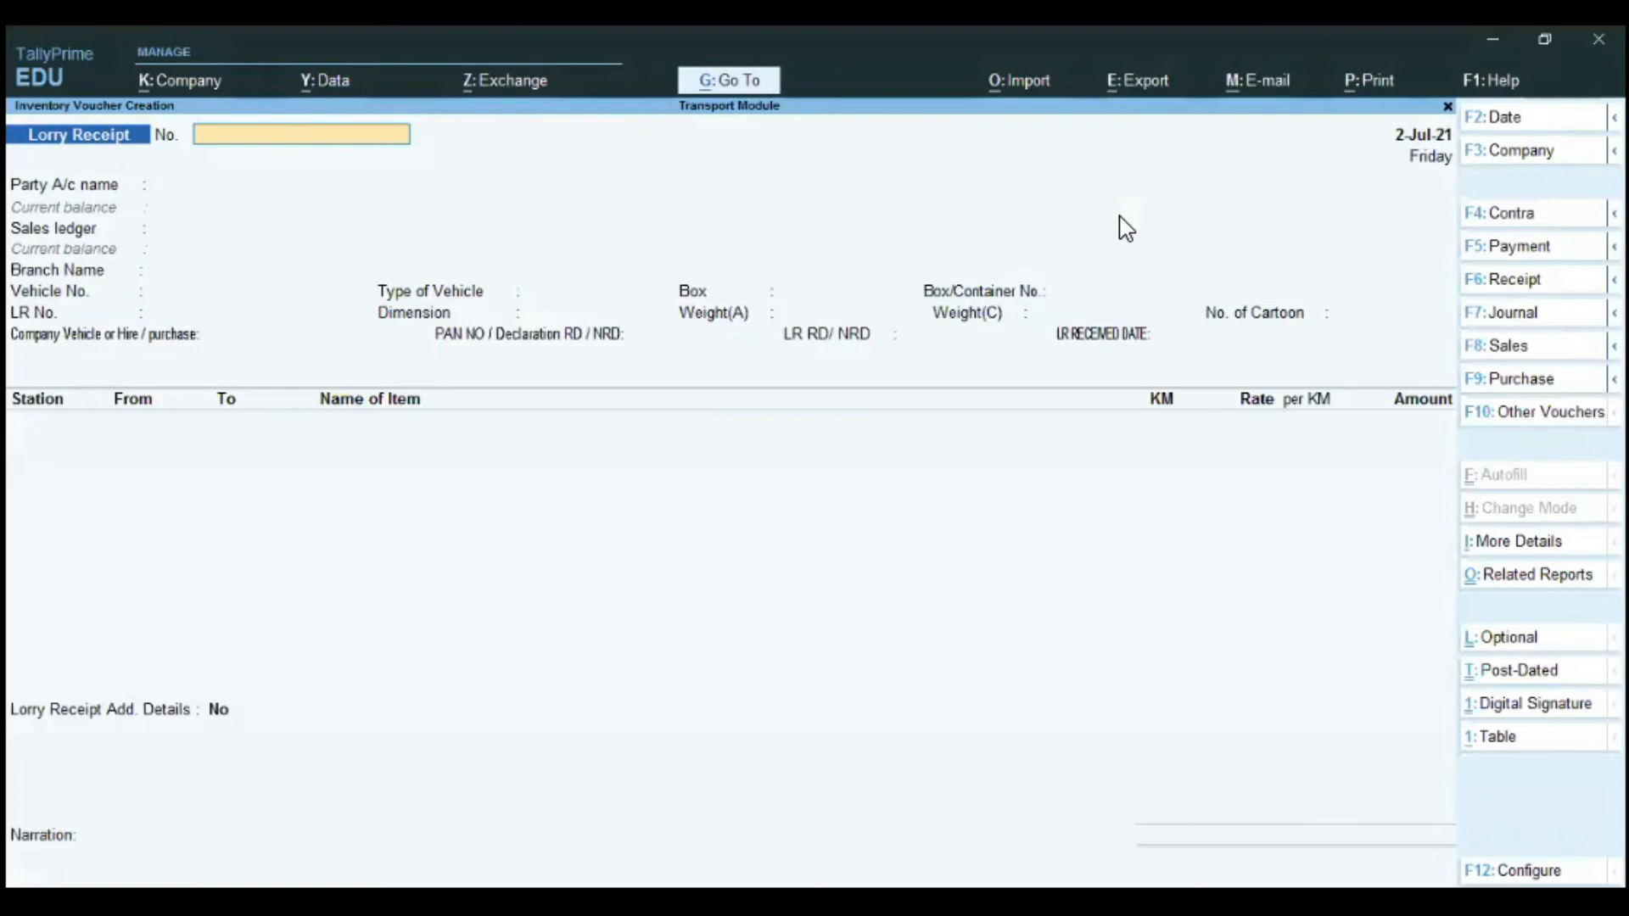
key("F8")
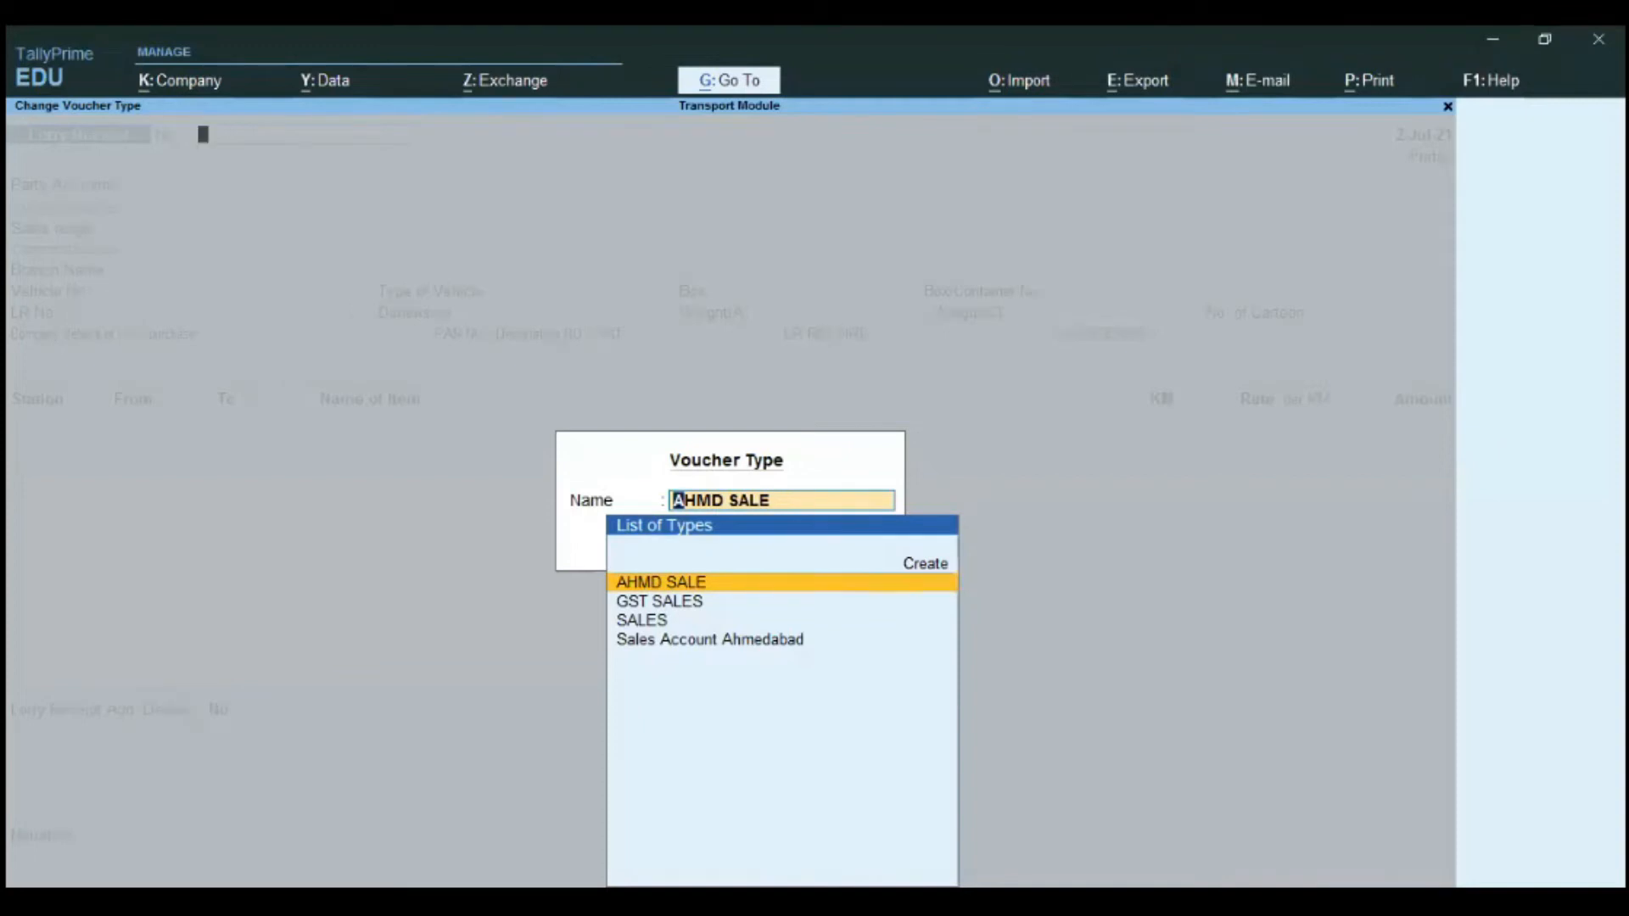
key("Return")
key("Return")
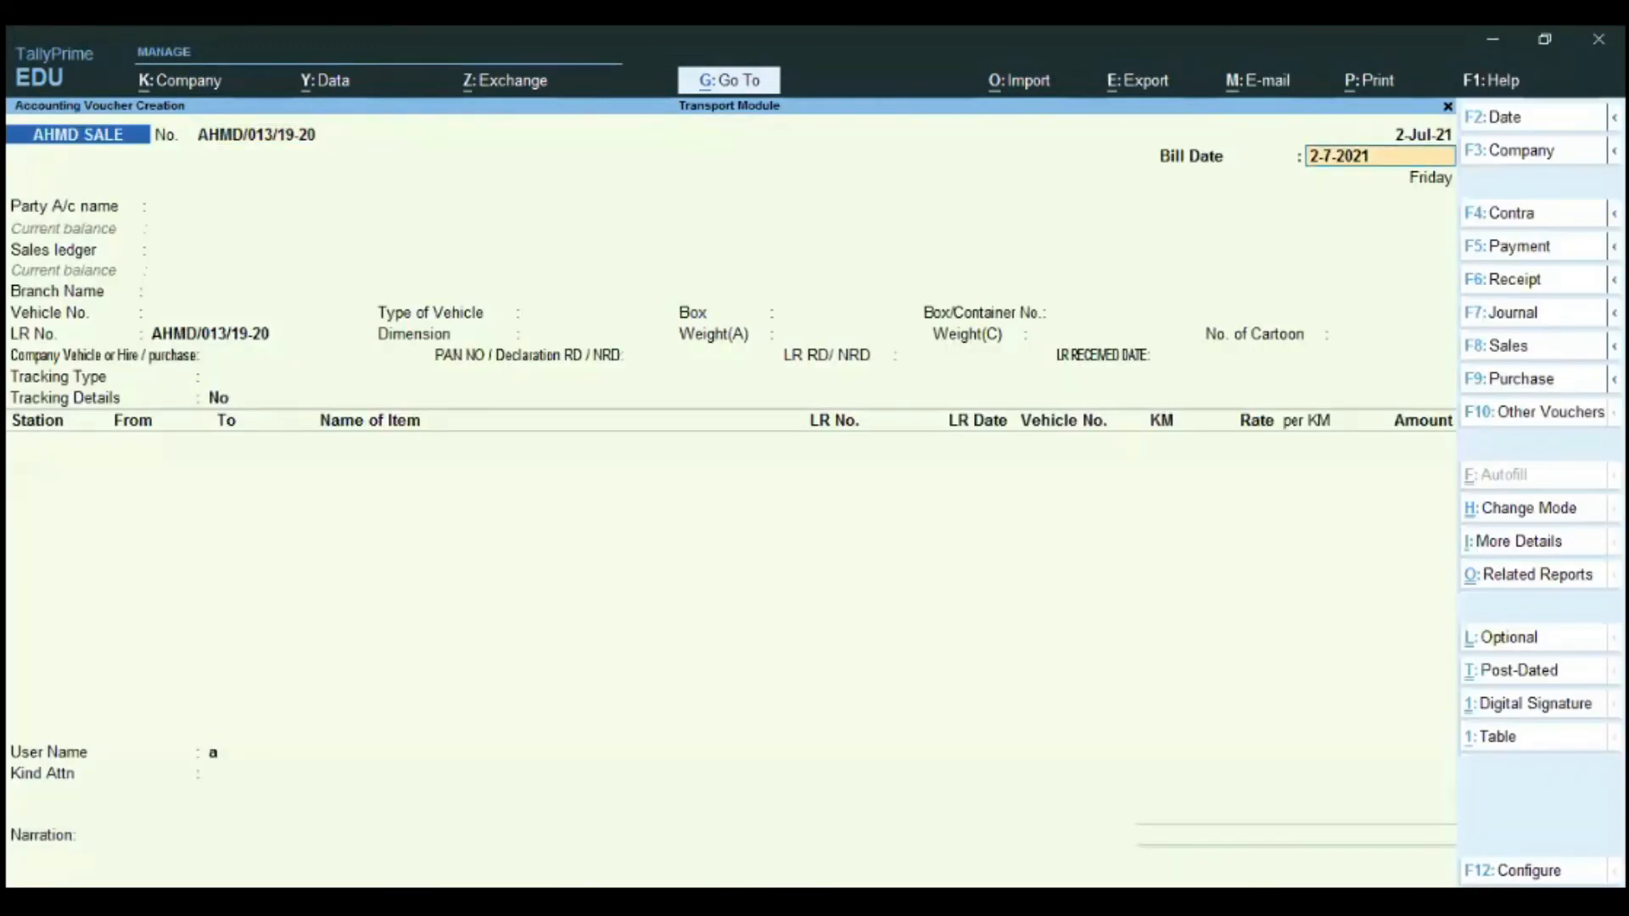
Keep the bill date 2-7-2021 and set the party account to NIKHIL TRANSPORT SERVICE.
key("Return")
type("Nikhi")
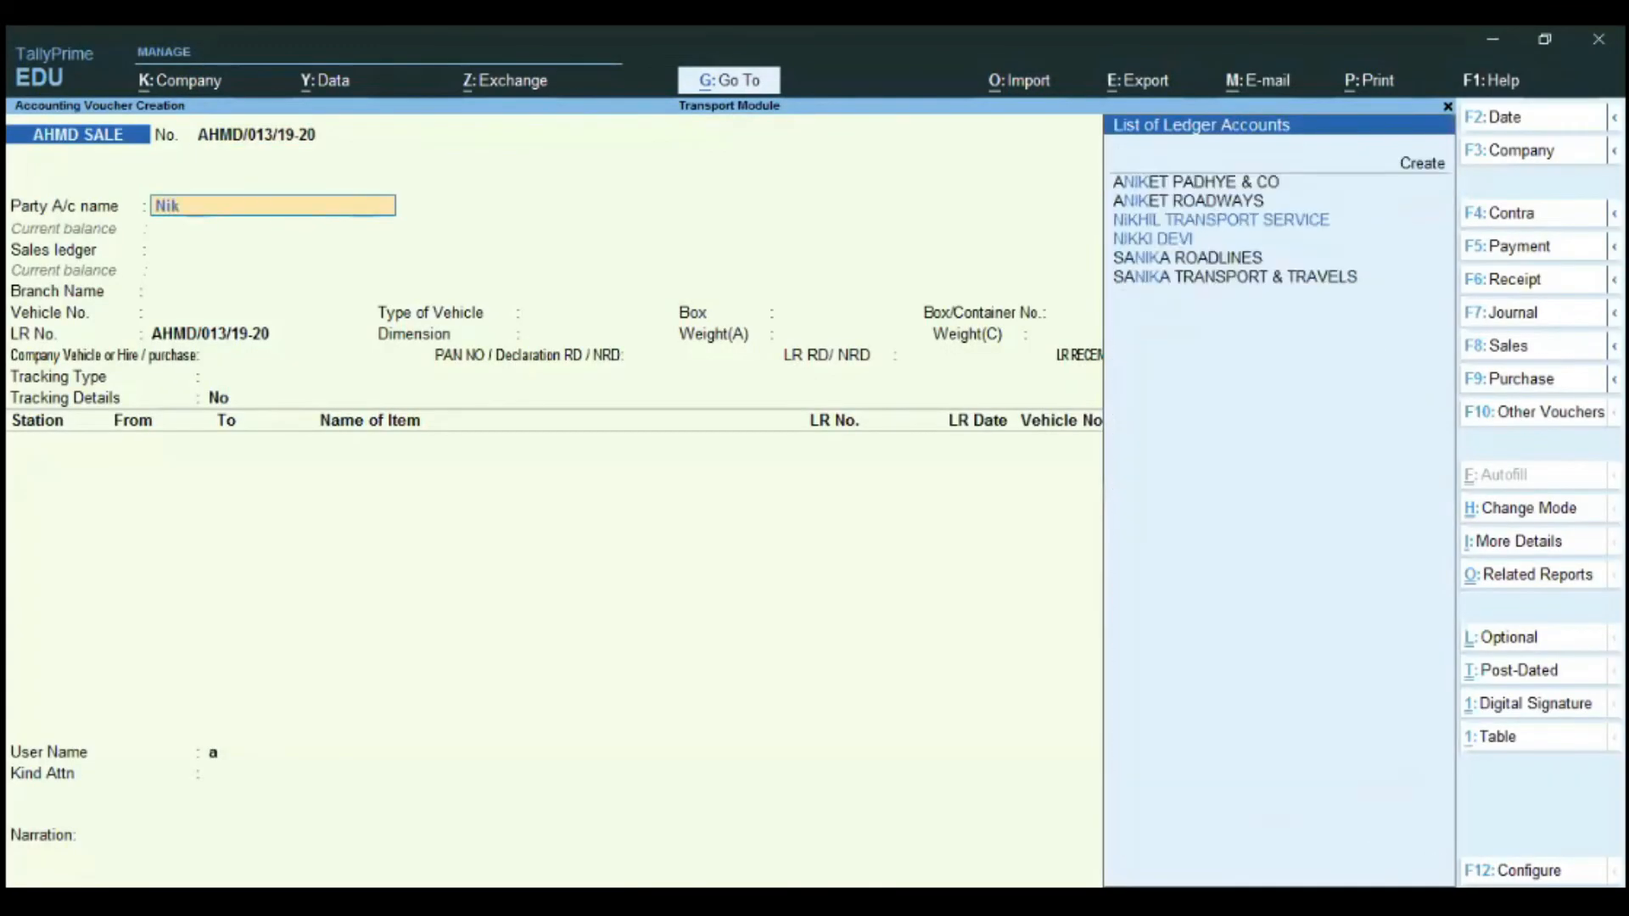
key("Return")
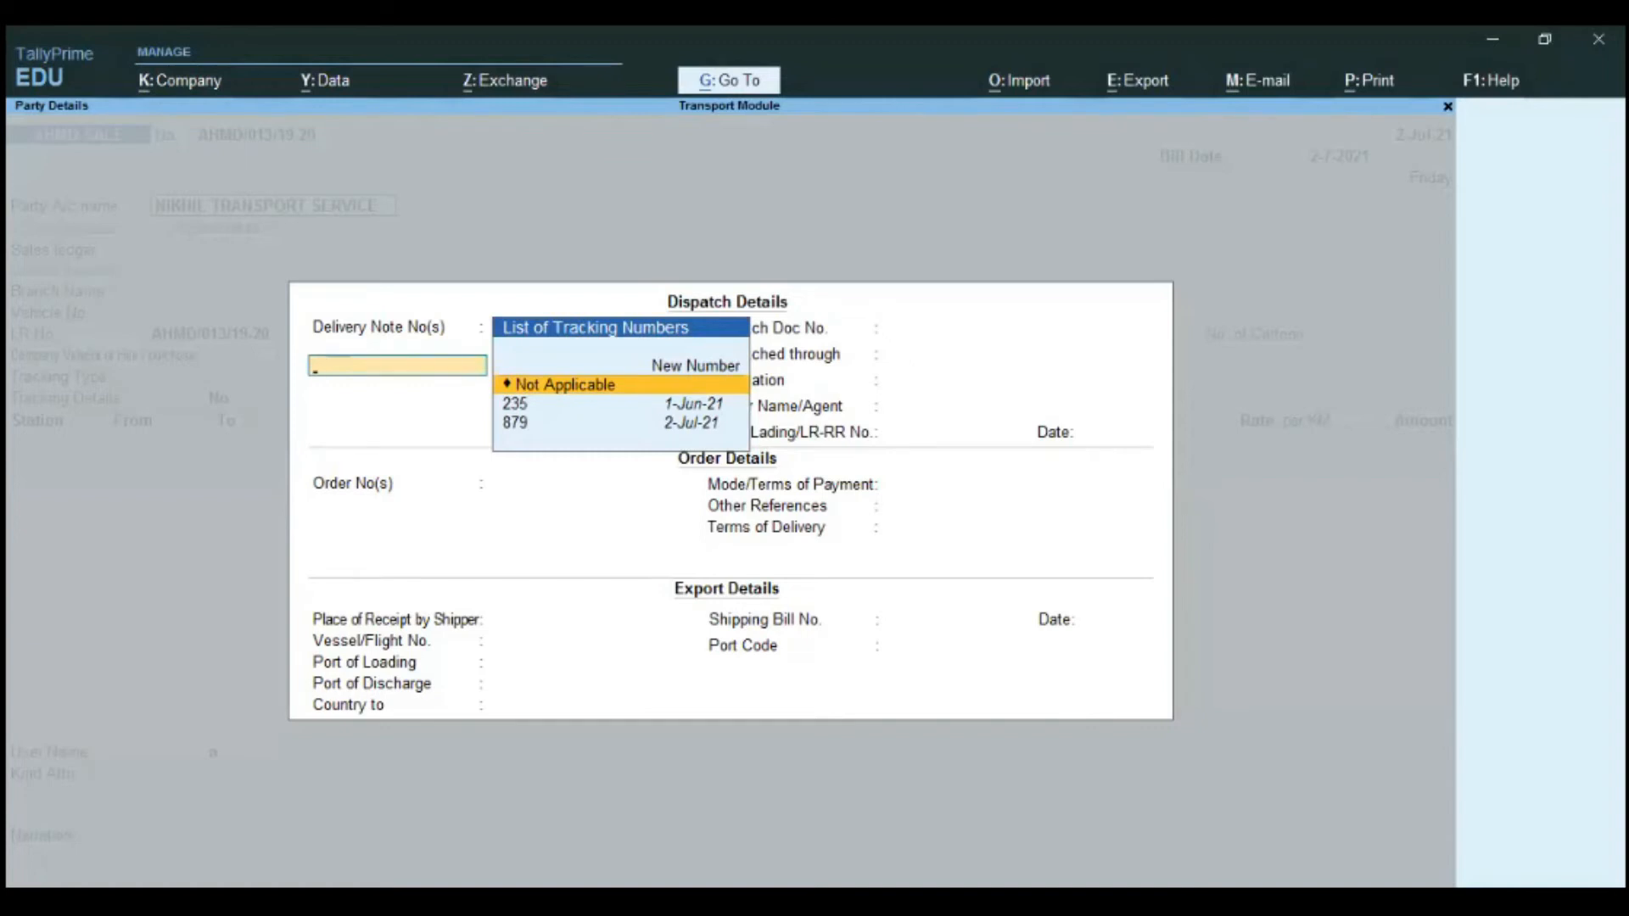
Link delivery note 879 in the dispatch details and accept the remaining dispatch and party details unchanged.
key("Down")
key("Down")
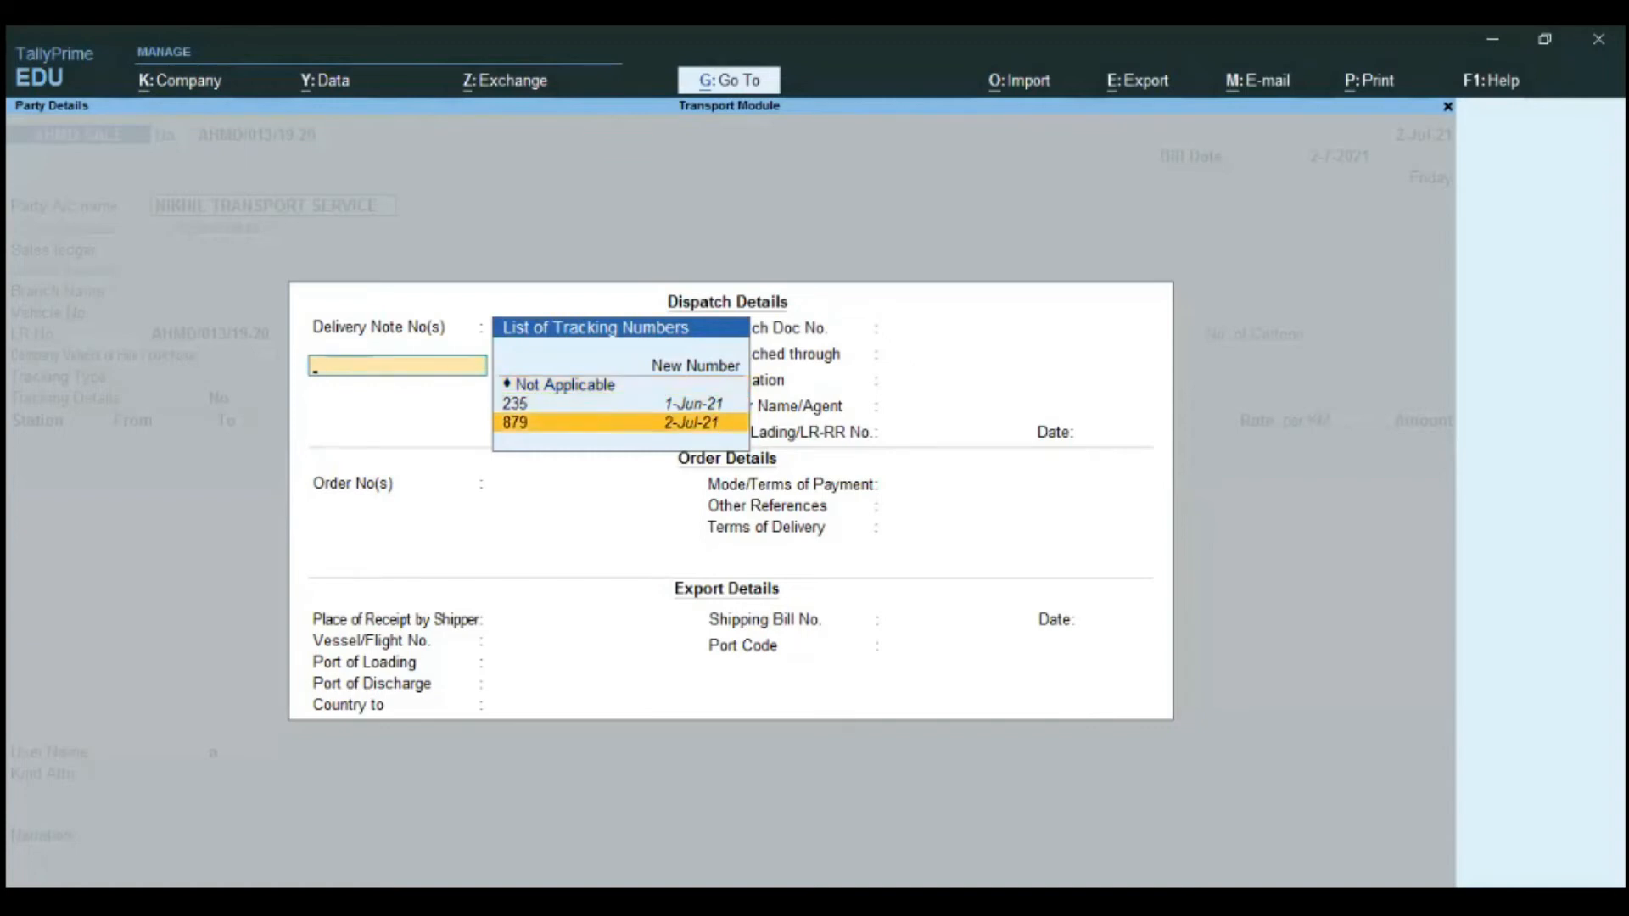
key("Return")
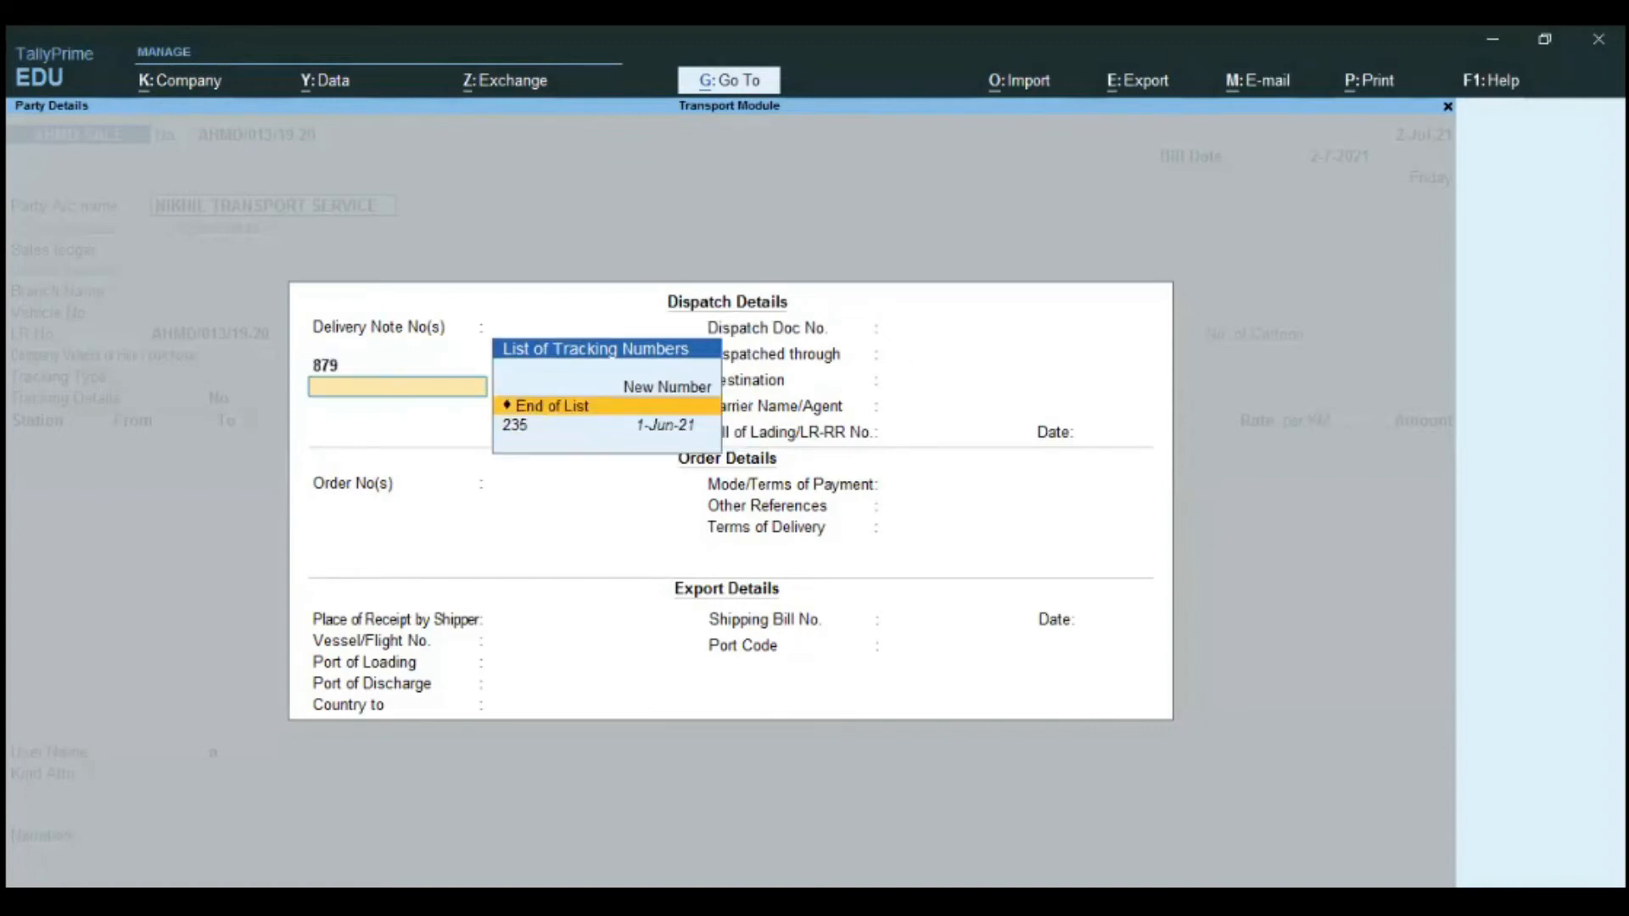
key("Return")
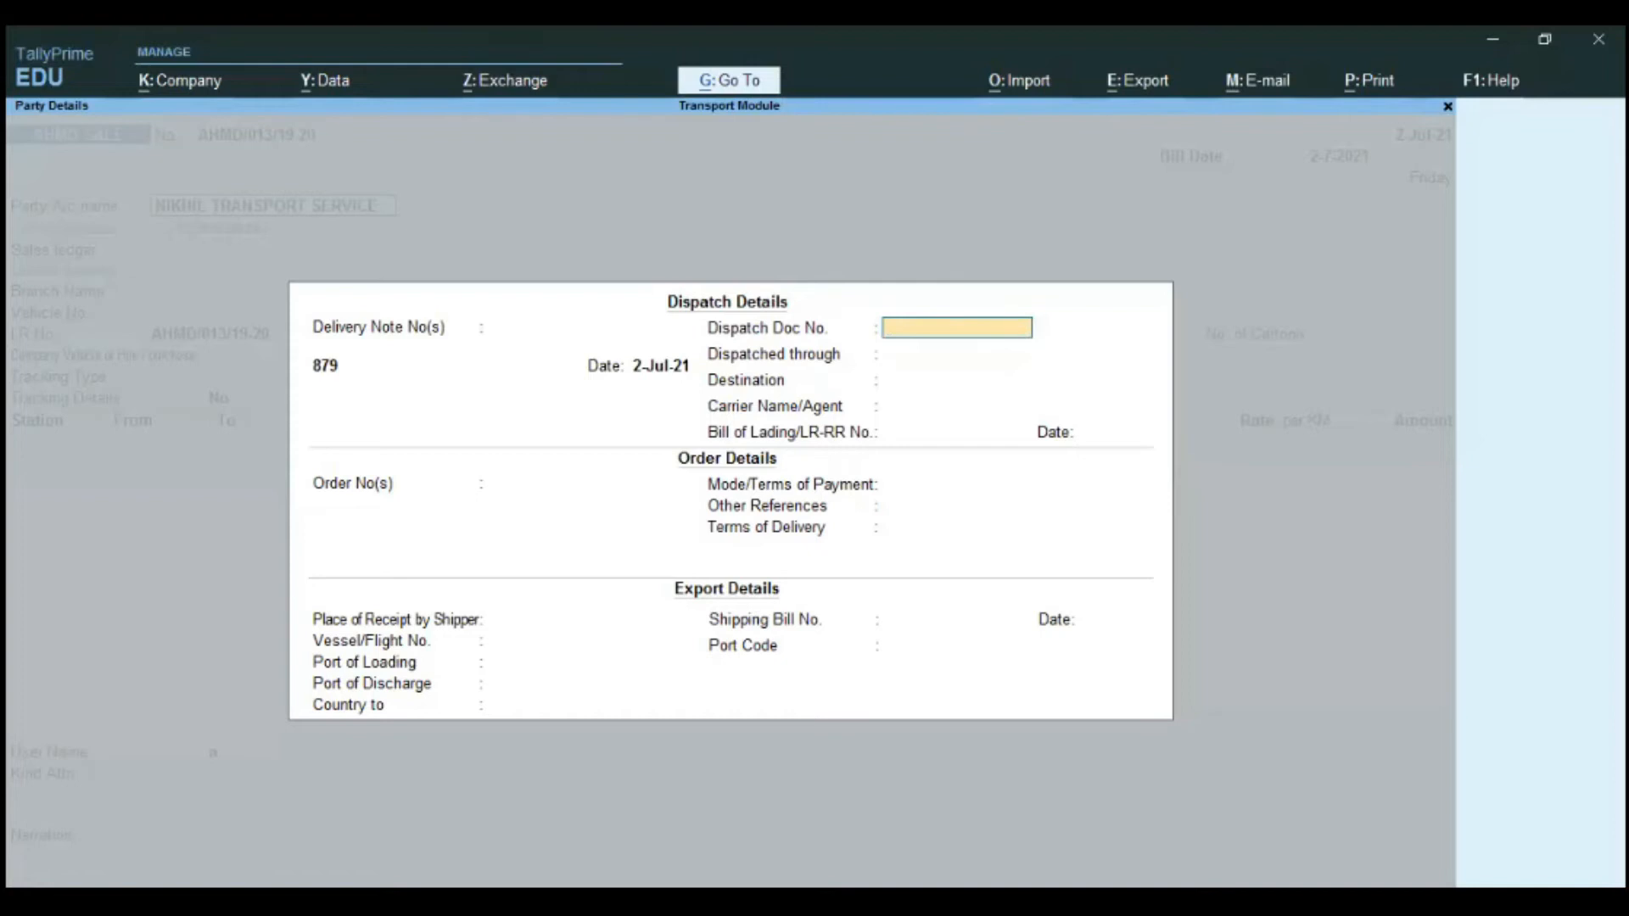
key("Return")
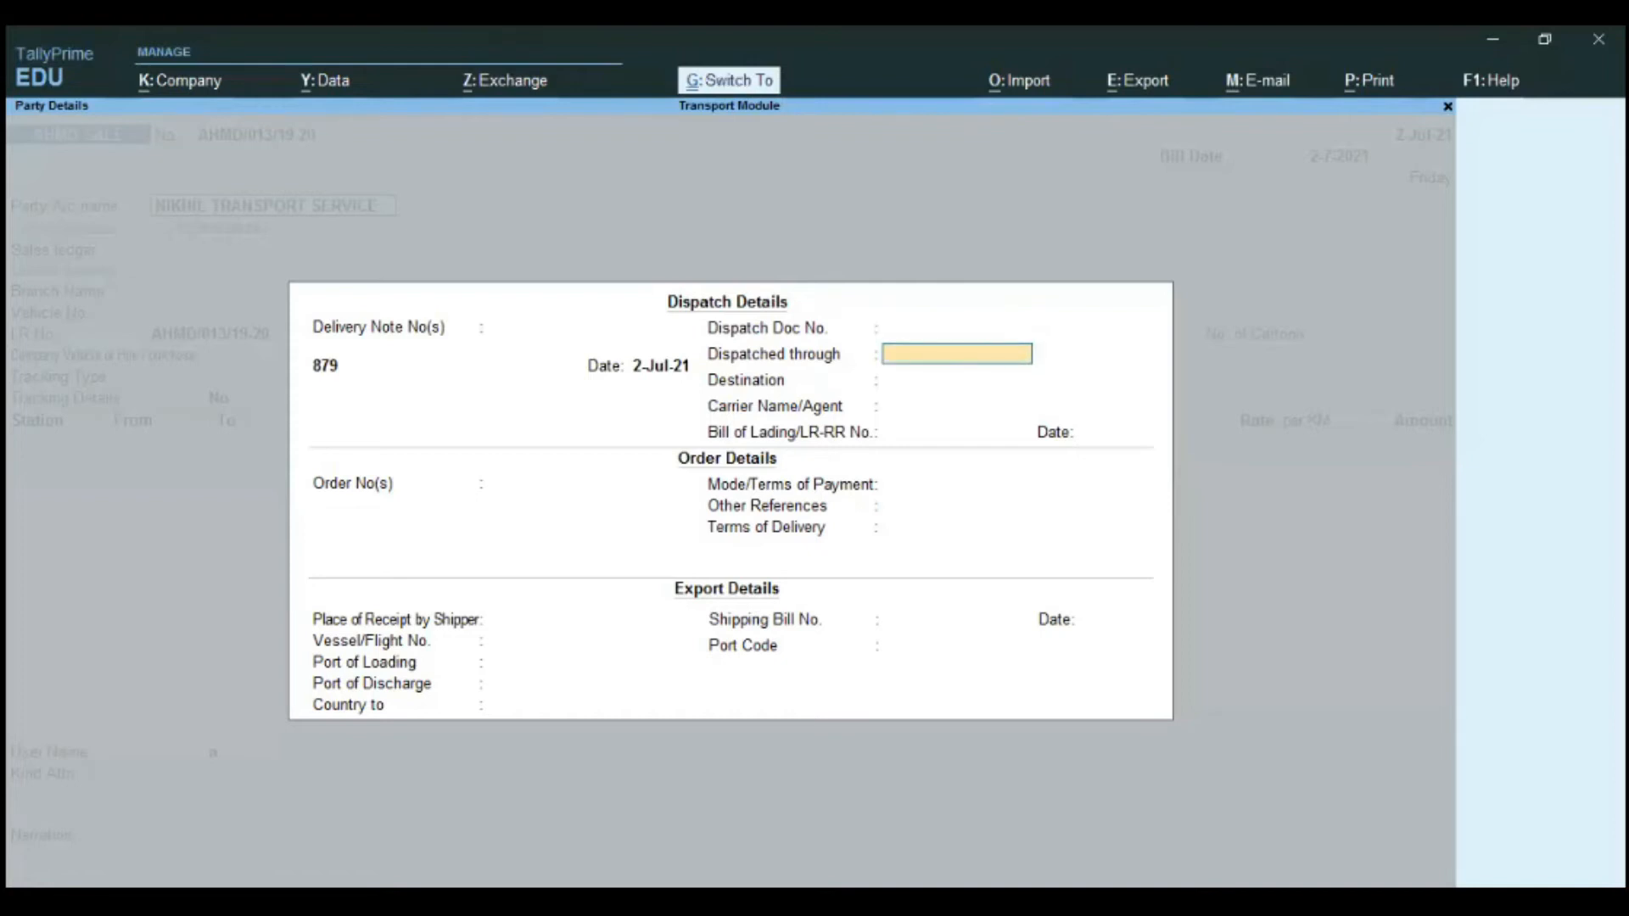
key("ctrl+a")
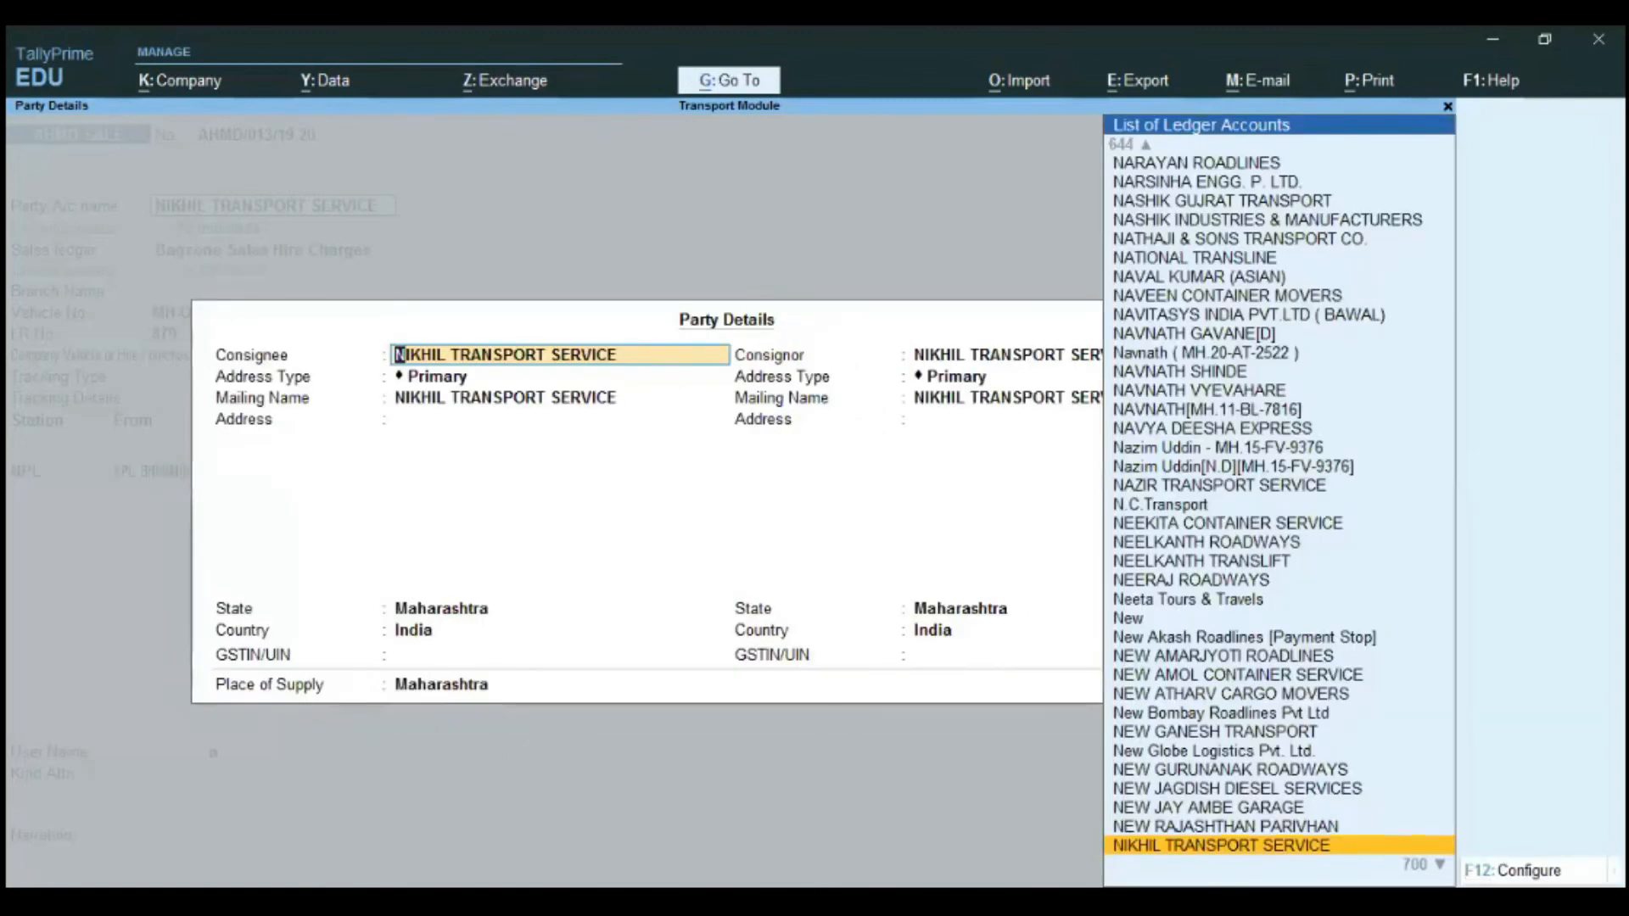
key("ctrl+a")
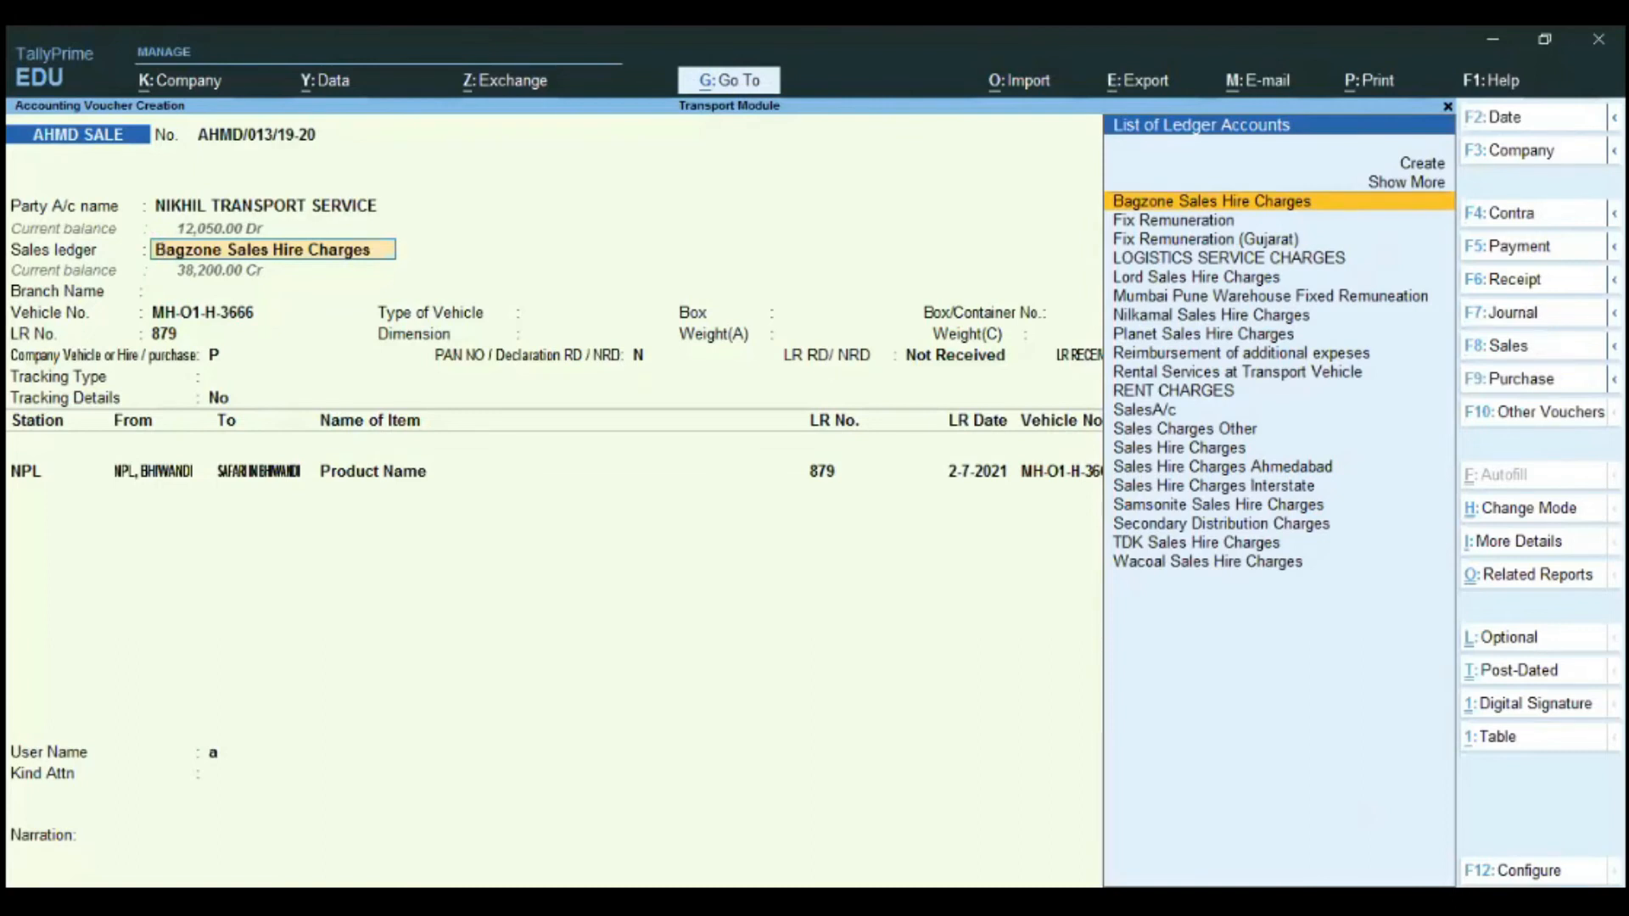
Use Bagzone Sales Hire Charges as the sales ledger, leave the tax classification empty and set the branch to Not Applicable.
key("Return")
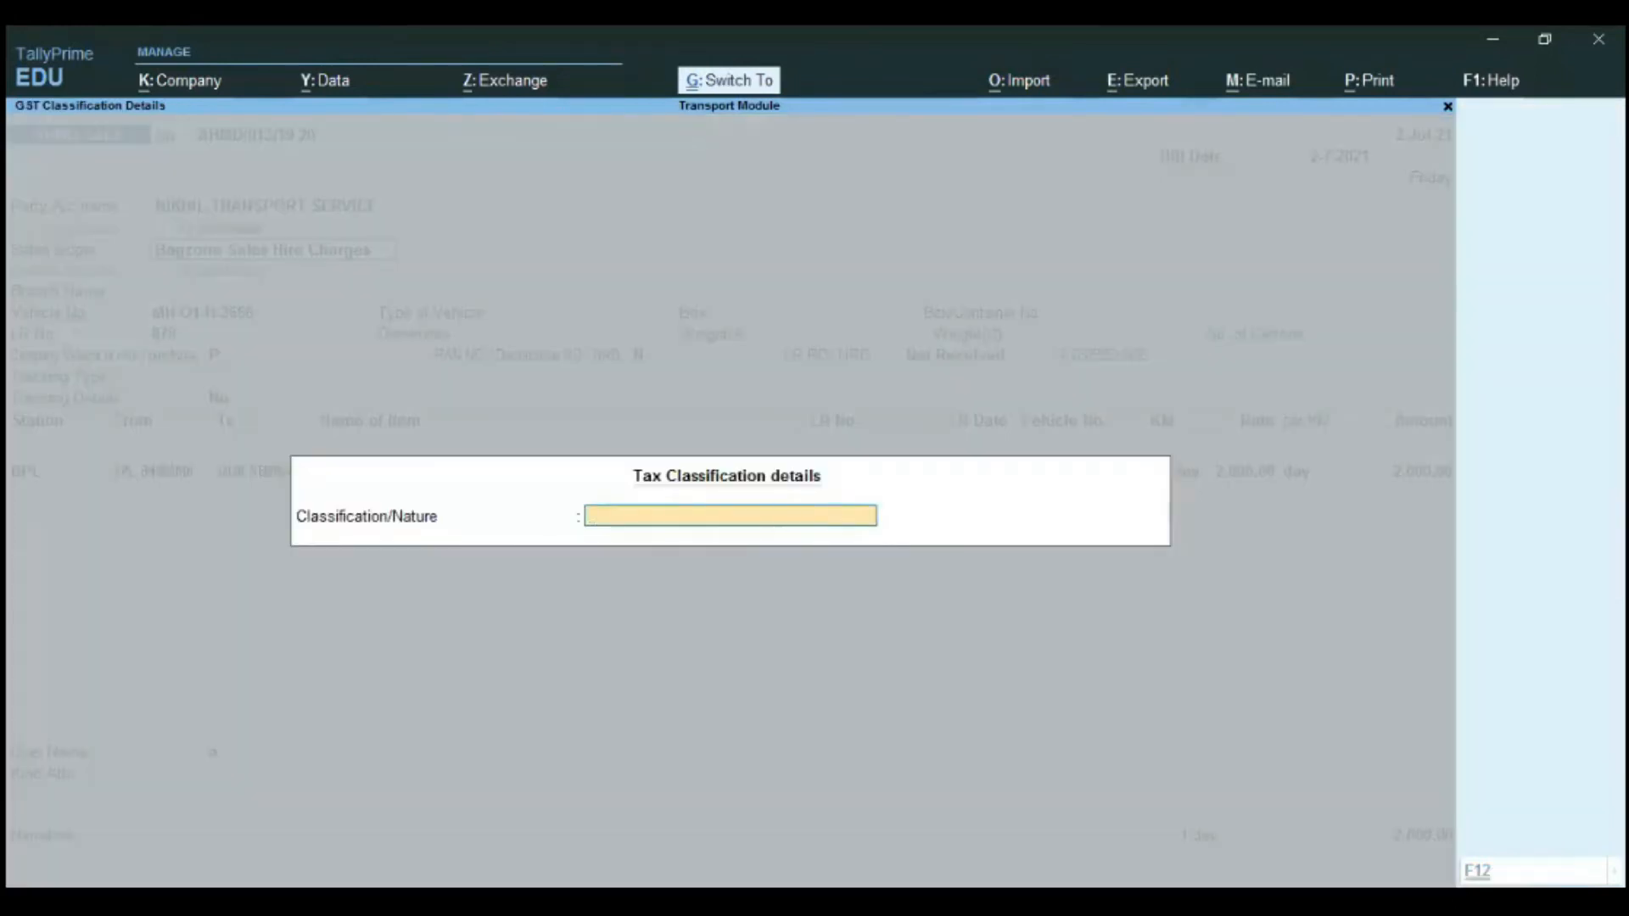
key("Return")
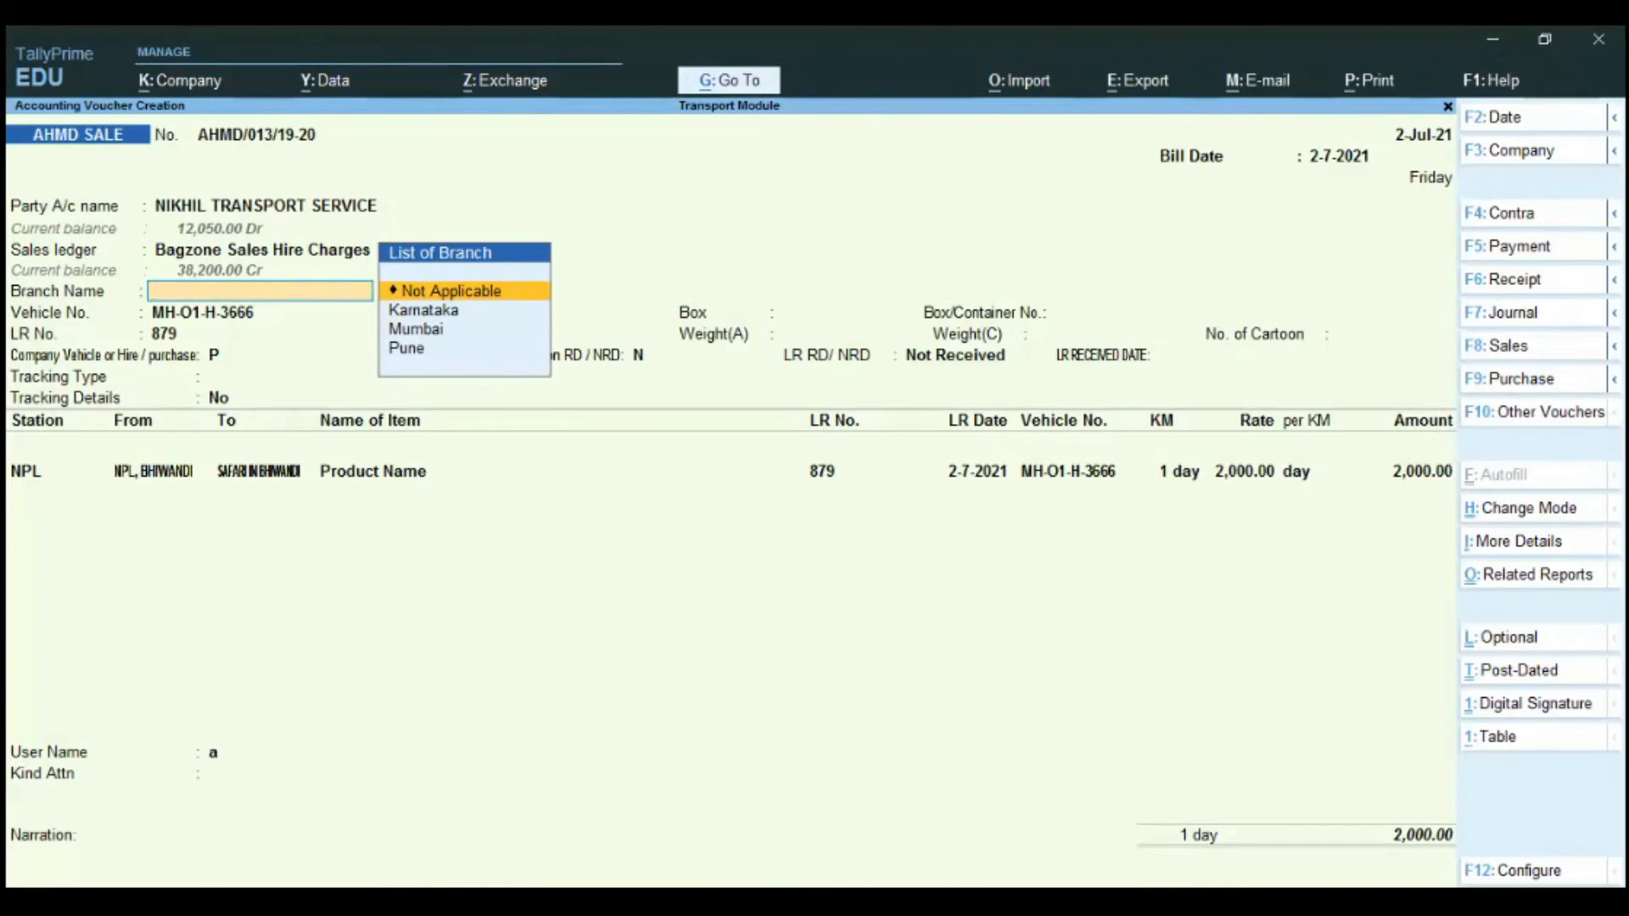
key("Return")
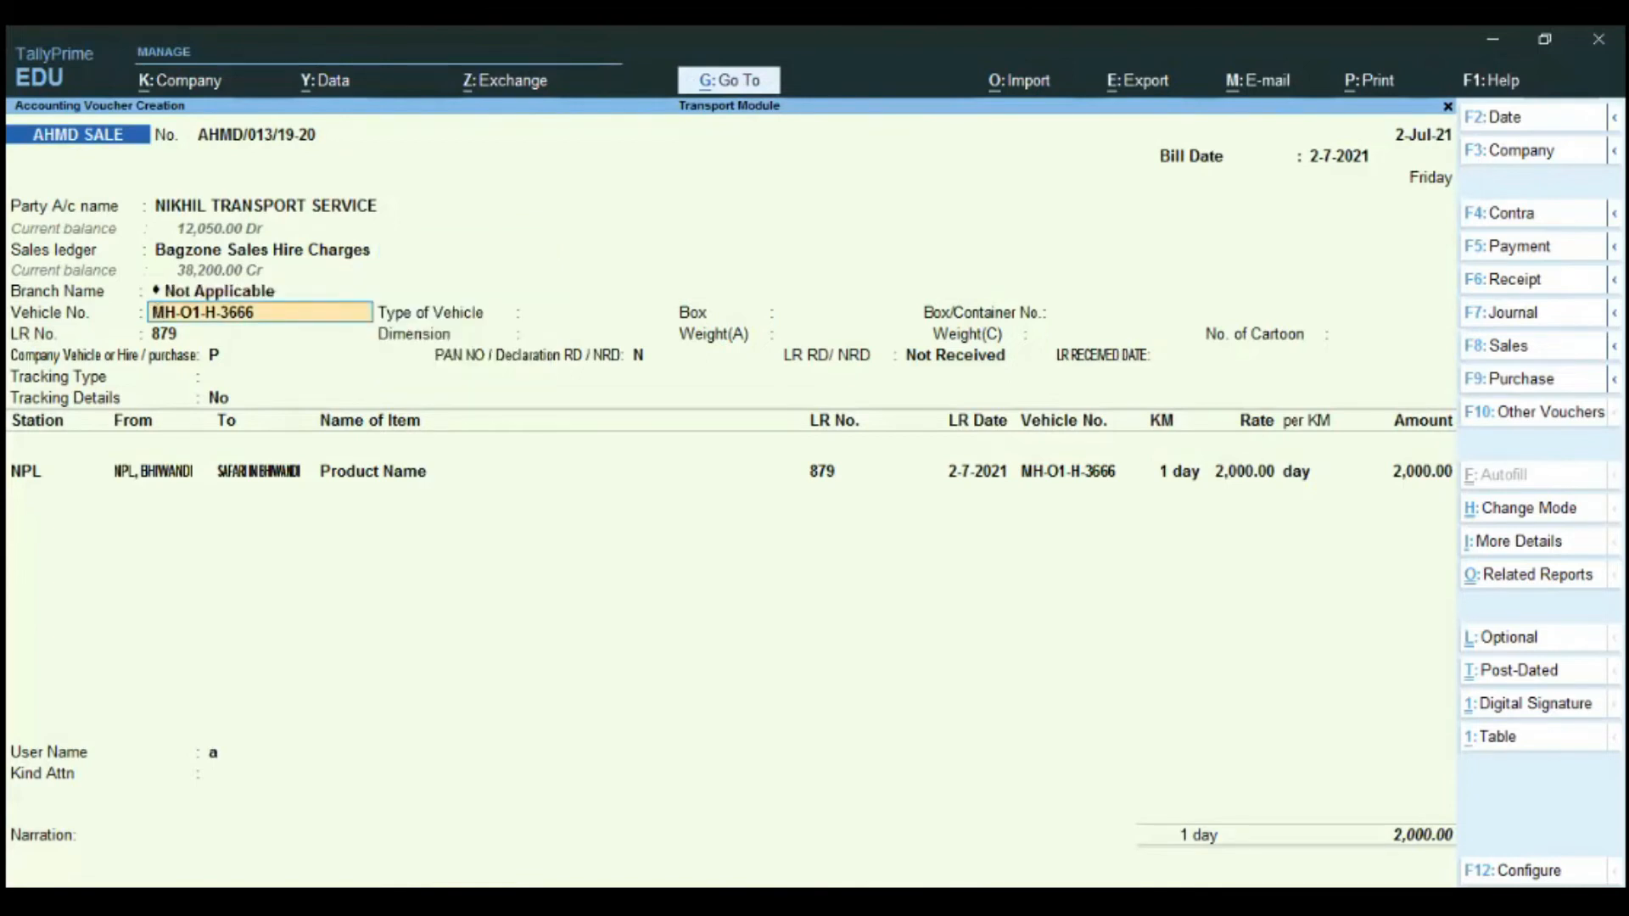
Accept the vehicle, LR, box, weight and PAN declaration details of the bill unchanged.
key("Return")
key("Return")
key("Return")
key("Return")
key("Return")
key("Return")
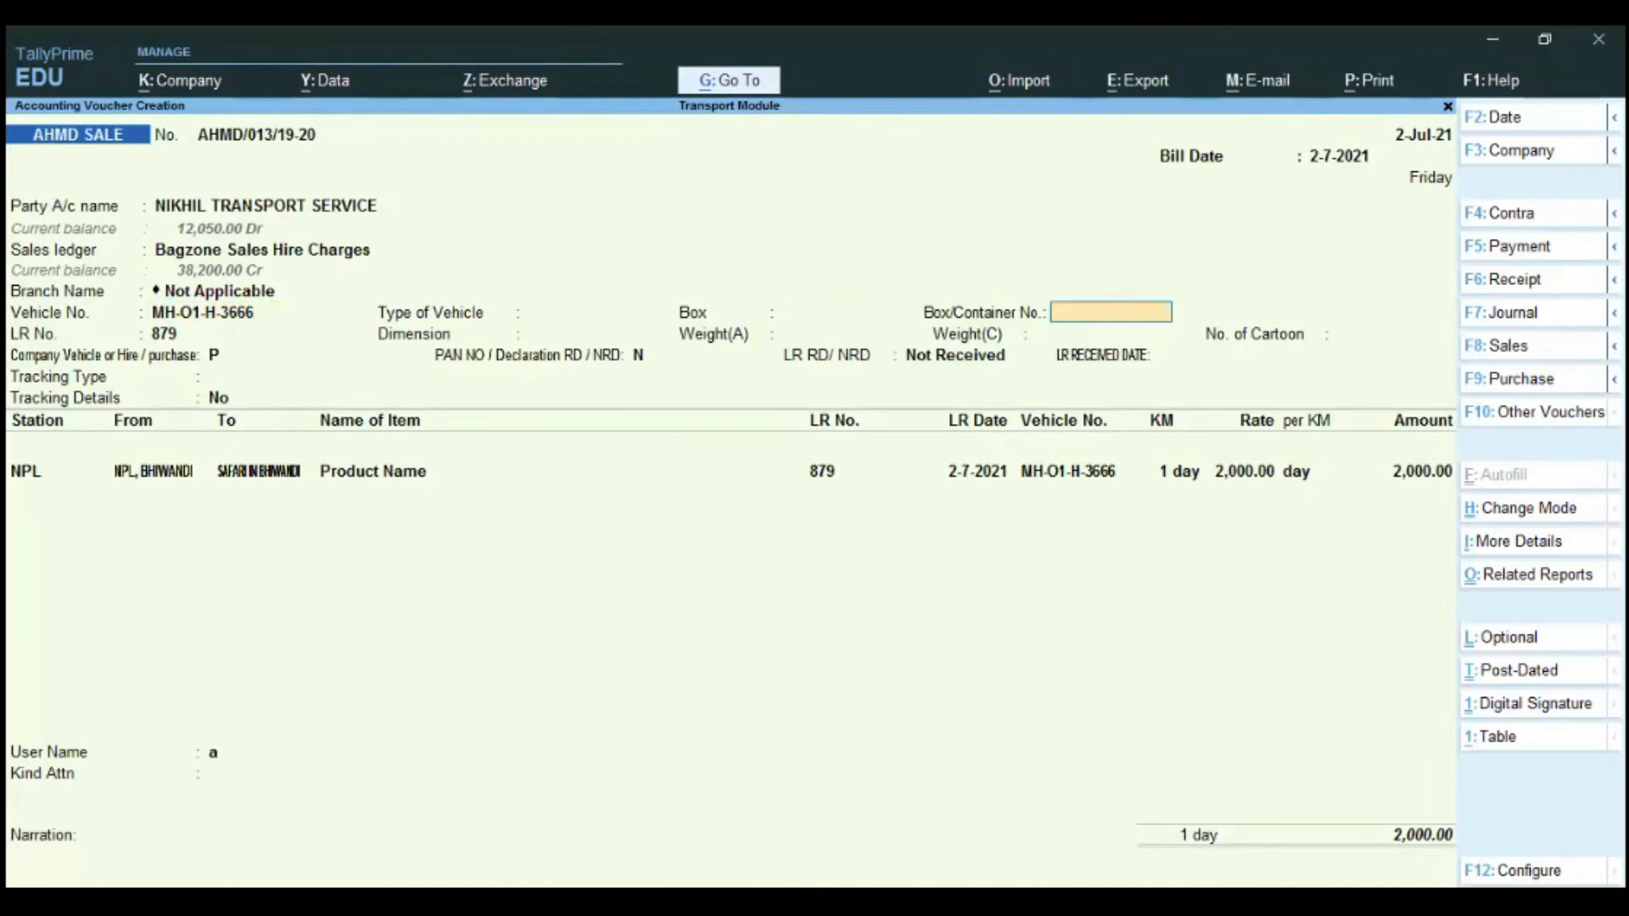
key("Return")
key("Return")
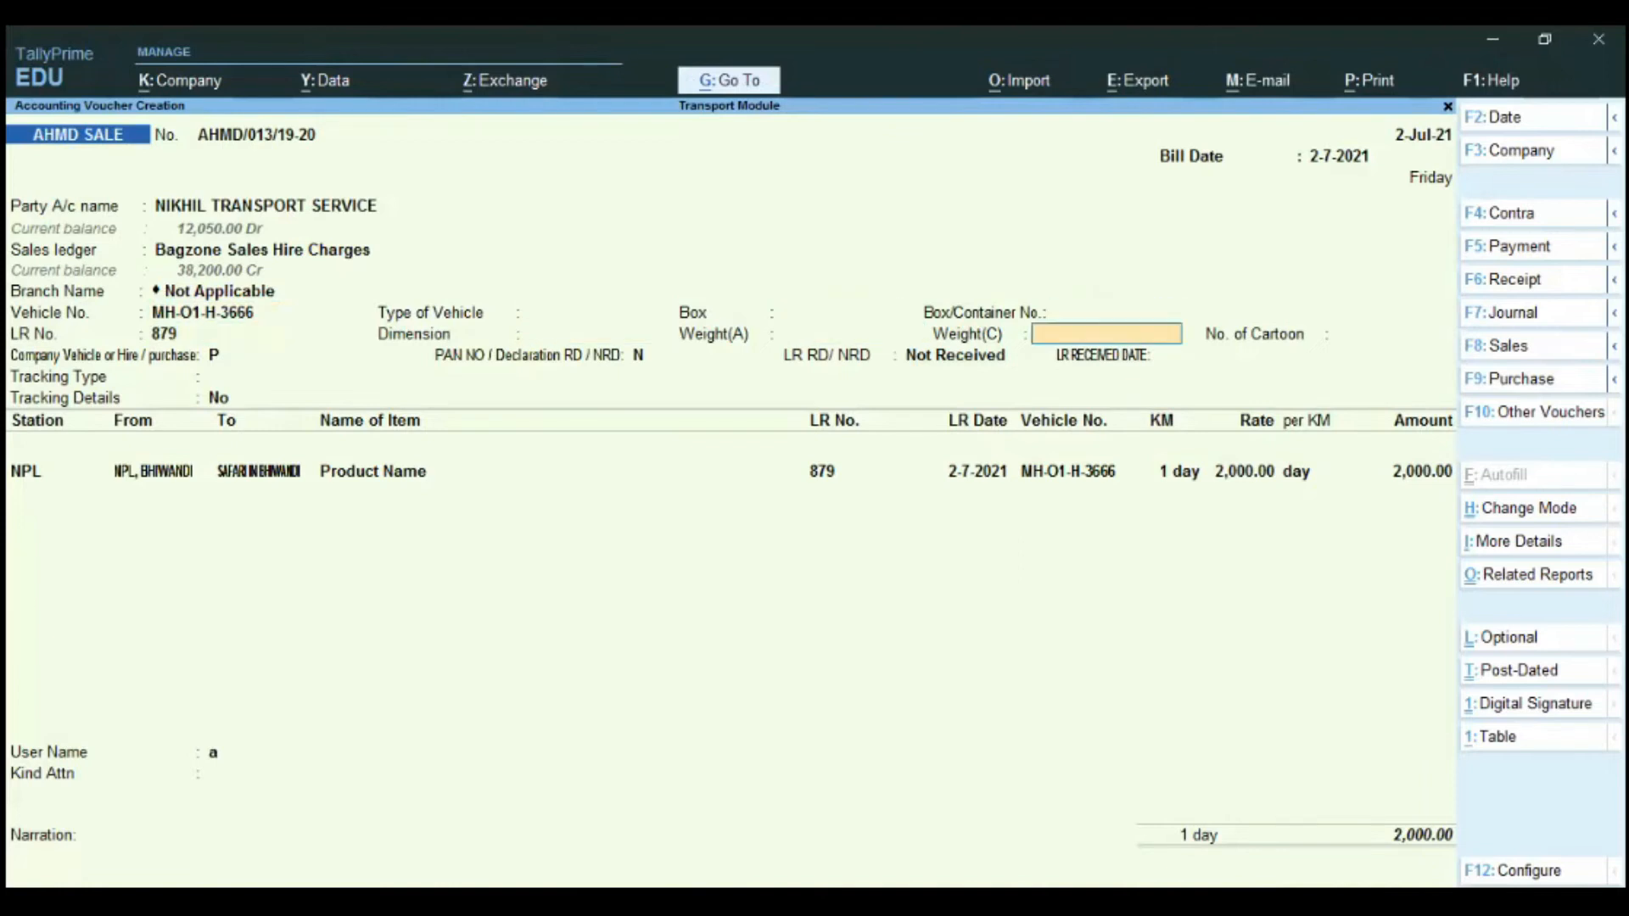
key("Return")
key("Return")
key("Return")
key("Return")
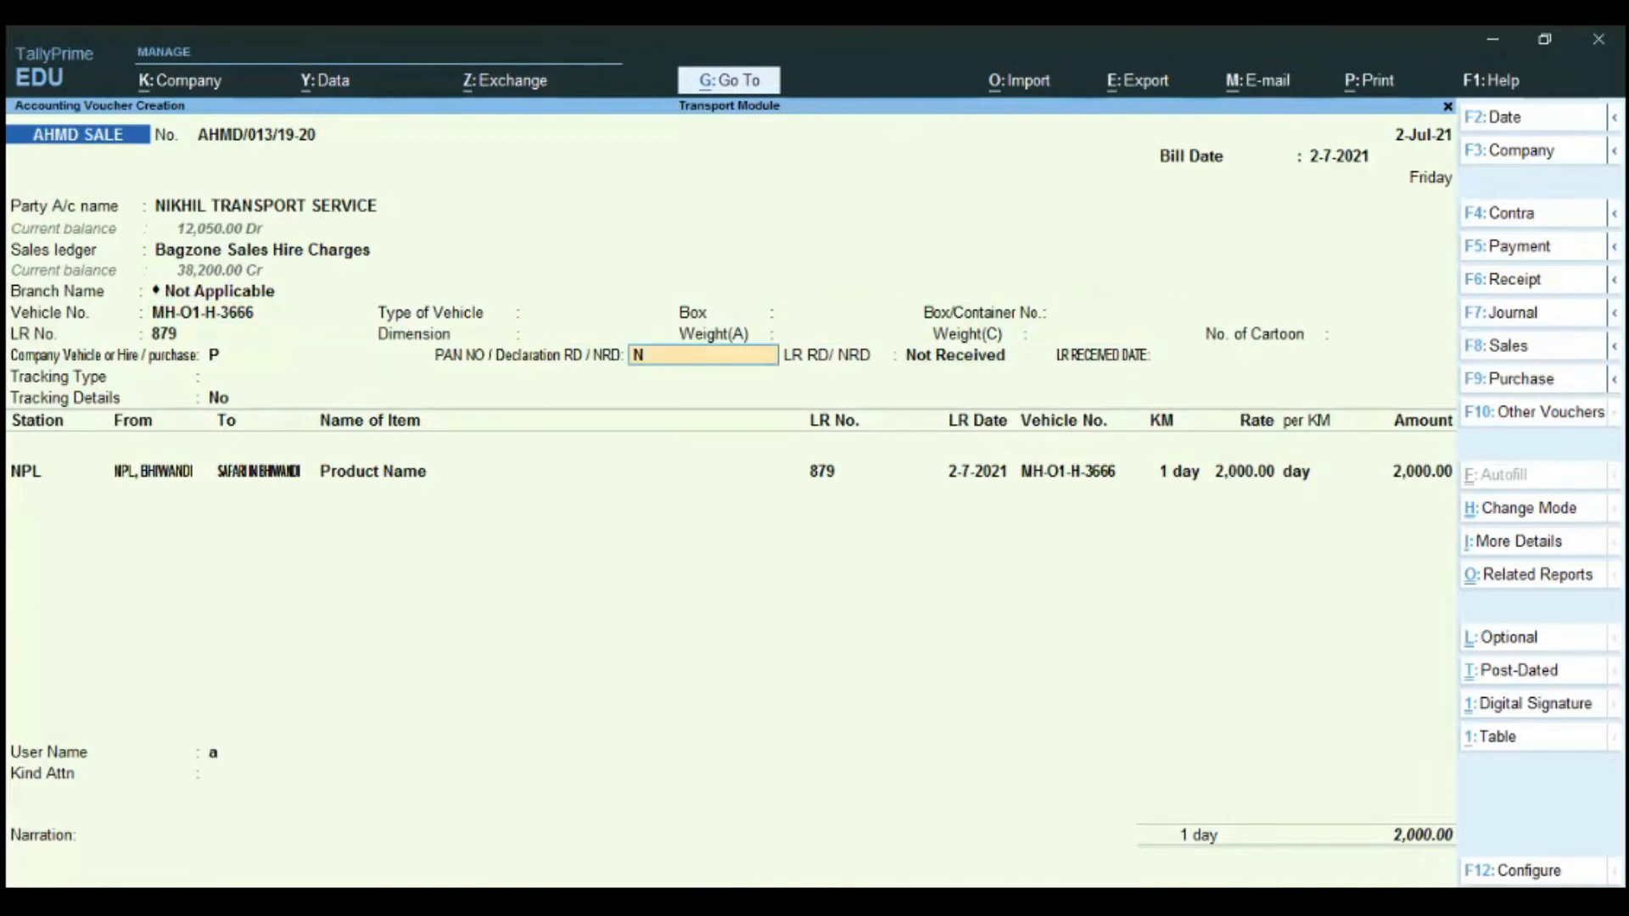
key("Return")
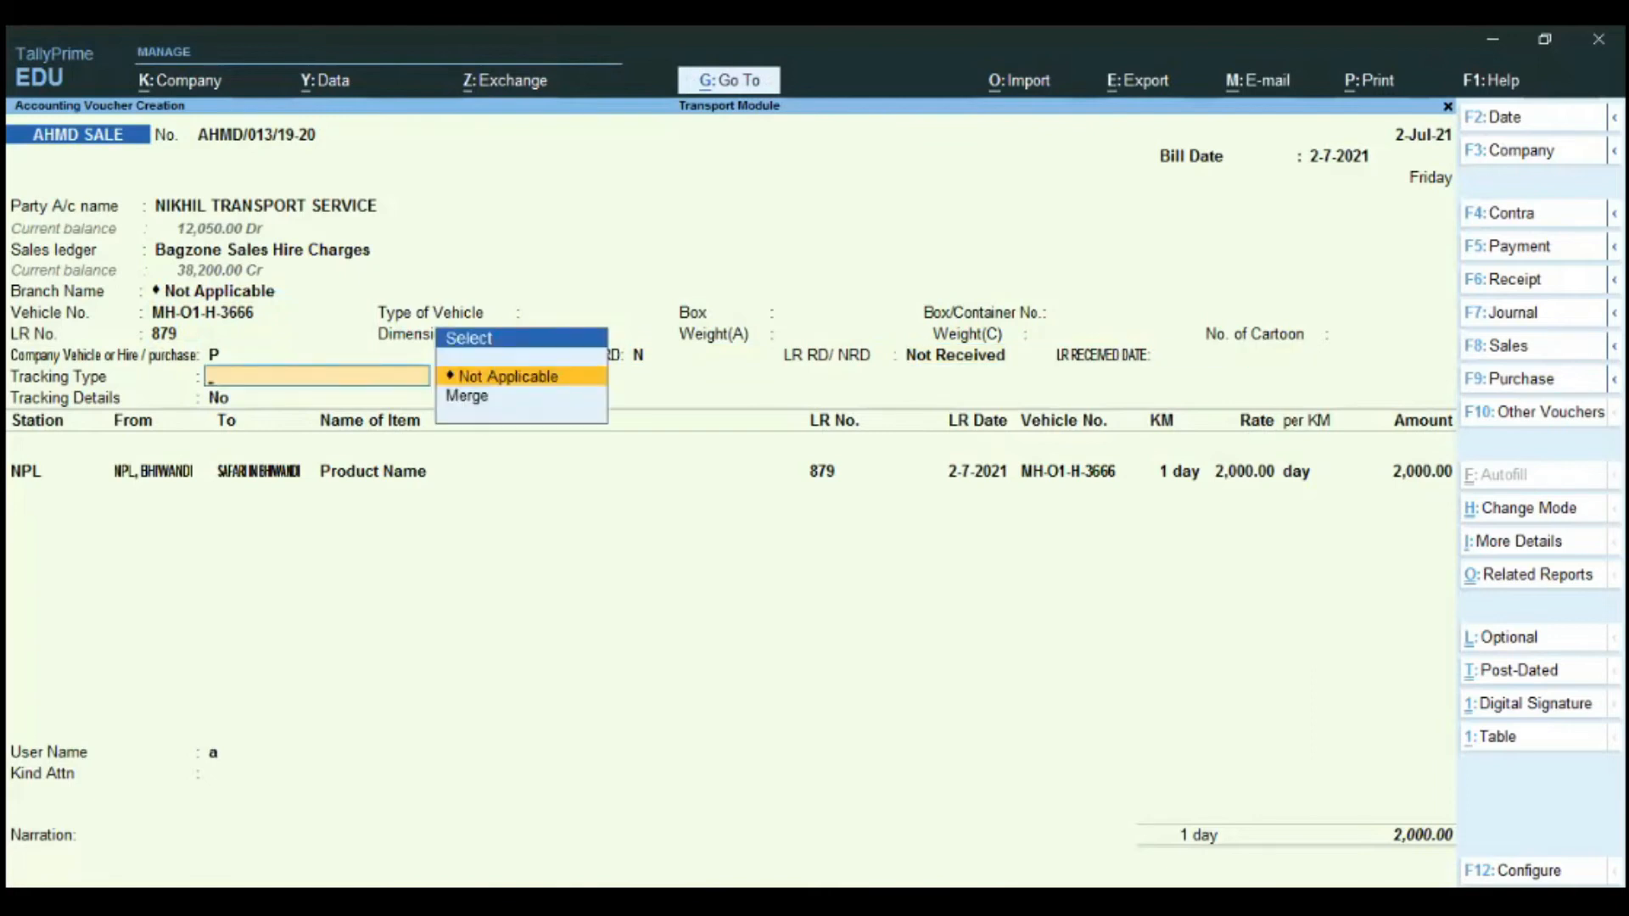
Set the tracking type to Merge and enable Tracking Details to open the list of lorry receipts.
key("Down")
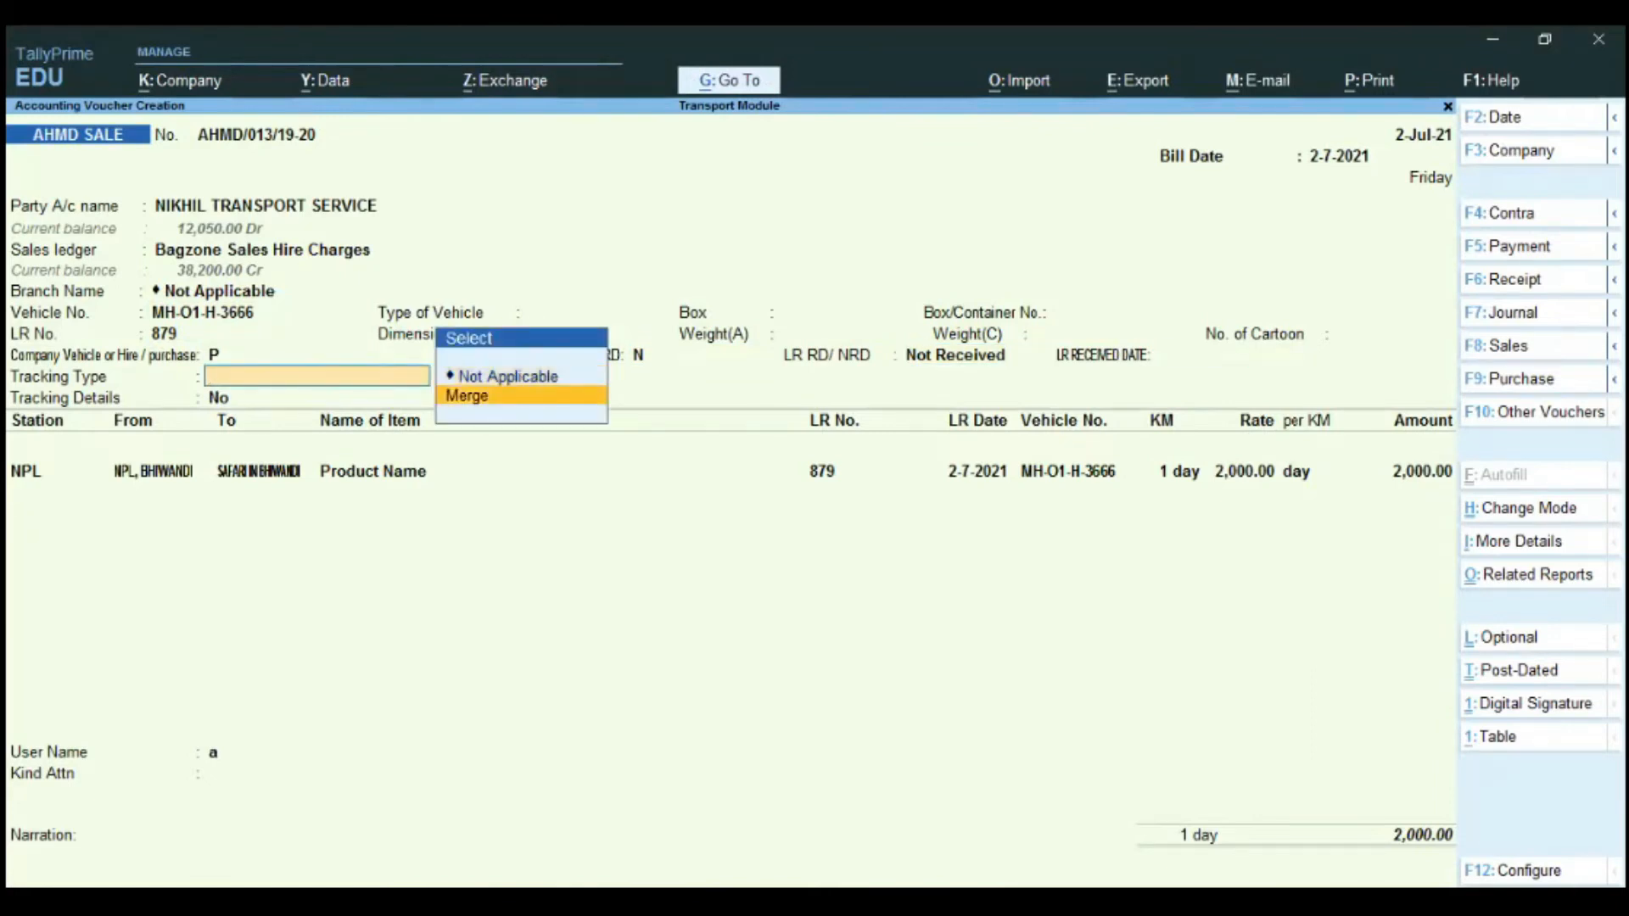
key("Return")
type("y")
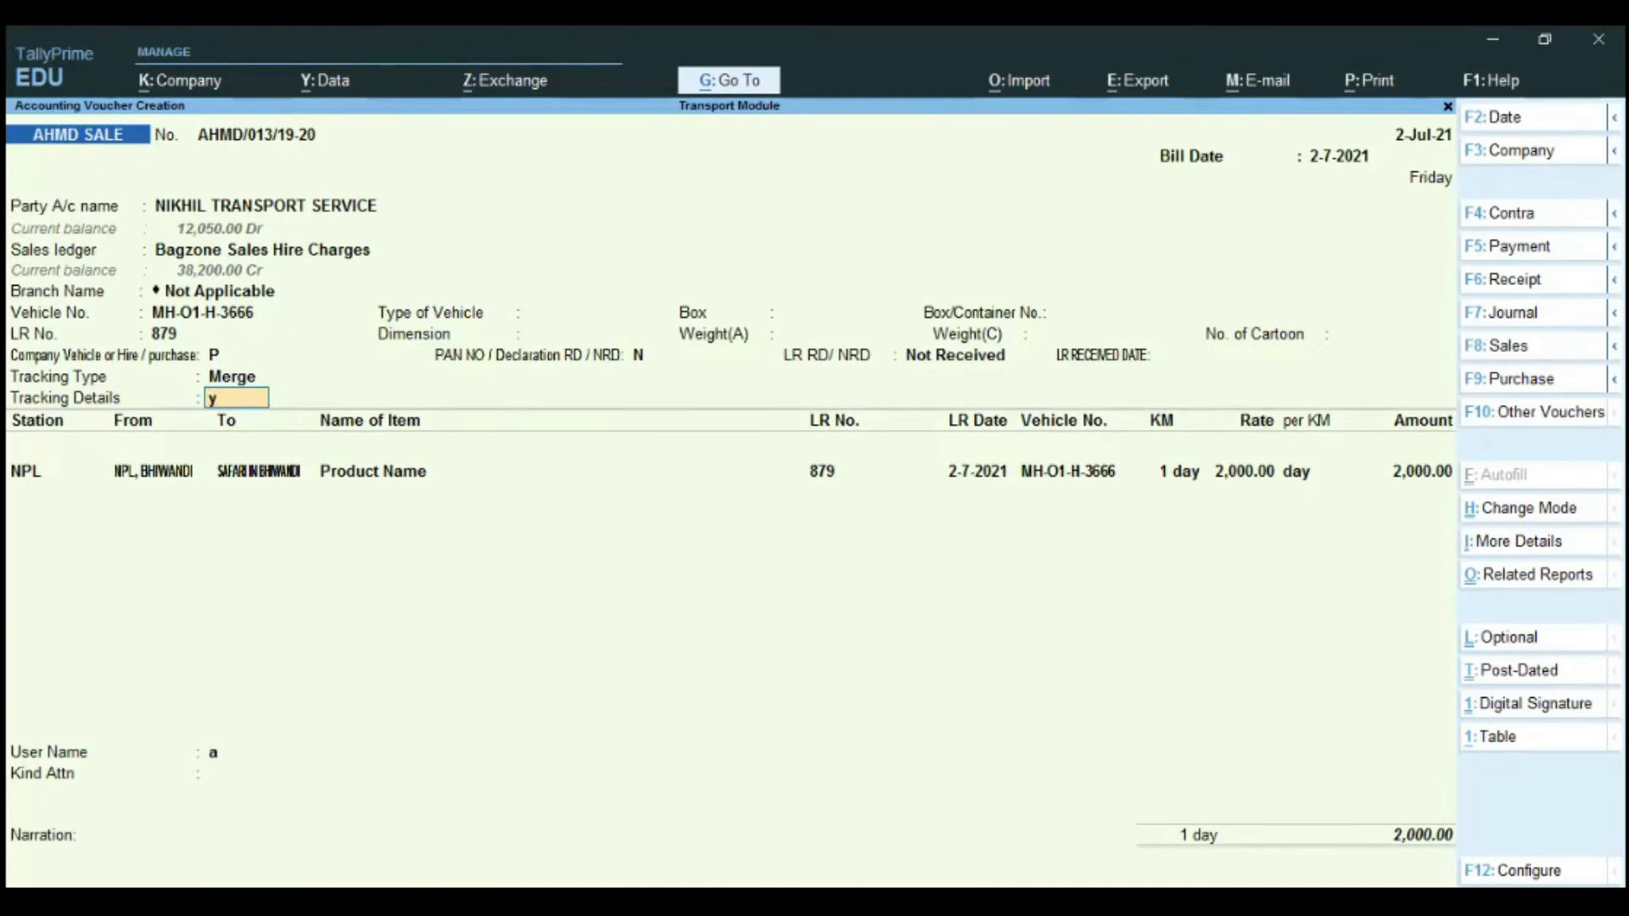
key("Return")
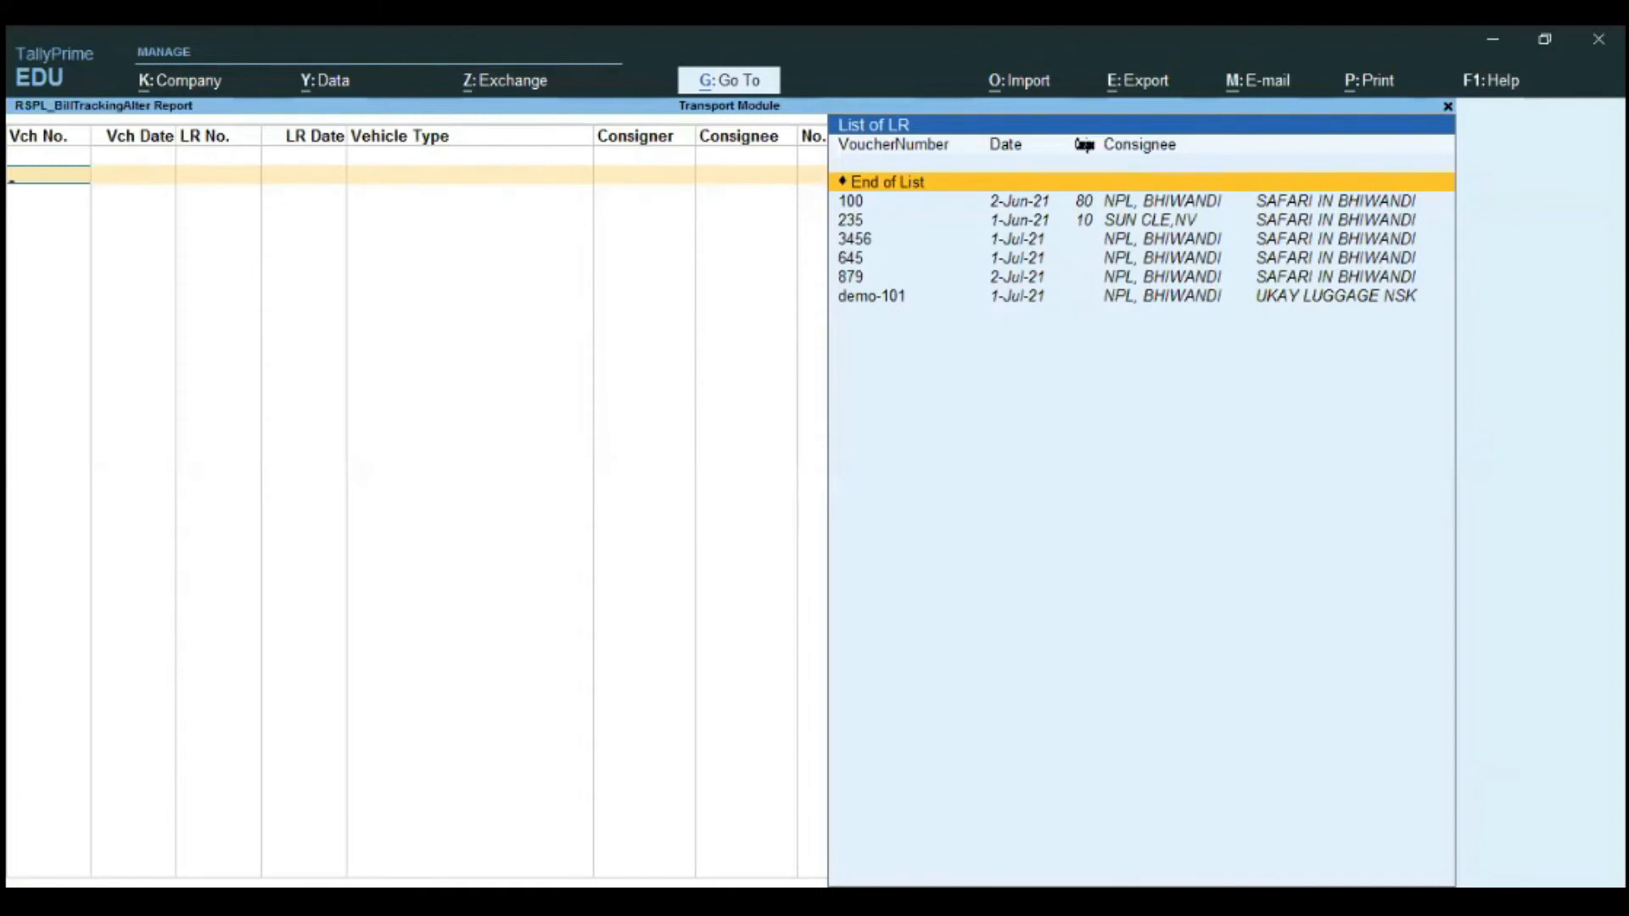
Add lorry receipt 235 to the bill tracking table, keeping its filled-in details.
key("Down")
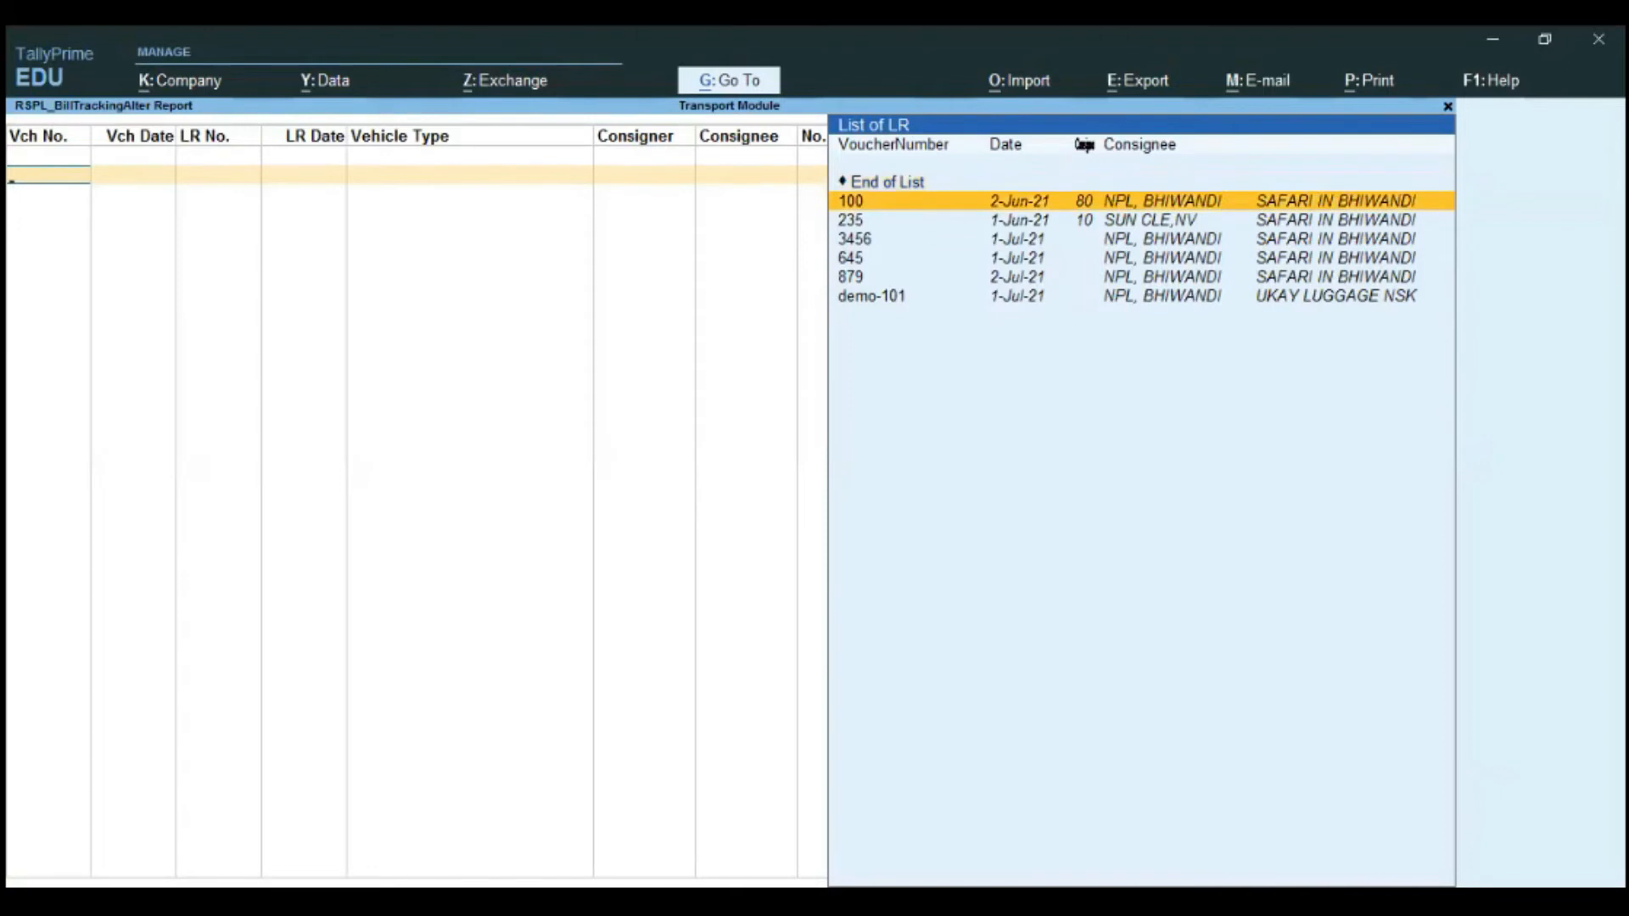
key("Down")
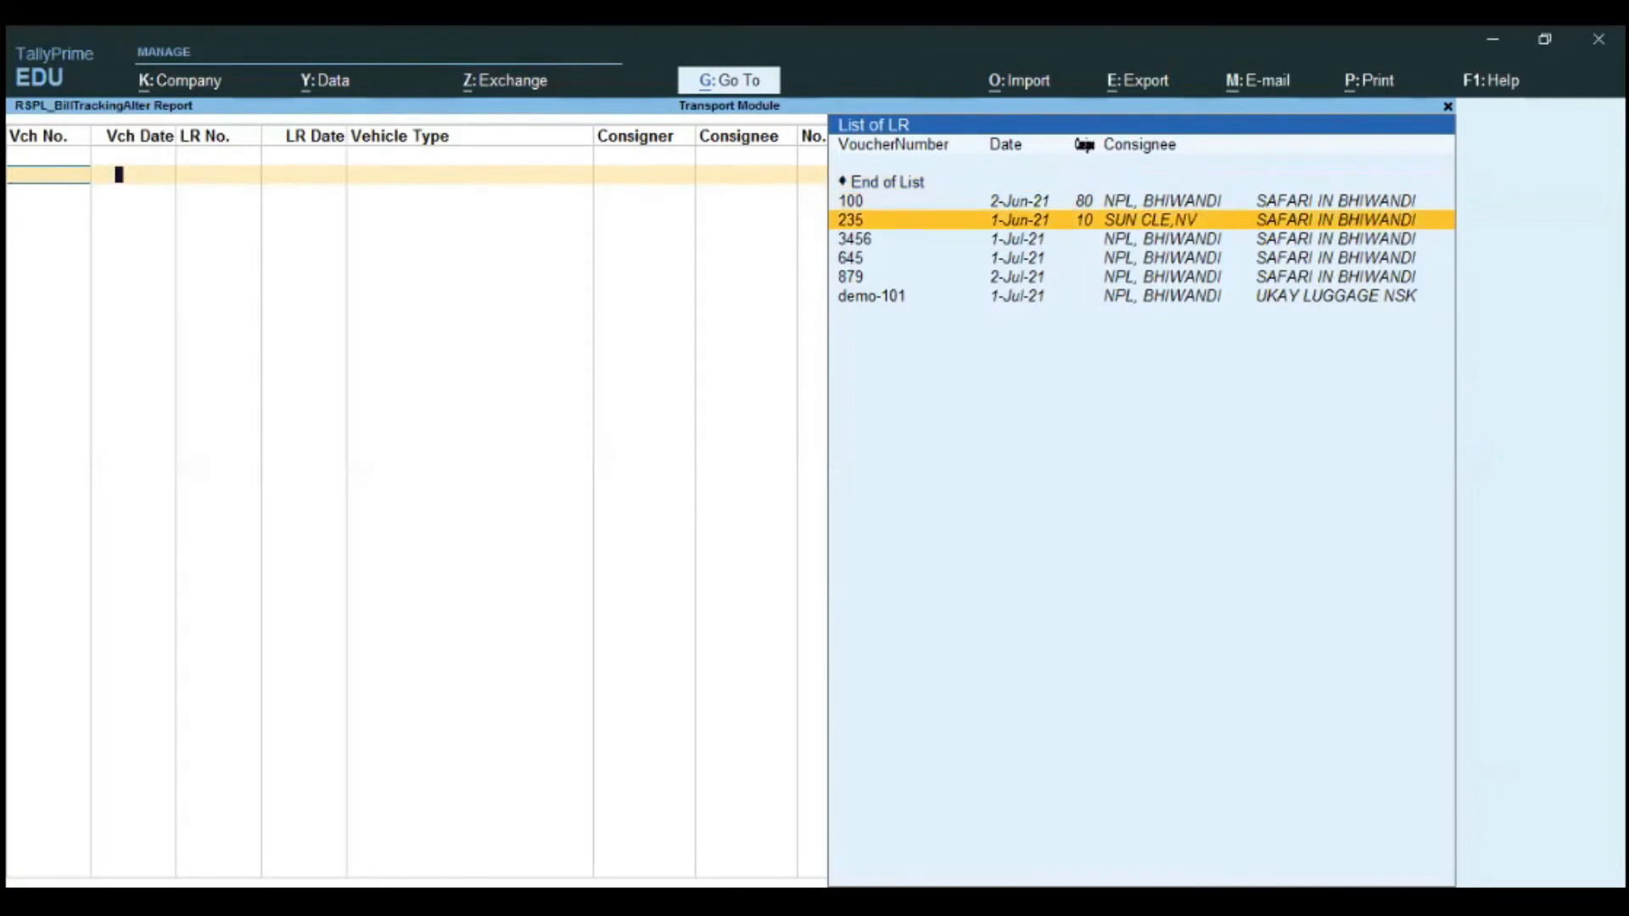
key("Return")
key("Return")
key("Return")
key("Return")
key("Return")
key("Return")
key("Return")
key("Return")
key("Return")
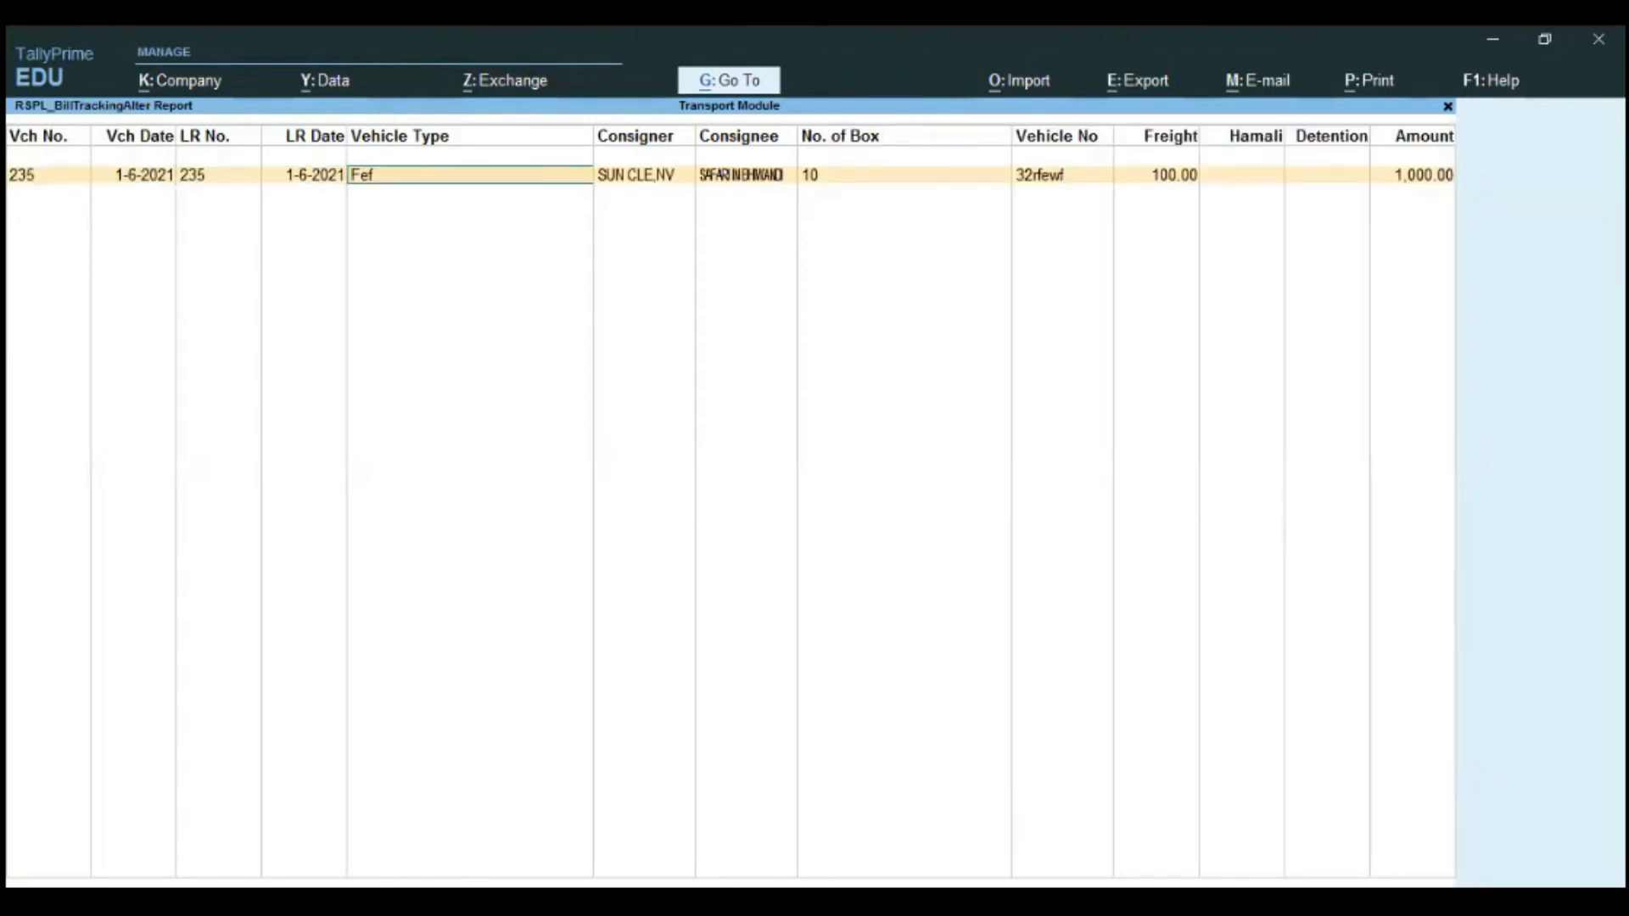
key("Return")
key("Return")
key("Return")
key("Return")
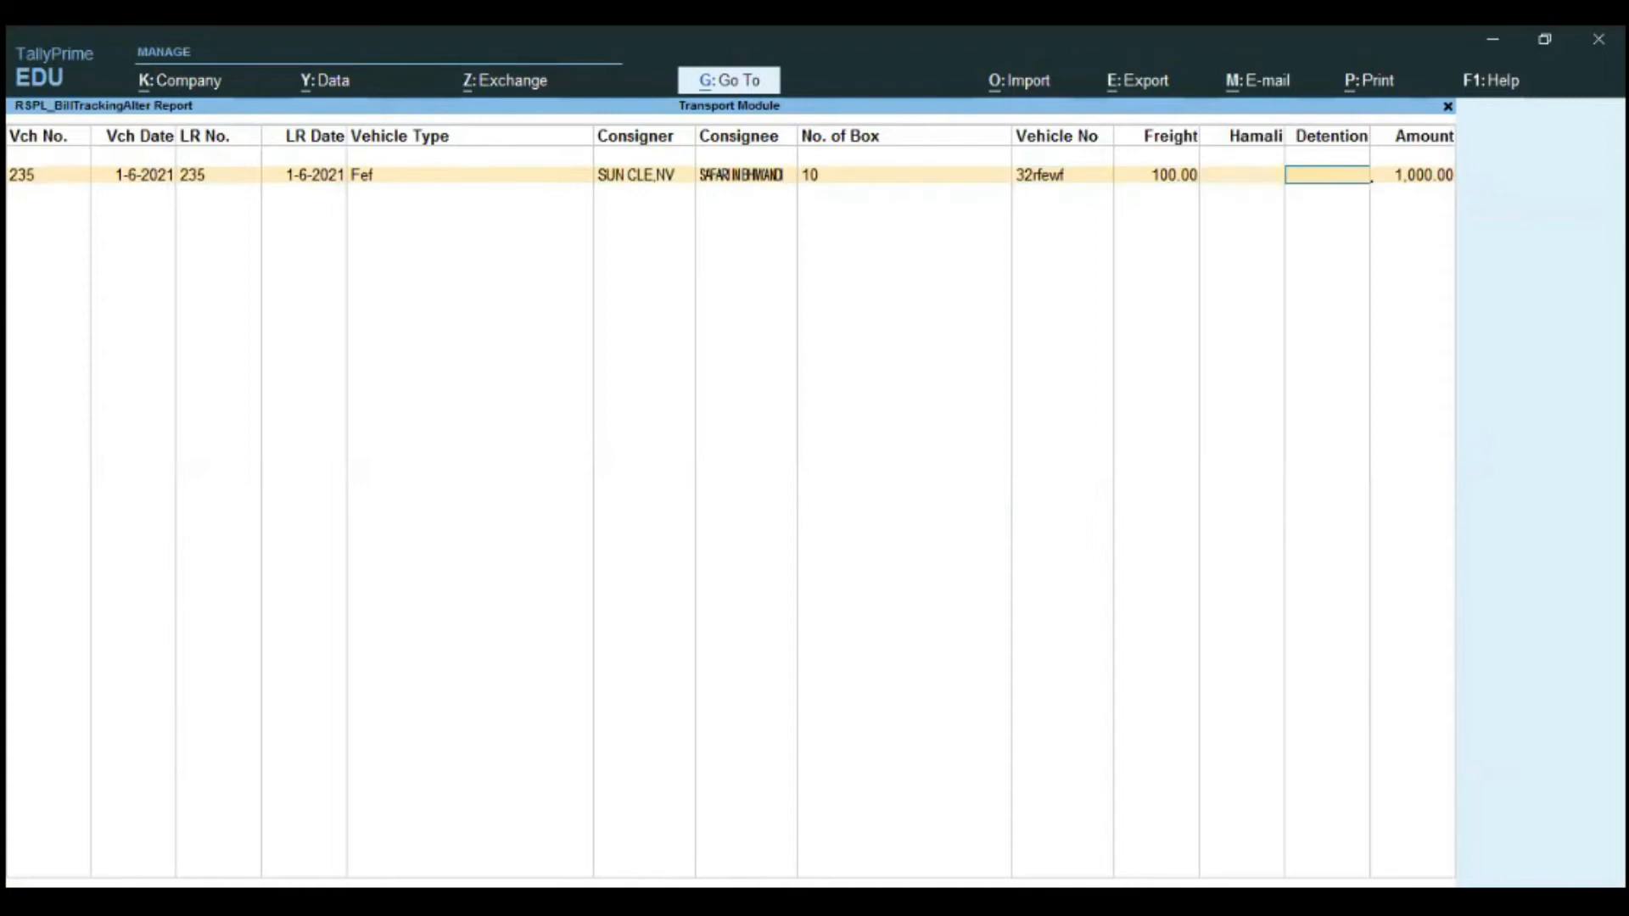
Add lorry receipt 645 as the second row of the bill tracking table, keeping its filled-in details.
key("Down")
key("Down")
key("Down")
key("Down")
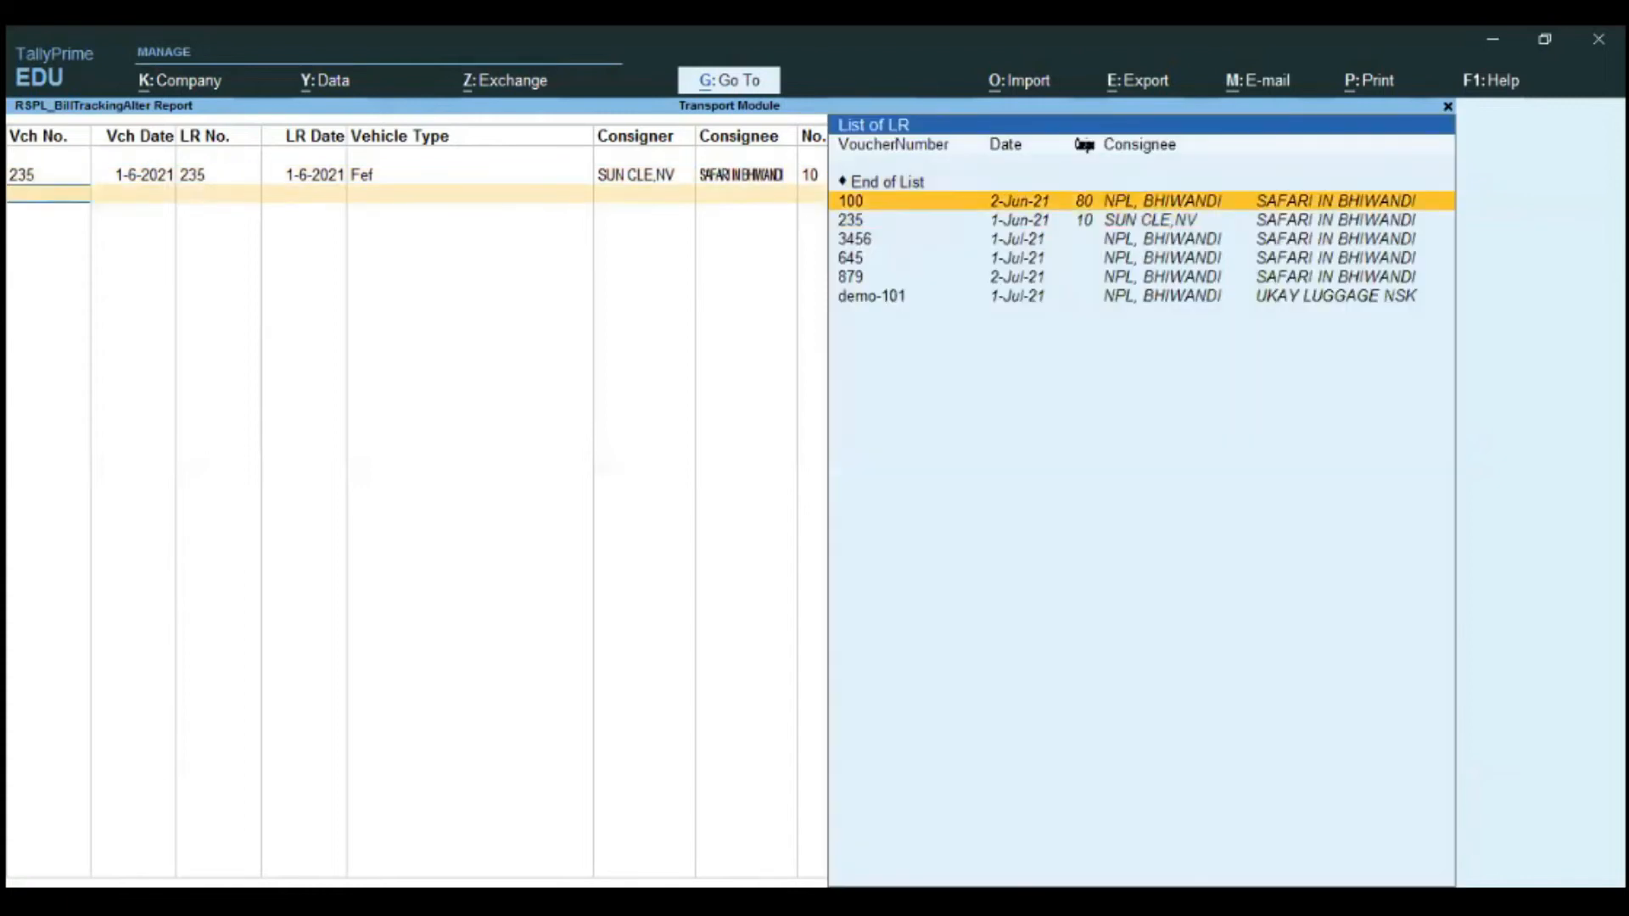
key("Return")
key("Return")
key("Return")
key("Return")
key("Return")
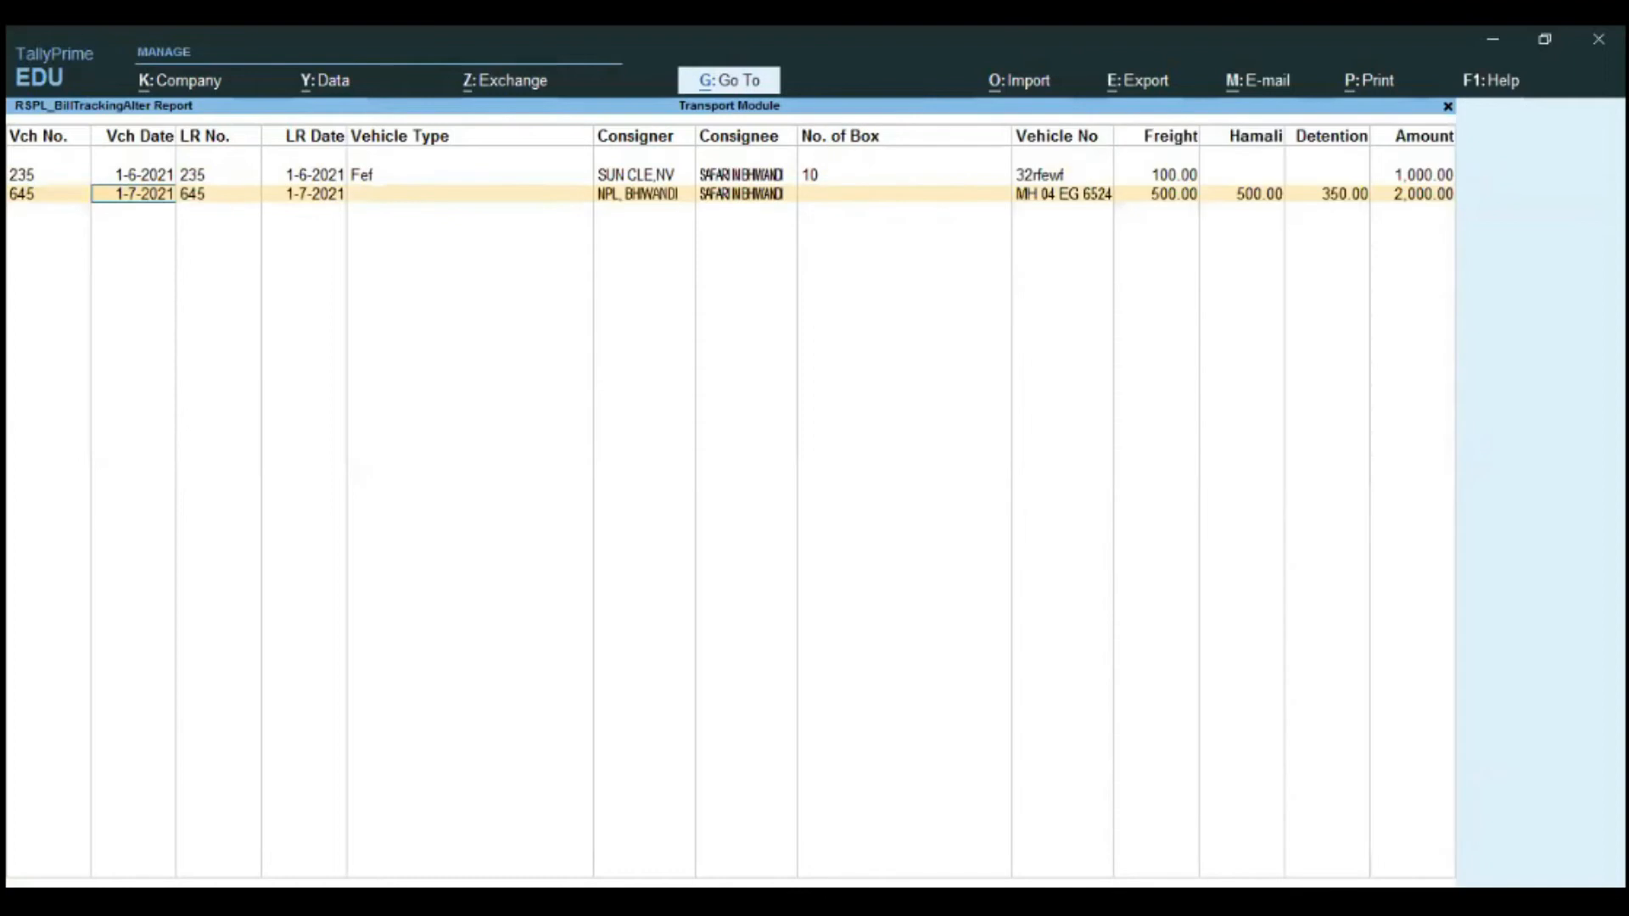
key("Return")
key("Return")
key("Return")
key("Return")
key("Return")
key("Return")
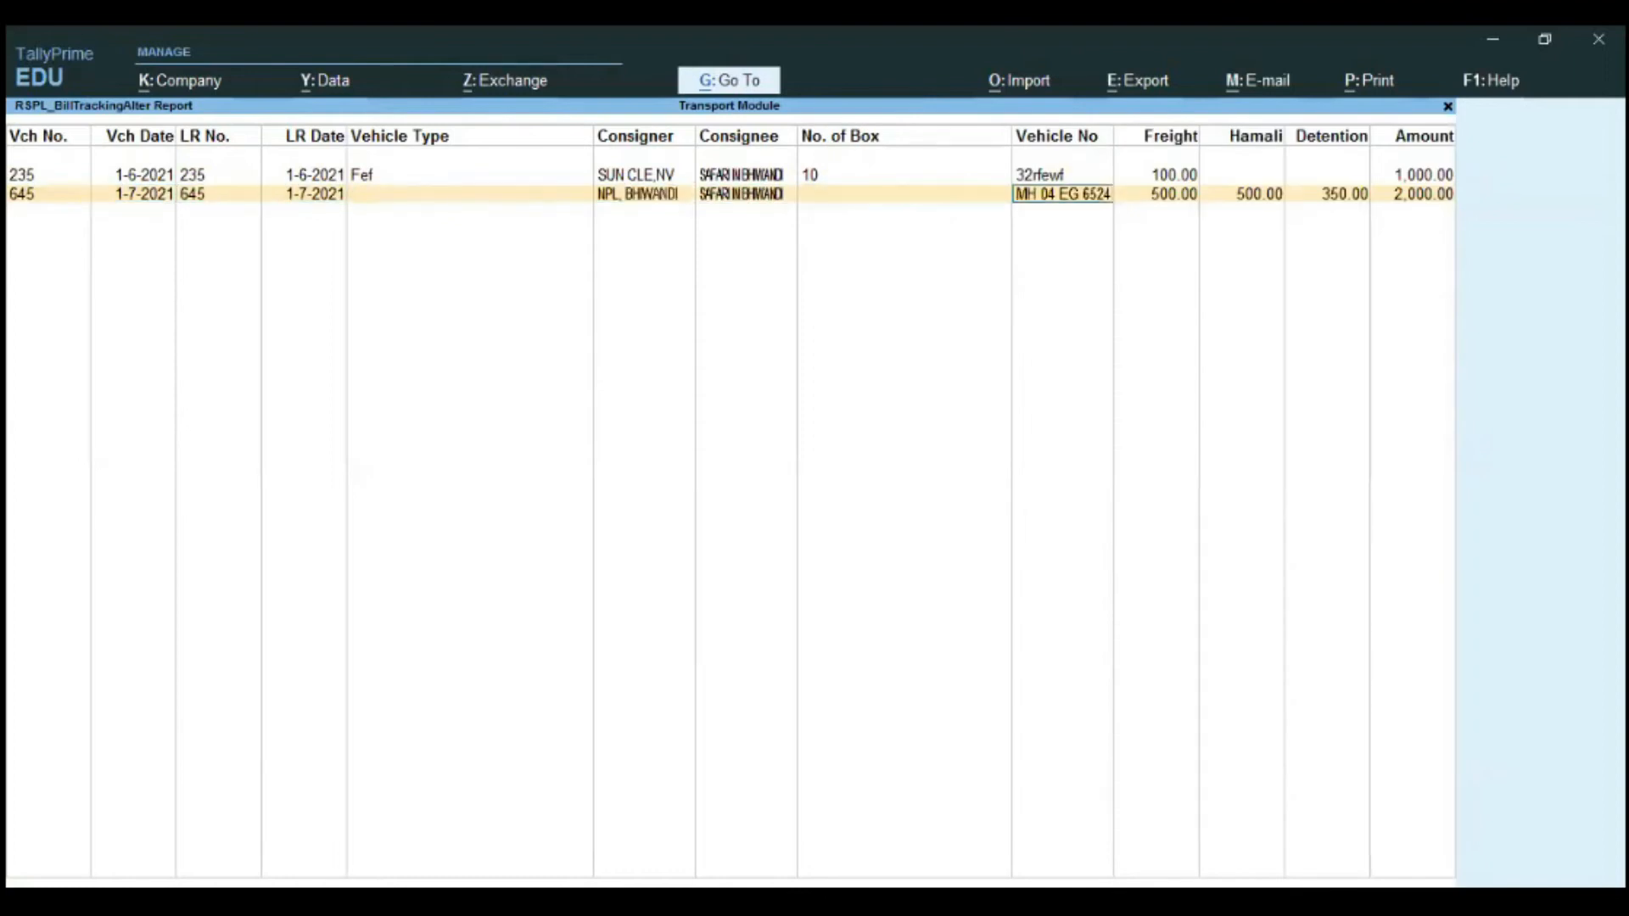
key("Return")
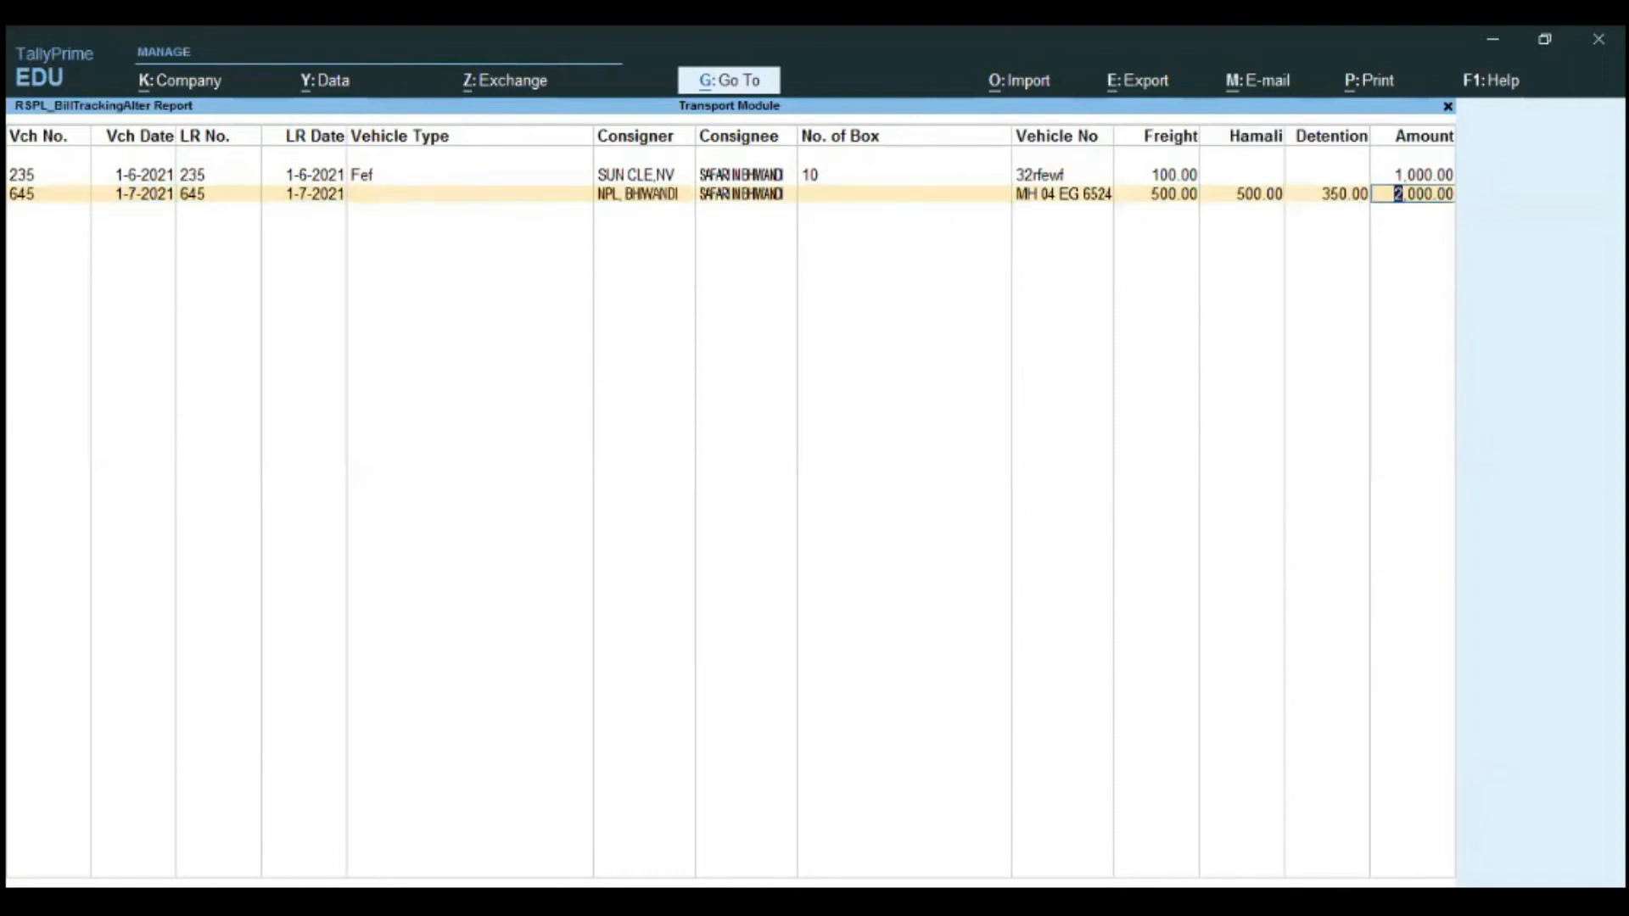
Add lorry receipt demo-101 as the third row, then end the list and return to the bill.
key("Down")
key("Down")
key("Down")
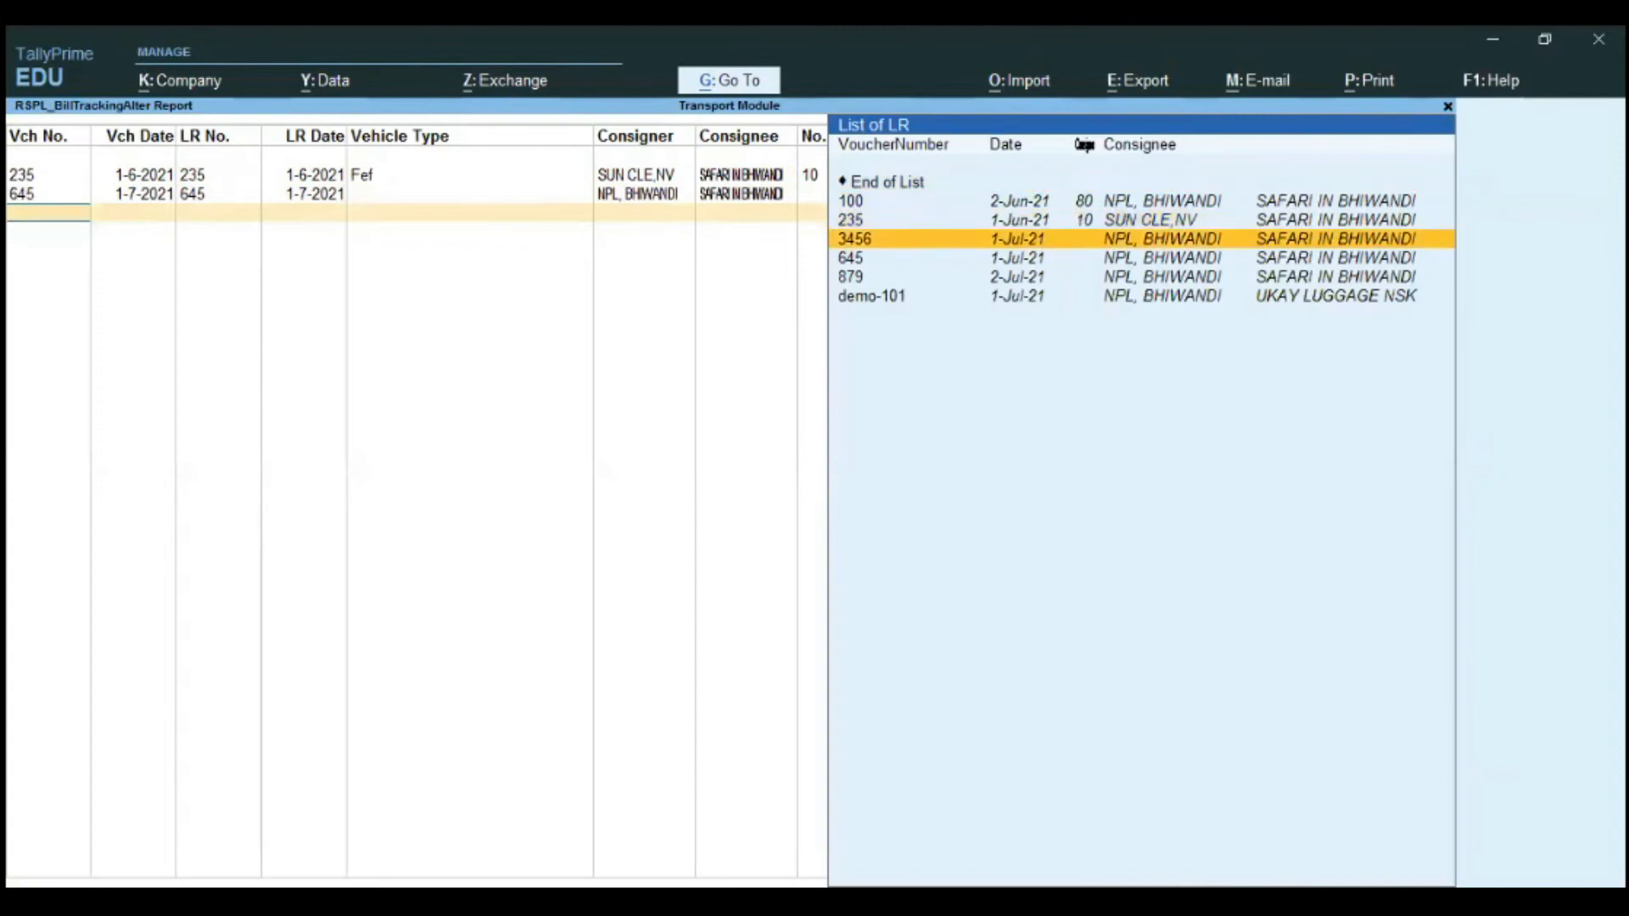
key("Down")
key("Down")
key("Down")
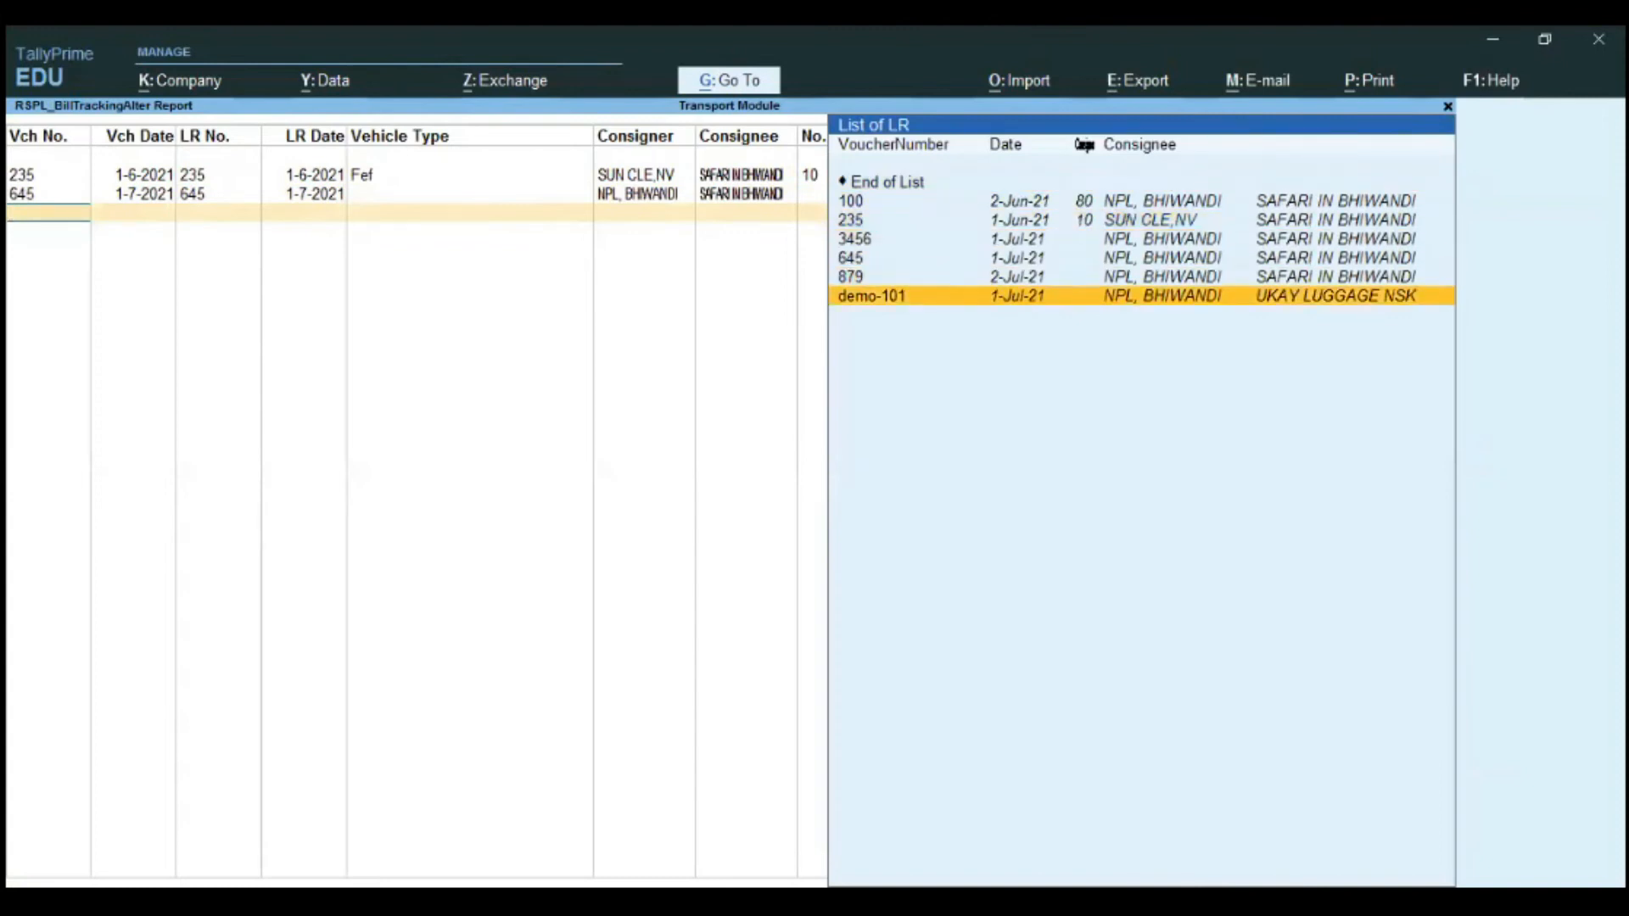
key("Return")
key("Return")
key("Return")
key("Return")
key("Return")
key("Return")
key("Return")
key("Return")
key("Return")
key("Return")
key("Return")
key("Return")
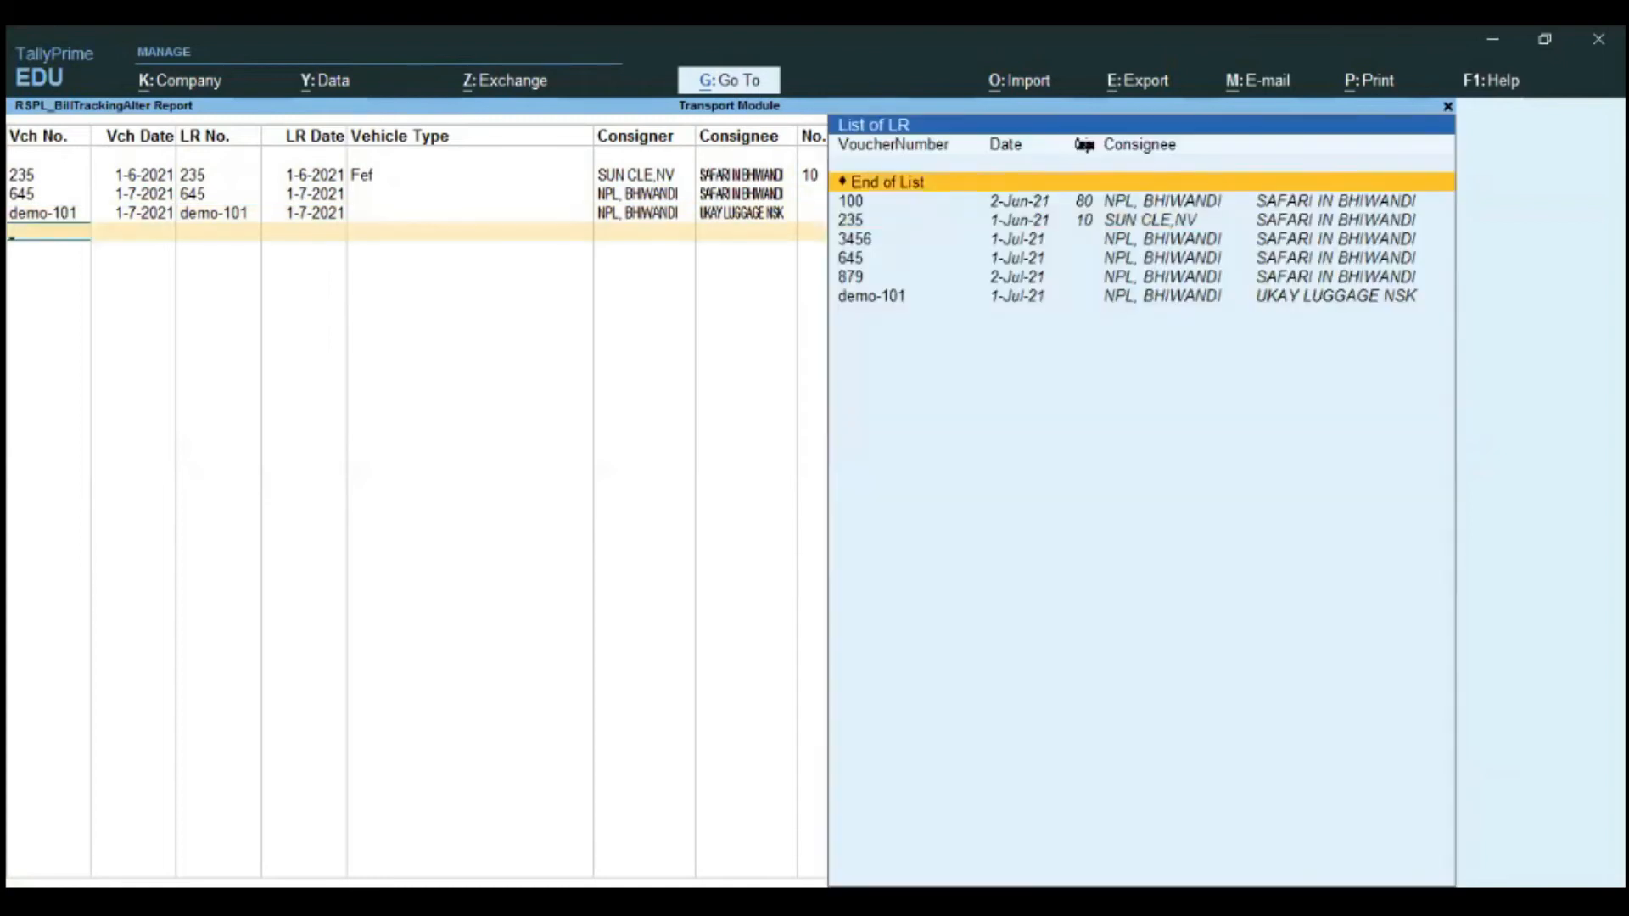
key("Return")
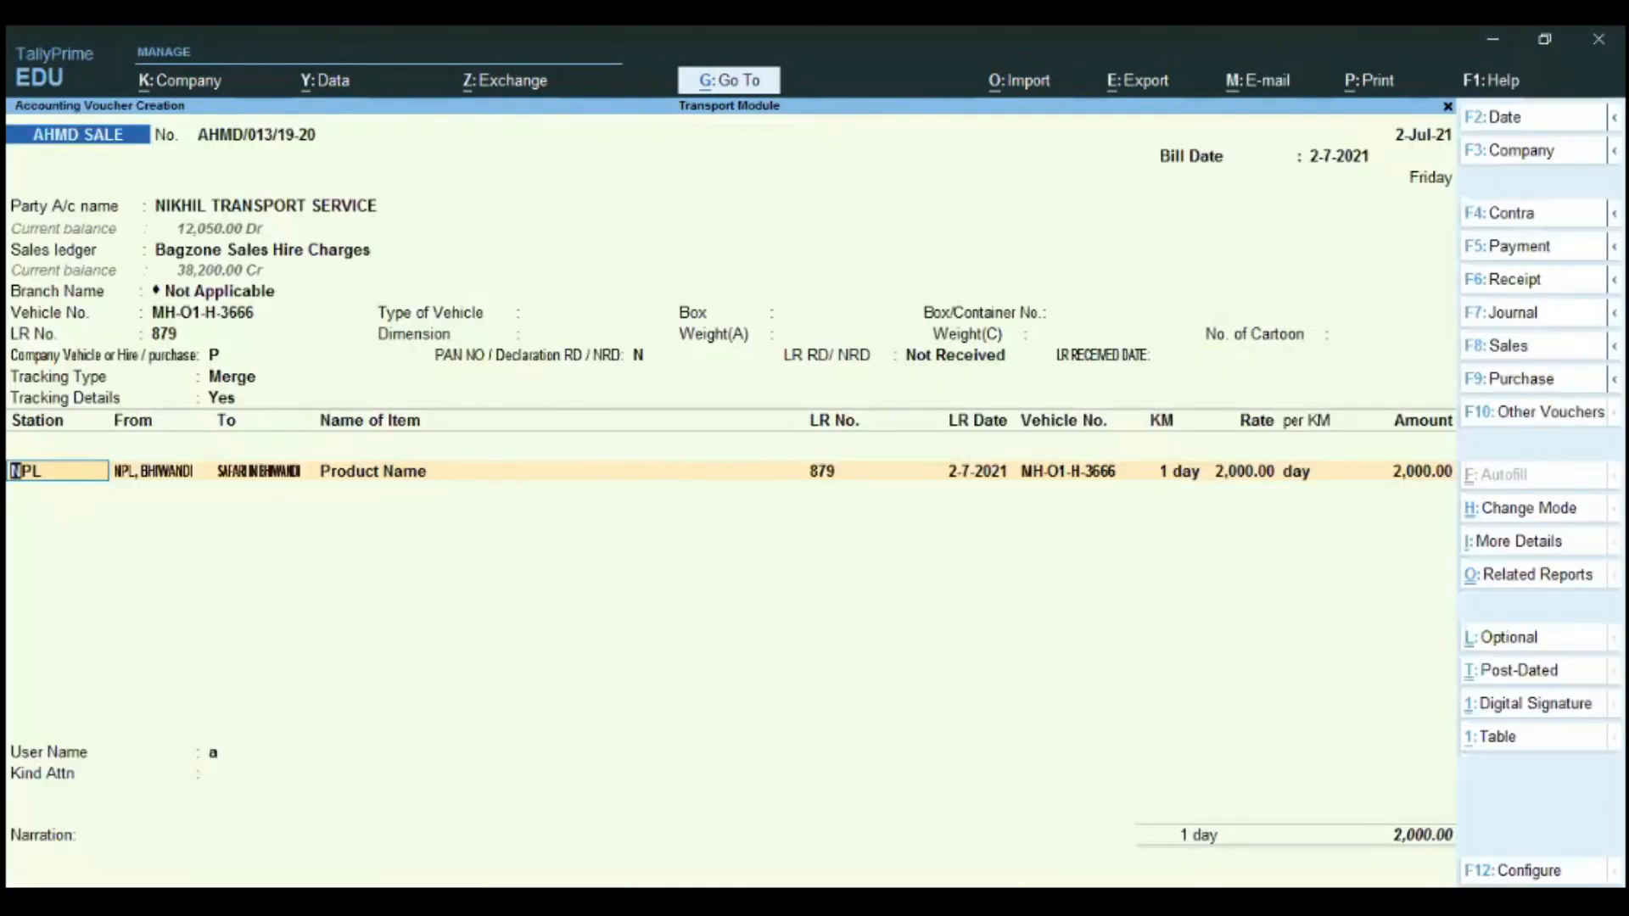
Accept the NPL item line for Product Name with its tracking allocation to 879 unchanged.
key("Return")
key("Return")
key("Return")
key("Return")
key("Return")
key("Return")
key("Return")
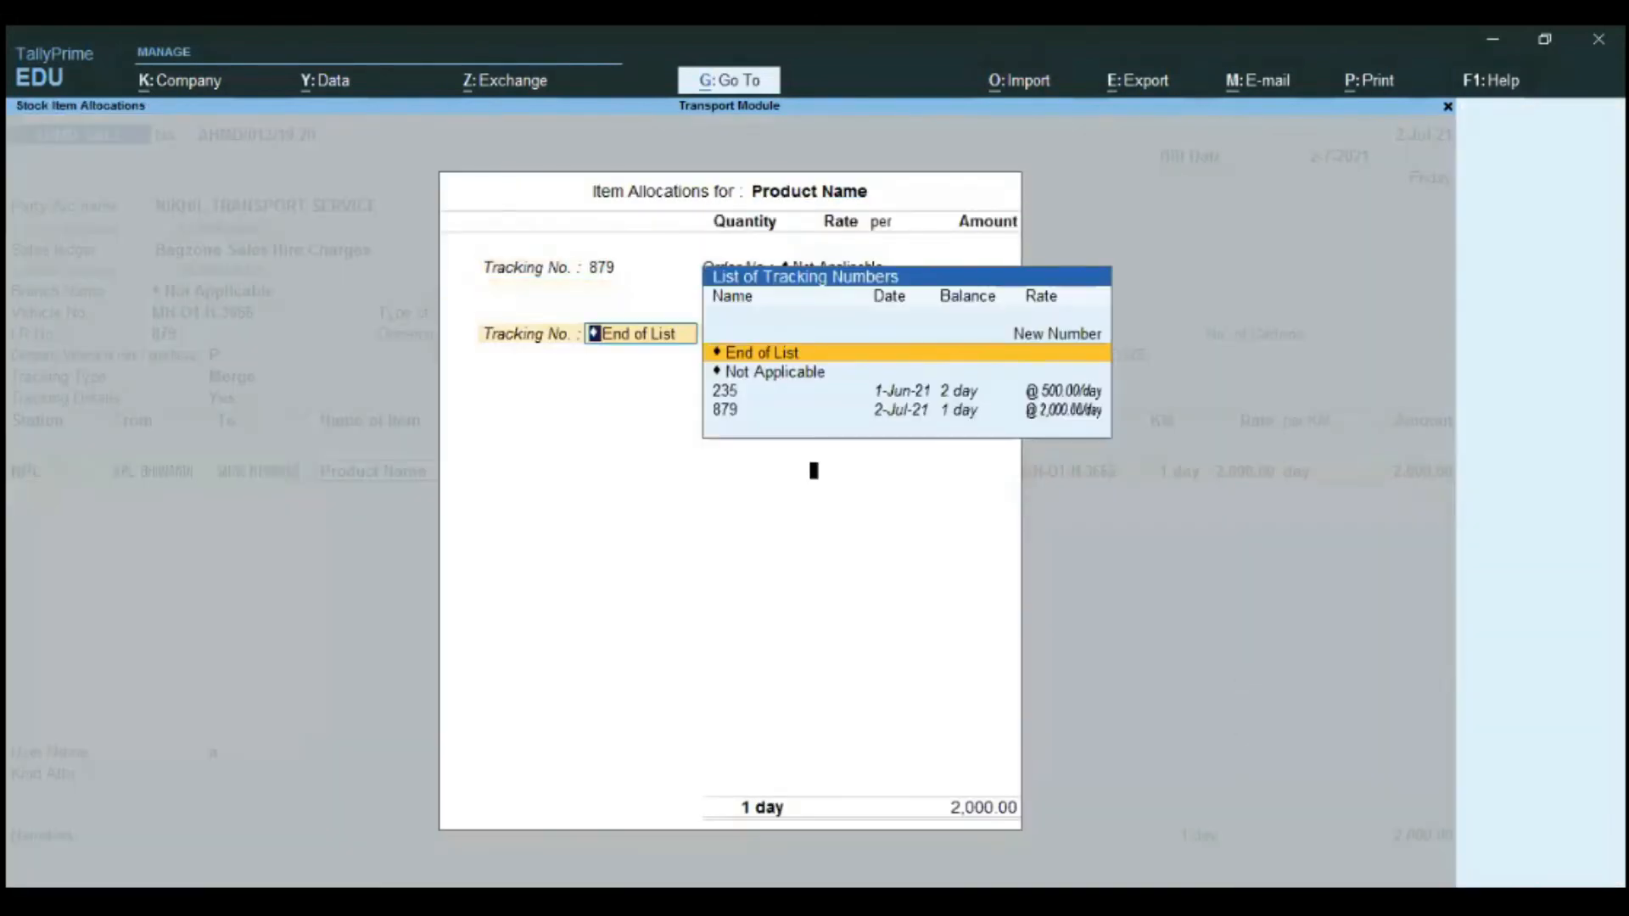
key("Return")
key("Return")
key("Return")
key("Return")
key("Return")
key("Return")
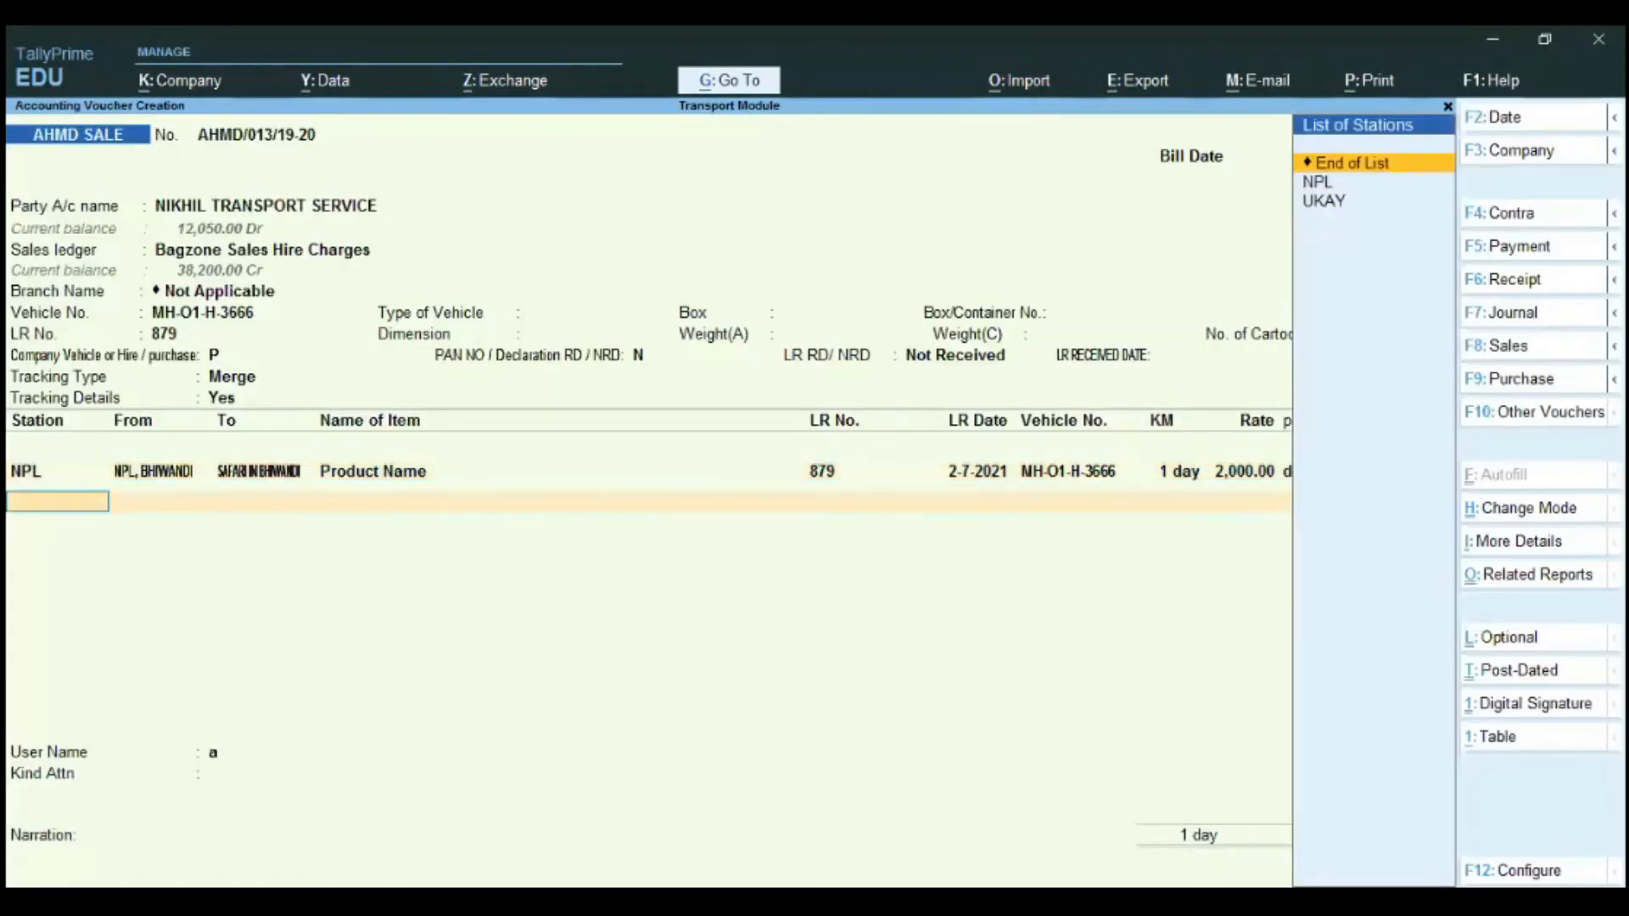
End the item list and add a TRANSPORTATION CHARGES ledger line to the bill with its filled-in amount of 800.00.
key("Return")
key("Return")
key("Return")
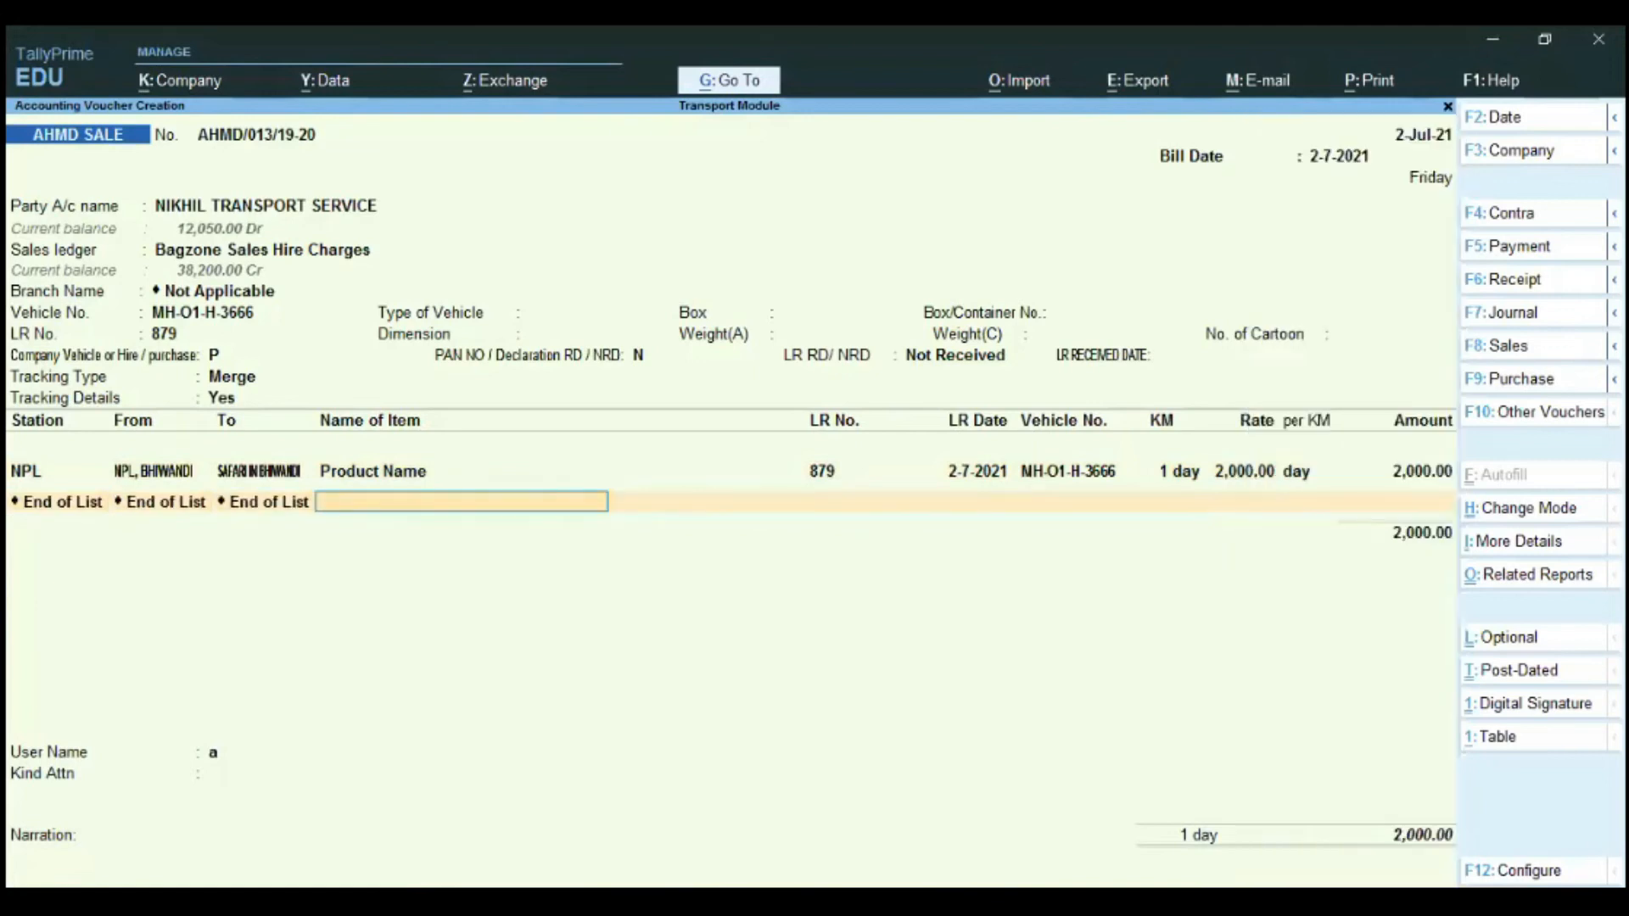
key("Return")
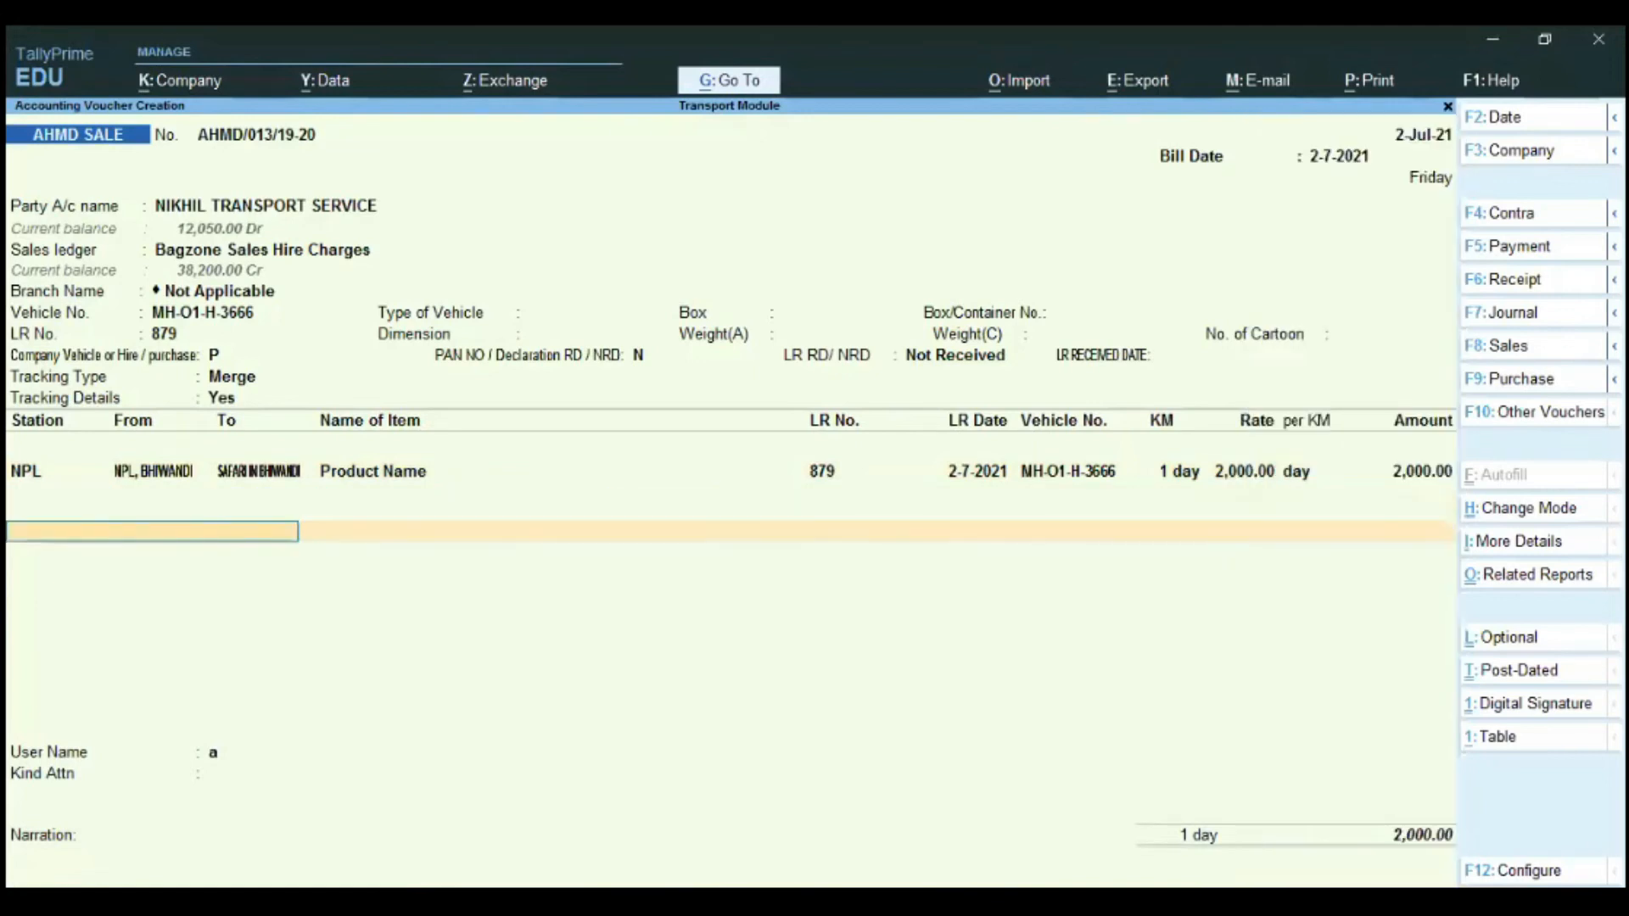
type("Tran")
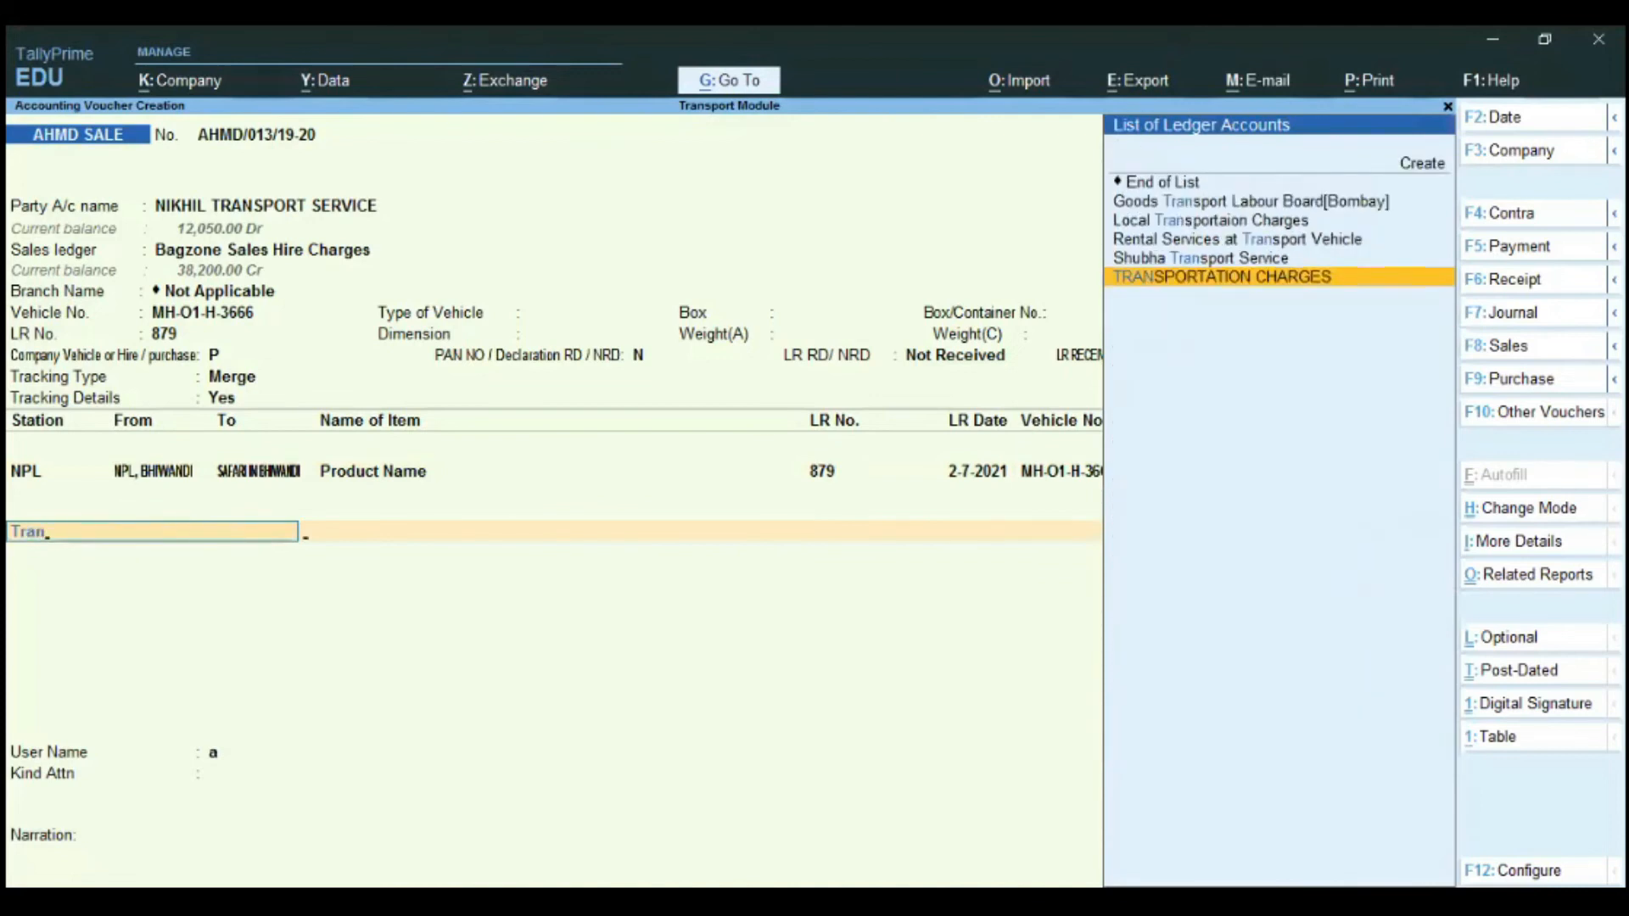
key("Return")
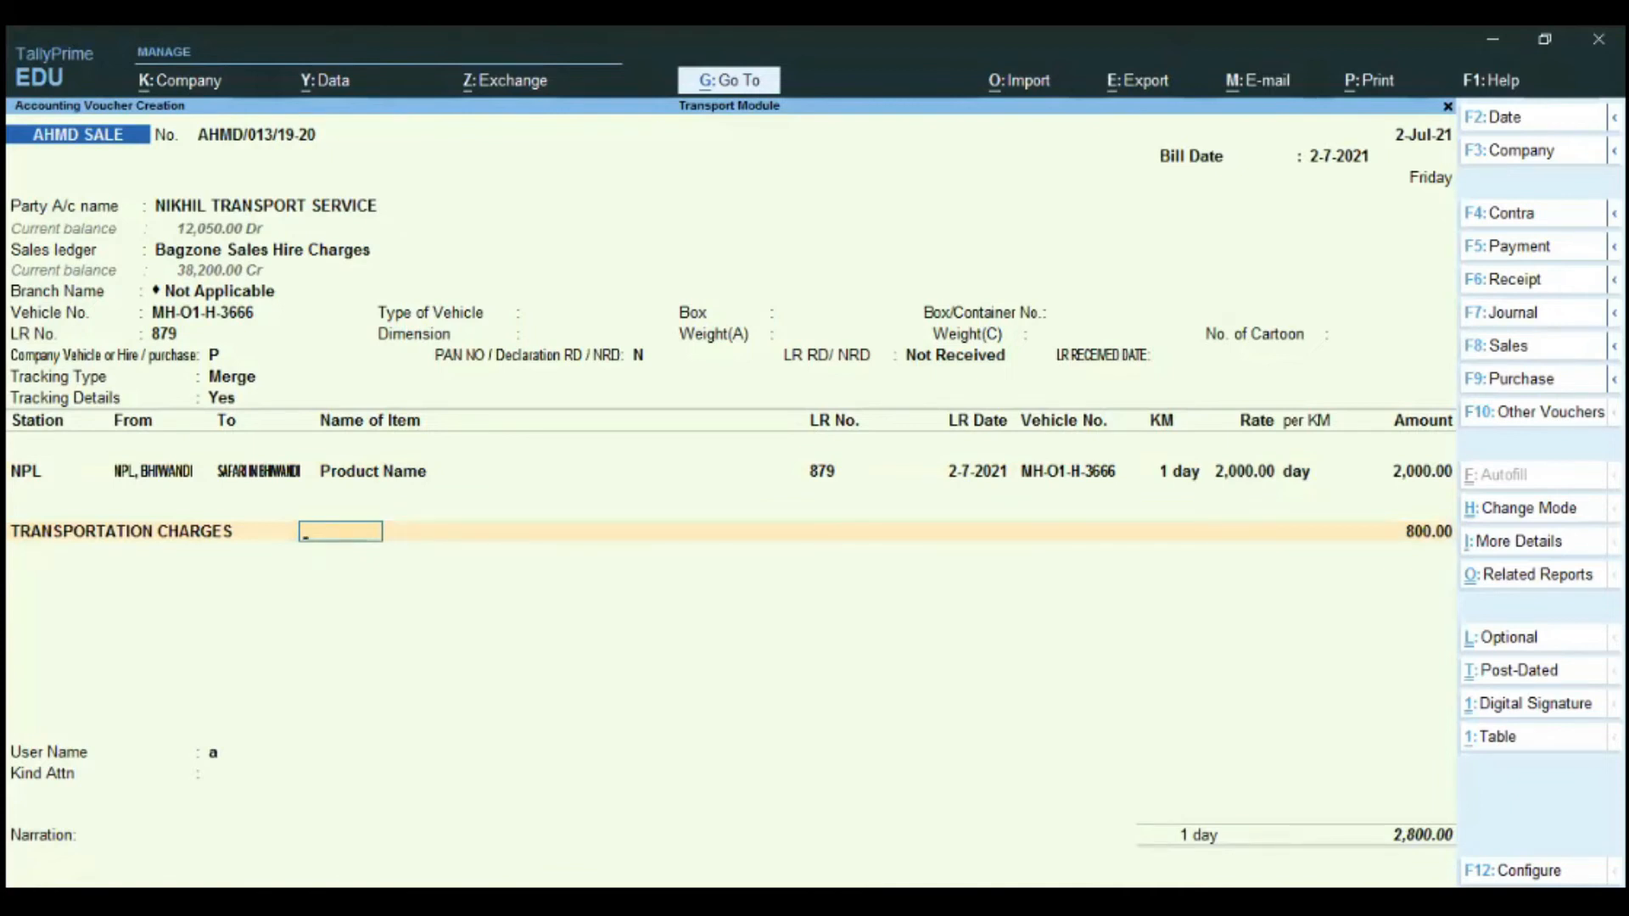
key("Return")
key("Return")
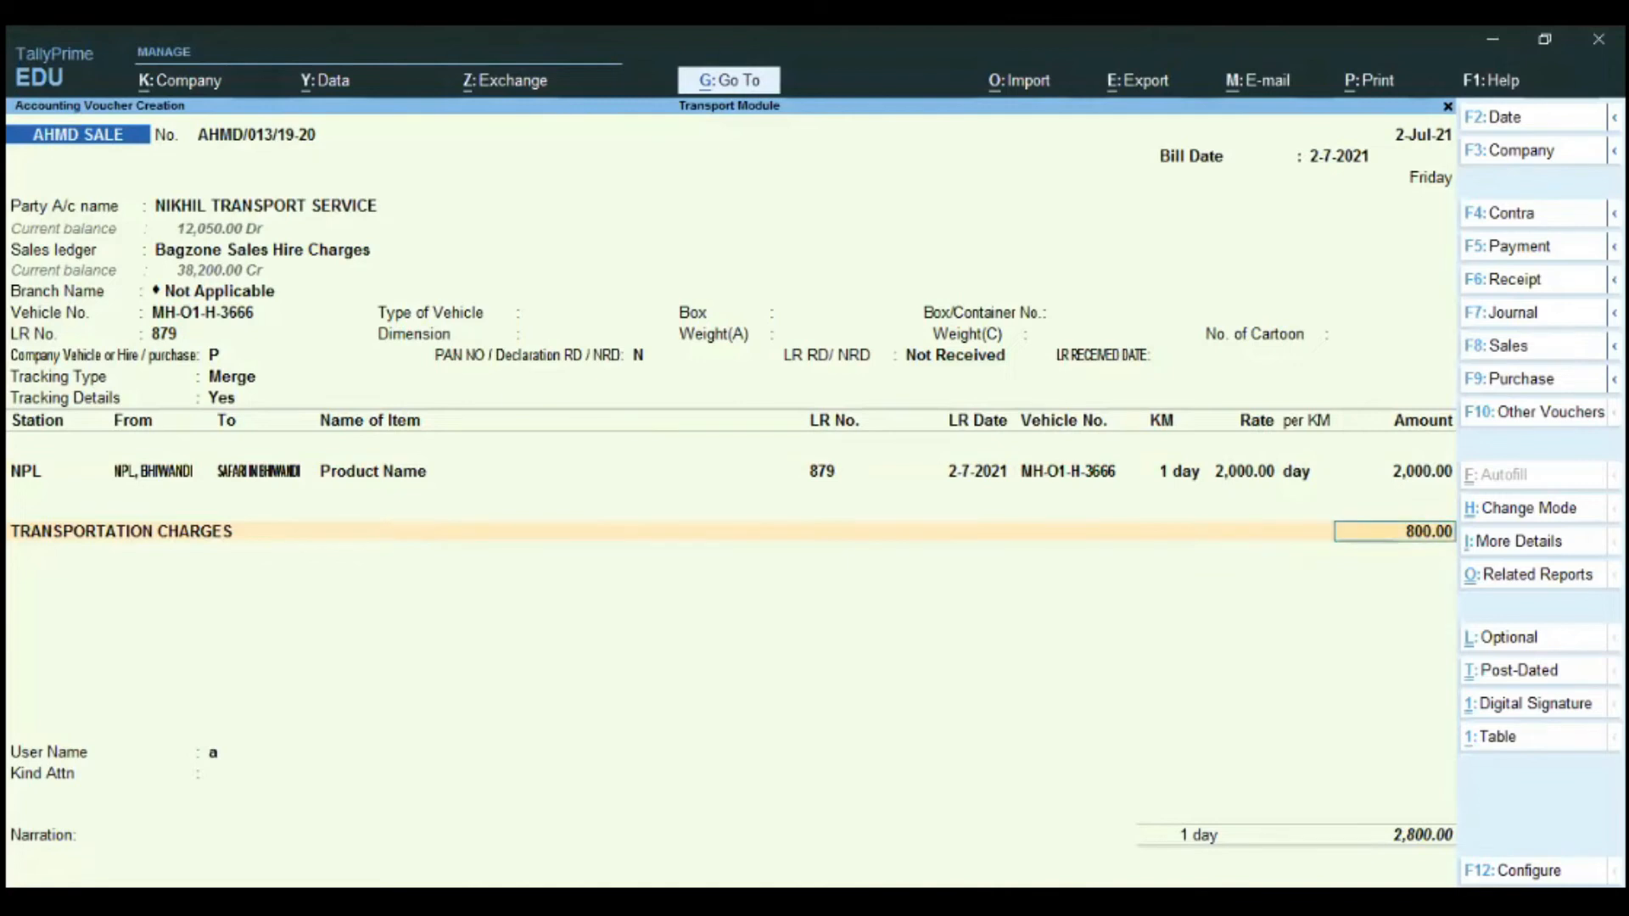
key("Return")
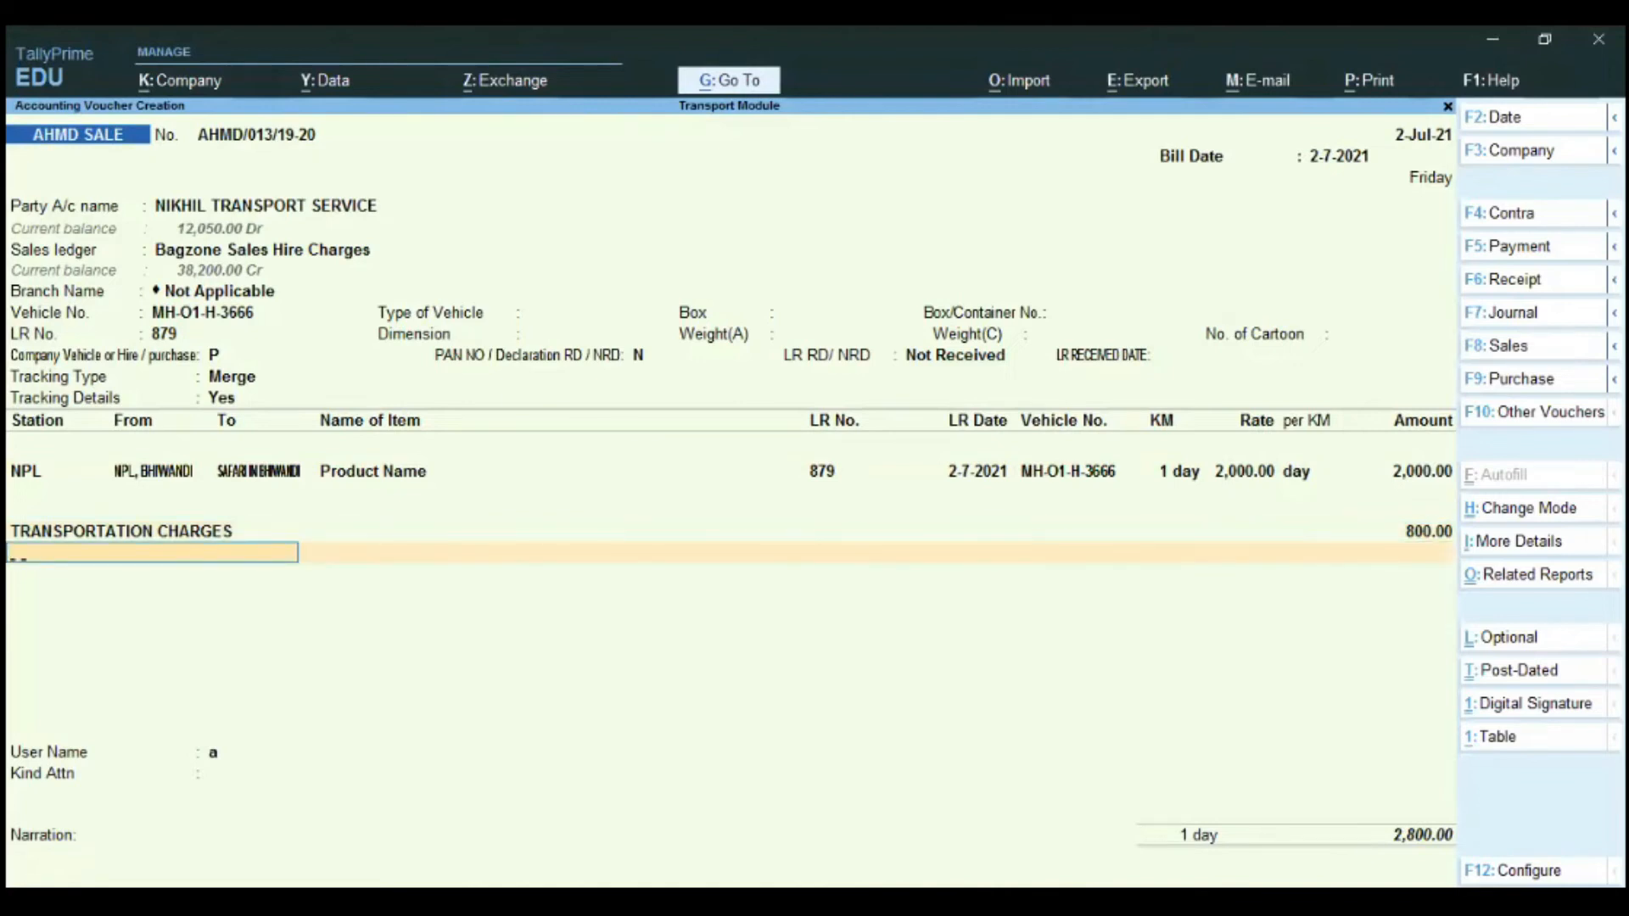
Add a HAMALI CHARGES ledger line below the transportation charges, accepting the filled-in amount of 900.00.
type("Hamali")
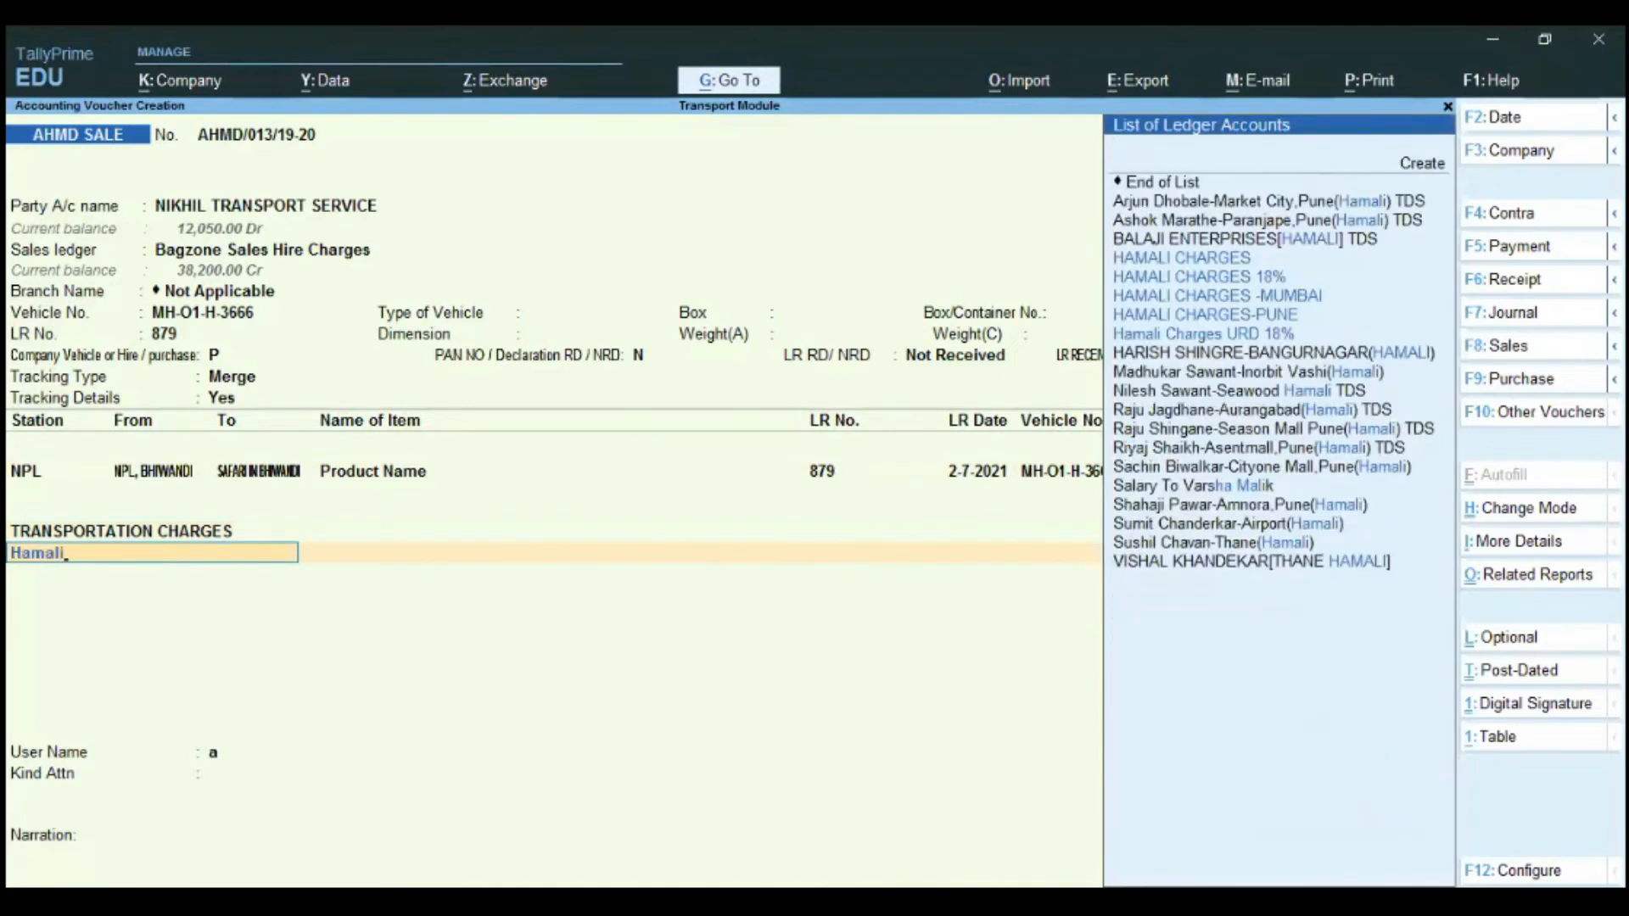
key("Return")
key("Return")
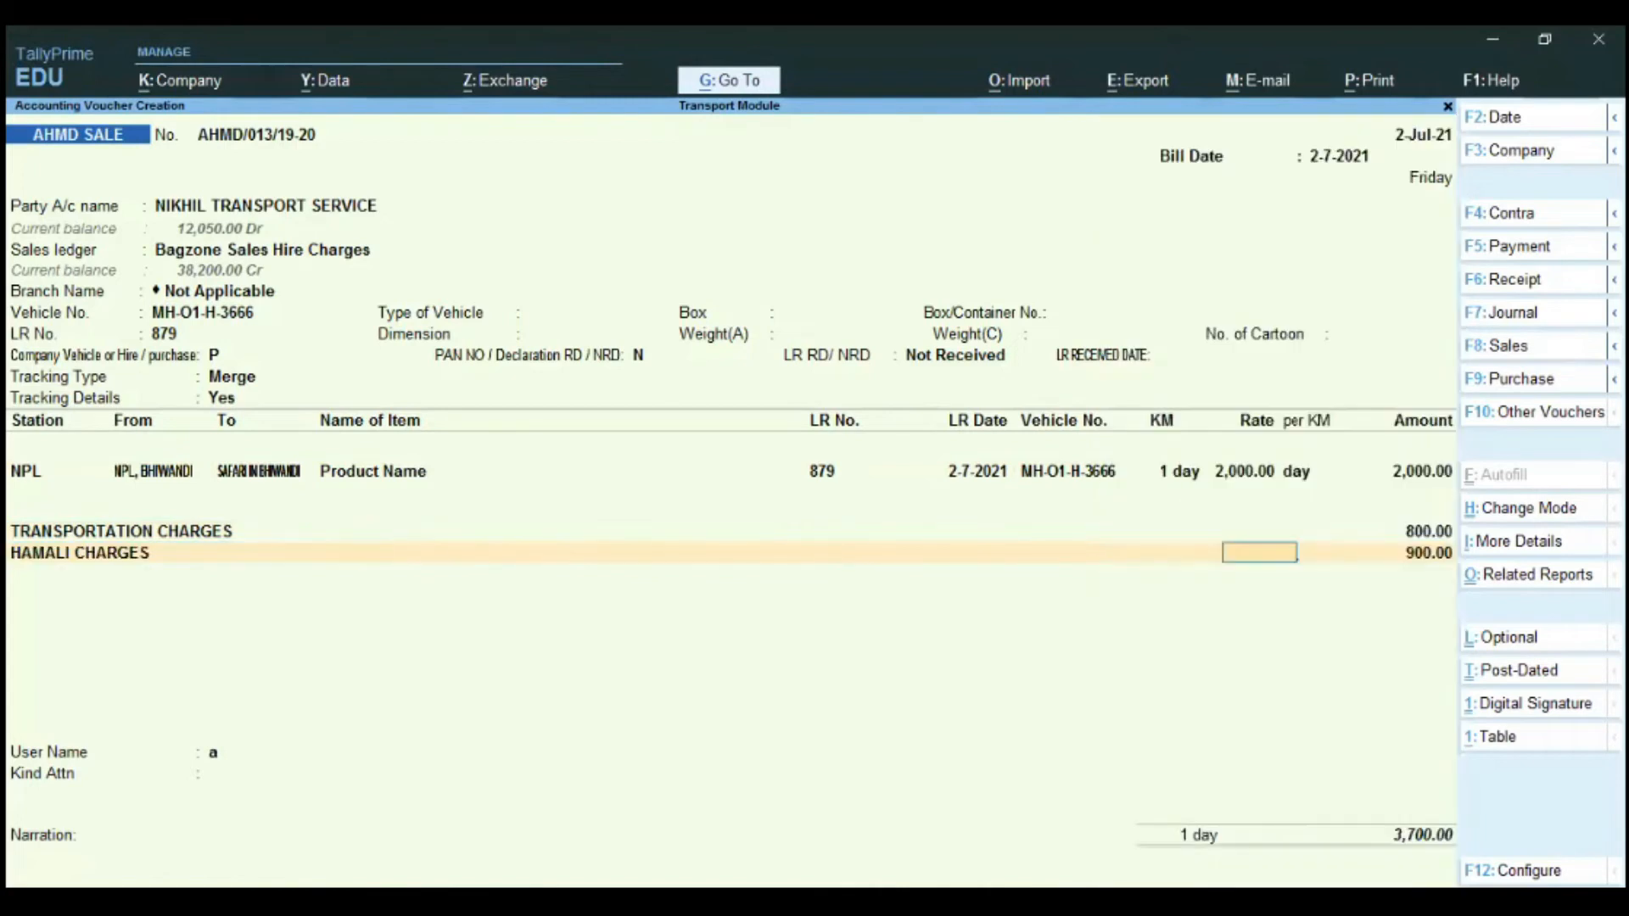
key("Return")
key("Return")
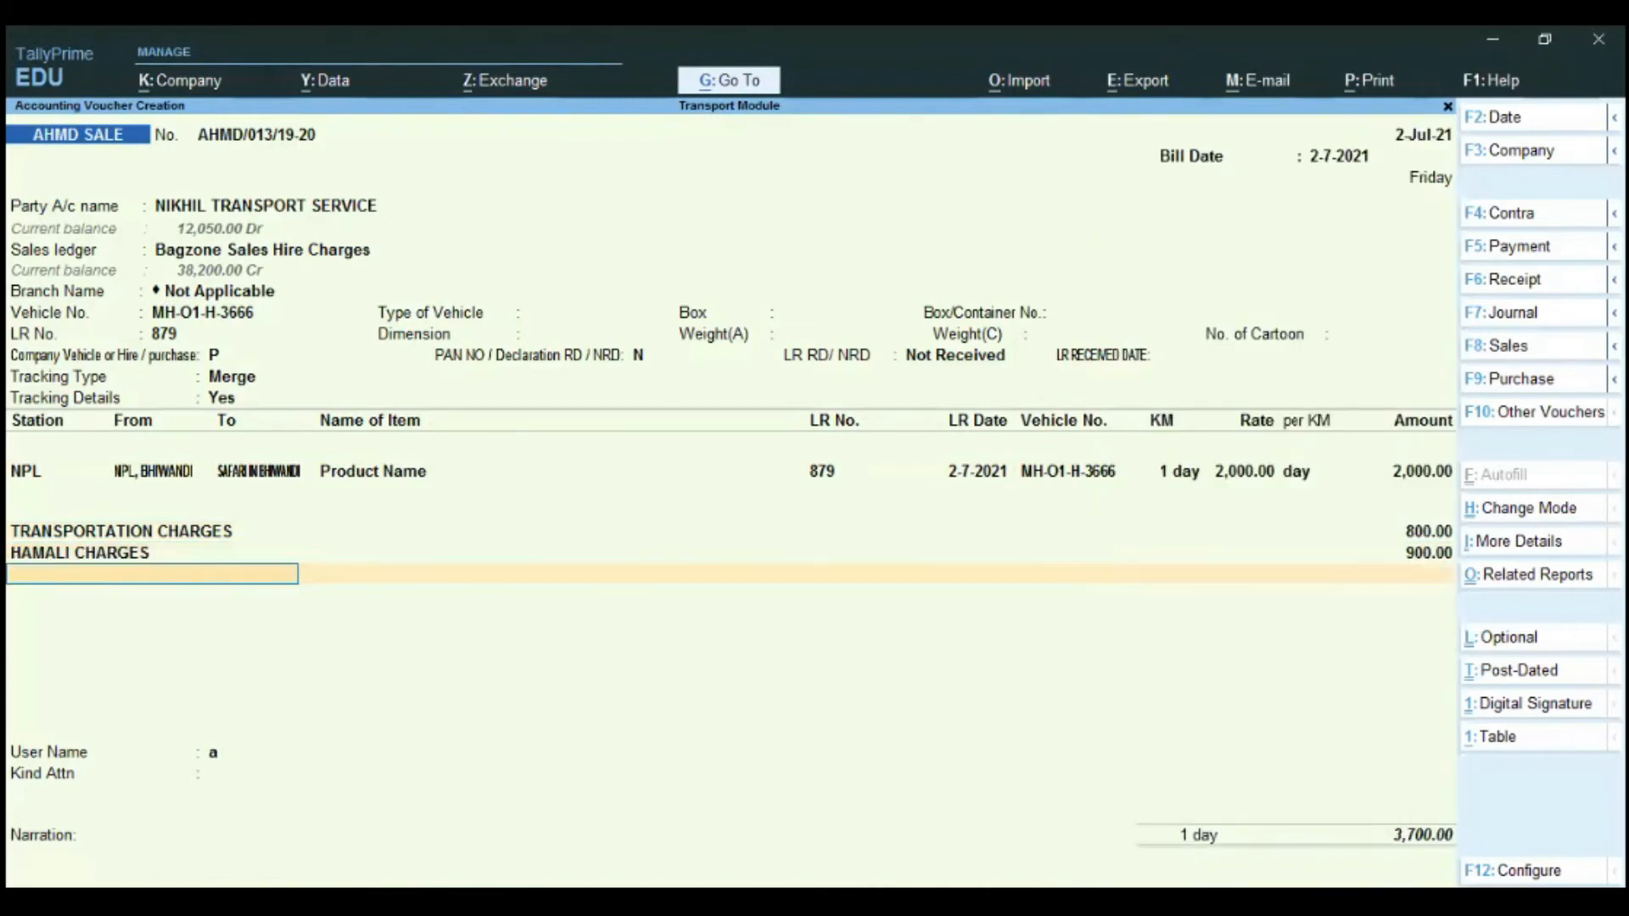
Add a Detention Charged ledger line below the hamali charges, accepting the filled-in amount of 650.00.
type("dent")
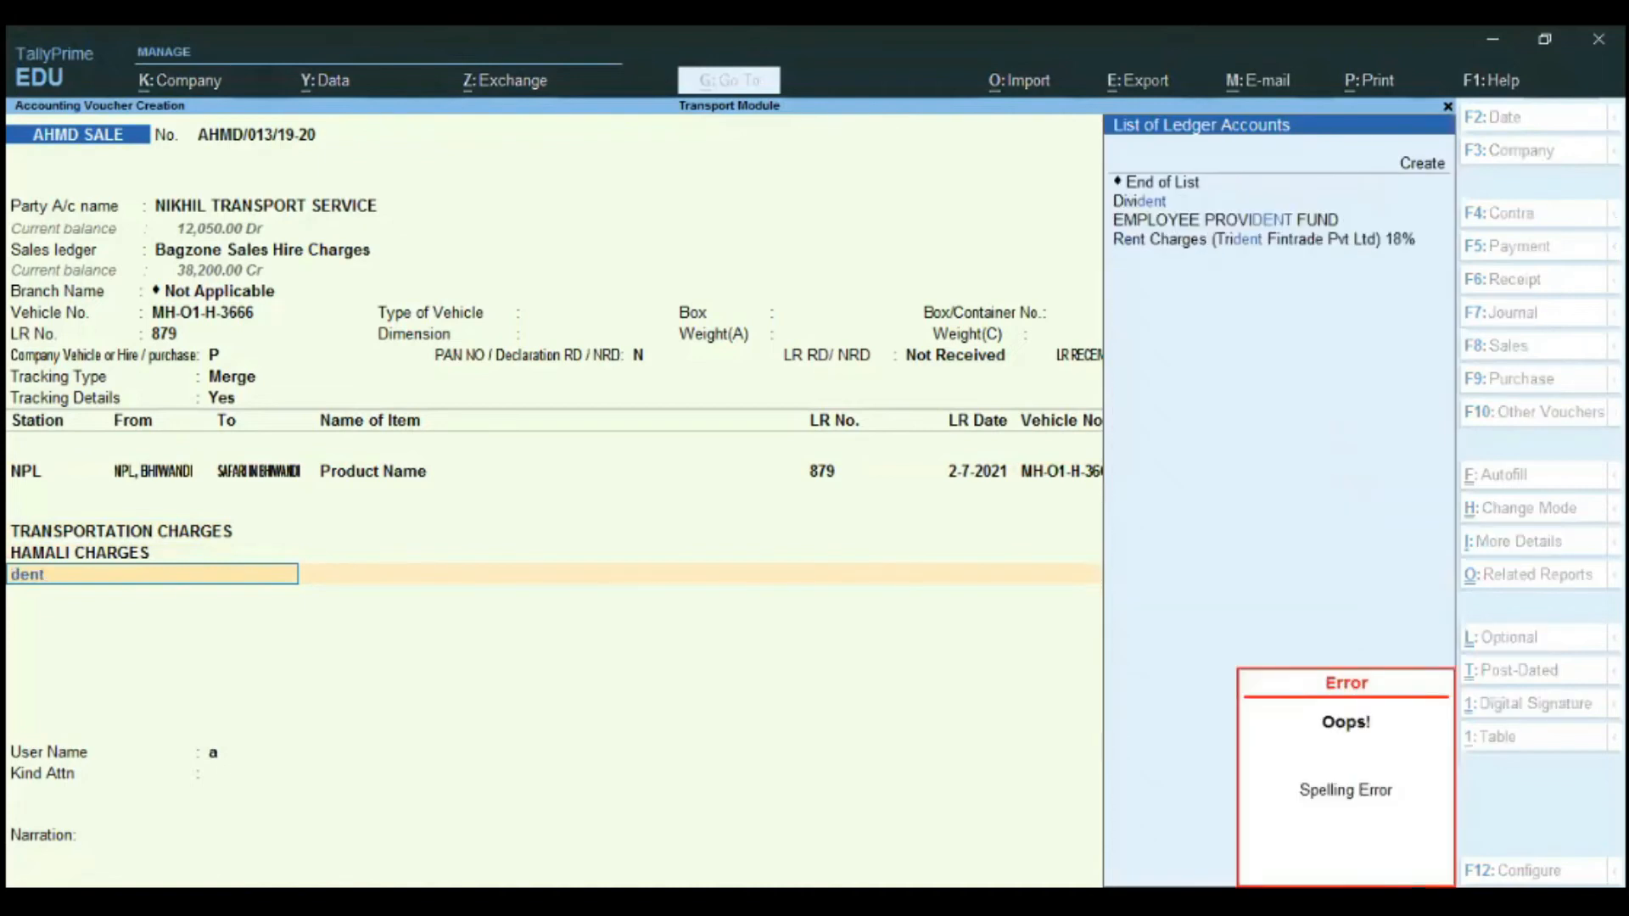
key("BackSpace")
key("BackSpace")
type("ten")
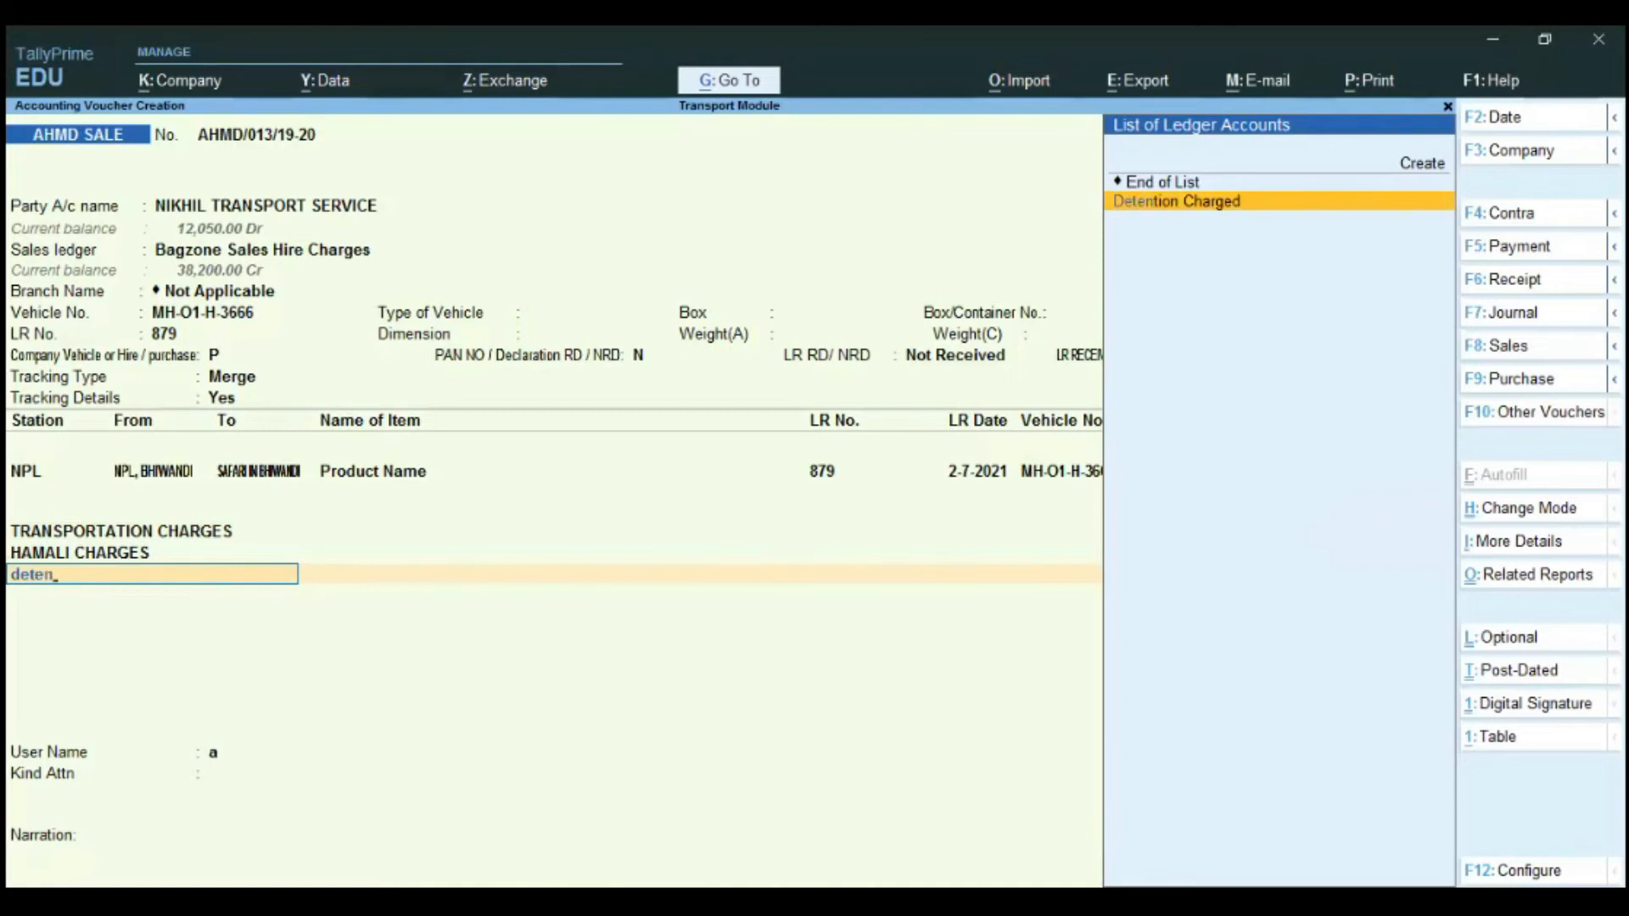
key("Return")
key("Return")
key("Return")
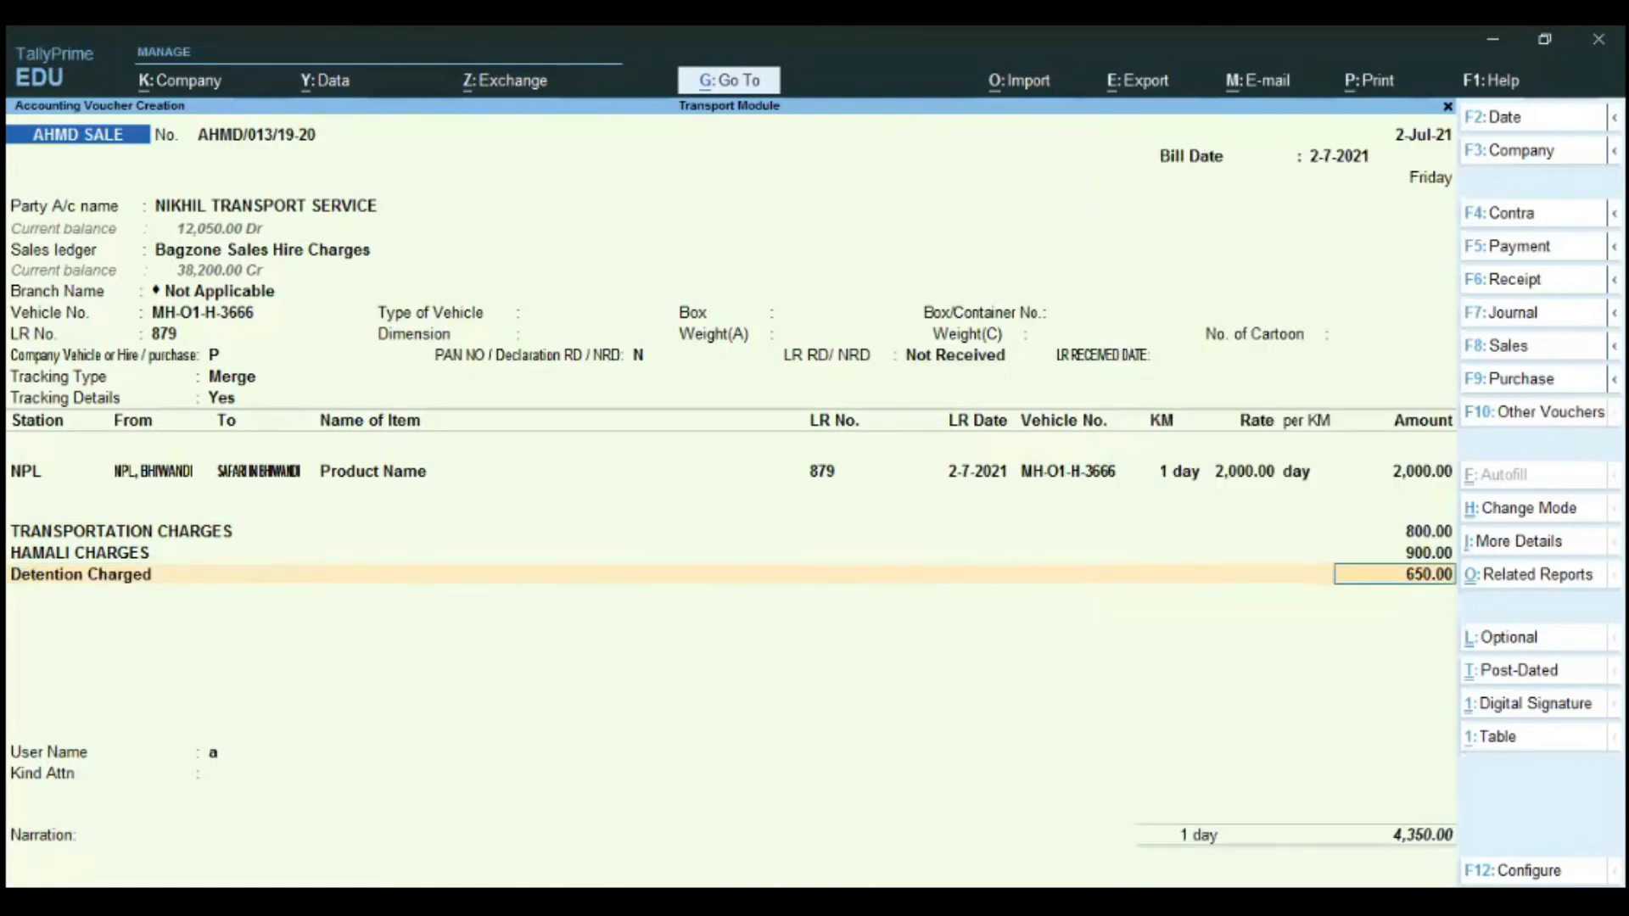
key("Return")
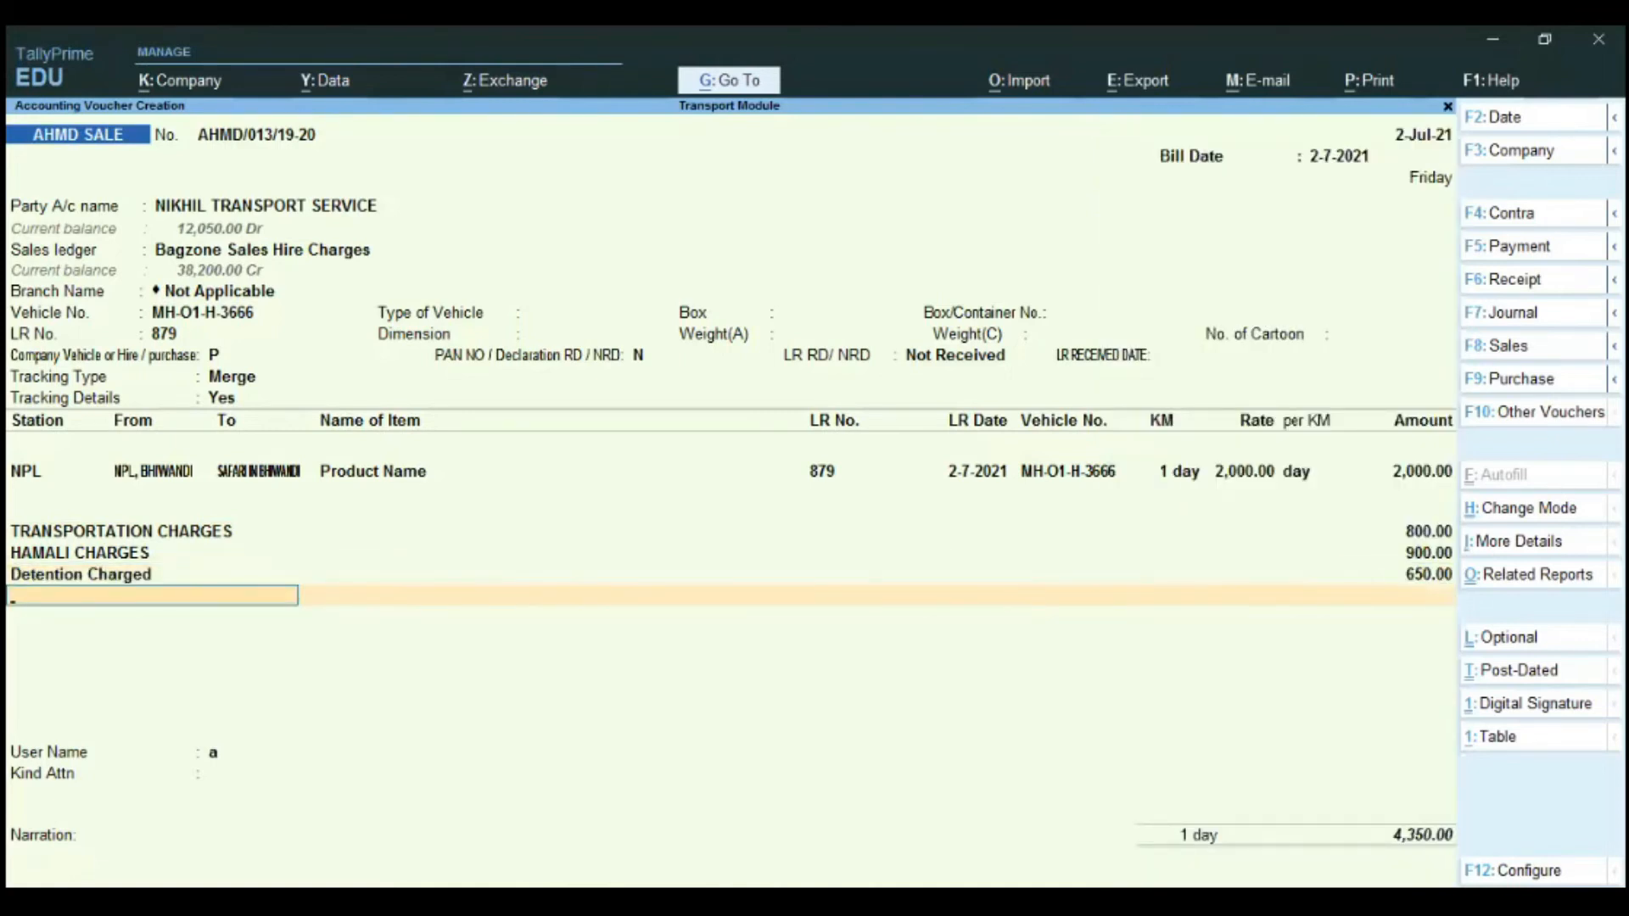
End the ledger list, leave the remaining bill fields and narration blank, and save the AHMD SALE bill.
key("Return")
key("Return")
key("Return")
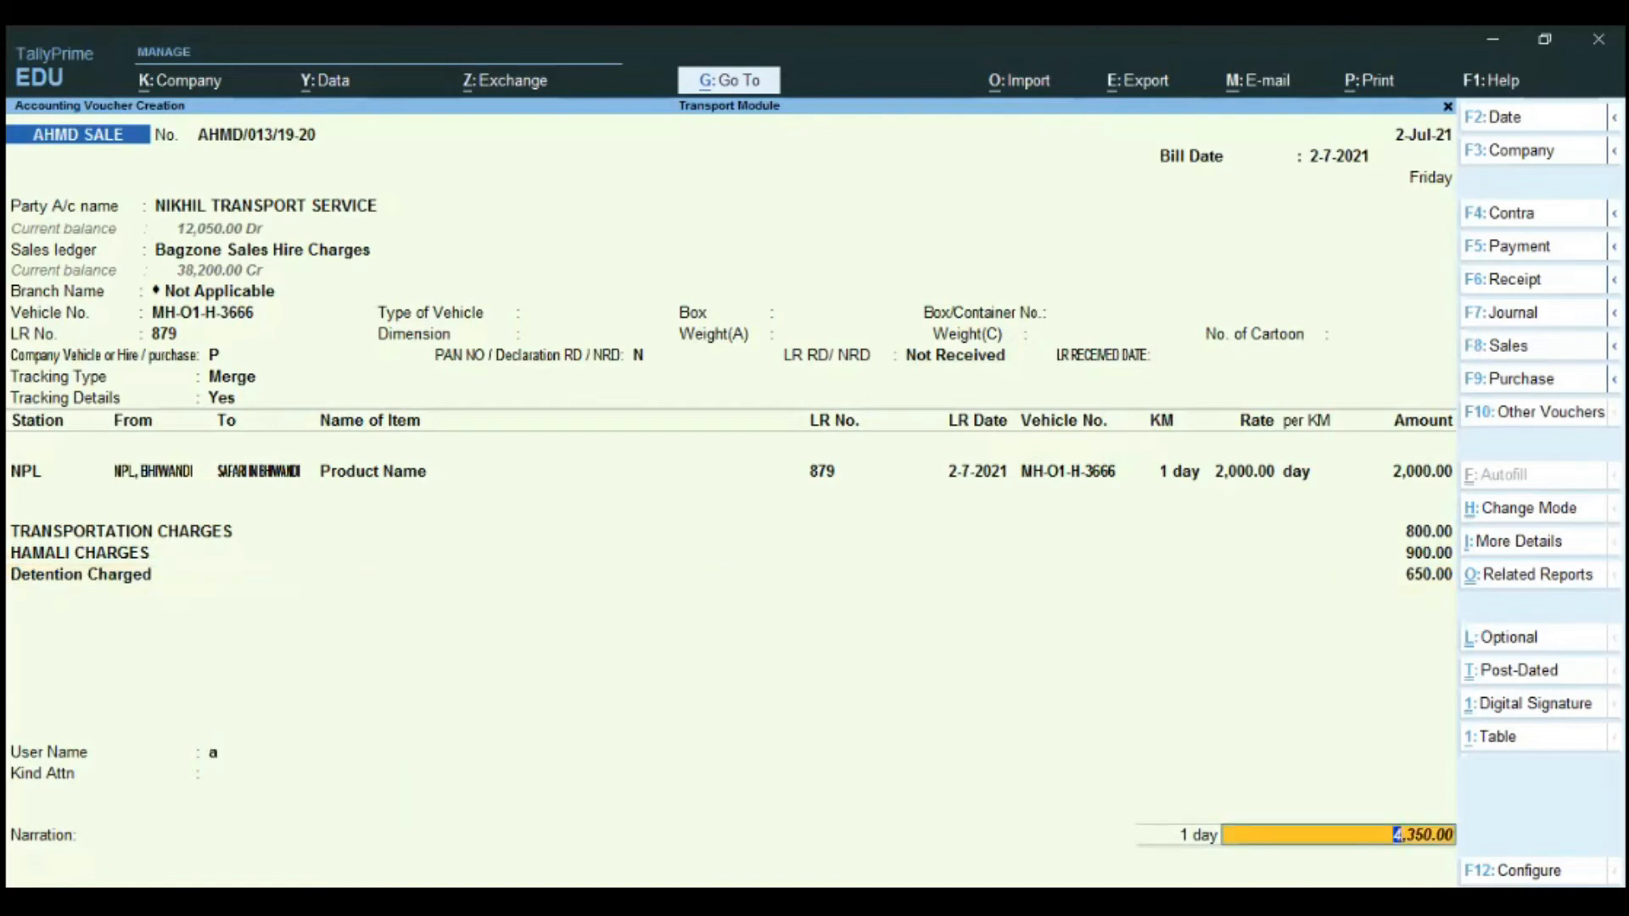
key("Return")
key("Return")
key("Return")
key("Return")
key("Return")
key("Return")
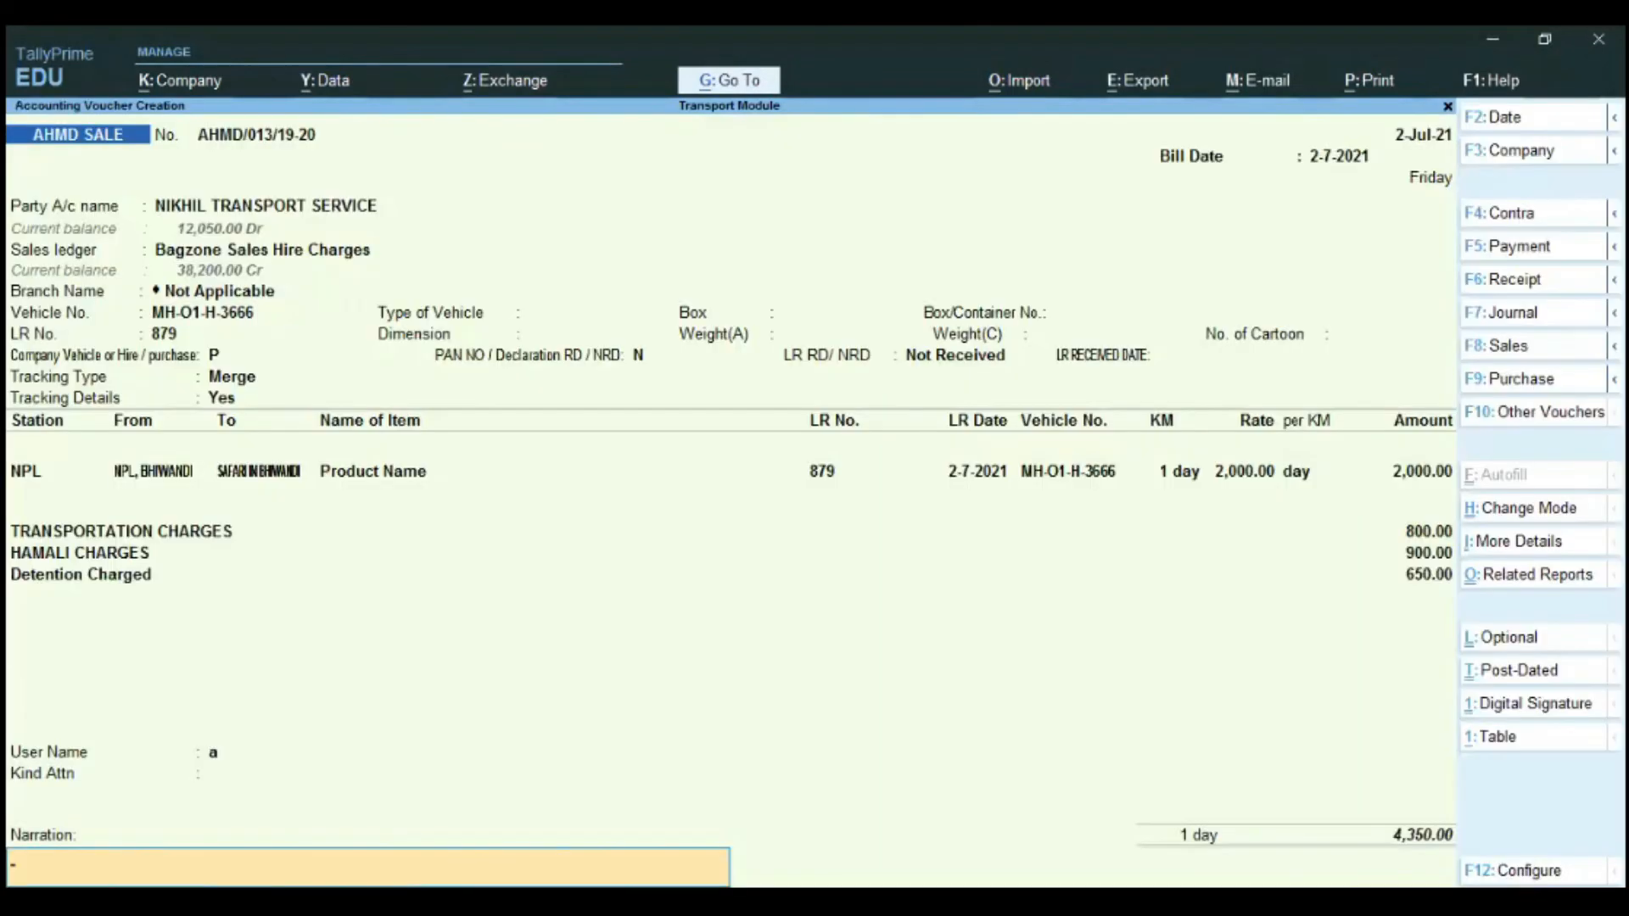
key("Return")
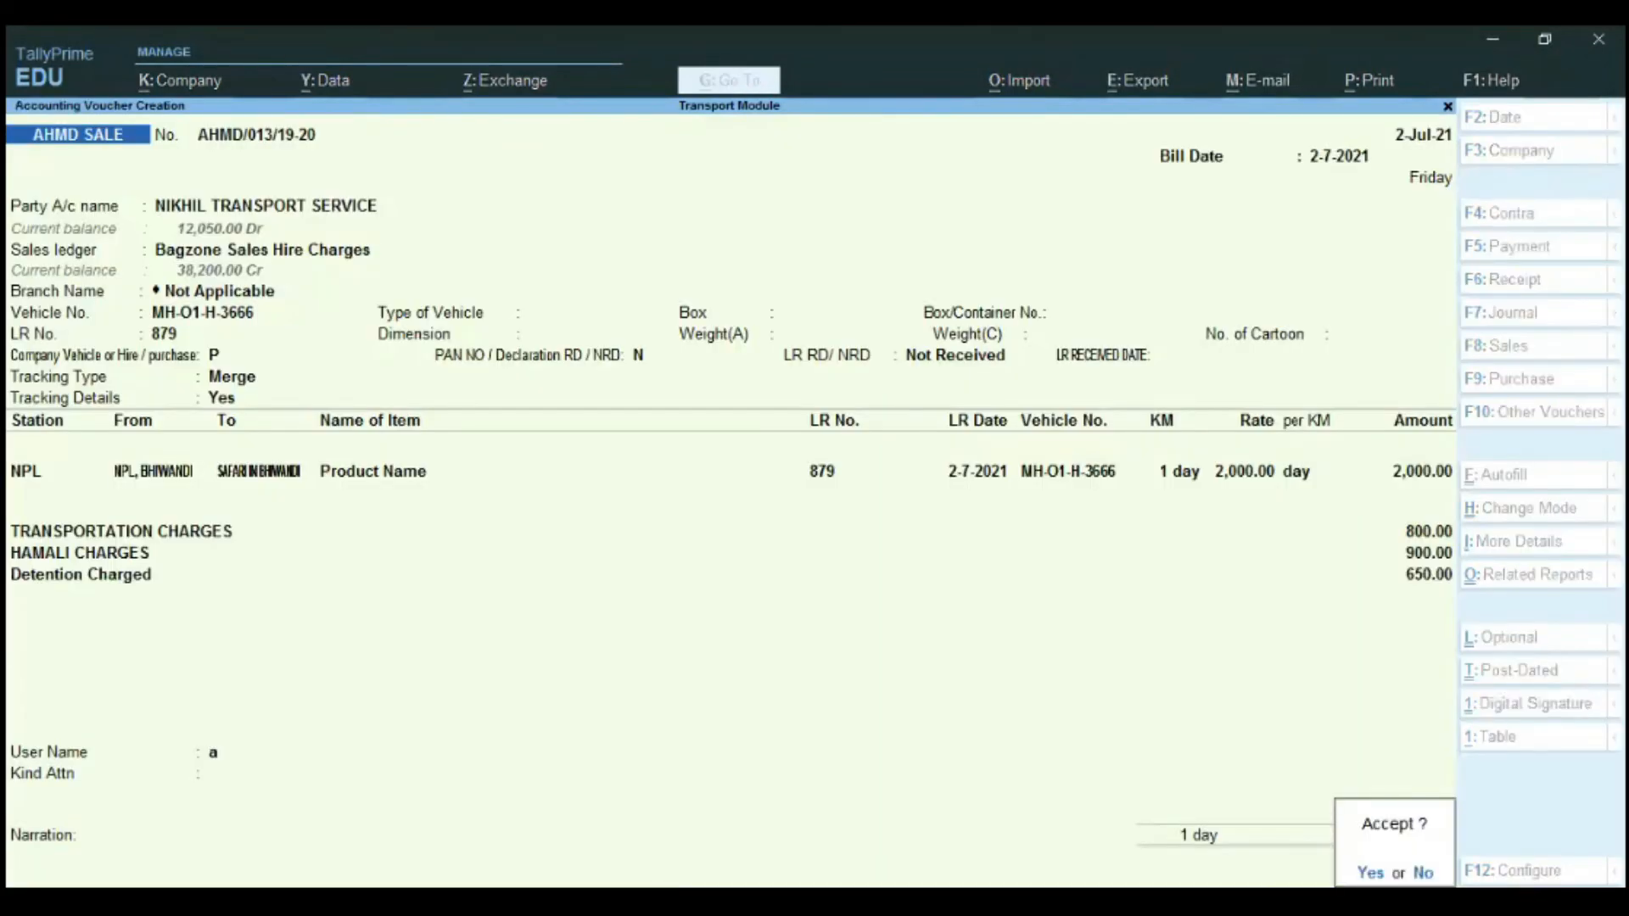
key("Return")
Preview the saved bill's tax invoice enlarged, then close printing without printing it and leave voucher entry.
key("Left")
key("Return")
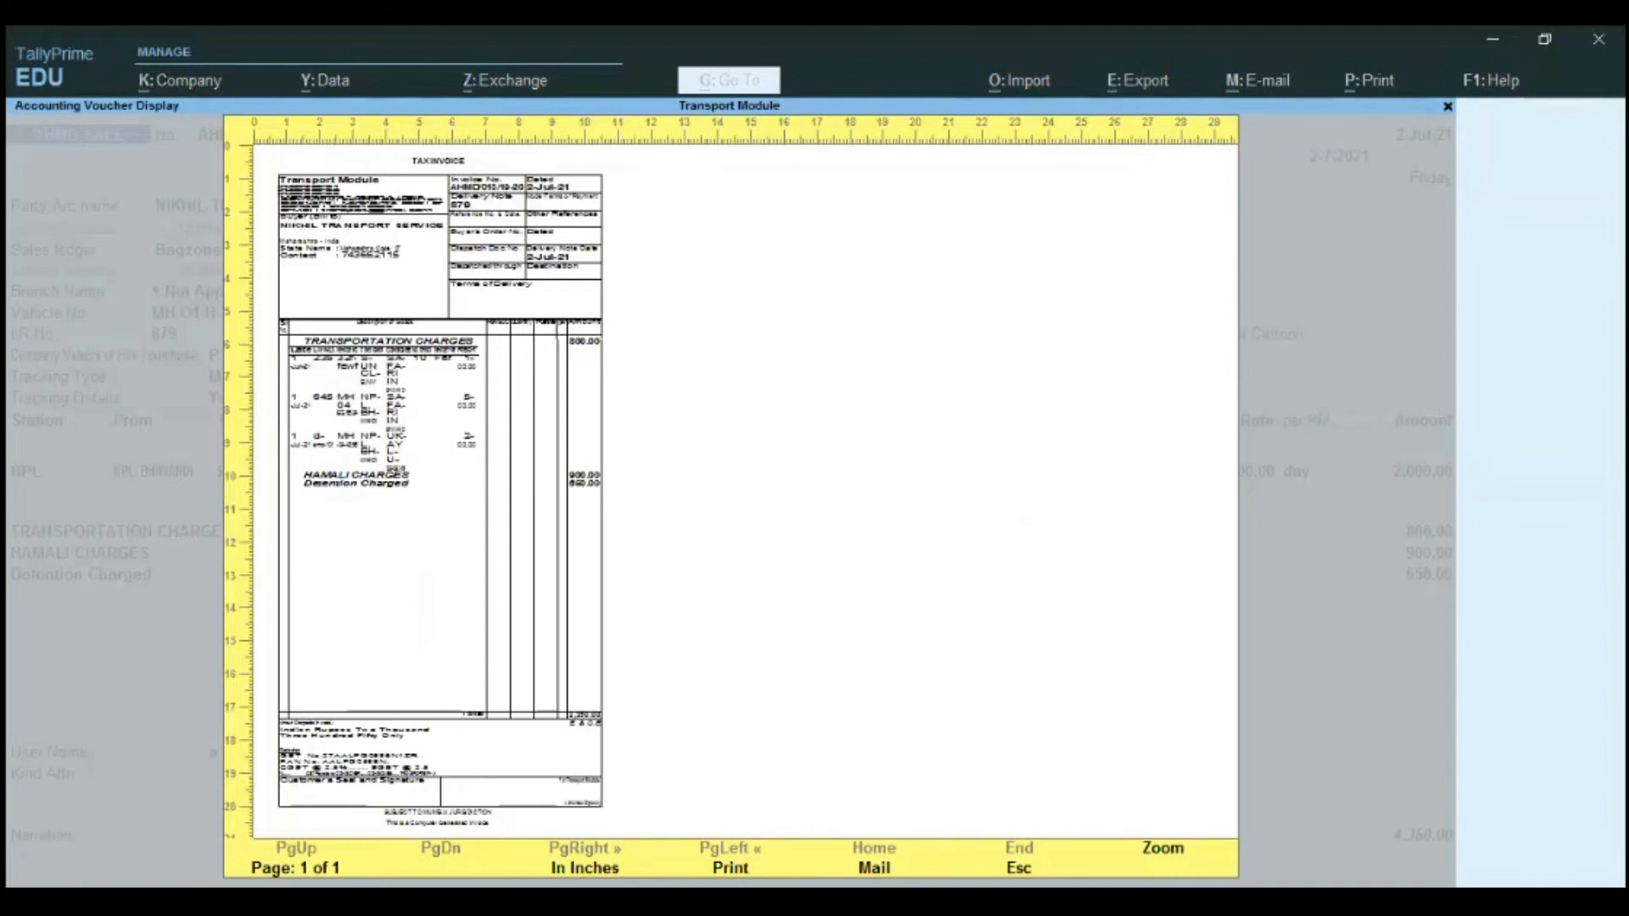
key("Return")
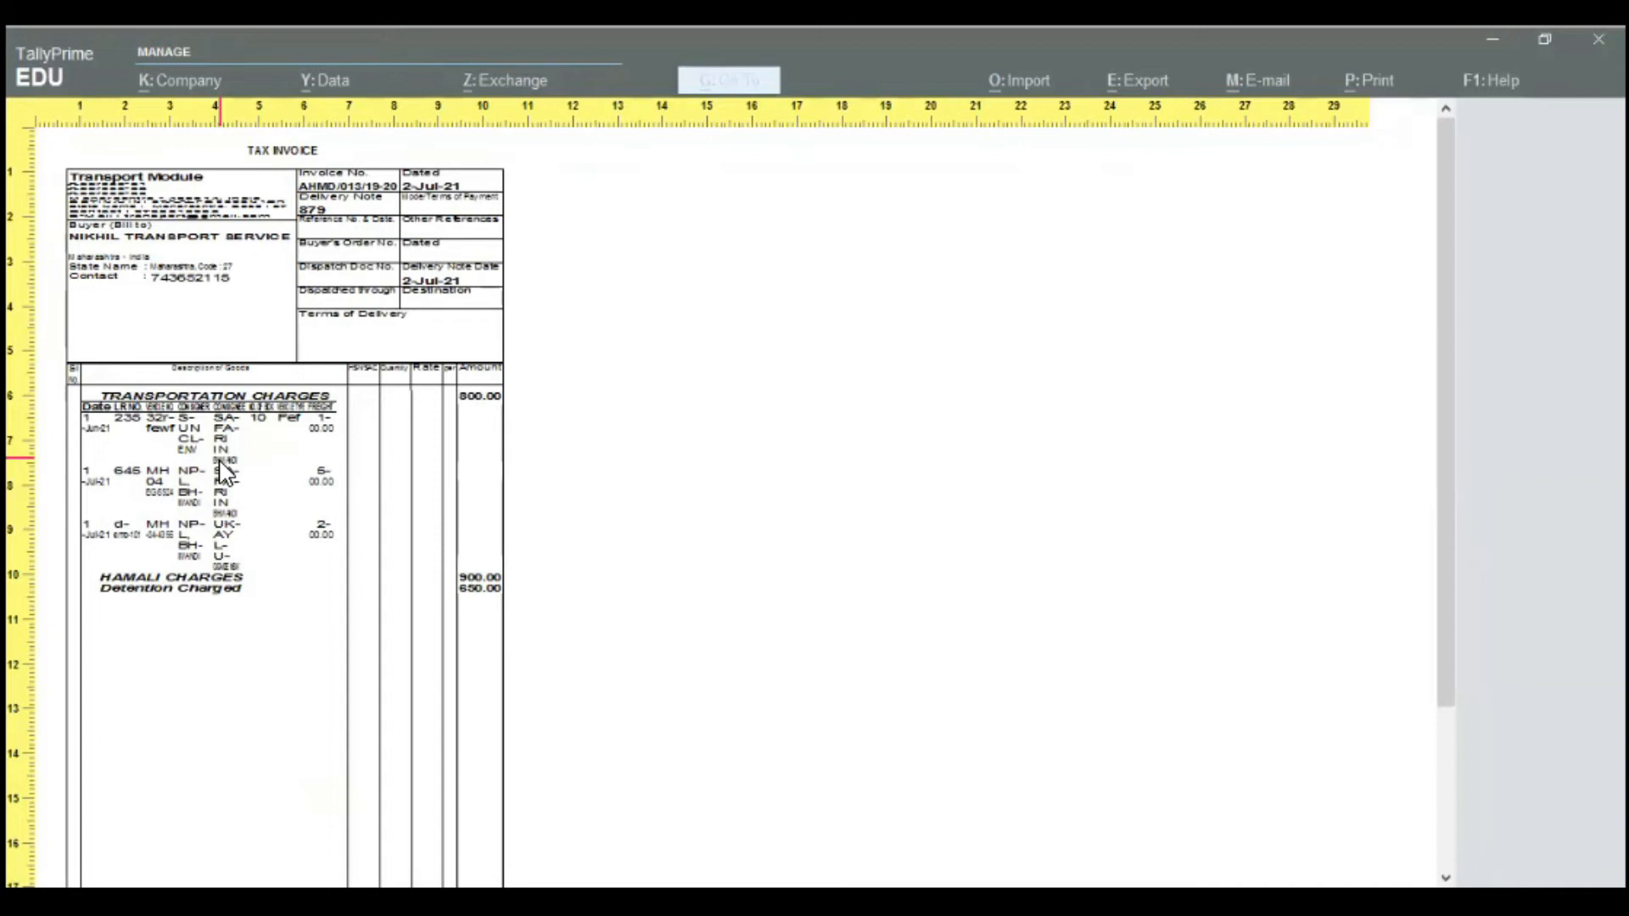
key("Escape")
key("Escape")
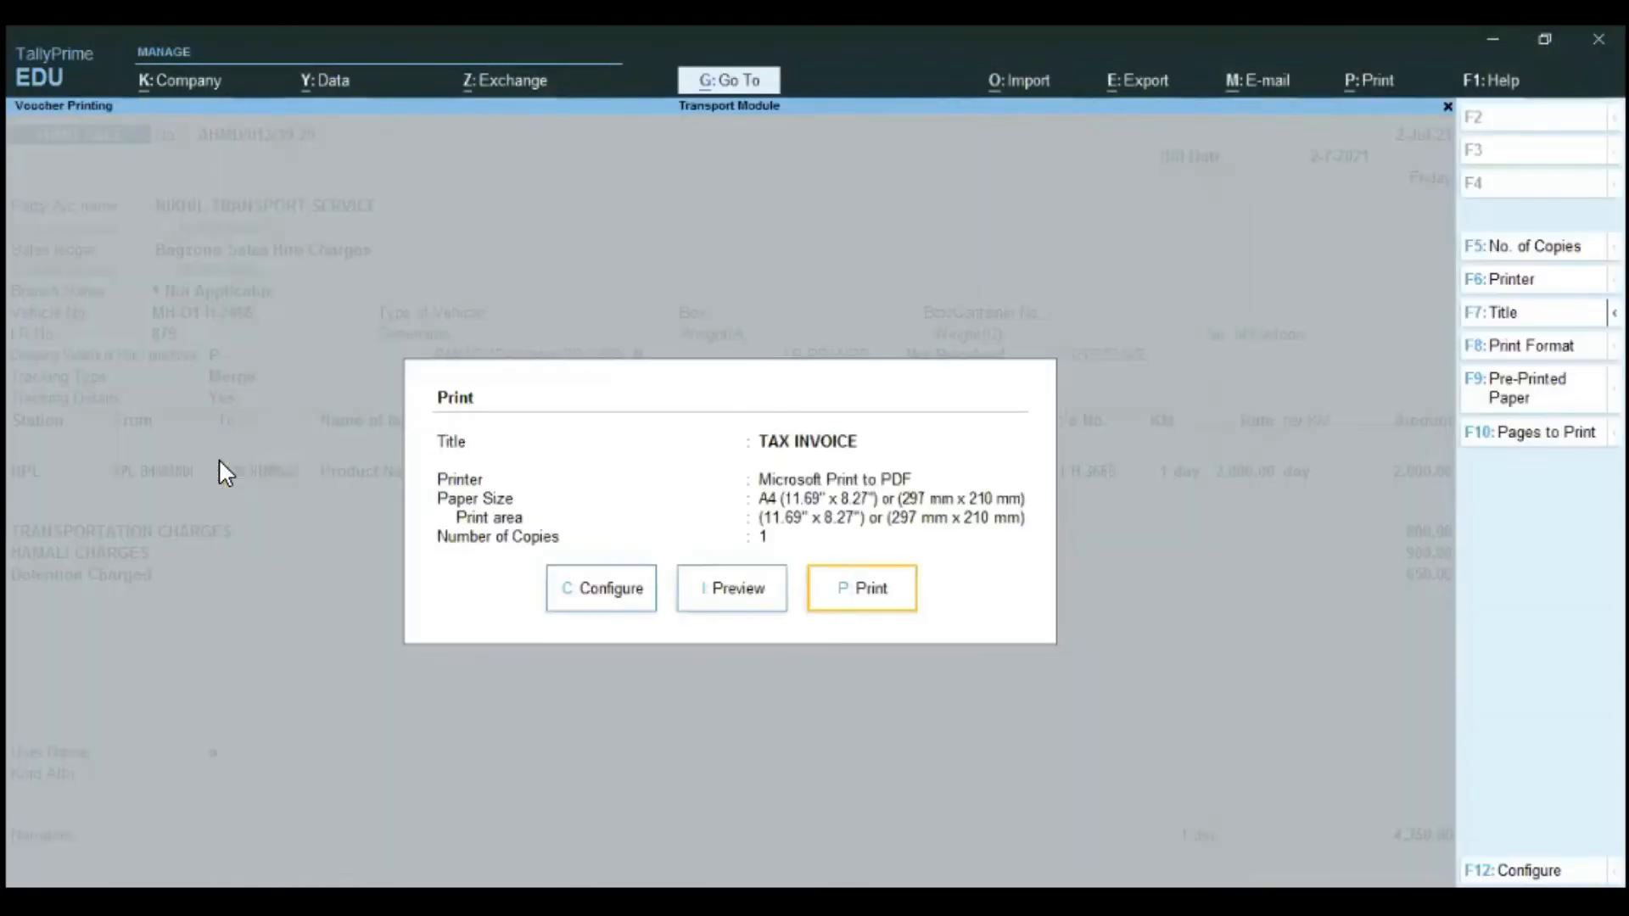
key("Escape")
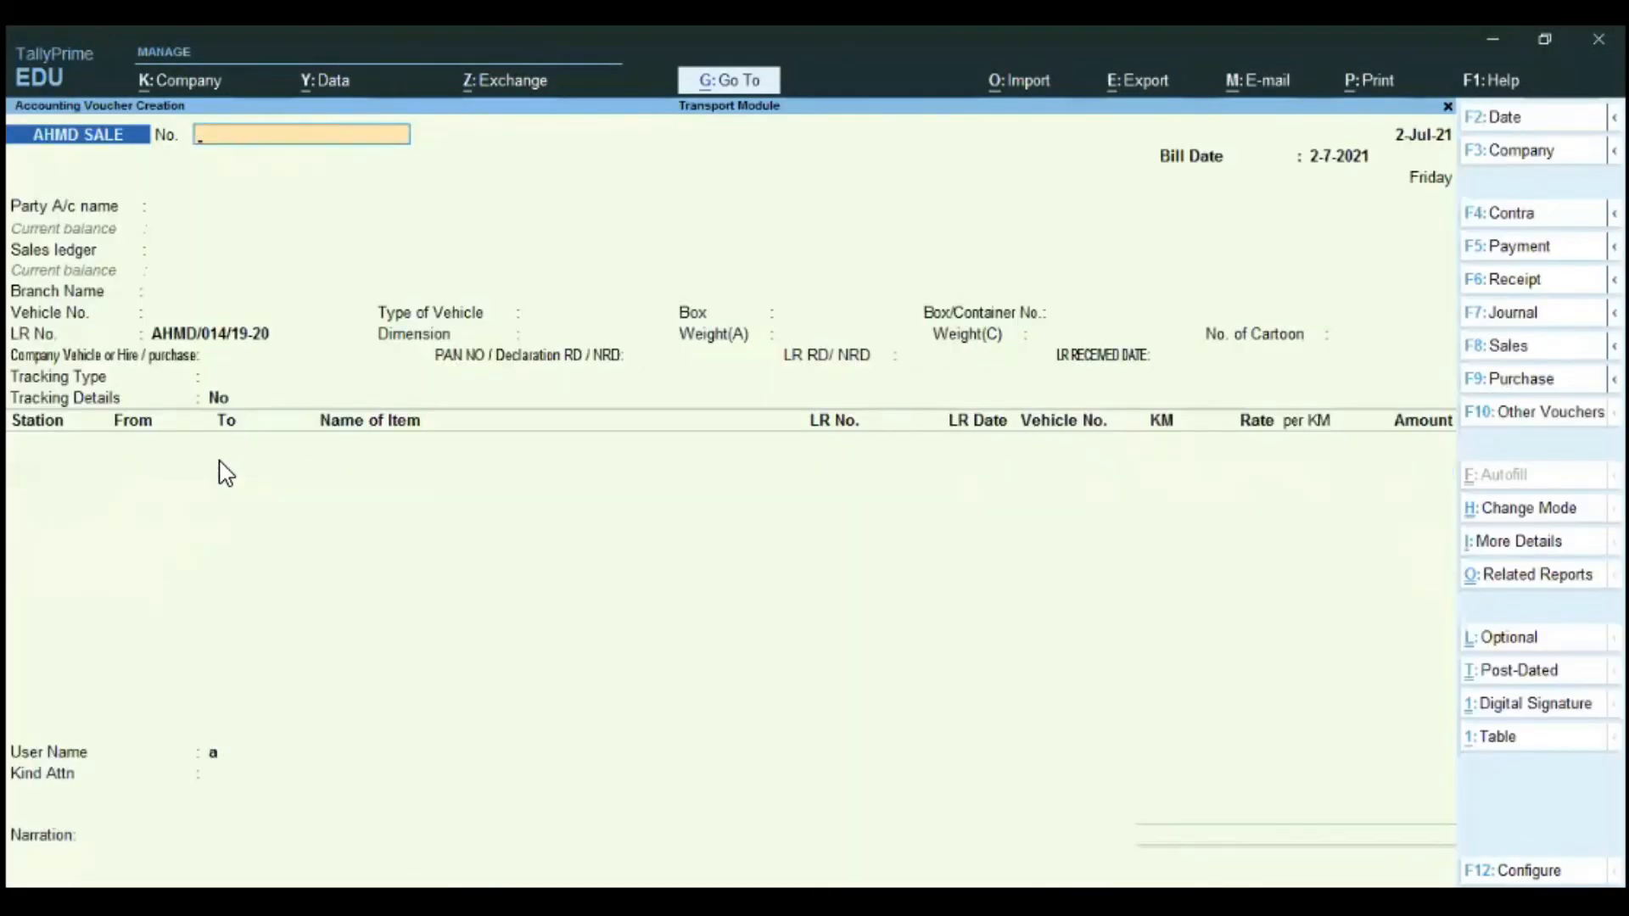
key("Escape")
key("Return")
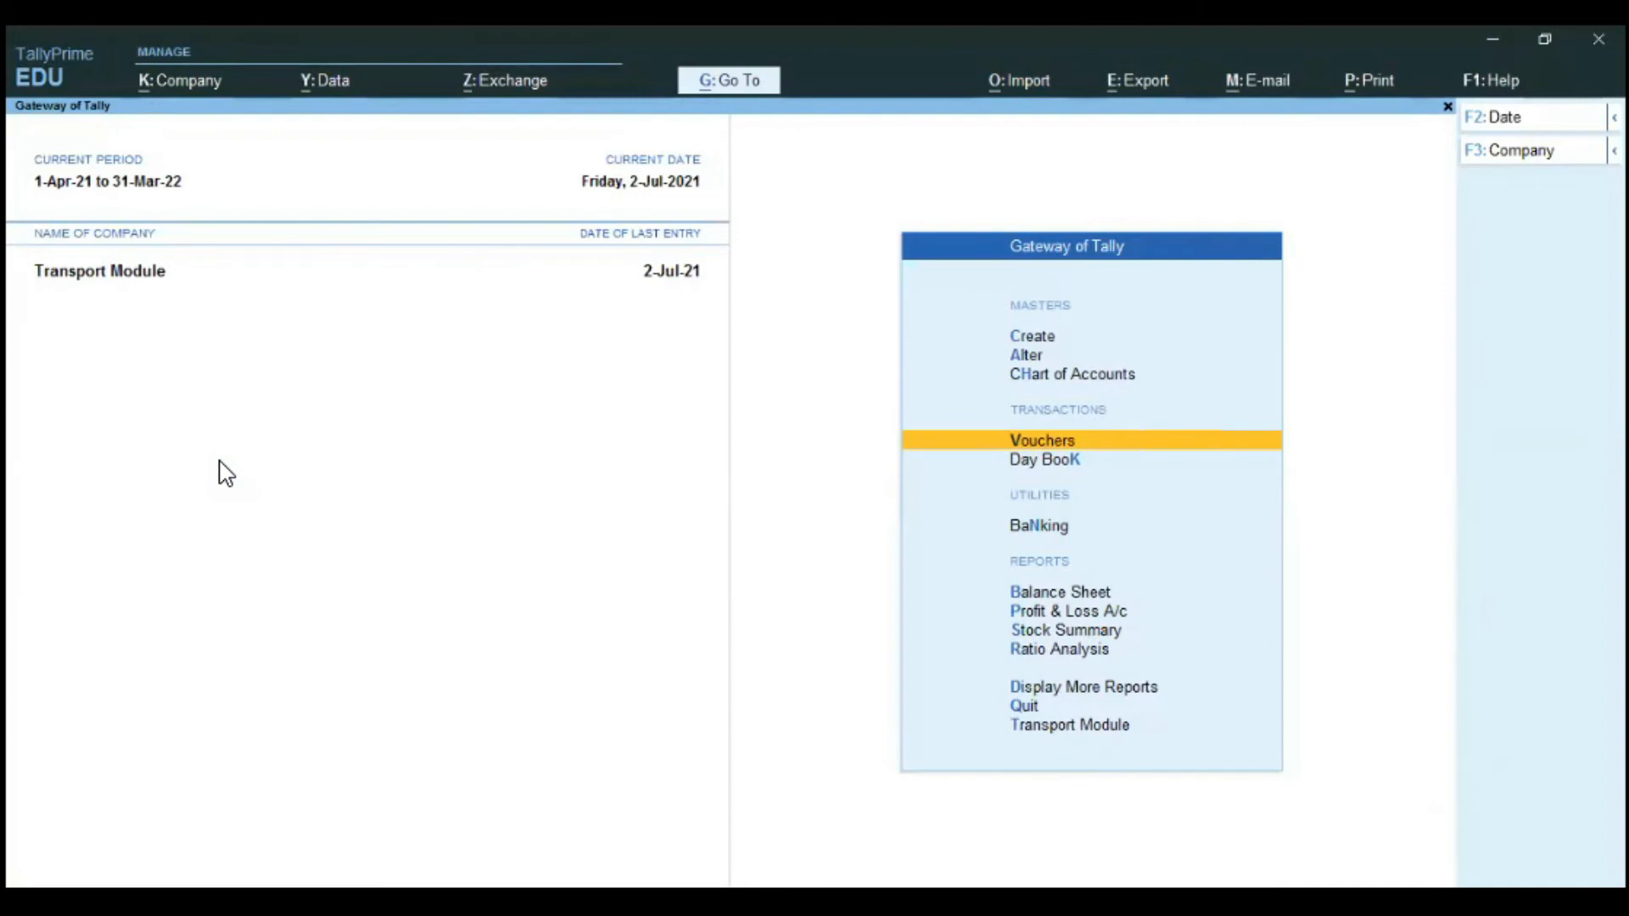
Open the Memo Register from the reports of the Transport Module.
key("Up")
key("Up")
key("Up")
key("Down")
key("Down")
key("Down")
key("Down")
key("Down")
key("Down")
key("Down")
key("Down")
key("Down")
key("Down")
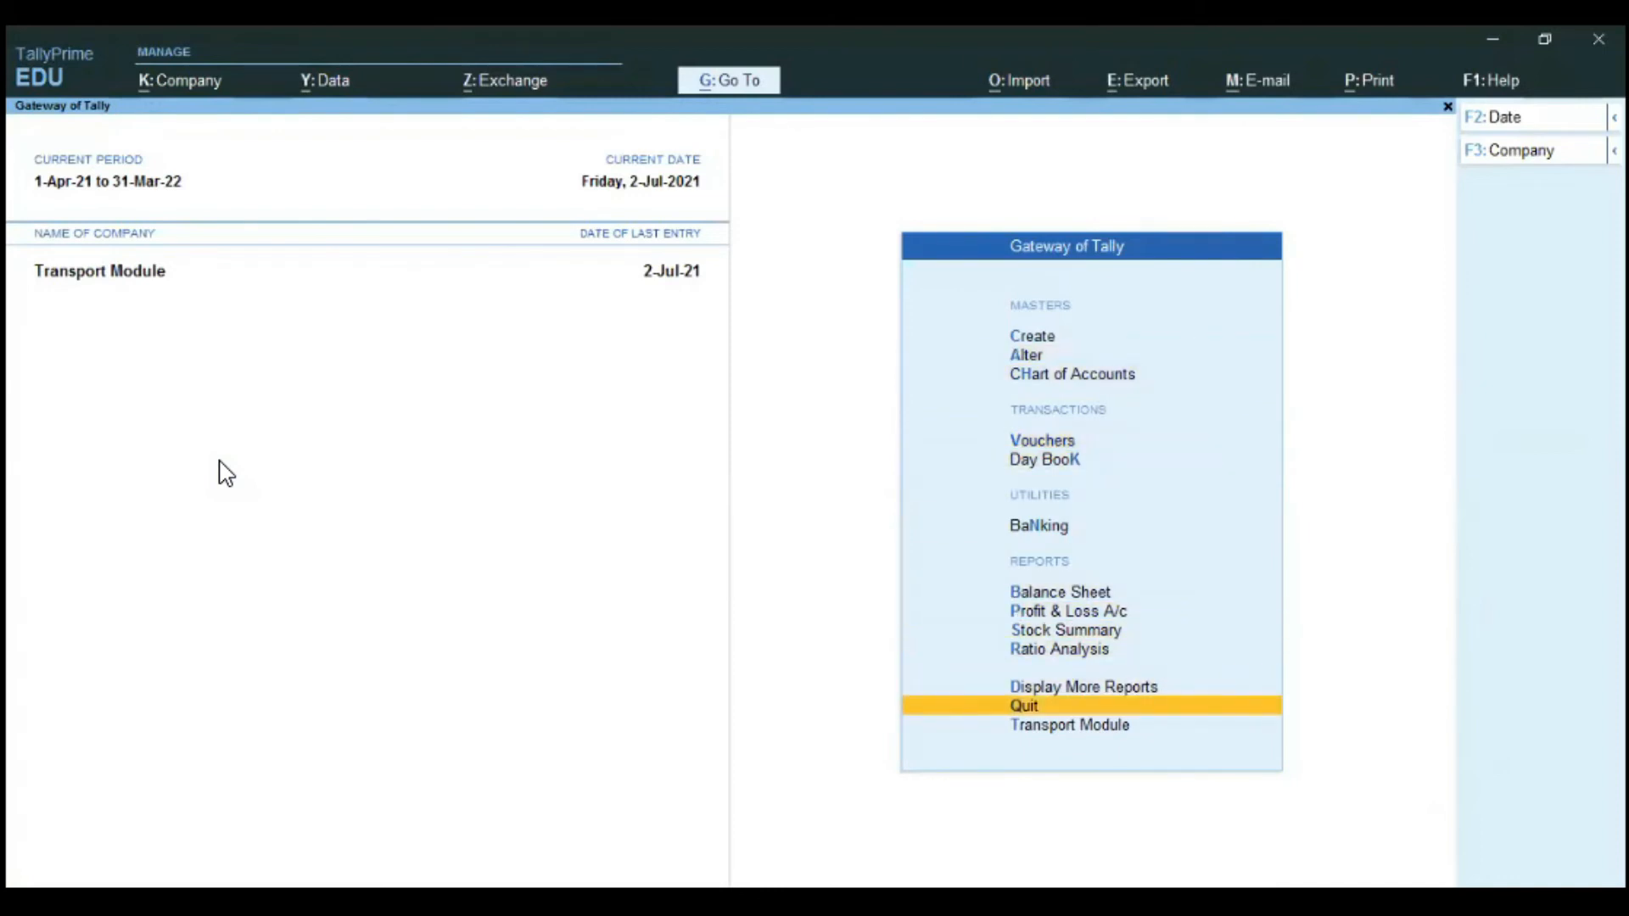
key("Down")
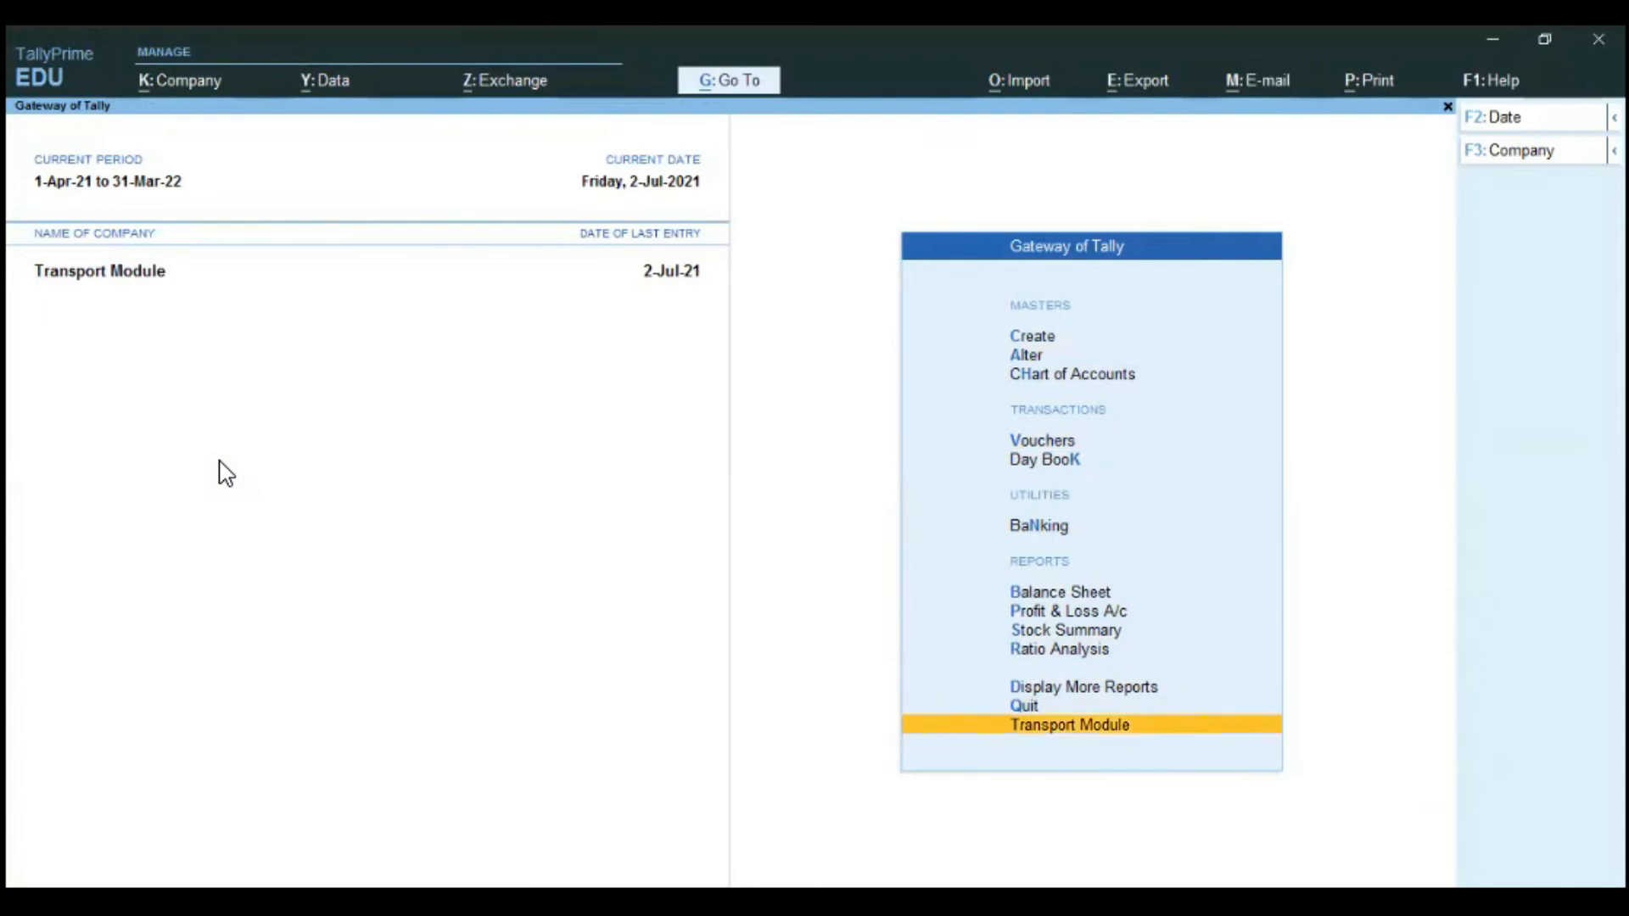
key("Return")
key("Down")
key("Down")
key("Down")
key("Down")
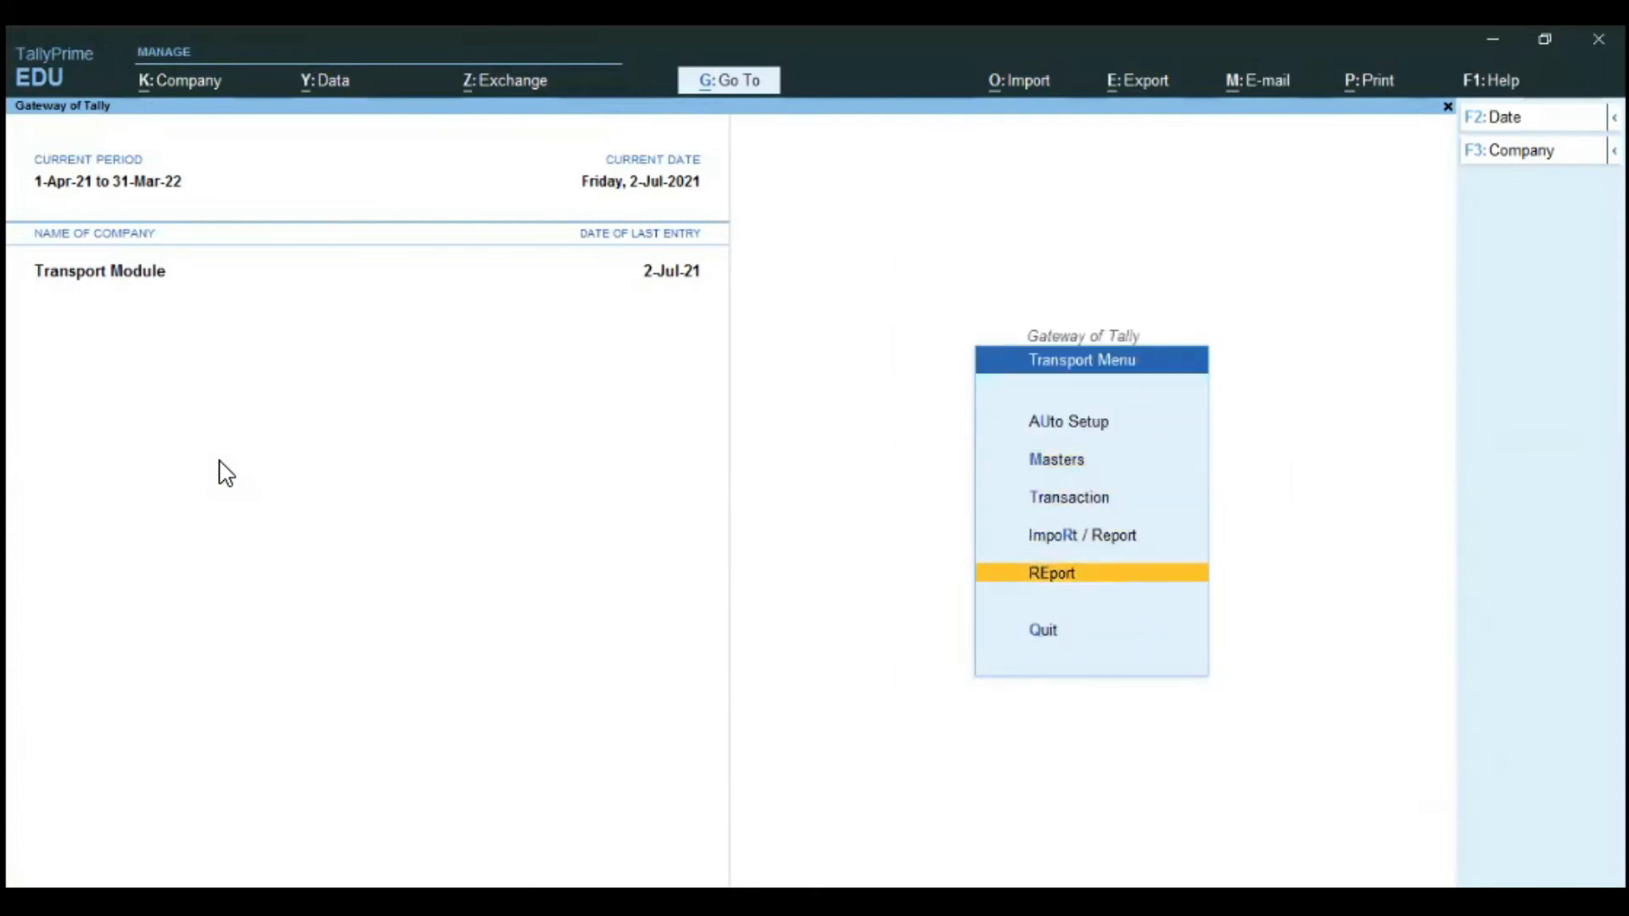
key("Return")
key("Return")
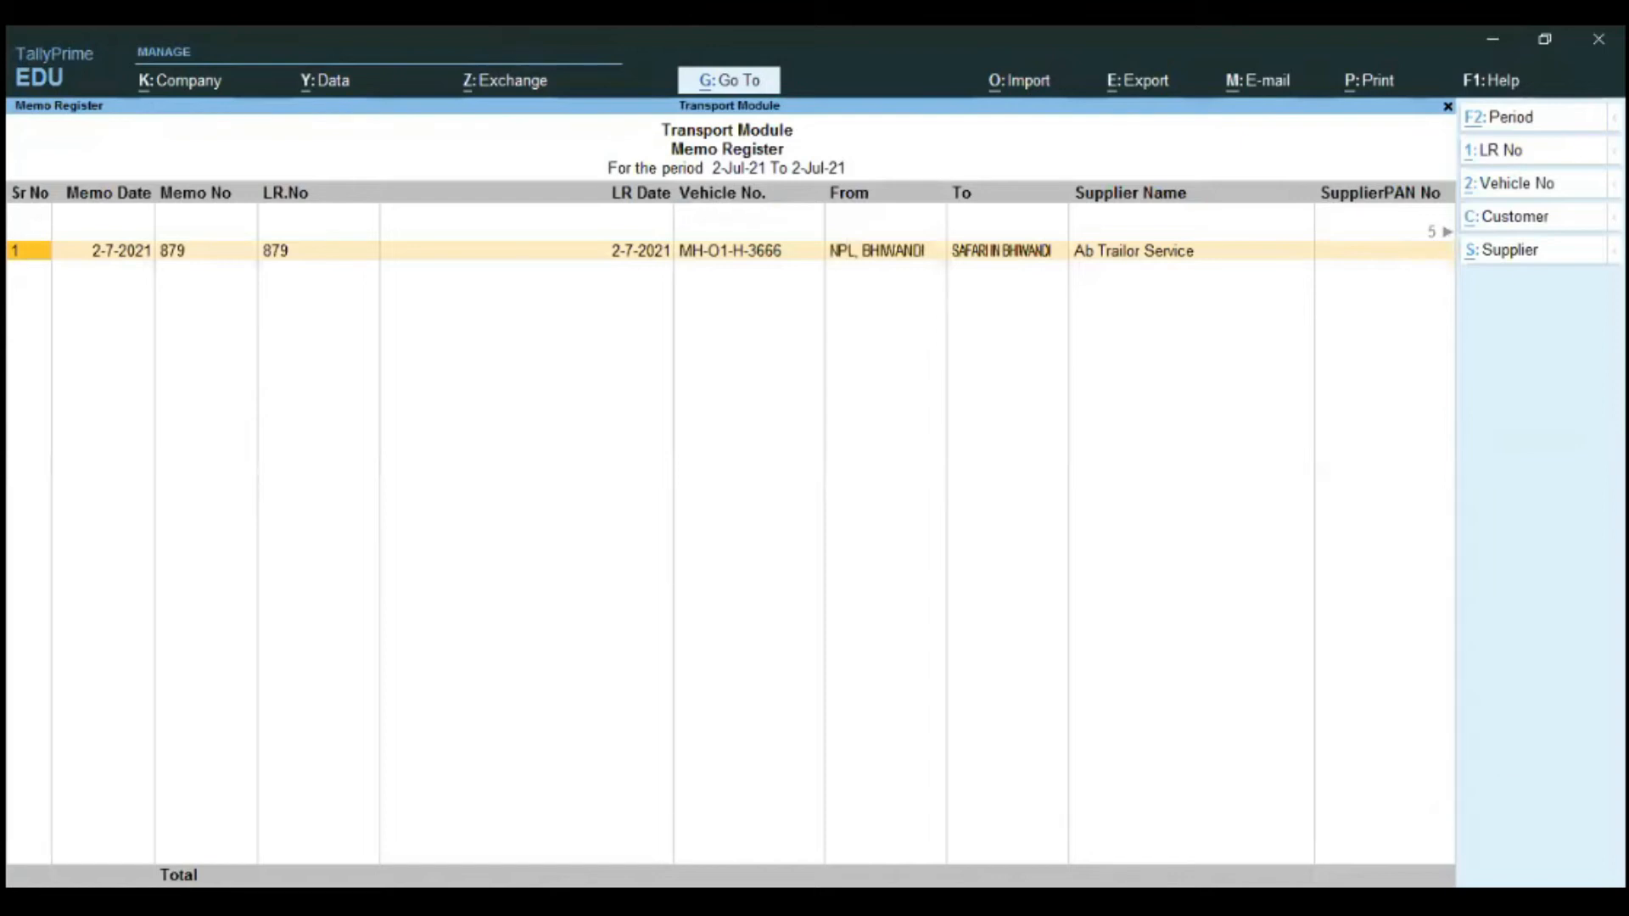
Set the Memo Register's period to run from 1-7-21 to 2-7-2021.
key("F2")
type("1-7-21")
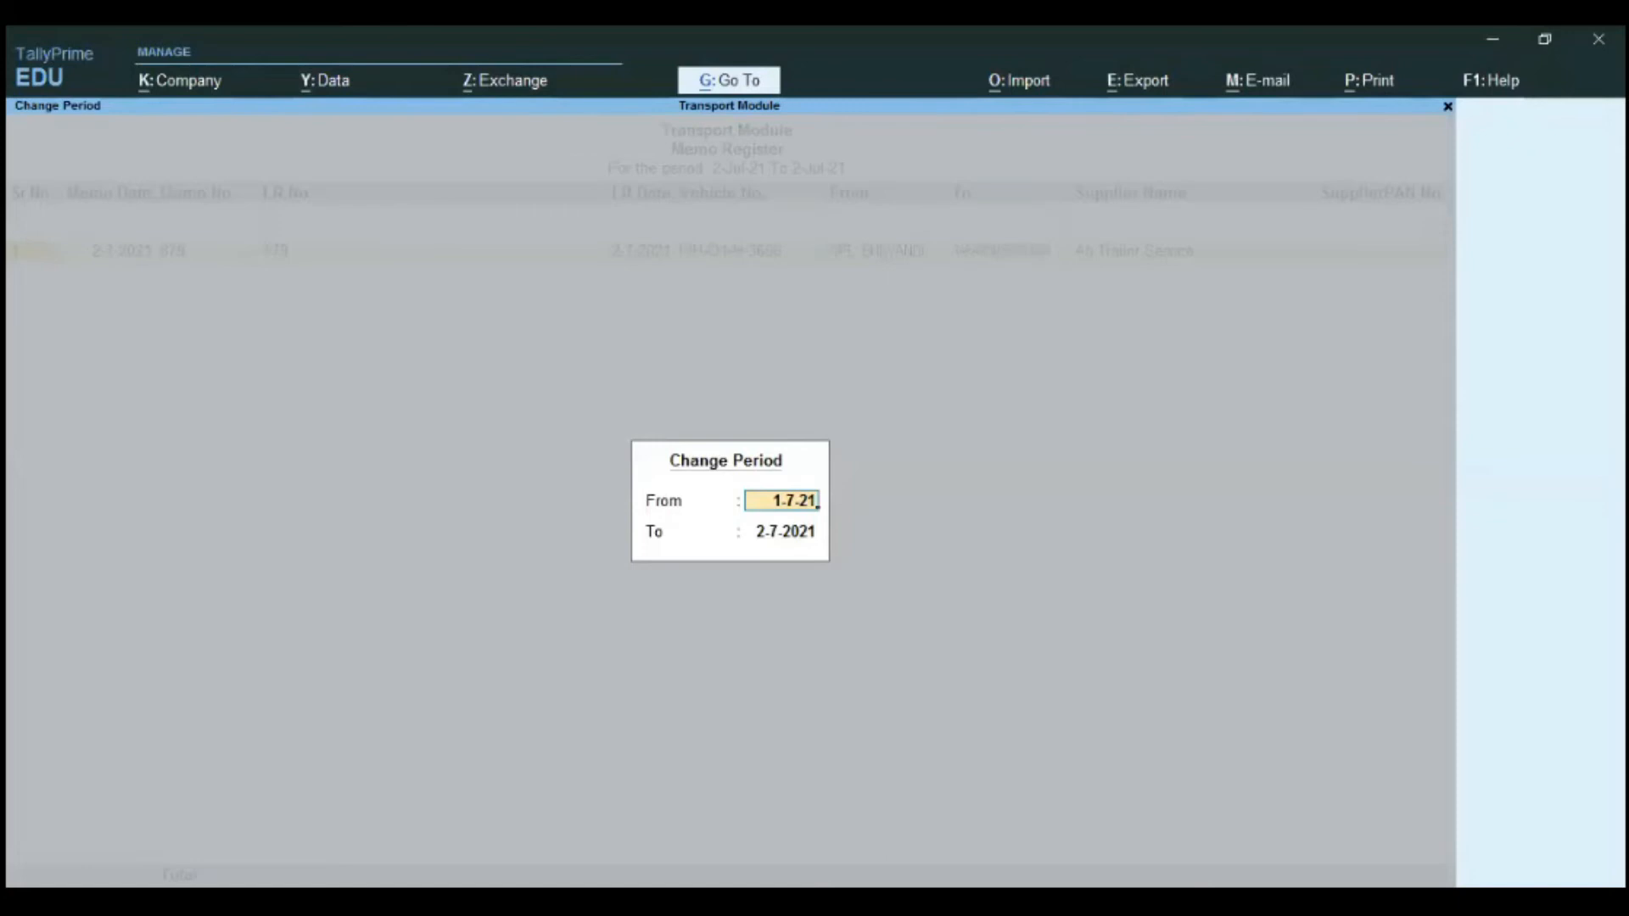
key("Return")
key("Return")
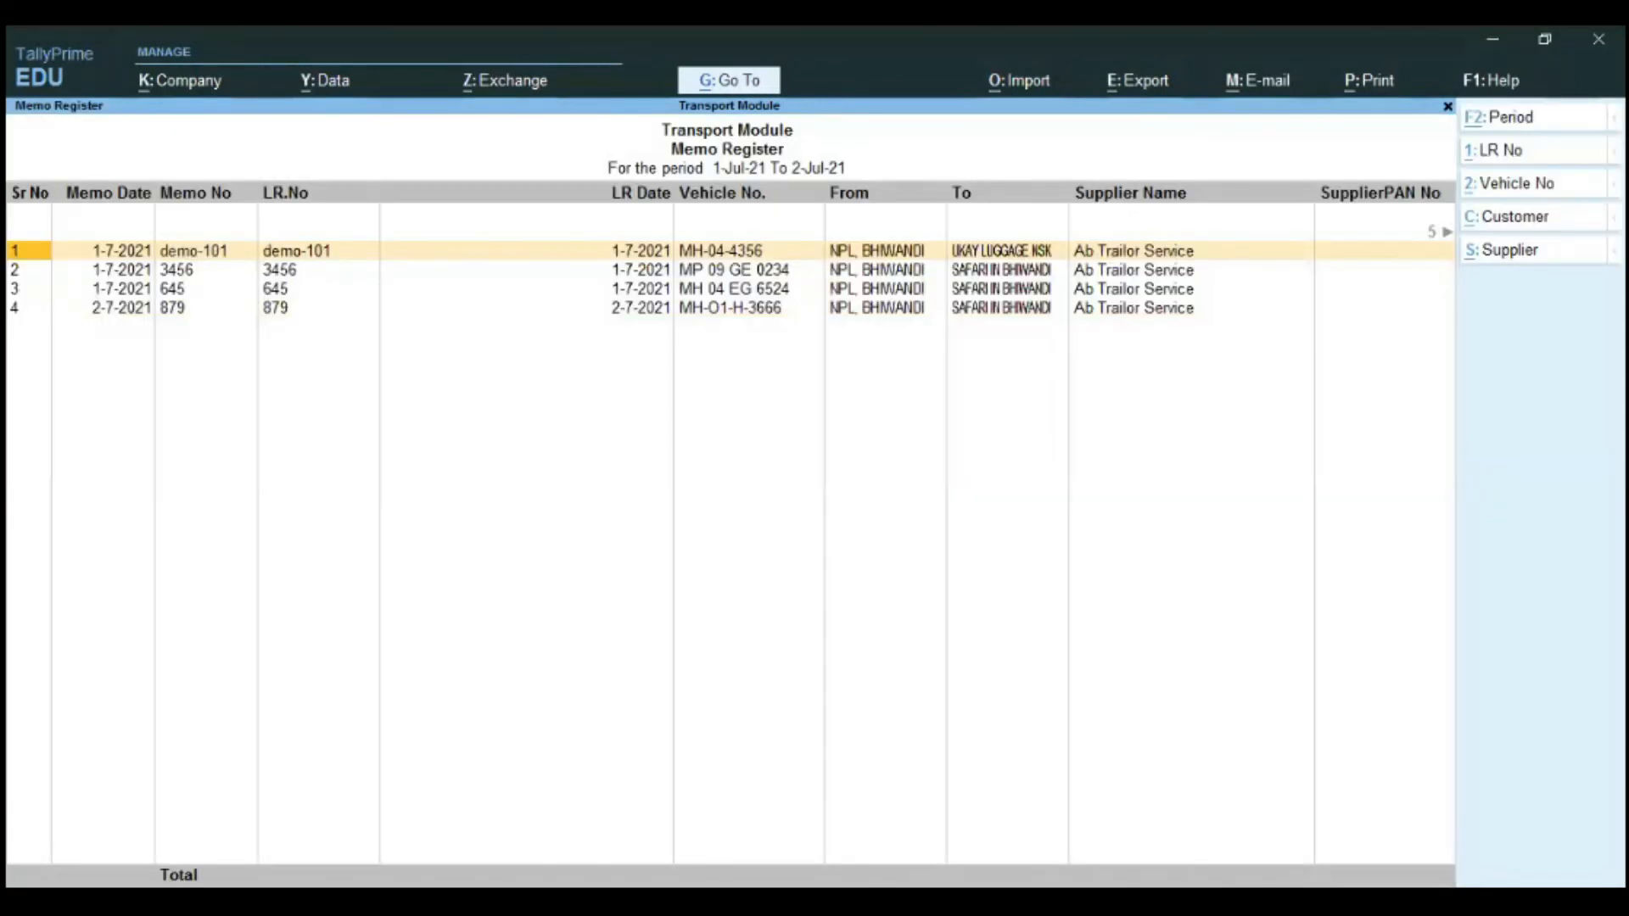
Examine the Memo Register's columns from supplier and customer through bill number, bill date and billed amount, then close the report.
key("Right")
key("Right")
key("Right")
key("Right")
key("Right")
key("Right")
key("Right")
key("Right")
key("Right")
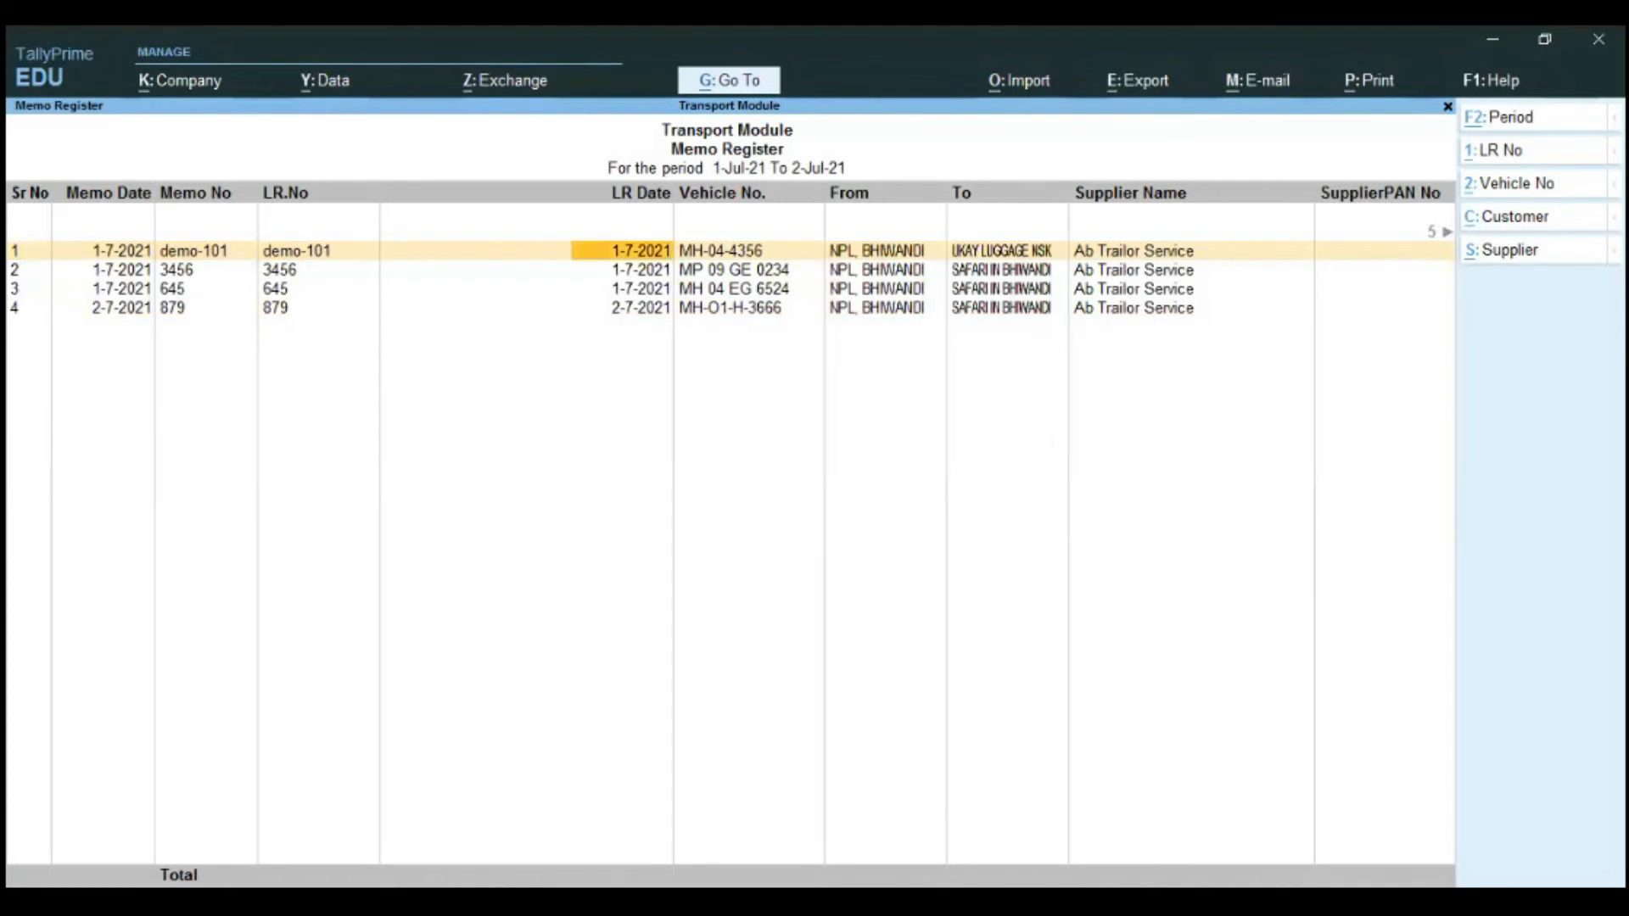
key("Right")
key("Right")
key("Right")
key("Right")
key("Right")
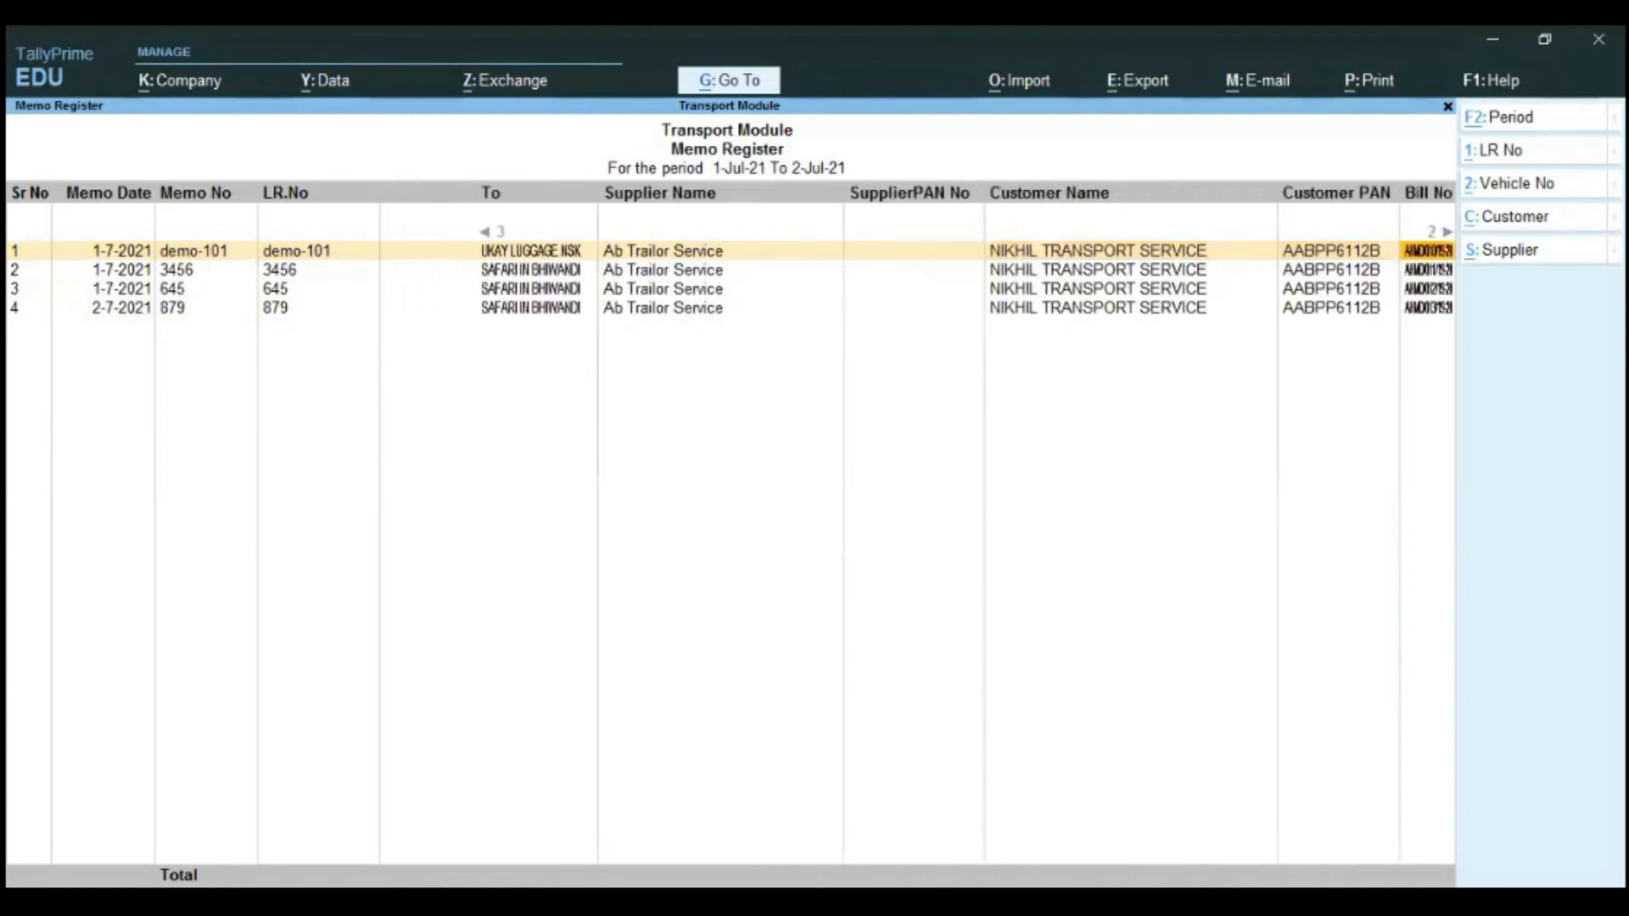
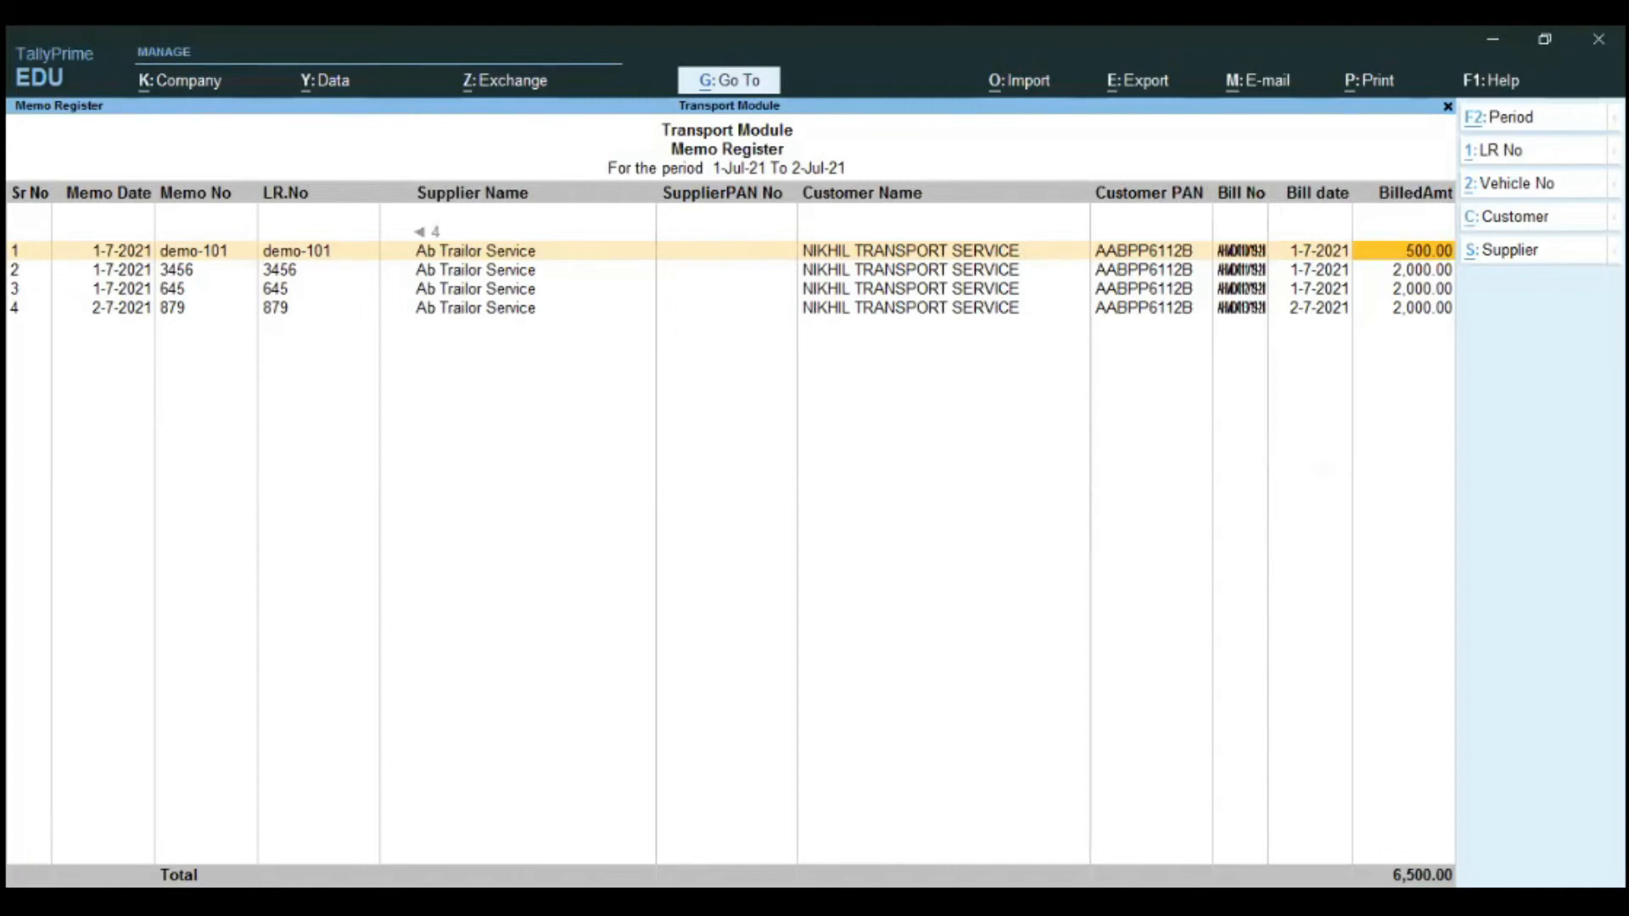
key("Escape")
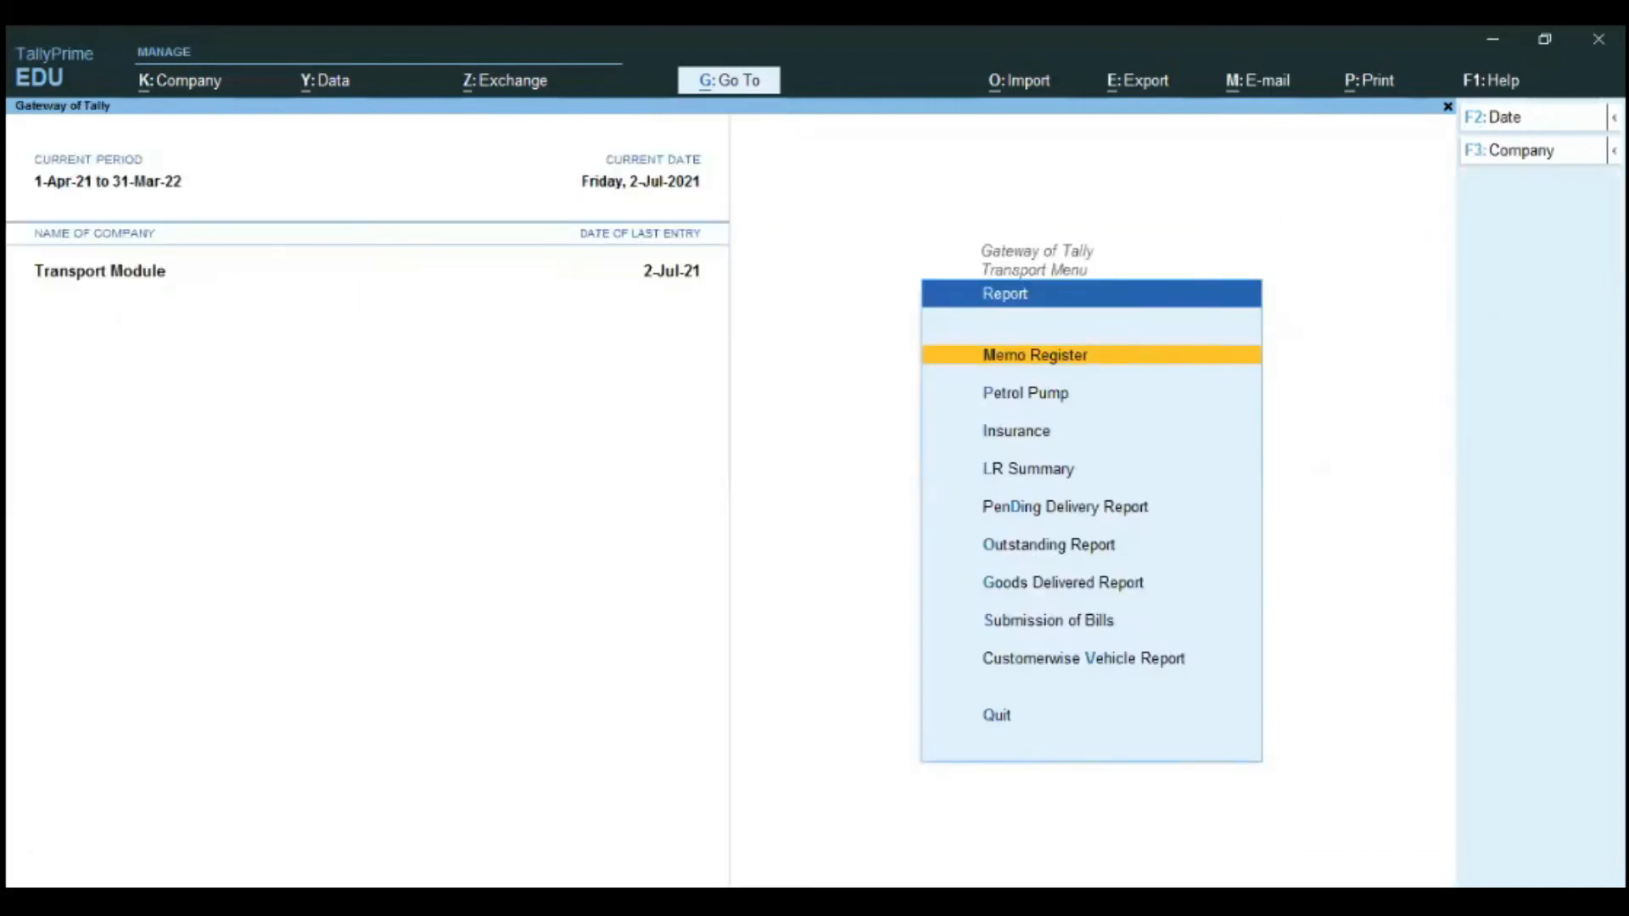
Open the Petrol Pump report and set its period to run from 1-7-21 to 2-7-2021.
key("Down")
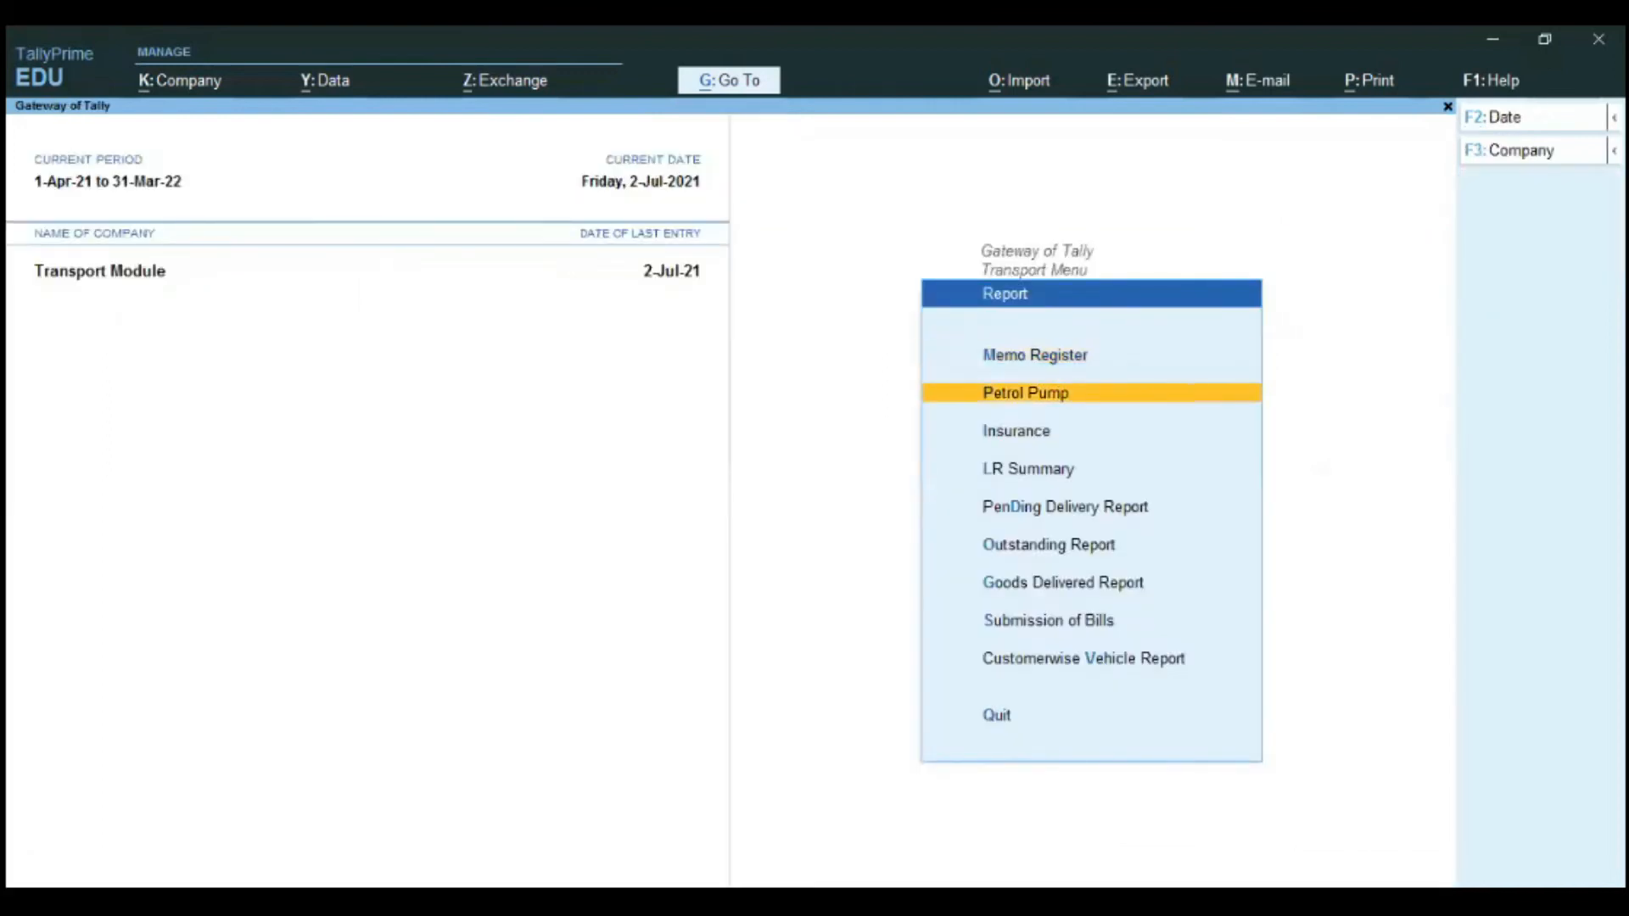
key("Return")
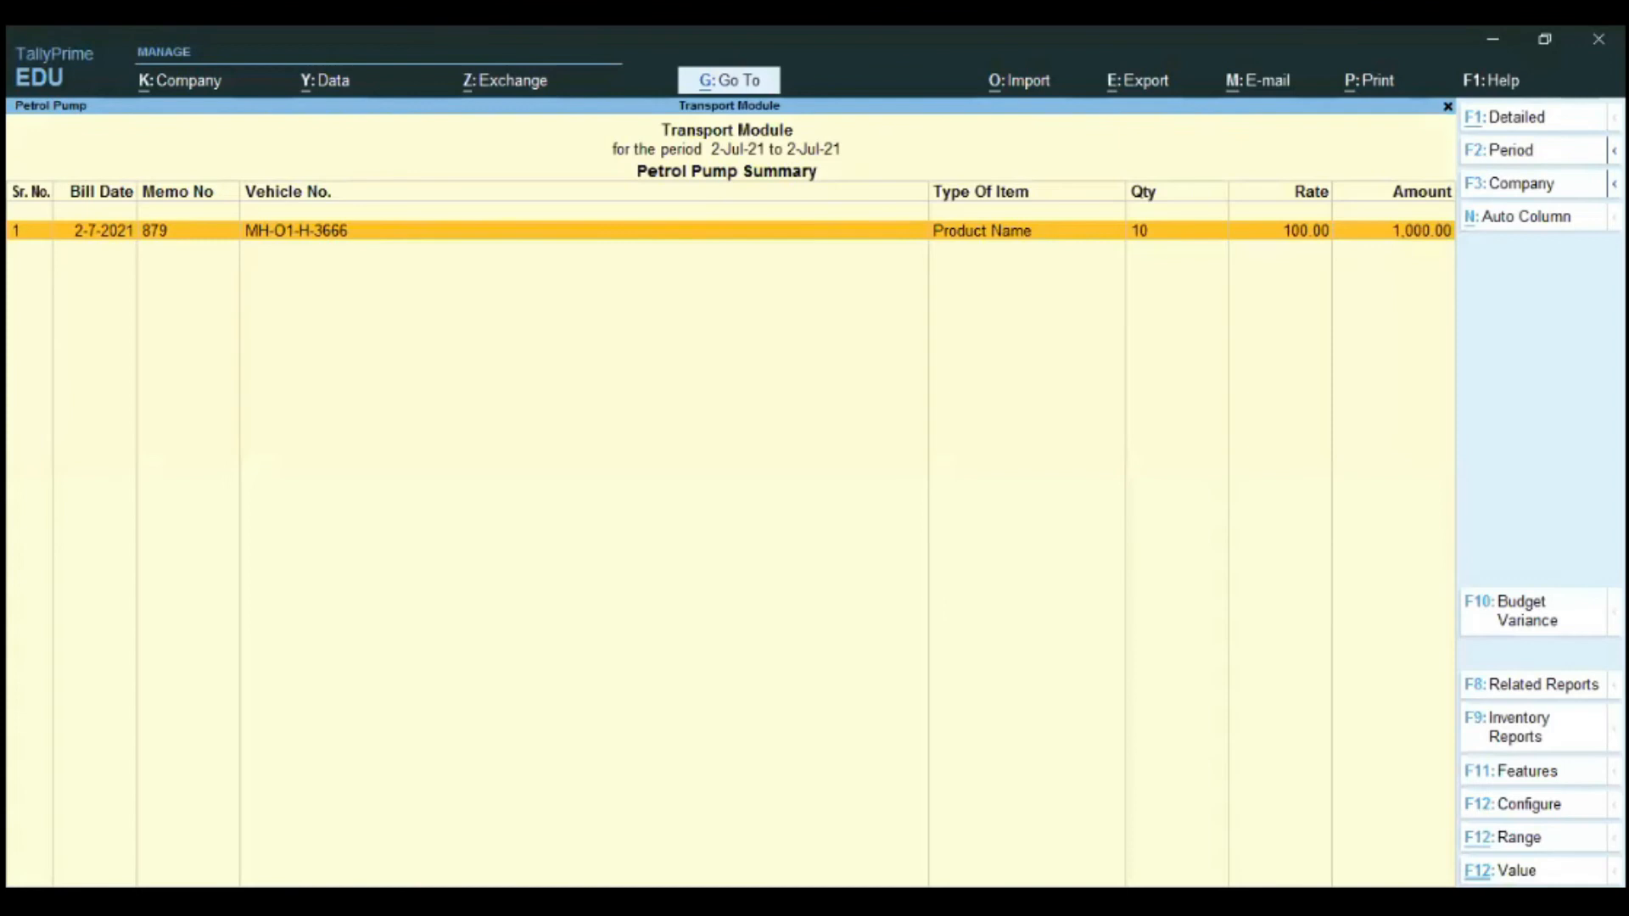
key("F2")
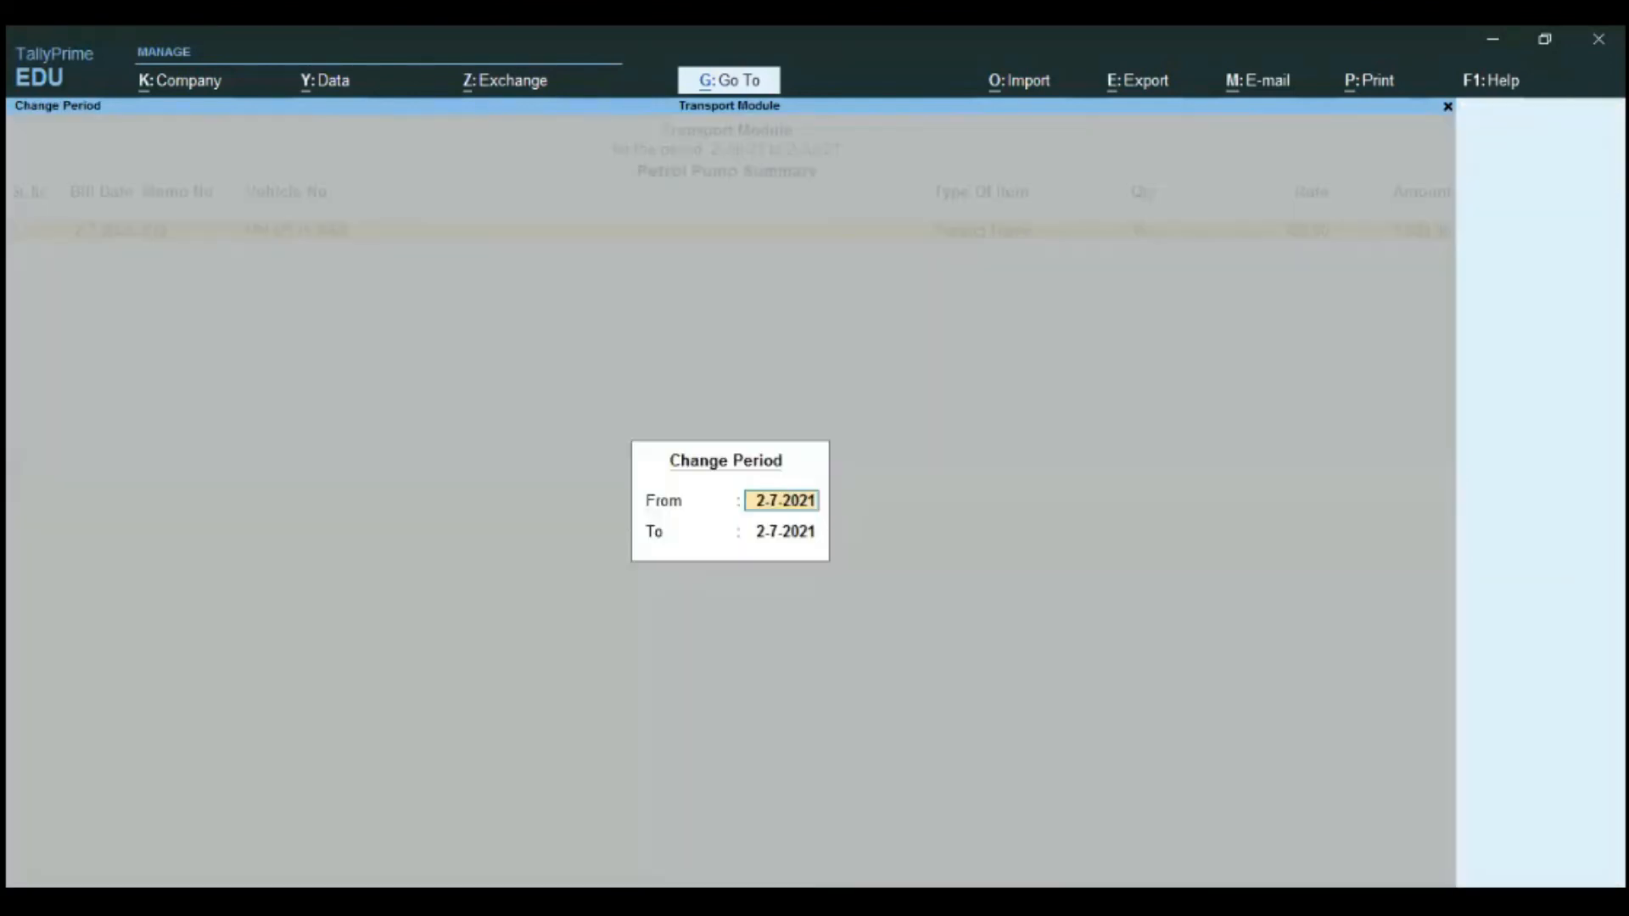
type("1-7-21")
key("Return")
key("Return")
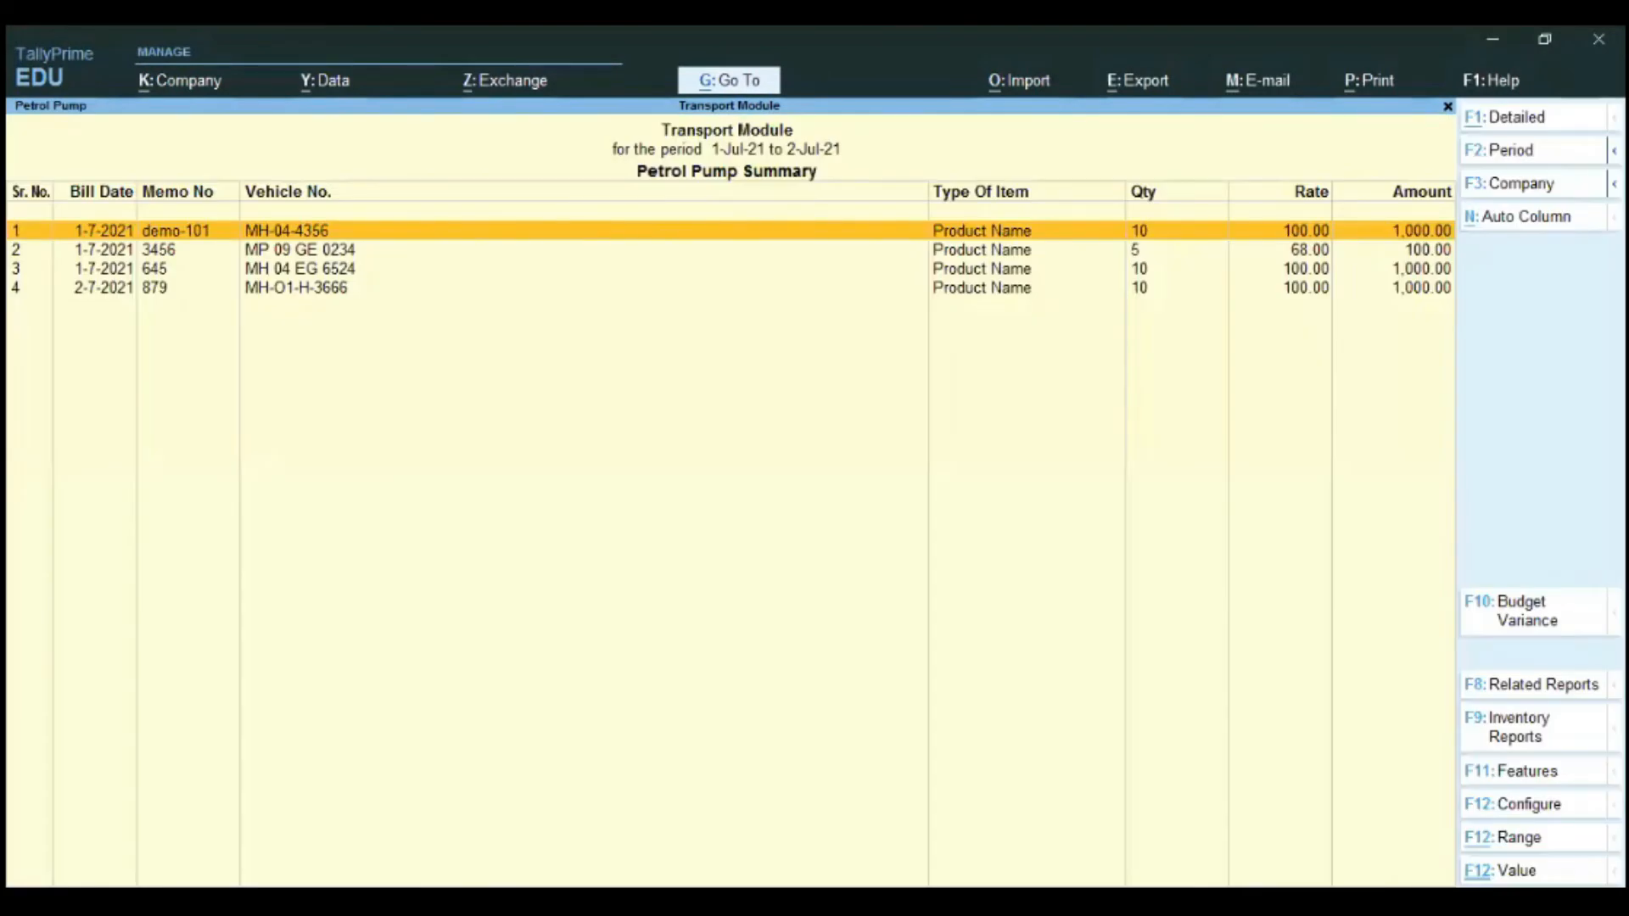
Close the Petrol Pump report, view the Insurance Expiry Report and close it too.
key("Escape")
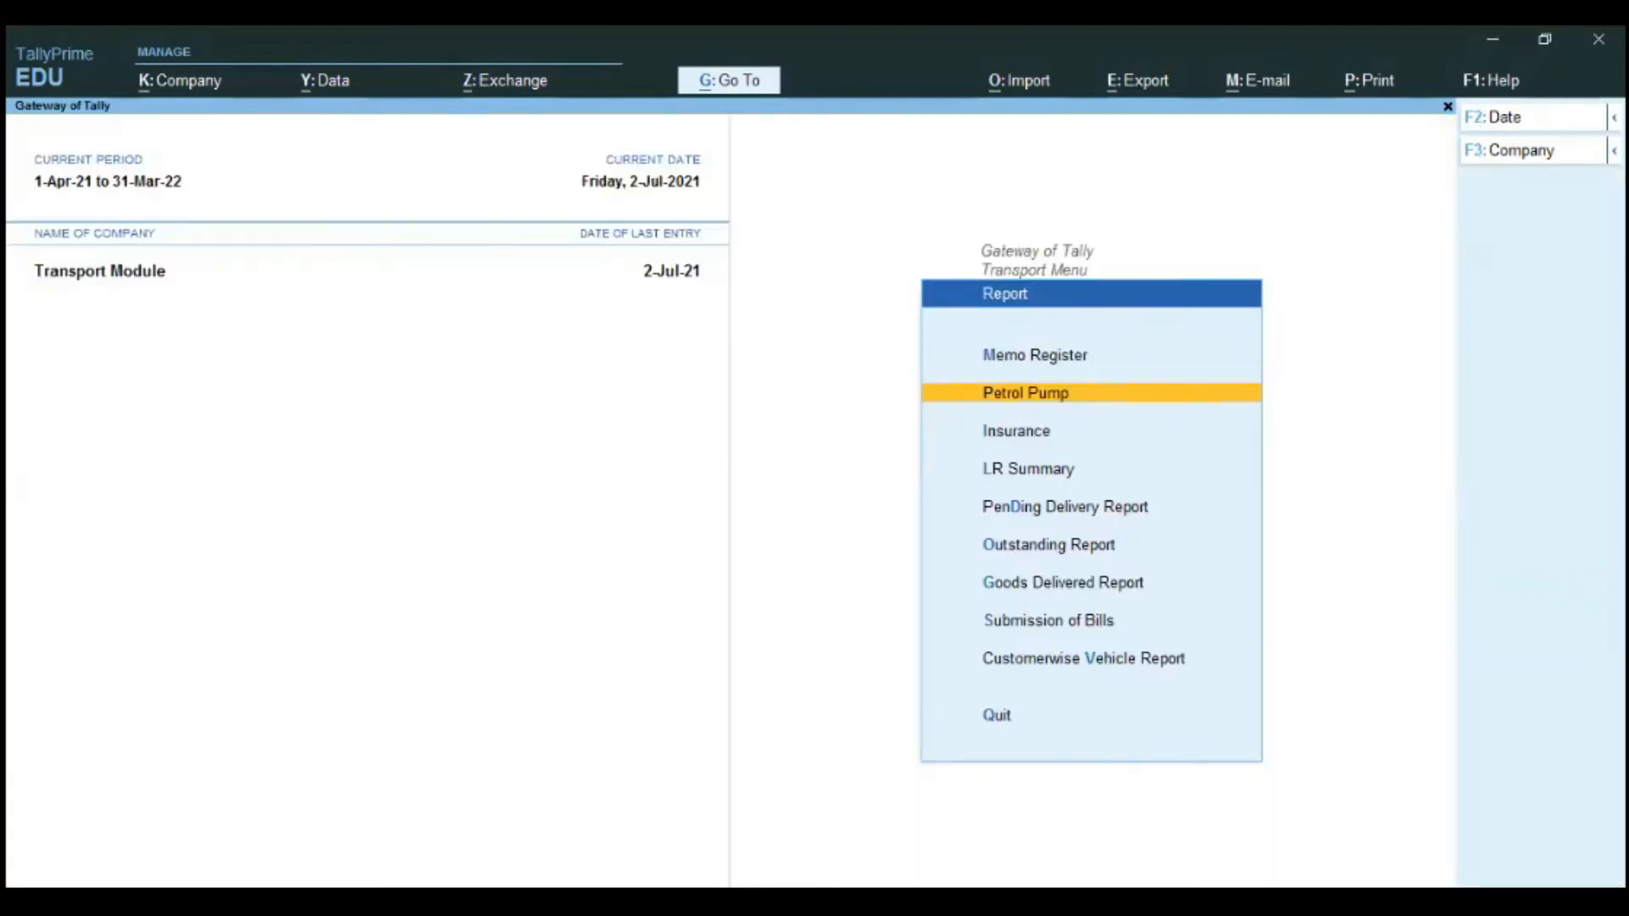
key("Down")
key("Return")
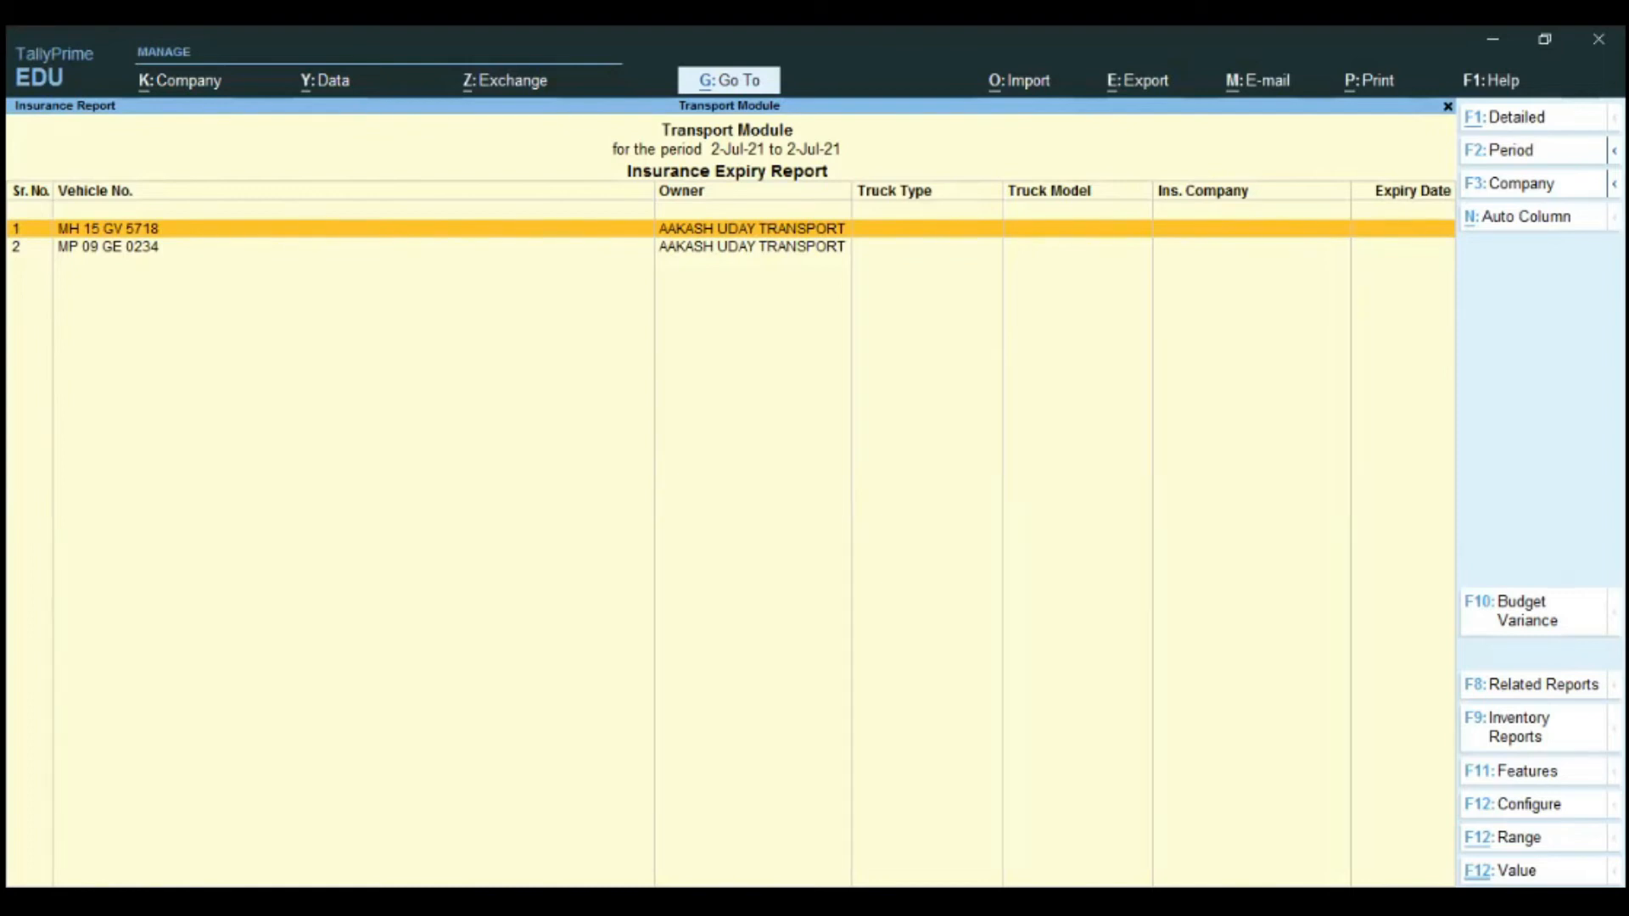
key("Escape")
Open the LR Summary Report, set its period to run from 1-7-21 to 2-7-2021, and close it after viewing.
key("Down")
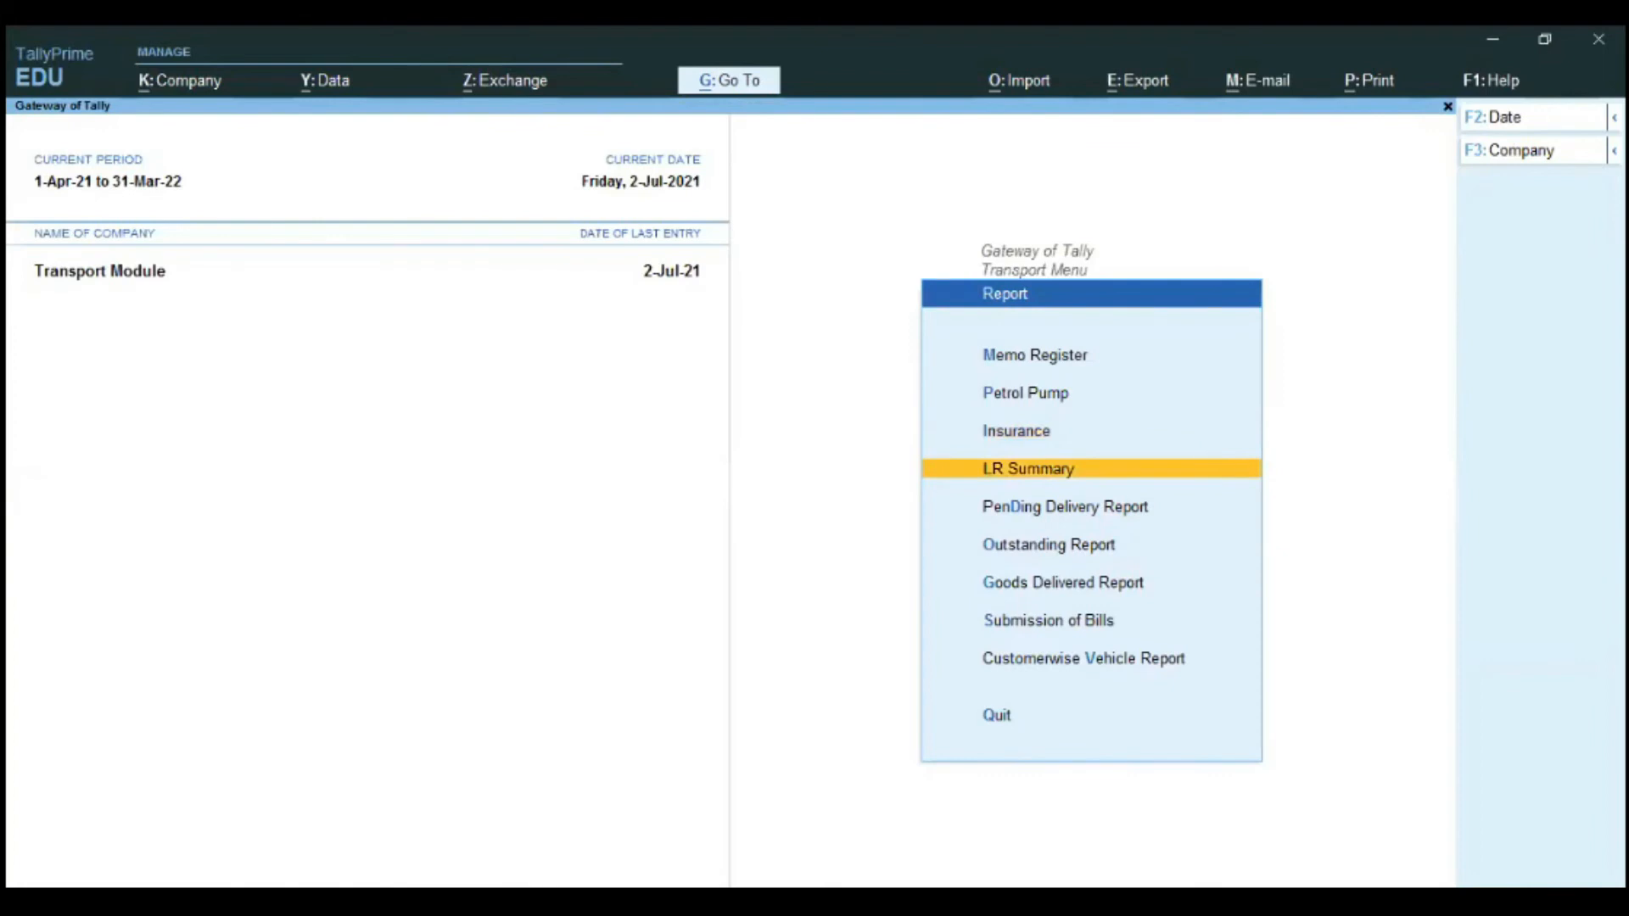
key("Return")
key("F2")
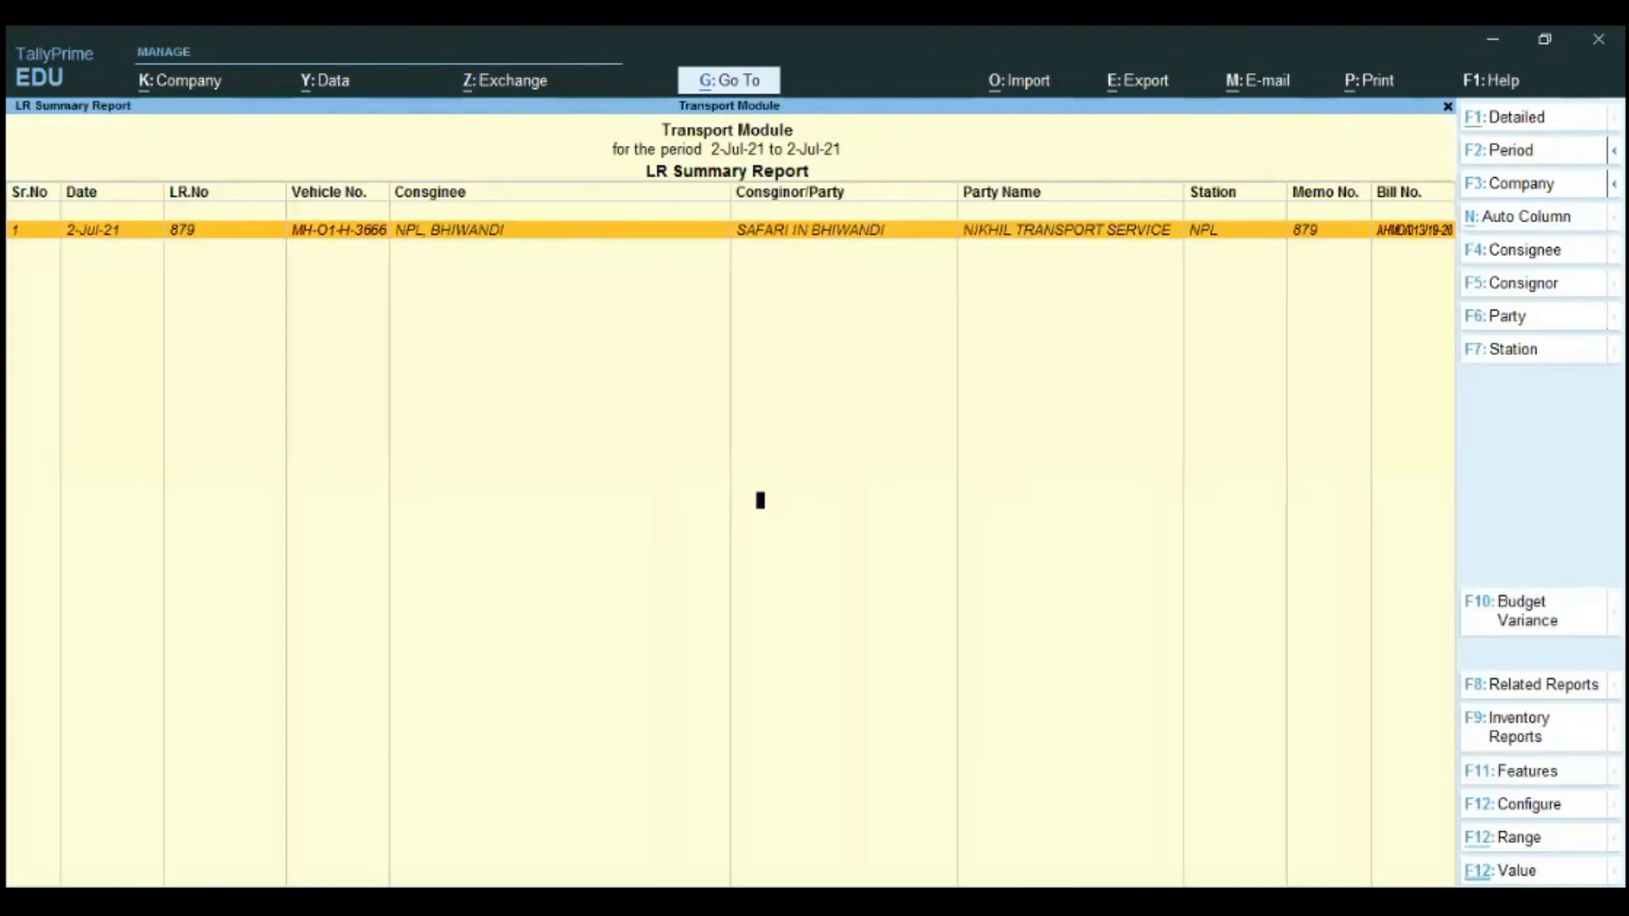
type("1-7-")
type("2021")
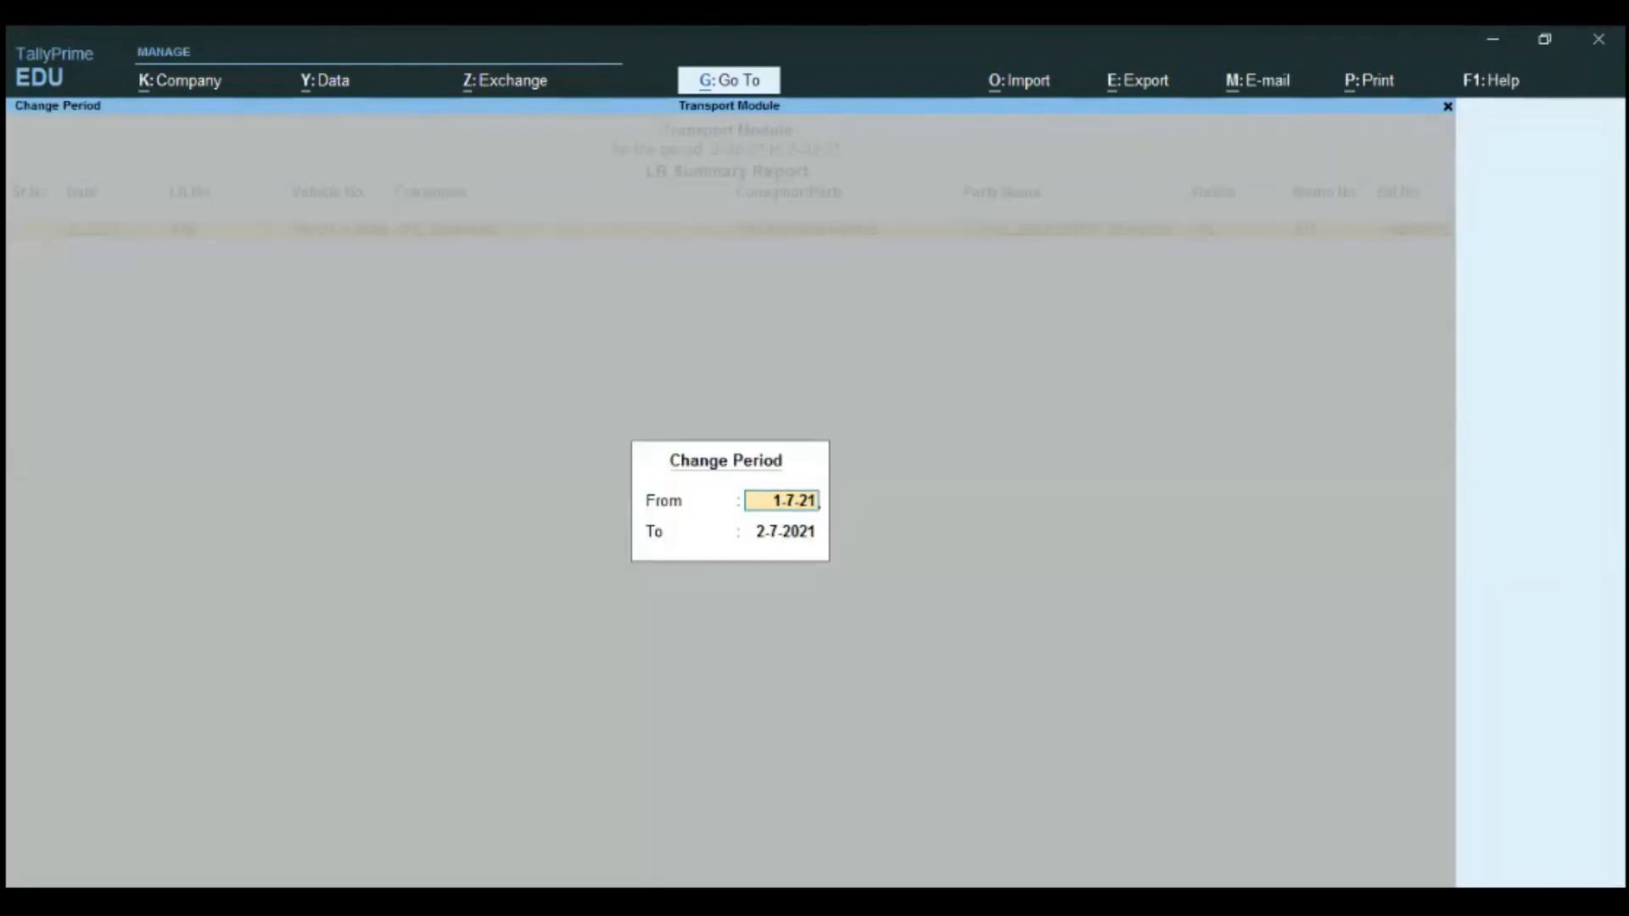
key("Return")
key("Return")
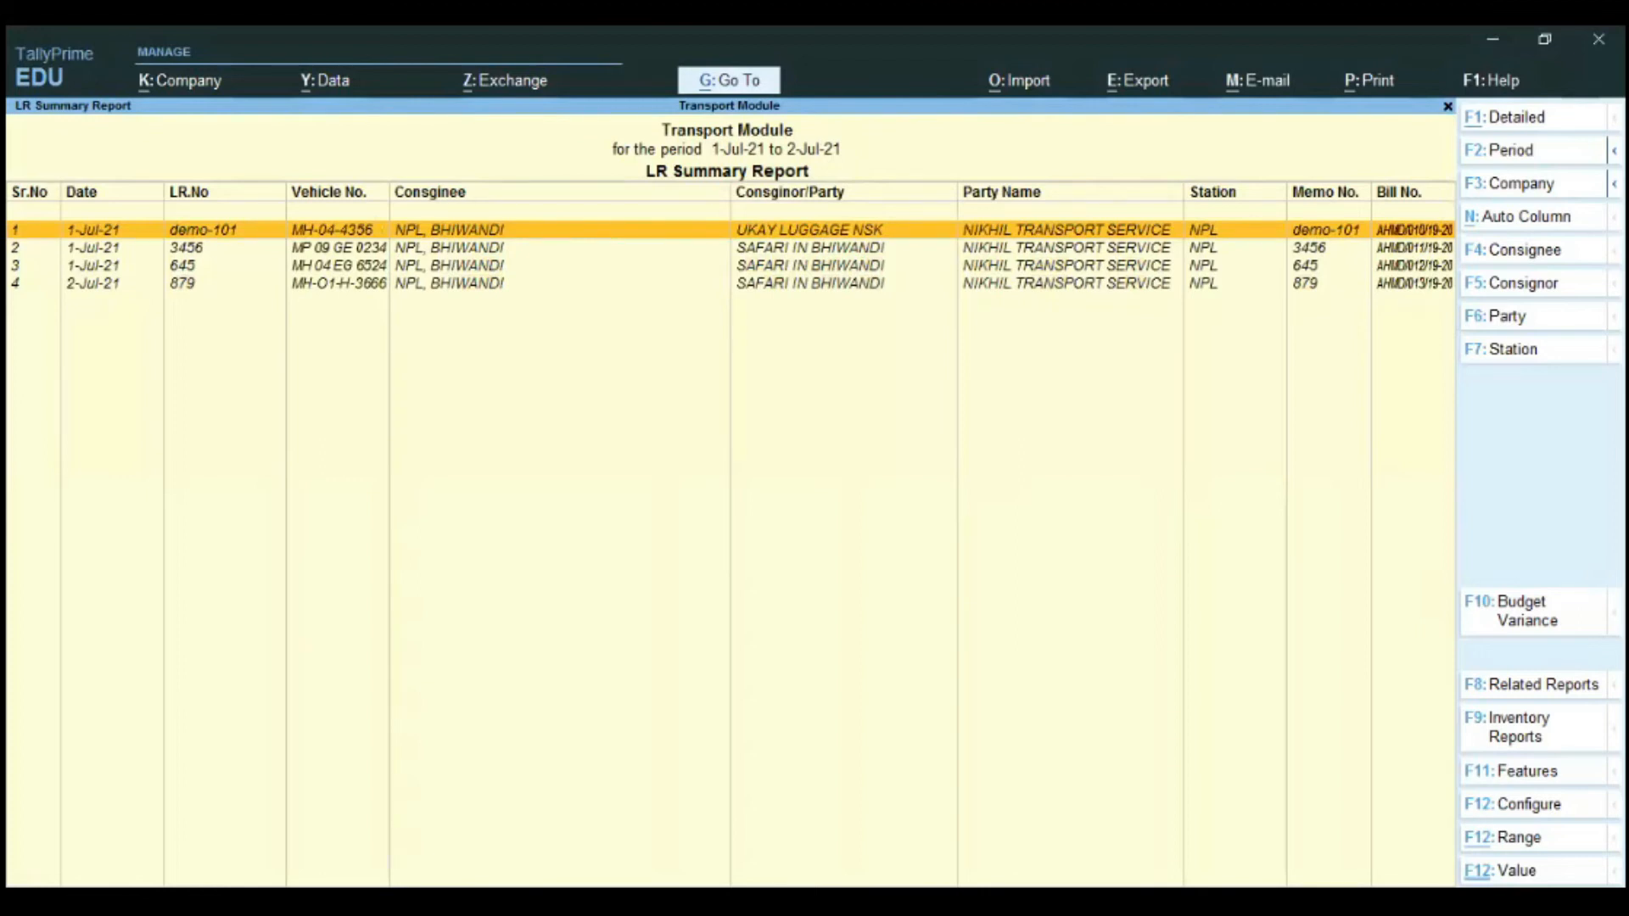
key("Escape")
Open the Pending Delivery Report, examine its columns through to the supplier contact number, and close the report.
key("Down")
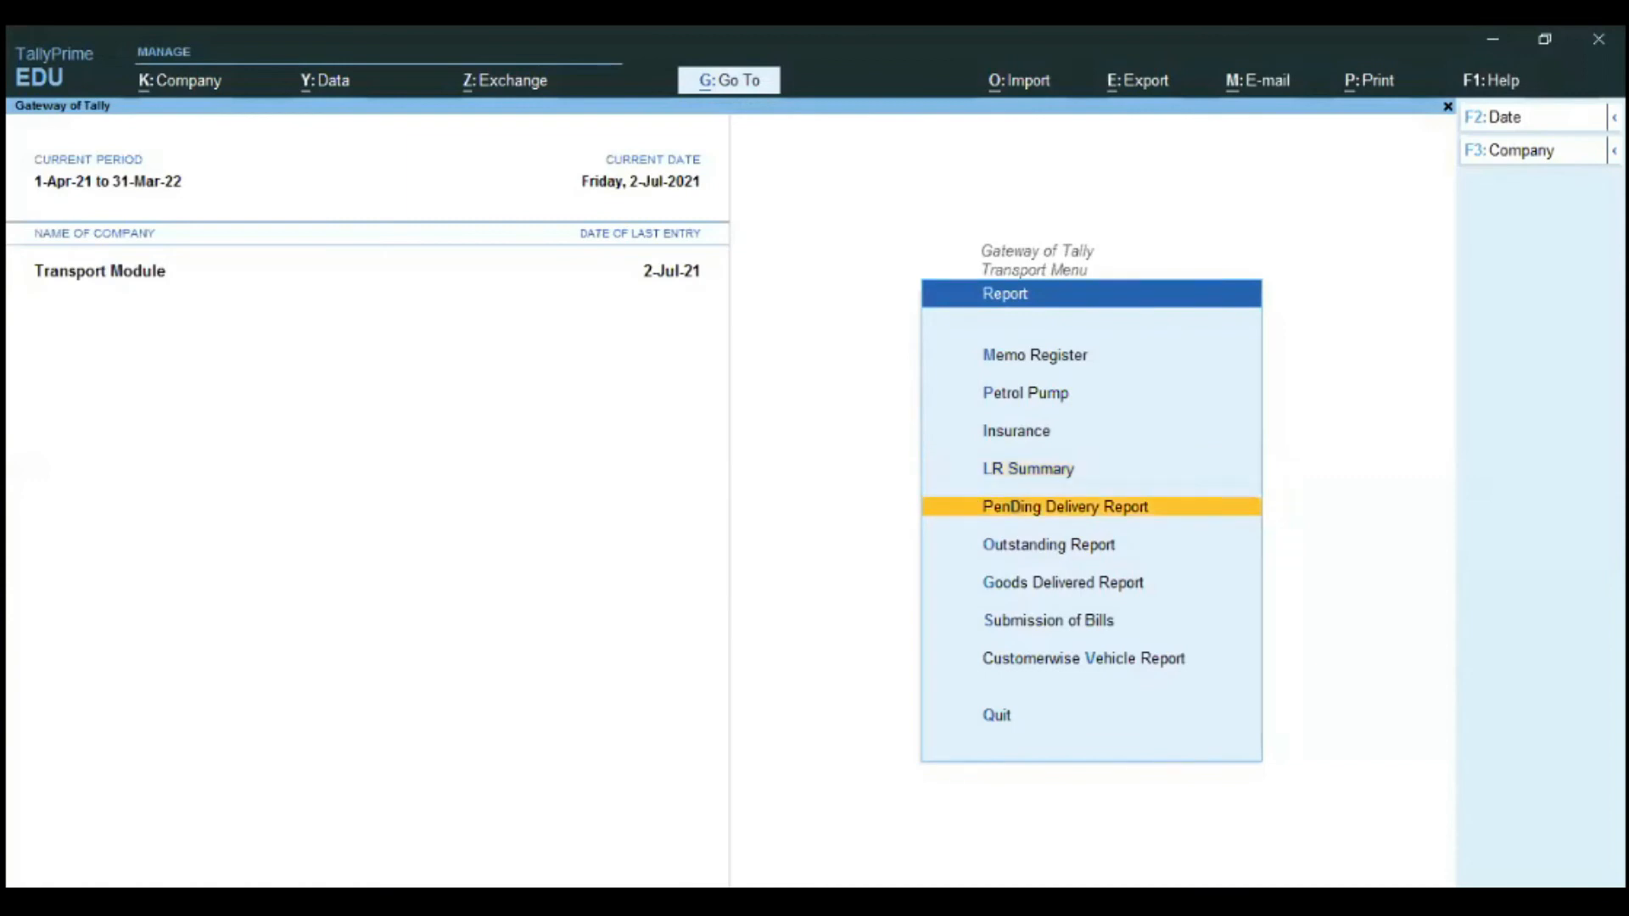
key("Return")
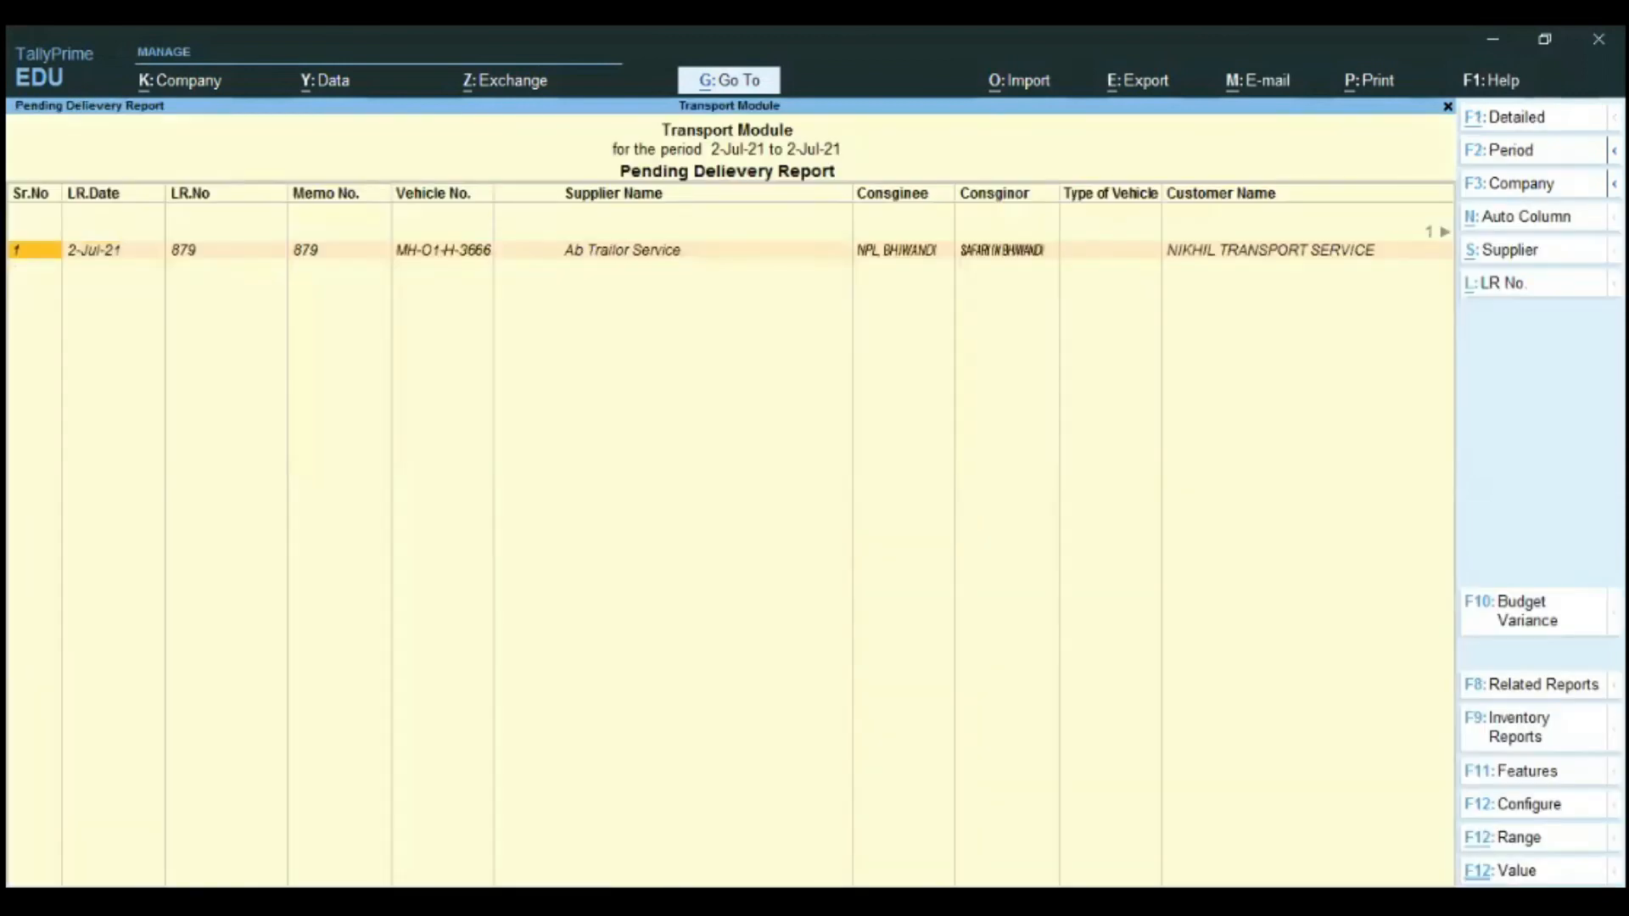
key("Right")
key("Right")
key("Right")
key("Right")
key("Right")
key("Right")
key("Right")
key("Right")
key("Right")
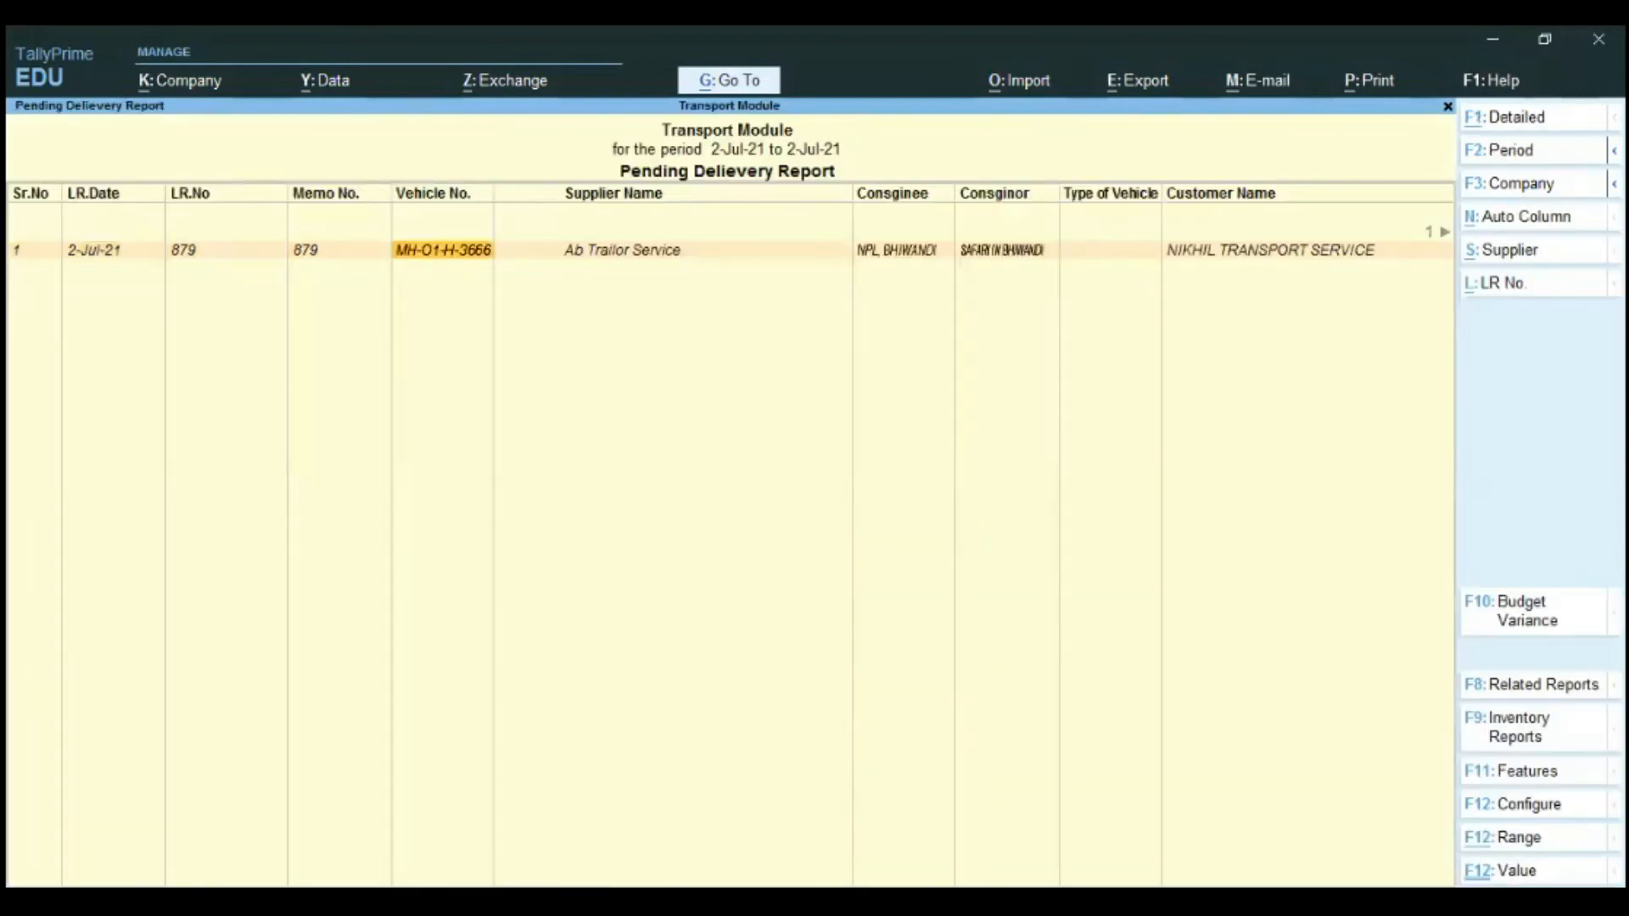
key("Right")
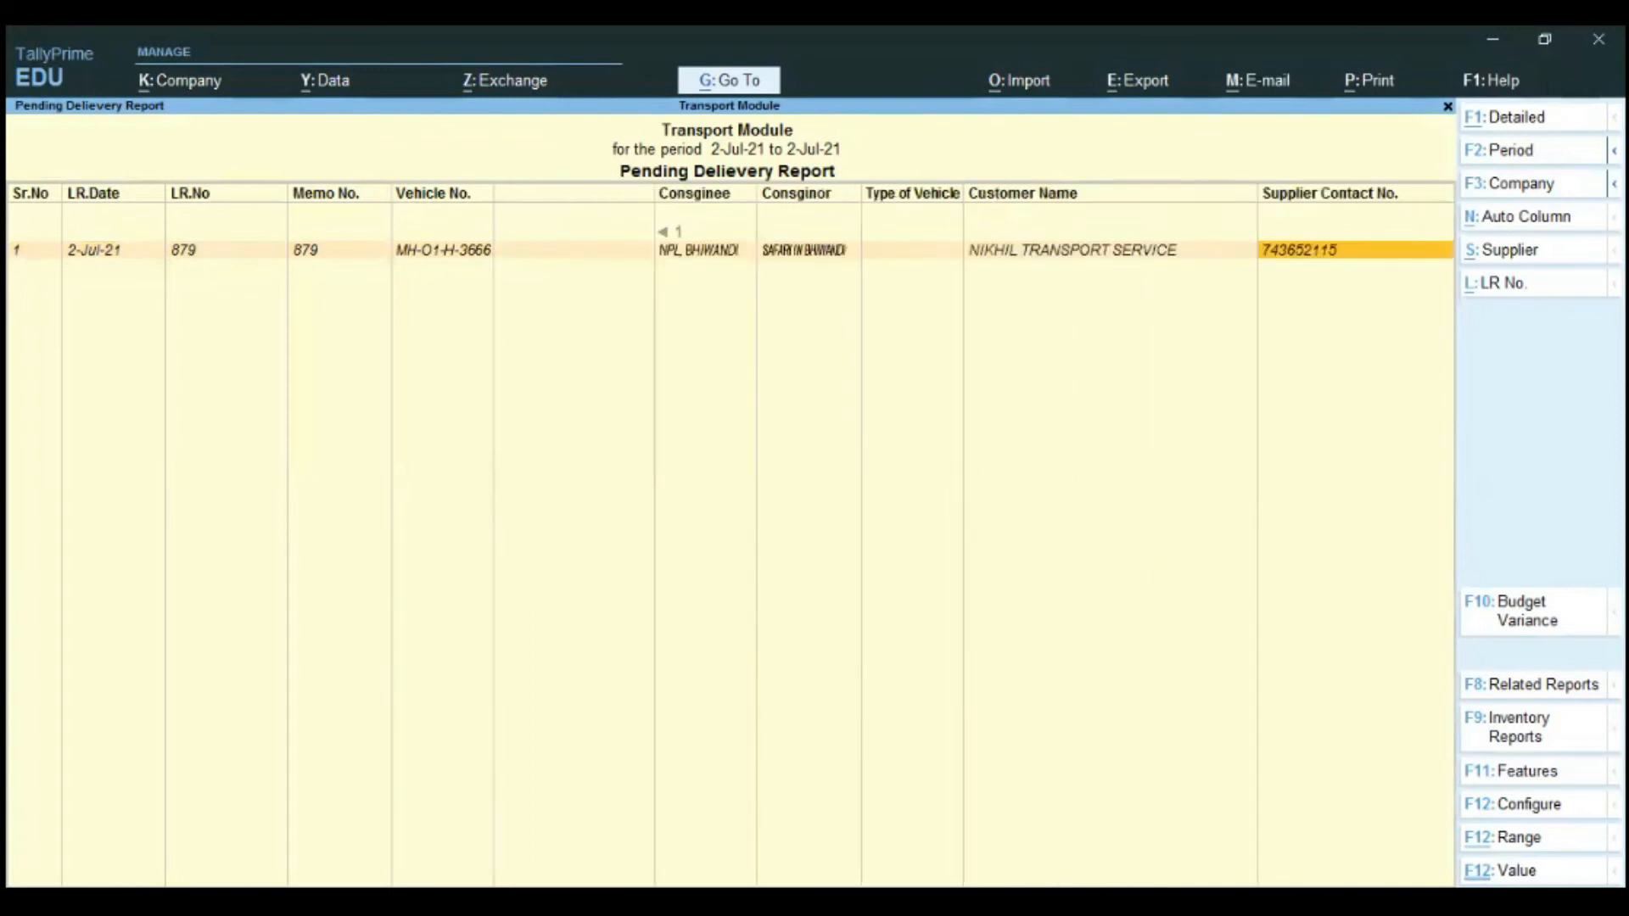
key("Escape")
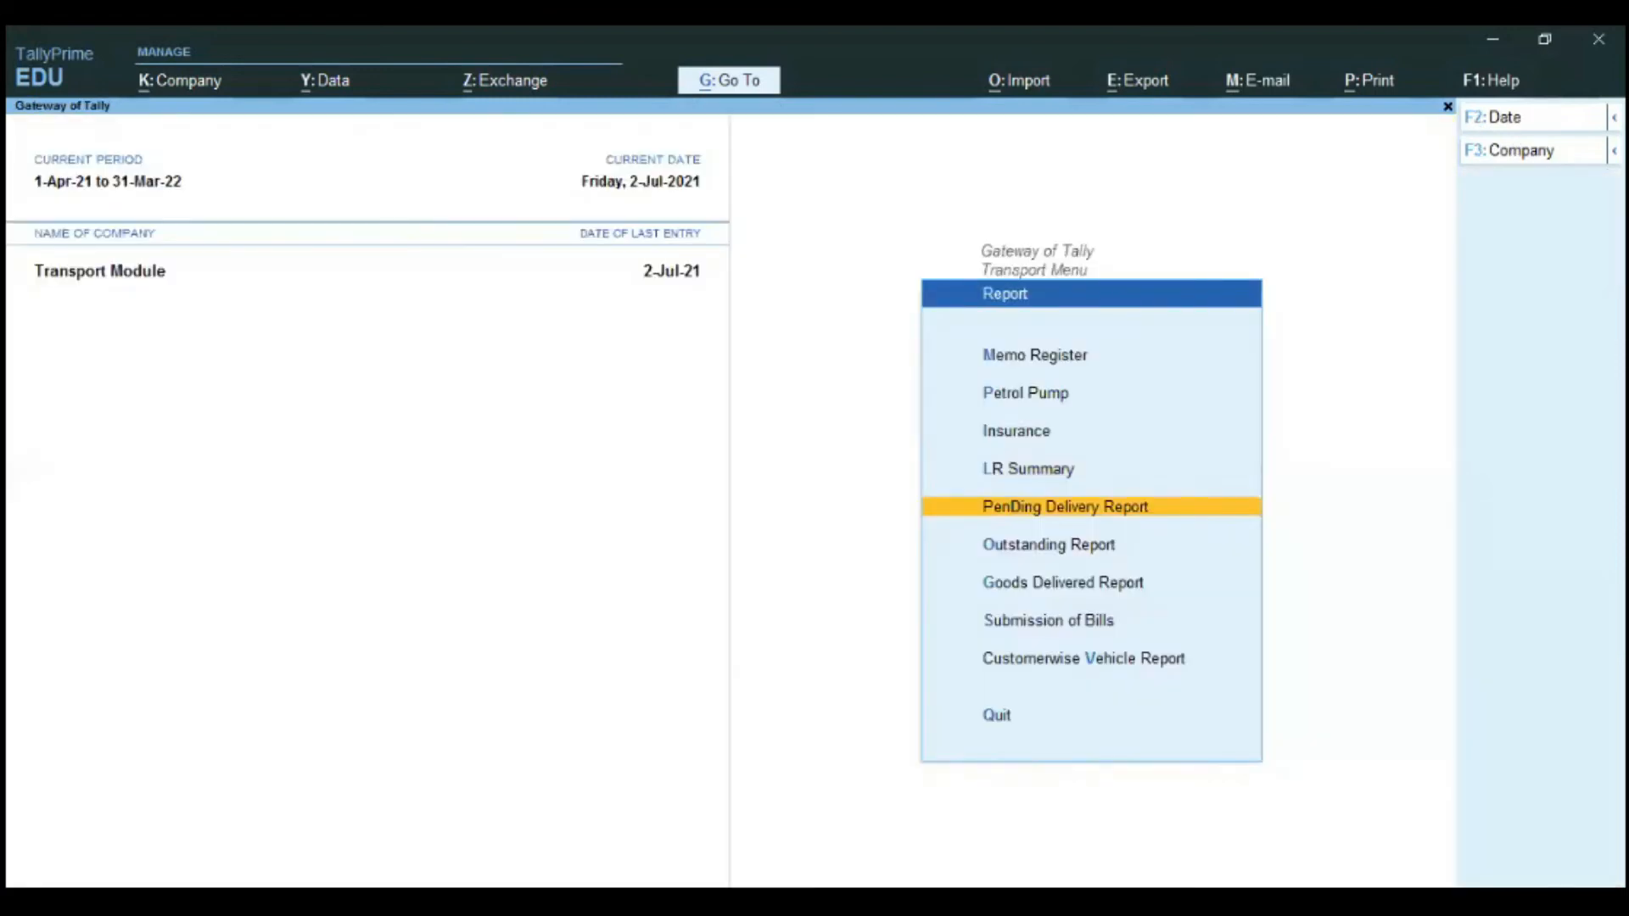
View the Bill Receivables listing of the Outstanding Report, and return to the list of reports.
key("Down")
key("Return")
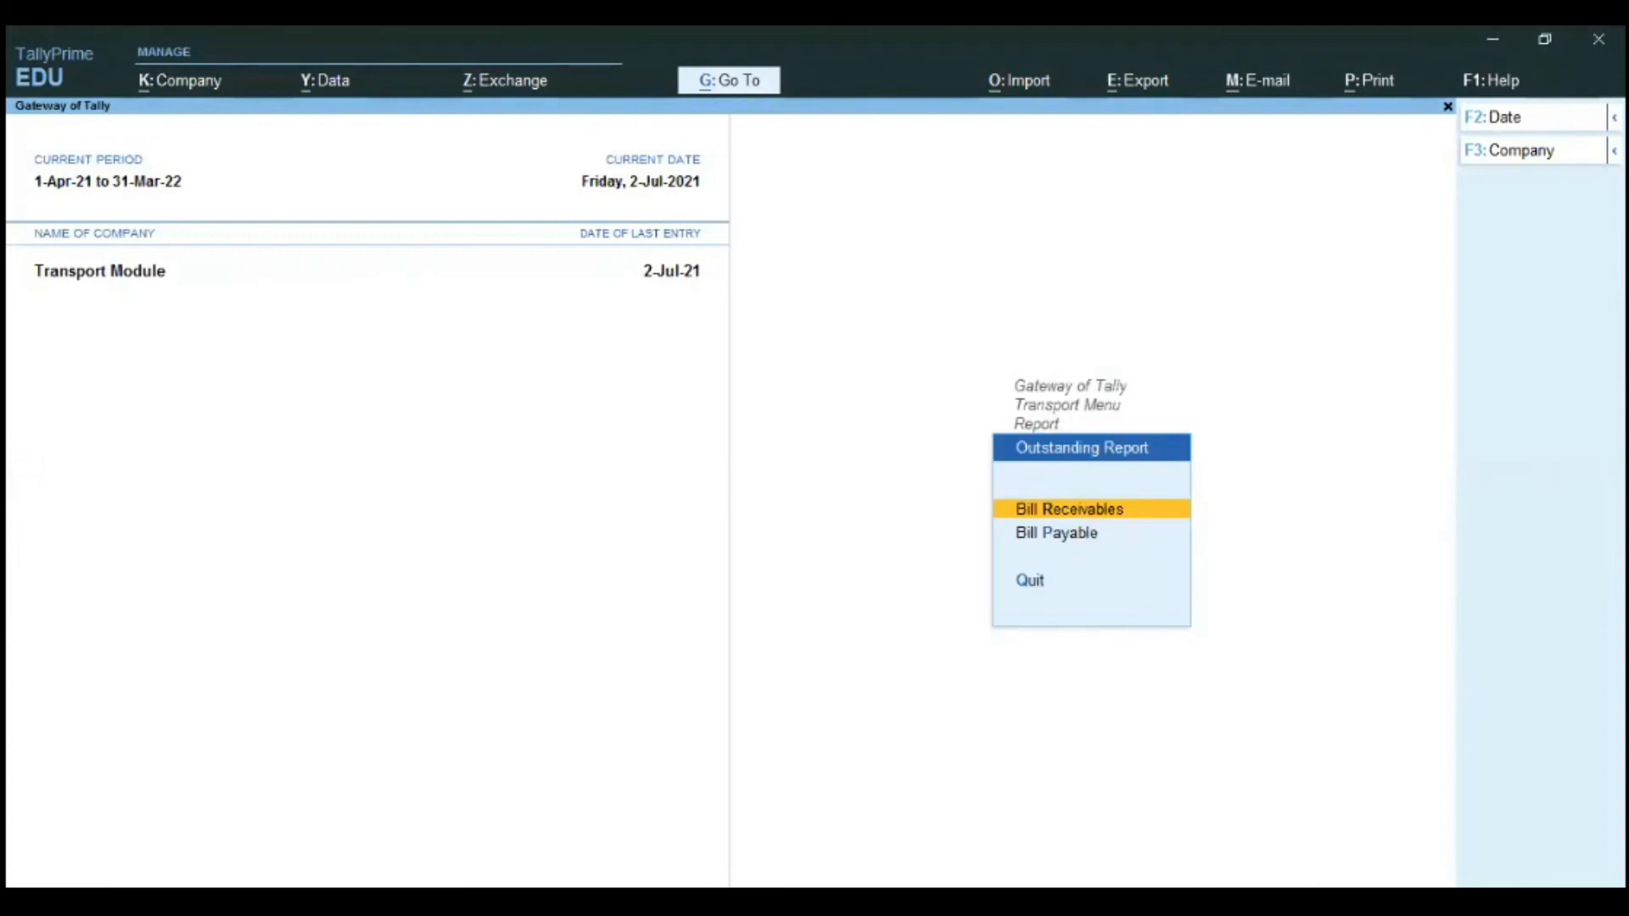
key("Return")
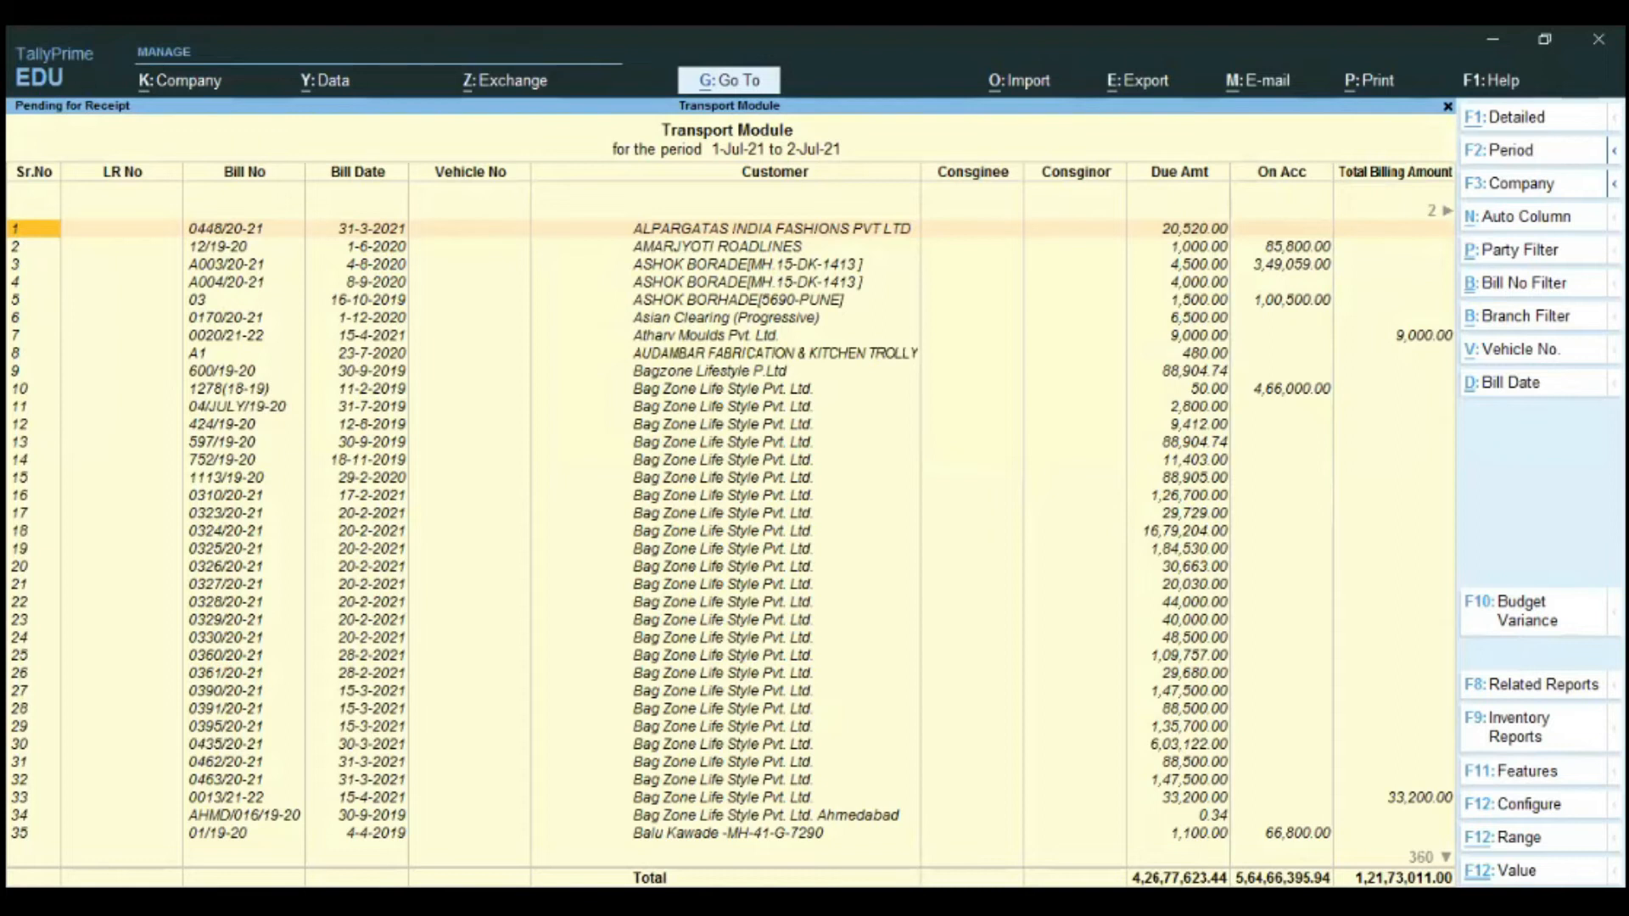
key("Escape")
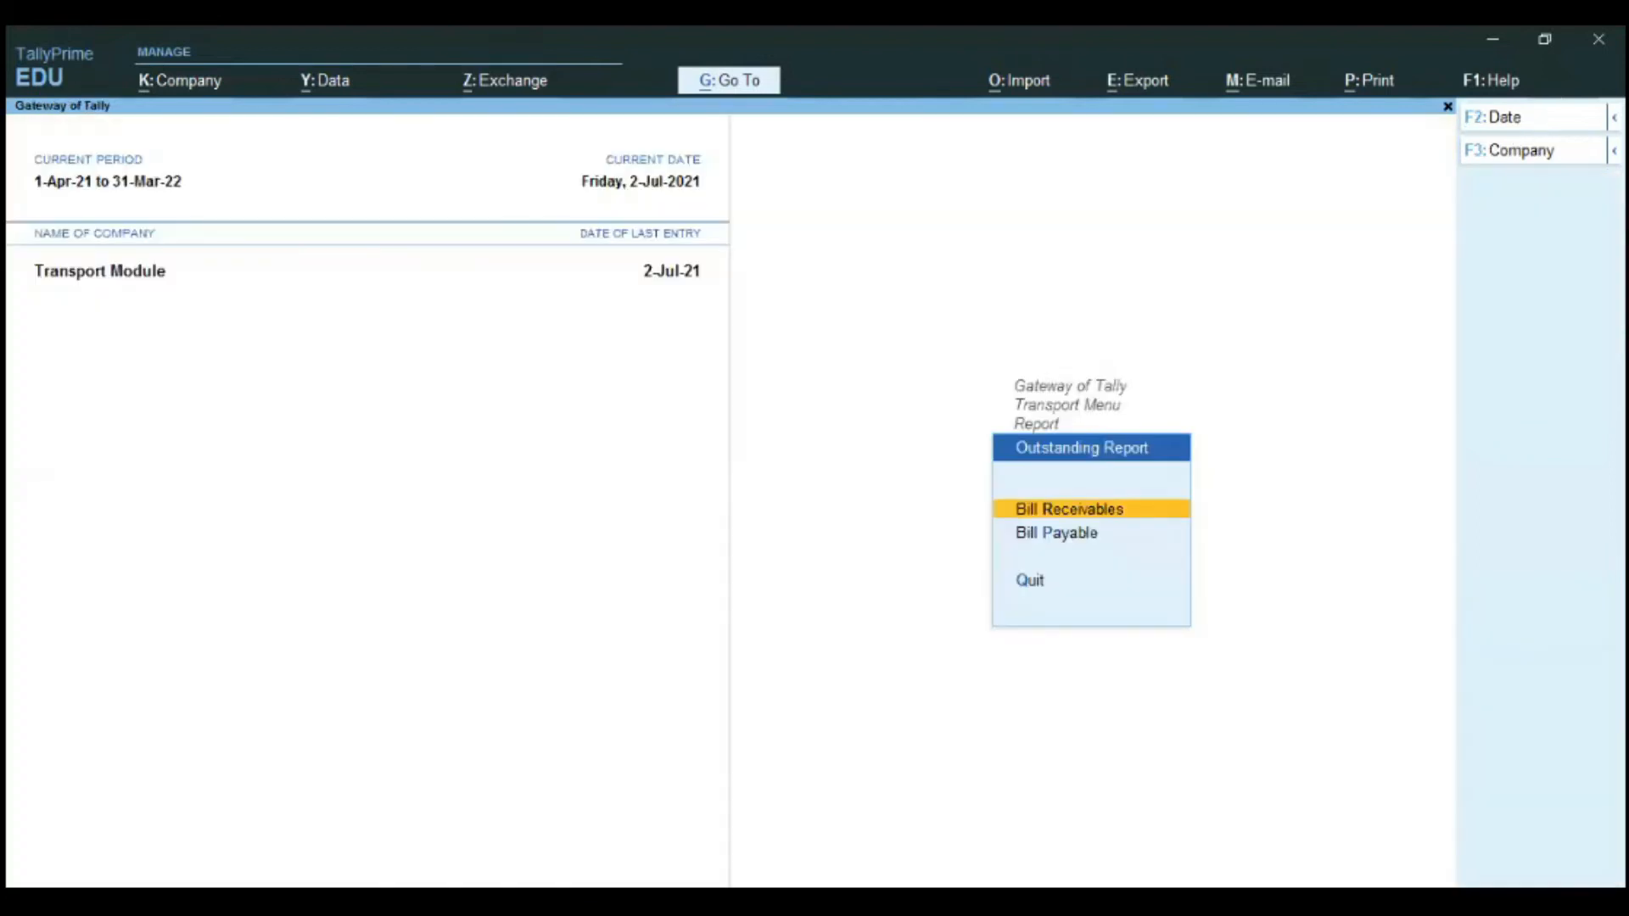
key("Escape")
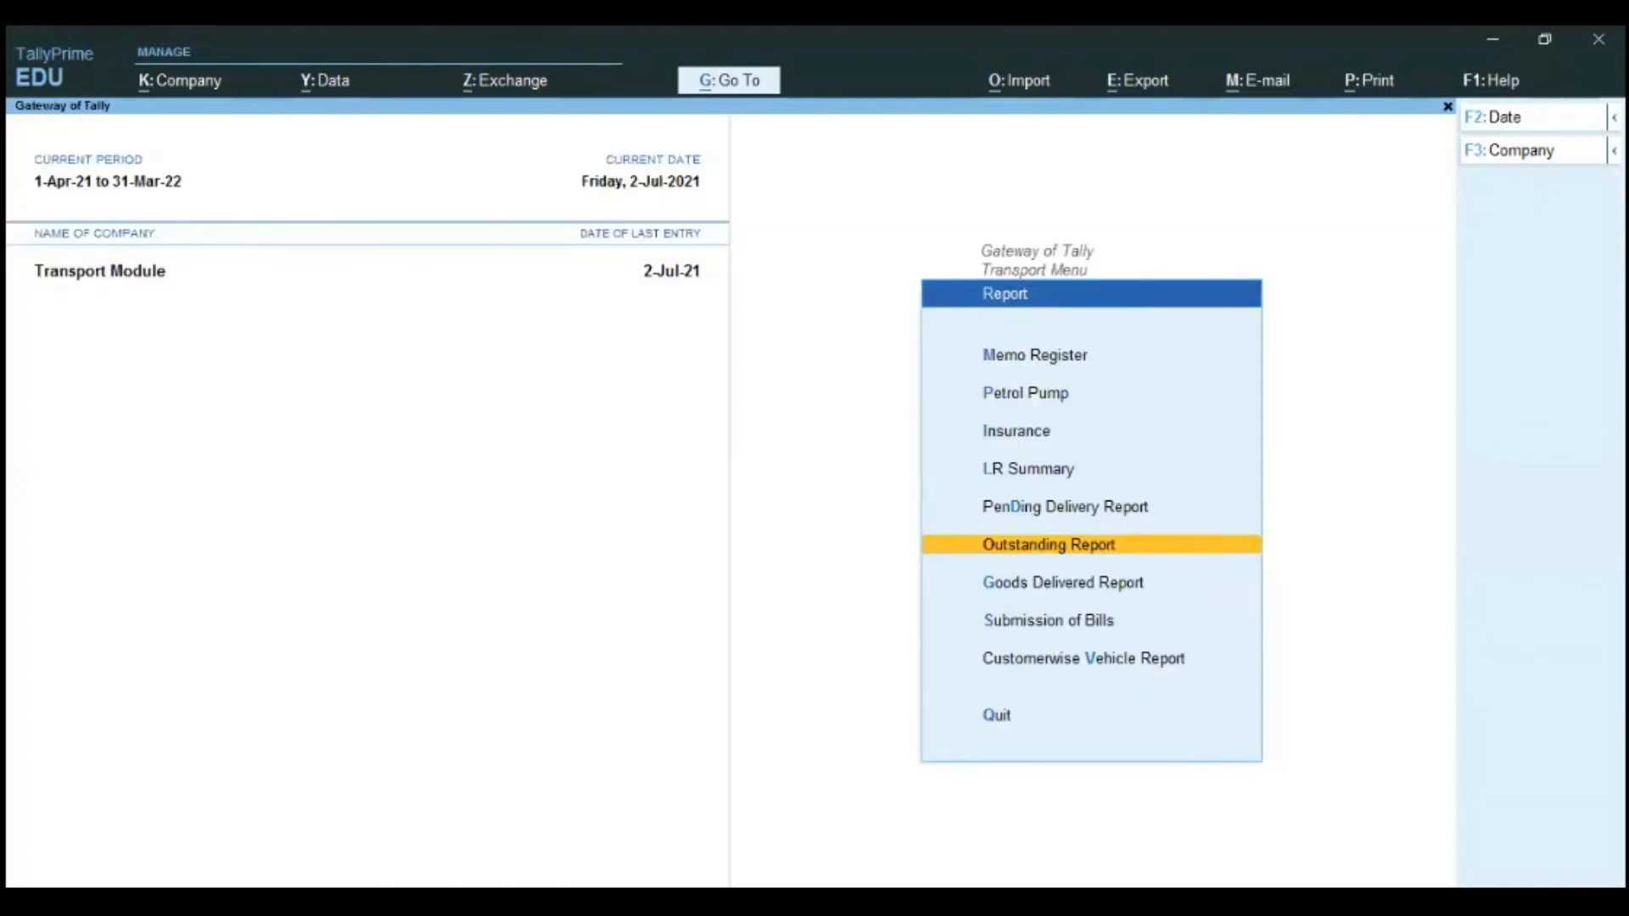
Open the Goods Delivered Report, accepting the From and To selections as they are.
key("Down")
key("Return")
key("Return")
key("Return")
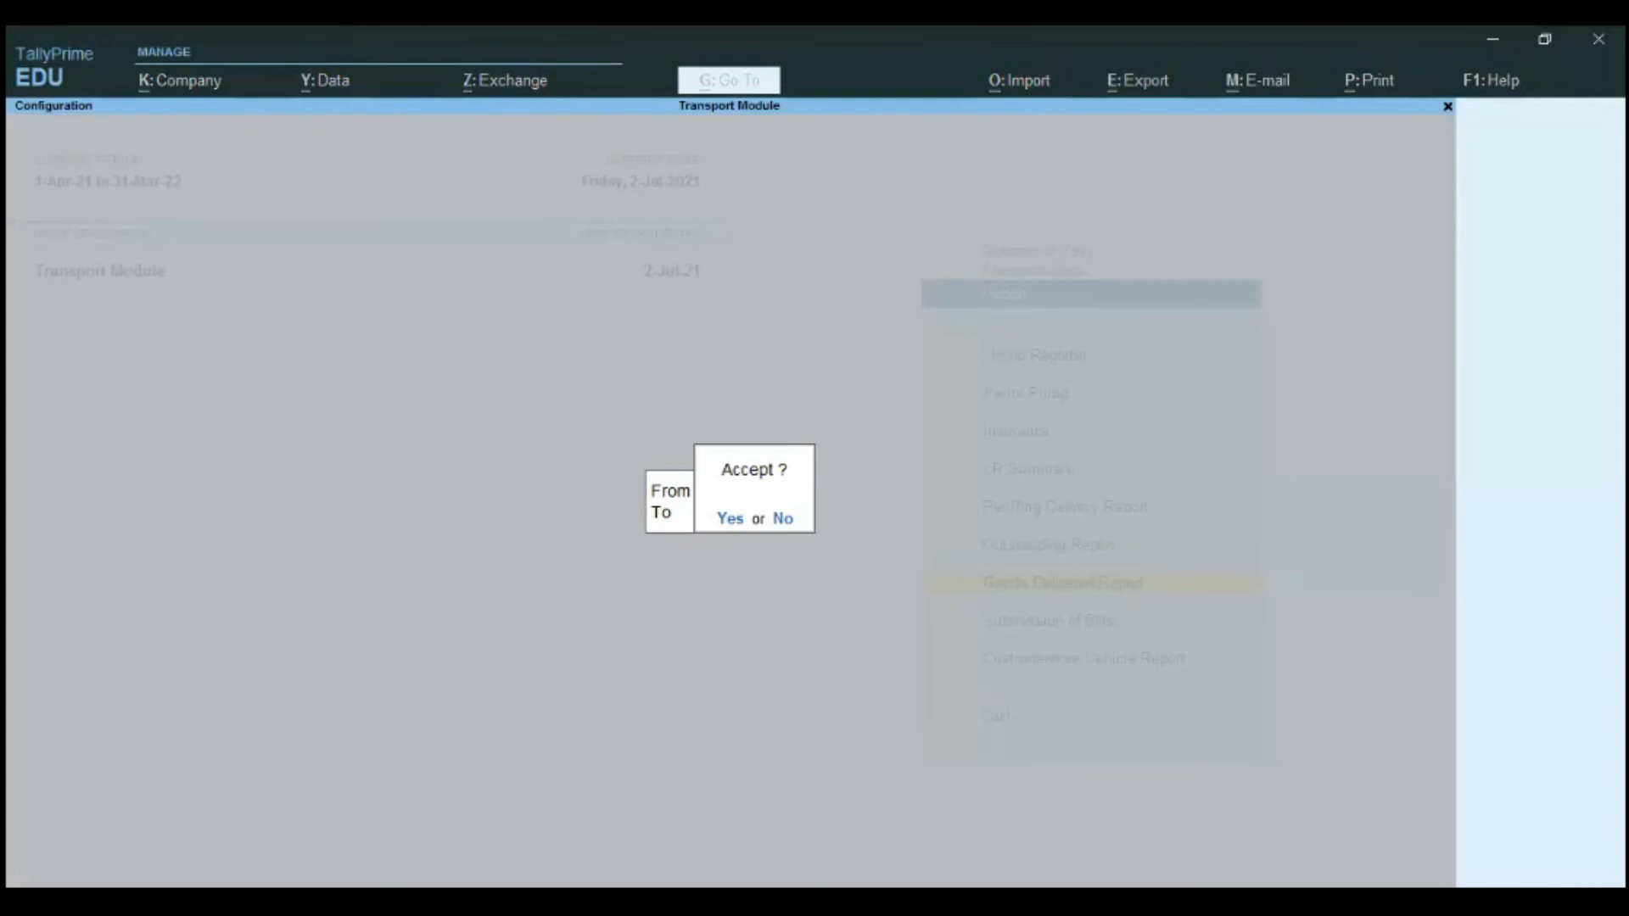
key("Return")
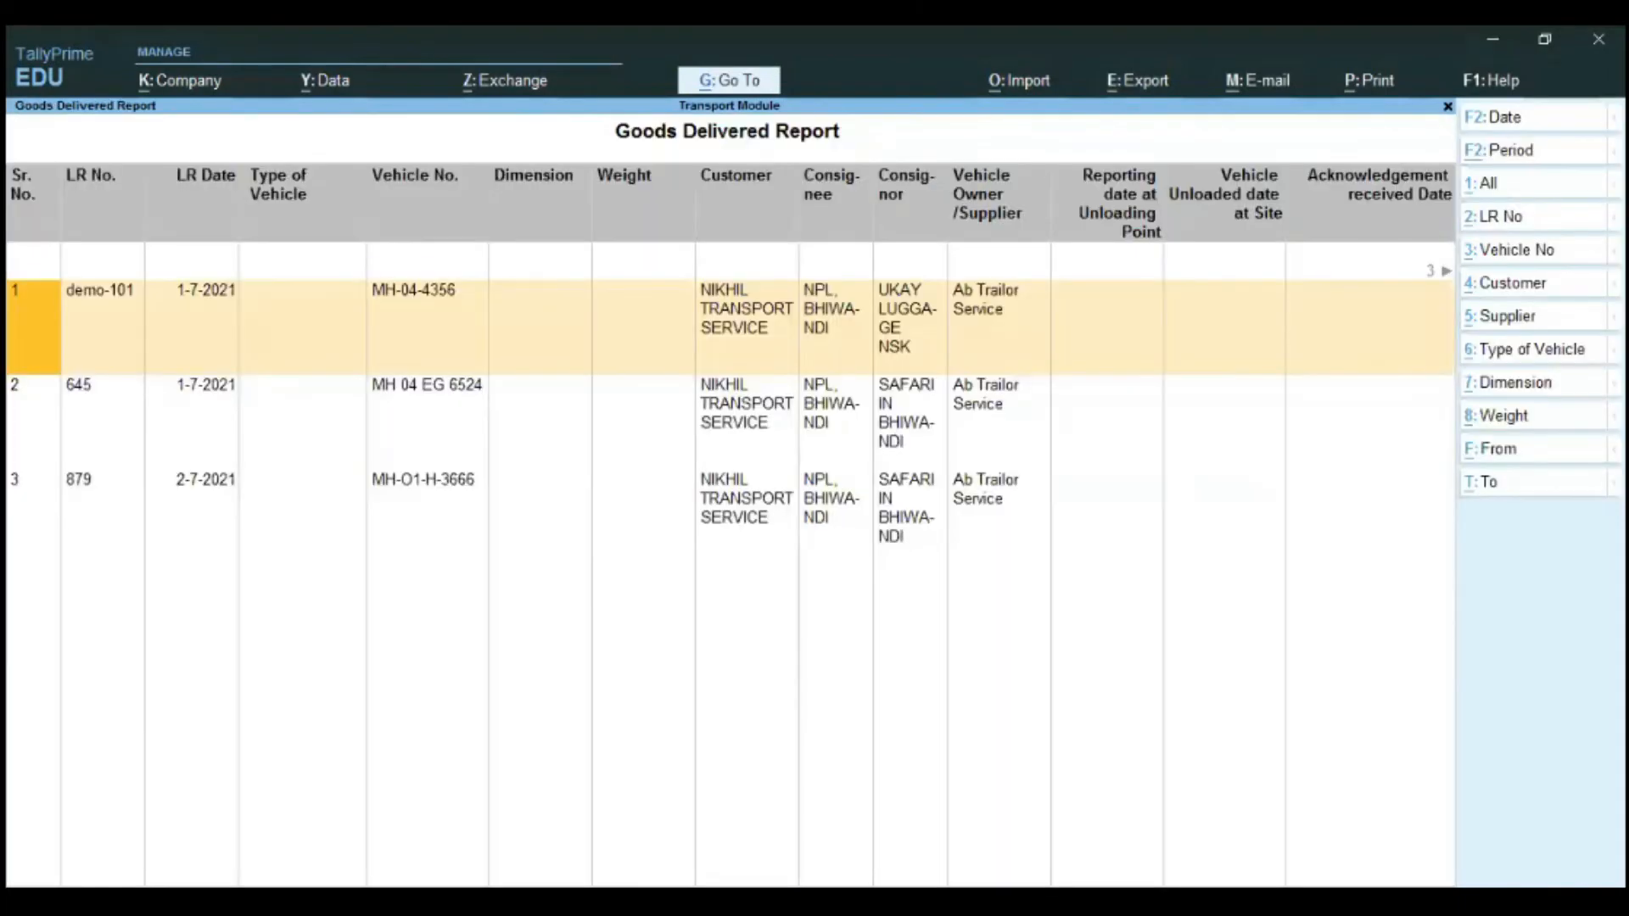
Examine the Goods Delivered Report's columns through weight, acknowledgement date and transit days to the remarks, then close the report.
key("Right")
key("Right")
key("Right")
key("Right")
key("Right")
key("Right")
key("Right")
key("Right")
key("Right")
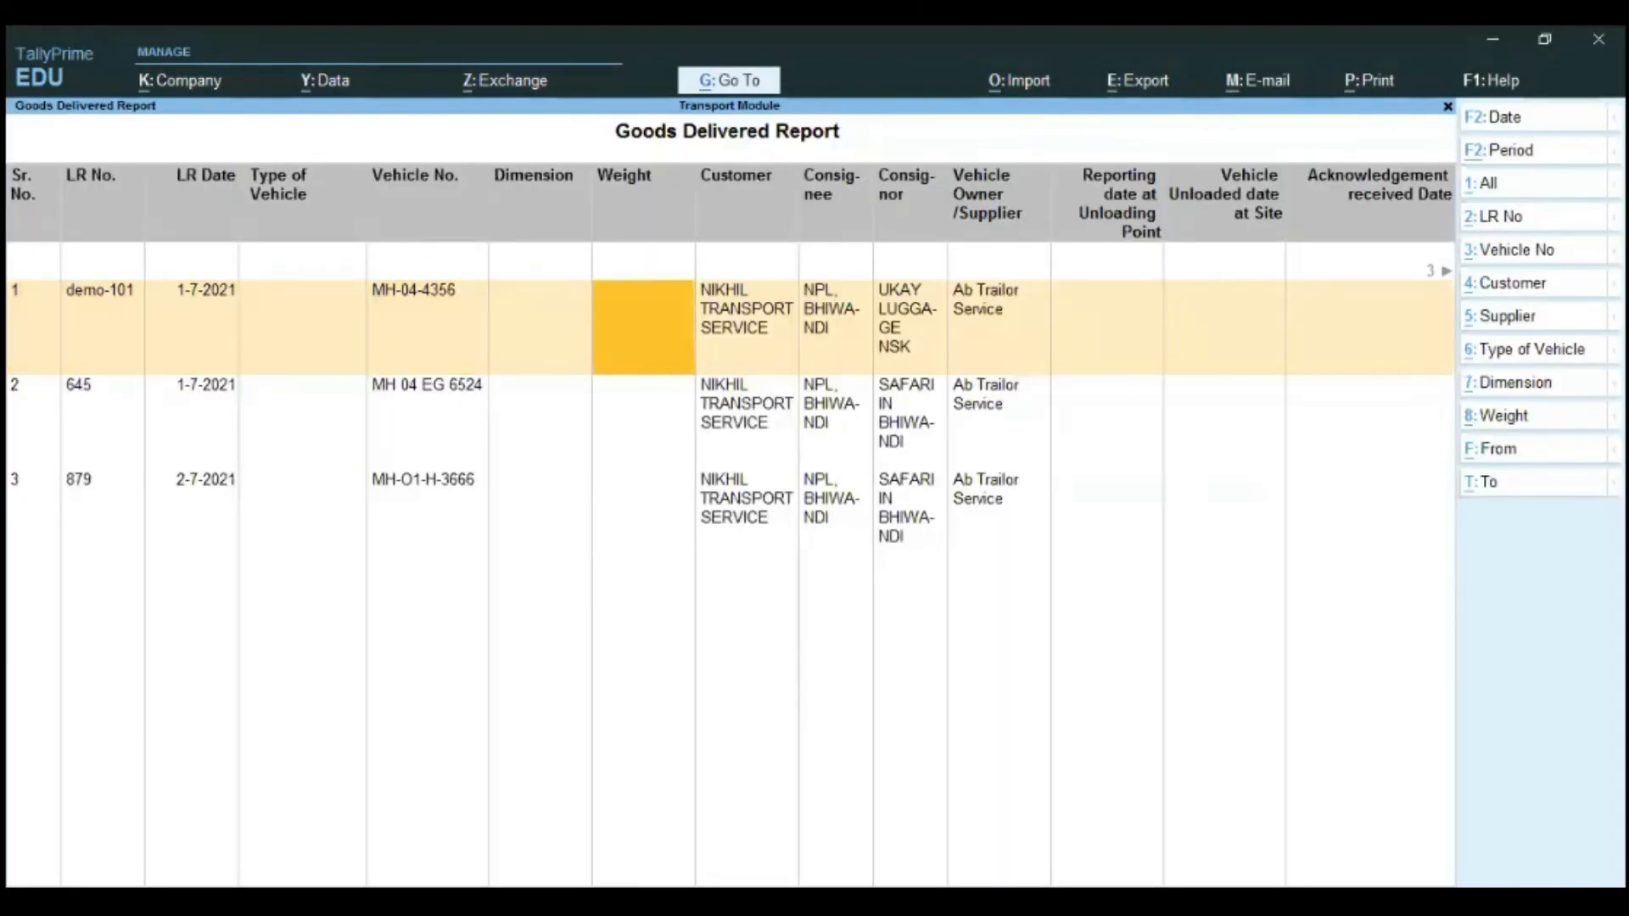
key("Right")
key("Right")
key("Right")
key("Right")
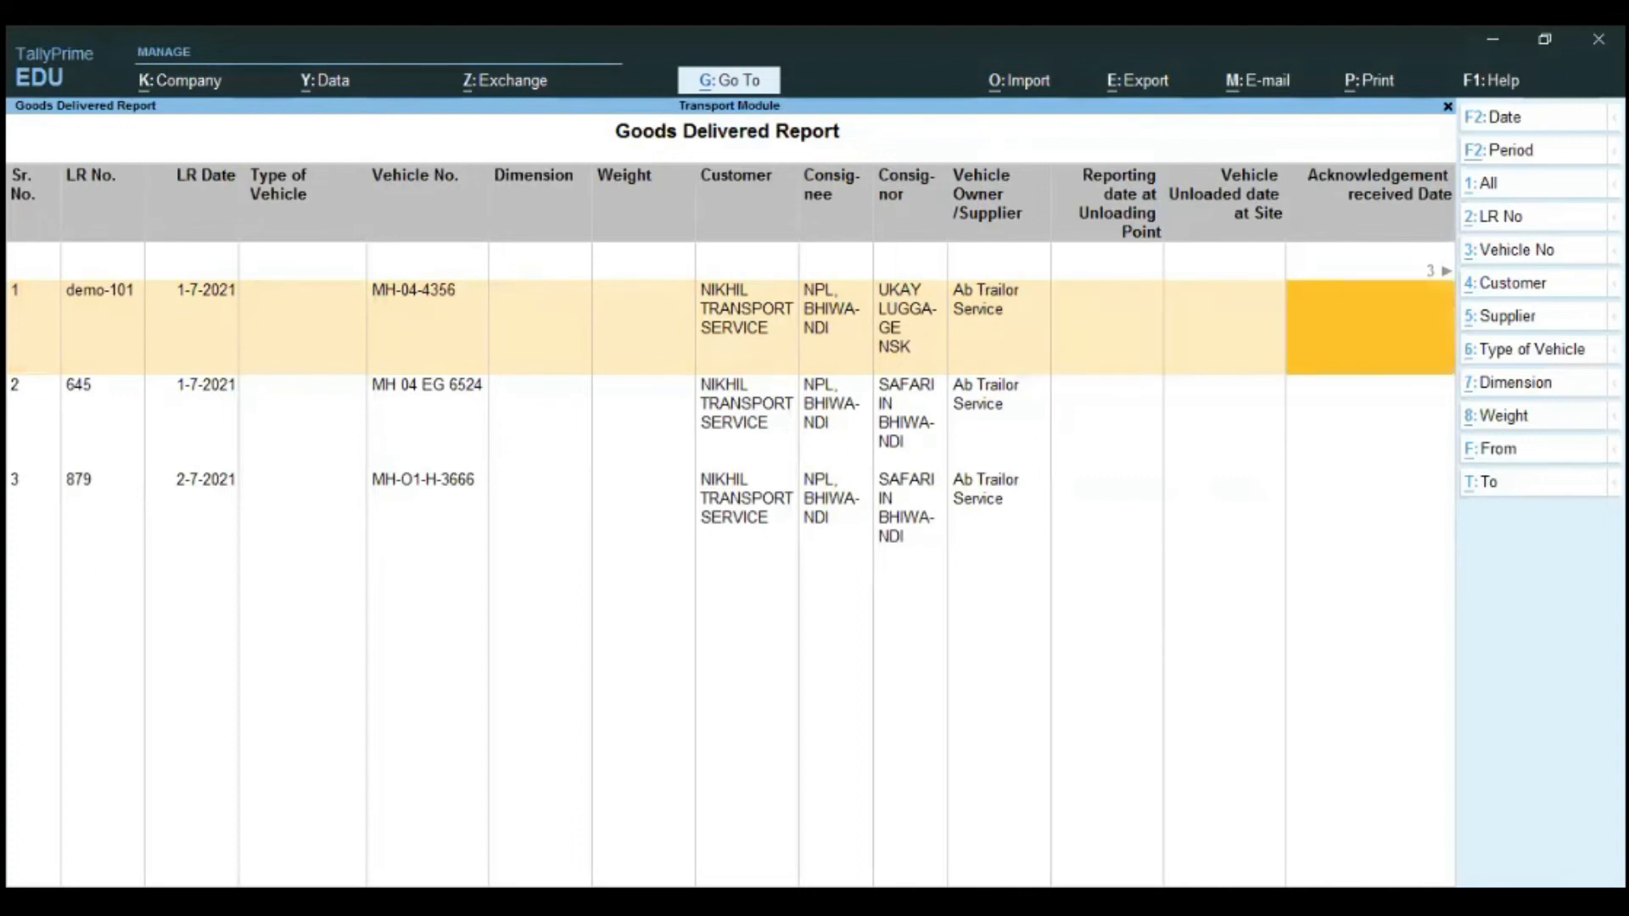
key("Right")
key("Right")
key("Right")
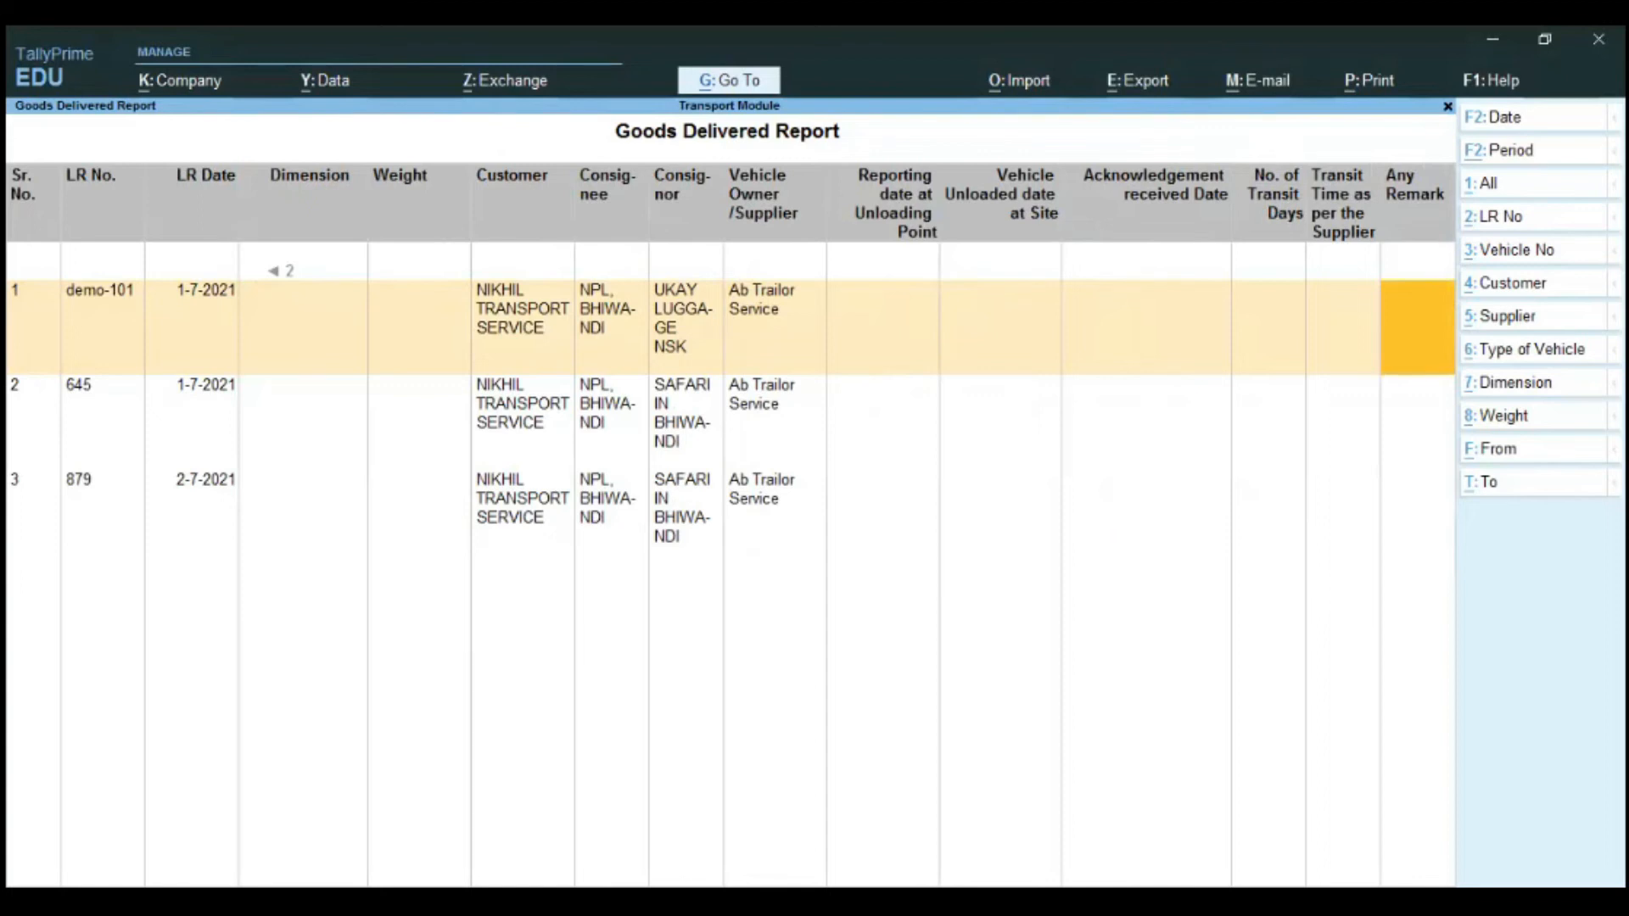
key("Escape")
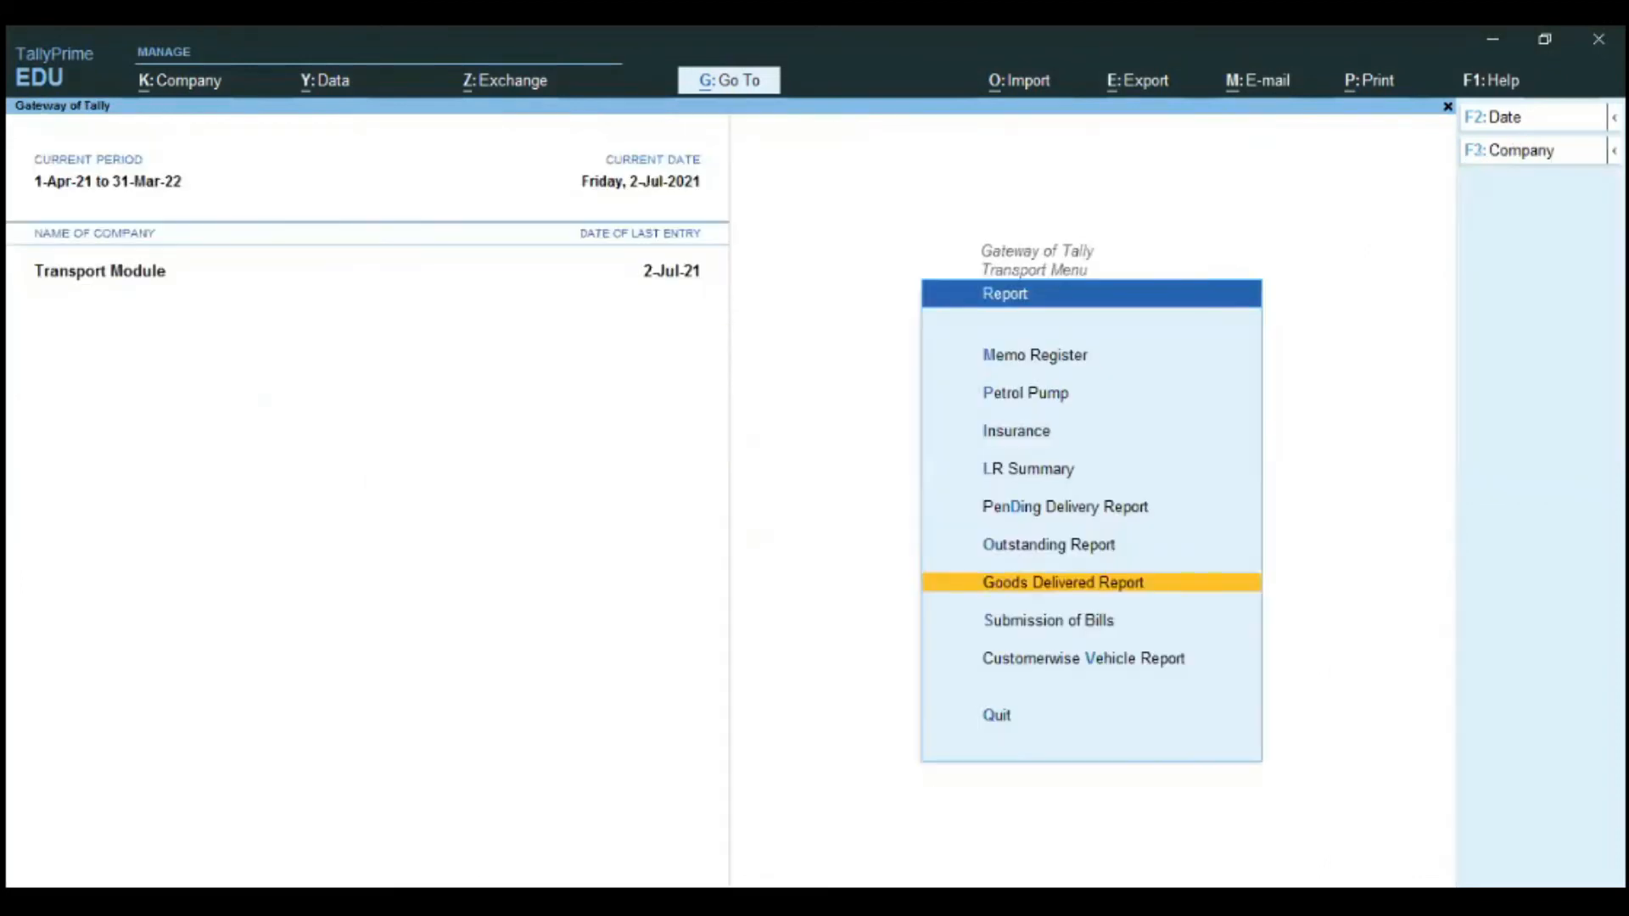
Open the Customerwise Vehicle Report and set its period to run from 1-7-2021 to 2-7-2021.
key("Down")
key("Down")
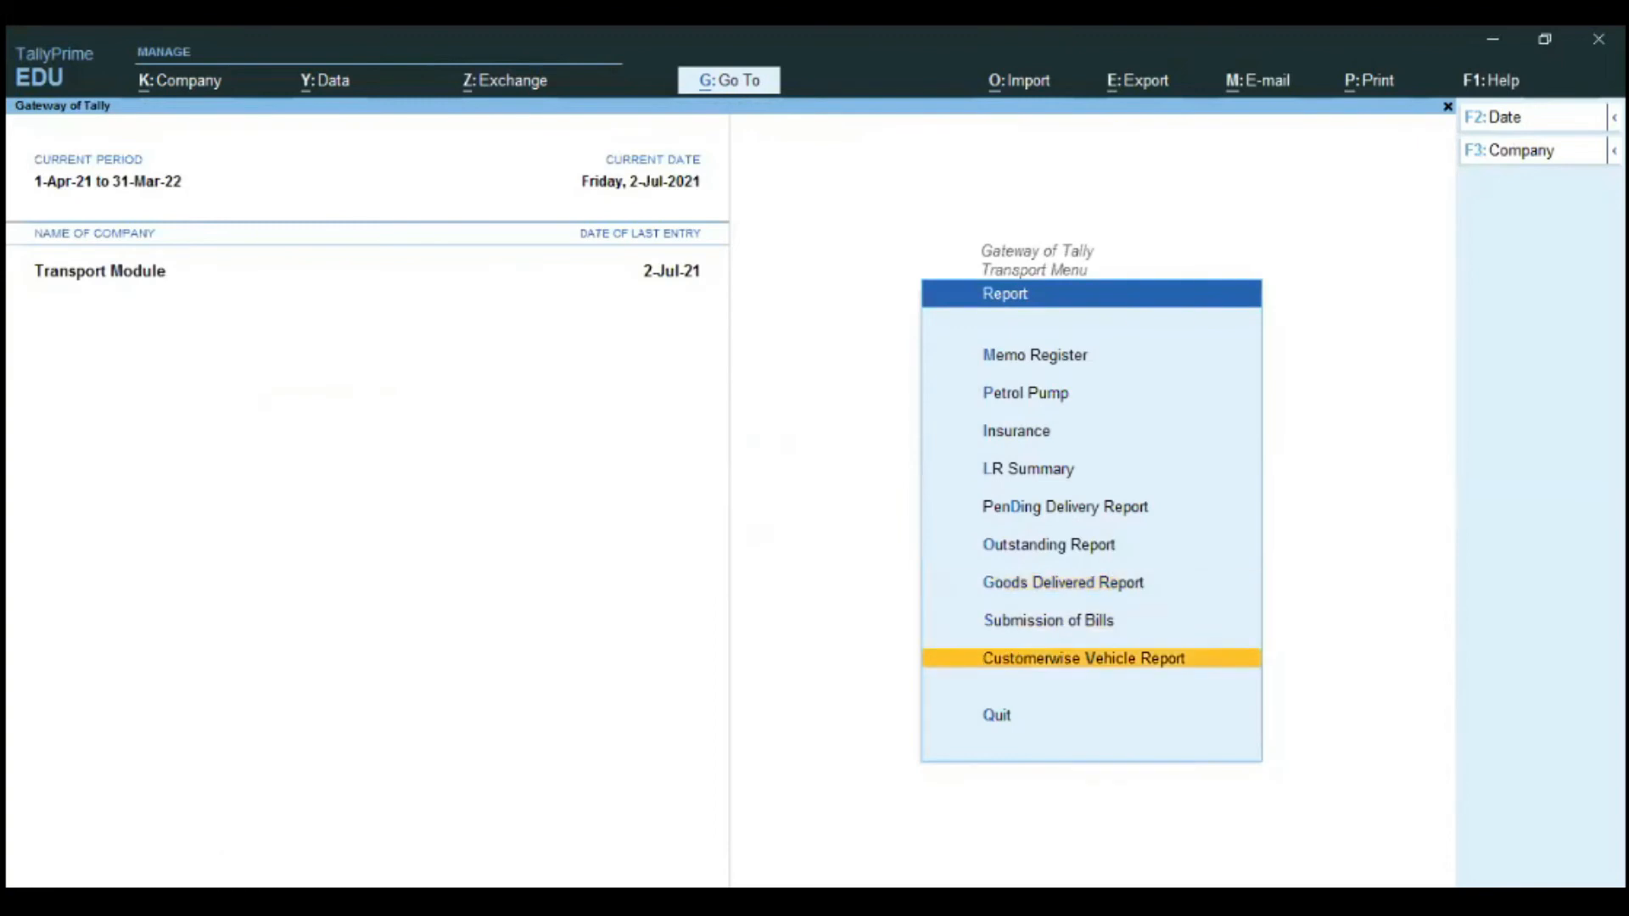
key("Return")
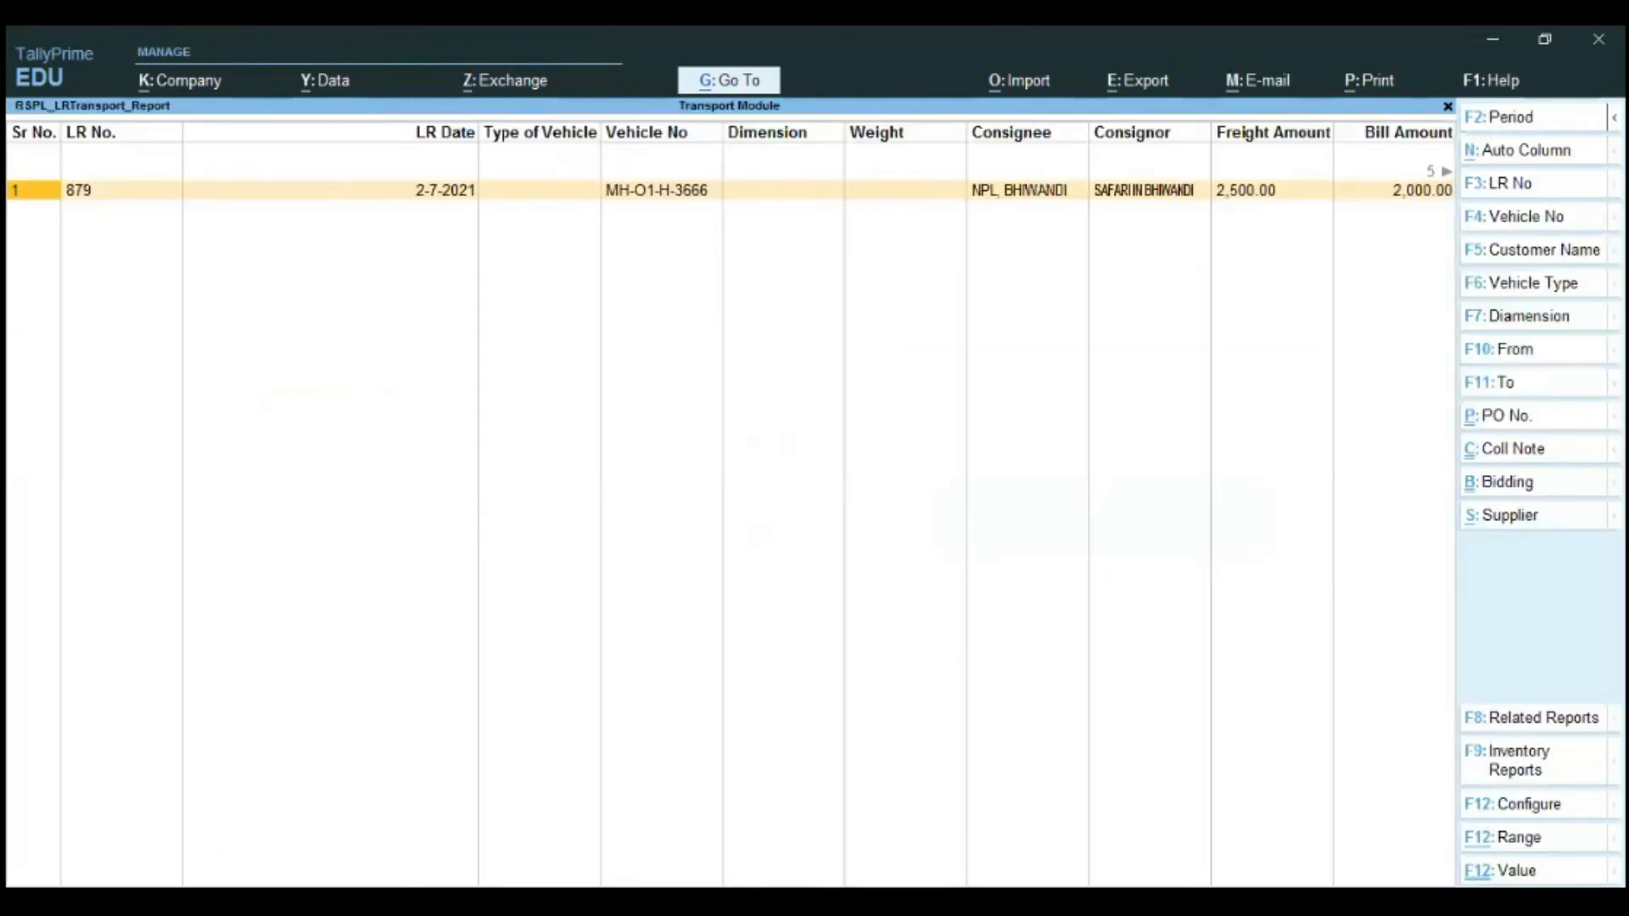
key("F2")
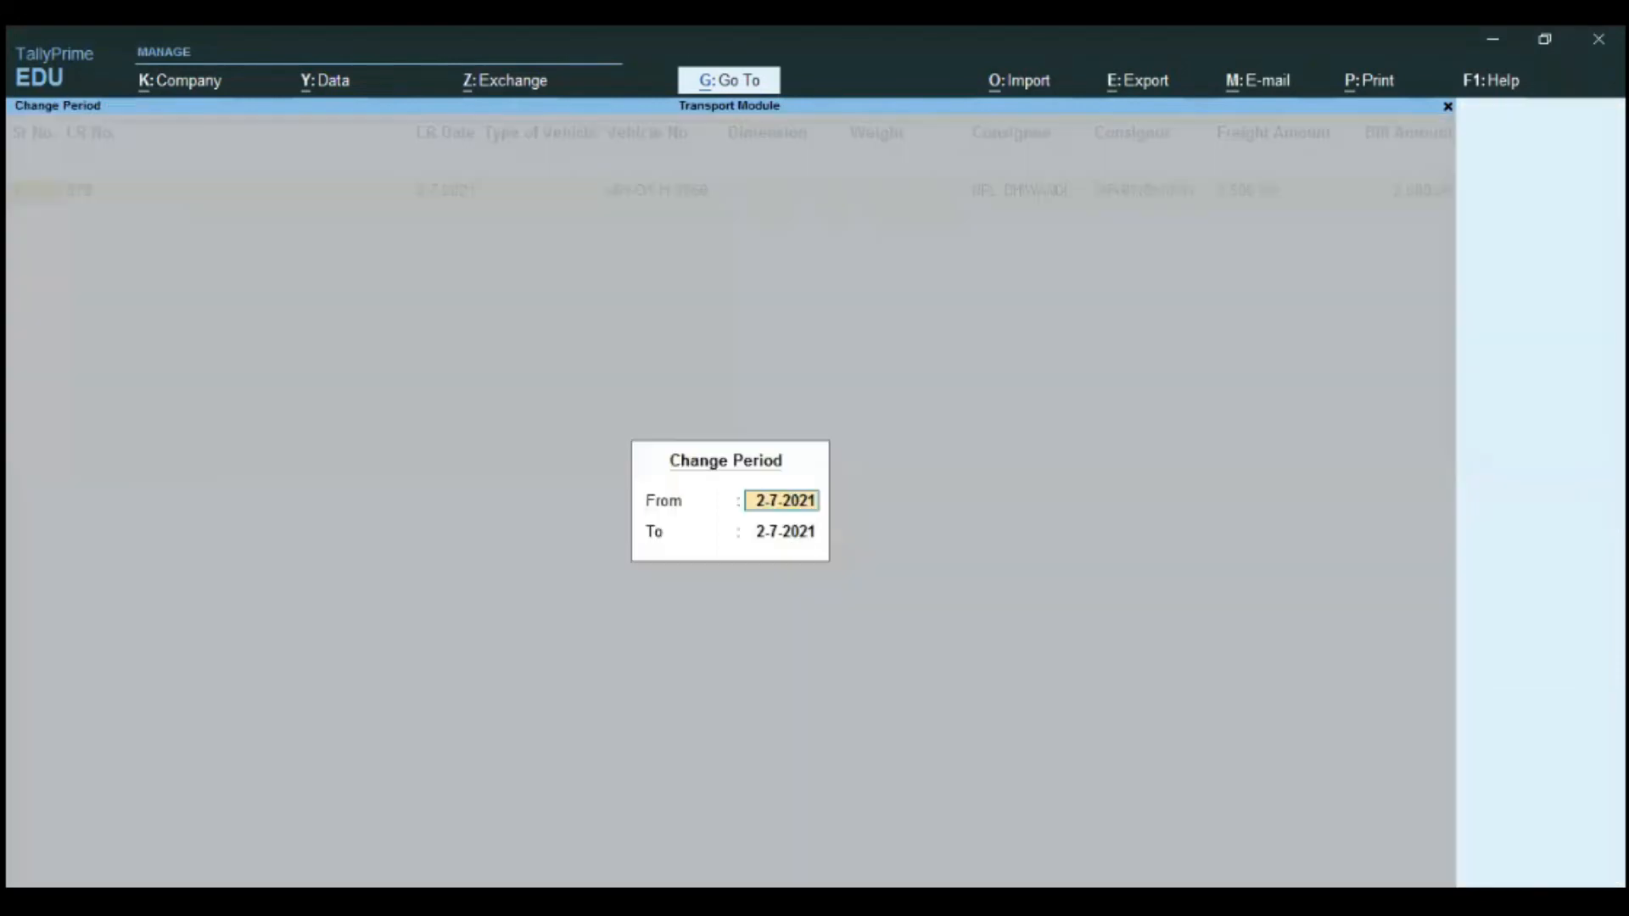
type("1-7-2021")
key("Return")
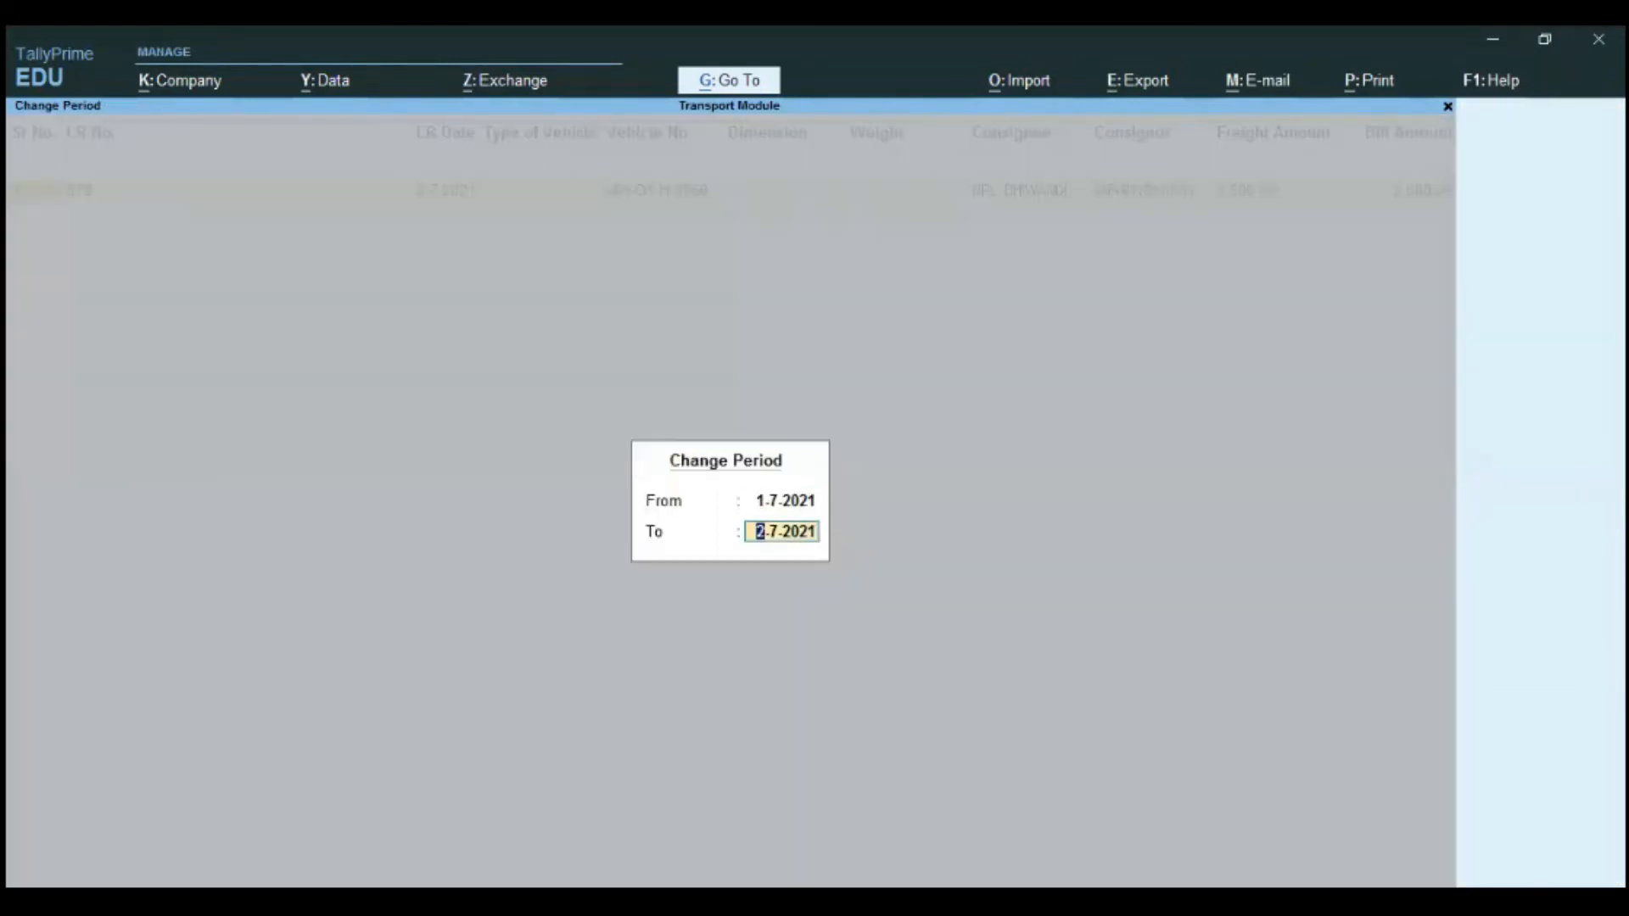
key("Return")
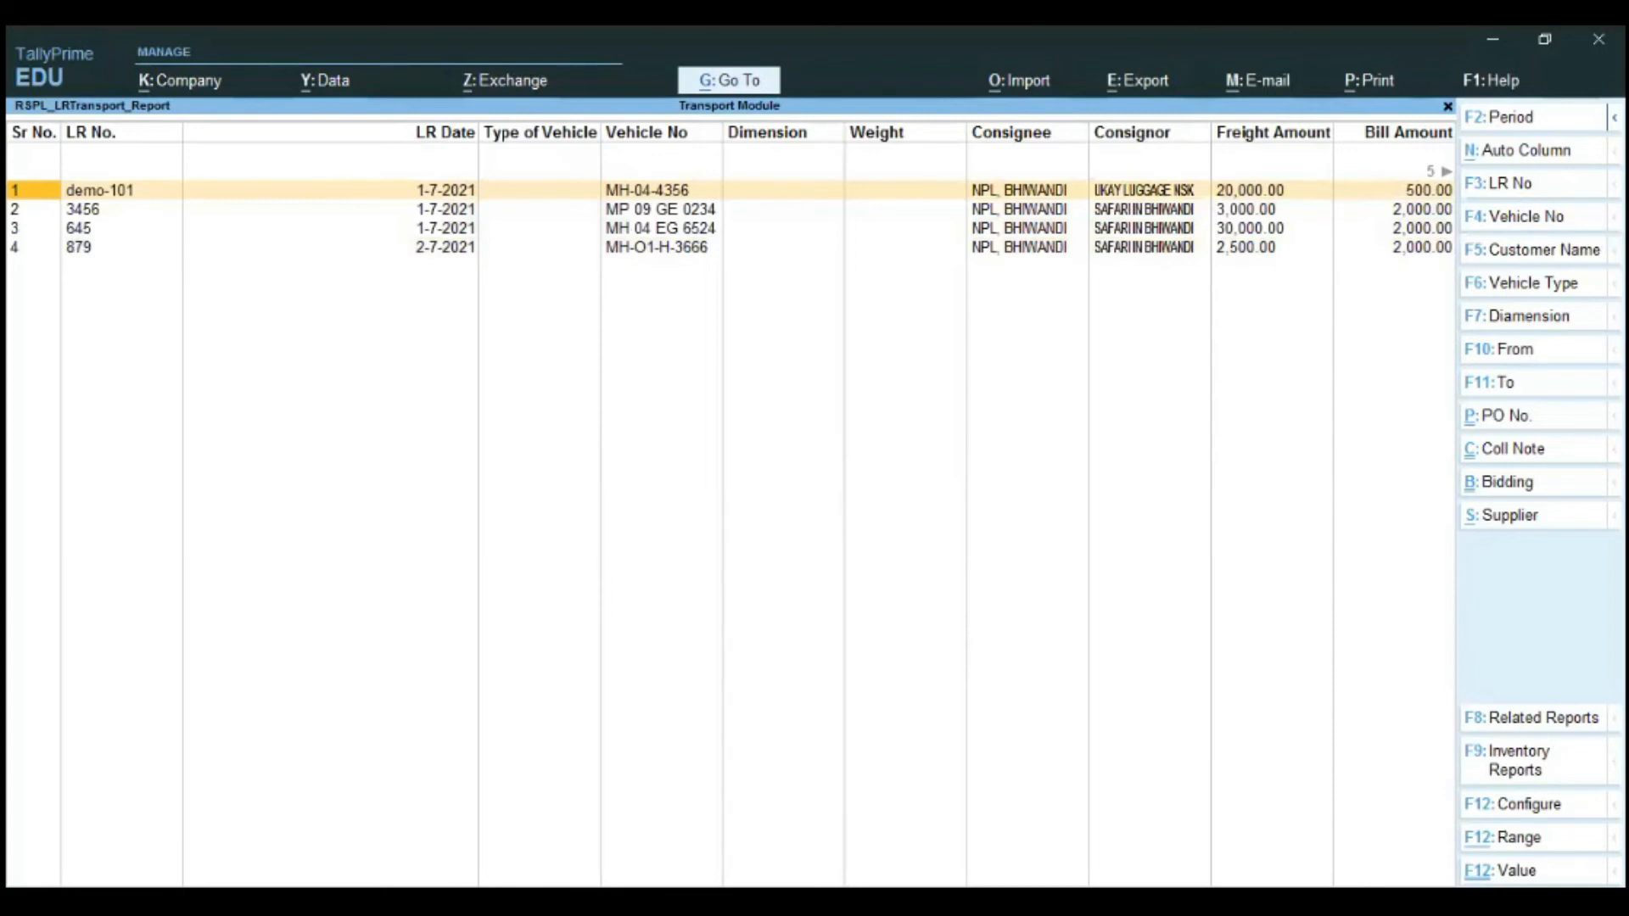
Examine the Customerwise Vehicle Report's columns through vehicle owner, customer, PO number and coll note to the bidding number, then close it.
key("Right")
key("Right")
key("Right")
key("Right")
key("Right")
key("Right")
key("Right")
key("Right")
key("Right")
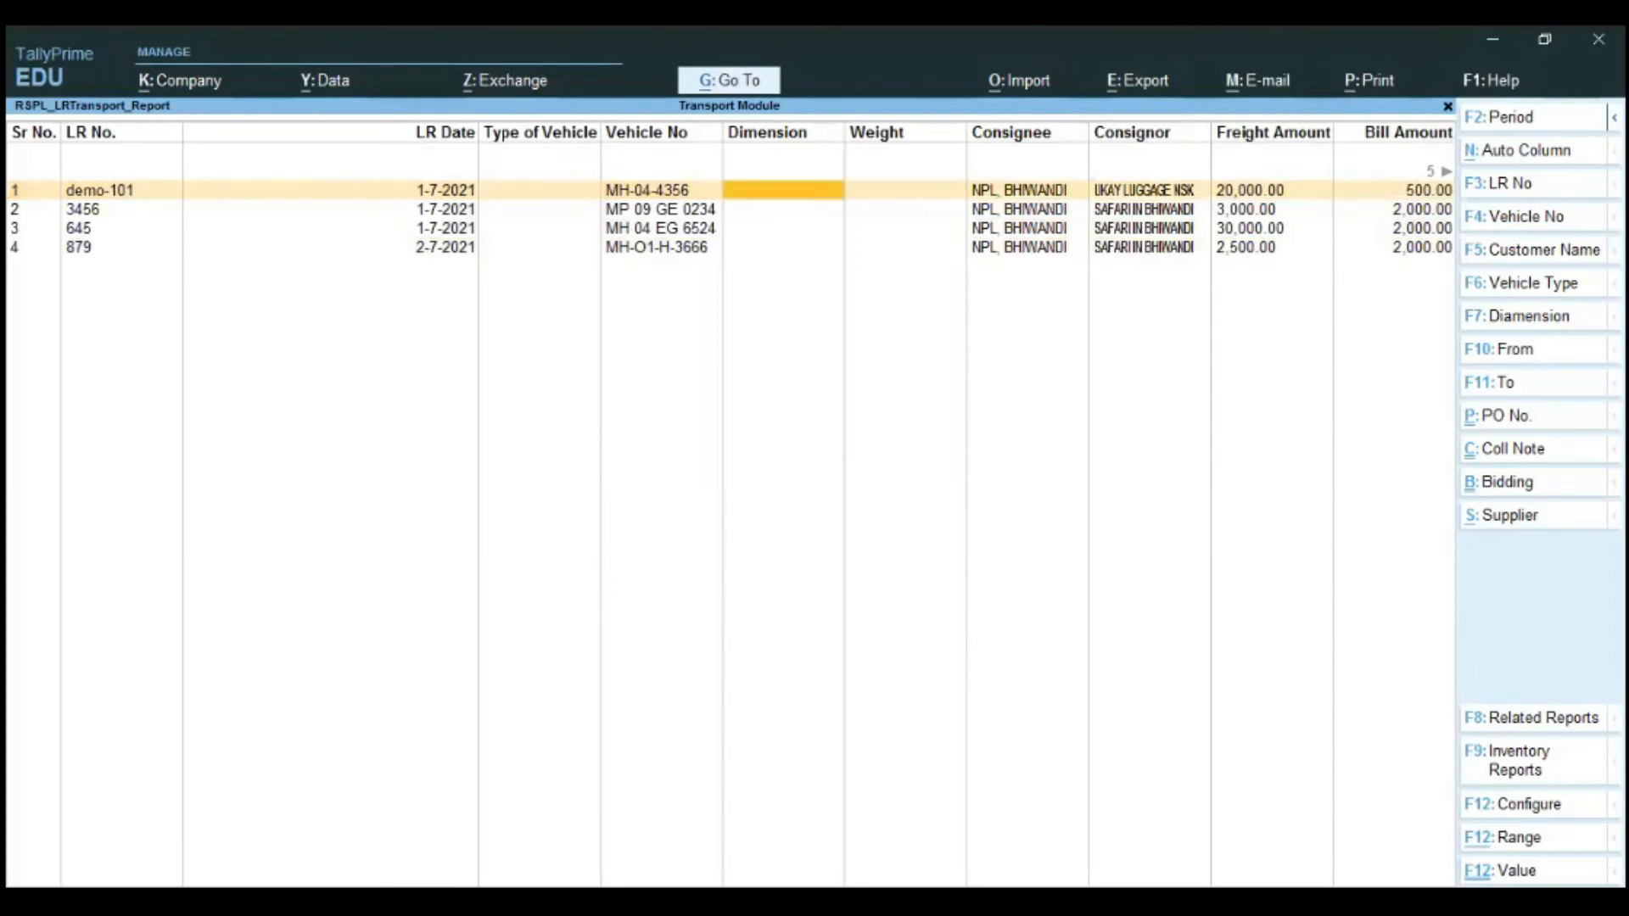
key("Right")
key("Right")
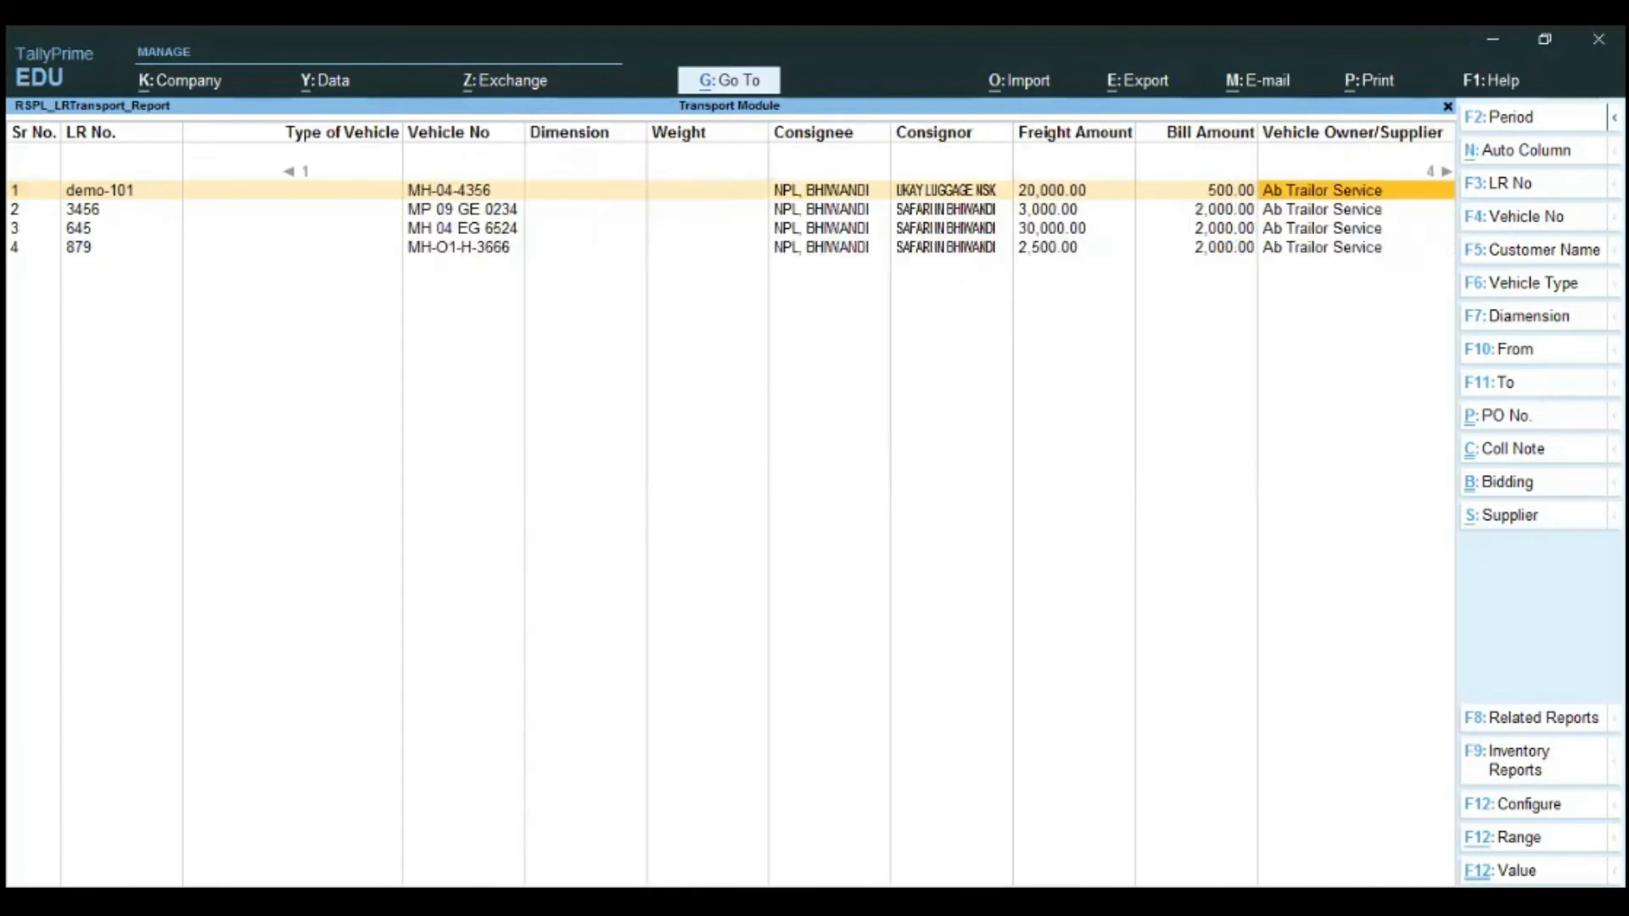
key("Right")
key("Right")
key("Right")
key("Right")
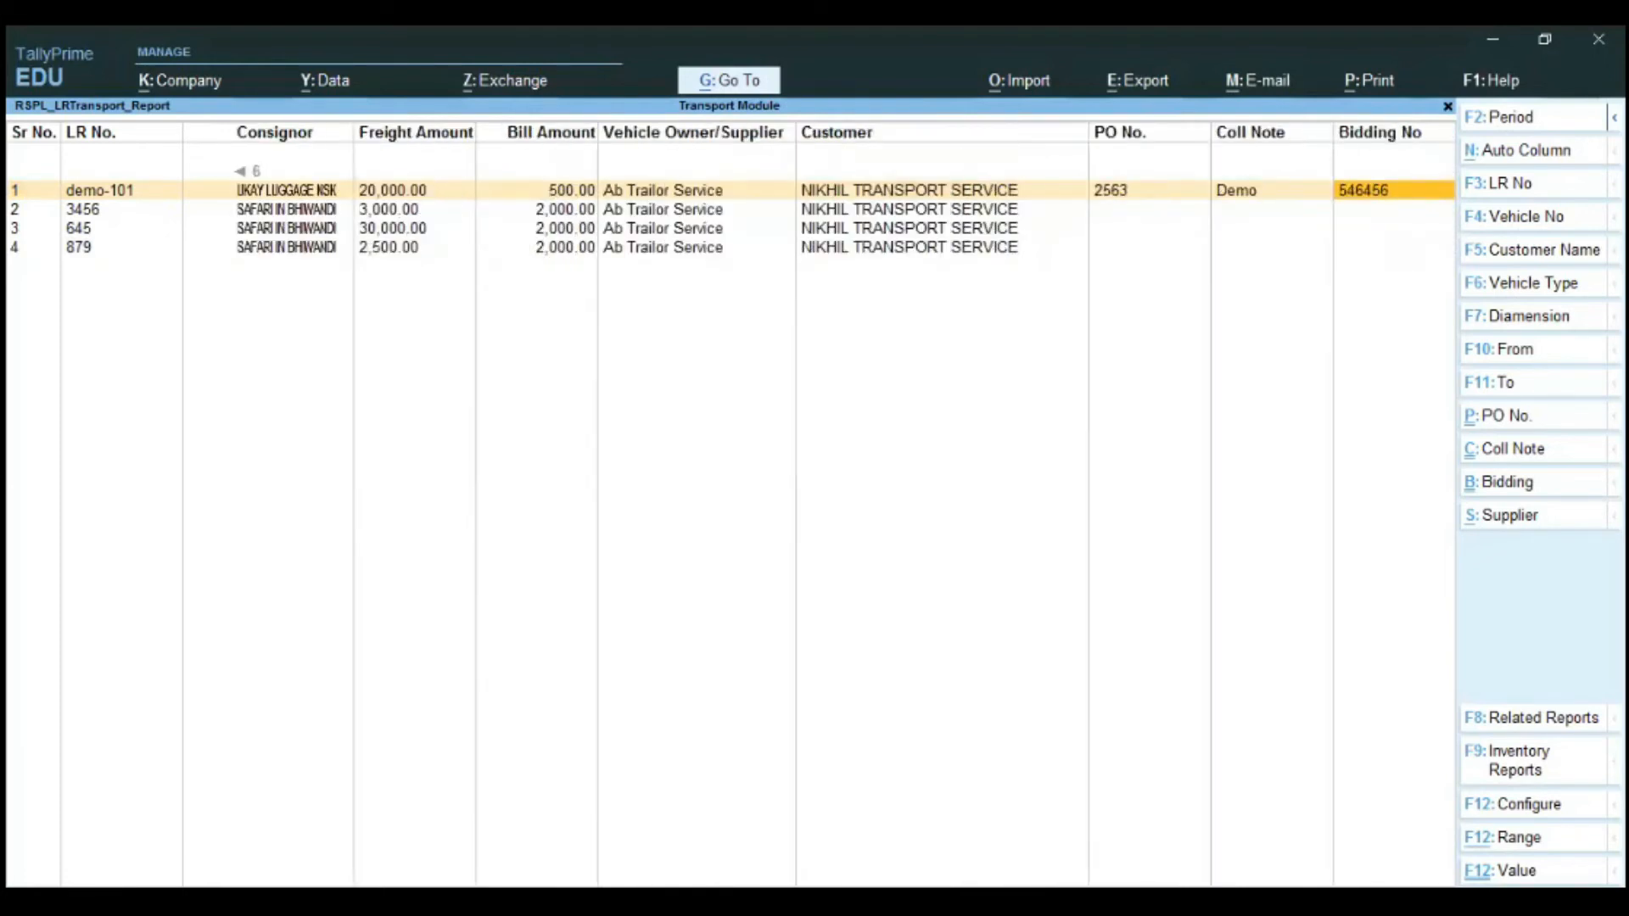
key("Escape")
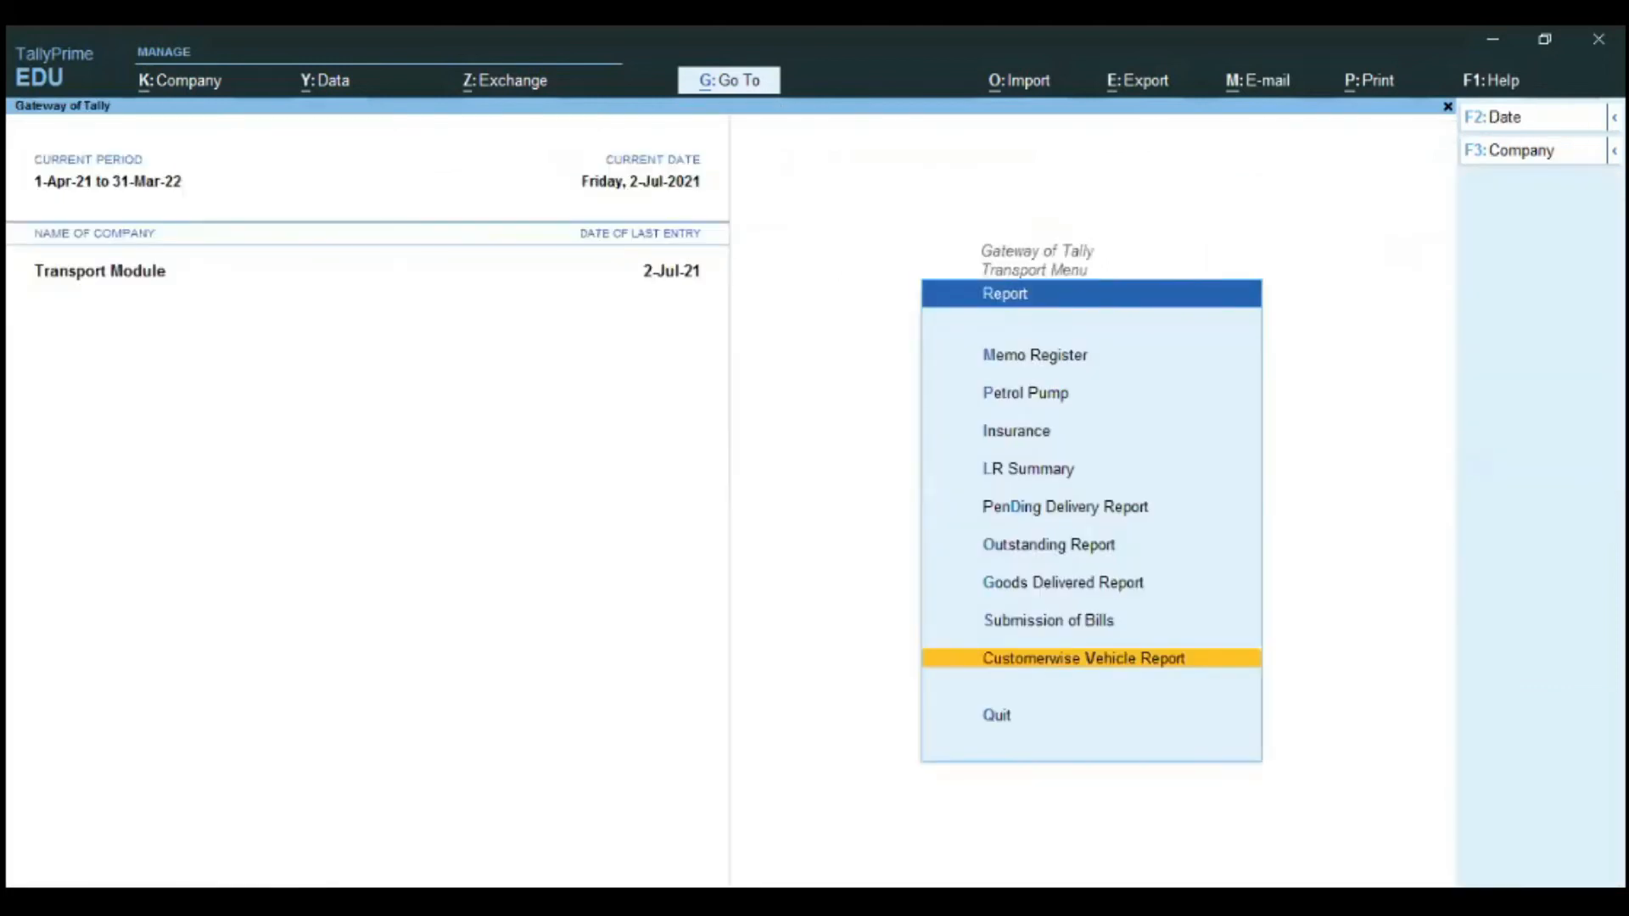
Open the Daily Purchase Report from the reports in the Transport Menu's Import/Report section.
key("Escape")
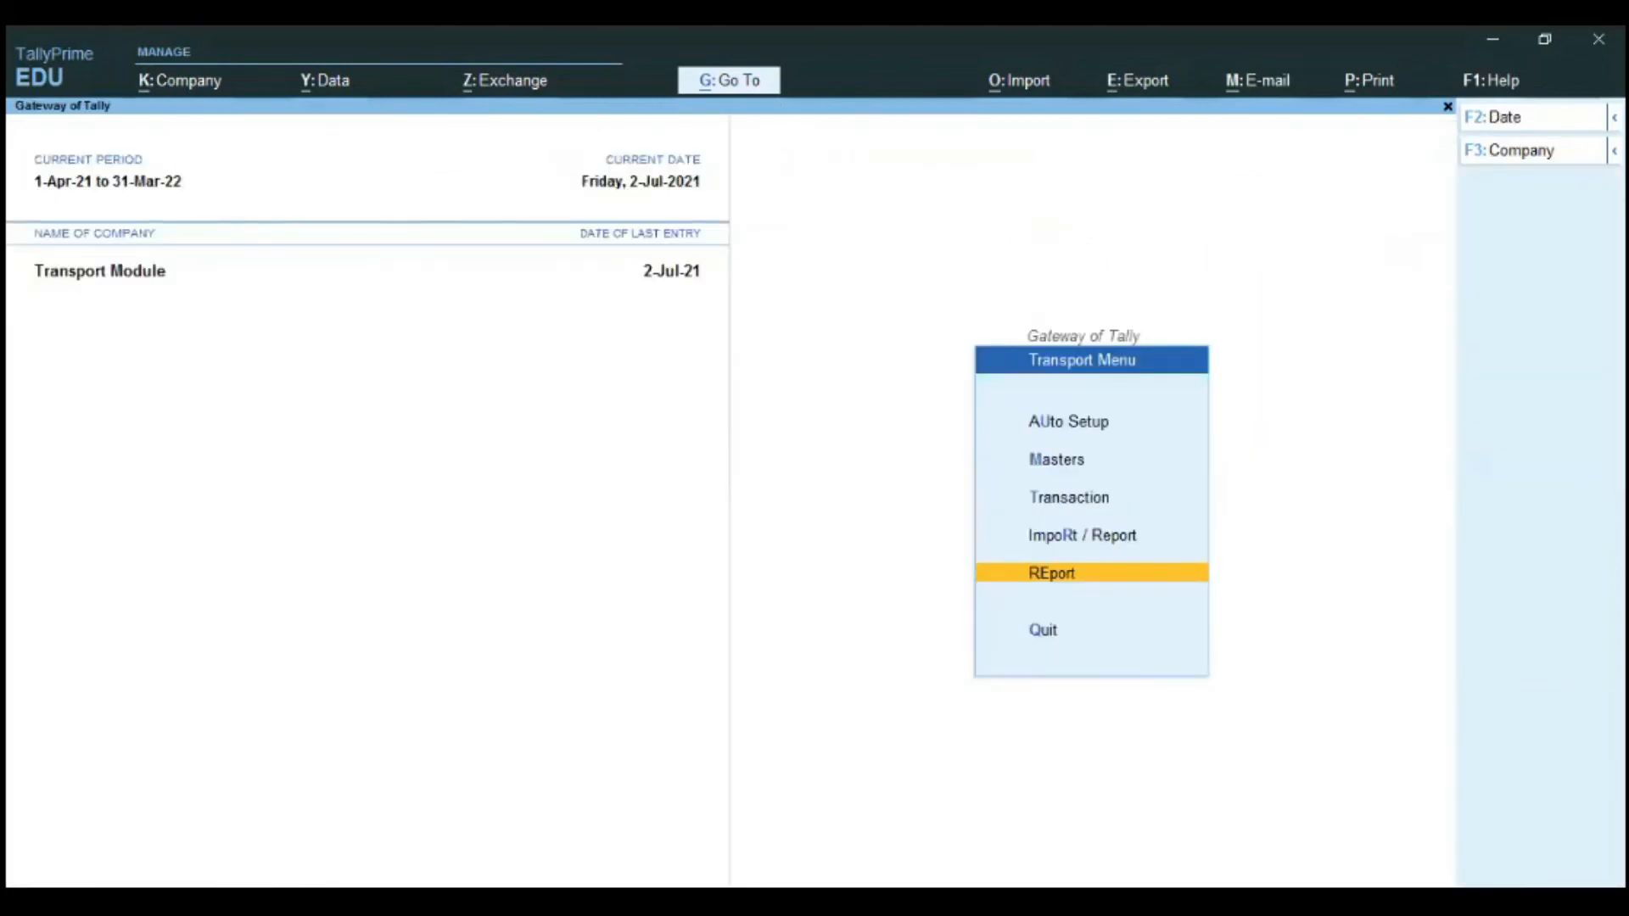
key("Up")
key("Return")
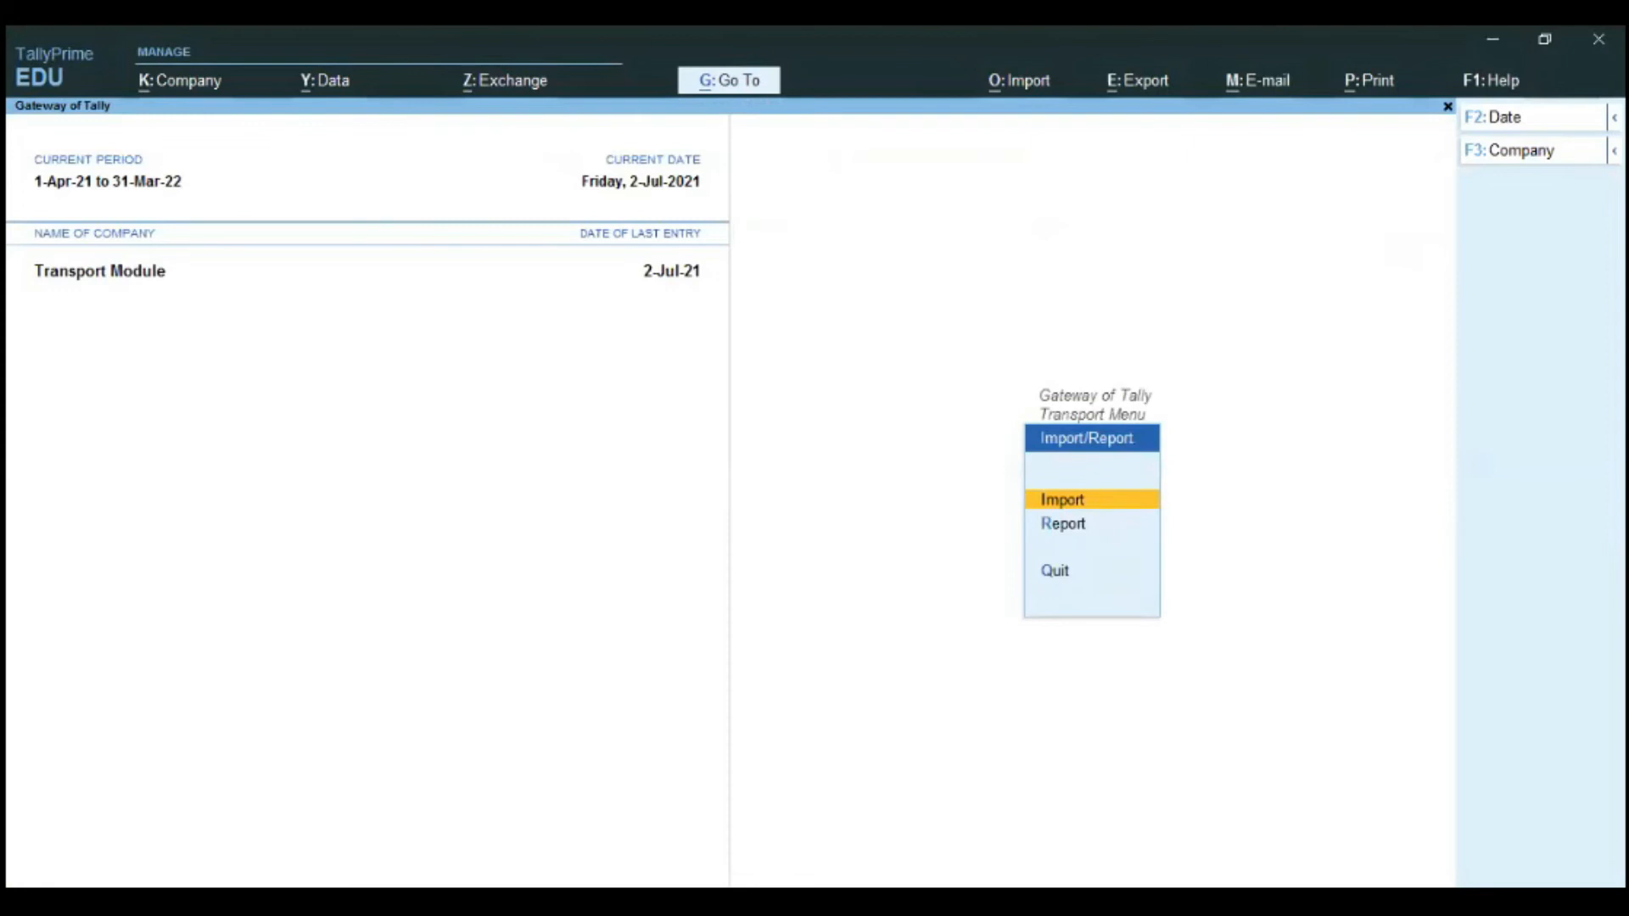
key("Down")
key("Return")
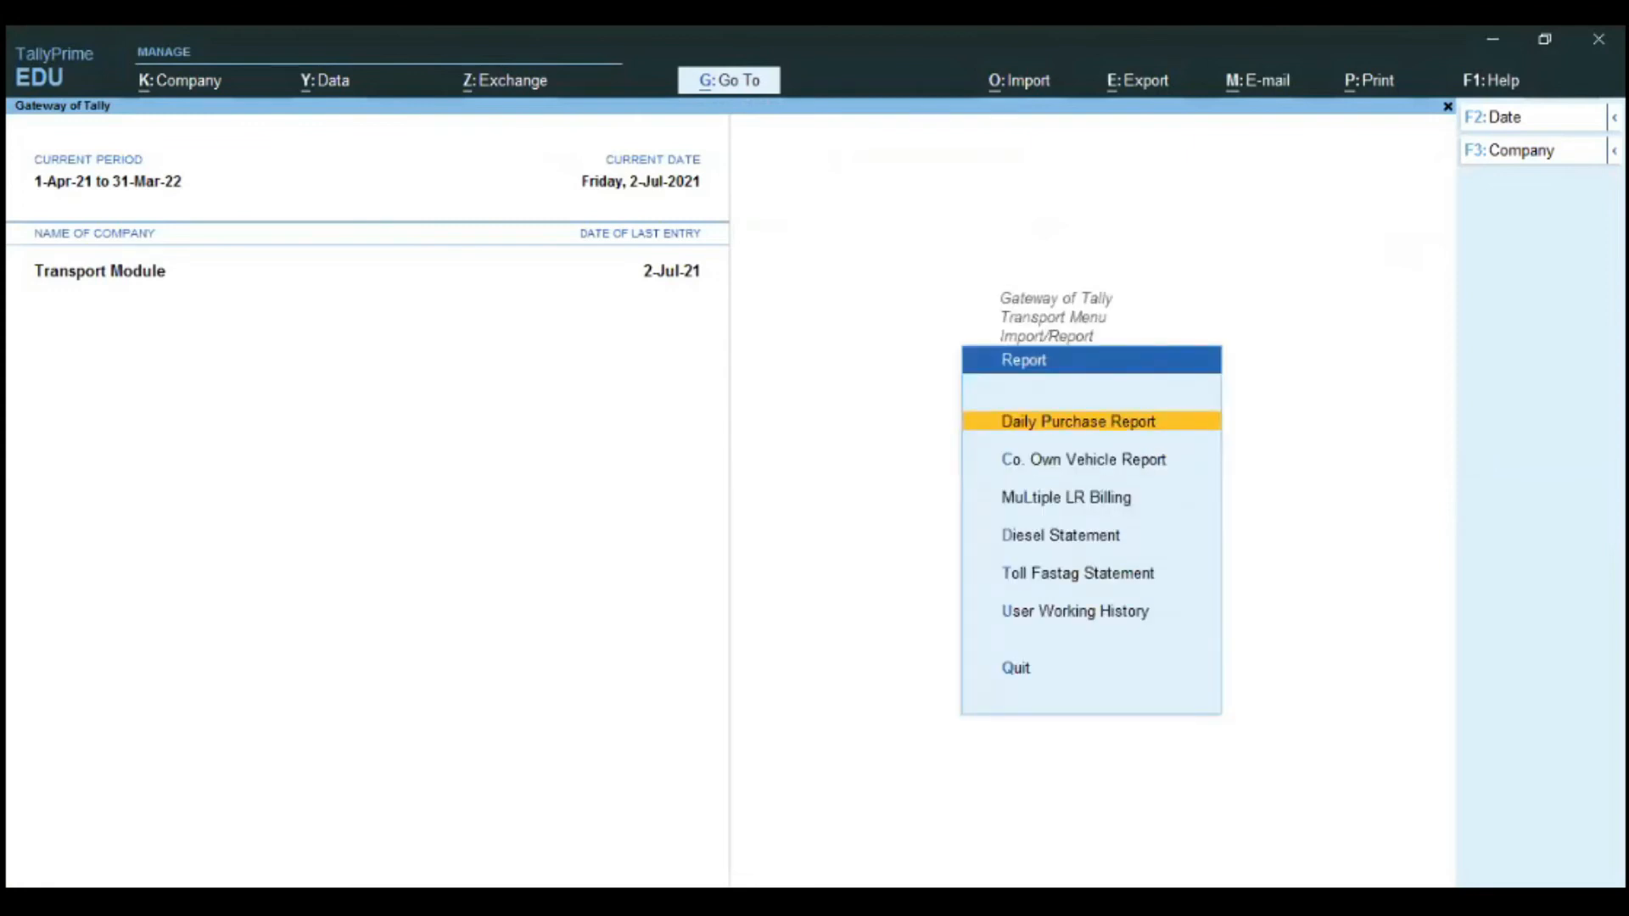
key("Return")
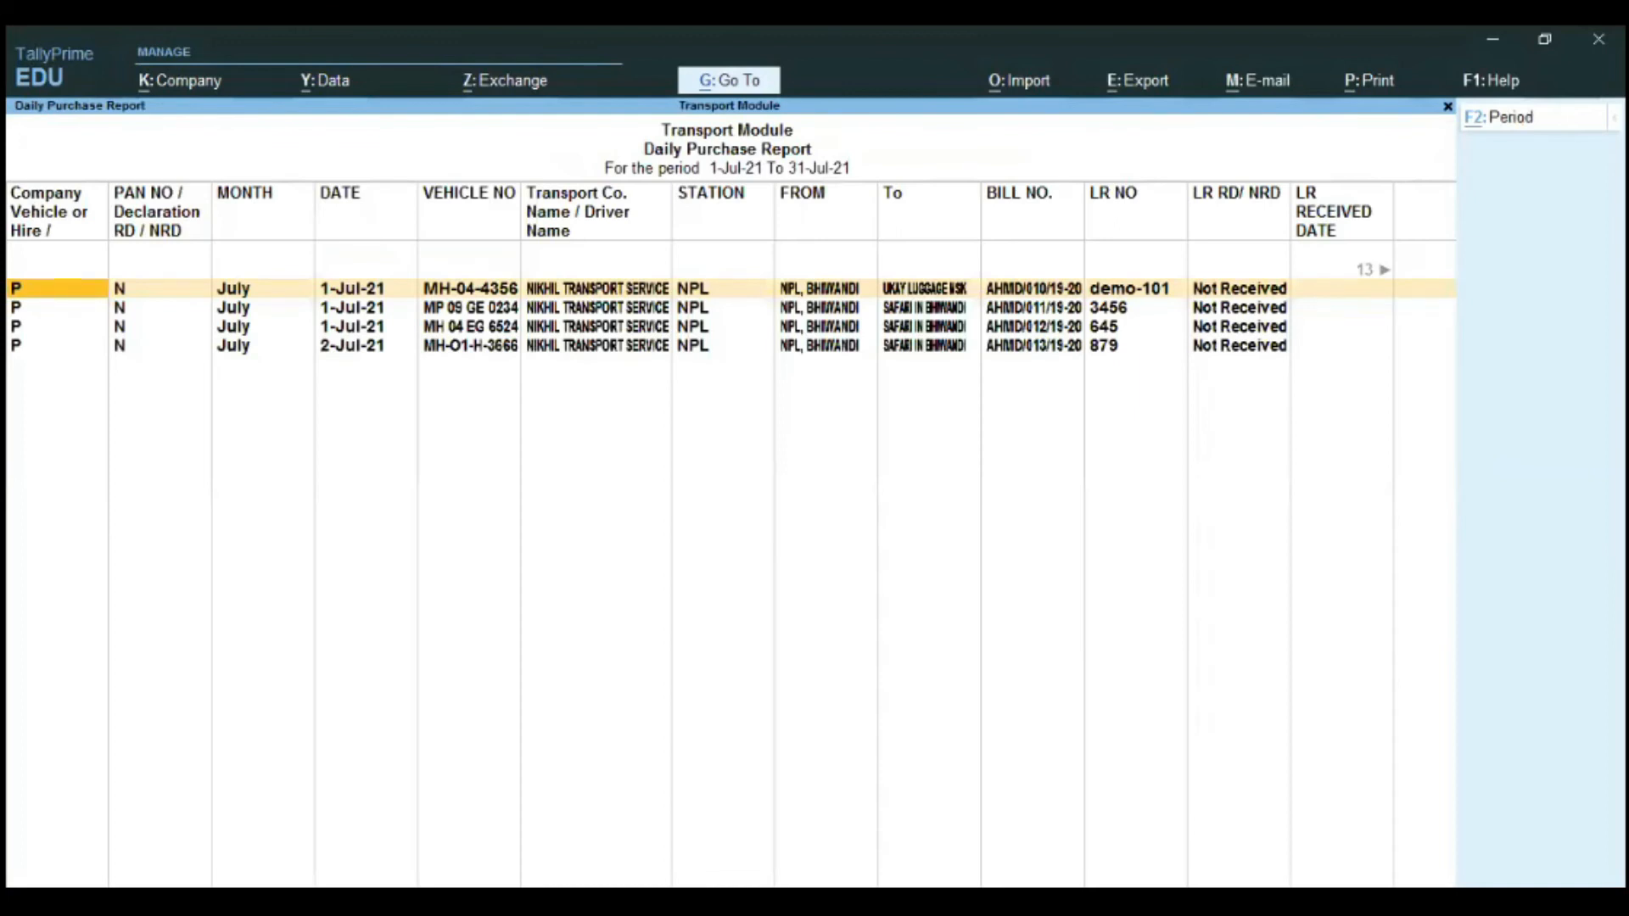
Examine the Daily Purchase Report's columns through LR details, freight, hamali and union charges, diesel and advance to the balance payable, then close it.
key("Right")
key("Right")
key("Right")
key("Right")
key("Right")
key("Right")
key("Right")
key("Right")
key("Right")
key("Right")
key("Right")
key("Right")
key("Right")
key("Right")
key("Right")
key("Right")
key("Right")
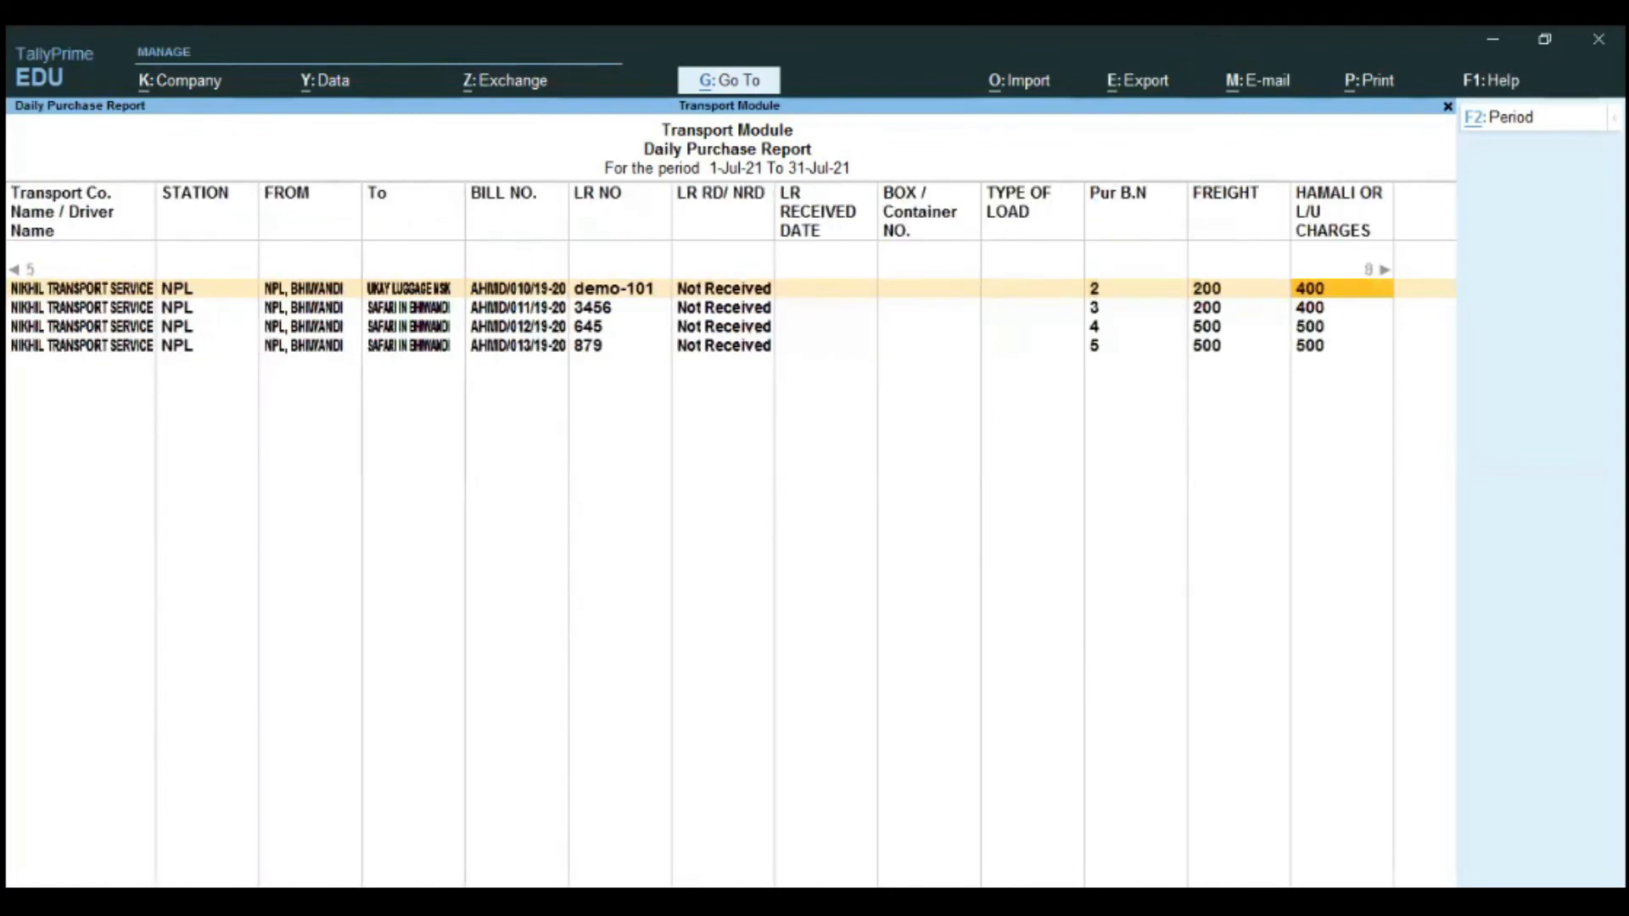
key("Right")
key("Right")
key("Right")
key("Right")
key("Right")
key("Right")
key("Right")
key("Right")
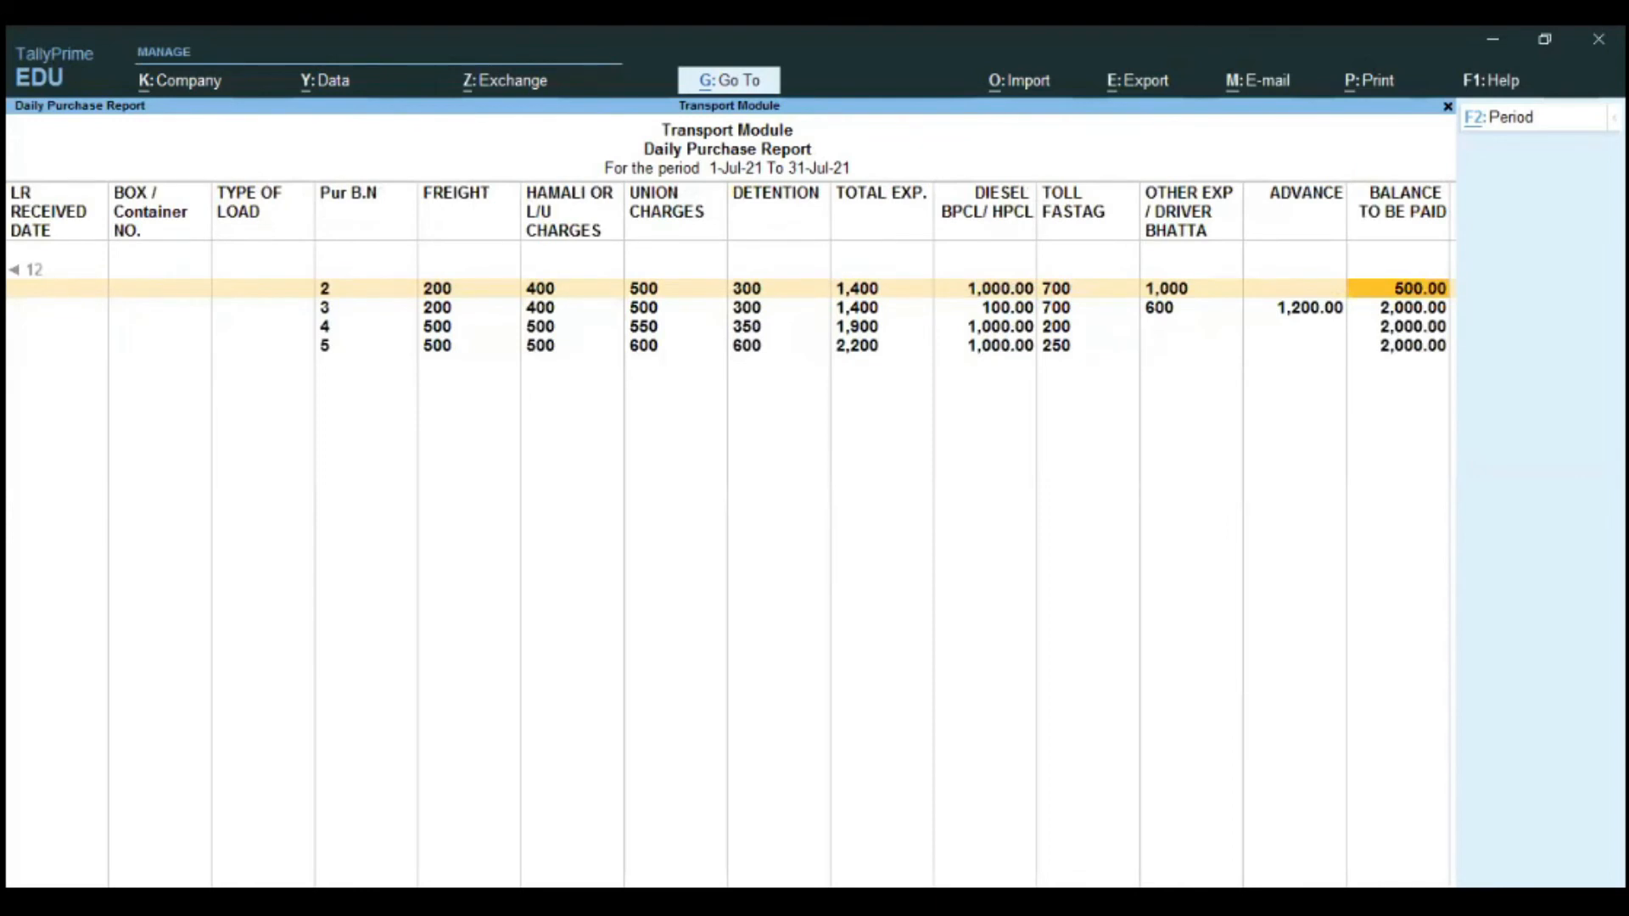
key("Escape")
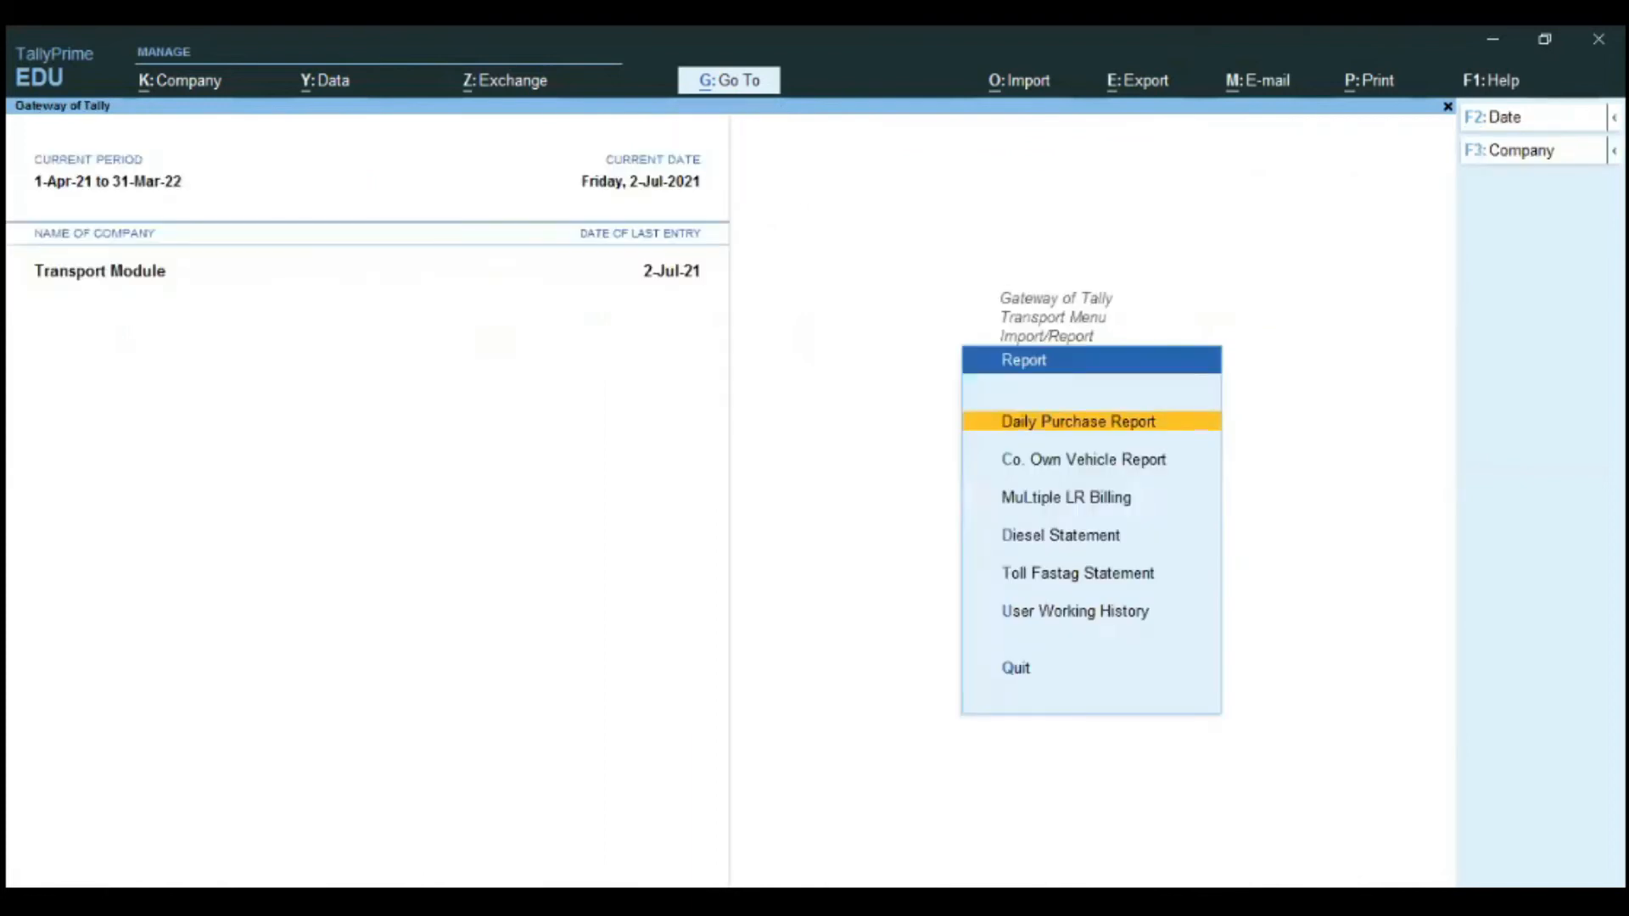
Review the Co. Own Vehicle Report for the period 1-4-2021 to 31-7-2021, then close it.
key("Down")
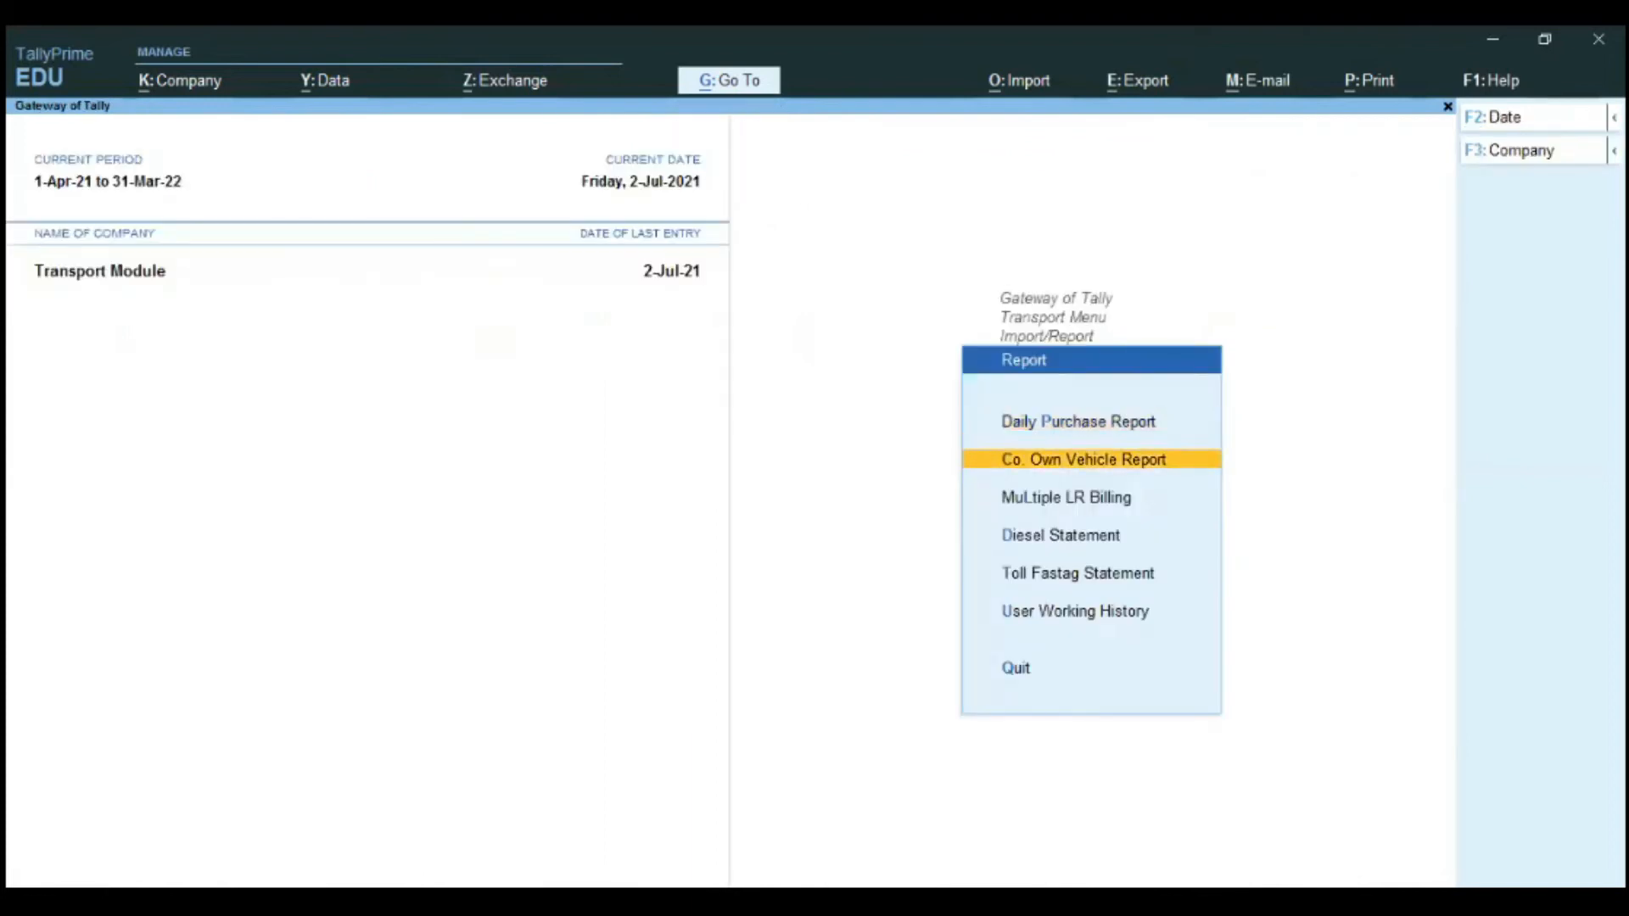
key("Return")
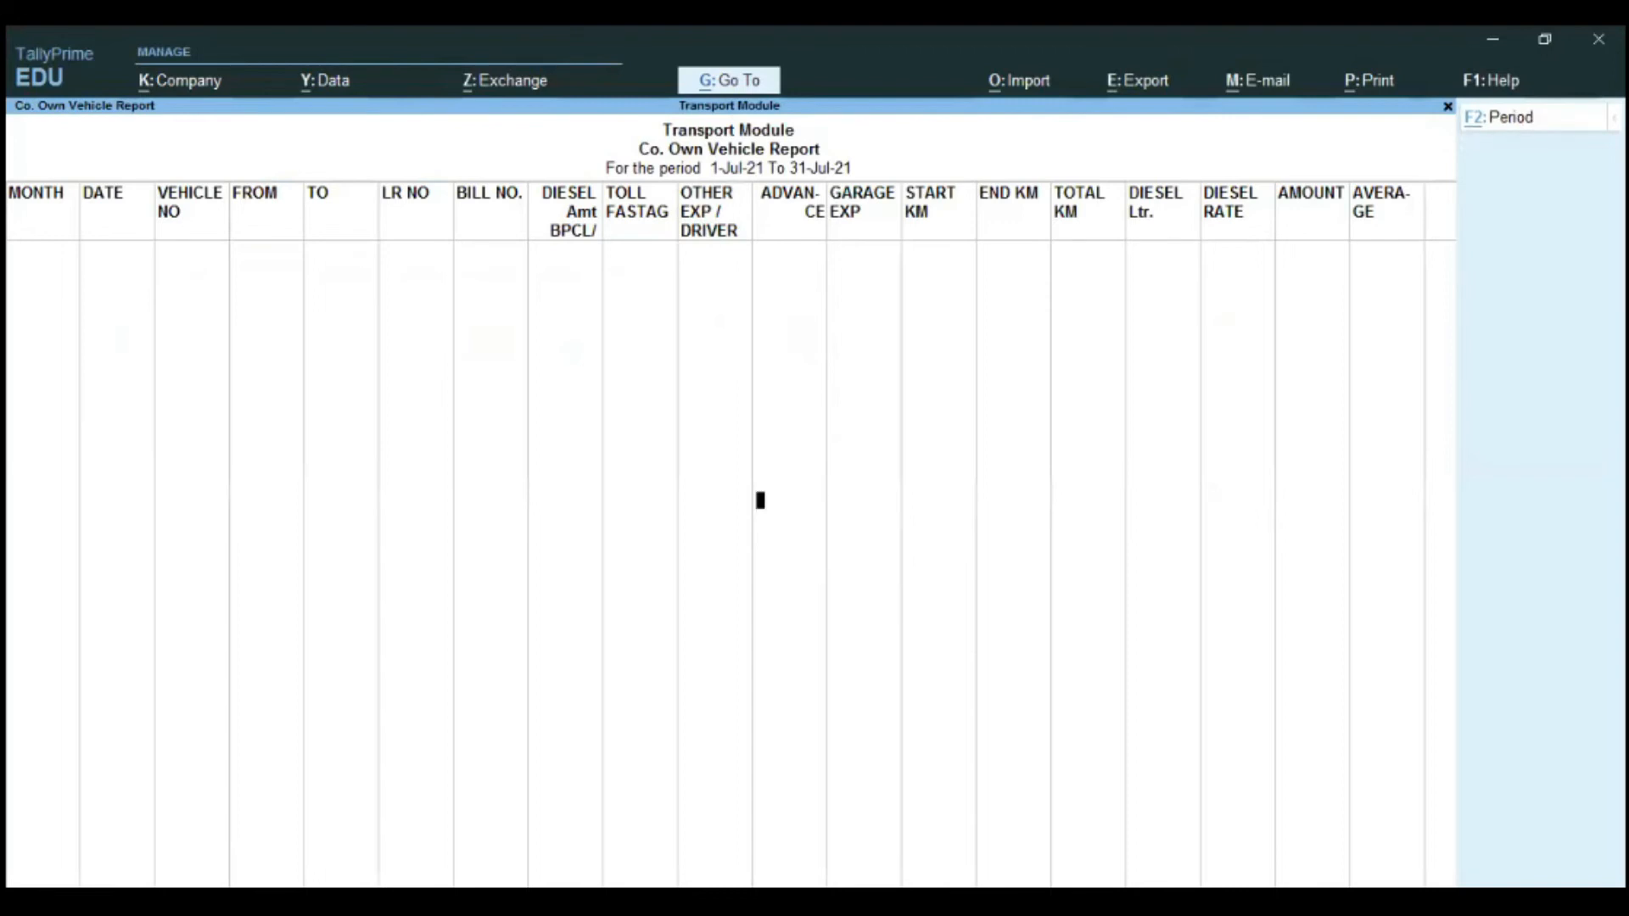
key("F2")
type("1-4-2021")
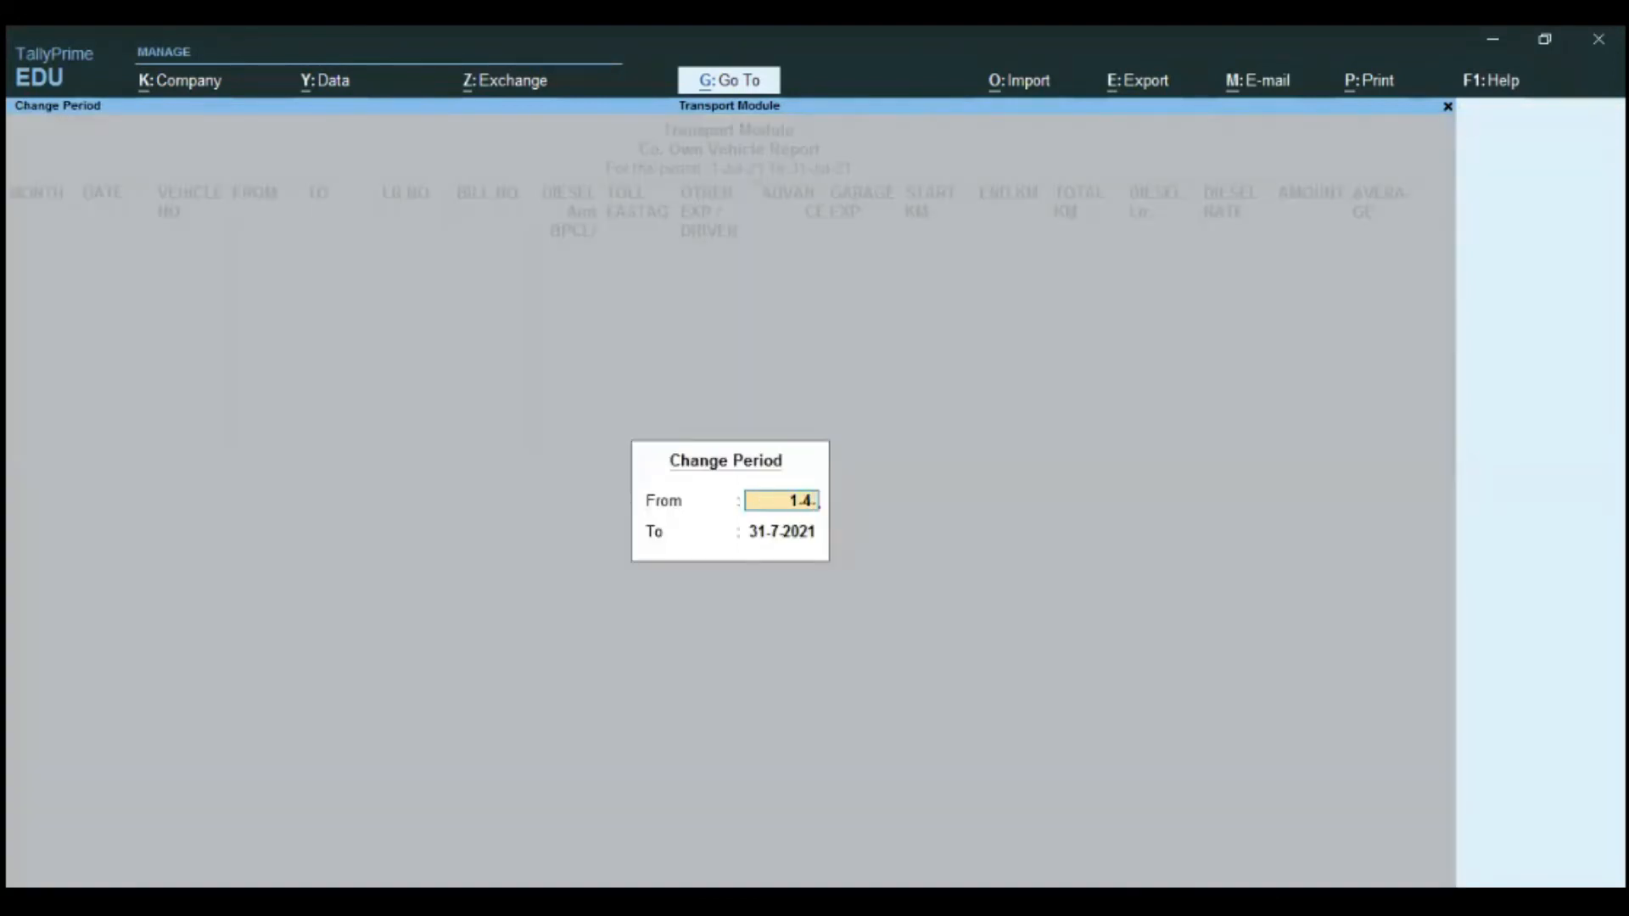
key("Return")
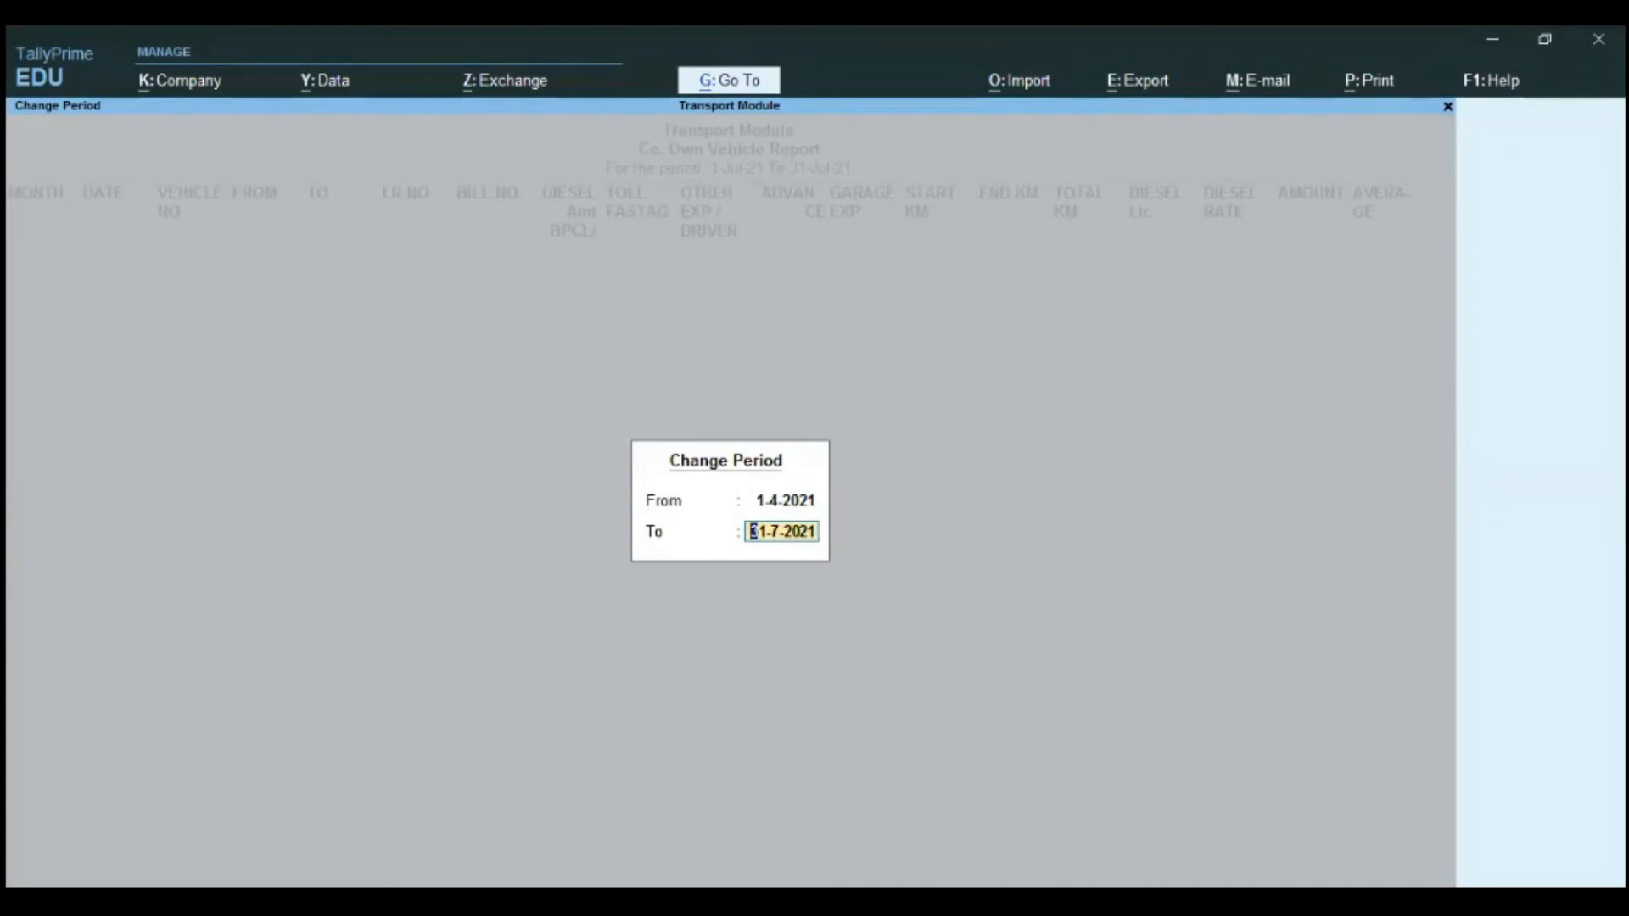
key("Return")
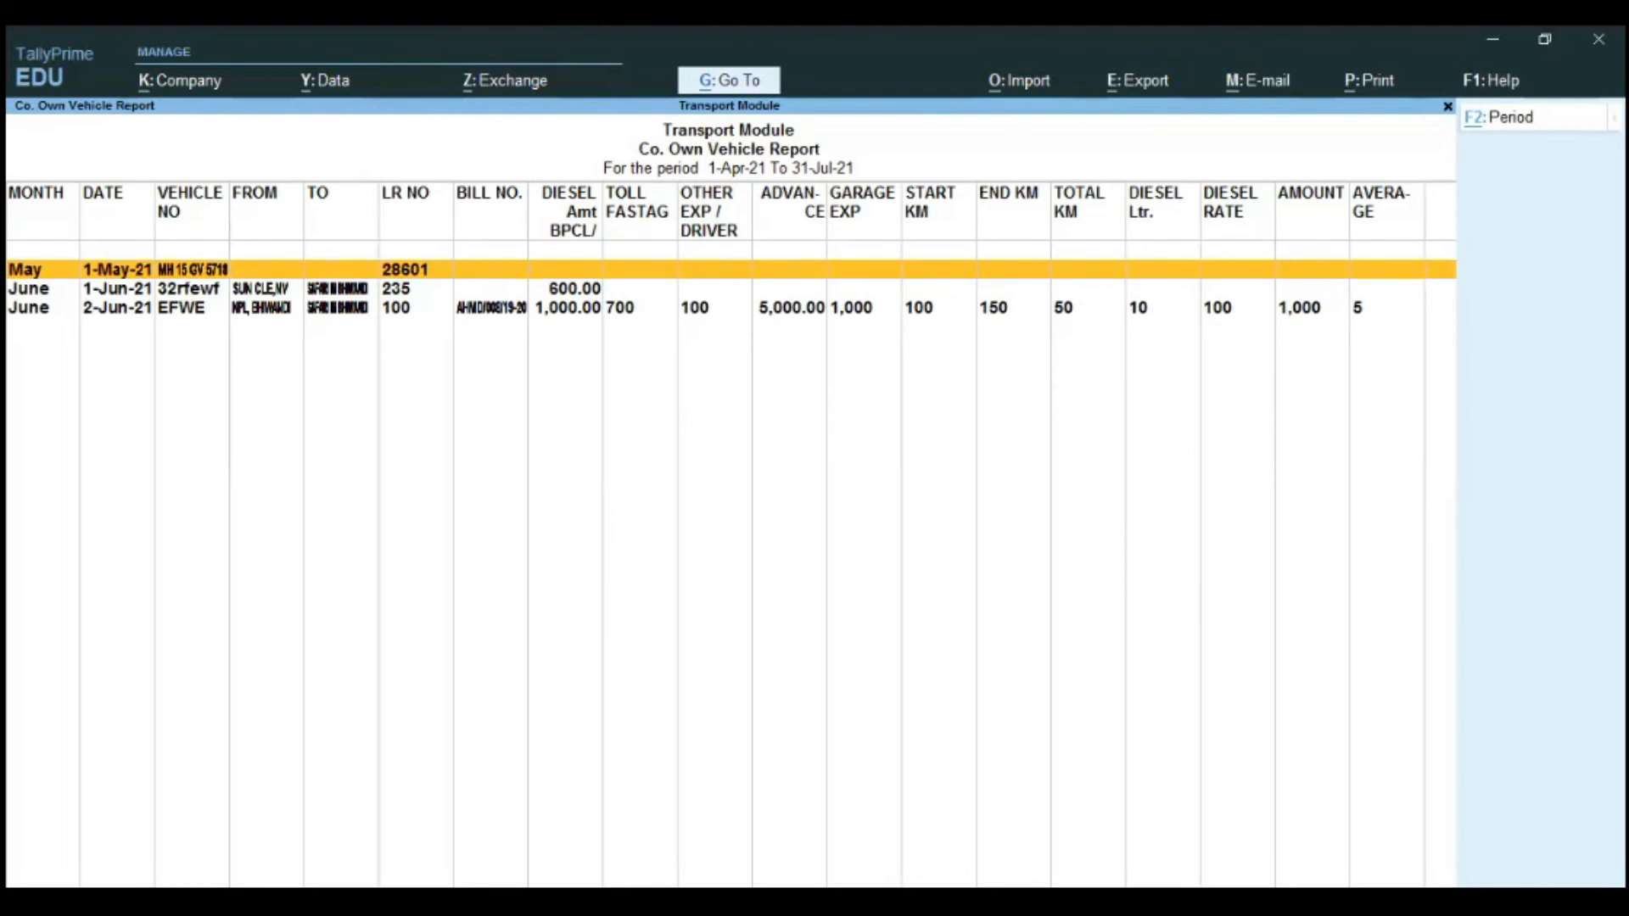
key("Escape")
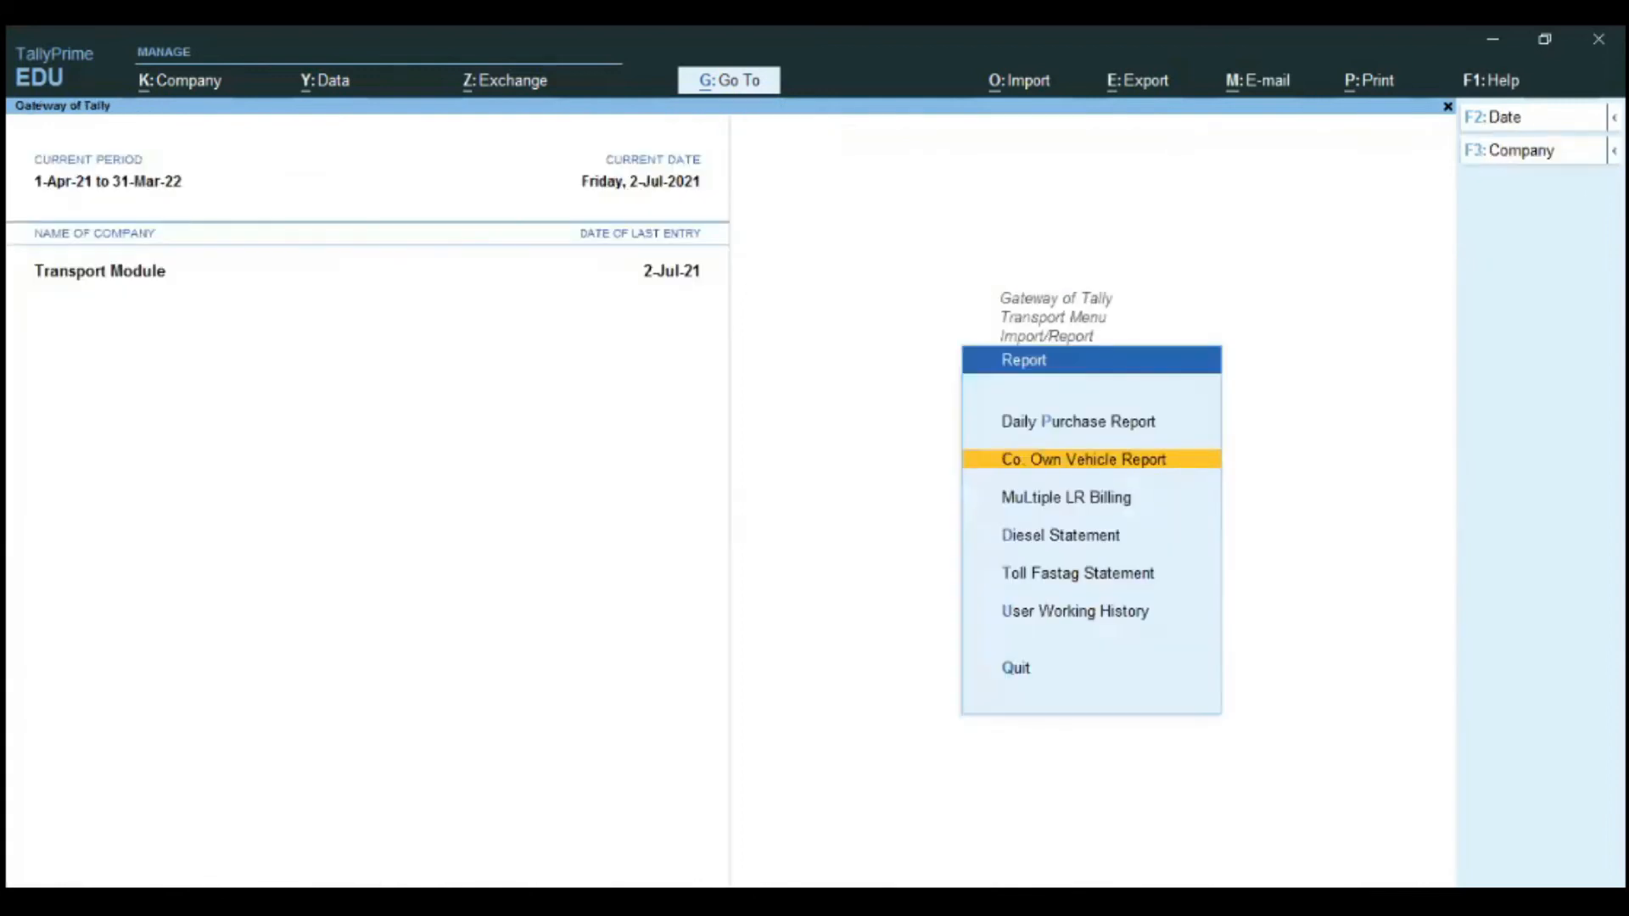
Review the Multiple LR Billing report and the Diesel Statement, closing each one after viewing it.
key("Down")
key("Return")
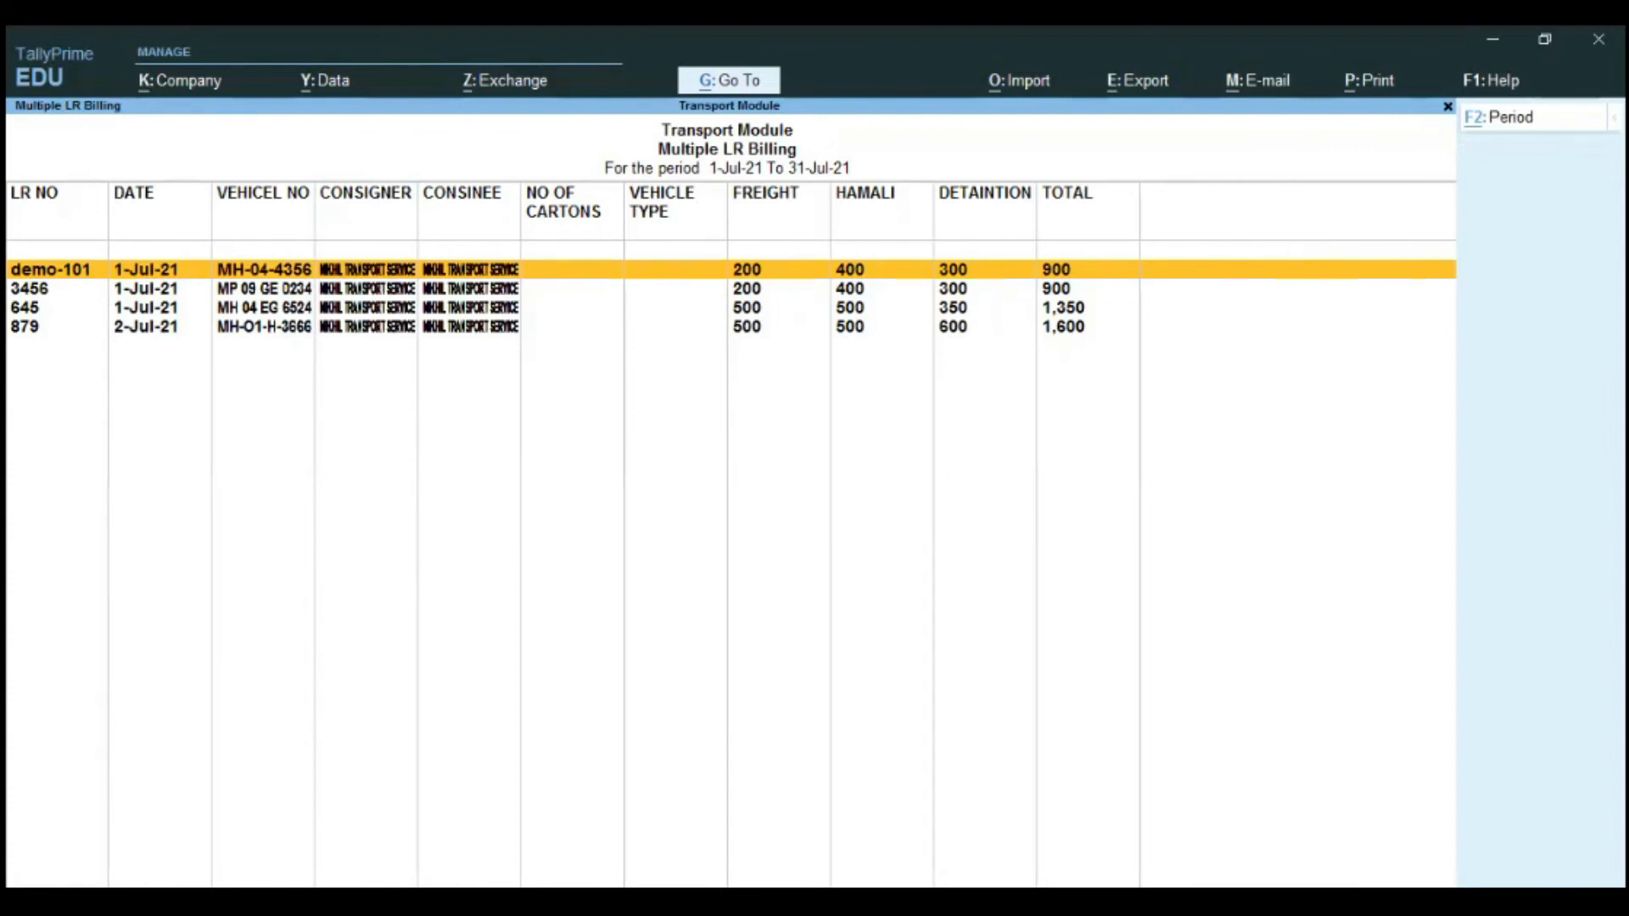
key("Escape")
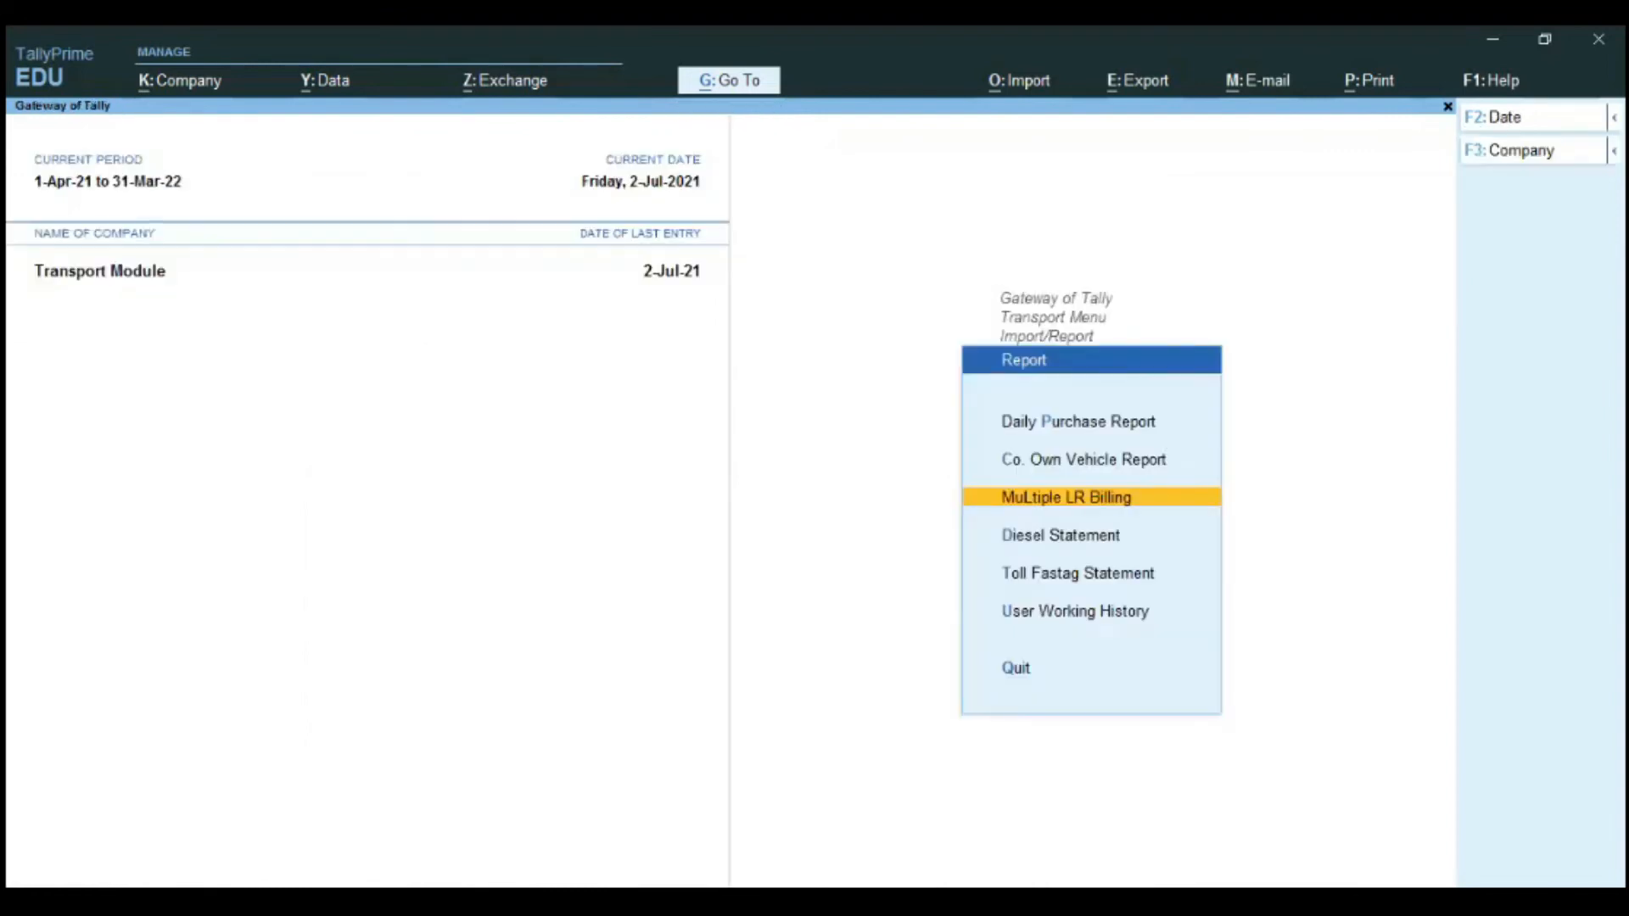
key("Down")
key("Return")
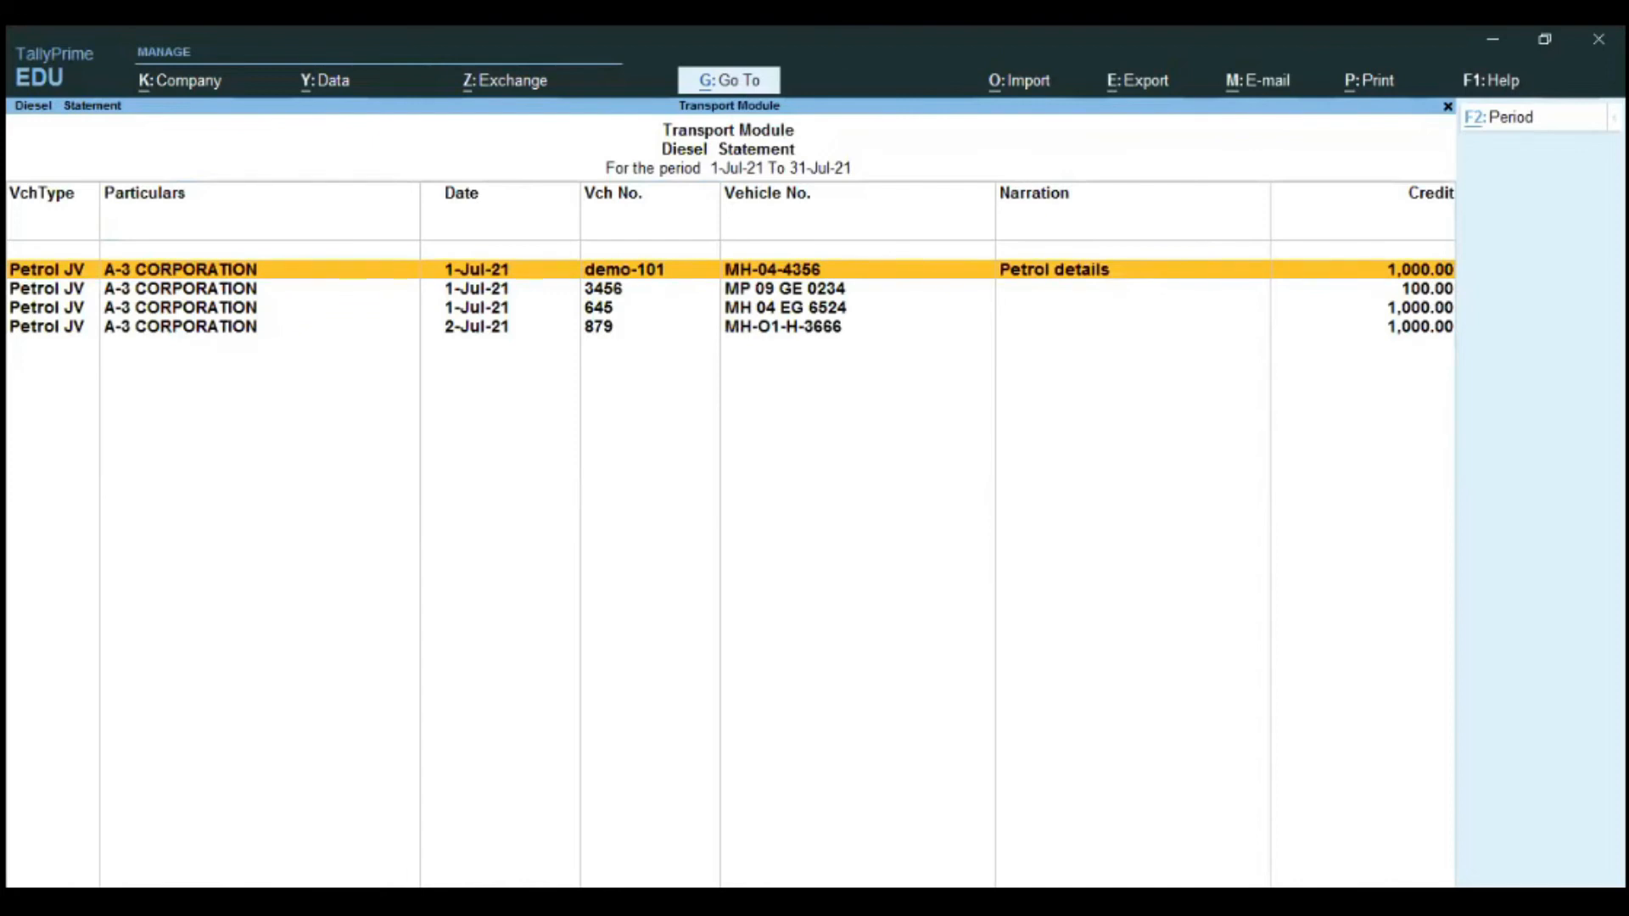
key("Escape")
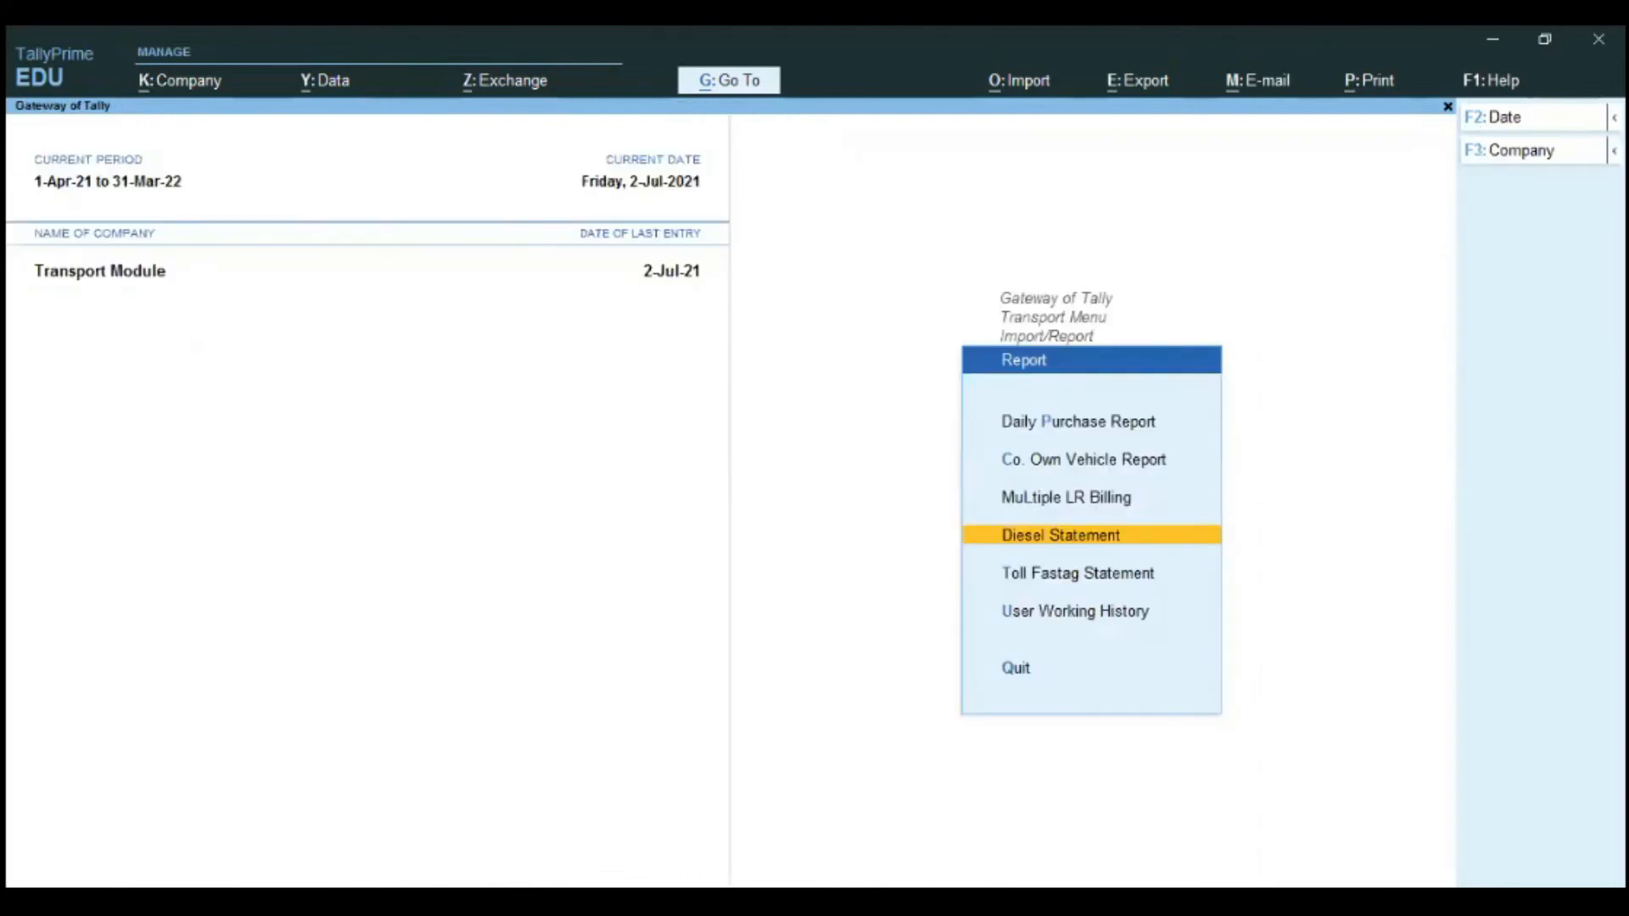
Review the Toll Fastag Statement, then leave the Transport Menu and return to the Gateway of Tally.
key("Down")
key("Return")
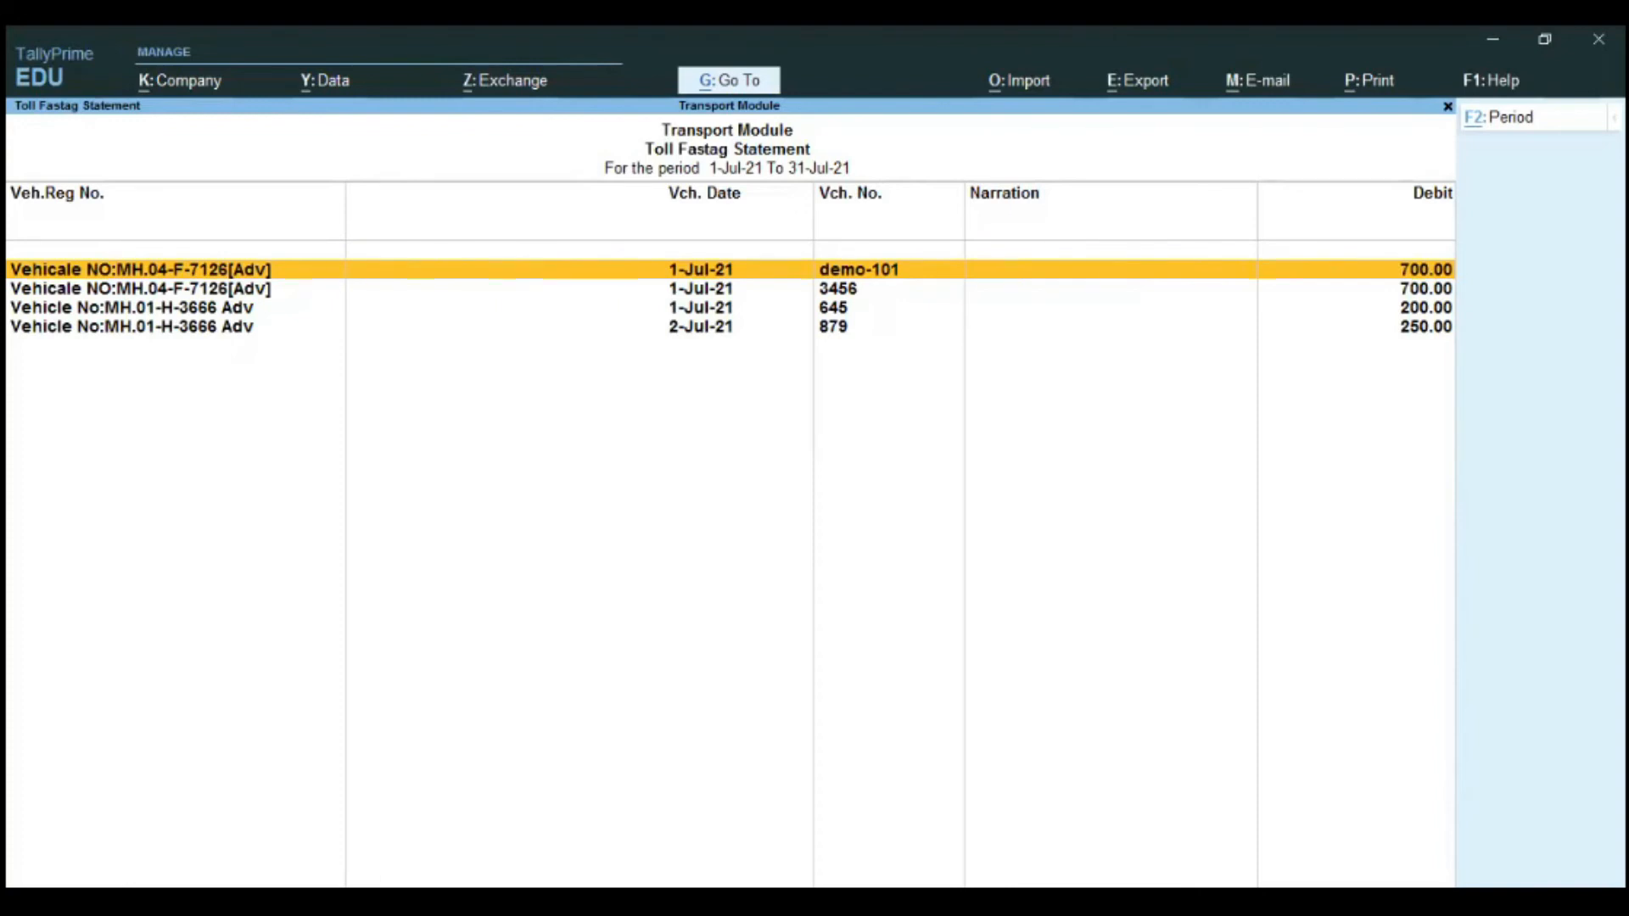
key("Escape")
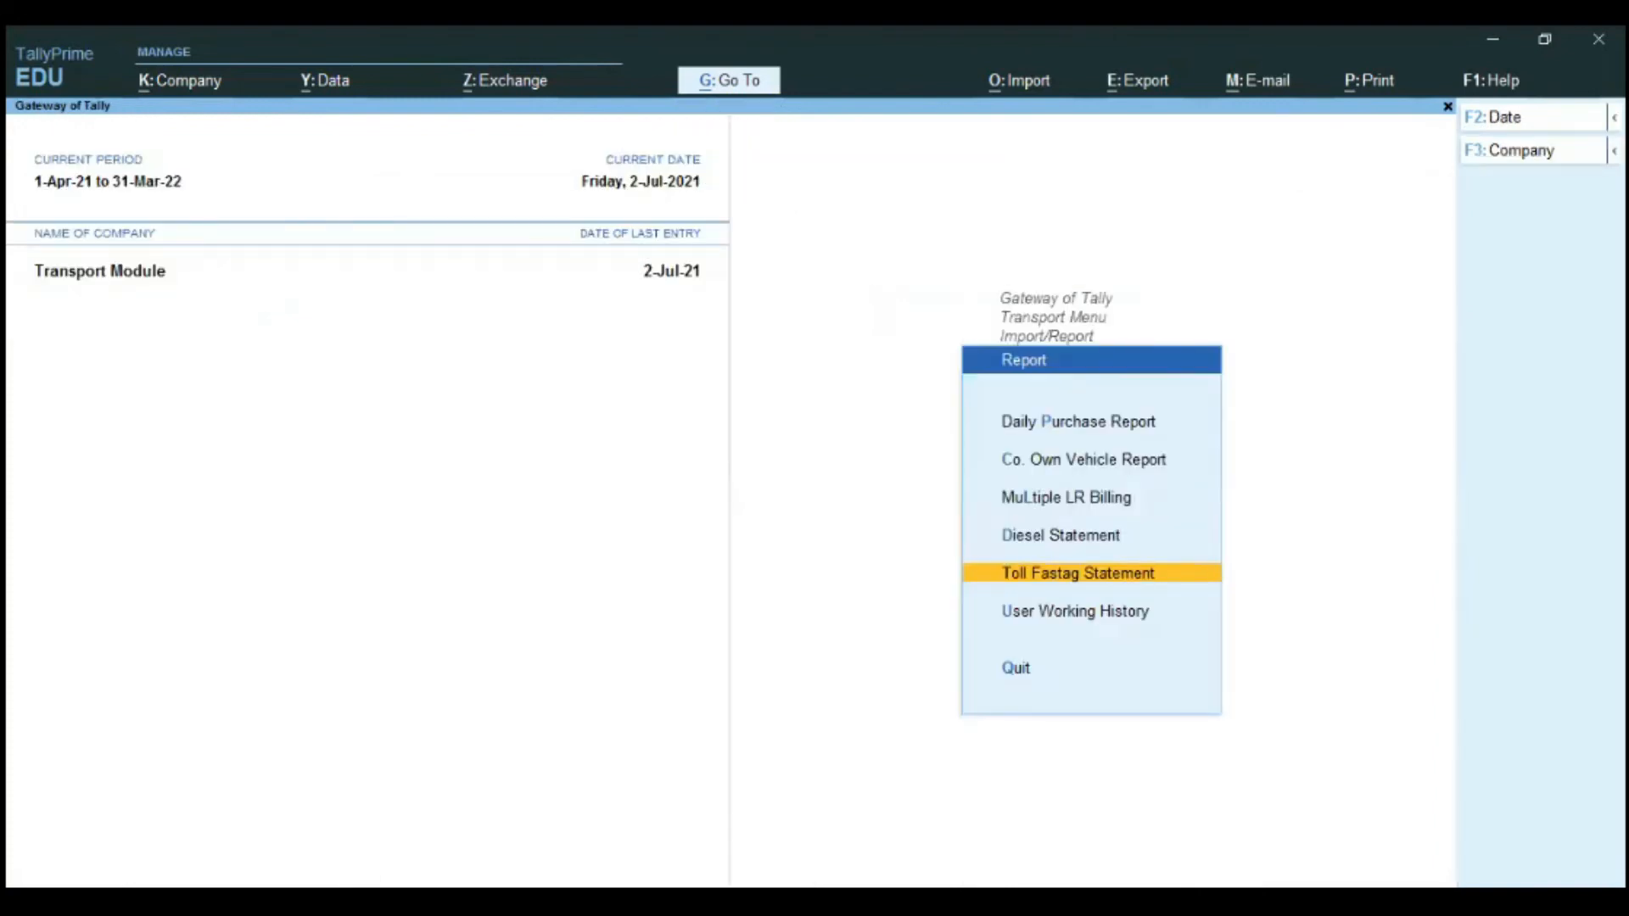
key("Escape")
key("Escape")
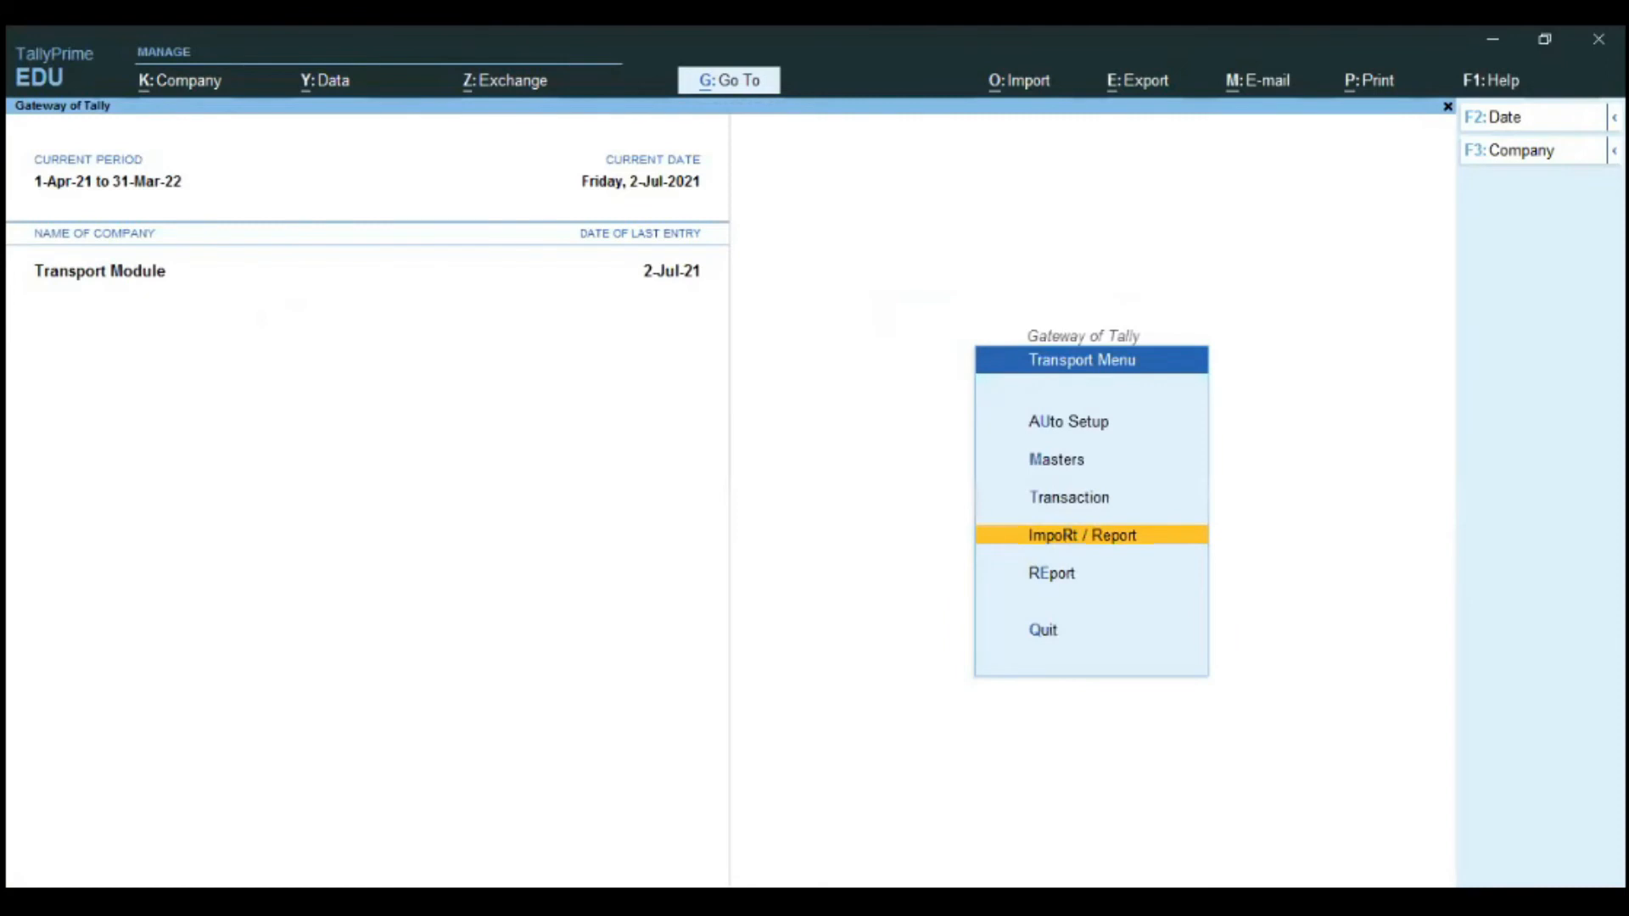
key("Escape")
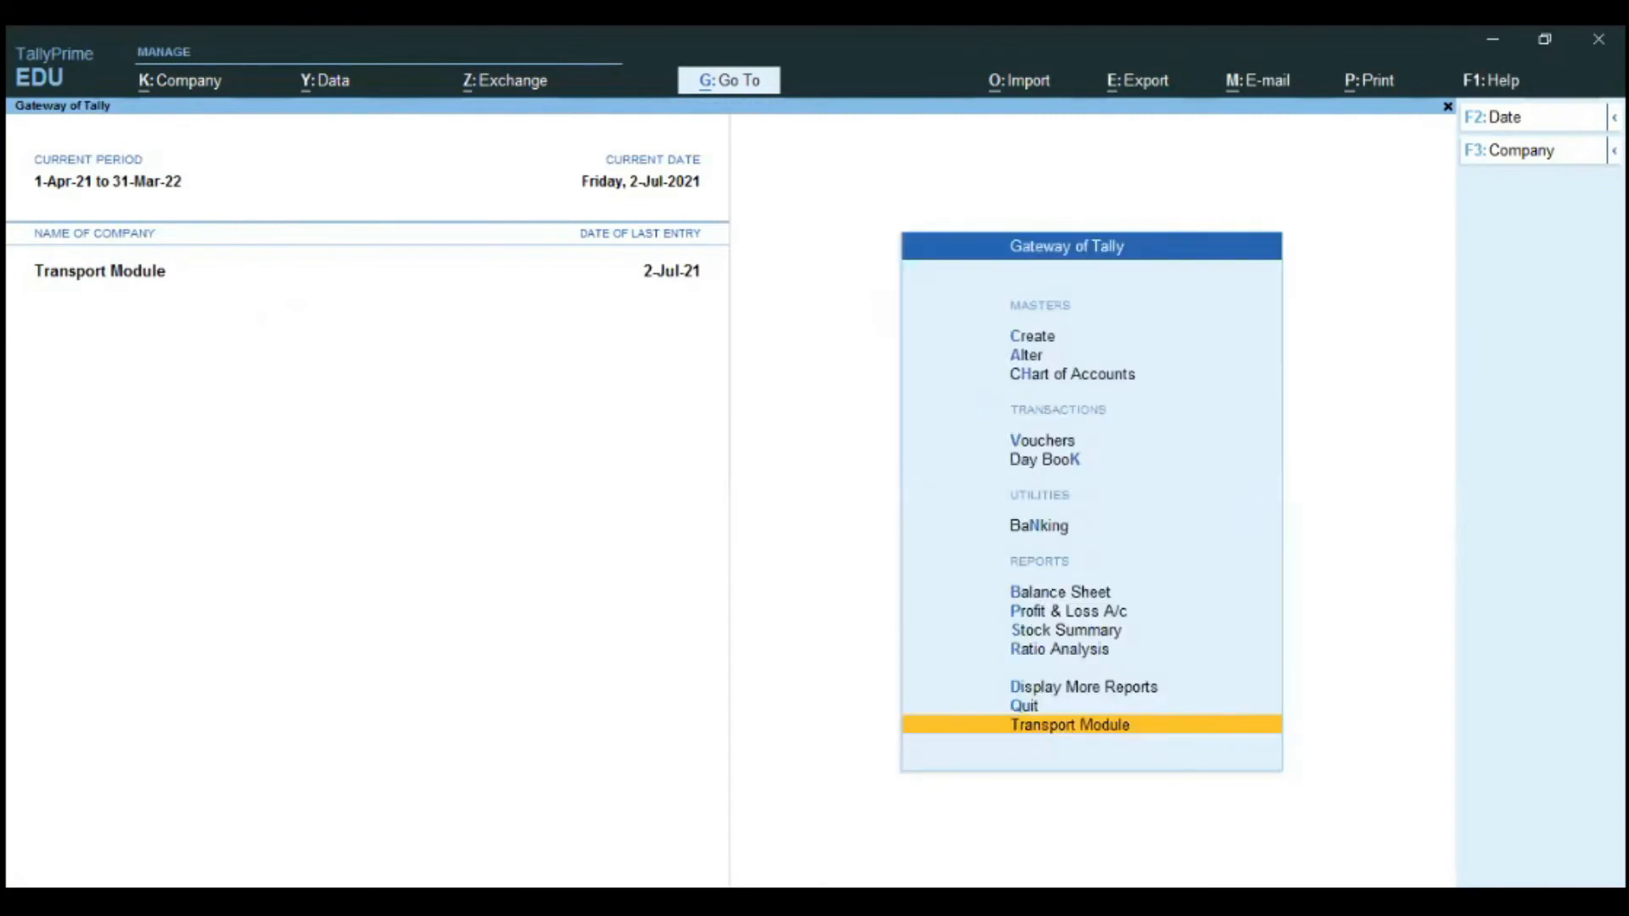